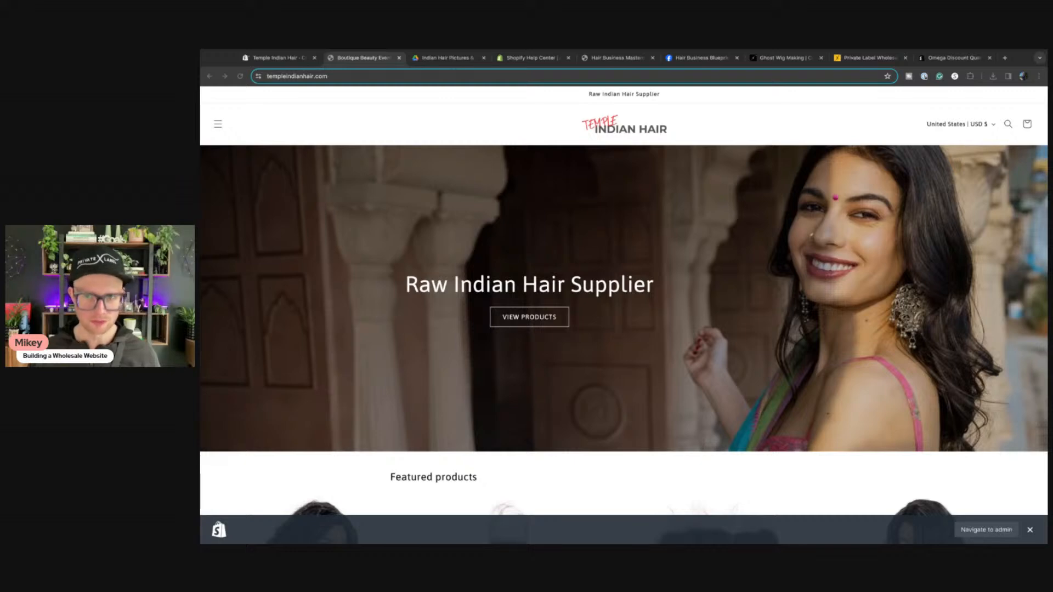
Step: Scroll through the Catalogs page listing the active Tier 1 and Tier 2 catalogs
scroll(307, 310, down, 4)
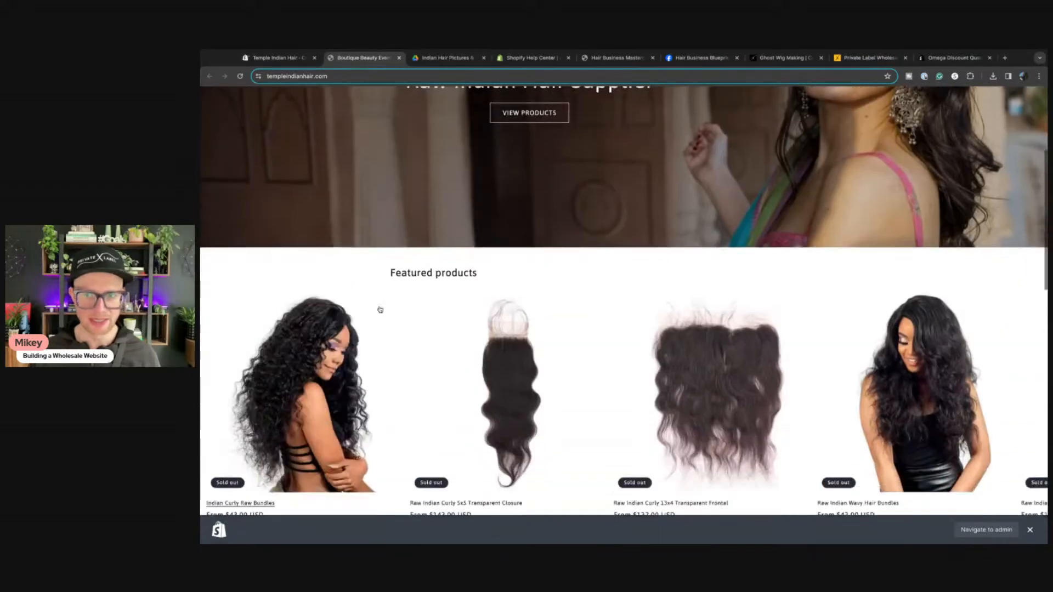
scroll(380, 310, down, 15)
scroll(372, 289, up, 20)
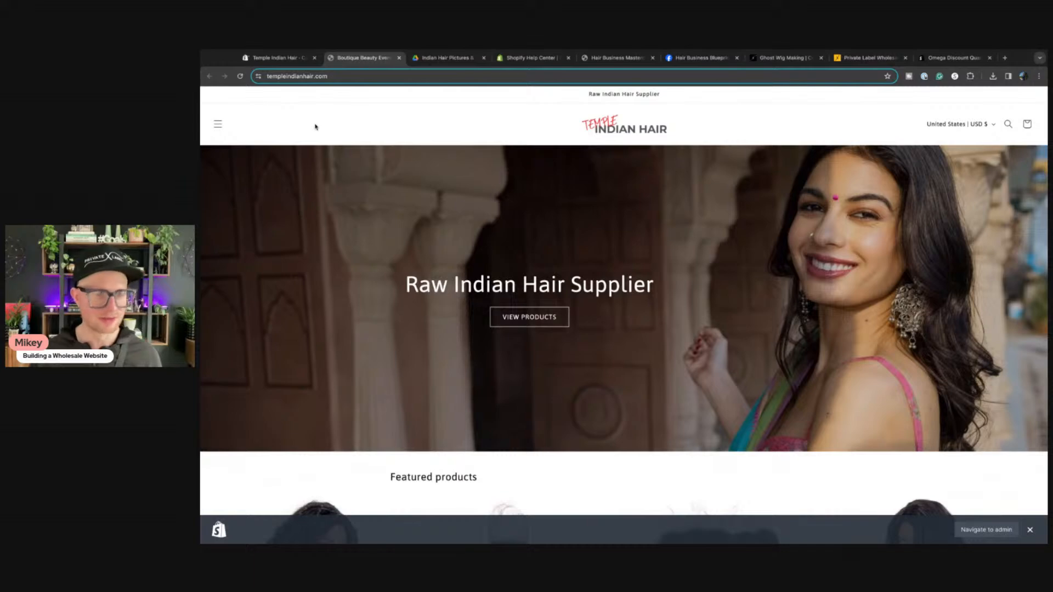
scroll(329, 137, down, 10)
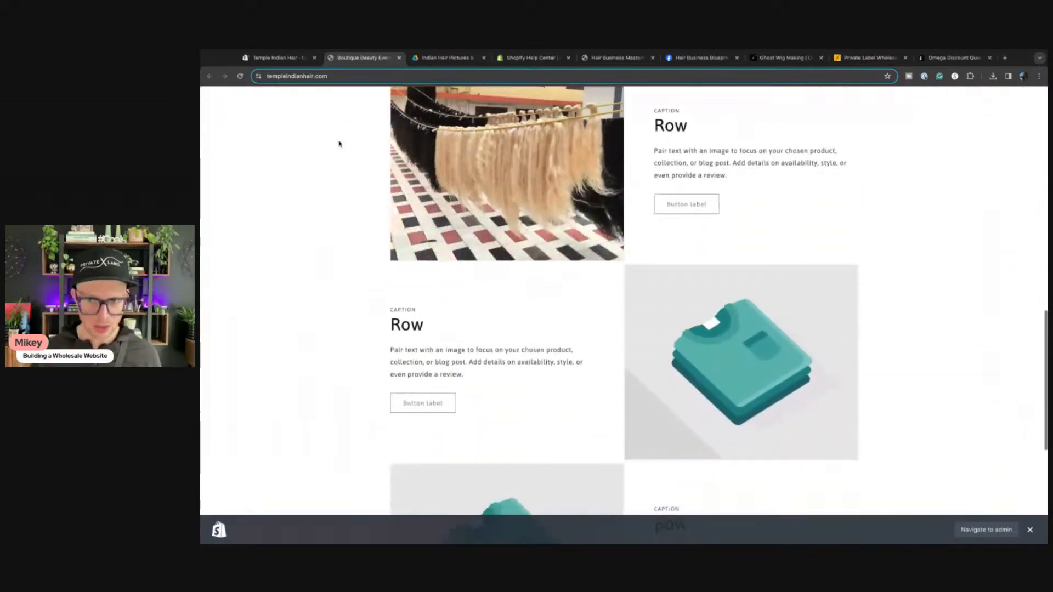
scroll(337, 143, down, 5)
scroll(337, 143, up, 15)
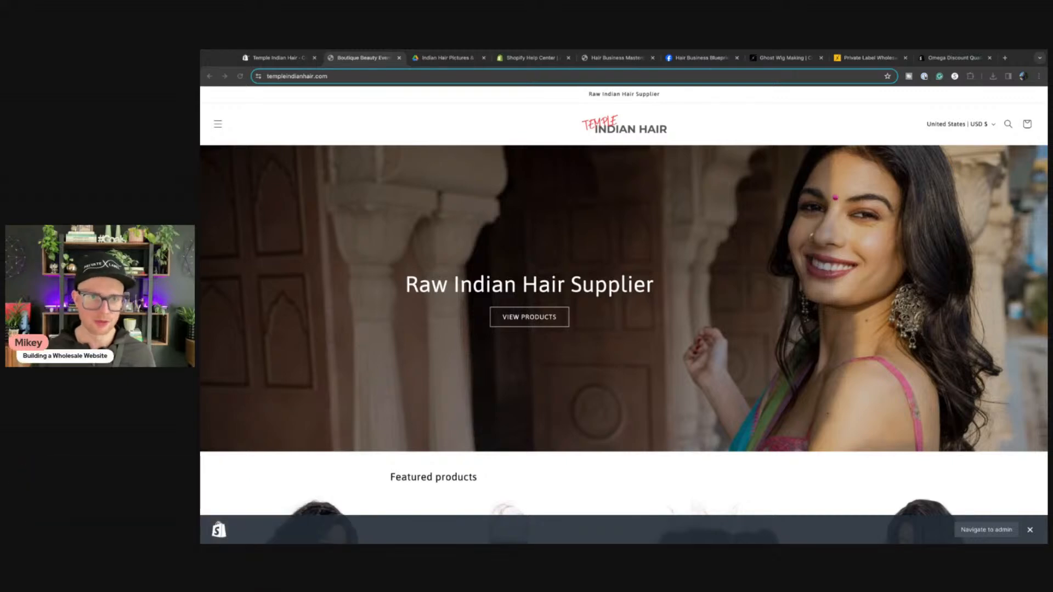
Step: In the store admin, review Store details in Settings, then go to Online Store
click(362, 59)
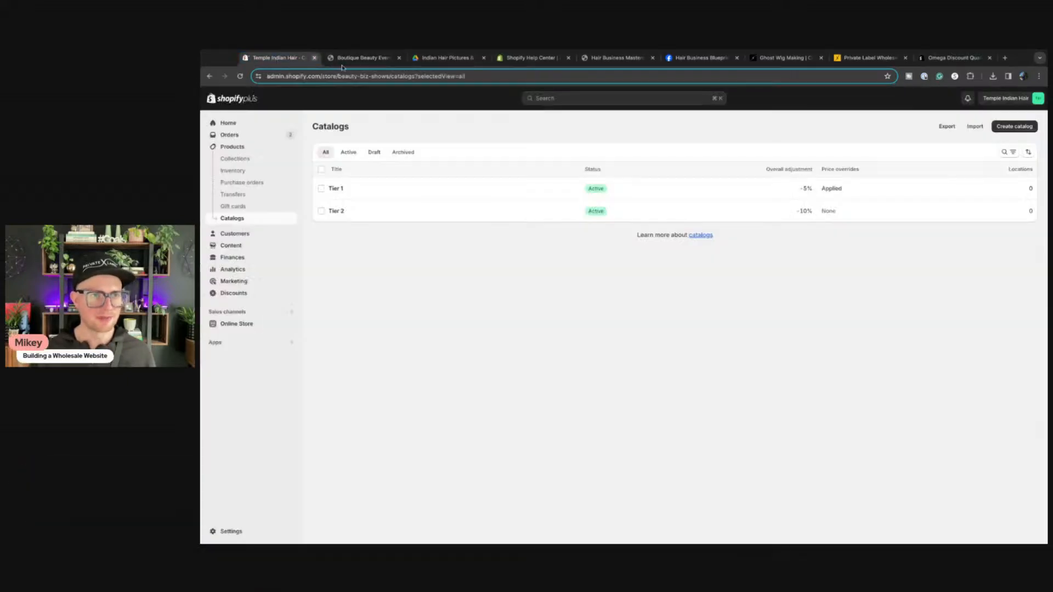
click(232, 532)
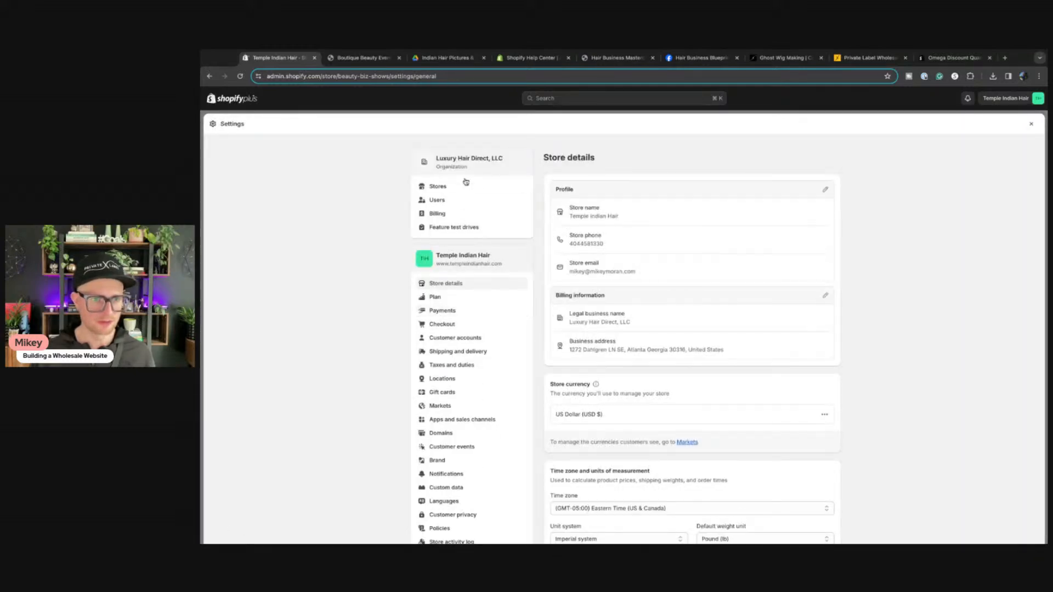
scroll(457, 394, down, 3)
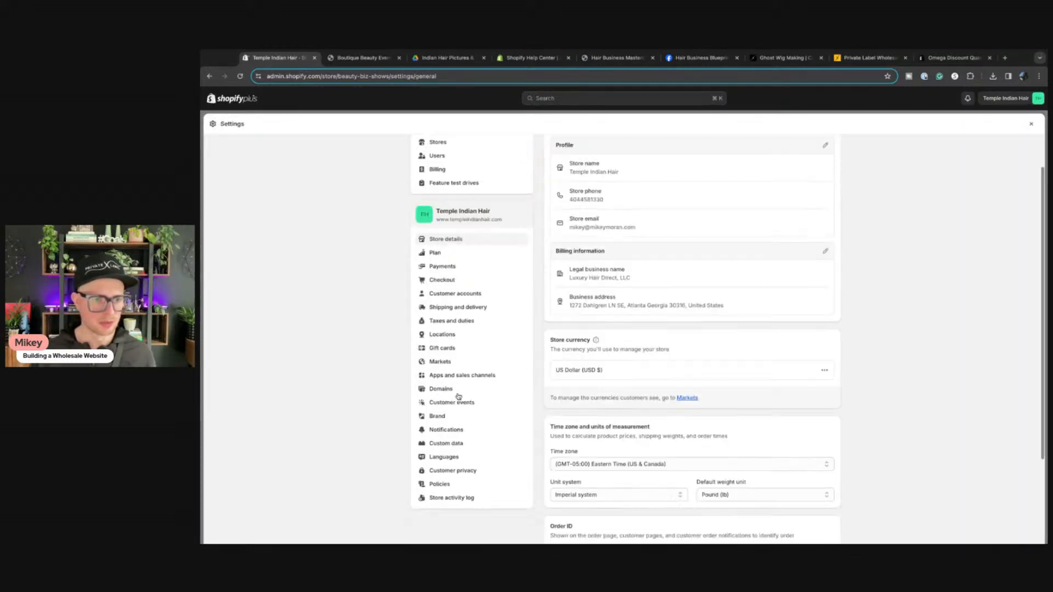
scroll(457, 394, up, 3)
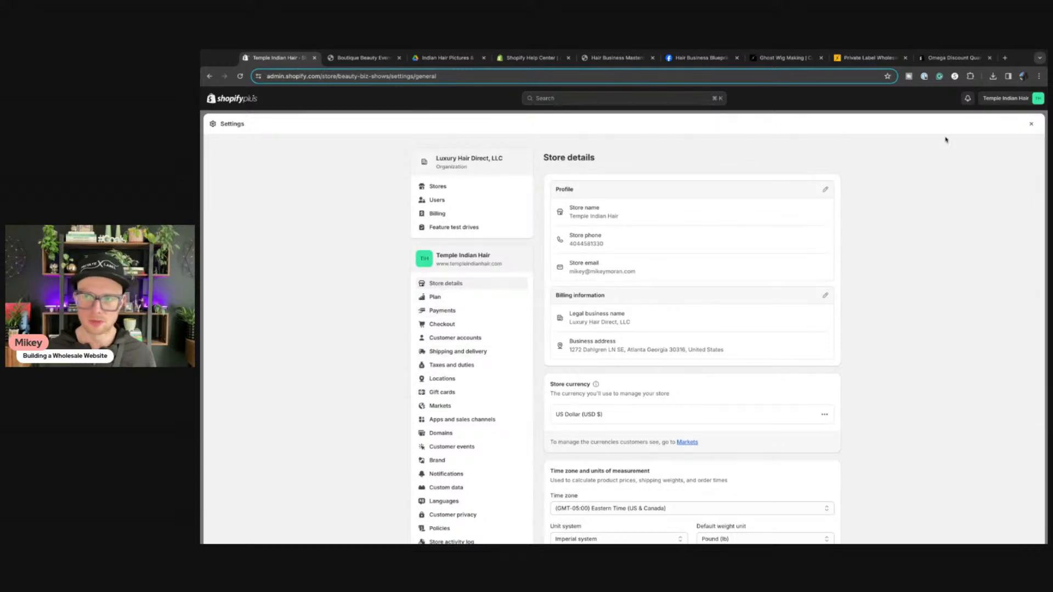
click(1028, 124)
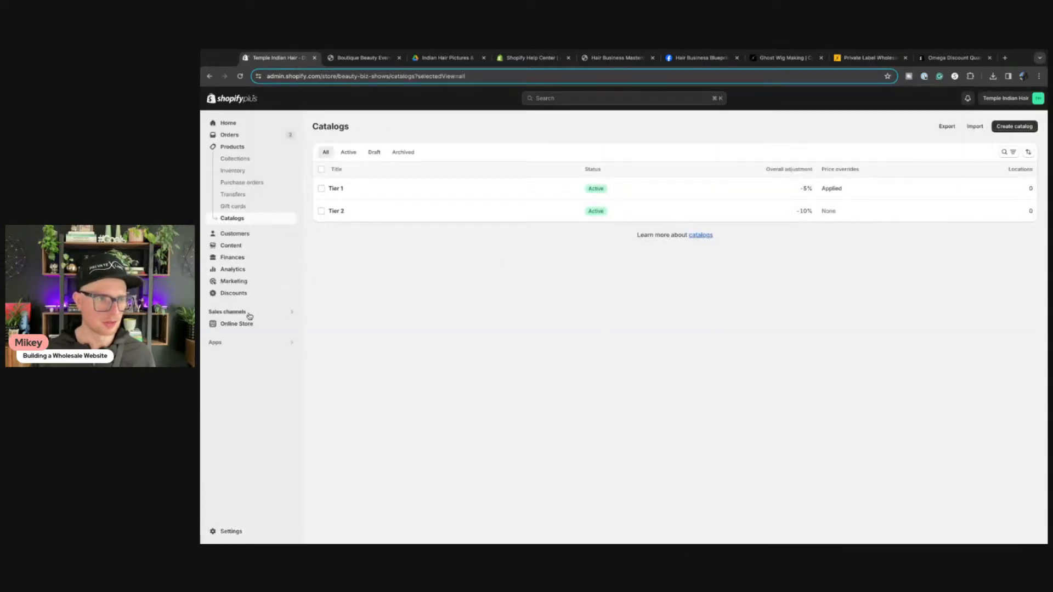
click(241, 326)
Step: In Preferences, change the homepage title to 'Raw Indian Hair Vendor | Southeast Indian 100% Human Hair'
click(234, 310)
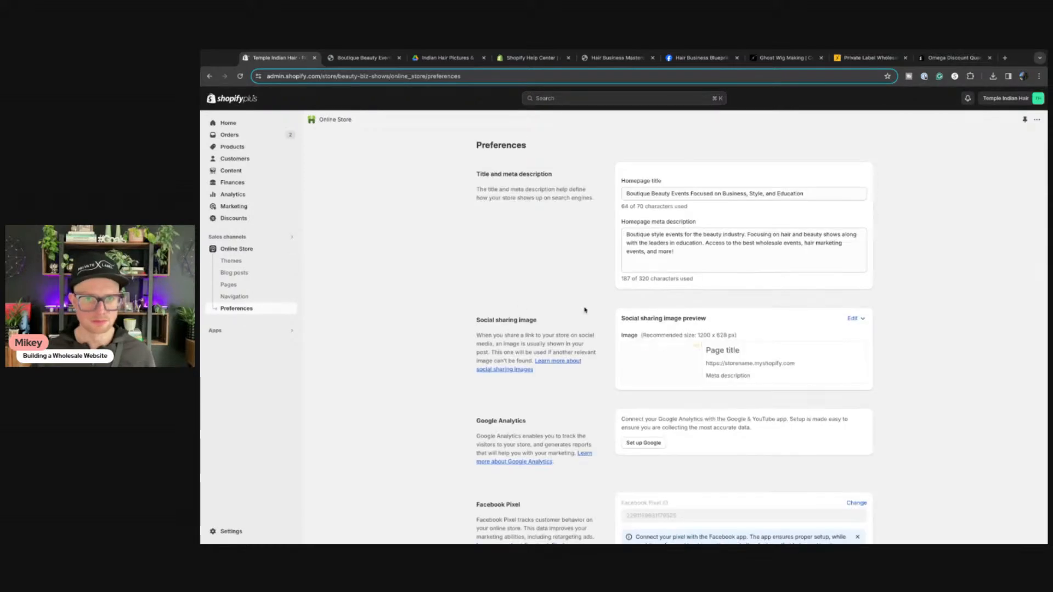
triple_click(639, 195)
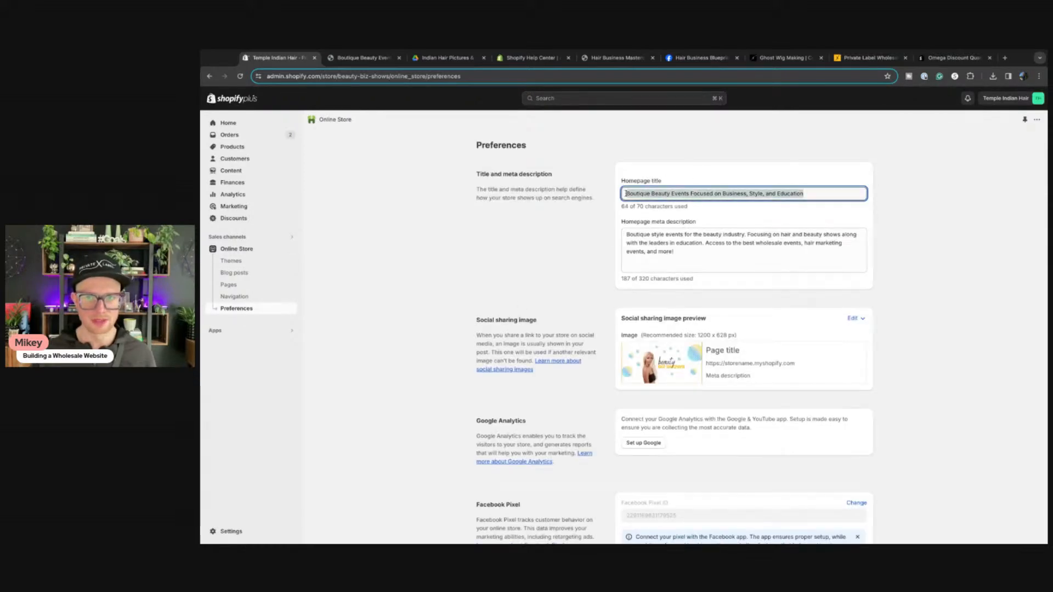
text(Raw Indian )
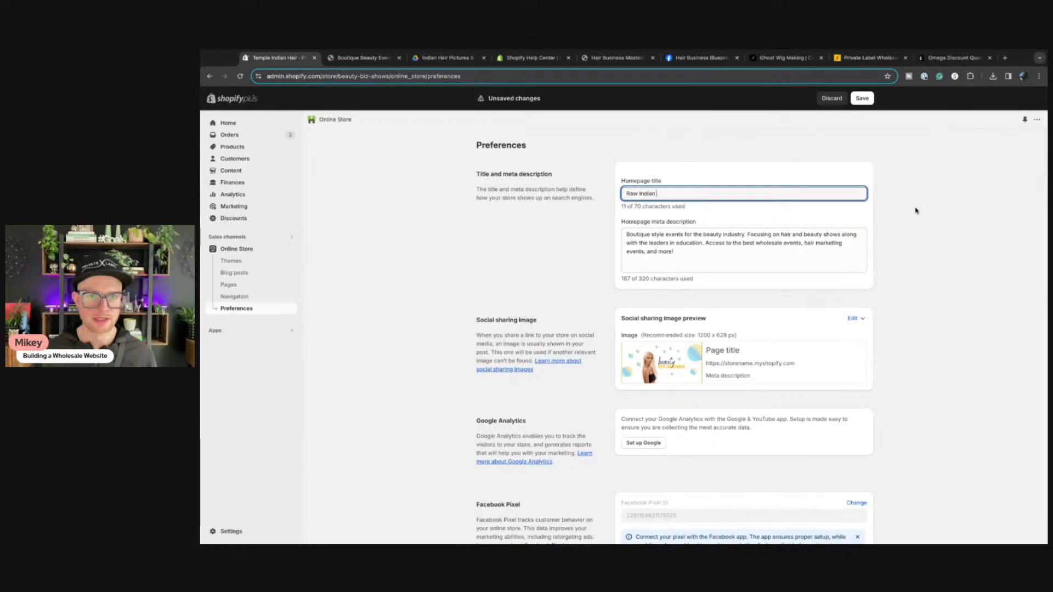
text(Hair Vendor )
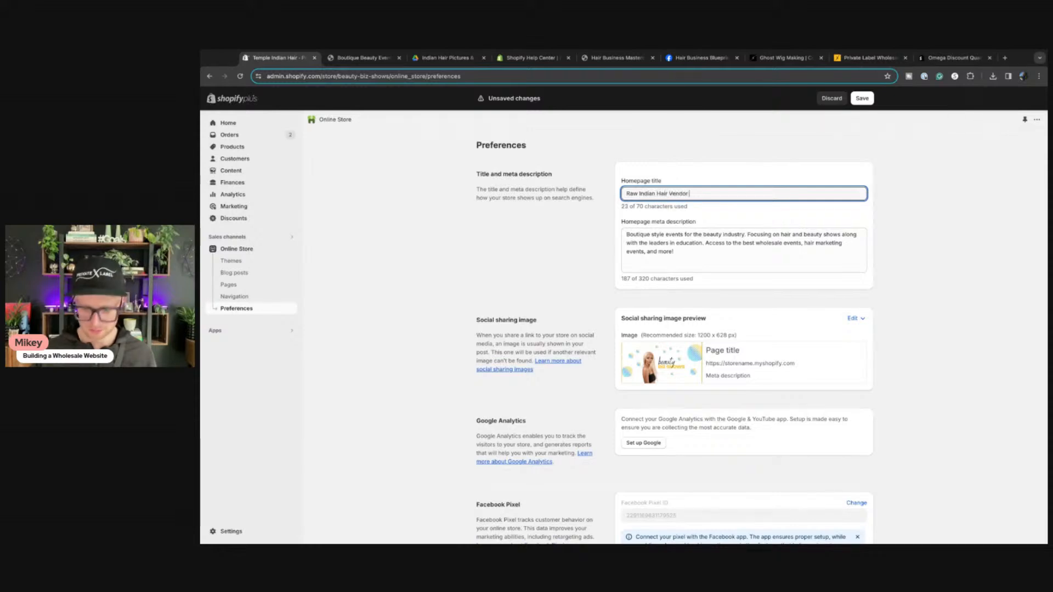
text(| Southes)
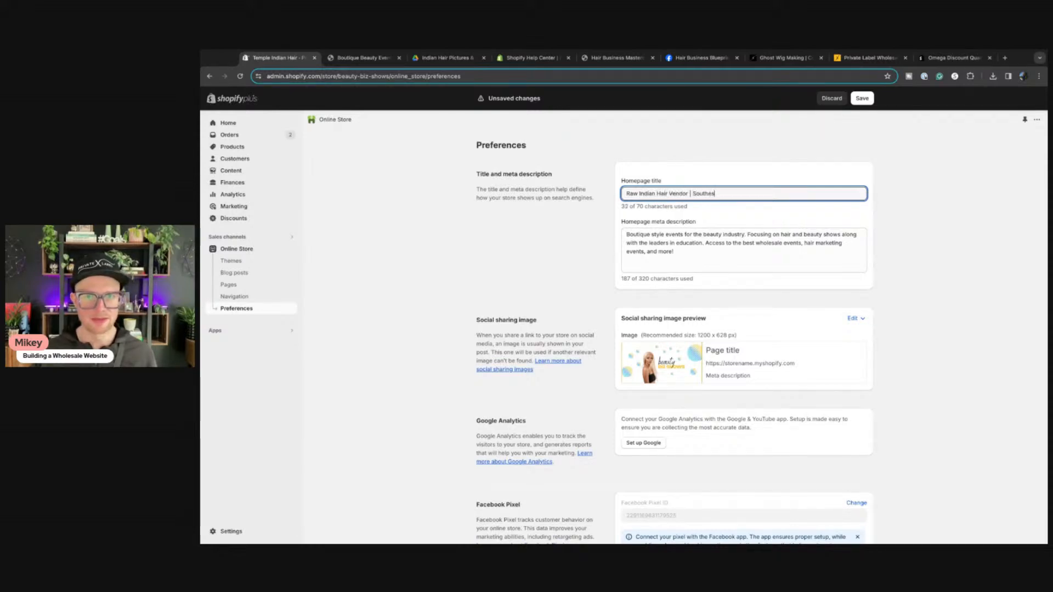
text(t I)
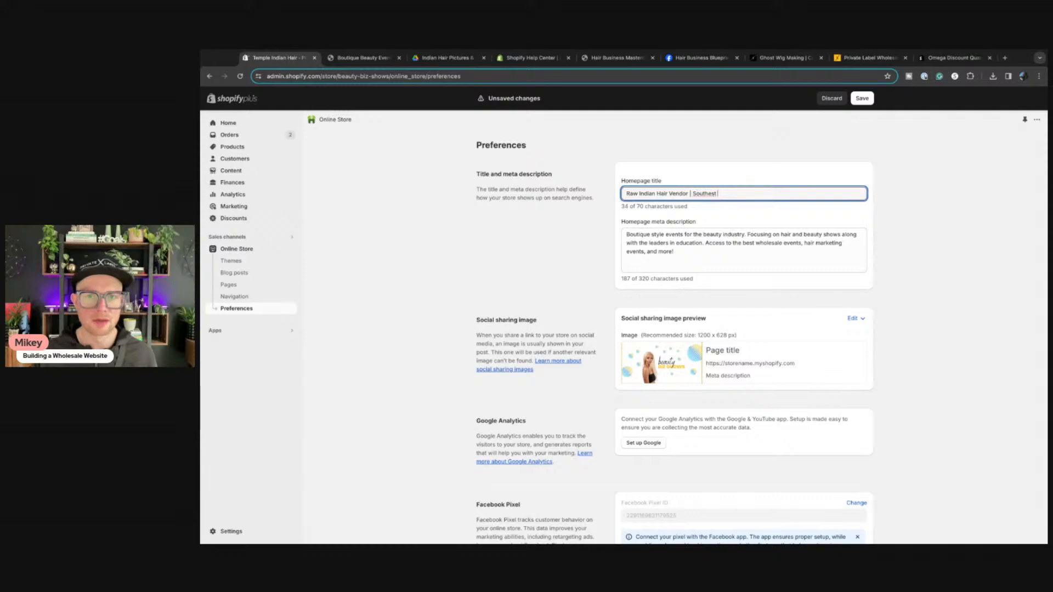
key(BackSpace)
key(BackSpace)
text(st Indian )
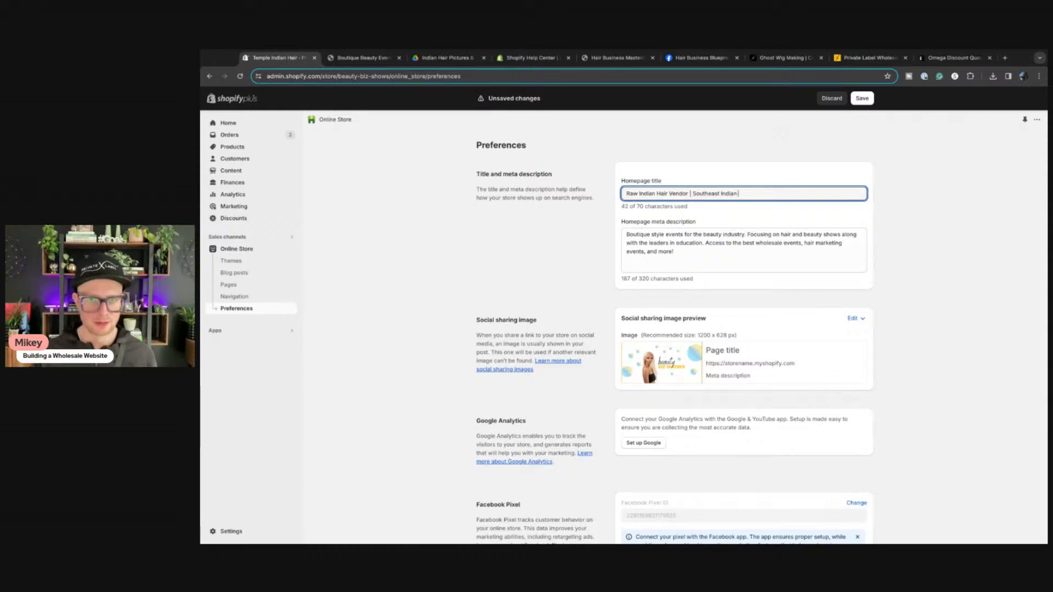
text(Hair)
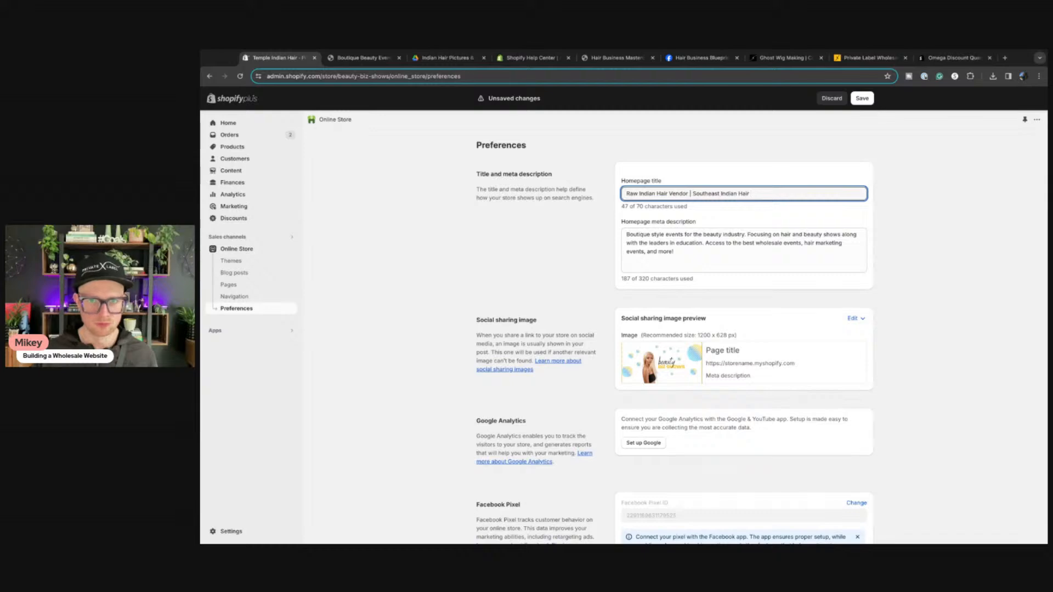
key(BackSpace)
key(BackSpace)
key(BackSpace)
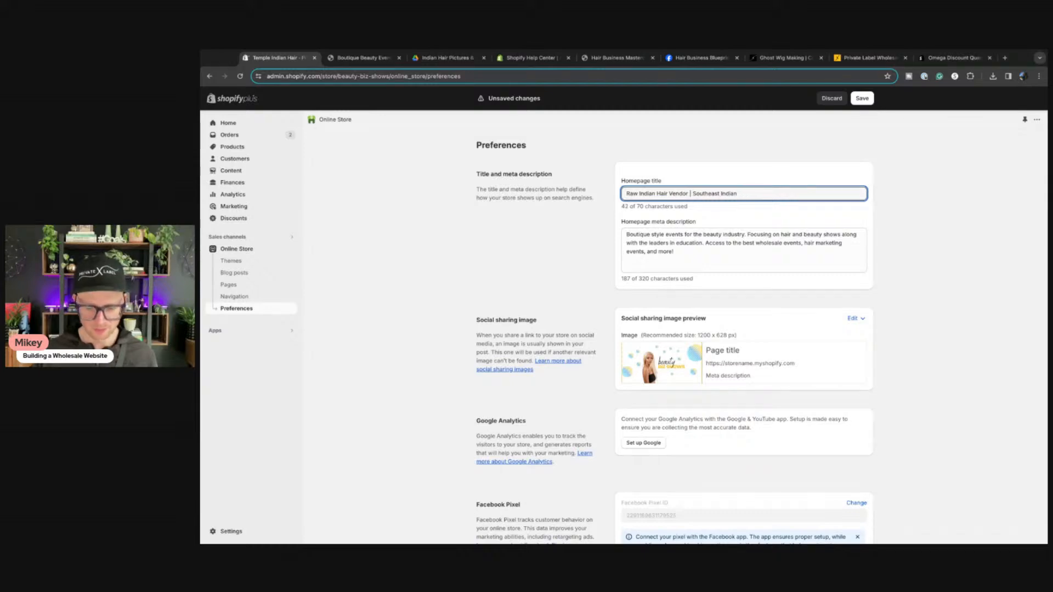
text(100%)
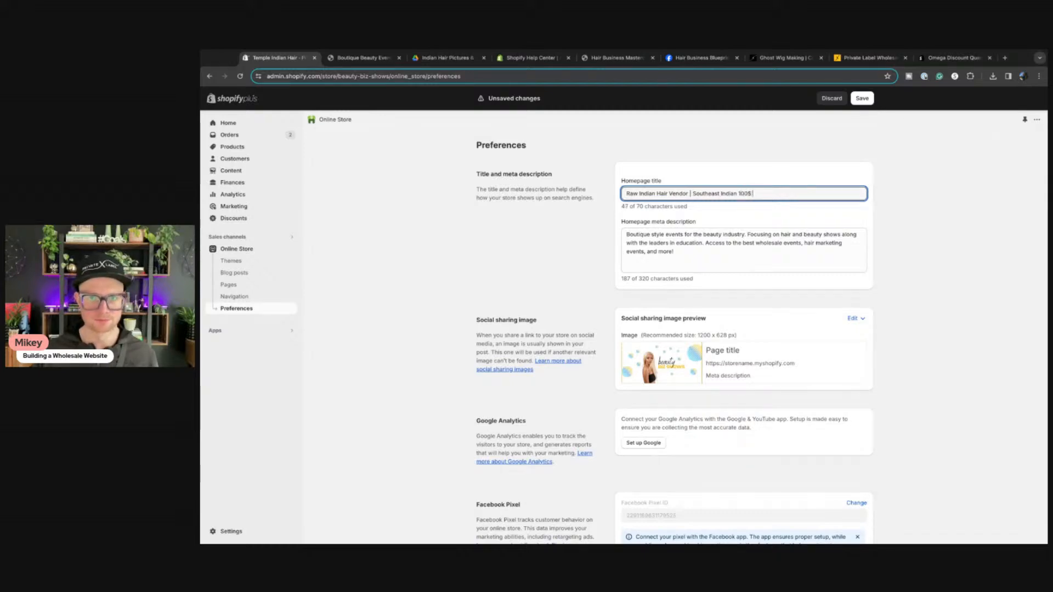
key(BackSpace)
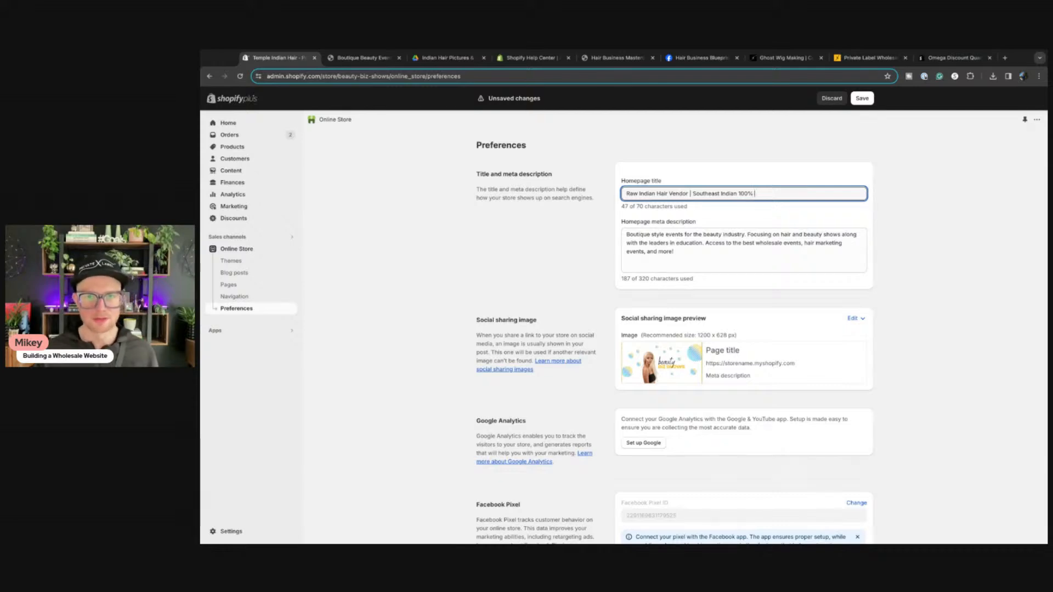
text(Hum)
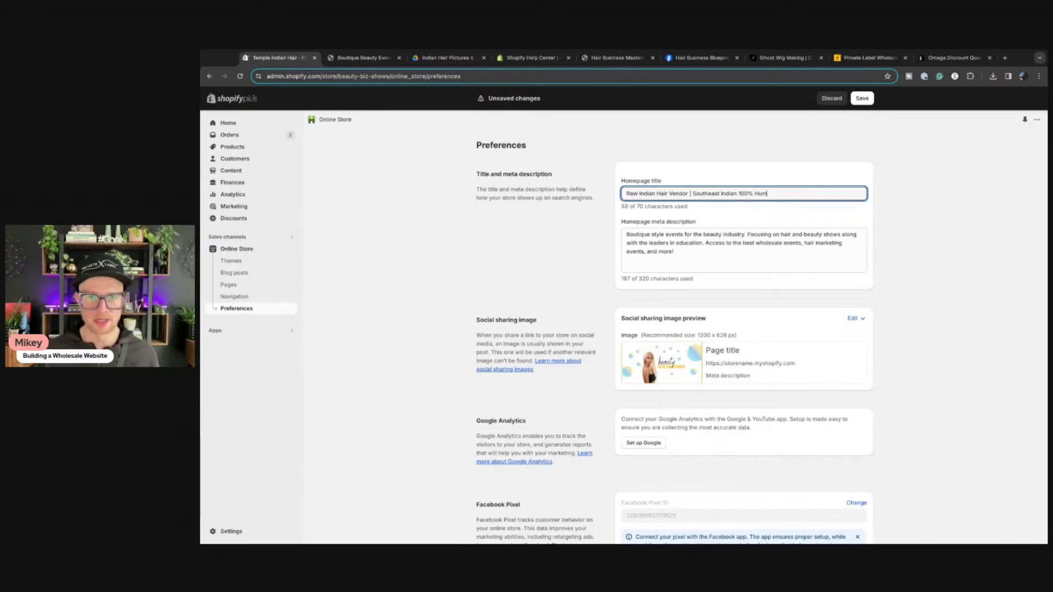
text(an Hair)
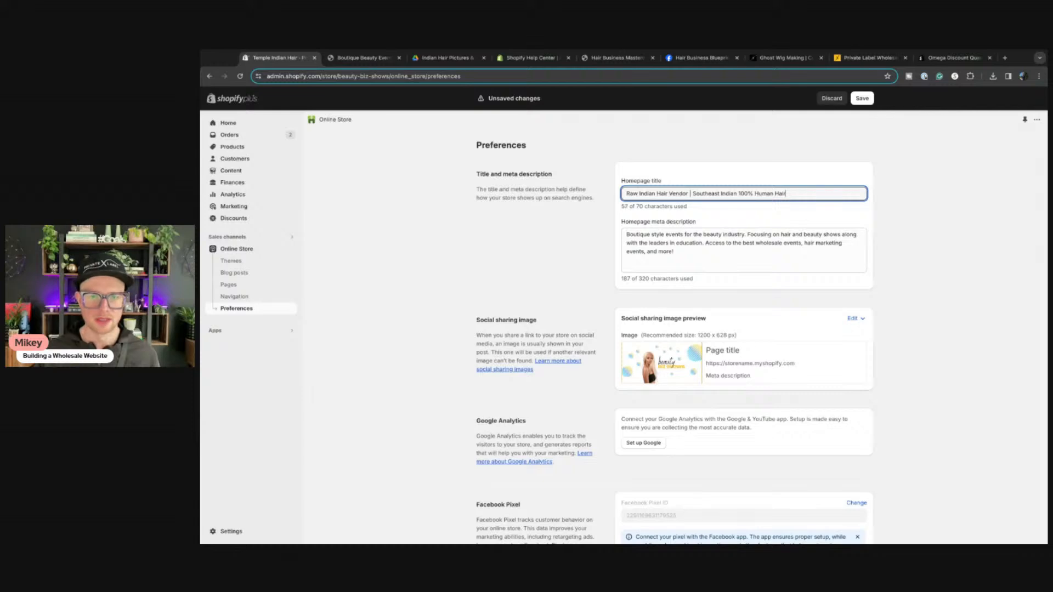
drag(688, 262, 575, 218)
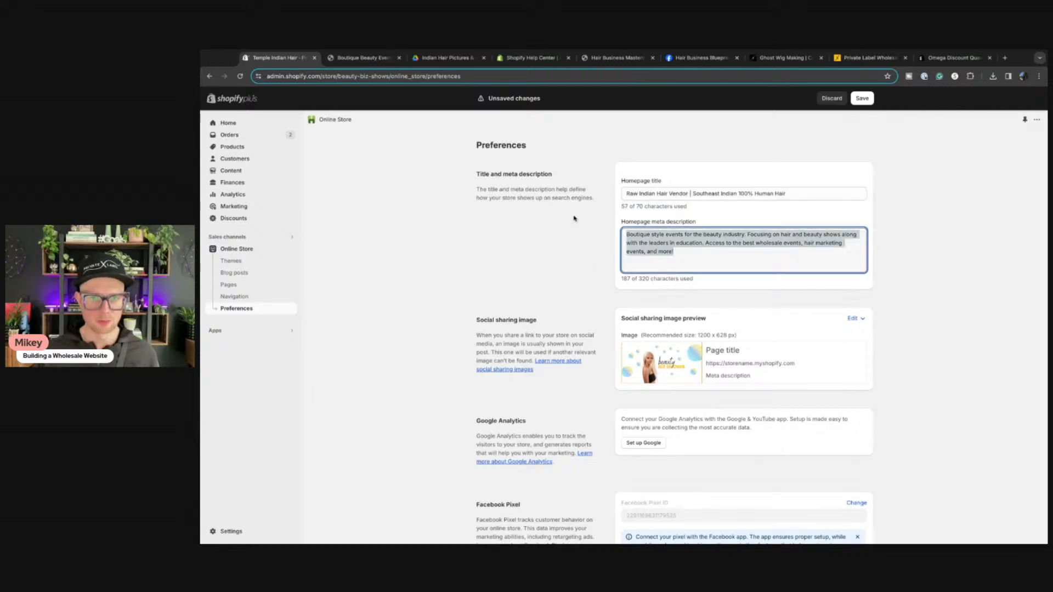
Step: Replace the homepage meta description with a line promoting wholesale Indian hair extensions and wigs
key(BackSpace)
text(Shop)
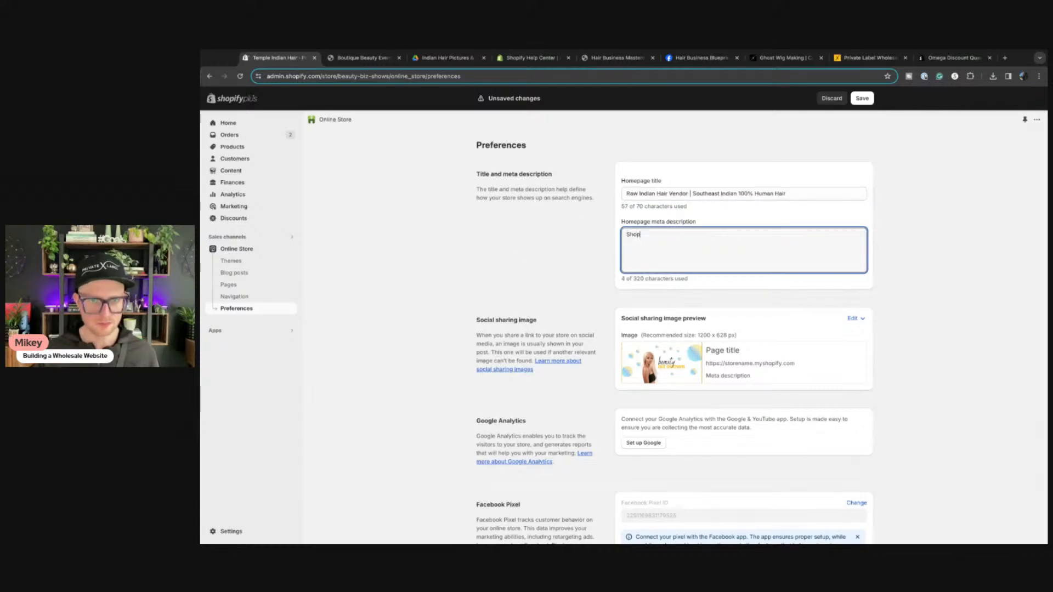
text( our whoelsa)
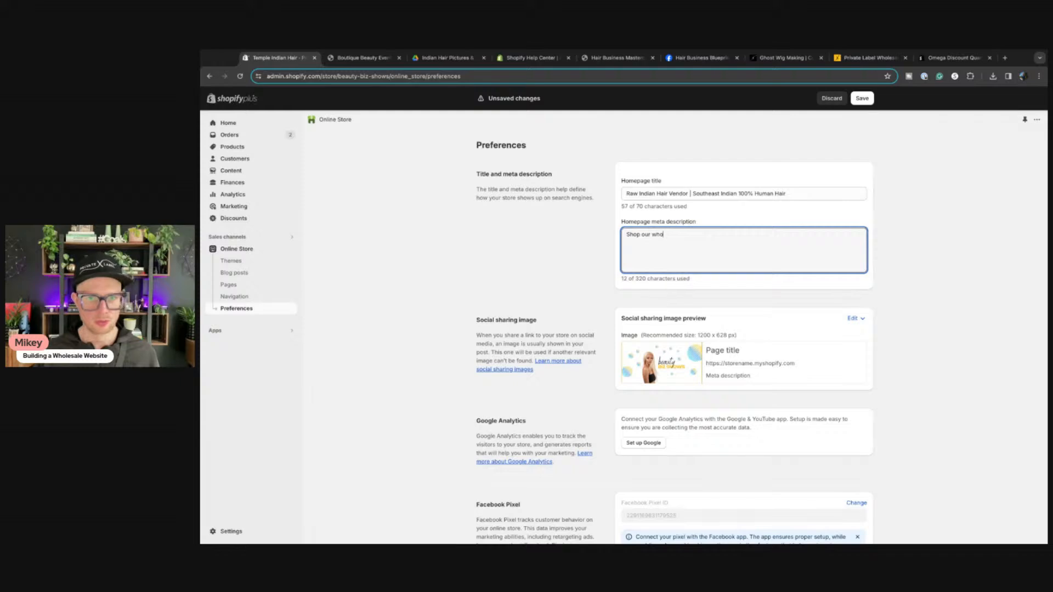
key(BackSpace)
key(BackSpace)
key(BackSpace)
key(BackSpace)
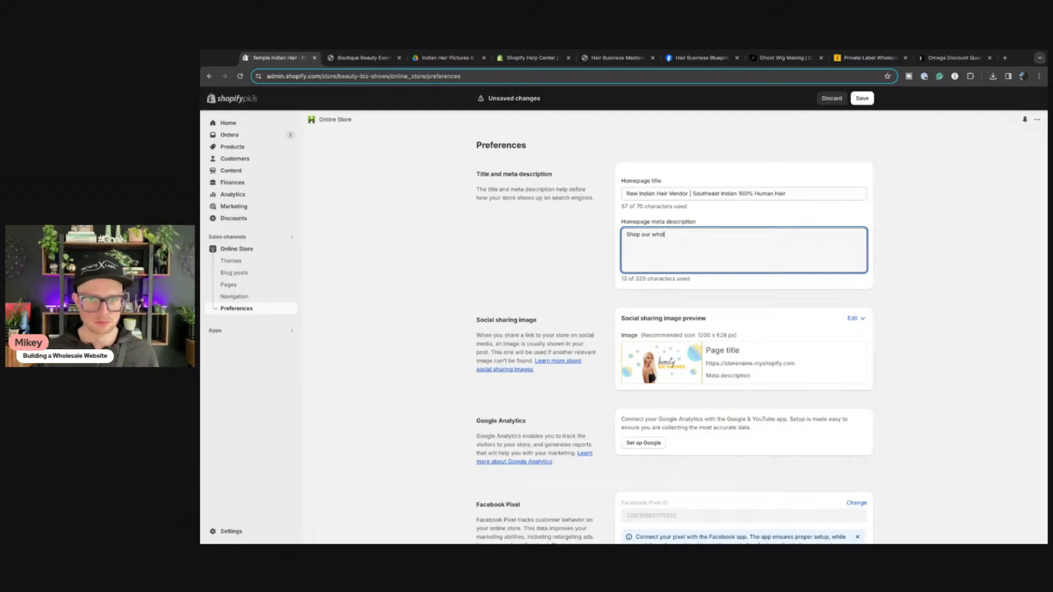
text(lesale Indian Hair)
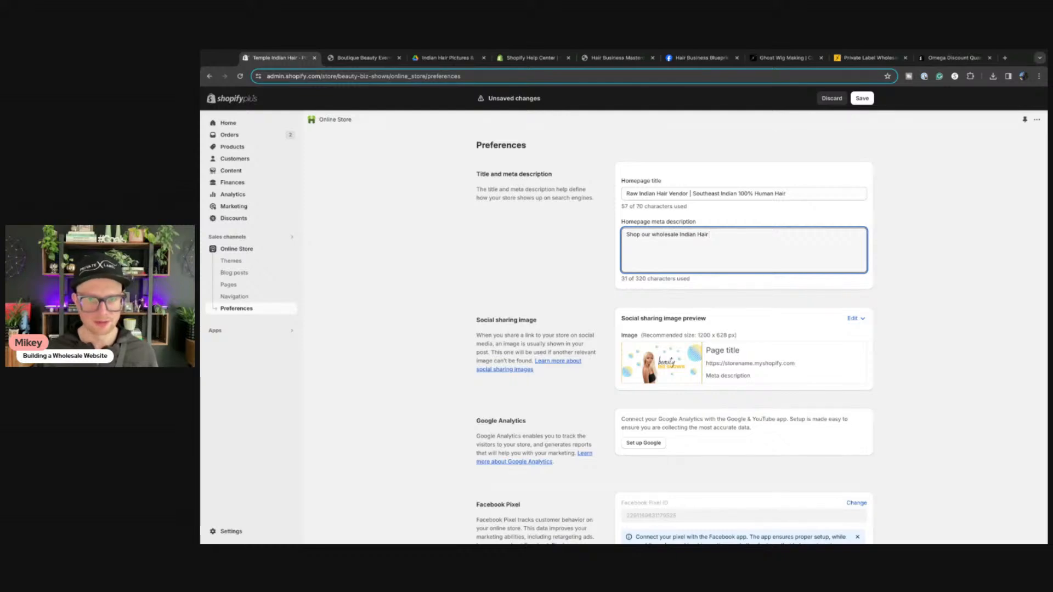
key(BackSpace)
key(BackSpace)
key(BackSpace)
key(BackSpace)
key(BackSpace)
key(BackSpace)
key(BackSpace)
key(BackSpace)
key(BackSpace)
key(BackSpace)
key(BackSpace)
key(BackSpace)
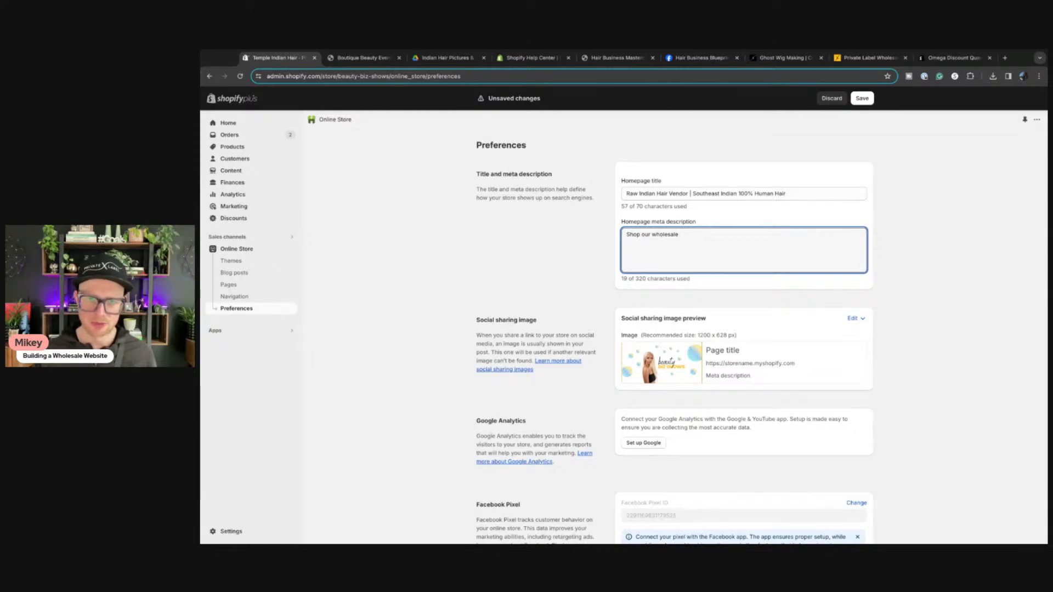
text(Inid)
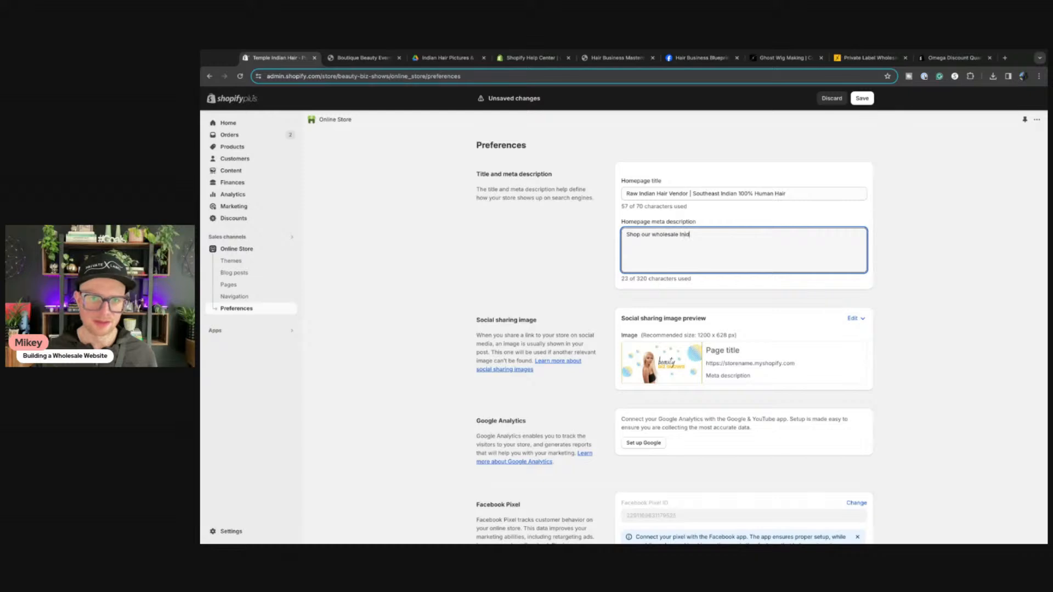
key(BackSpace)
key(BackSpace)
text(dian Hair )
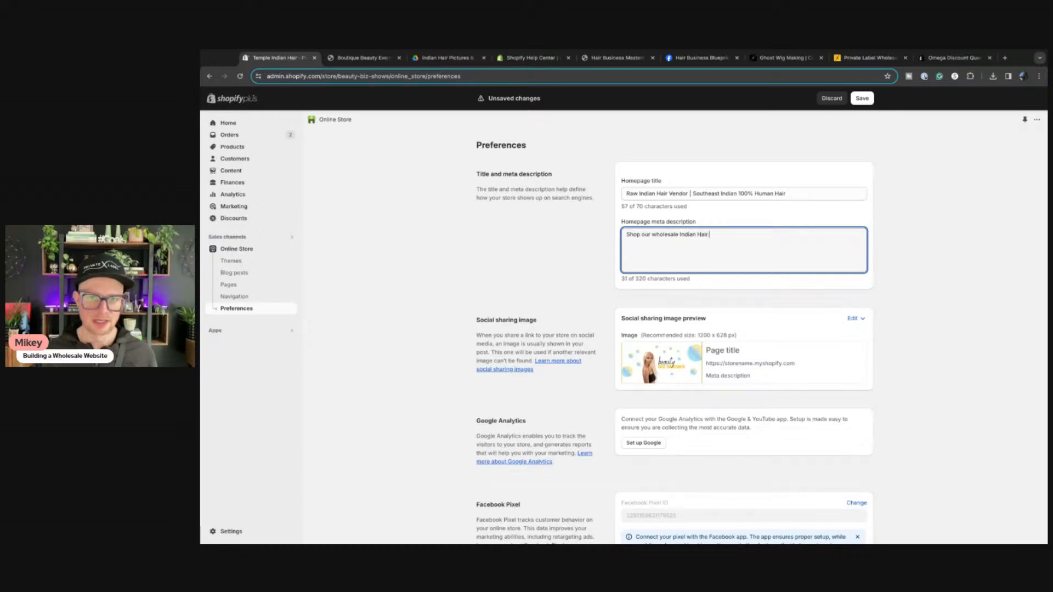
text(Extensions,)
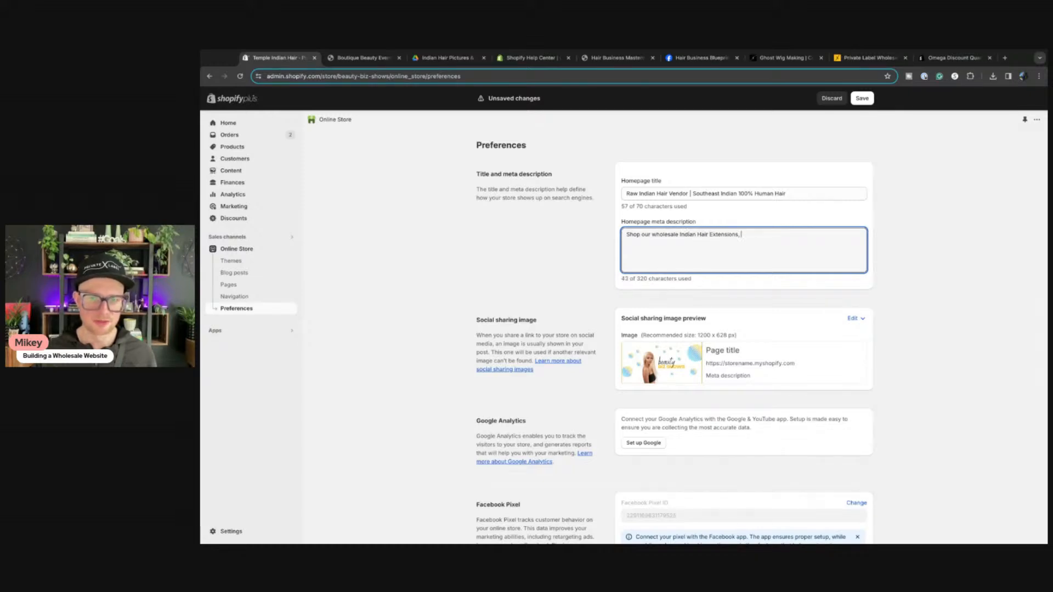
key(BackSpace)
key(BackSpace)
text(and Wigs. )
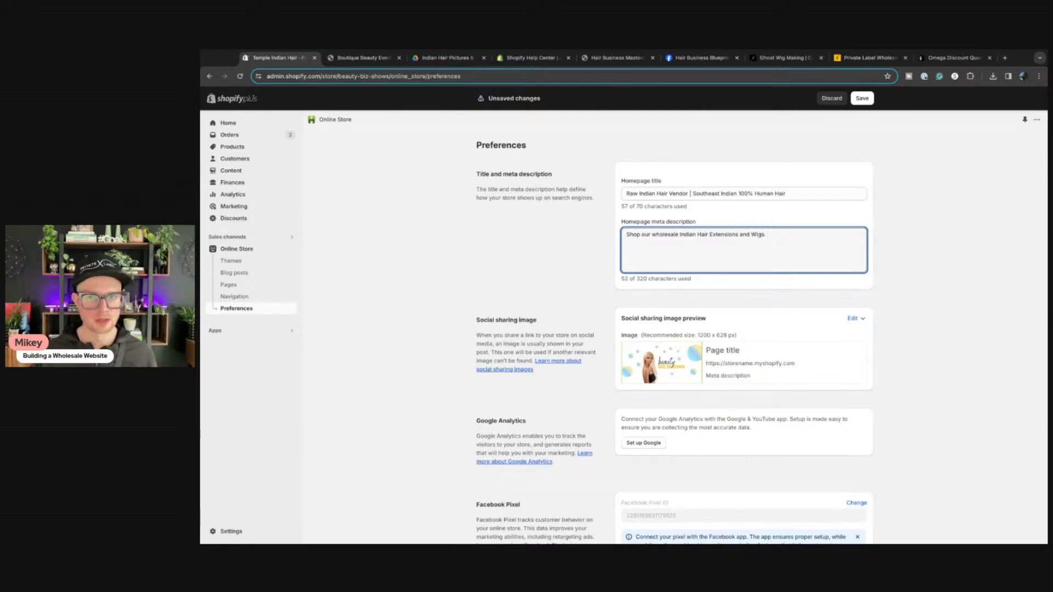
text(I)
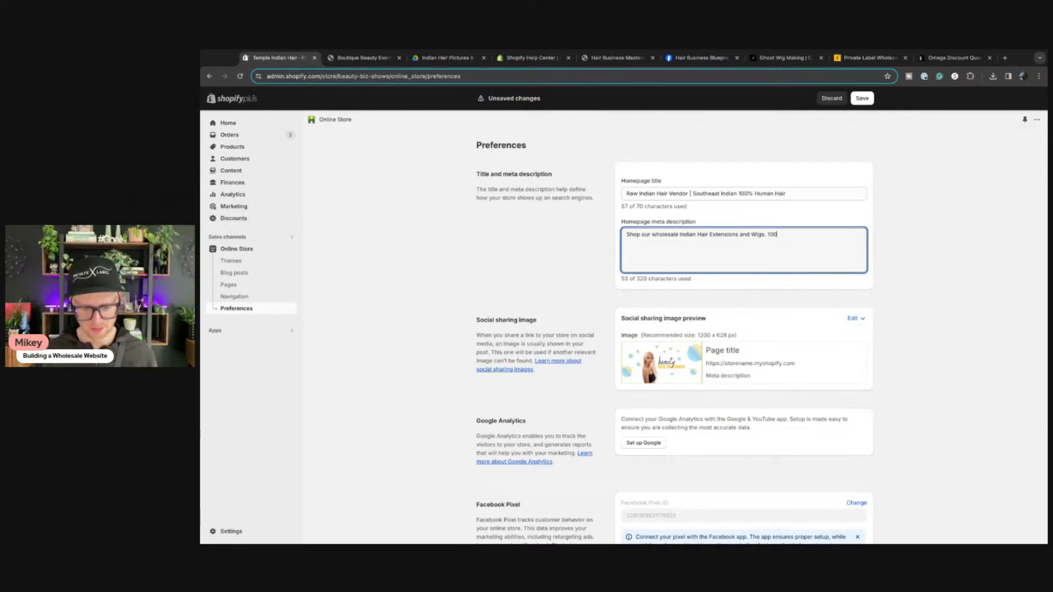
Step: Add 'All raw hair products come from the temples of Southeast India. Wholesale Bundles & Wigs'
key(BackSpace)
text(All )
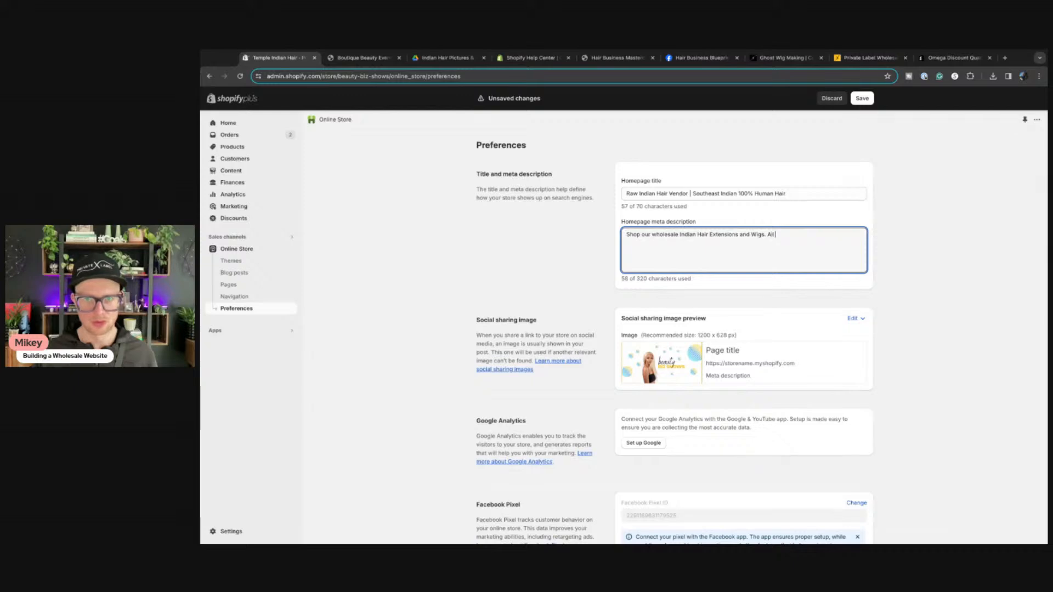
text(raw hair produc)
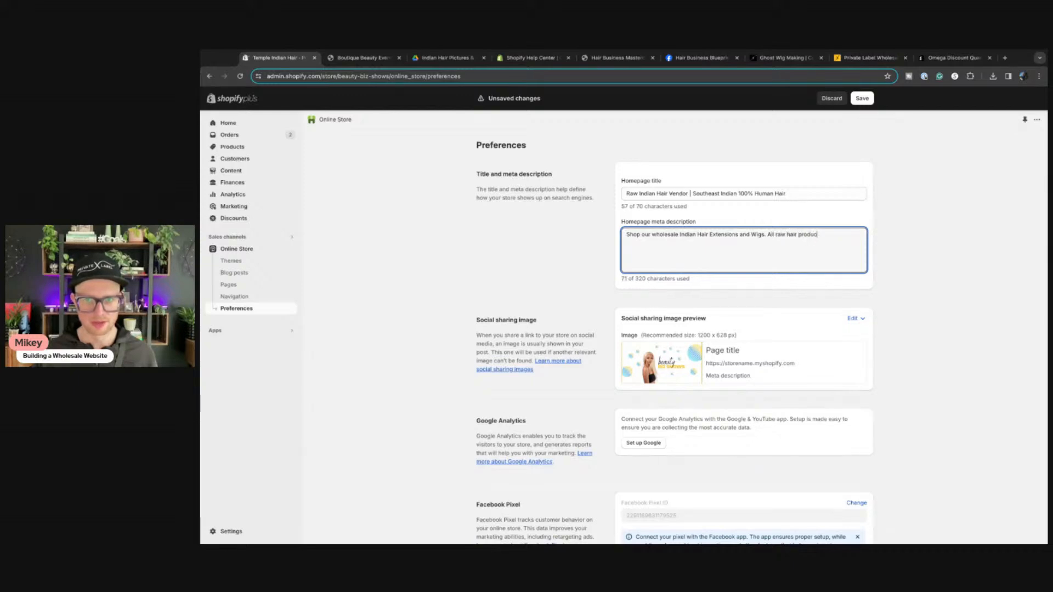
text(ts come from S)
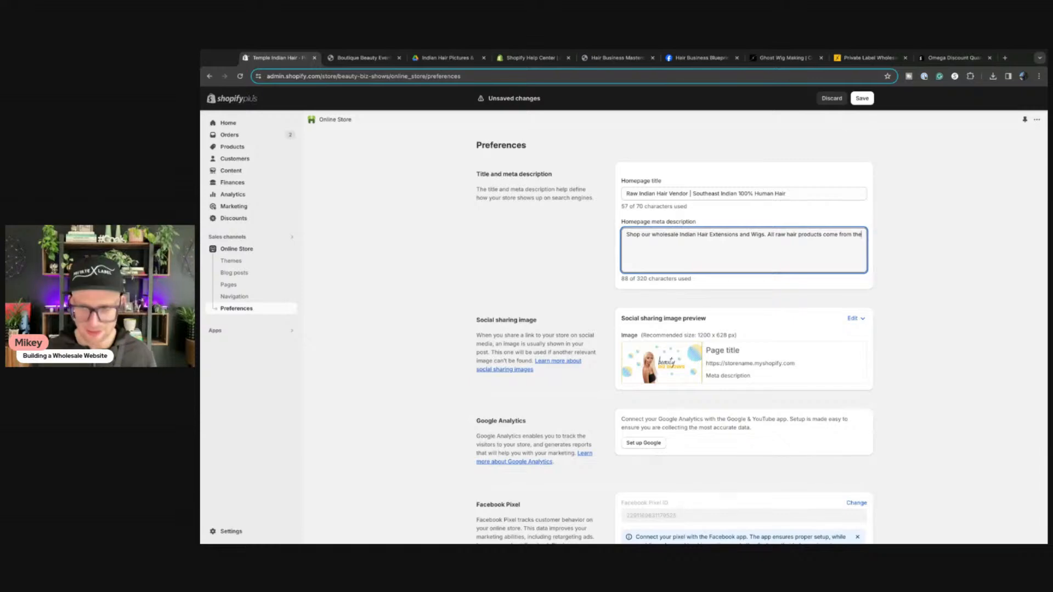
text(temples)
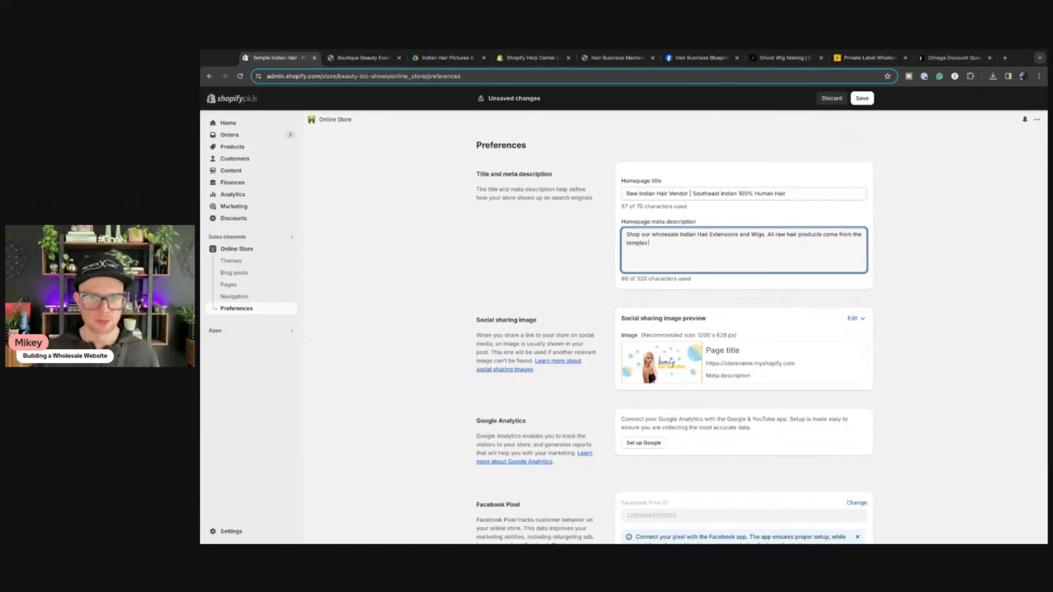
text( of Southest)
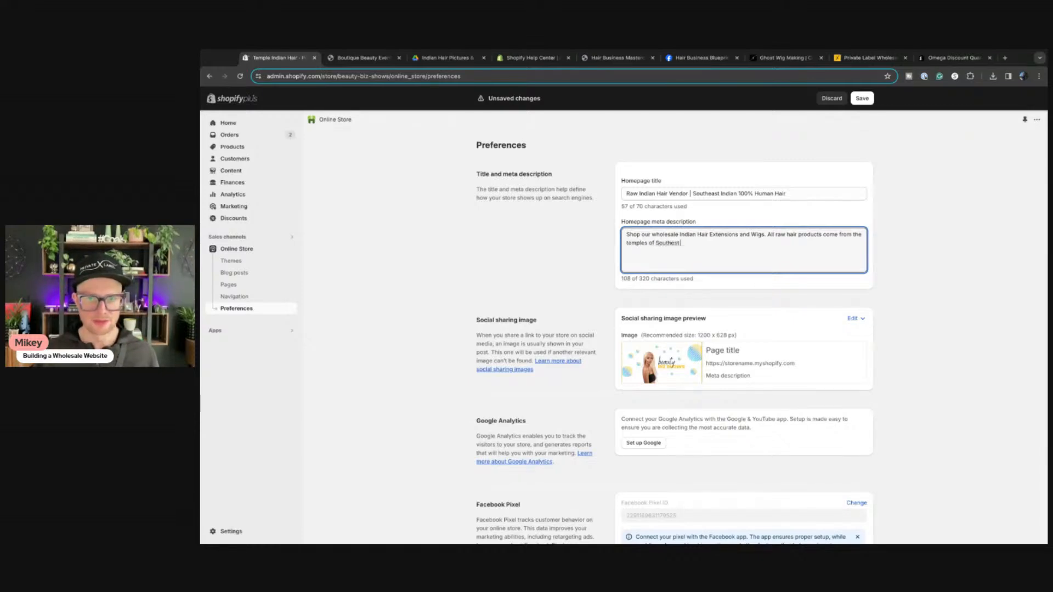
text( India)
key(BackSpace)
key(BackSpace)
key(BackSpace)
key(BackSpace)
key(BackSpace)
key(BackSpace)
key(BackSpace)
key(BackSpace)
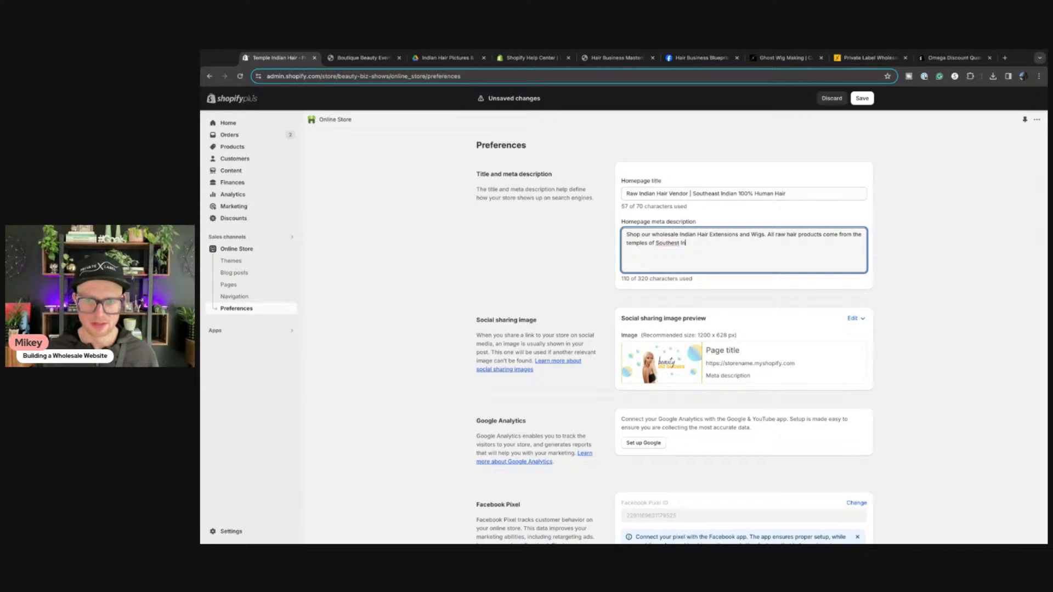
text(ast India. )
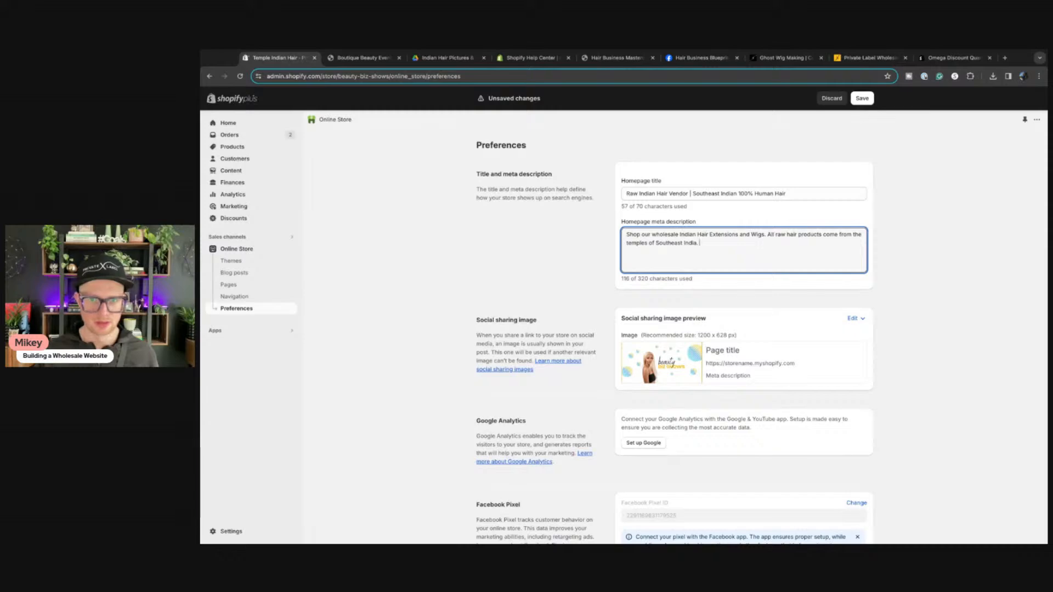
text(Wholesale Bund)
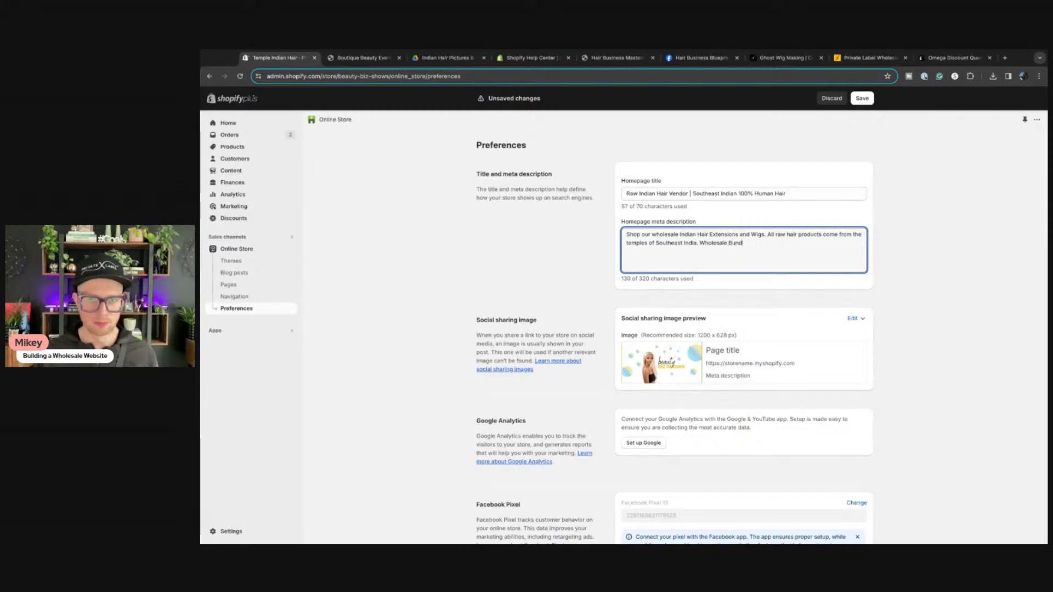
text(les & Wigs)
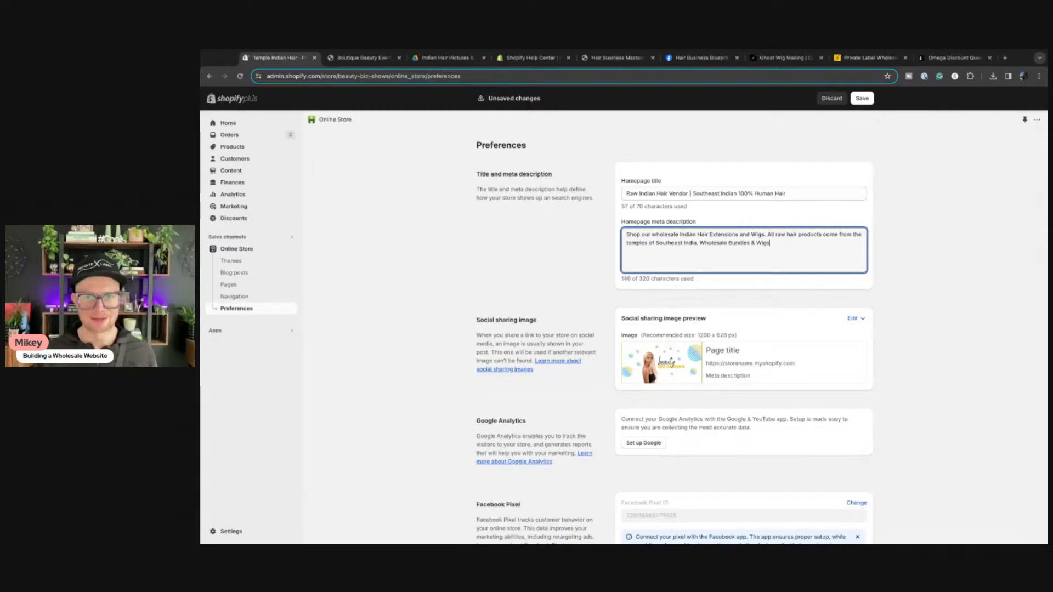
Step: Save the new SEO title and meta description, then remove the existing social sharing image
click(862, 98)
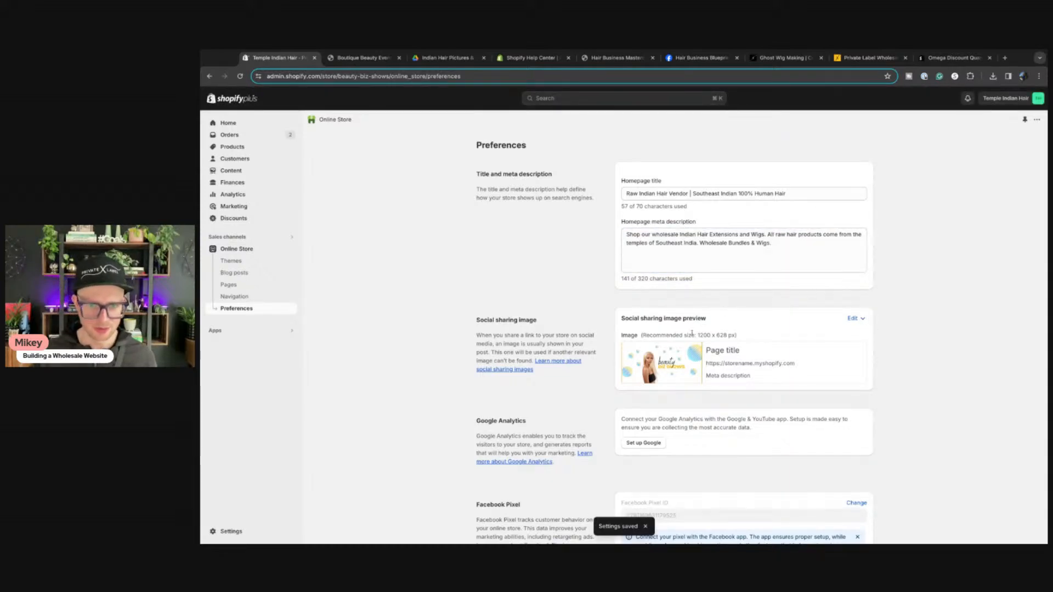
click(853, 318)
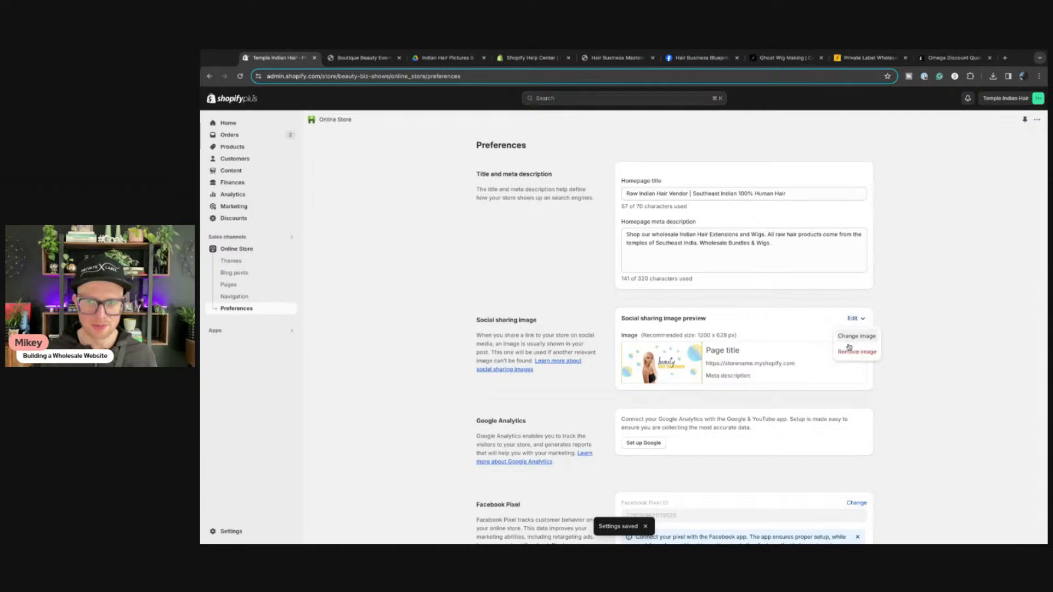
click(854, 350)
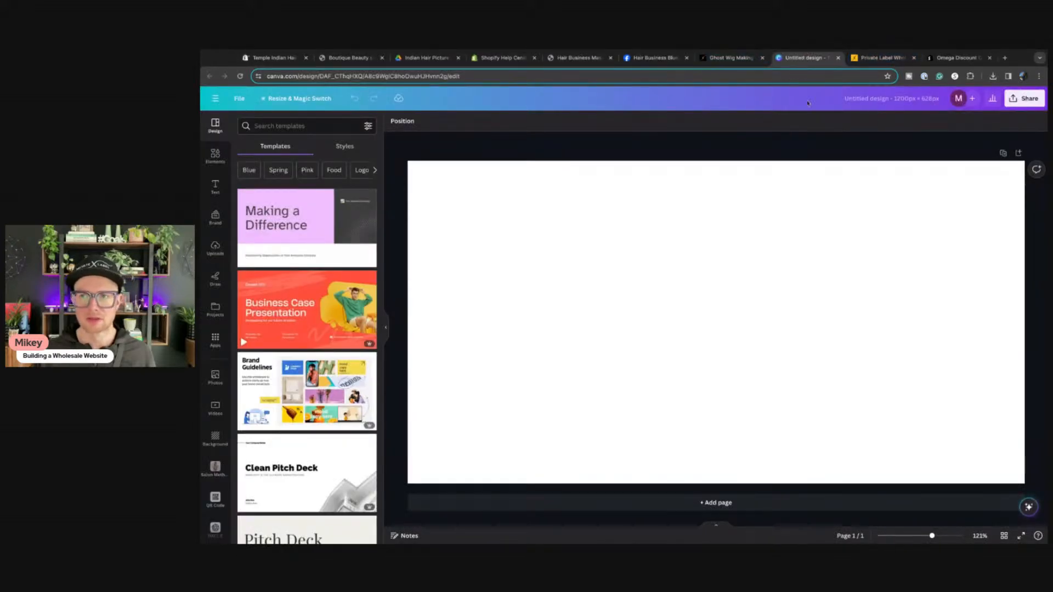
Step: Move the Untitled design tab back beside the Indian hair pictures tab
click(838, 58)
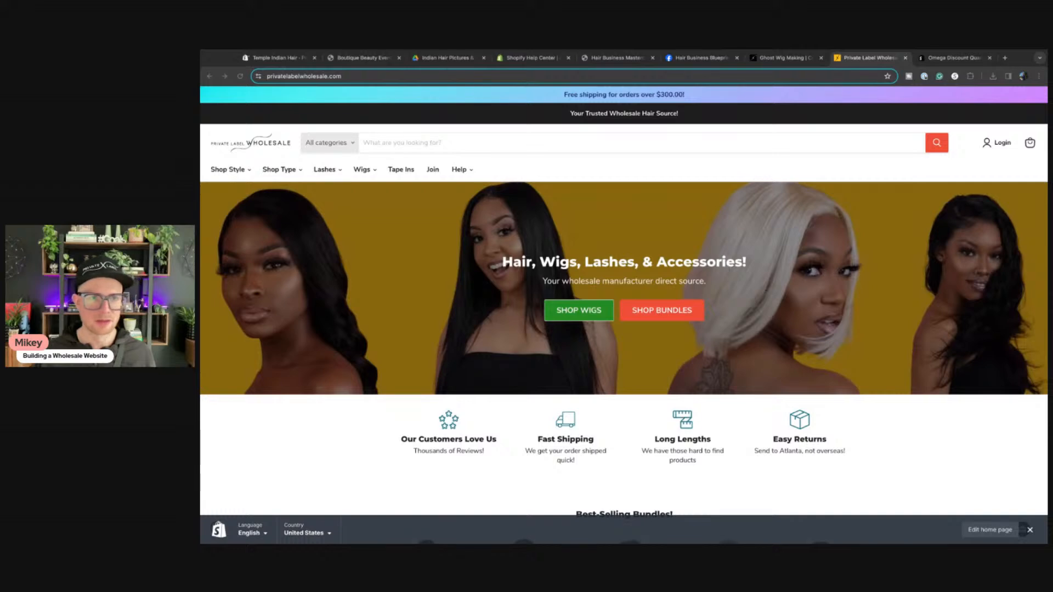
drag(807, 58, 524, 60)
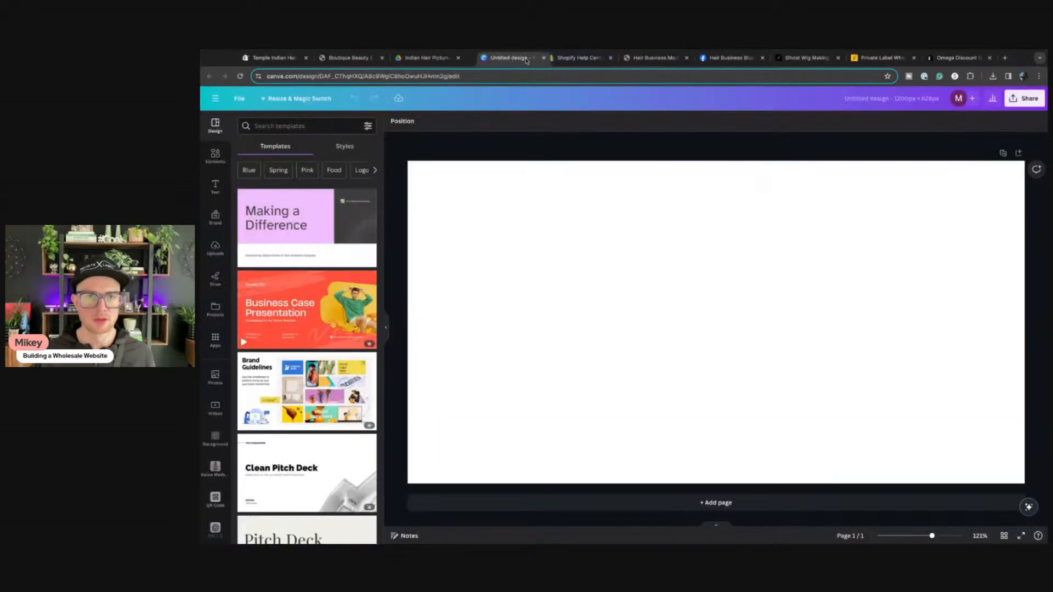
scroll(285, 276, down, 8)
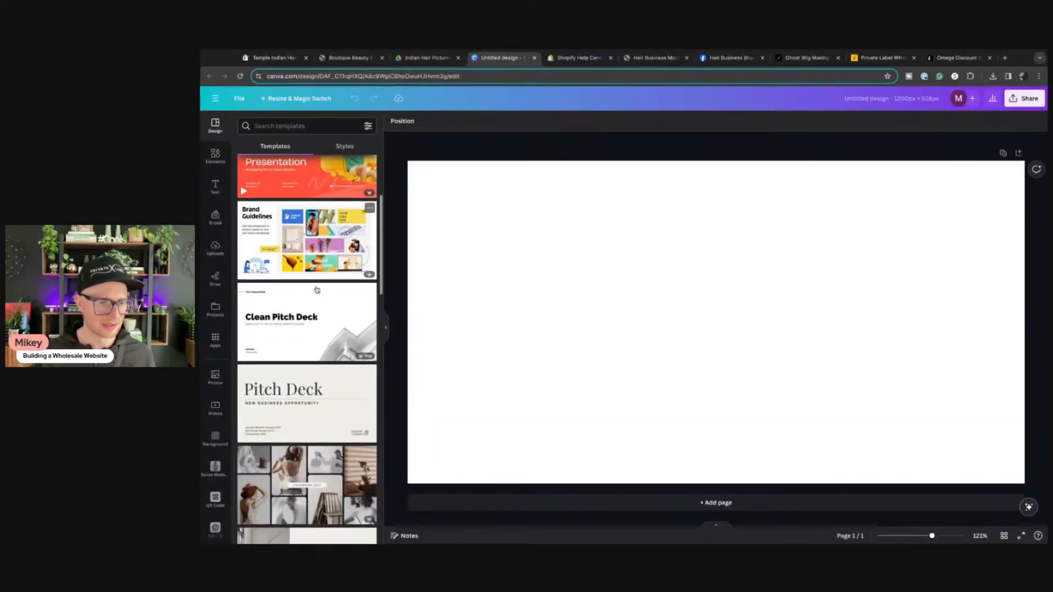
Step: Make the blank 1200×628 page background black
click(441, 258)
click(394, 121)
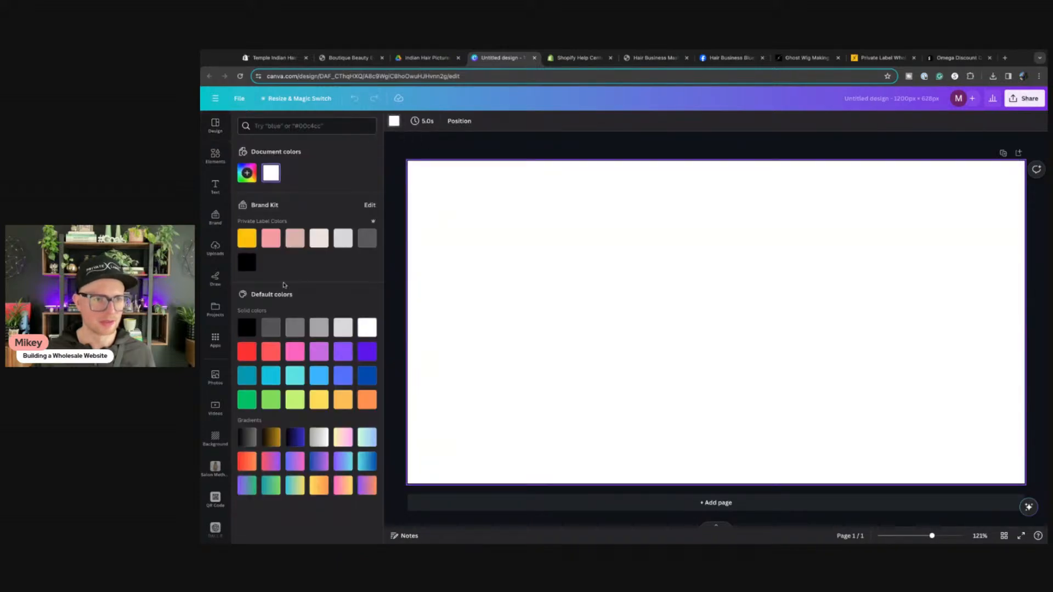
click(248, 269)
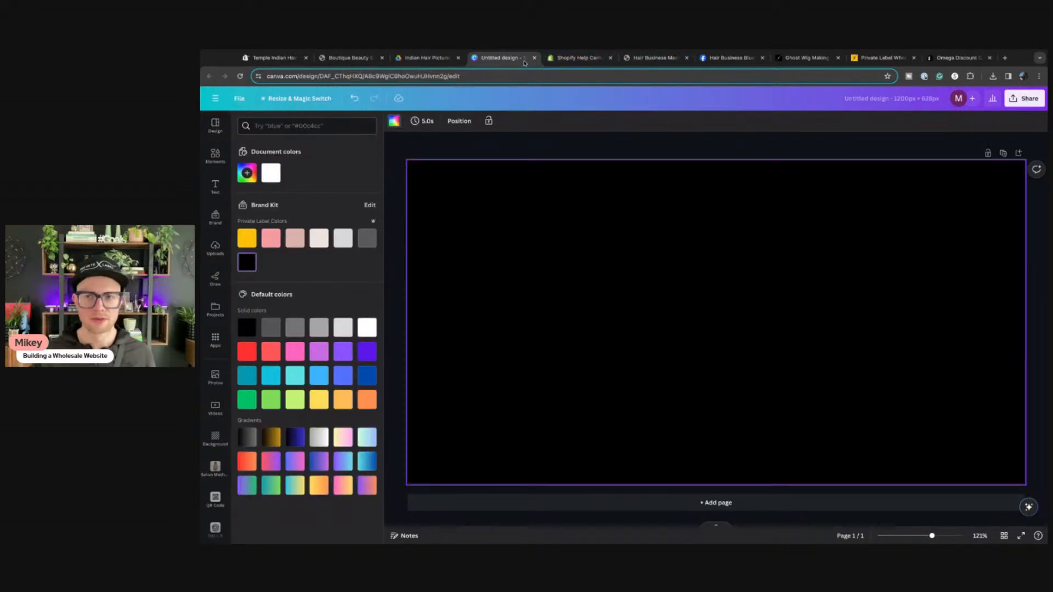
click(534, 58)
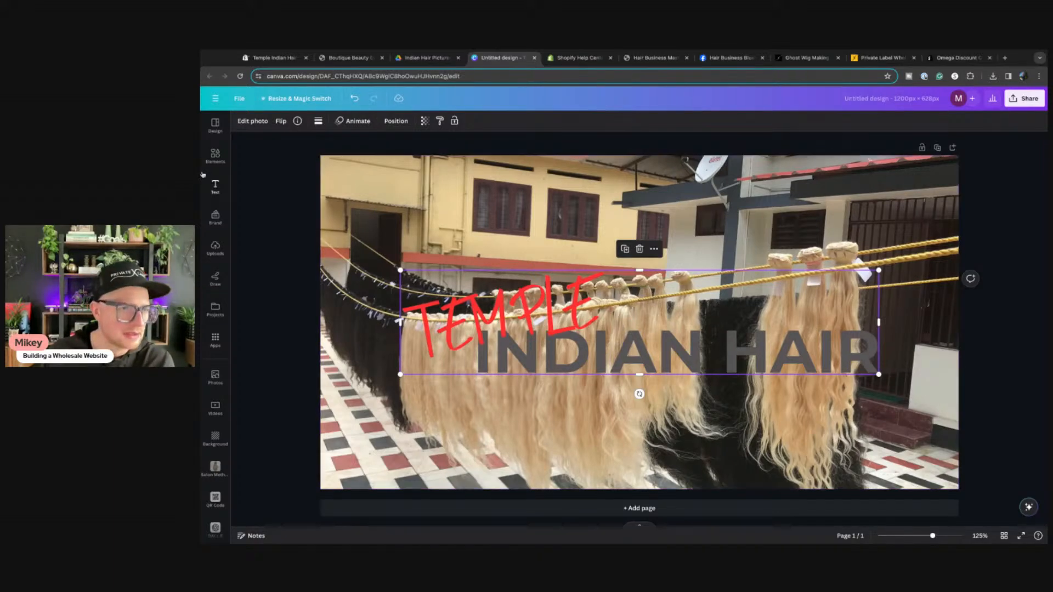
Step: Add a square stretched over the whole page, coloured black with transparency 40
click(215, 155)
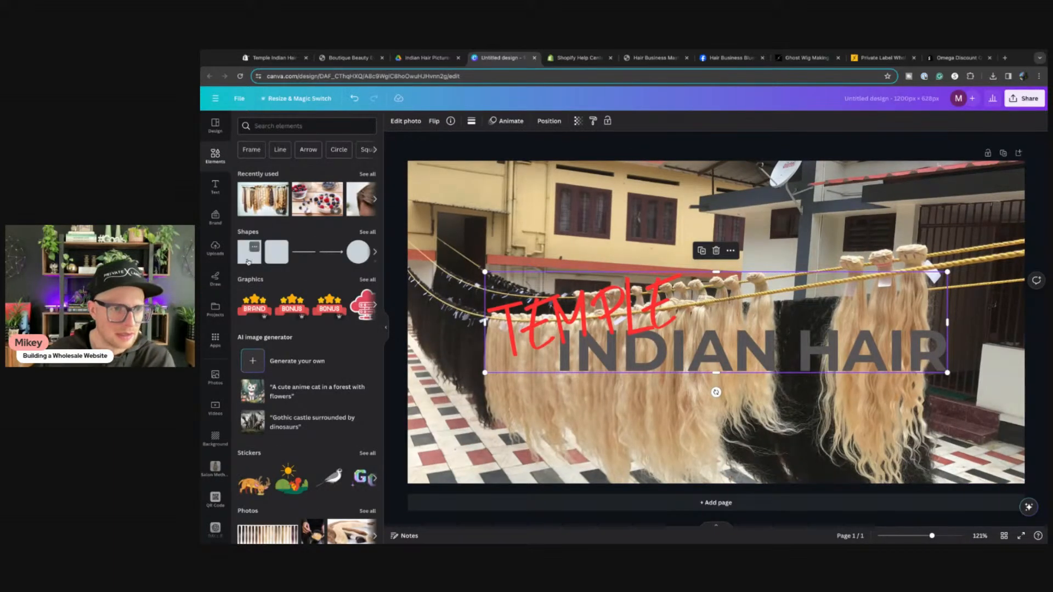
click(248, 262)
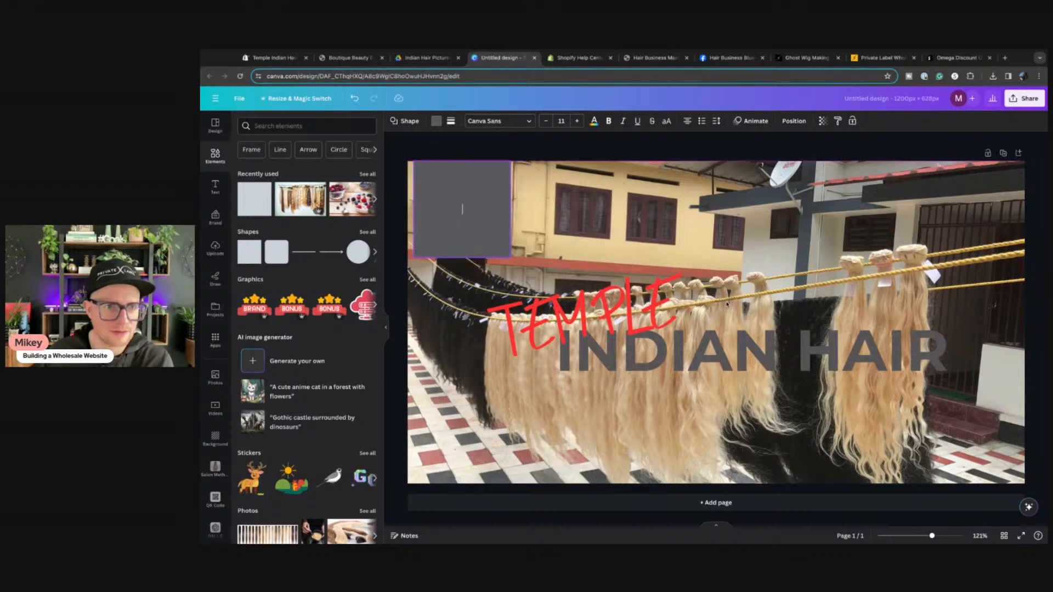
drag(727, 305, 1040, 209)
drag(721, 259, 721, 484)
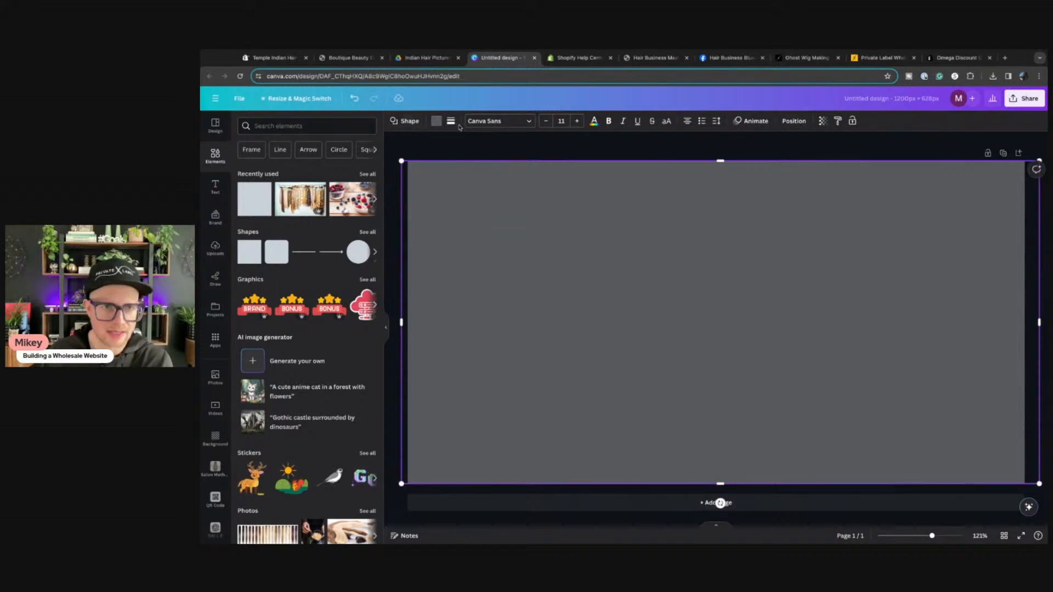
click(436, 121)
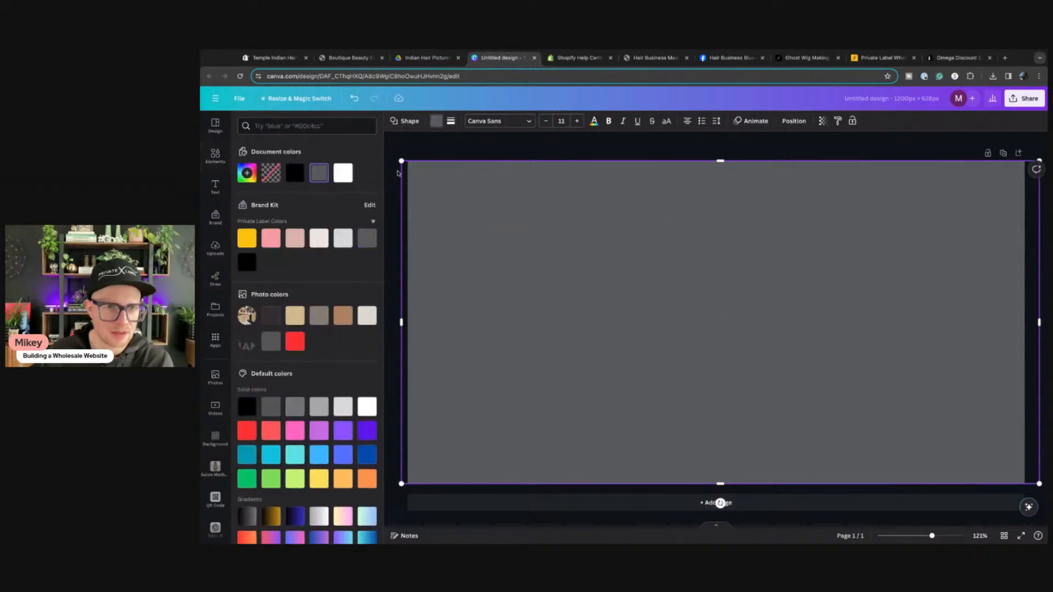
click(293, 175)
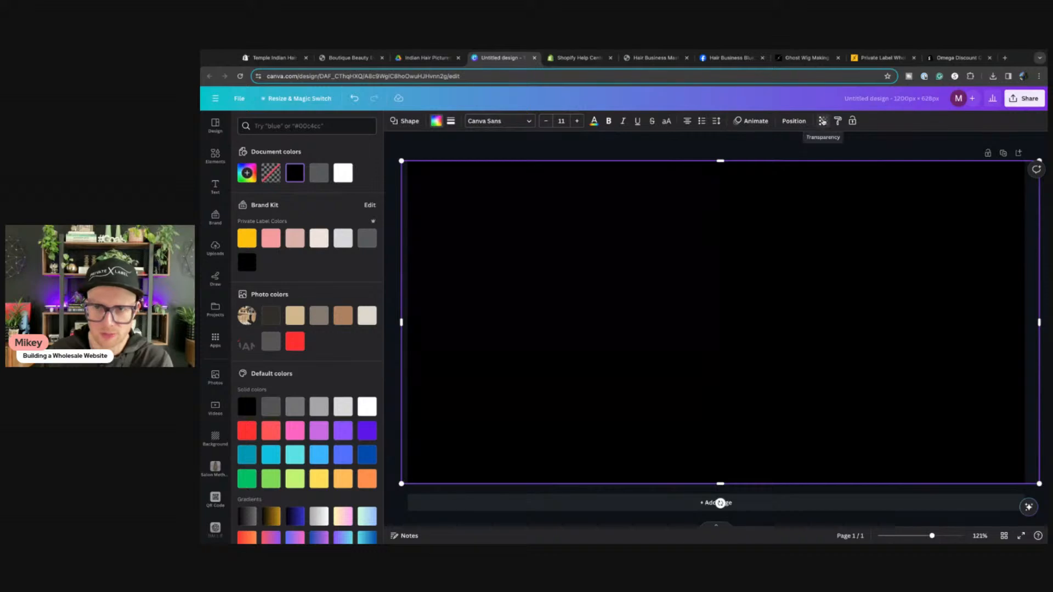
click(823, 121)
drag(825, 157, 772, 155)
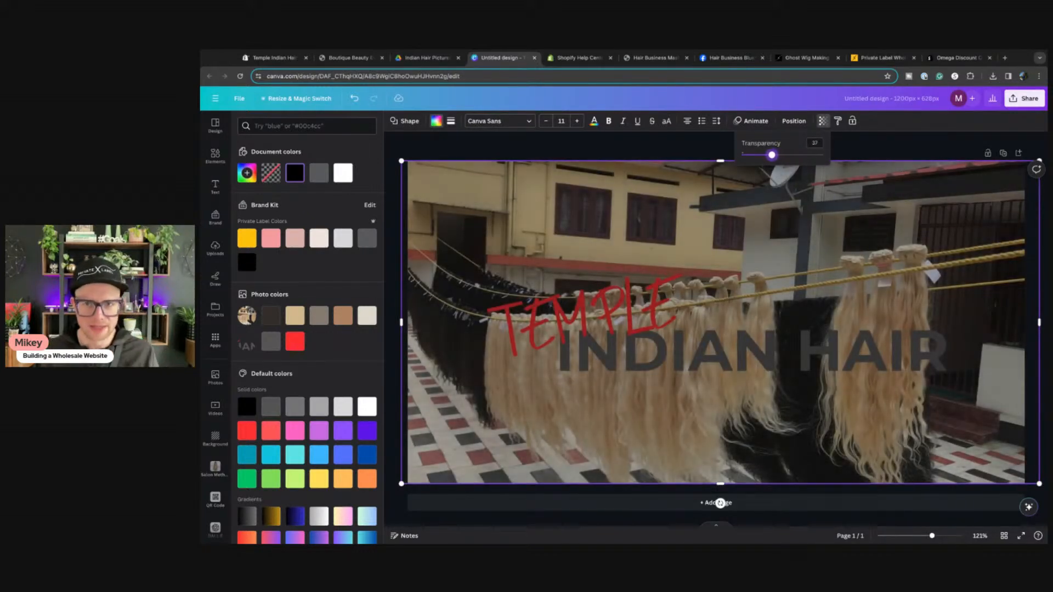
Step: Send the dark overlay behind the logo, and shrink the logo toward the top centre
click(794, 121)
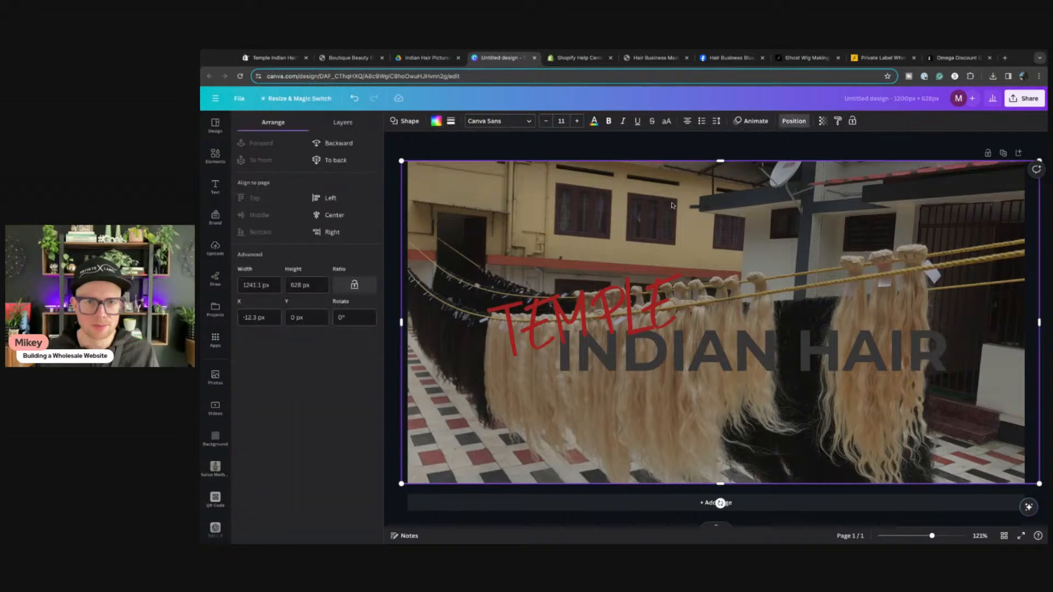
click(337, 145)
drag(751, 366, 767, 250)
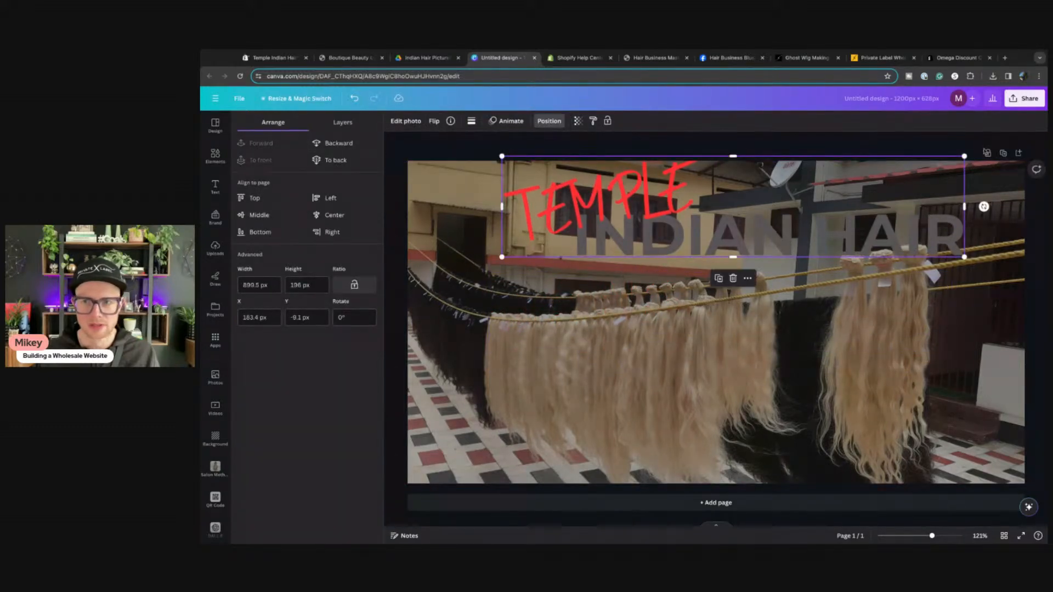
drag(965, 156, 735, 206)
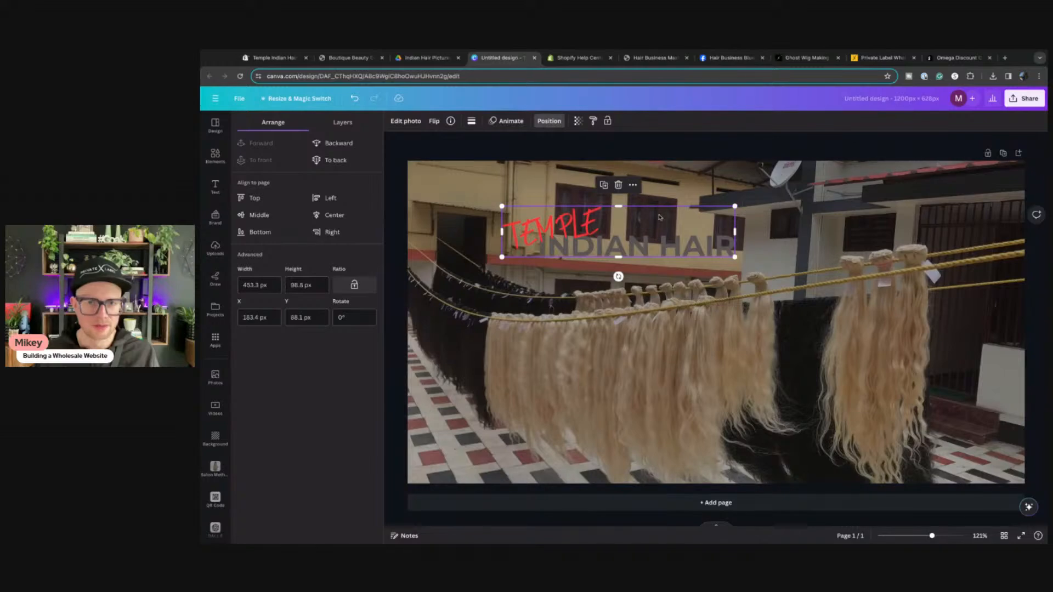
drag(672, 237, 795, 221)
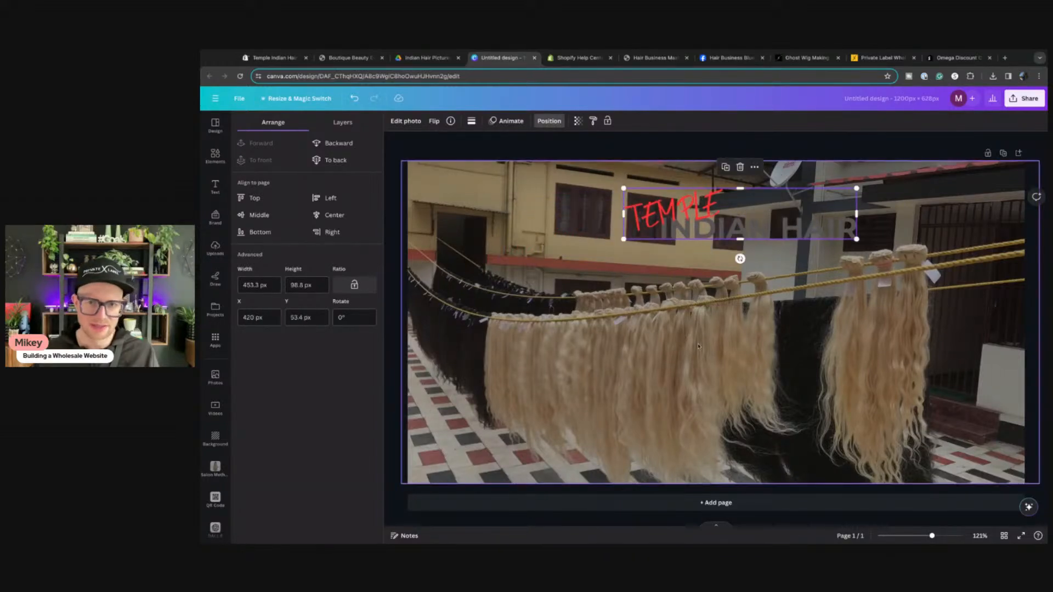
Step: Enlarge and reposition the translucent overlay and the hair photo to fill the page
click(609, 316)
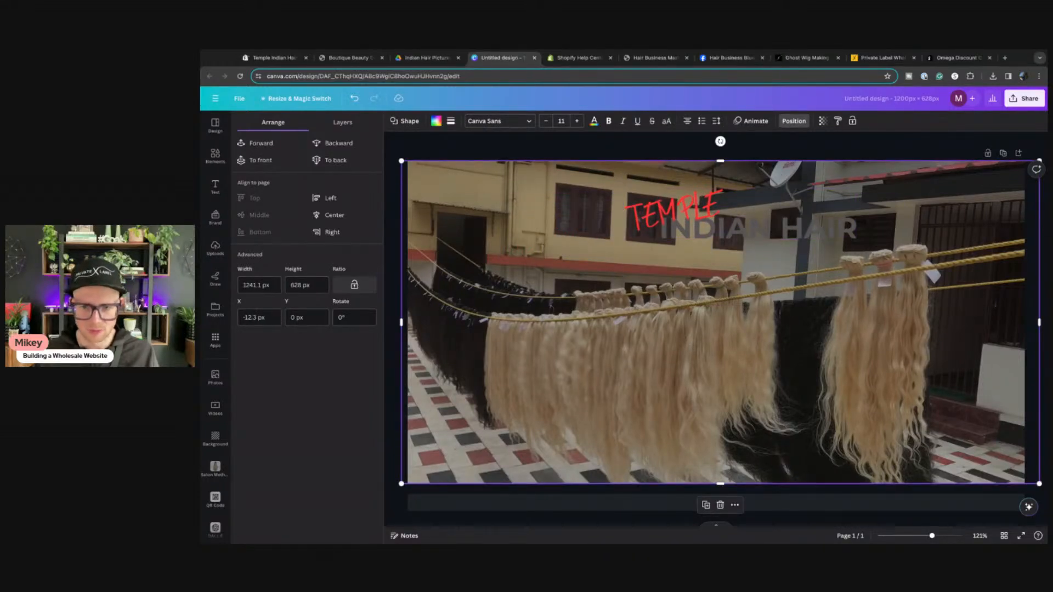
mouse_move(933, 537)
mouse_down()
mouse_move(894, 537)
mouse_move(915, 537)
mouse_up()
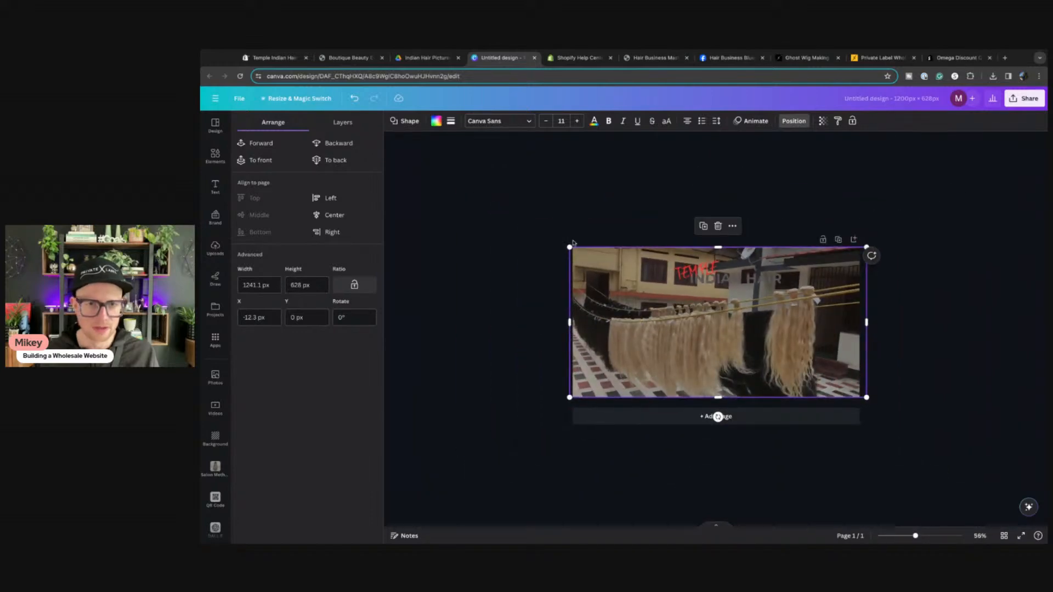
drag(569, 247, 483, 193)
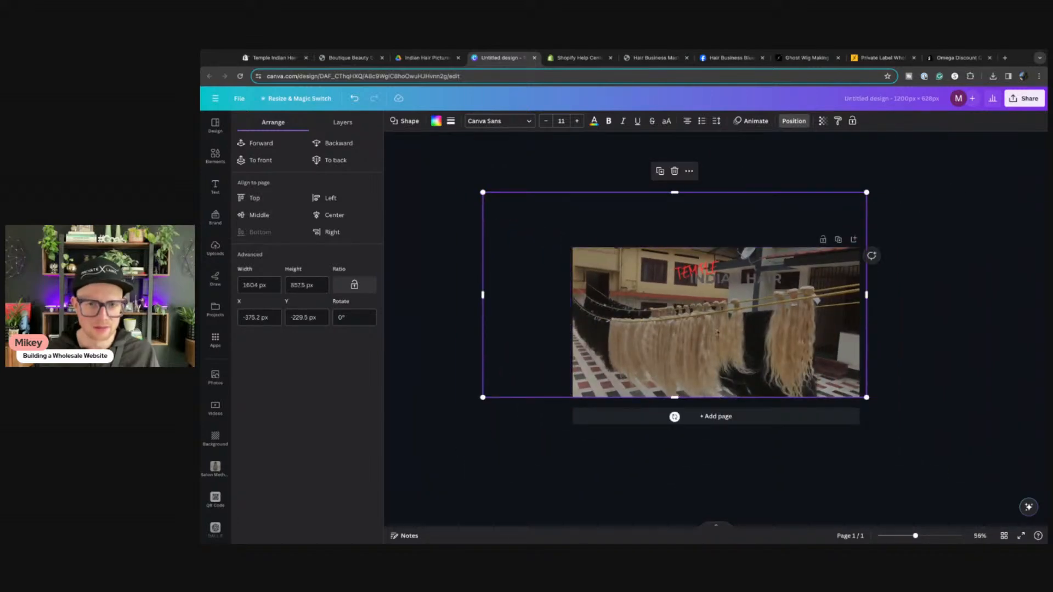
drag(716, 332, 710, 400)
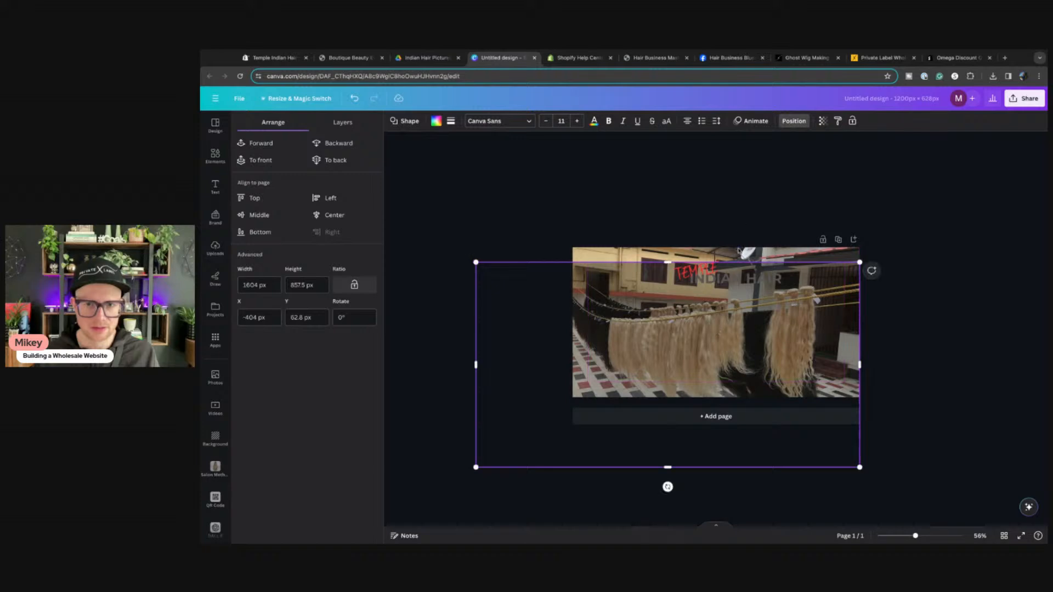
click(738, 250)
drag(573, 248, 419, 166)
drag(660, 330, 761, 338)
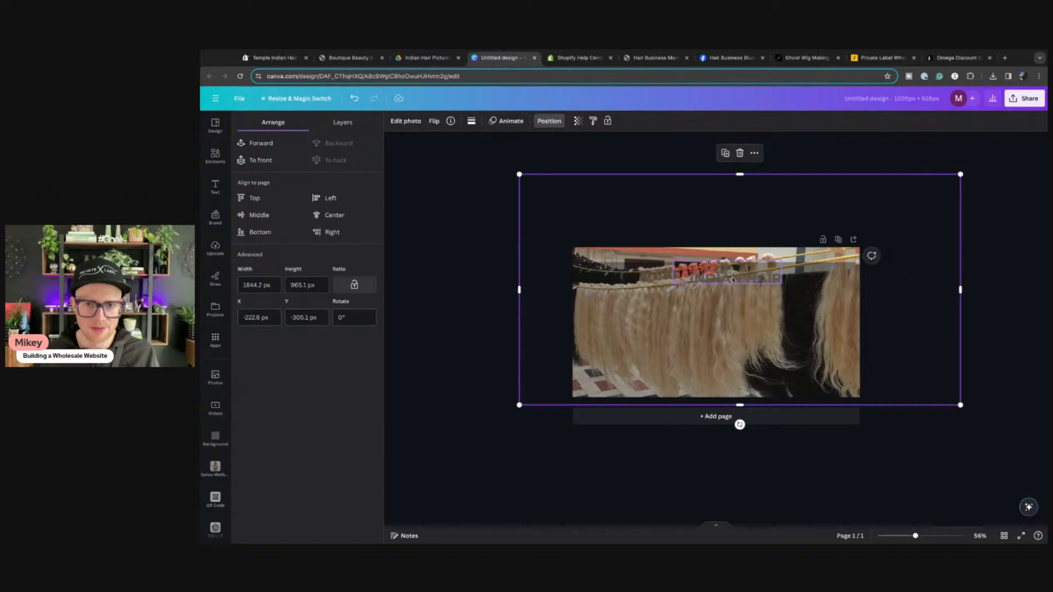
click(518, 459)
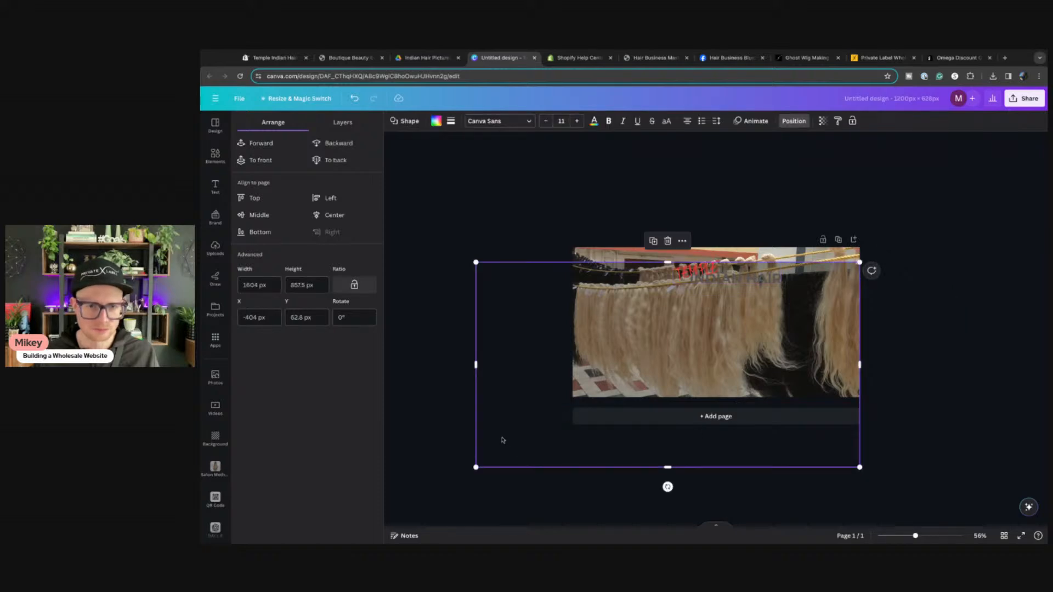
drag(501, 438, 564, 393)
Step: Centre the enlarged logo mid-photo, lower the overlay over the photo, and start cropping the photo
drag(730, 280, 821, 306)
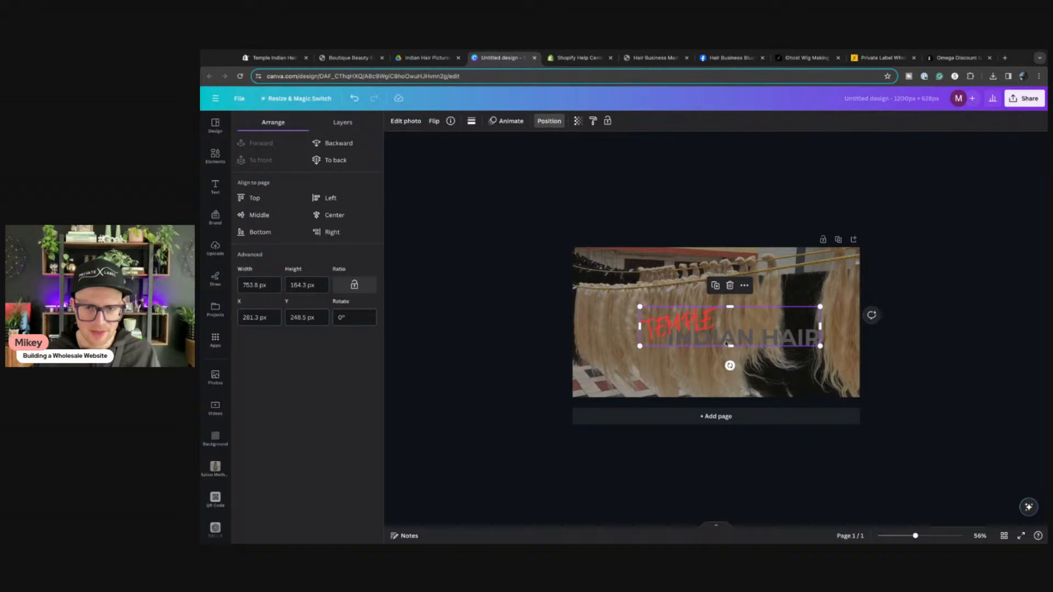
drag(774, 344, 726, 344)
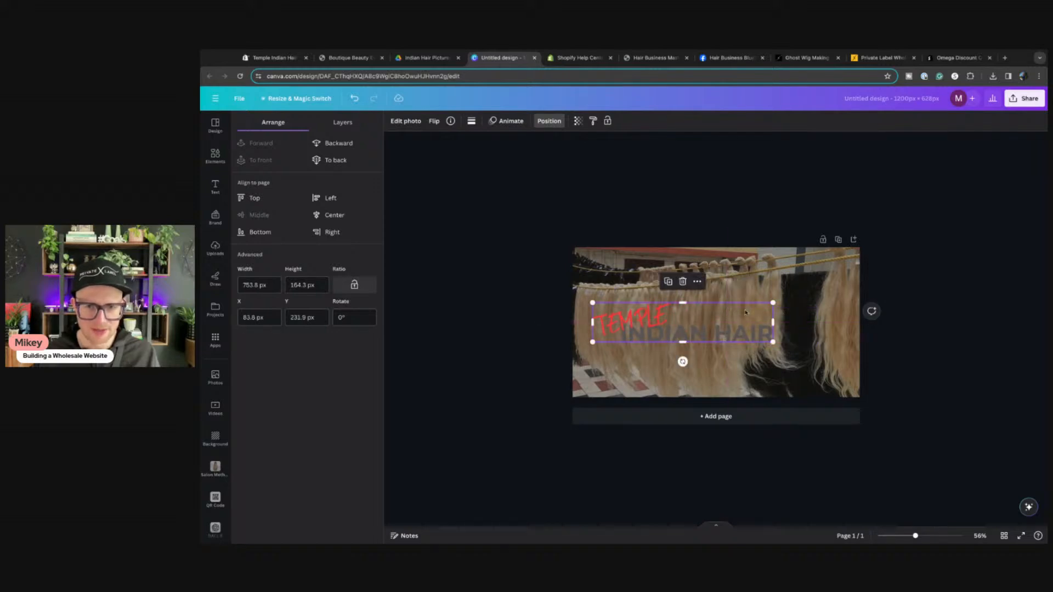
click(809, 303)
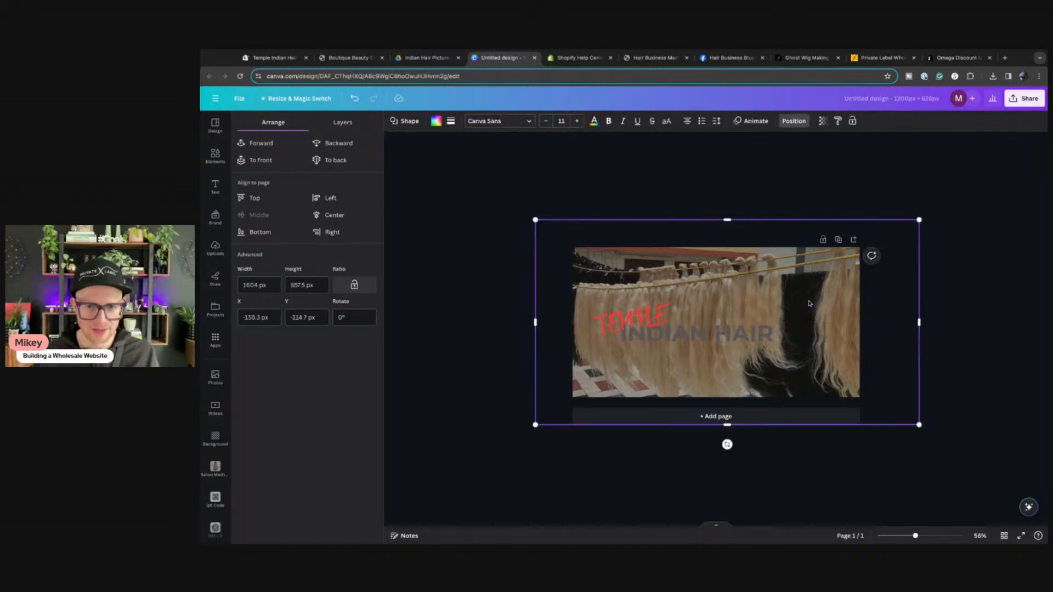
drag(784, 308, 773, 401)
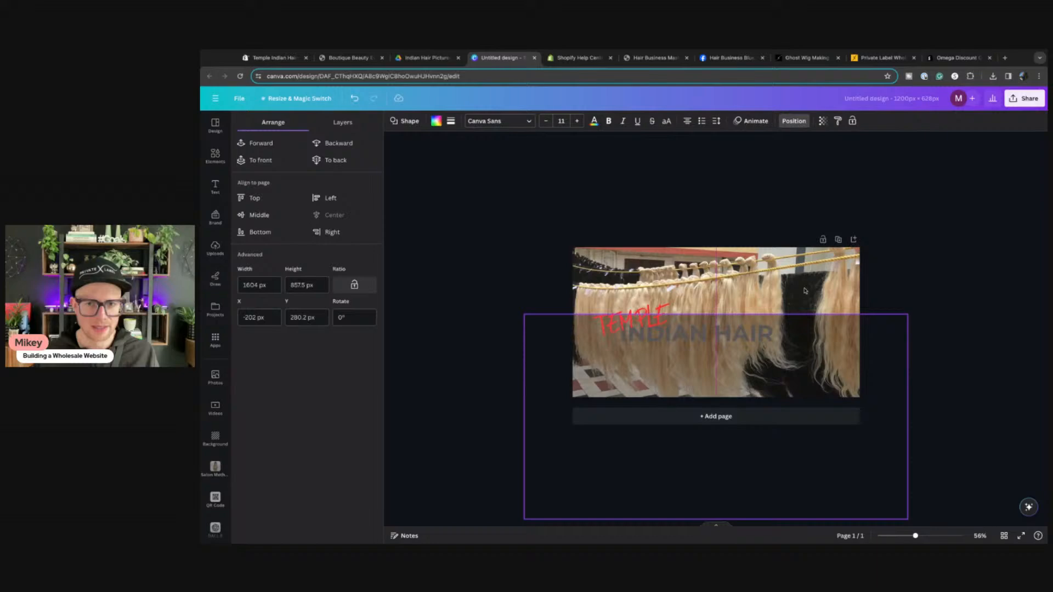
click(734, 273)
double_click(735, 274)
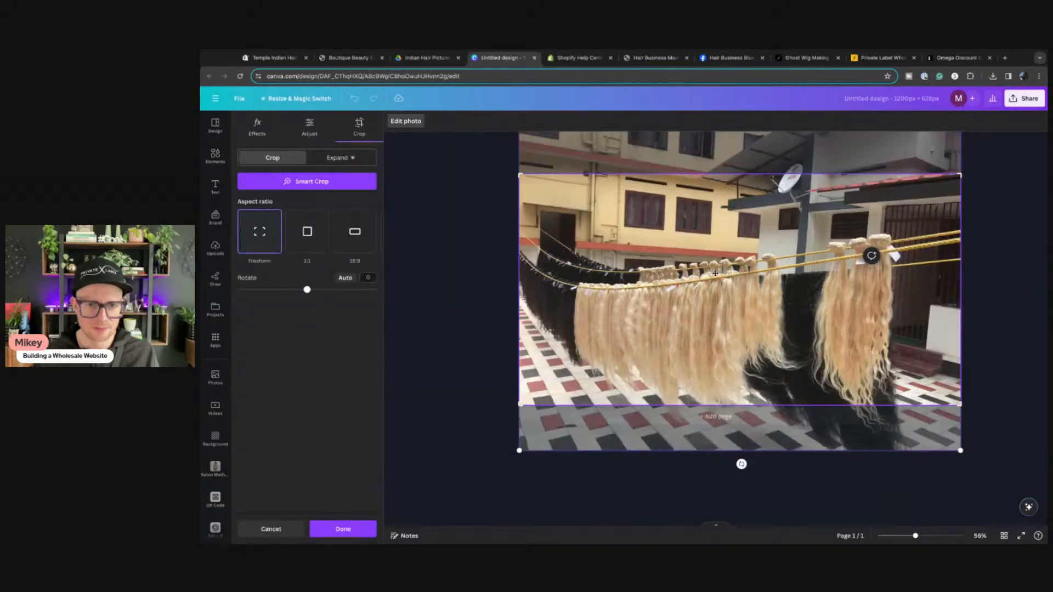
click(423, 59)
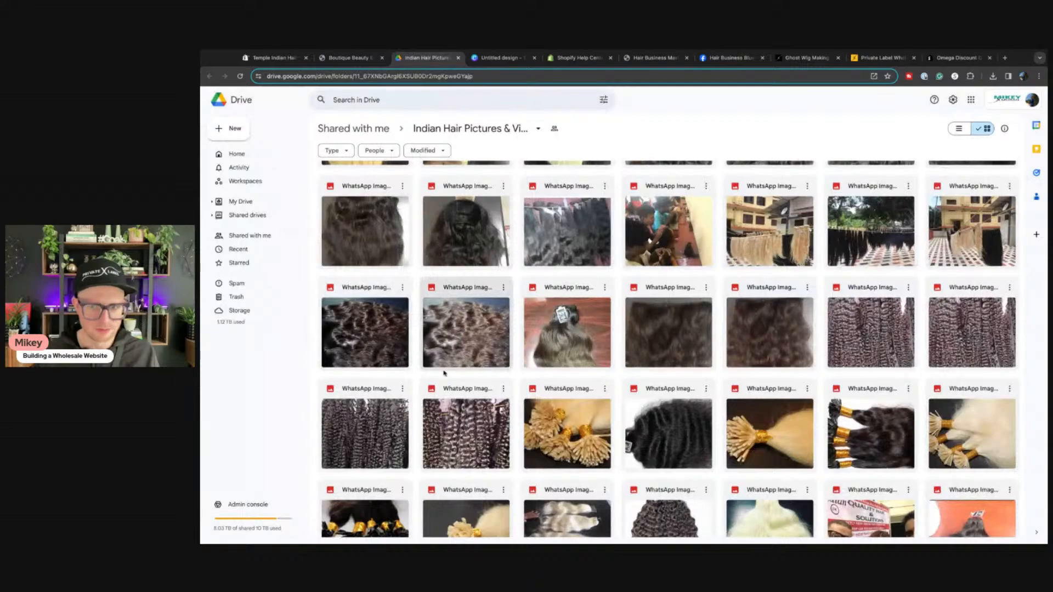
Step: Browse the shared Drive folder of hair pictures, previewing one image
scroll(444, 373, down, 1)
double_click(897, 281)
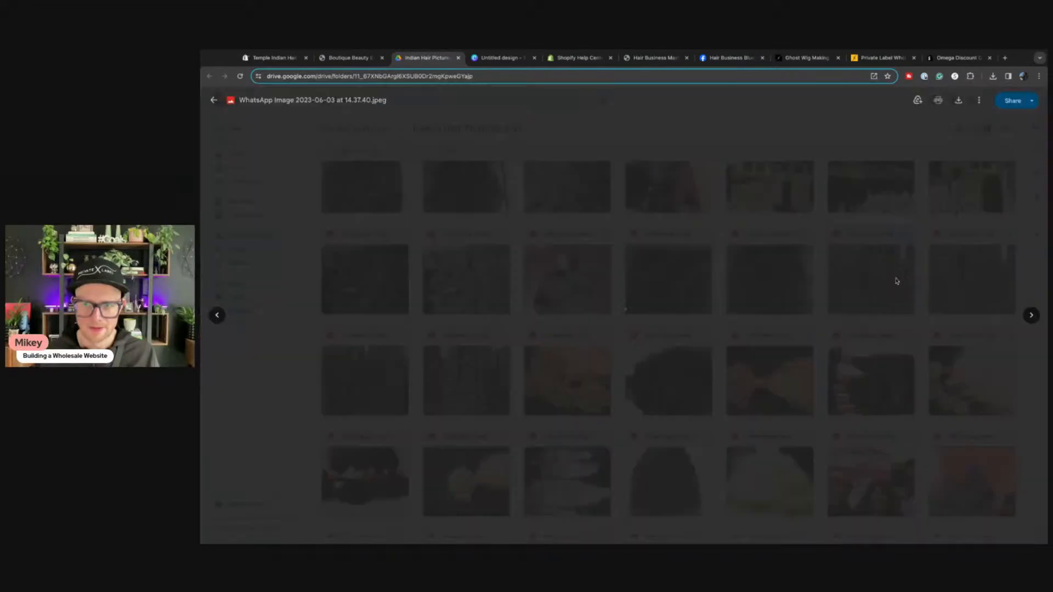
key(Escape)
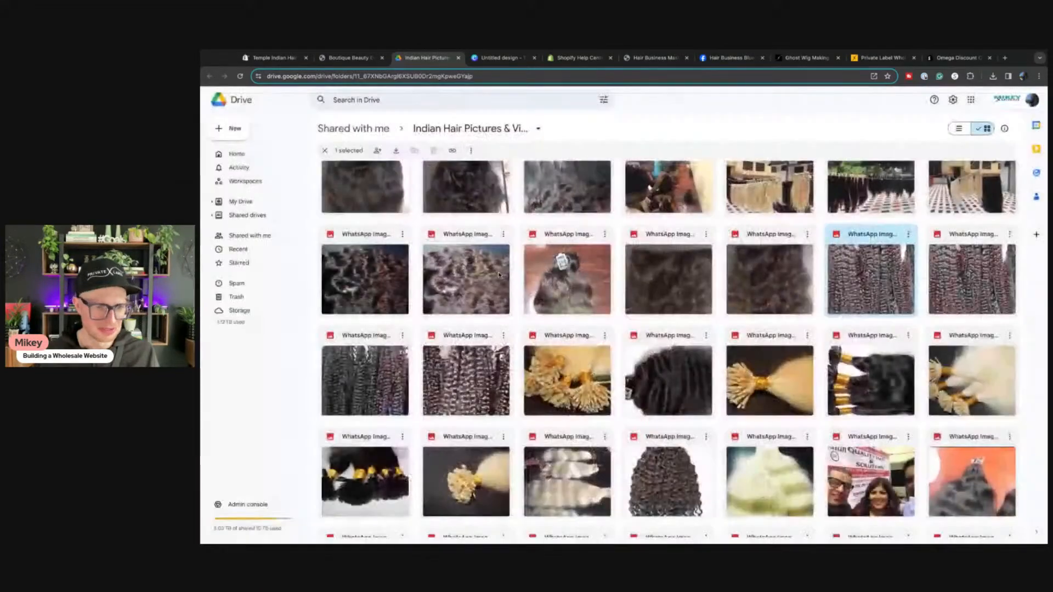
scroll(399, 245, down, 10)
scroll(669, 349, down, 3)
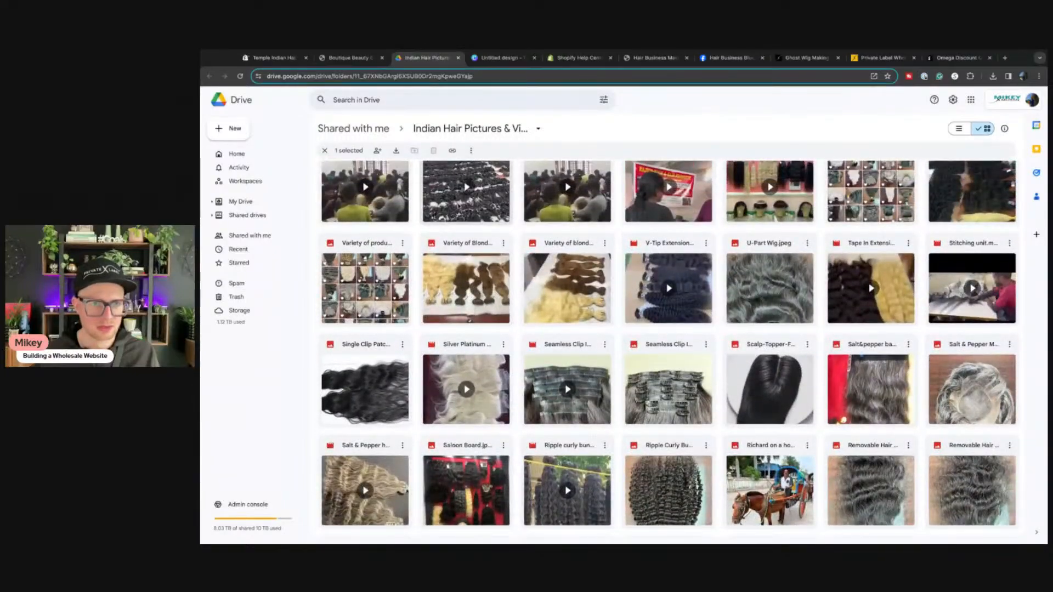
scroll(513, 266, down, 15)
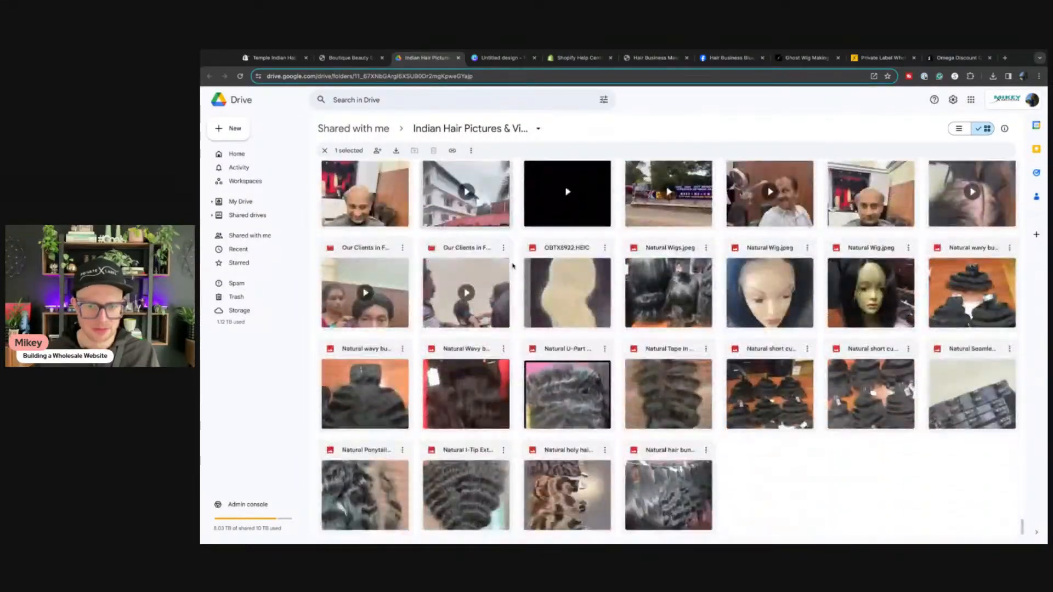
scroll(513, 265, down, 10)
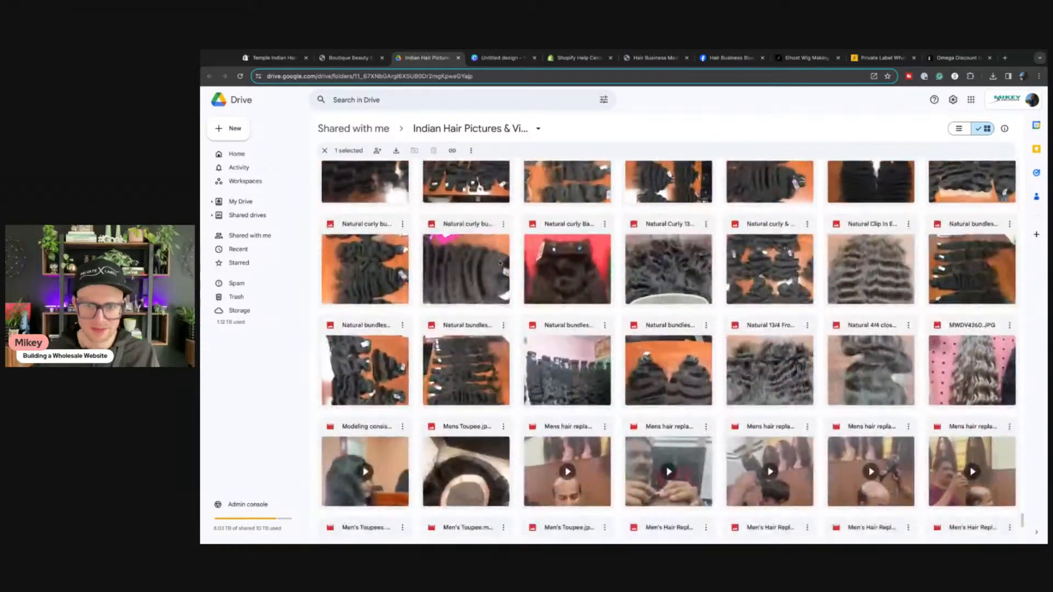
scroll(501, 263, down, 20)
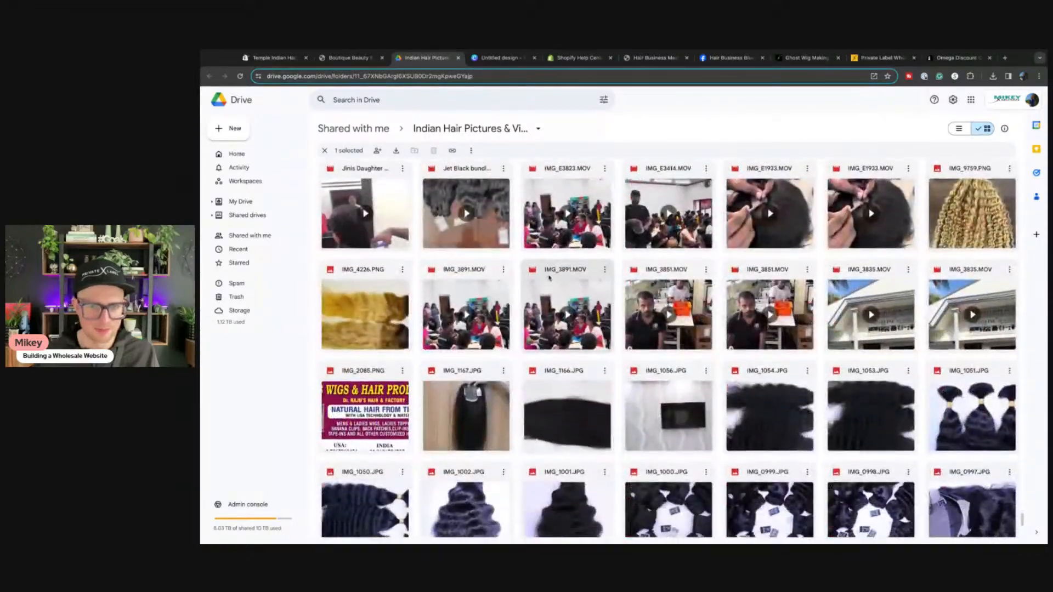
scroll(549, 278, down, 20)
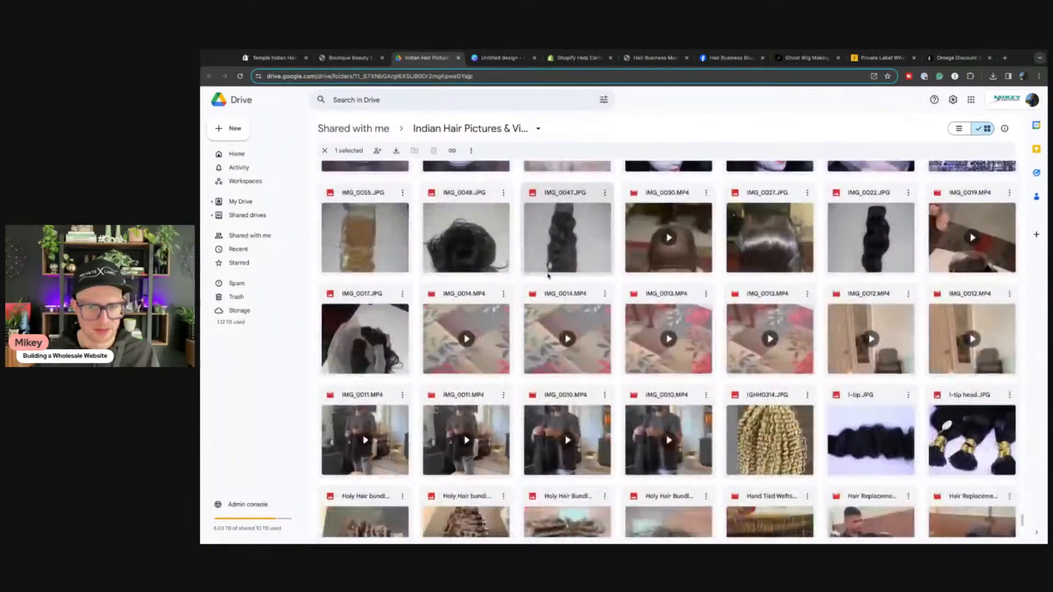
scroll(548, 276, down, 5)
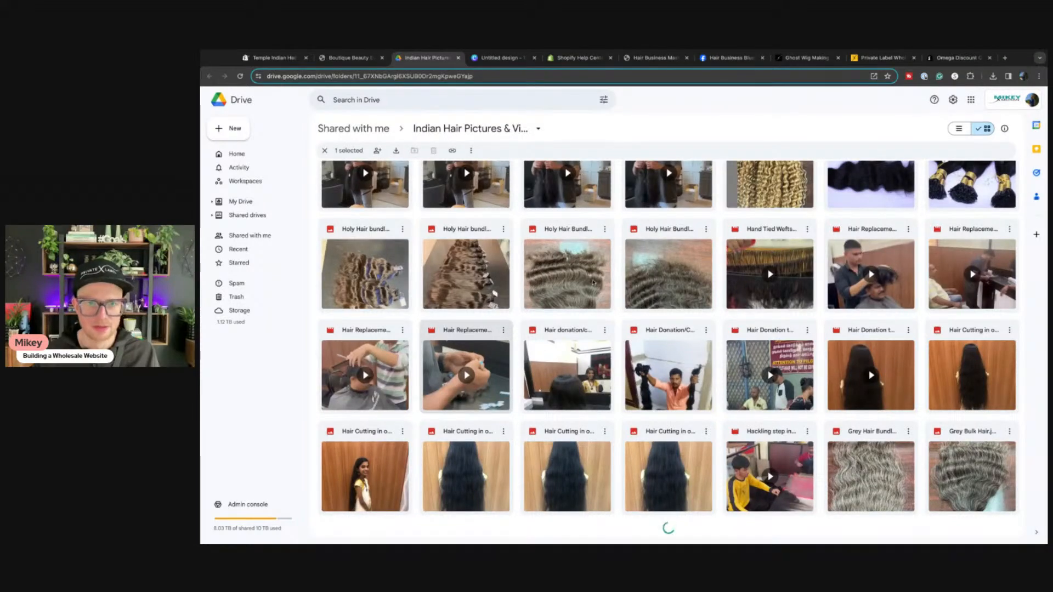
scroll(593, 283, down, 15)
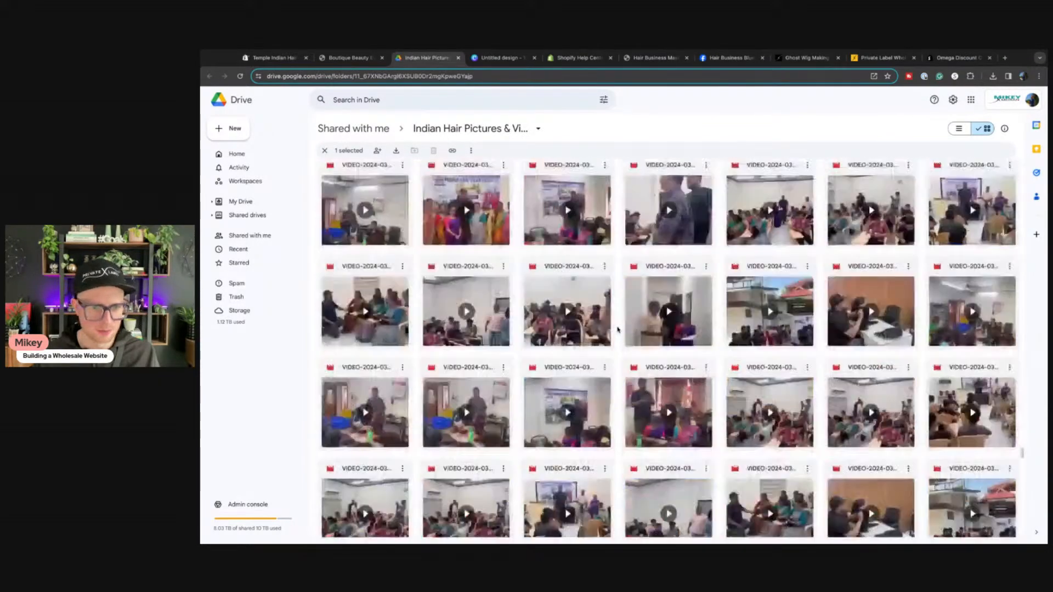
scroll(617, 330, down, 10)
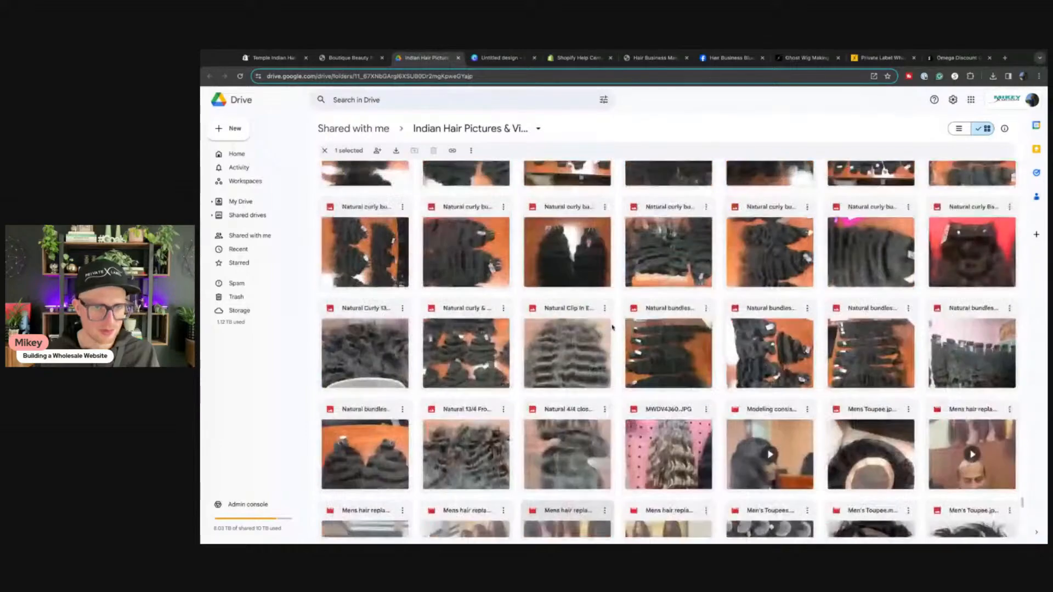
Step: Download Natural short curly bundles.jpeg and return to the Canva design
scroll(613, 327, up, 5)
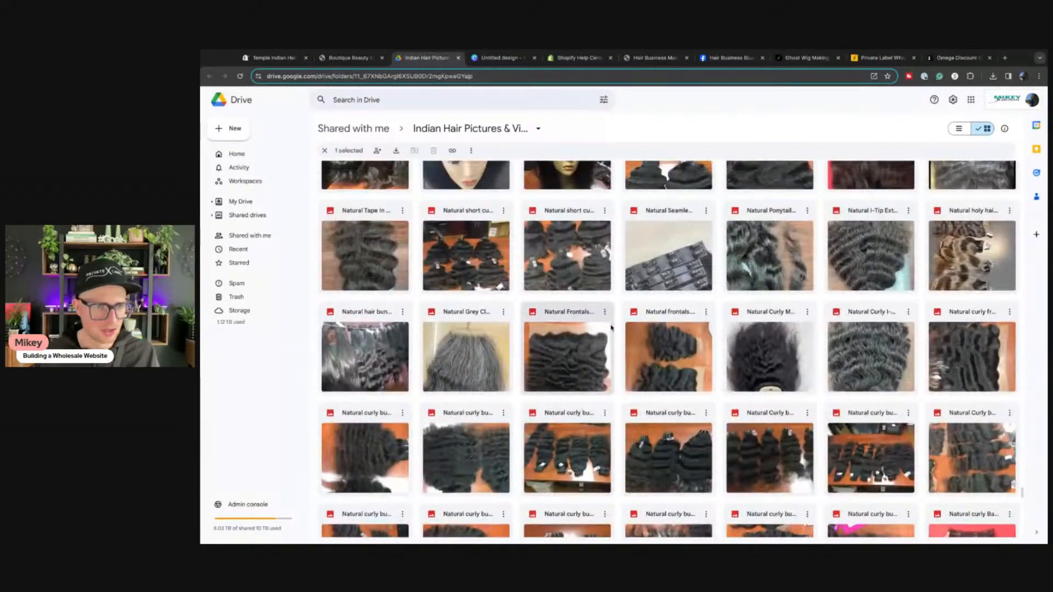
scroll(612, 328, up, 1)
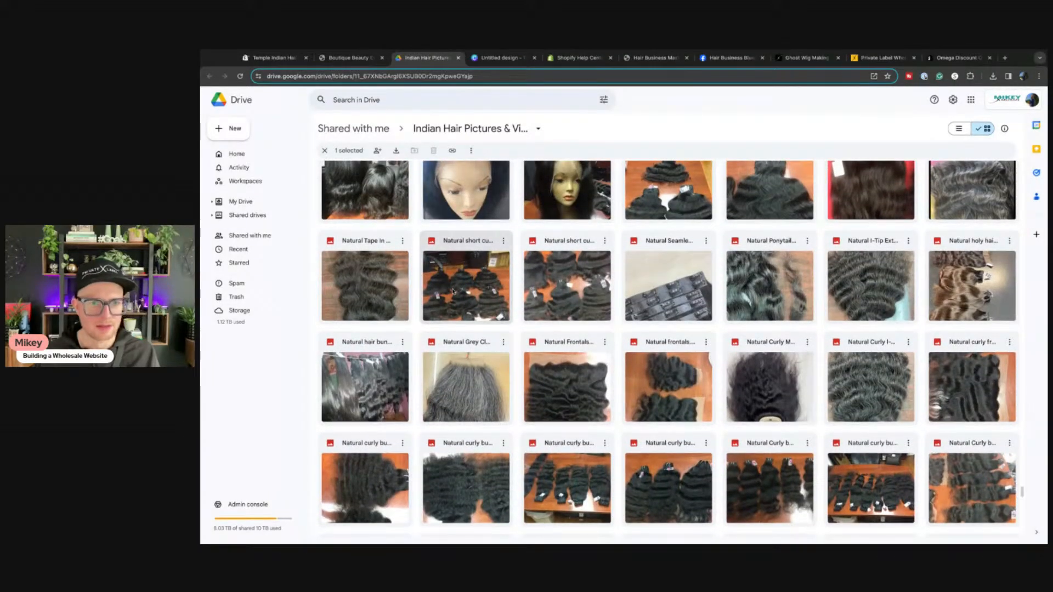
double_click(453, 291)
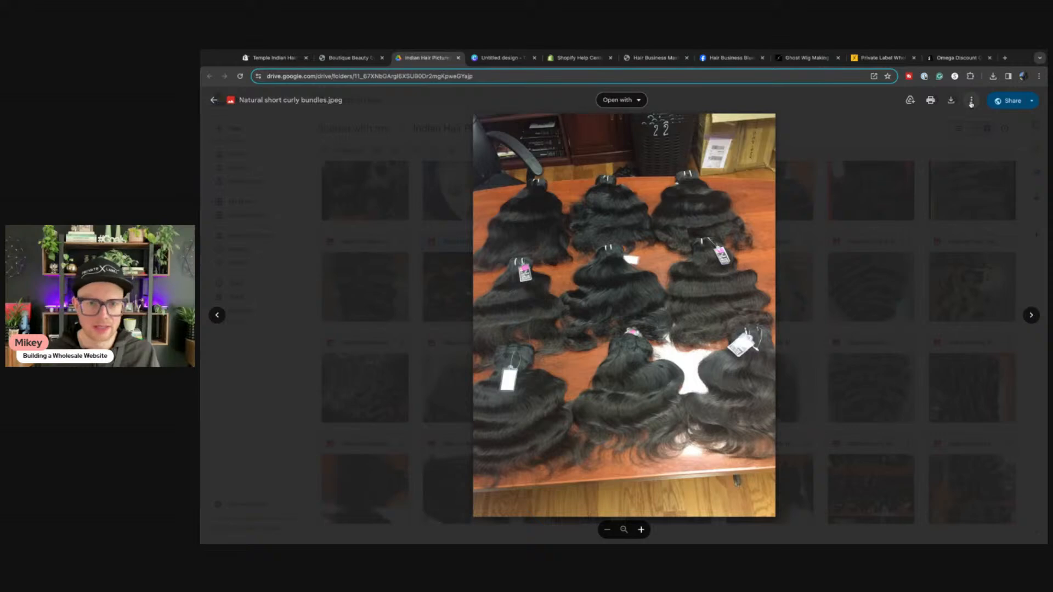
click(971, 102)
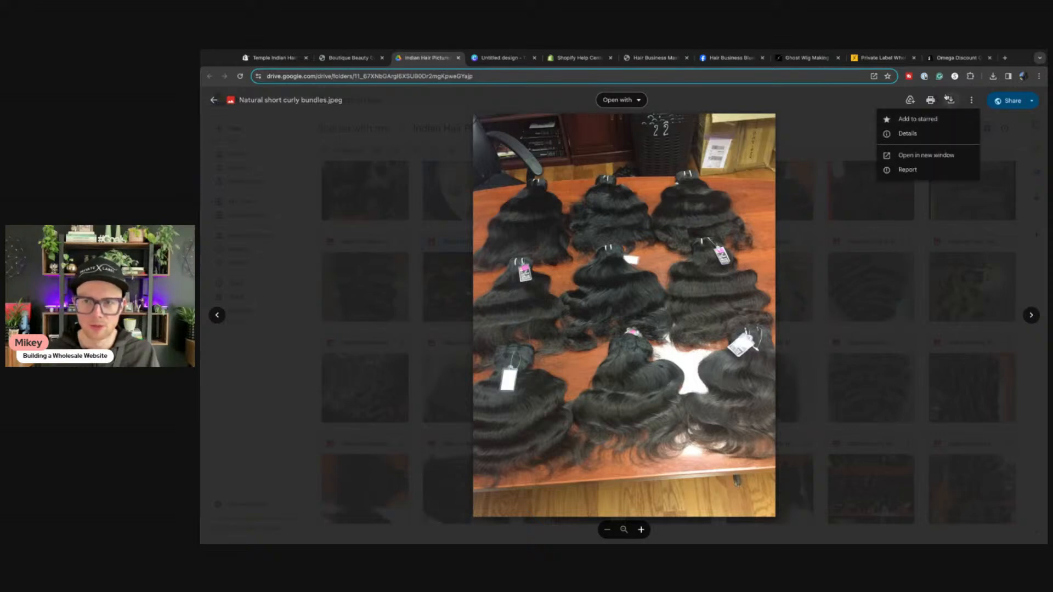
click(949, 98)
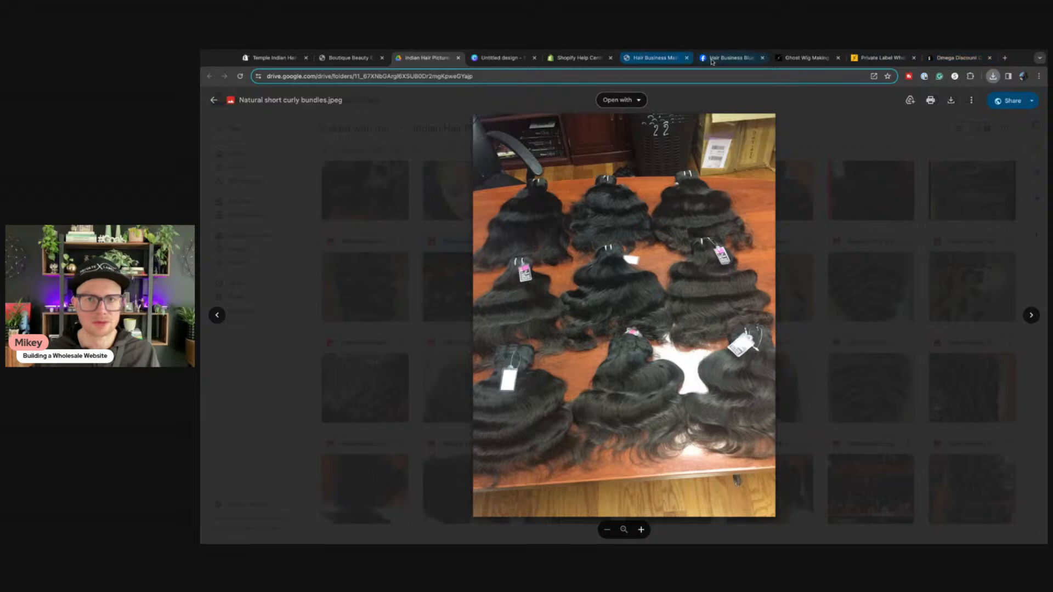
click(483, 59)
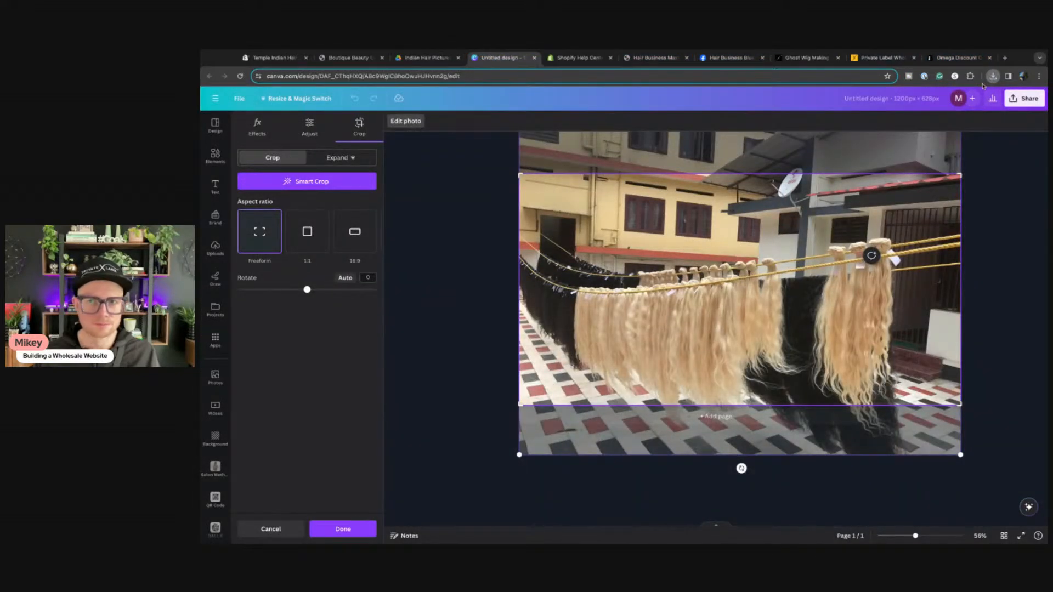
Step: Upload the bundles photo to Canva, add and rotate it, then delete it from the design
drag(921, 117, 308, 319)
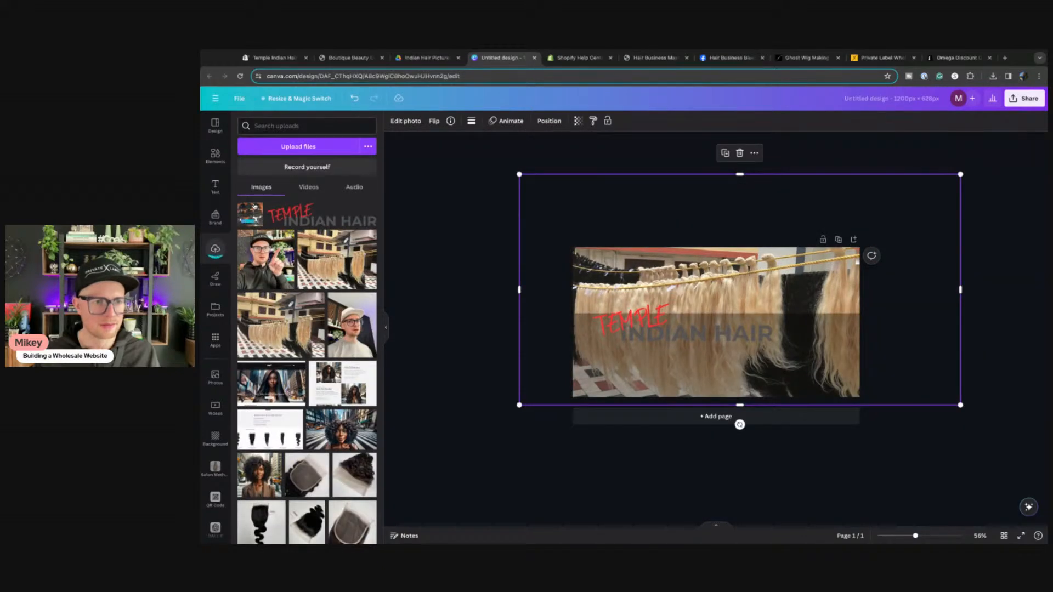
click(255, 218)
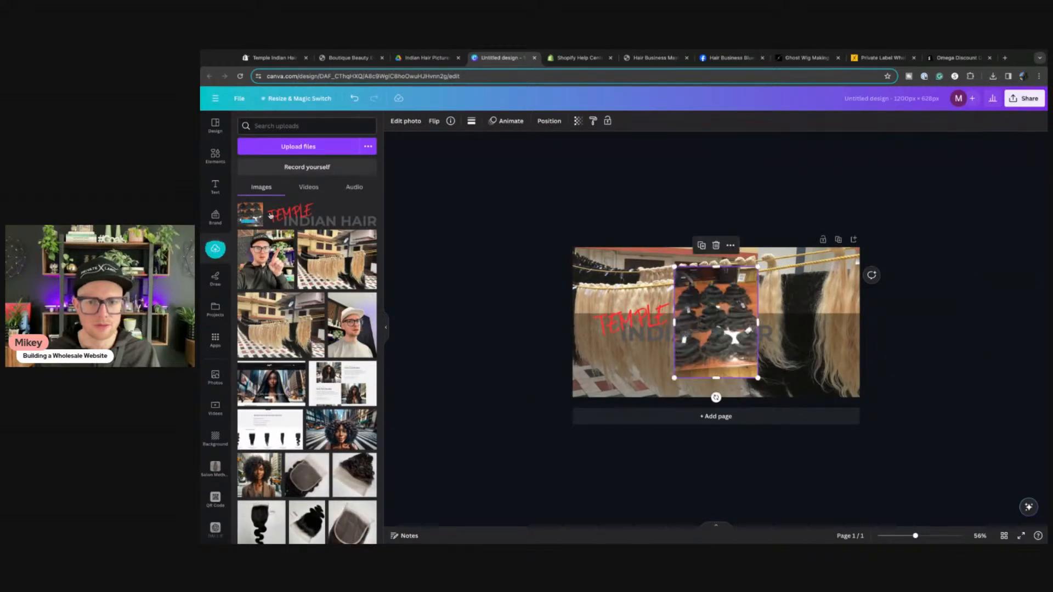
click(387, 328)
drag(640, 397, 564, 328)
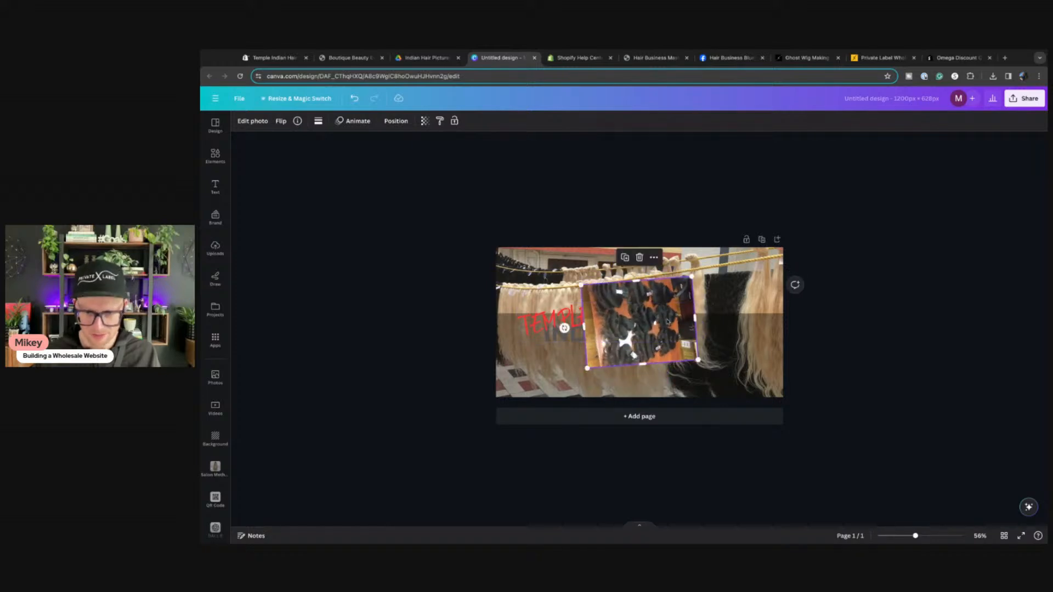
key(Delete)
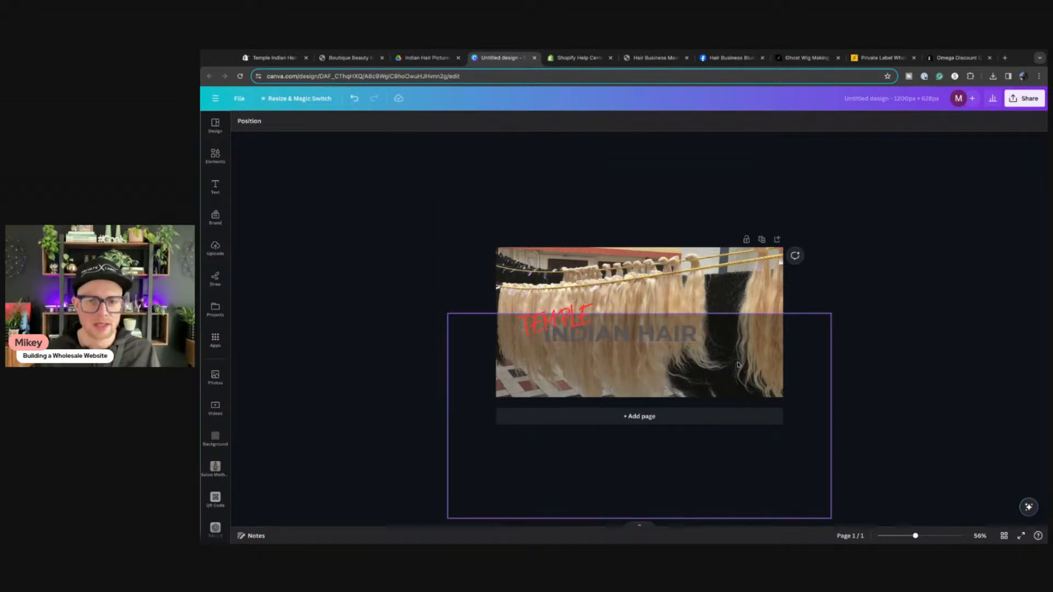
Step: Move the dark overlay up, shift the smaller logo lower-left, and add a square shape
drag(727, 365, 676, 312)
click(557, 316)
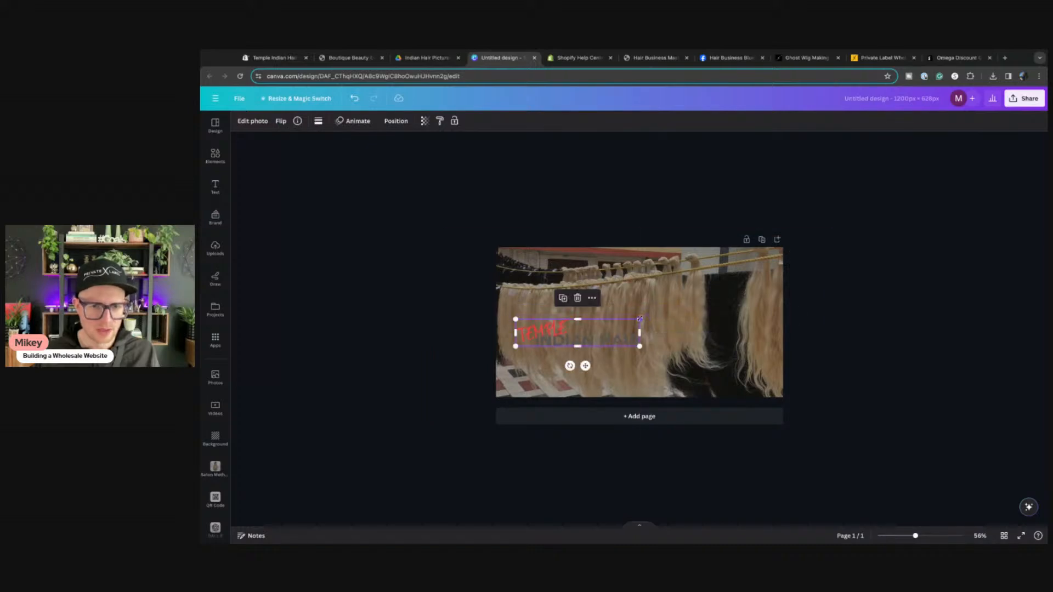
drag(540, 335, 535, 371)
click(636, 288)
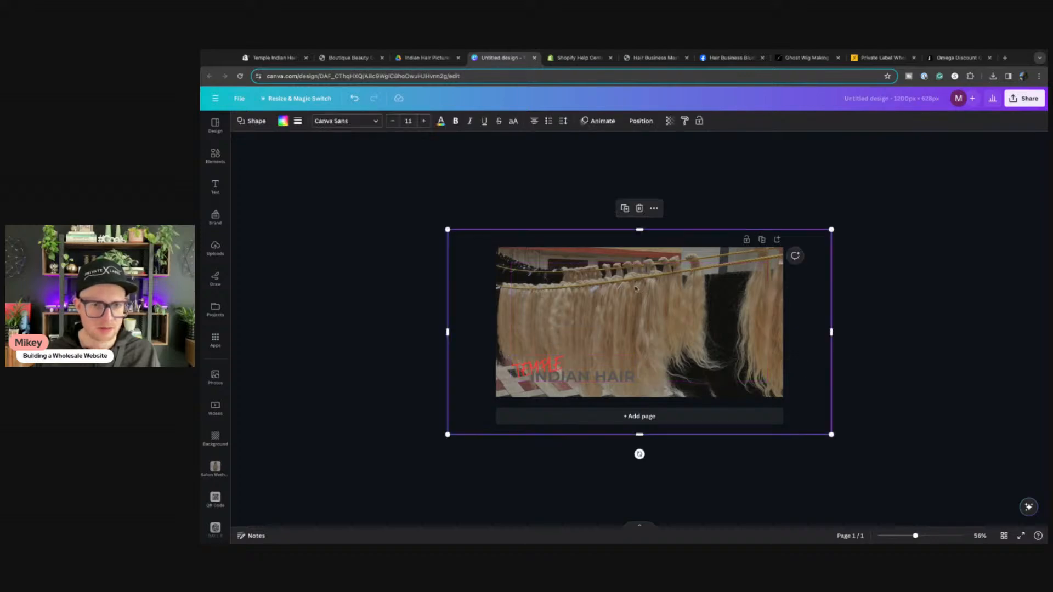
click(215, 156)
click(248, 201)
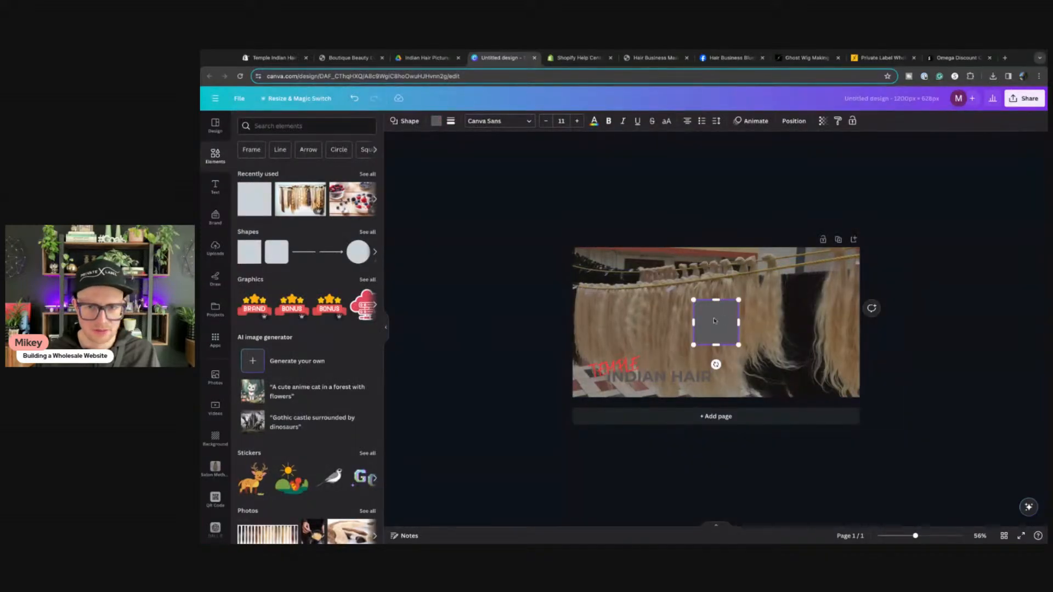
Step: Place a square at the photo's lower left and send it behind the TEMPLE INDIAN HAIR title
drag(718, 321, 721, 368)
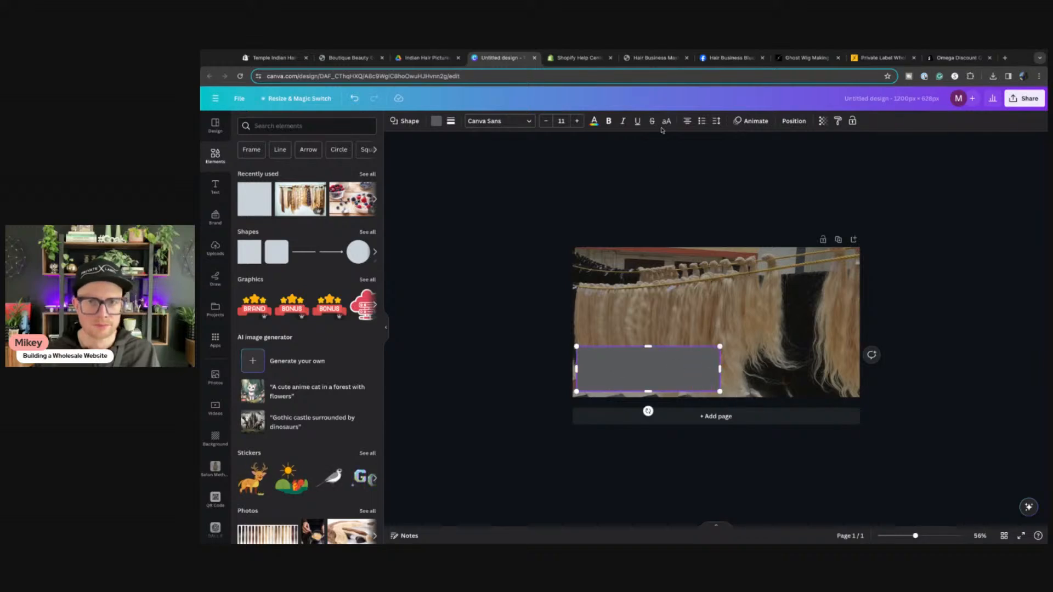
click(799, 123)
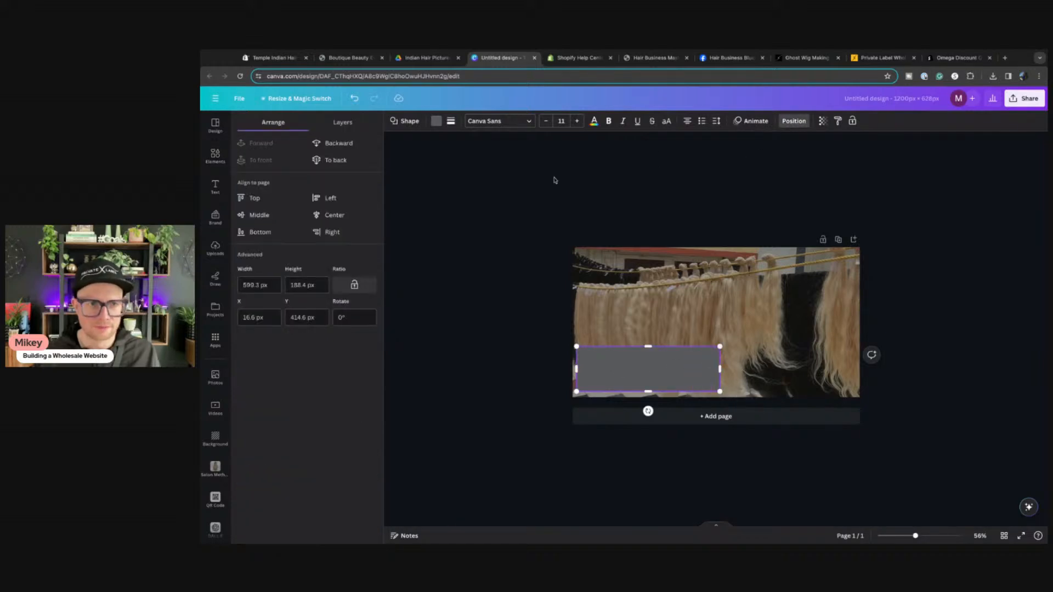
click(339, 143)
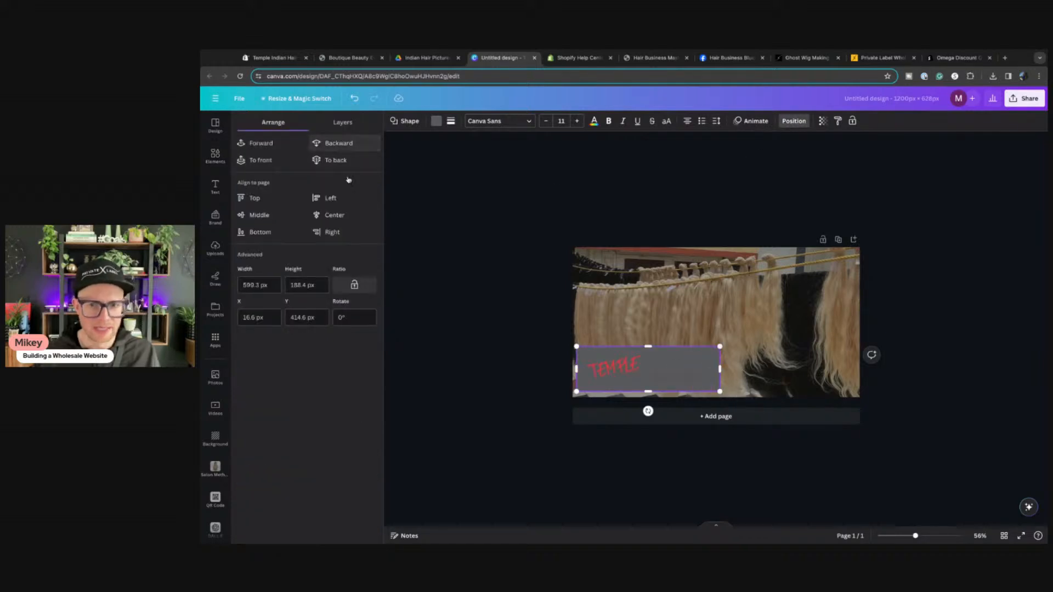
click(601, 374)
click(550, 124)
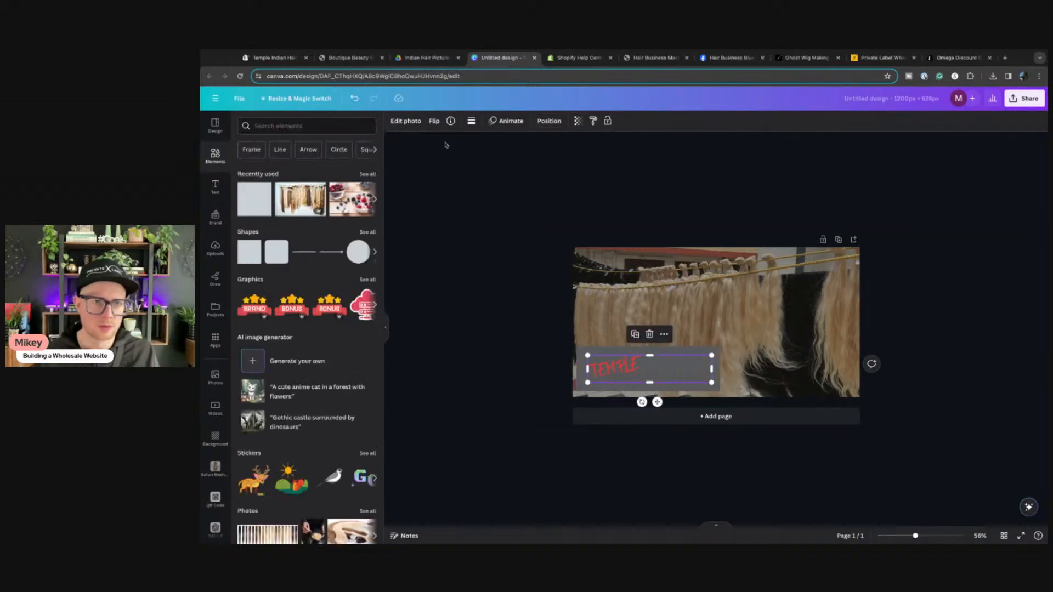
click(546, 121)
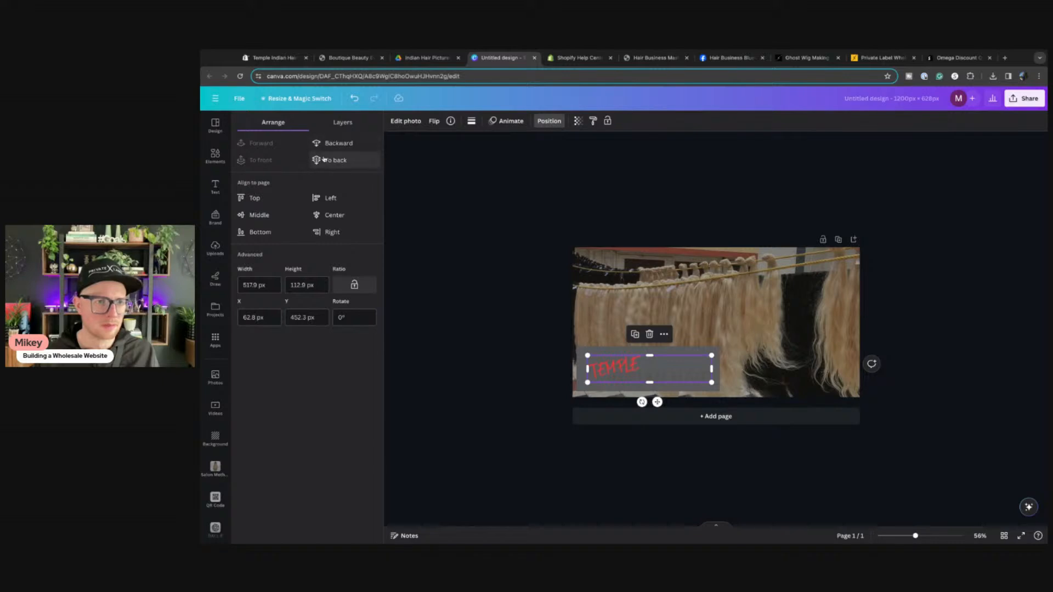
Step: Try a range of fill colours on the bar and settle on bright cyan
click(581, 354)
click(437, 121)
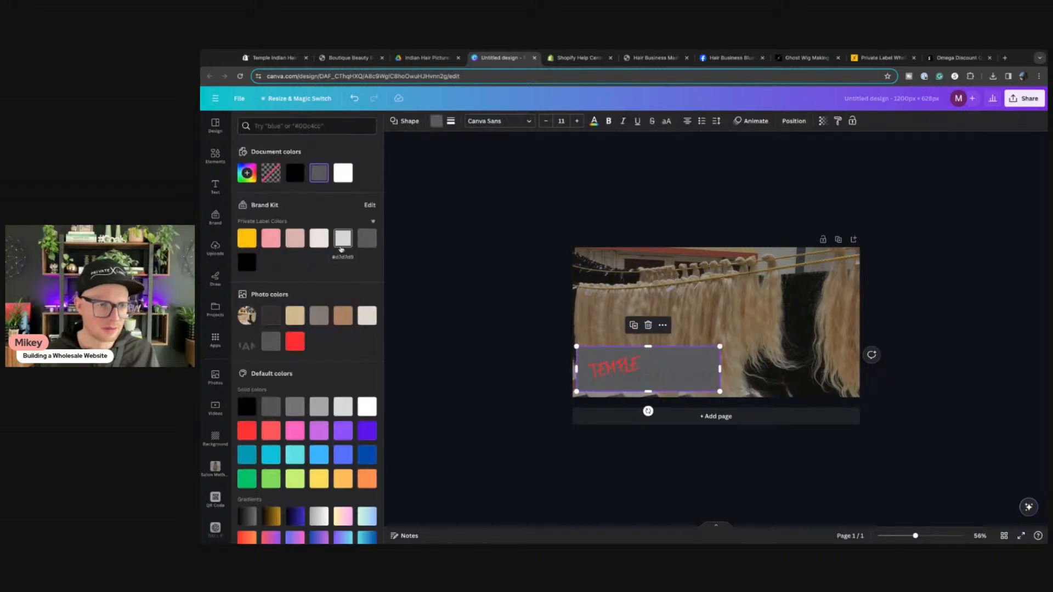
click(271, 240)
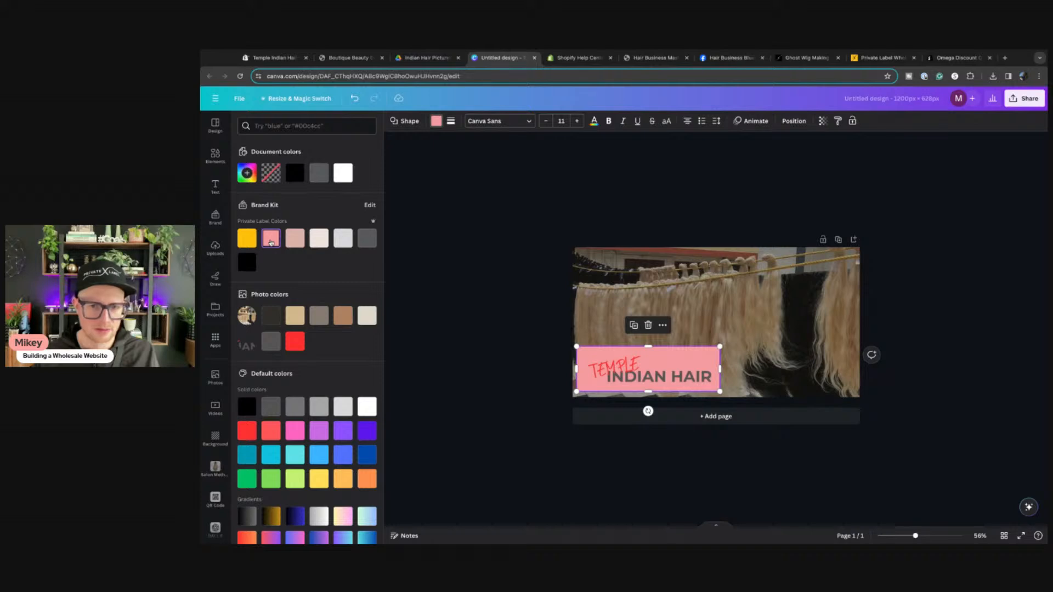
click(246, 239)
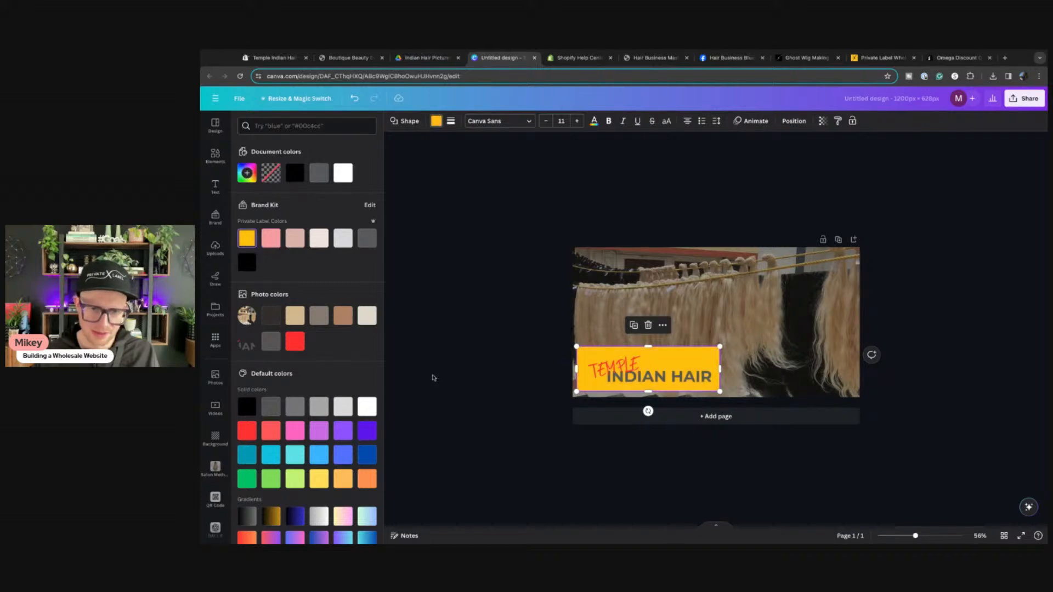
click(320, 480)
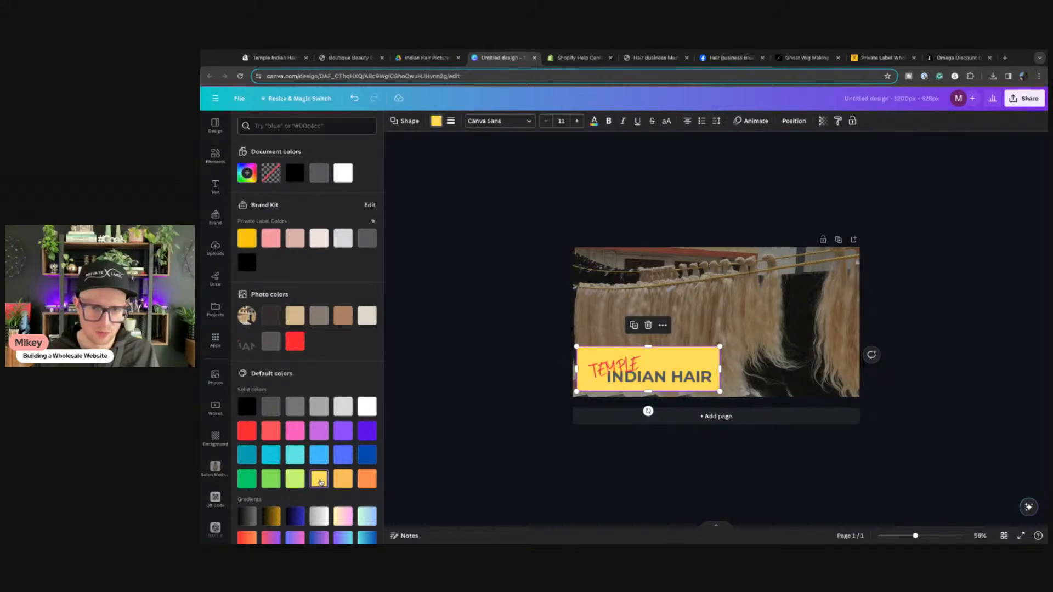
click(345, 485)
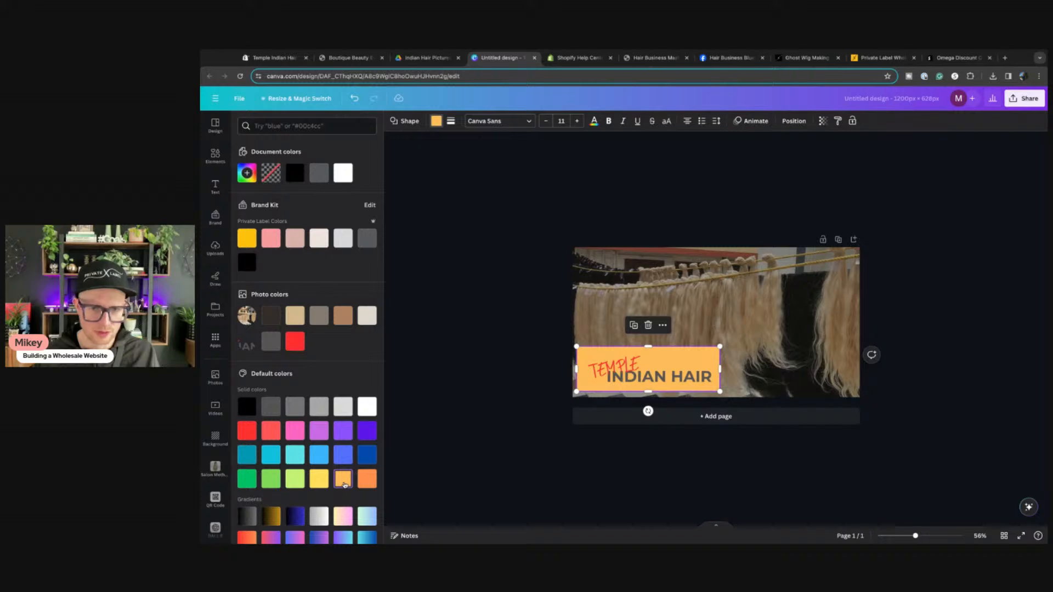
click(273, 478)
click(319, 431)
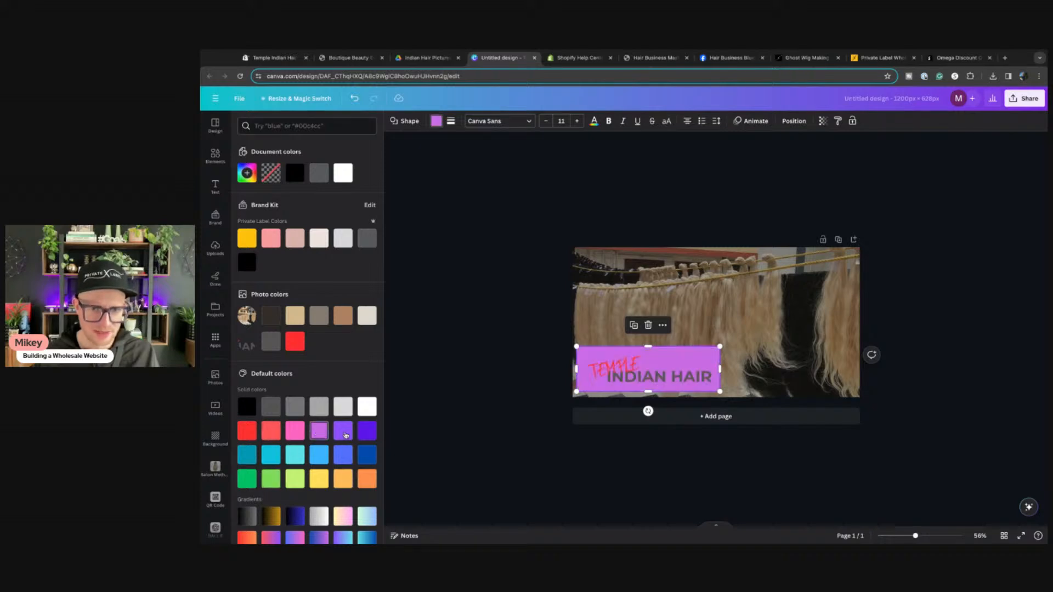
click(342, 434)
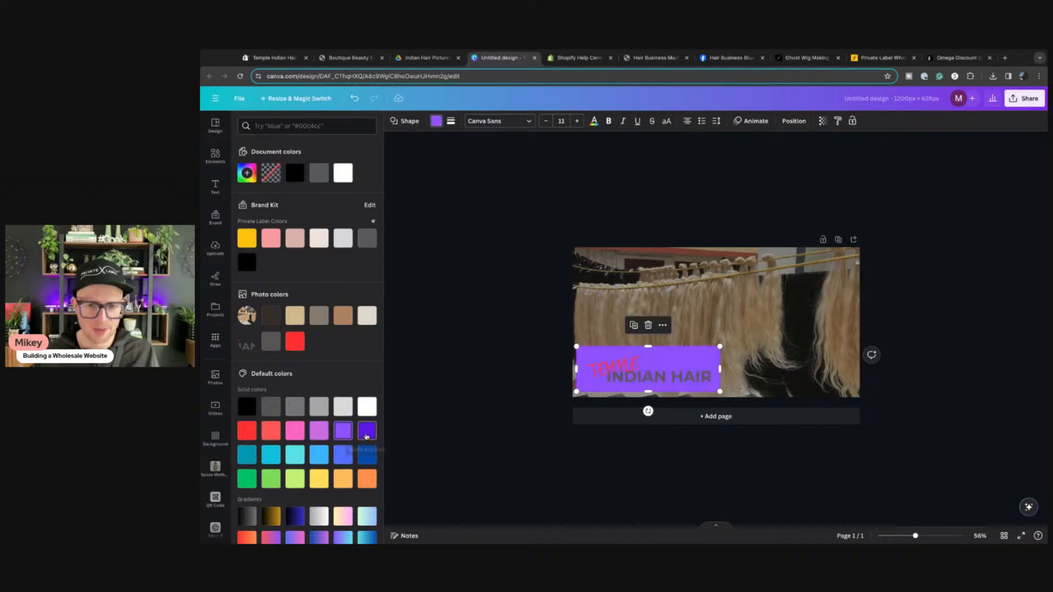
click(366, 436)
click(296, 436)
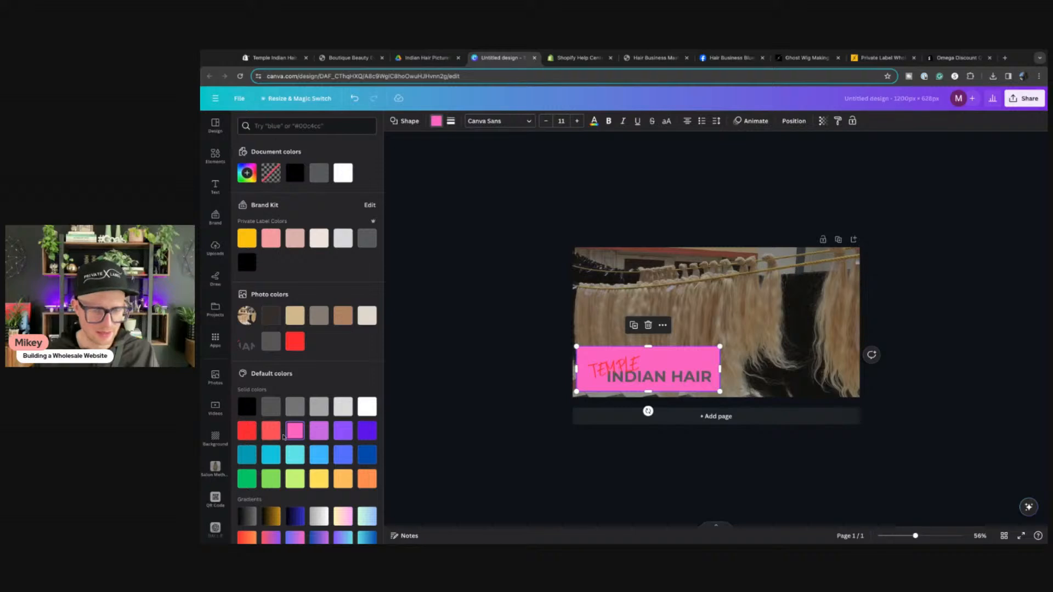
click(266, 431)
click(249, 431)
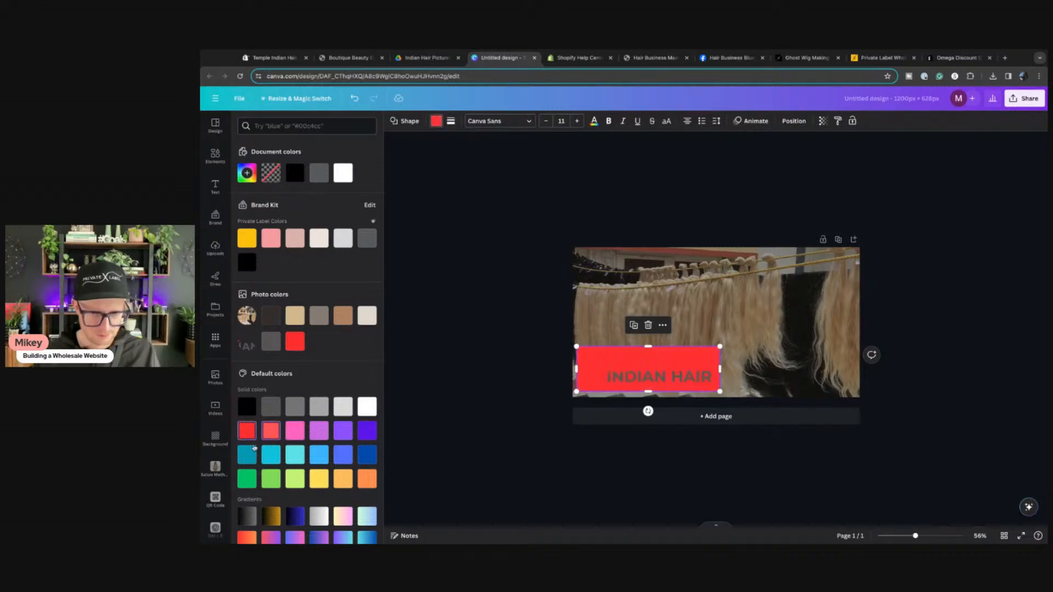
click(253, 456)
click(271, 455)
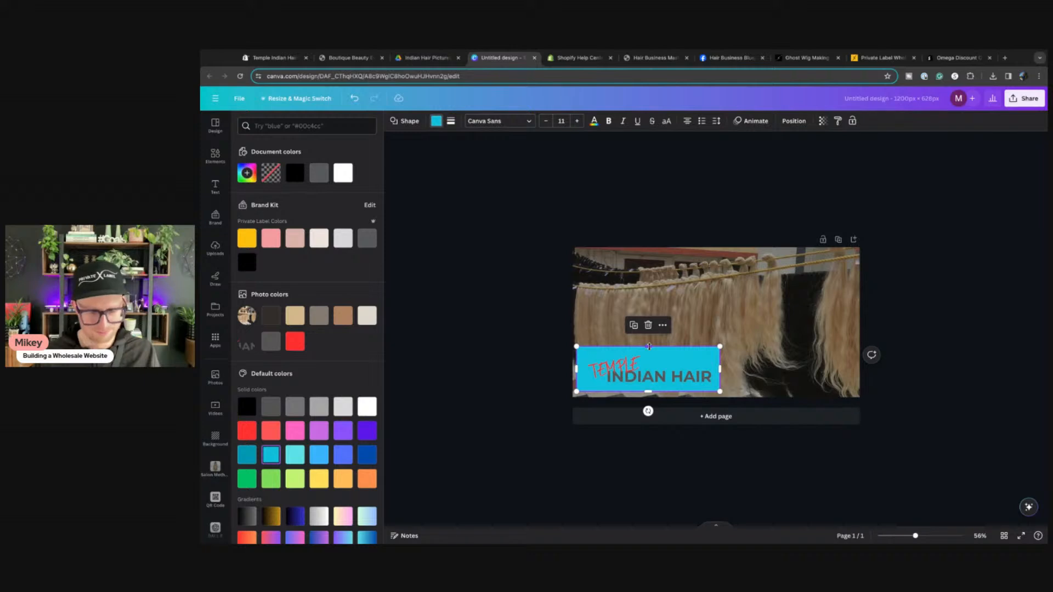
Step: Delete the dark overlay, hair photo and cyan bar, and centre the TEMPLE INDIAN HAIR group
click(780, 308)
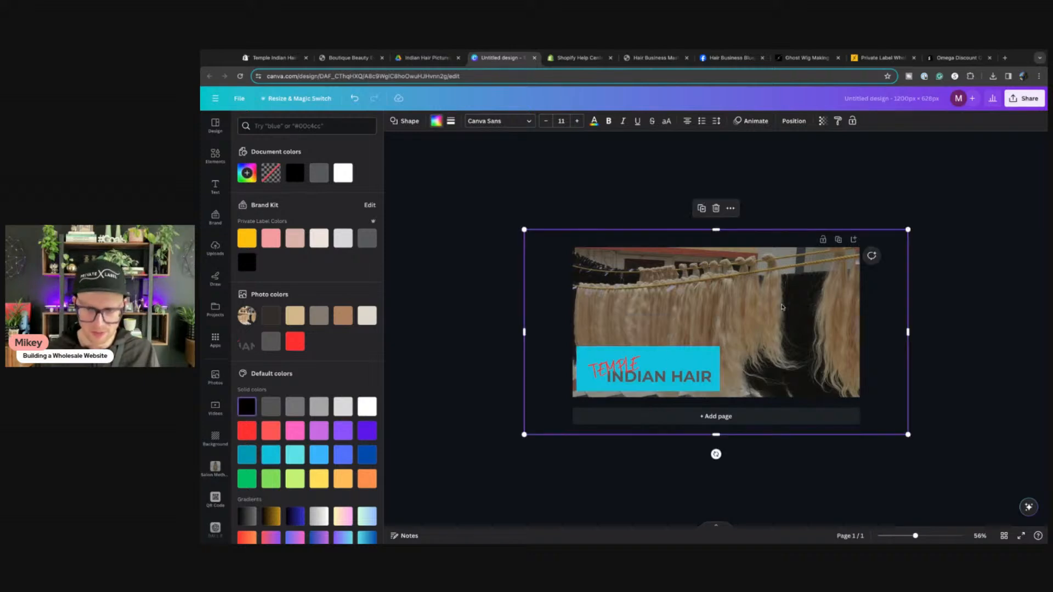
key(Delete)
click(781, 308)
key(Delete)
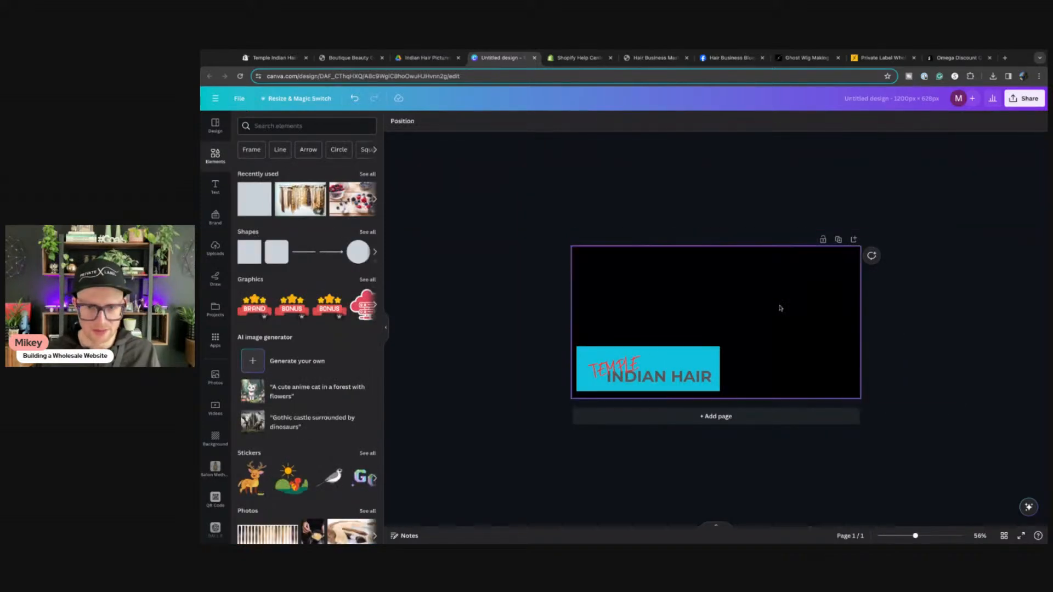
click(717, 358)
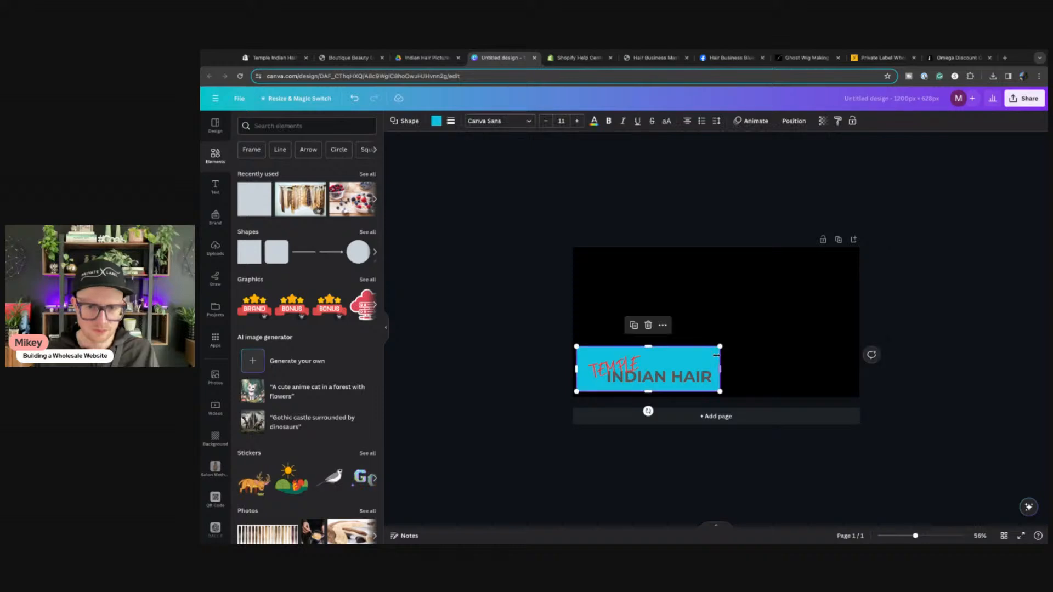
key(Delete)
drag(593, 358, 583, 312)
drag(720, 369, 720, 367)
click(870, 258)
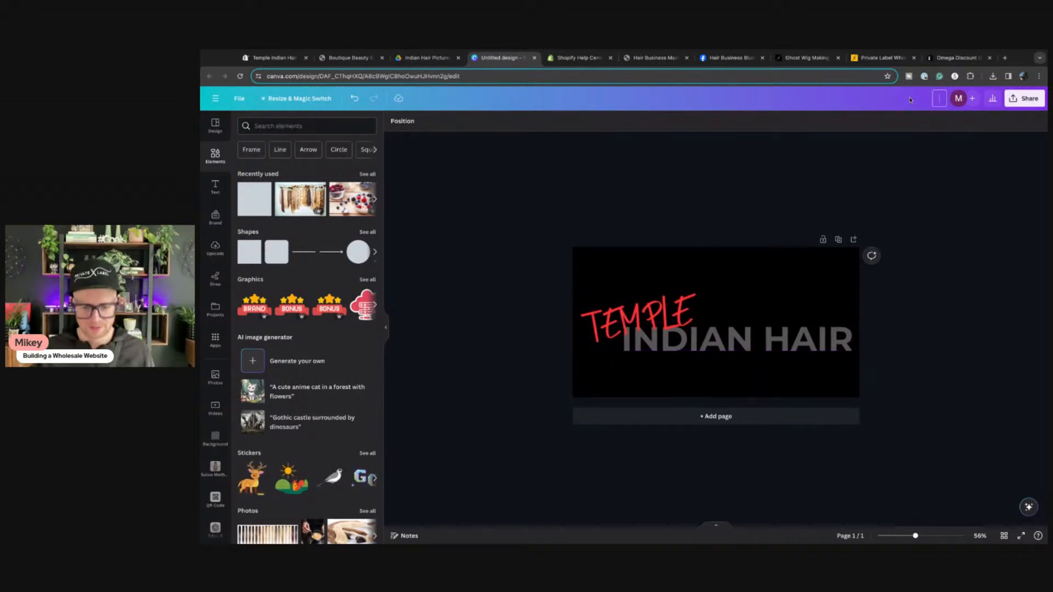
Step: Rename the design temple-indian-hair-social, download it as a JPG, and switch to the Masterclass page
text(temple-ind)
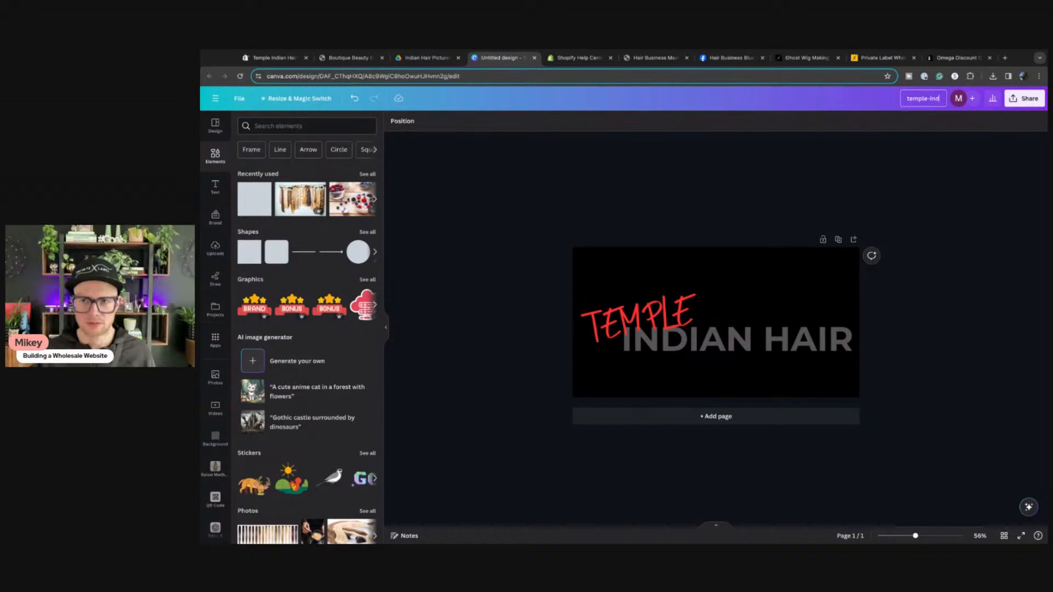
text(ian-hai)
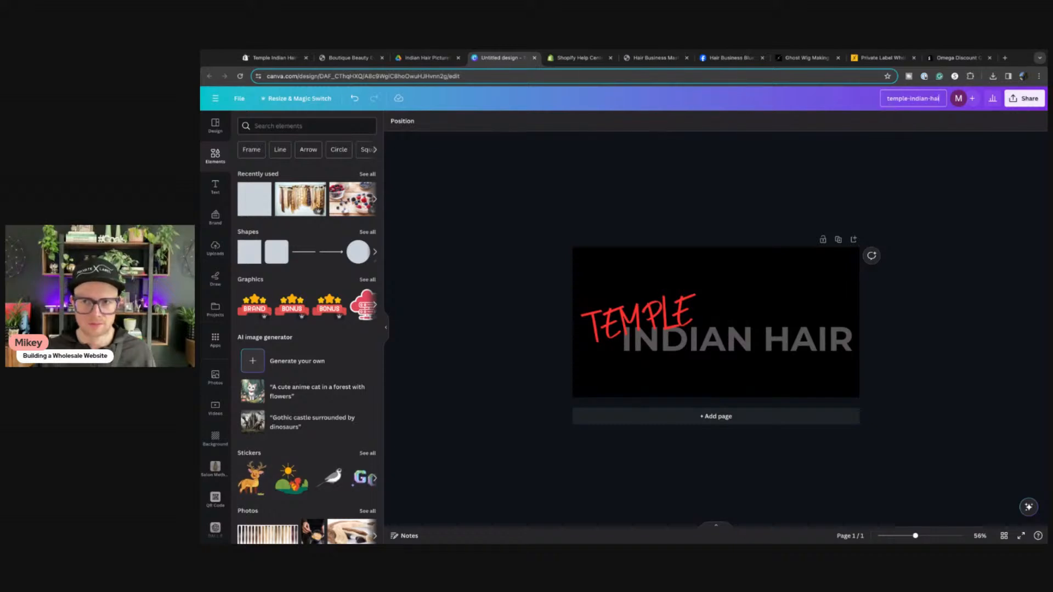
text(r-social)
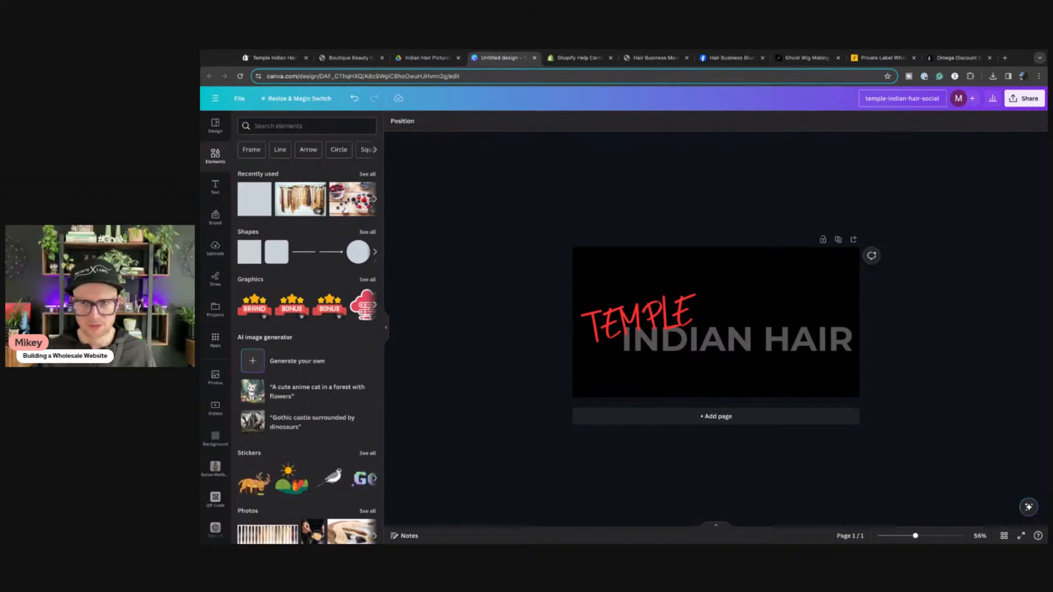
key(Return)
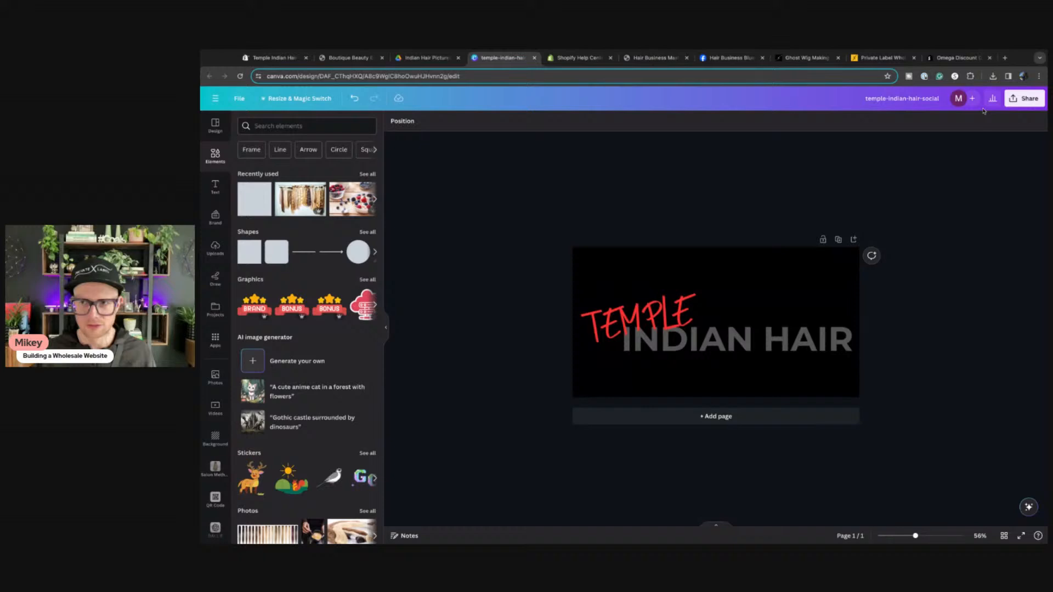
click(1024, 98)
click(885, 322)
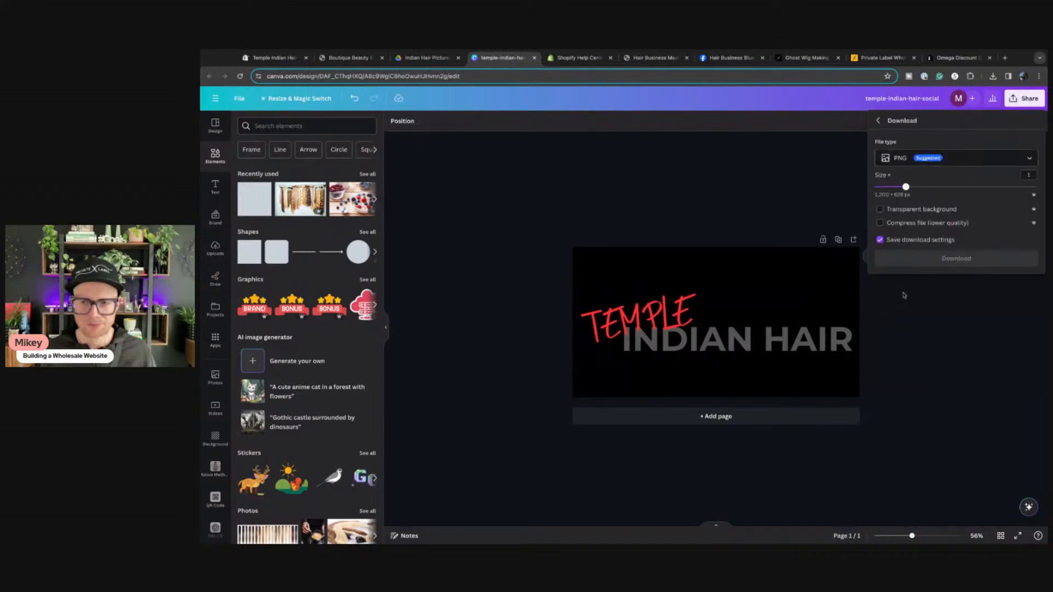
click(898, 159)
click(896, 183)
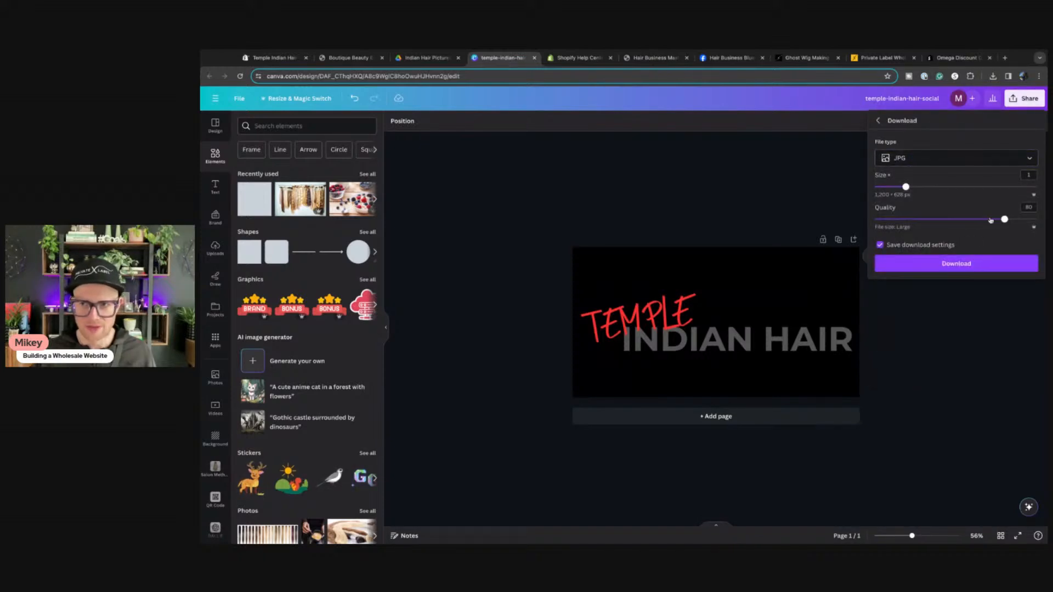
click(967, 264)
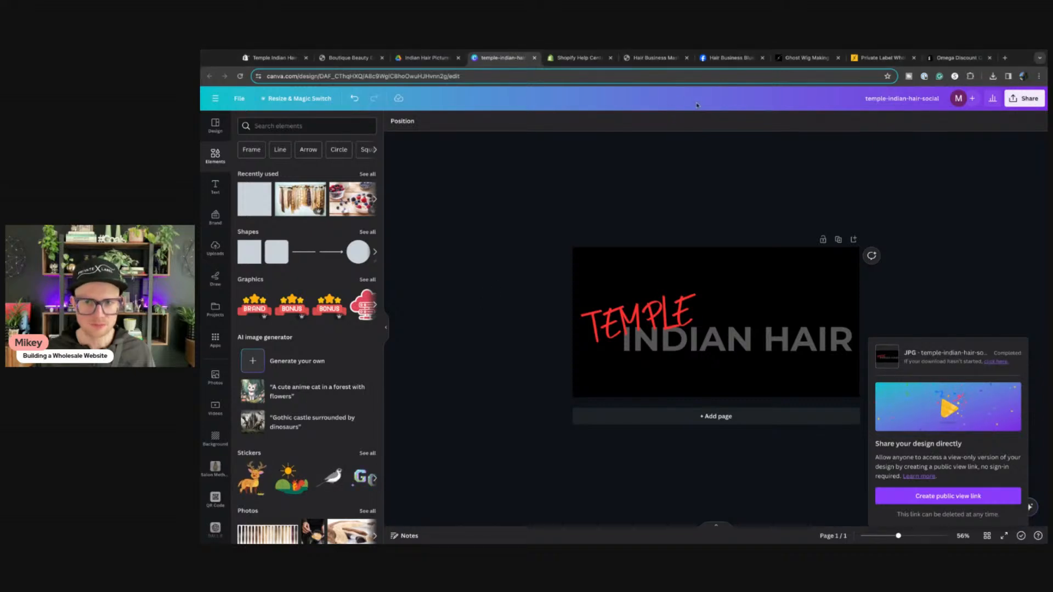
click(640, 60)
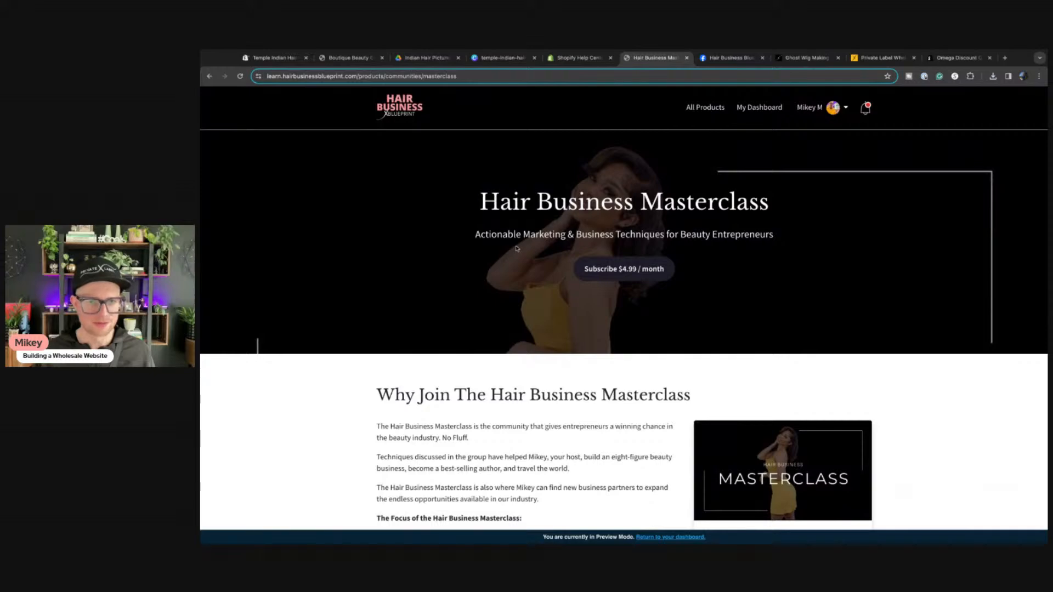
Step: Set the black-background TEMPLE INDIAN HAIR logo as the store's social sharing image
click(265, 59)
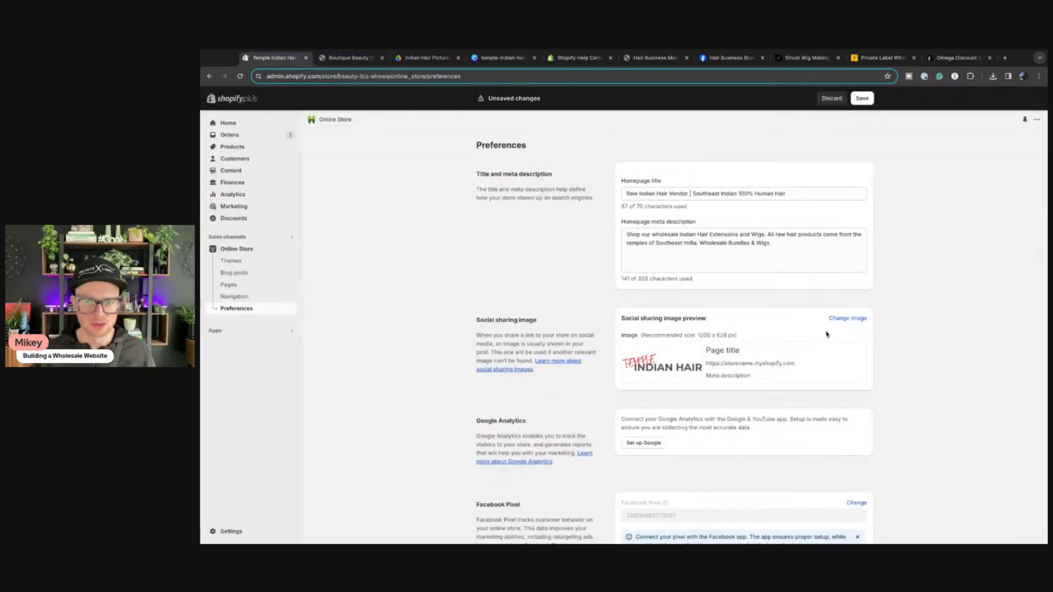
click(837, 321)
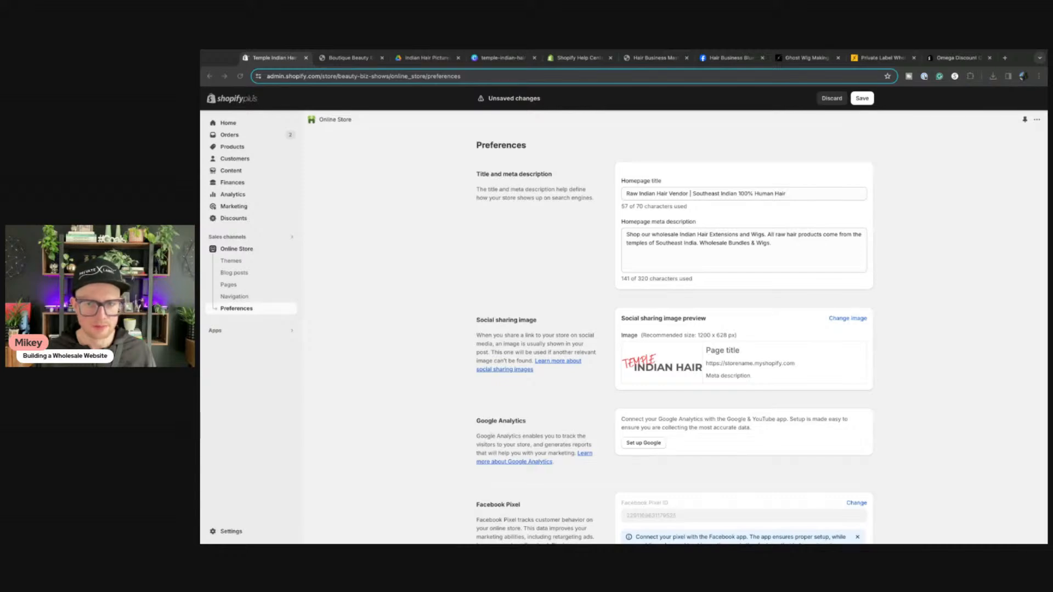
click(789, 400)
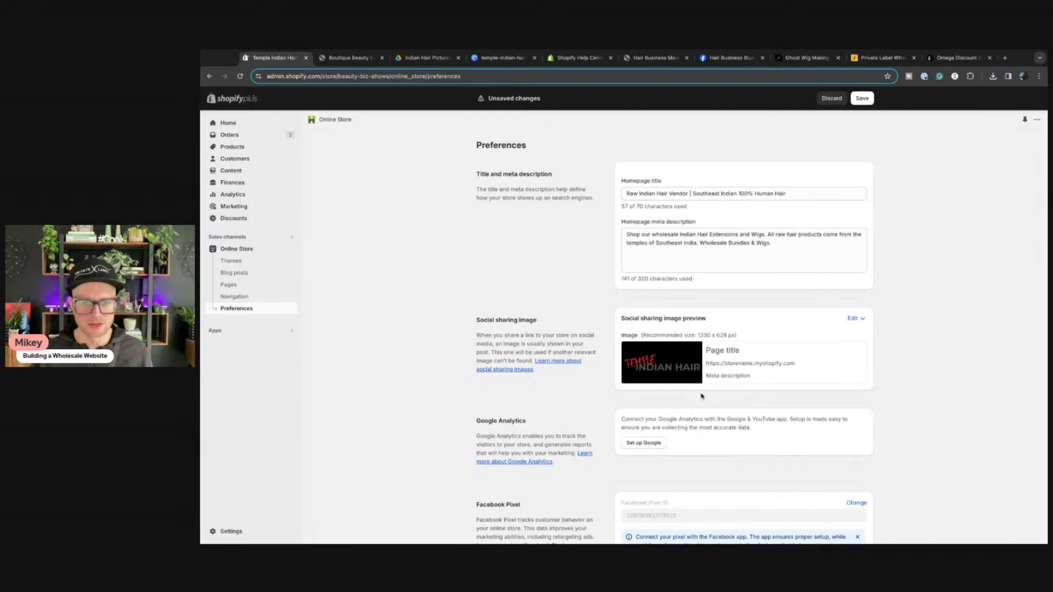
Step: Save the homepage title and meta description preferences
scroll(699, 394, down, 4)
scroll(697, 392, down, 2)
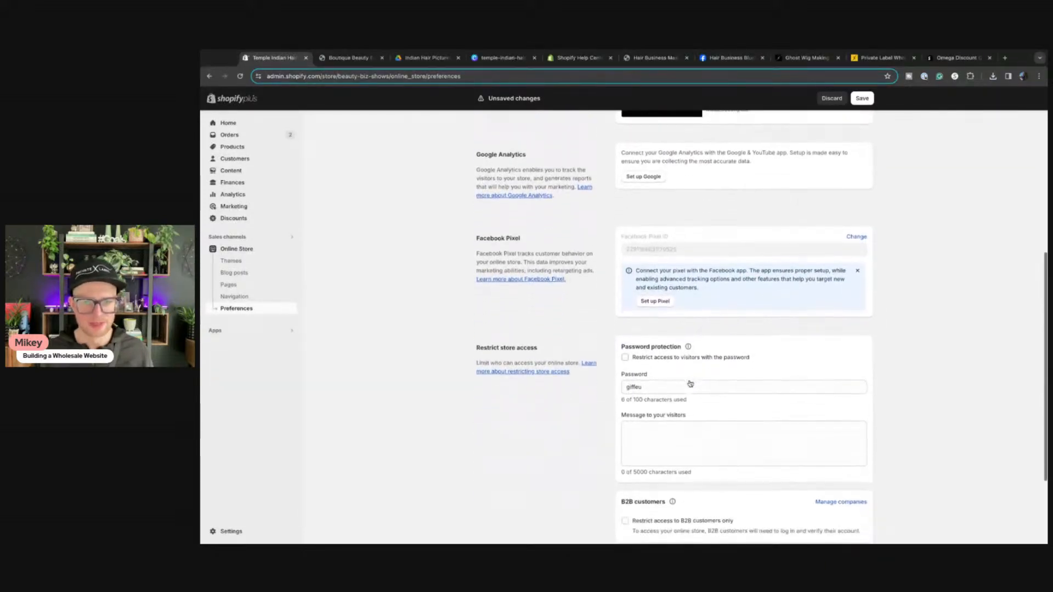
scroll(690, 383, up, 6)
click(871, 99)
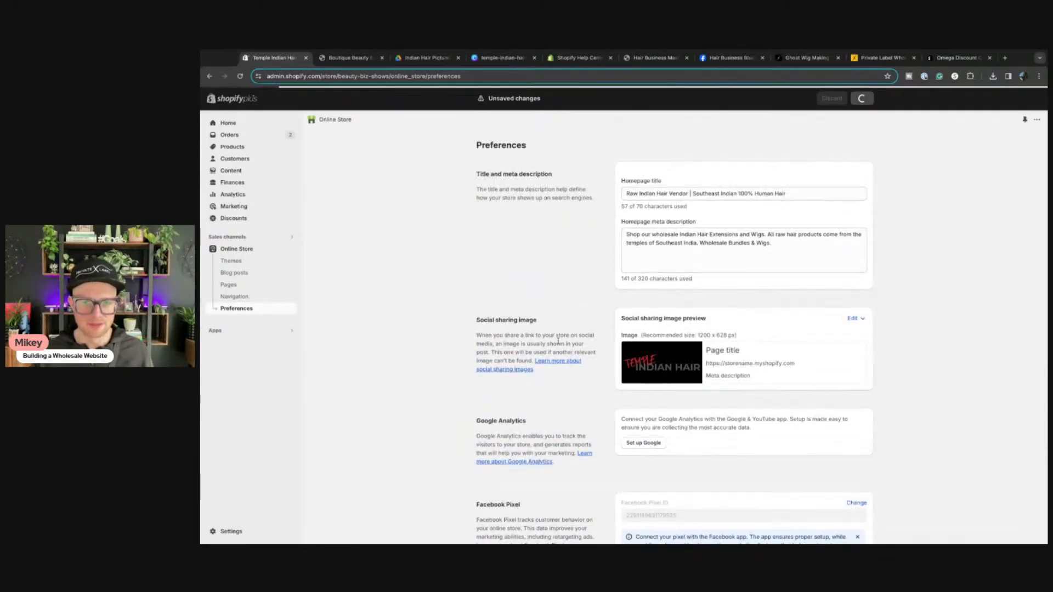
scroll(559, 340, down, 7)
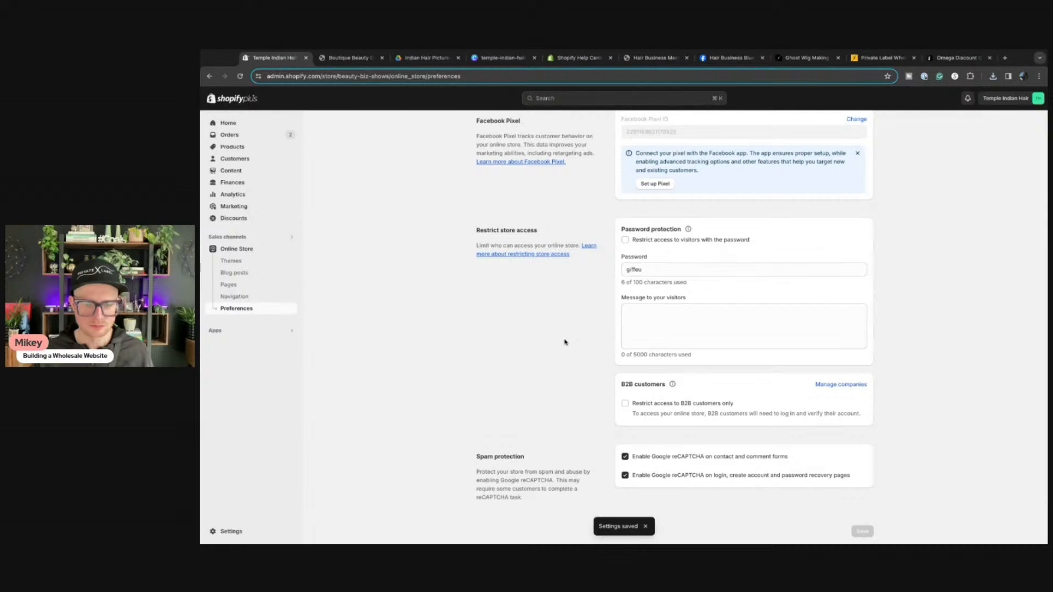
Step: Restrict store access to B2B customers only, save, and test it on the storefront
click(625, 405)
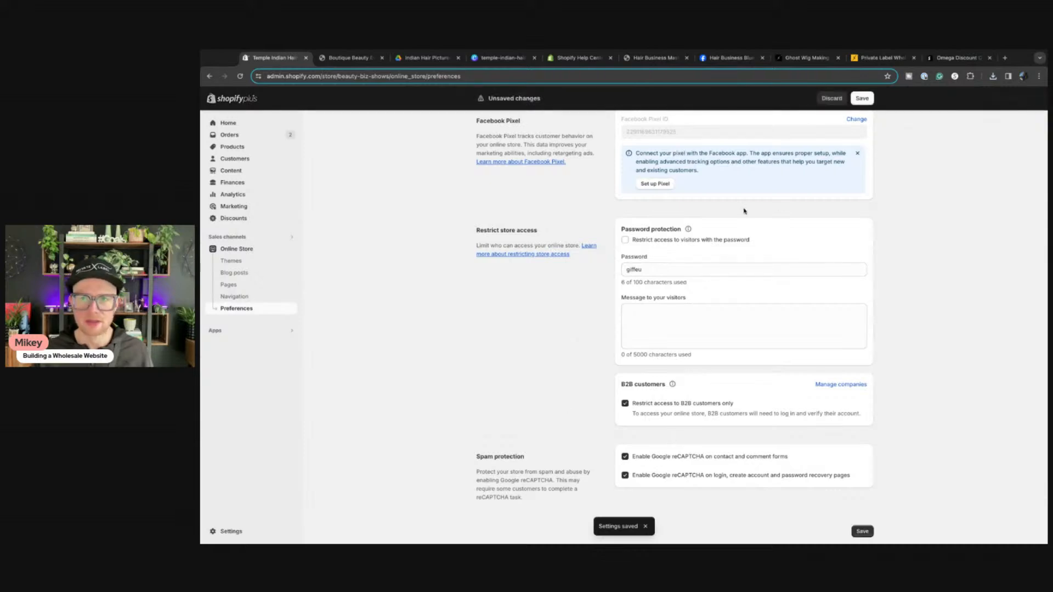
click(861, 99)
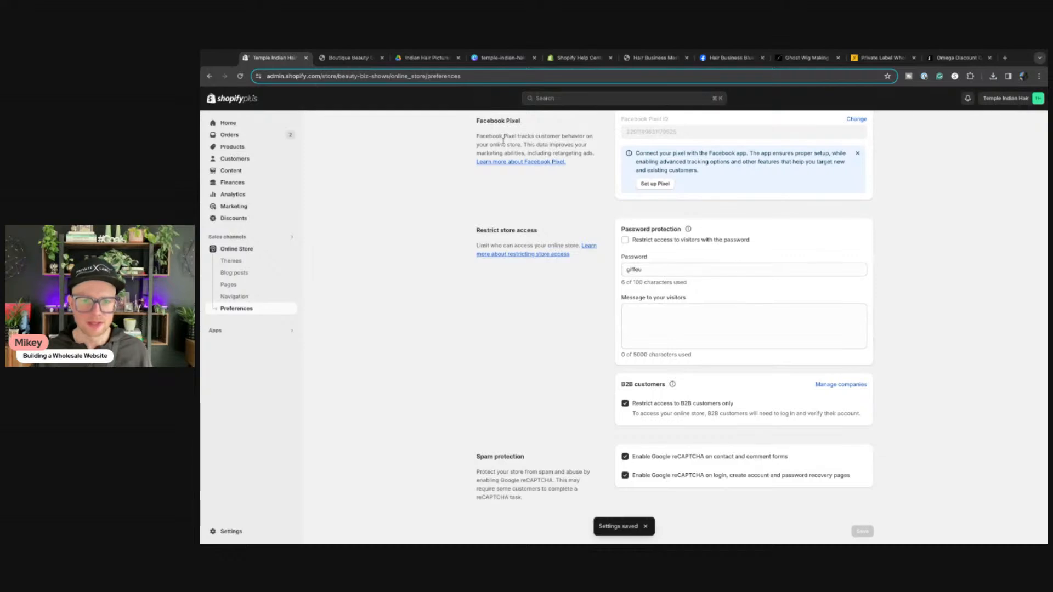
click(351, 58)
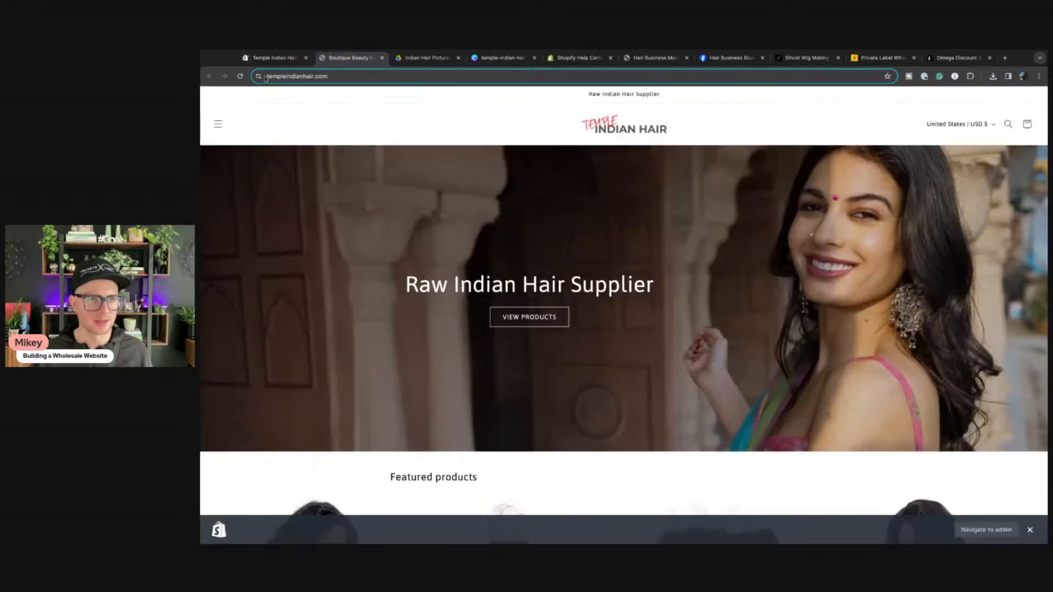
click(240, 76)
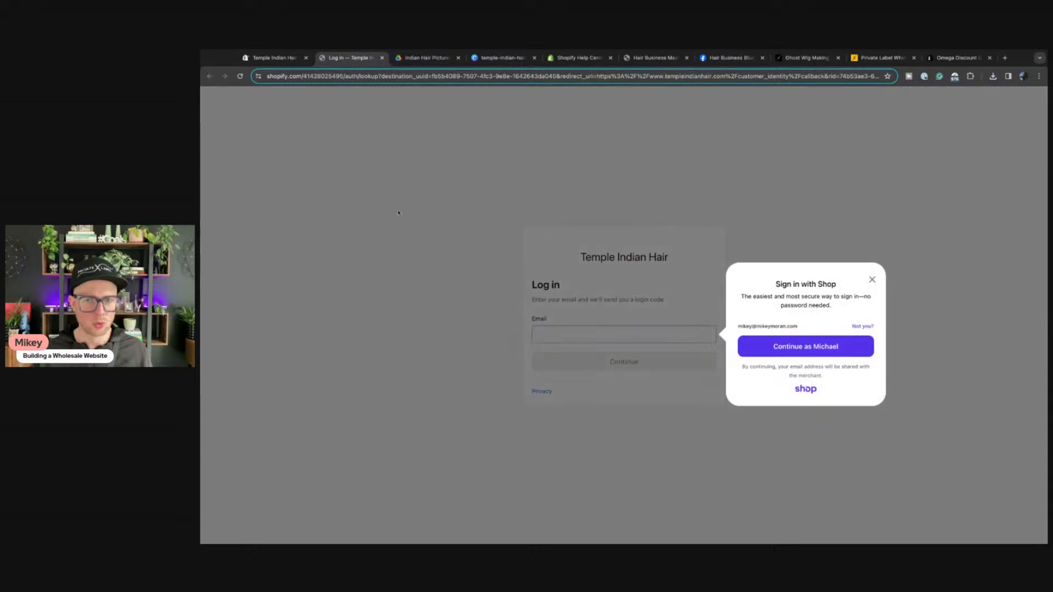
click(872, 280)
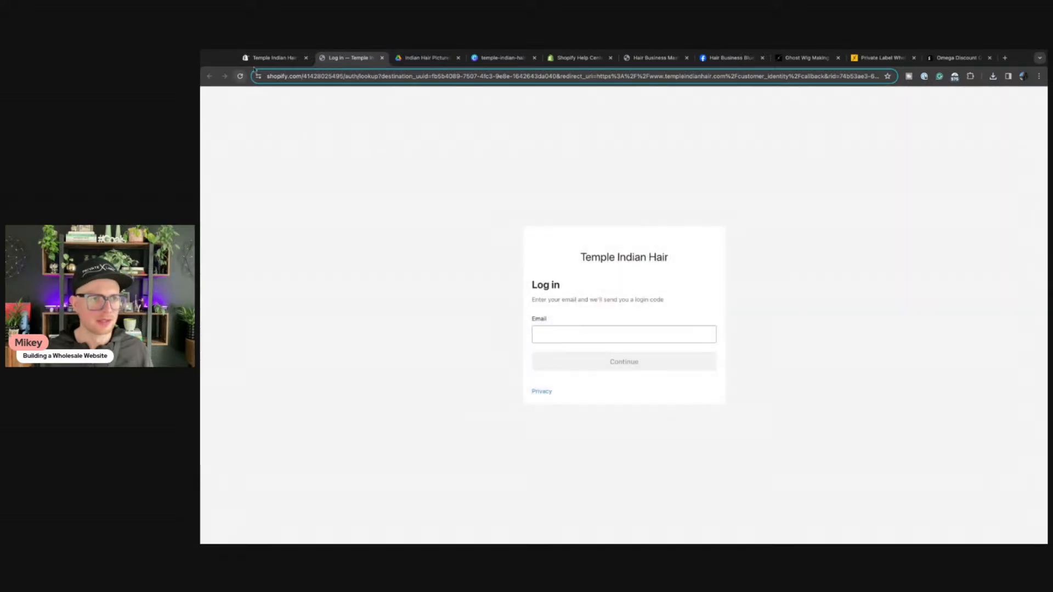
click(382, 57)
Step: Open the online store in a new tab, then remove the B2B-only restriction and save
click(275, 57)
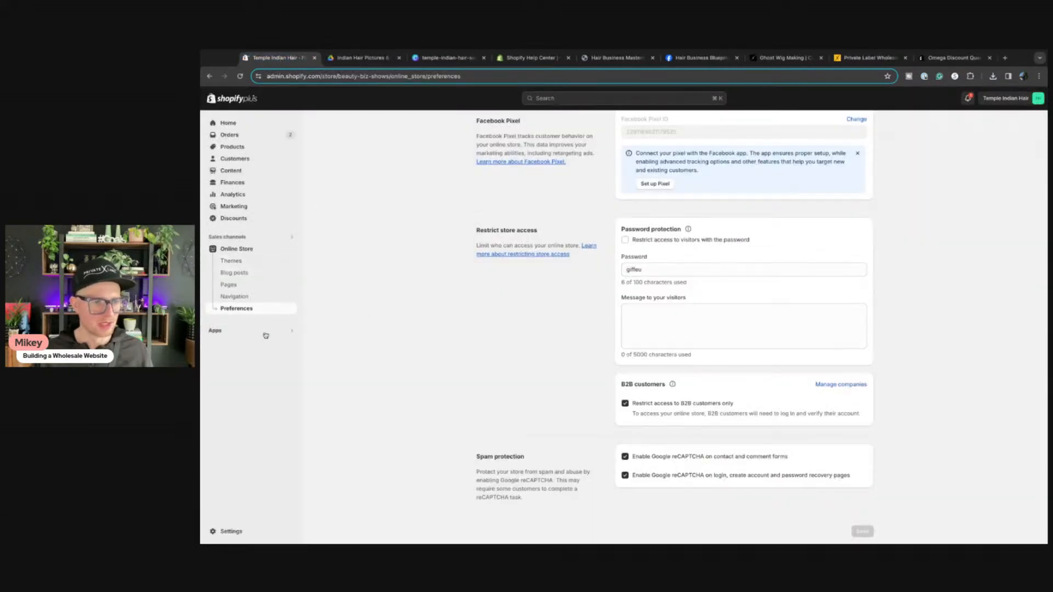
click(292, 249)
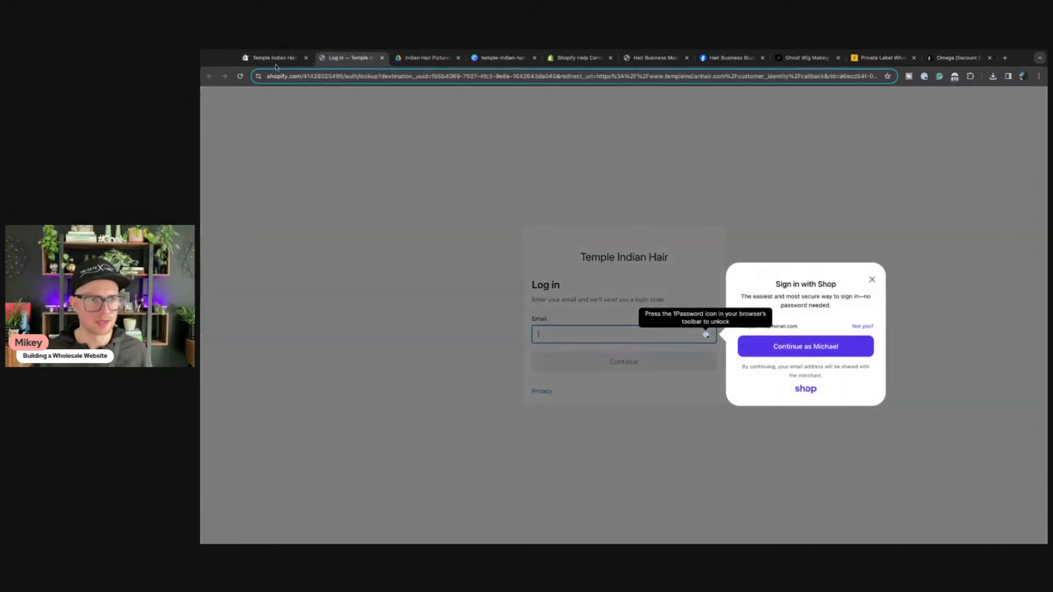
click(276, 58)
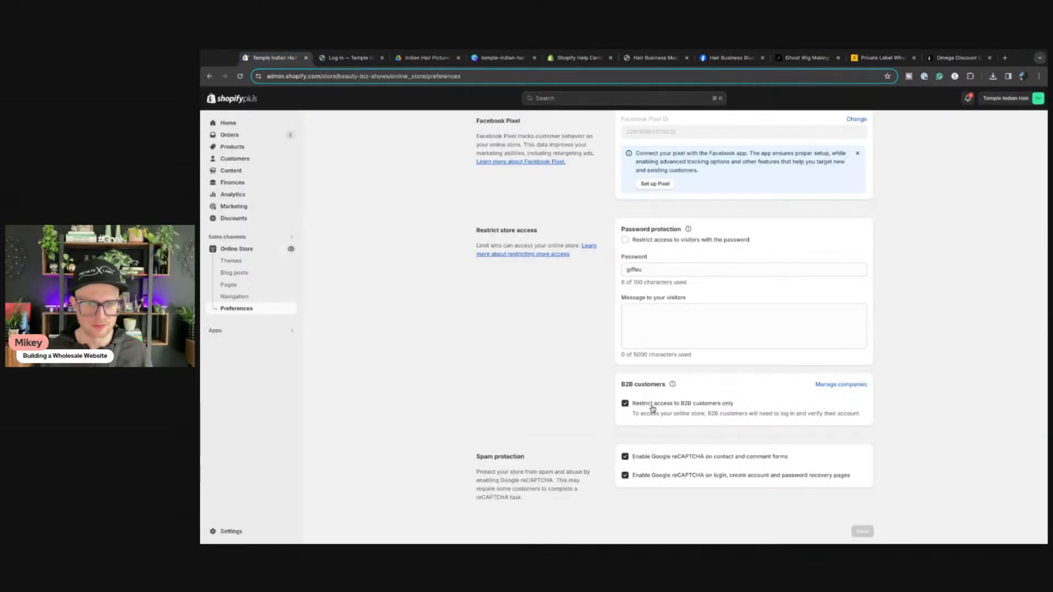
click(626, 403)
click(862, 98)
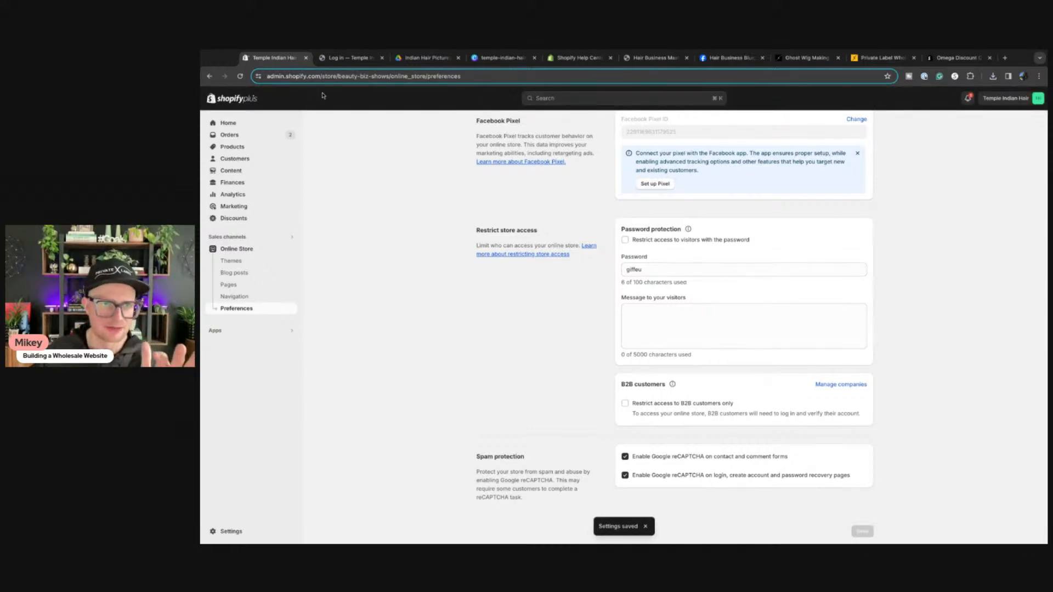
Step: Reopen the public Temple Indian Hair storefront homepage in a new tab and check its menu
click(341, 59)
click(383, 58)
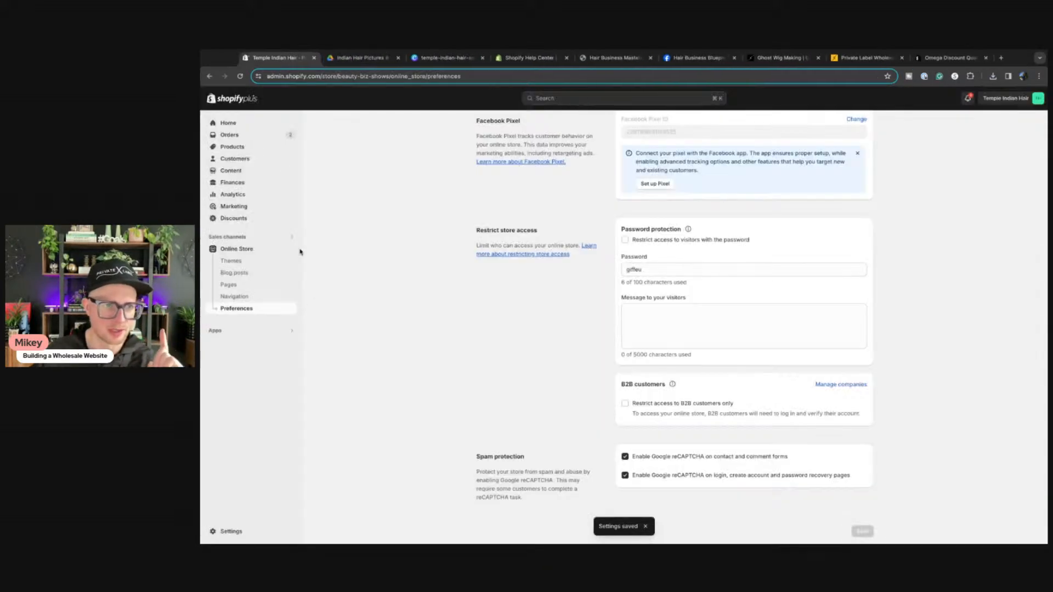
click(294, 250)
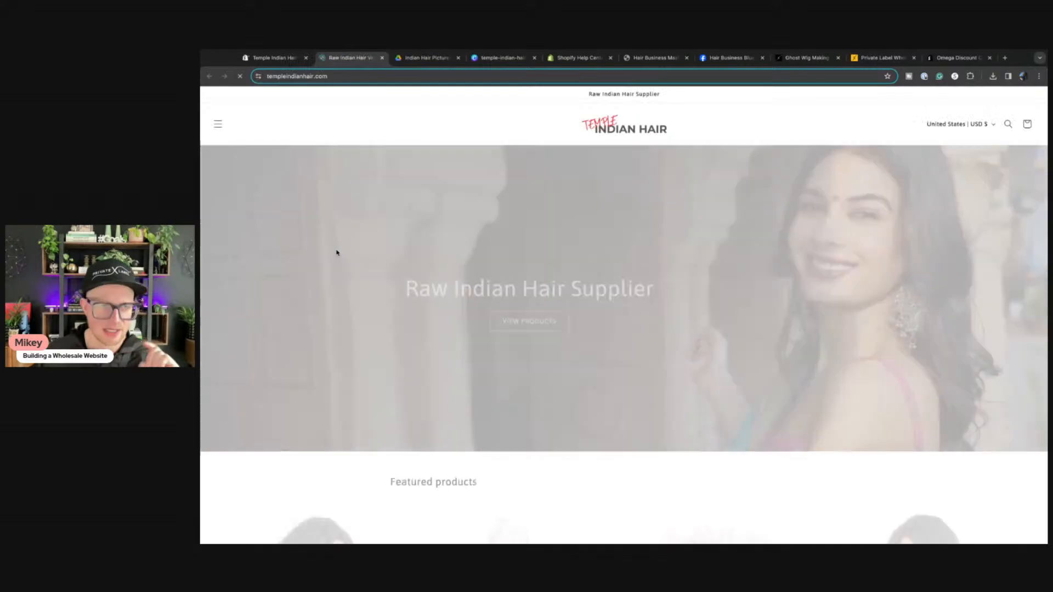
scroll(471, 282, down, 4)
scroll(473, 284, up, 4)
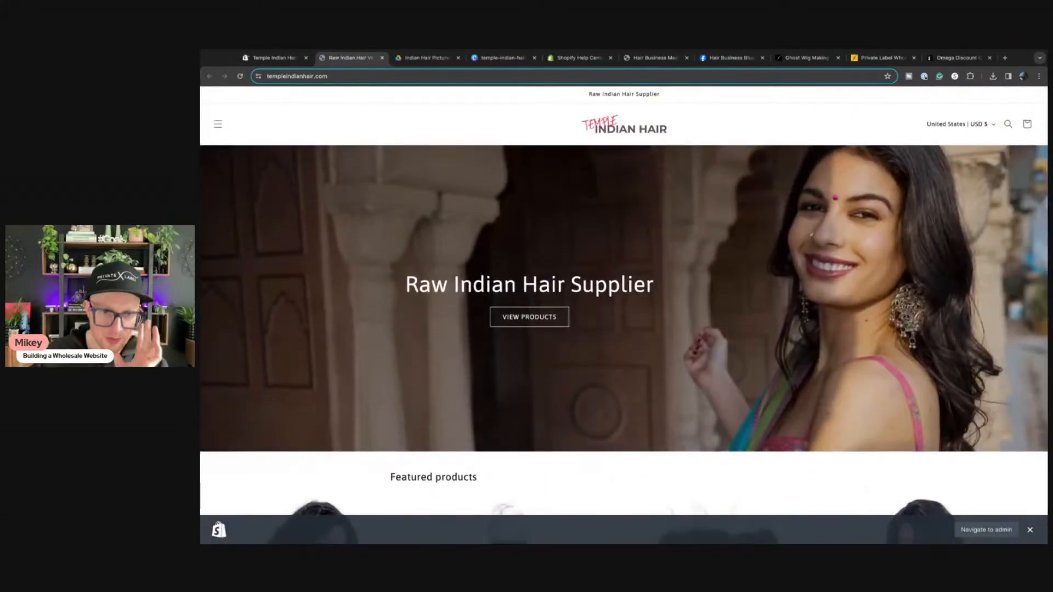
click(281, 59)
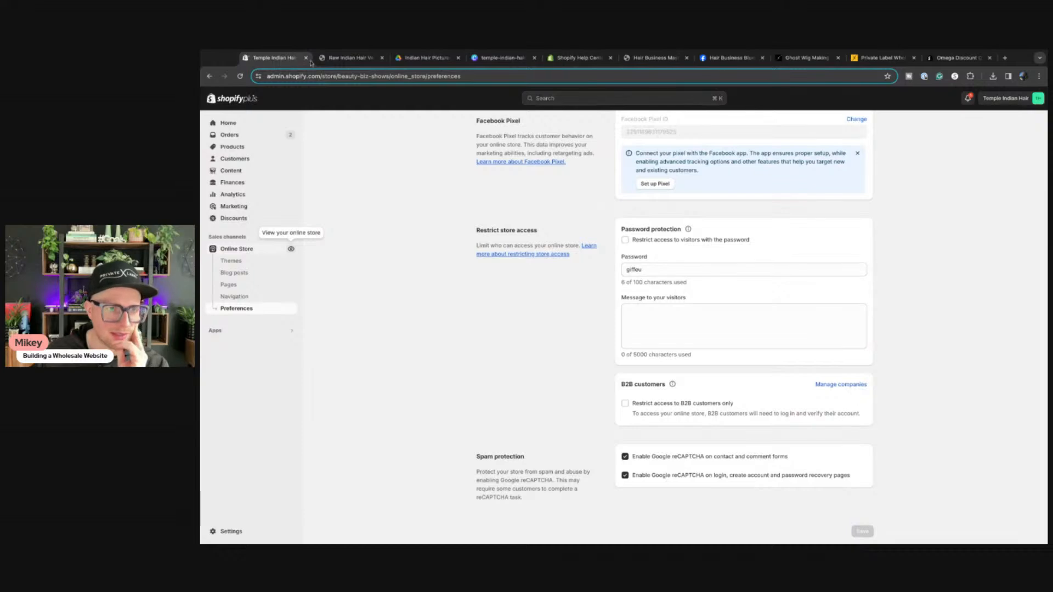
click(336, 60)
click(216, 125)
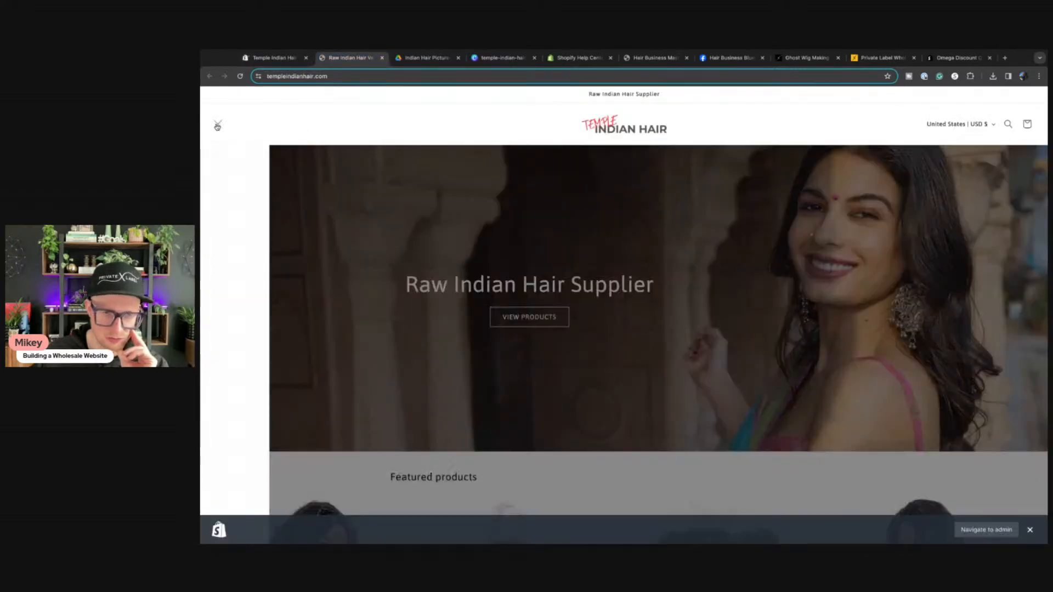
click(219, 127)
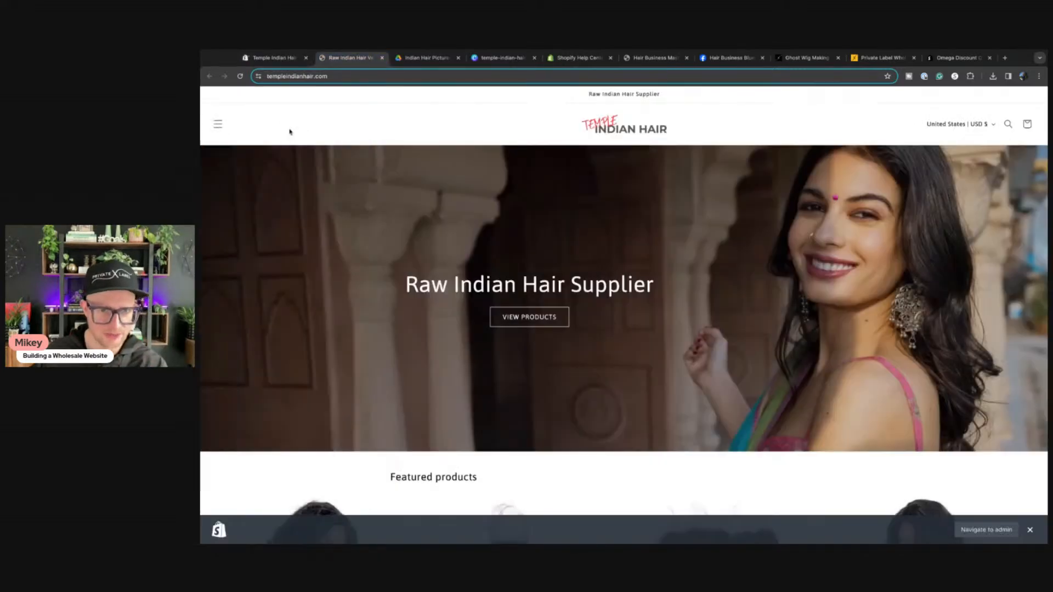
Step: Back in the Shopify admin, glance at the Apps list, then open workspace.google.com
click(265, 59)
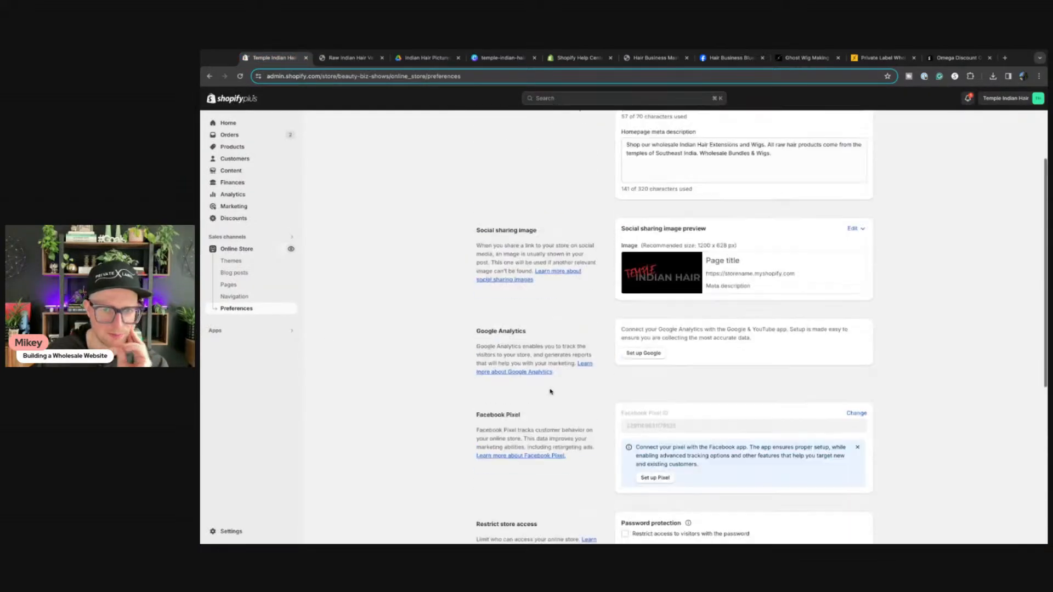
scroll(551, 392, up, 2)
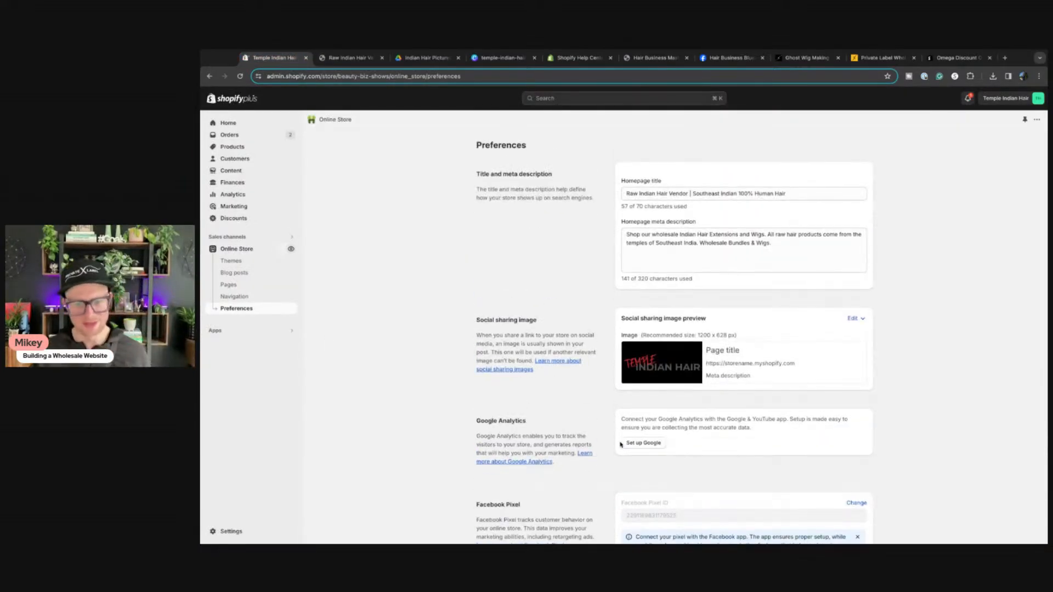
click(215, 331)
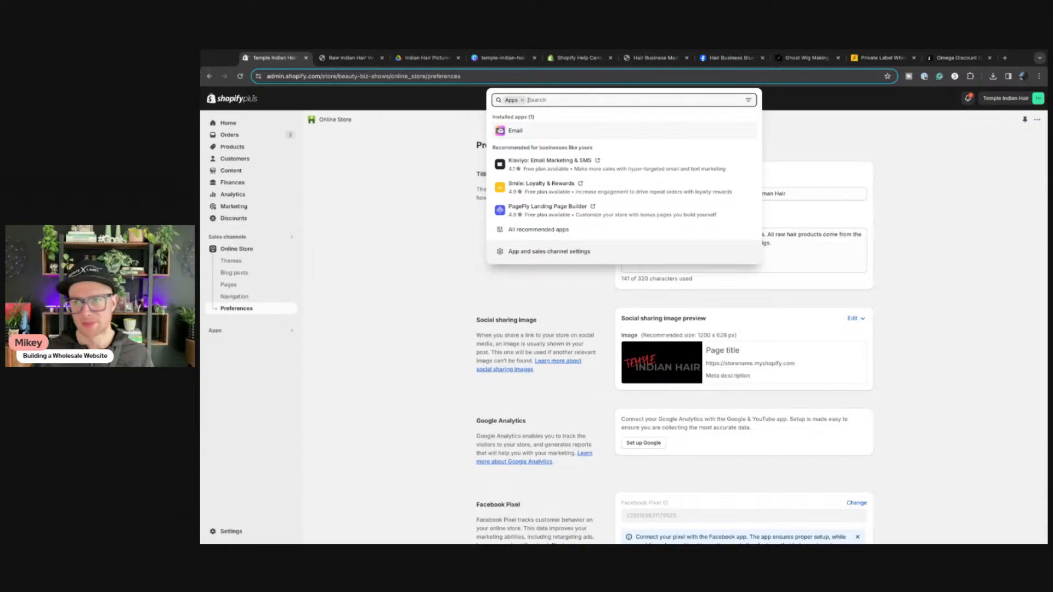
click(1013, 173)
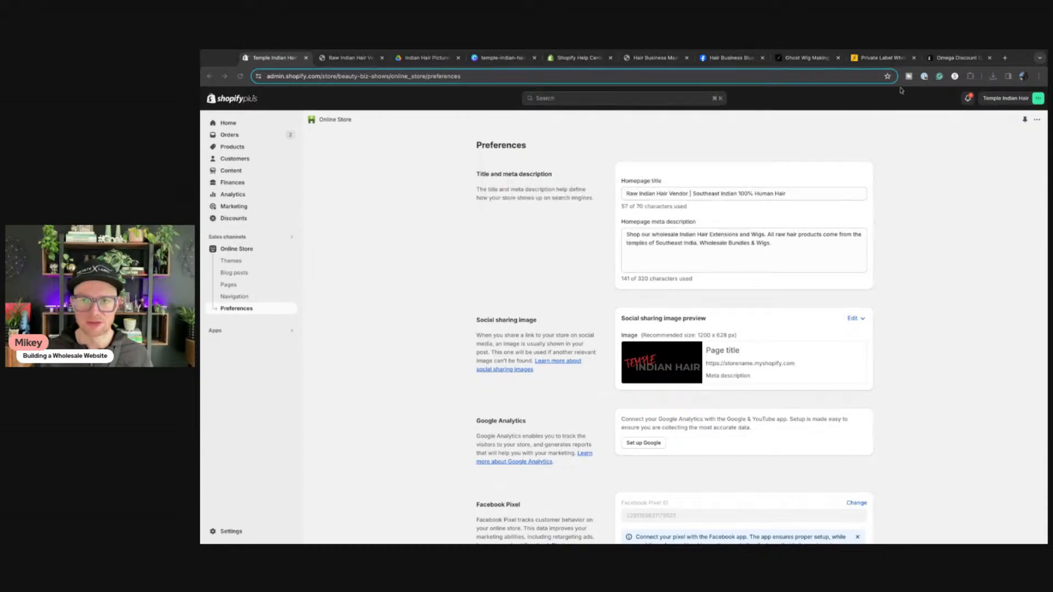
drag(901, 90, 889, 58)
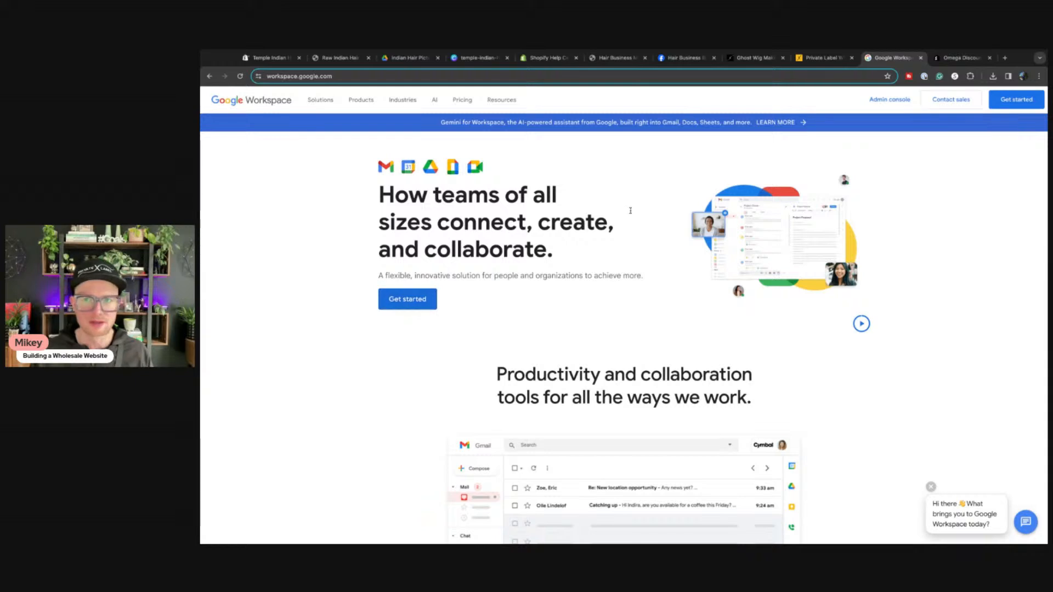
Step: Start the Workspace signup with the business name and a one-person team size
click(418, 300)
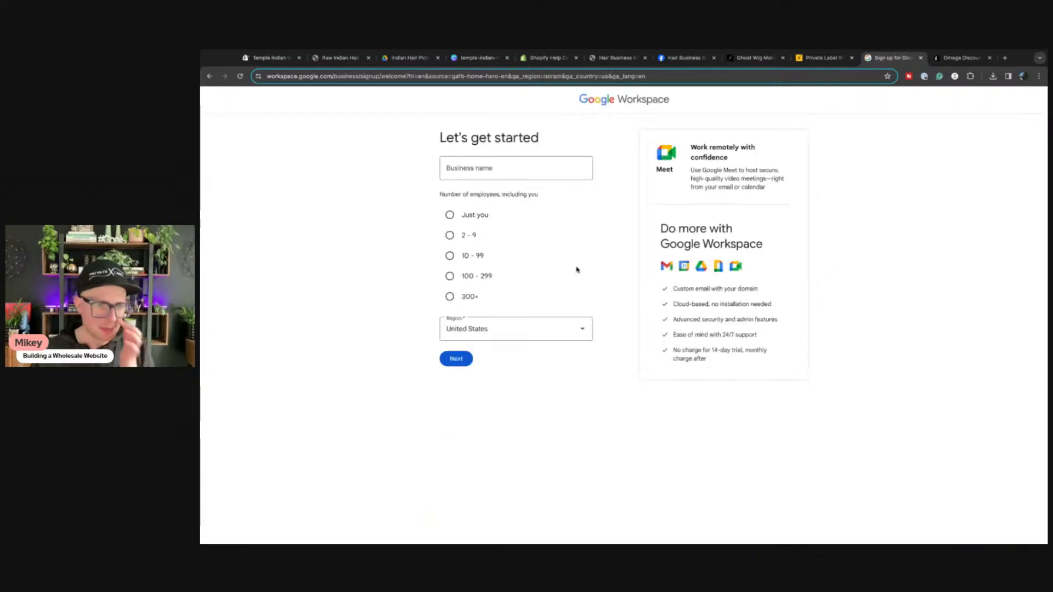
click(507, 171)
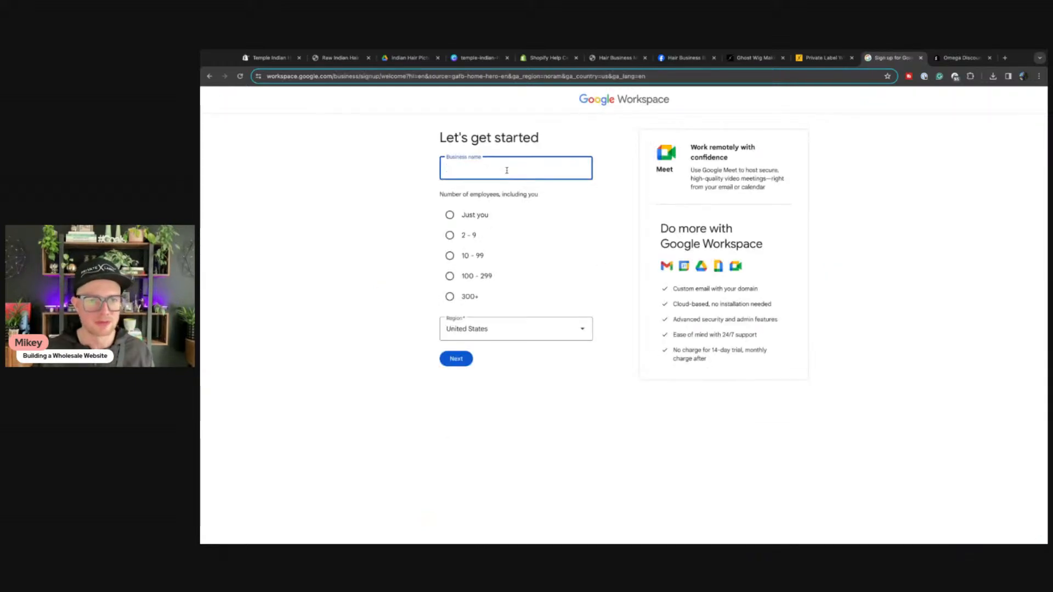
text(Temple Indian Hair)
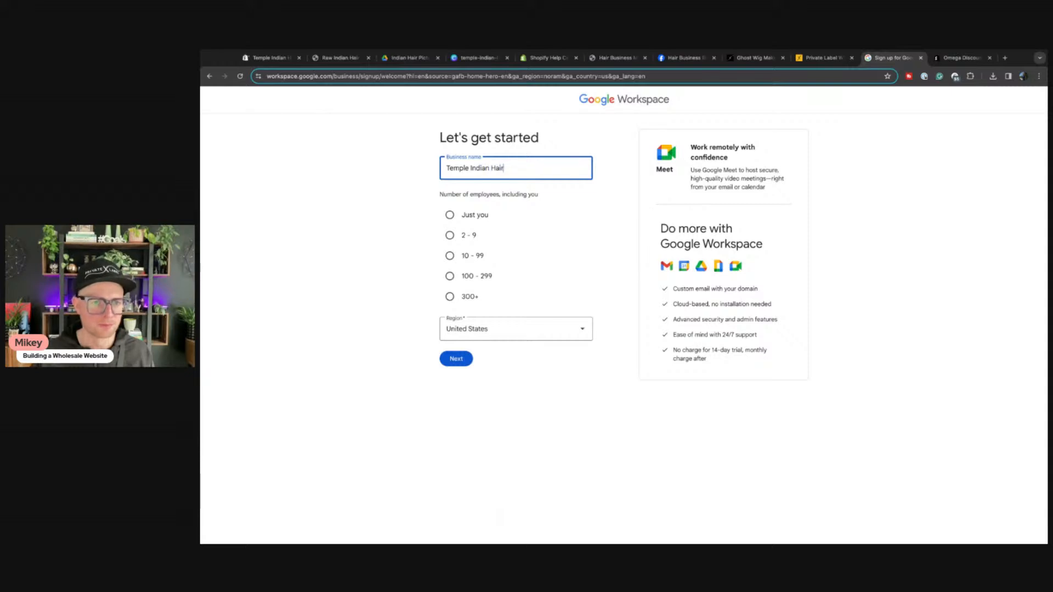
click(449, 215)
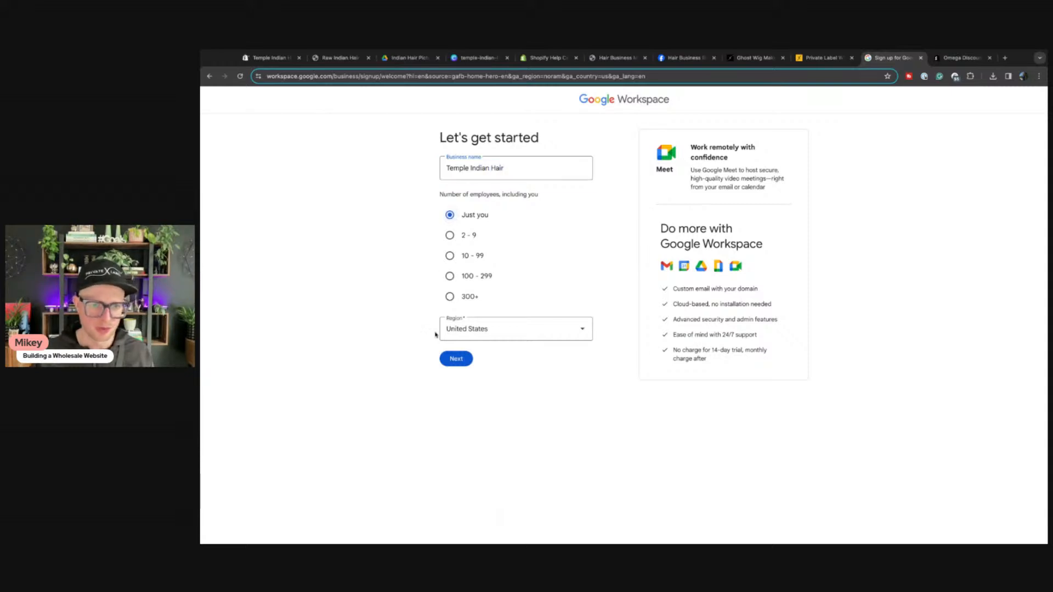
click(457, 360)
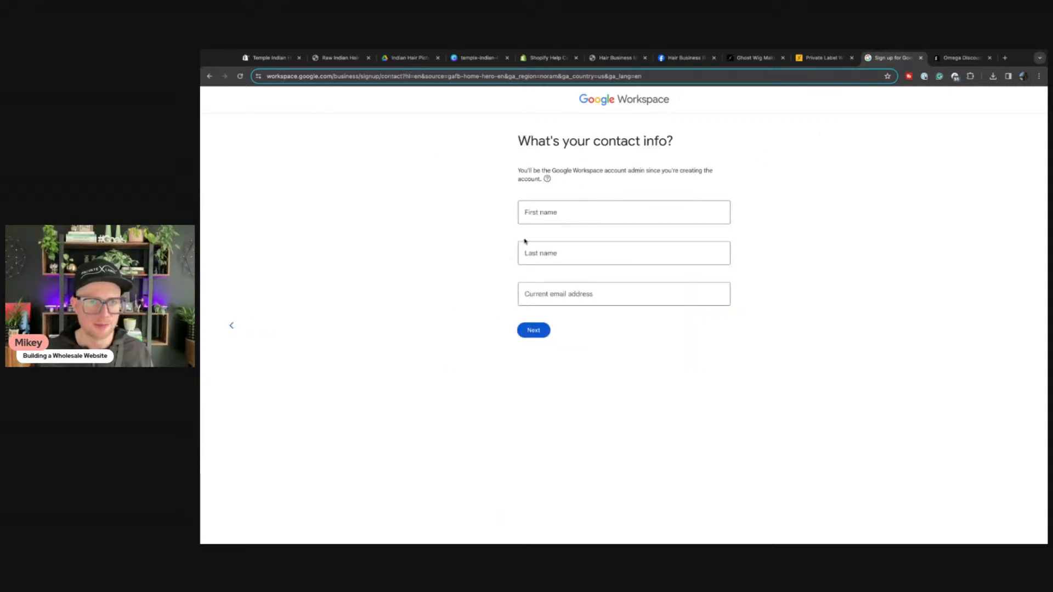
Step: Enter the admin's name and current e-mail address as contact details
click(548, 213)
text(Temp)
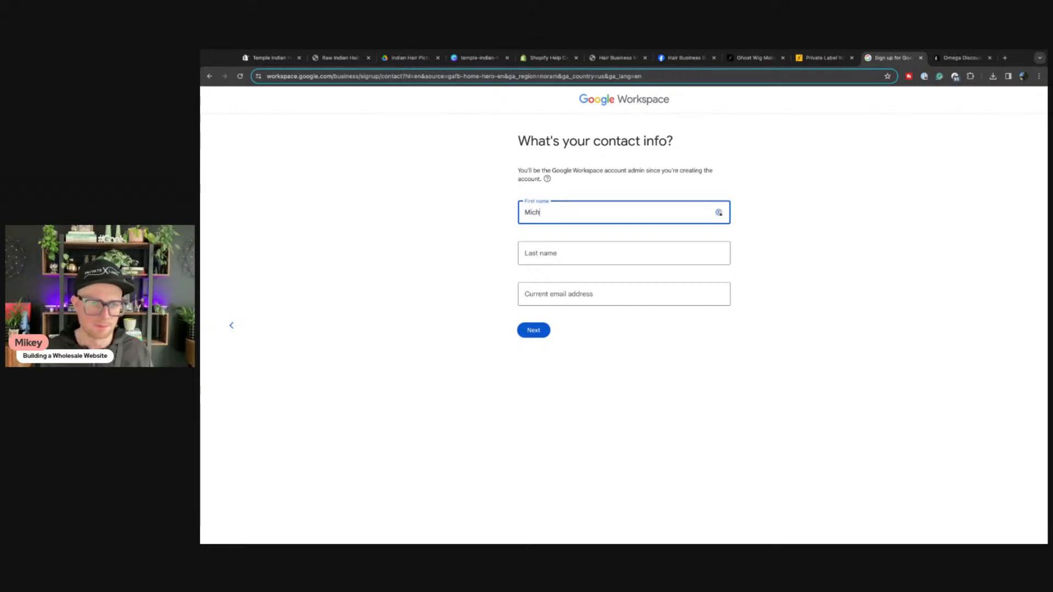
text(Templ)
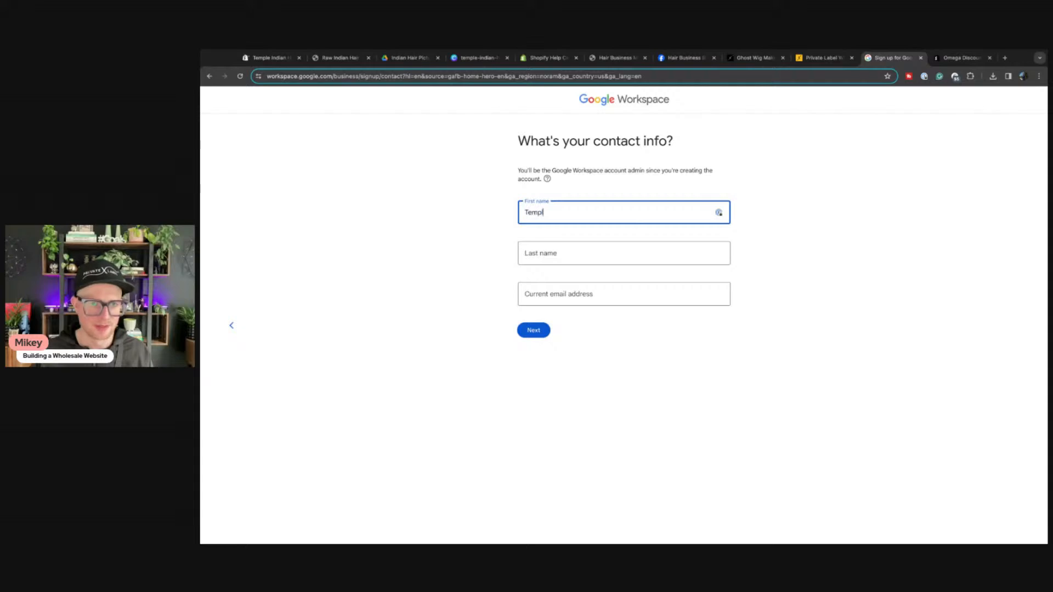
text(e Indian)
key(Tab)
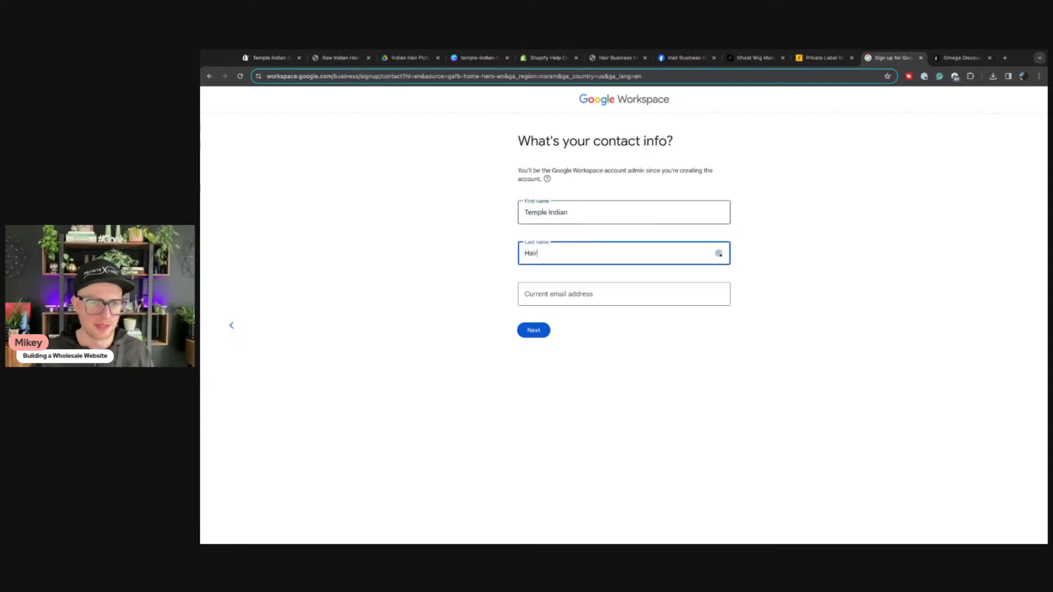
key(Tab)
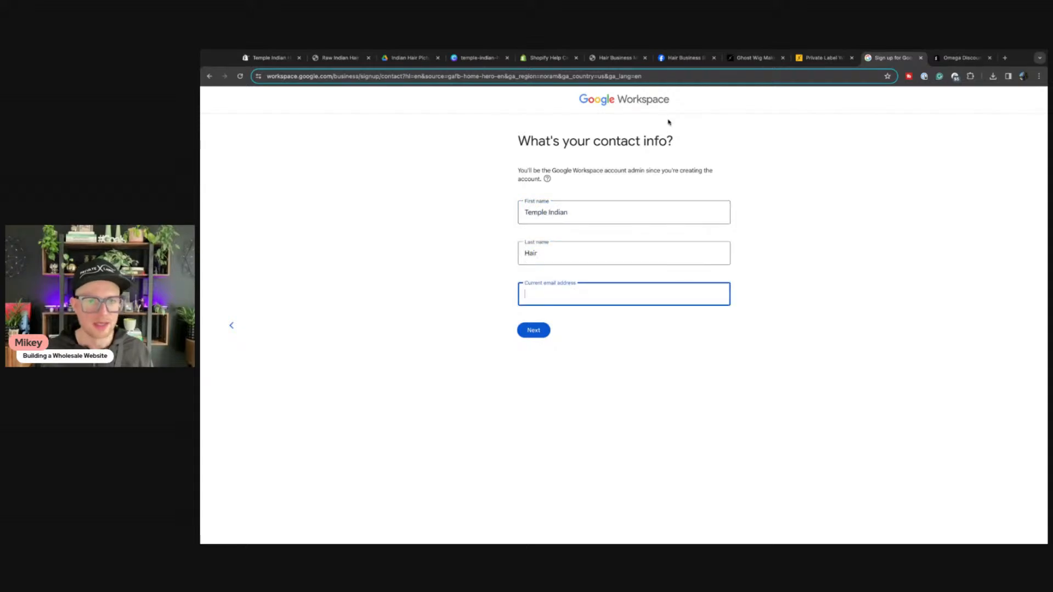
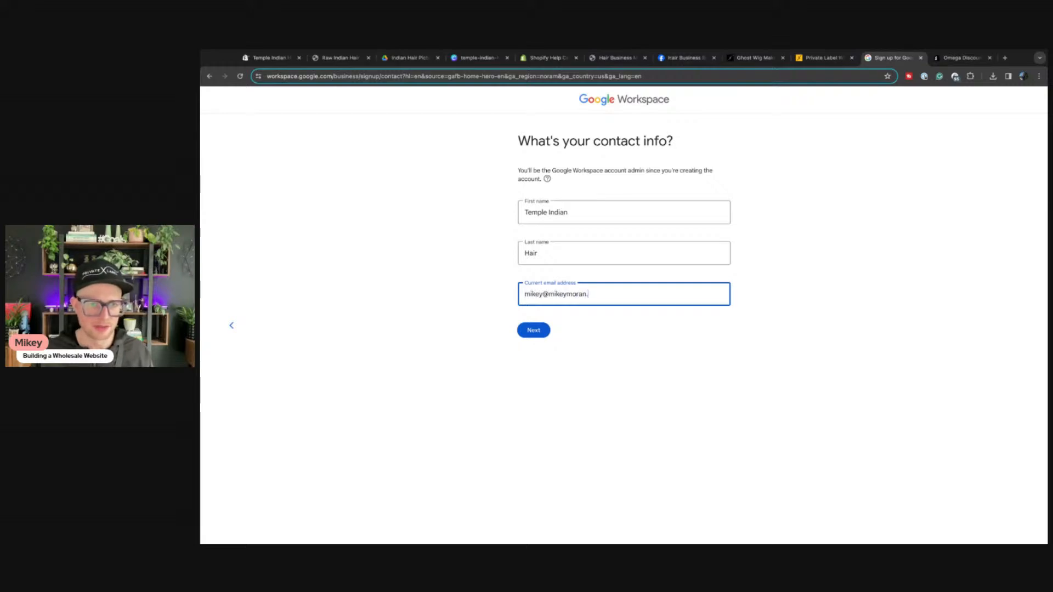
click(545, 335)
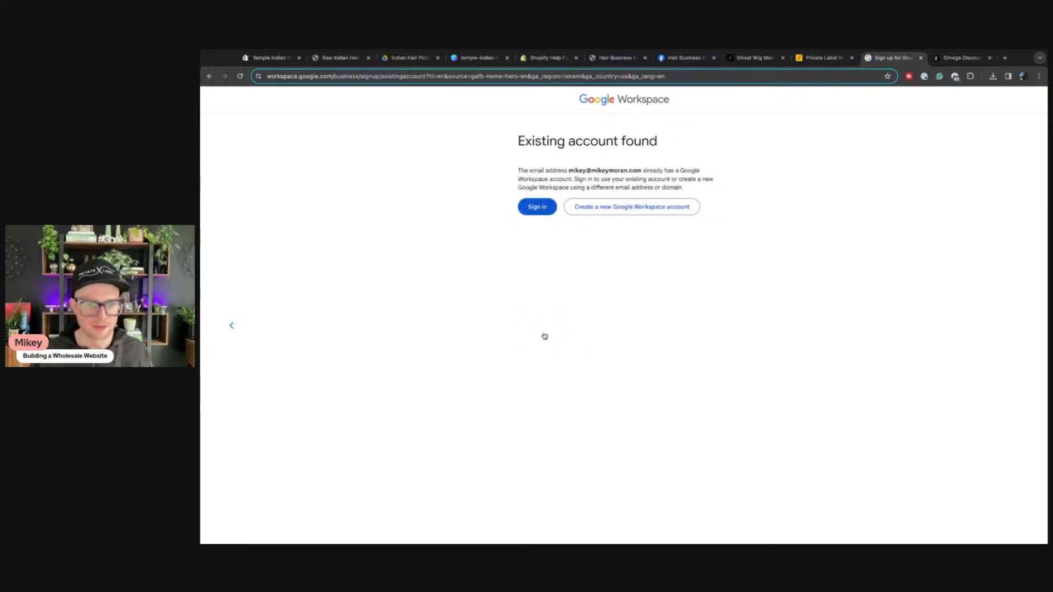
Step: Choose a new Workspace account using the existing domain templeindianhair.com
click(620, 213)
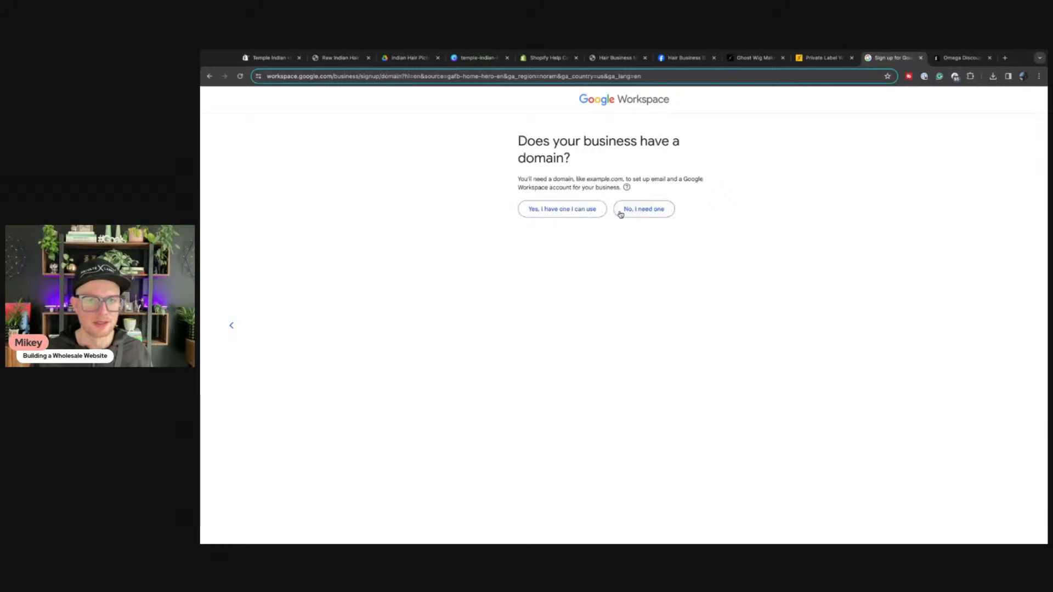
click(547, 217)
click(546, 215)
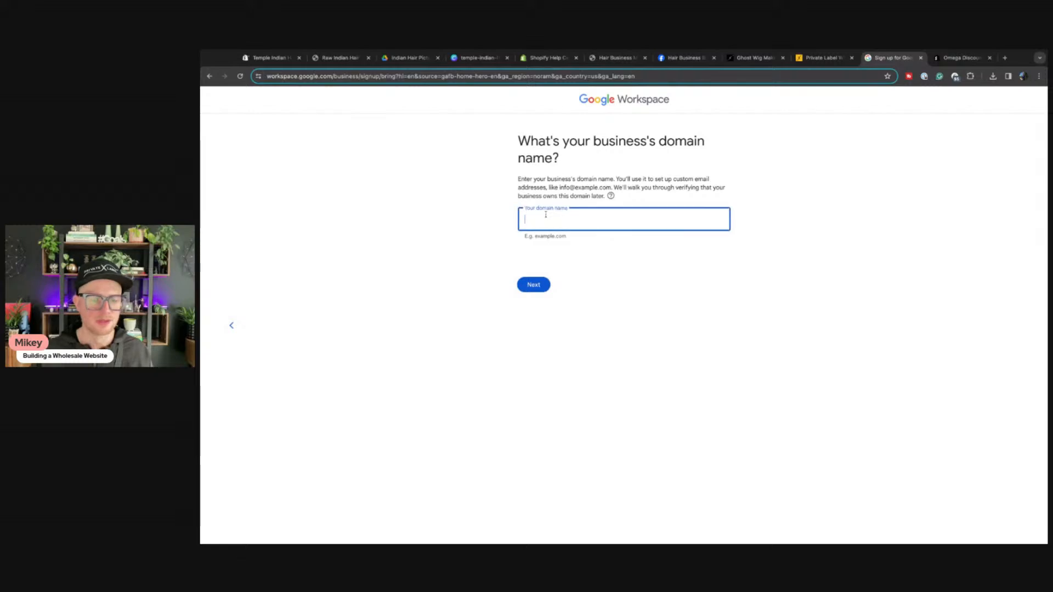
text(templeindian)
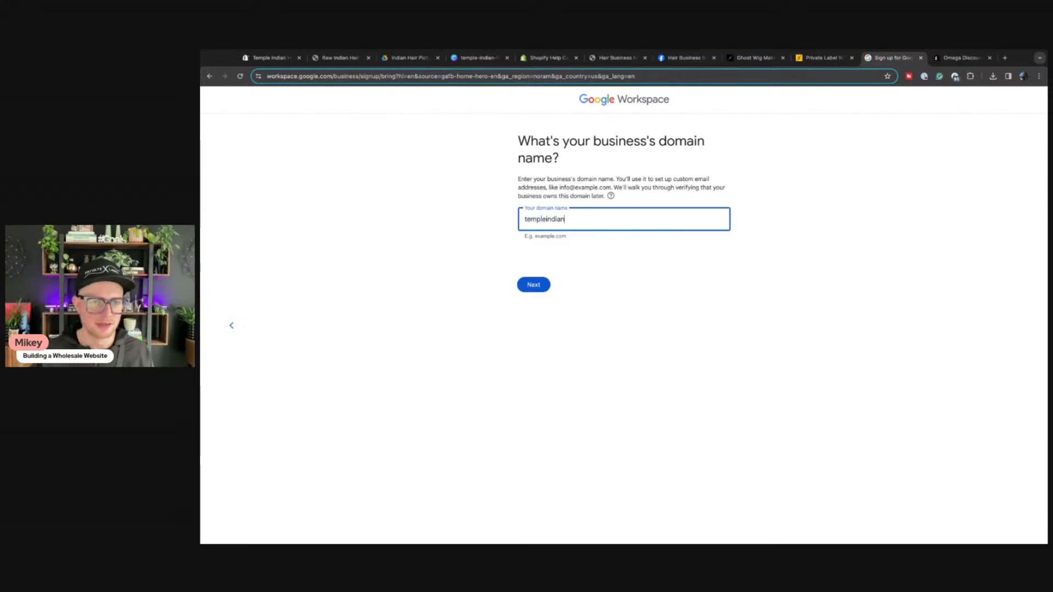
text(hair.com)
key(Return)
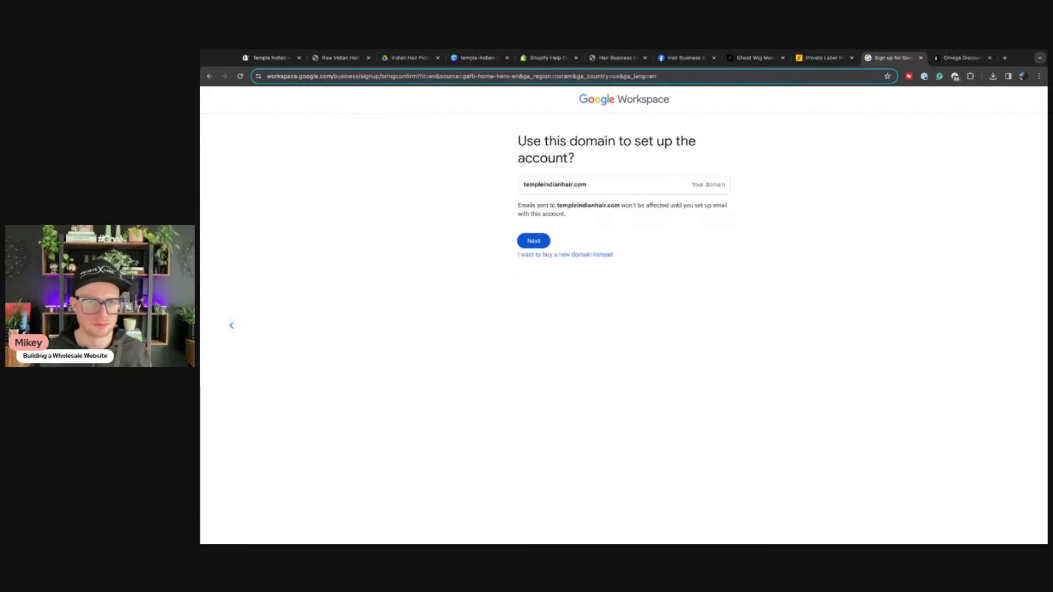
click(546, 243)
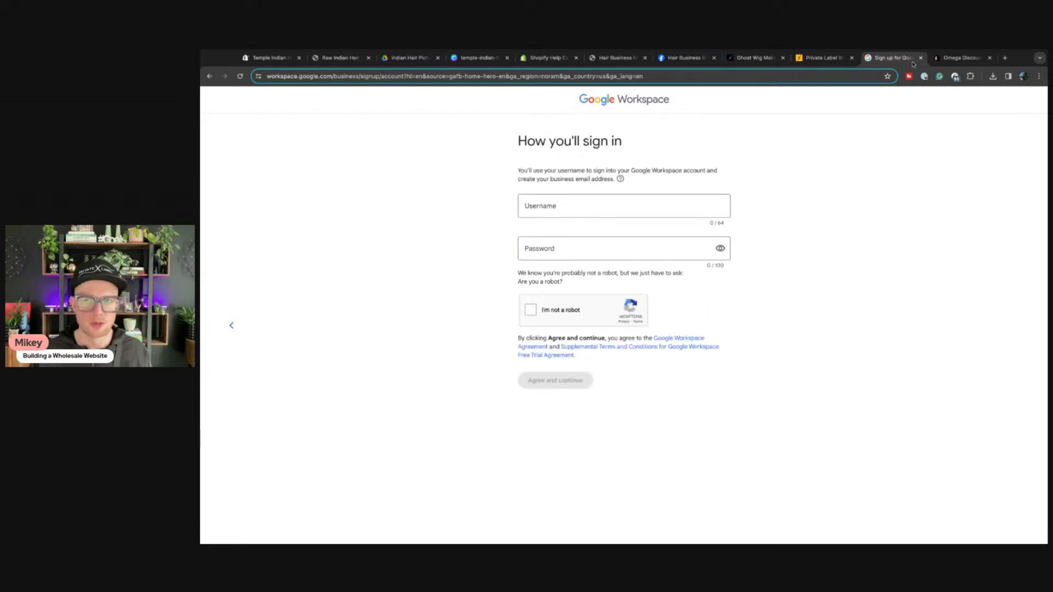
Step: Close the Workspace signup tab
key(ctrl+w)
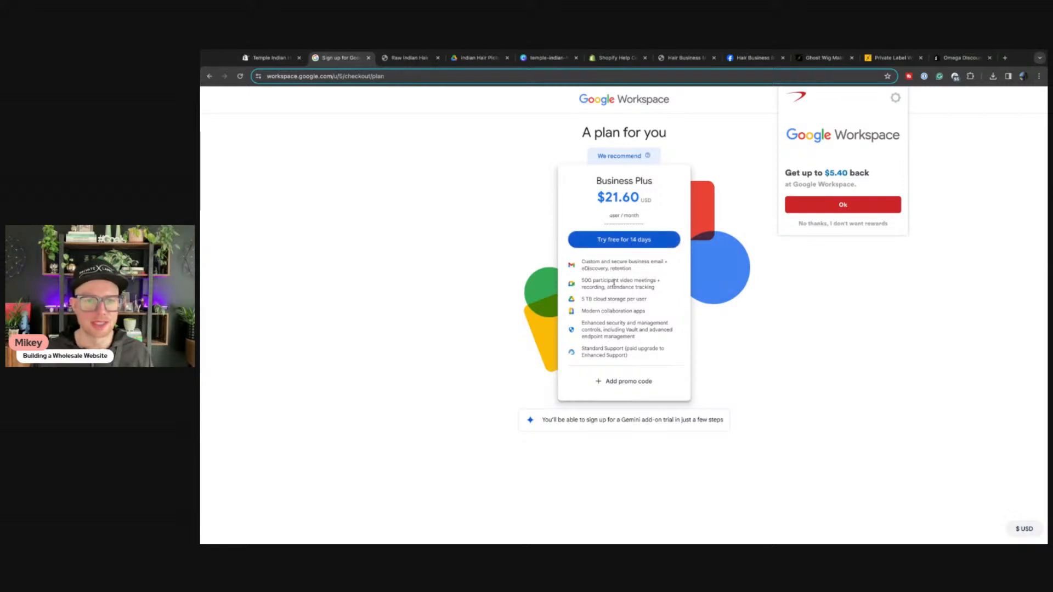
Step: Start the 14-day Business Plus free trial and bring back the signup page at the Gemini offer
click(625, 240)
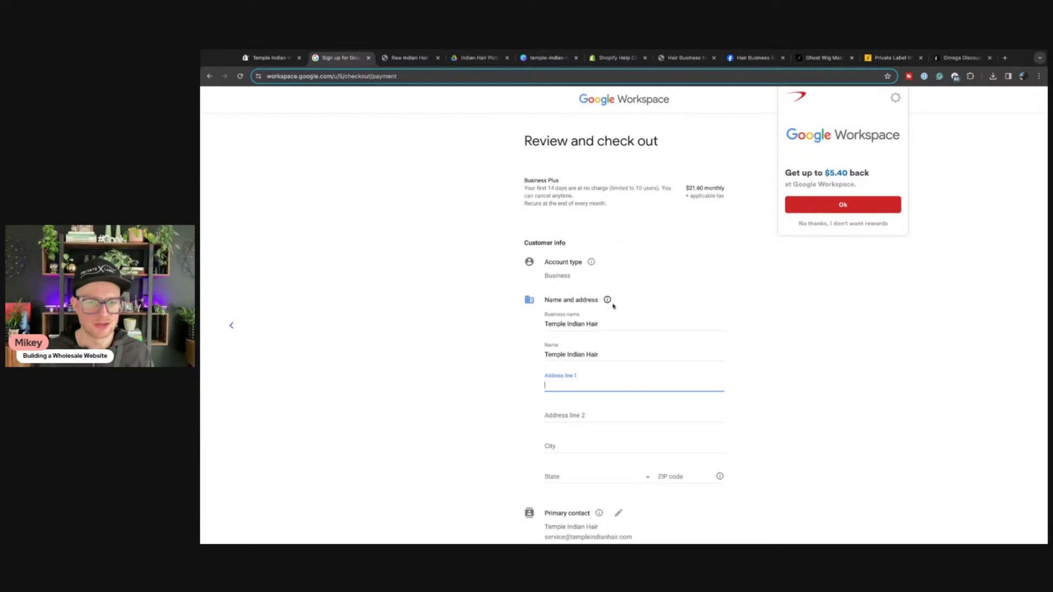
middle_click(353, 60)
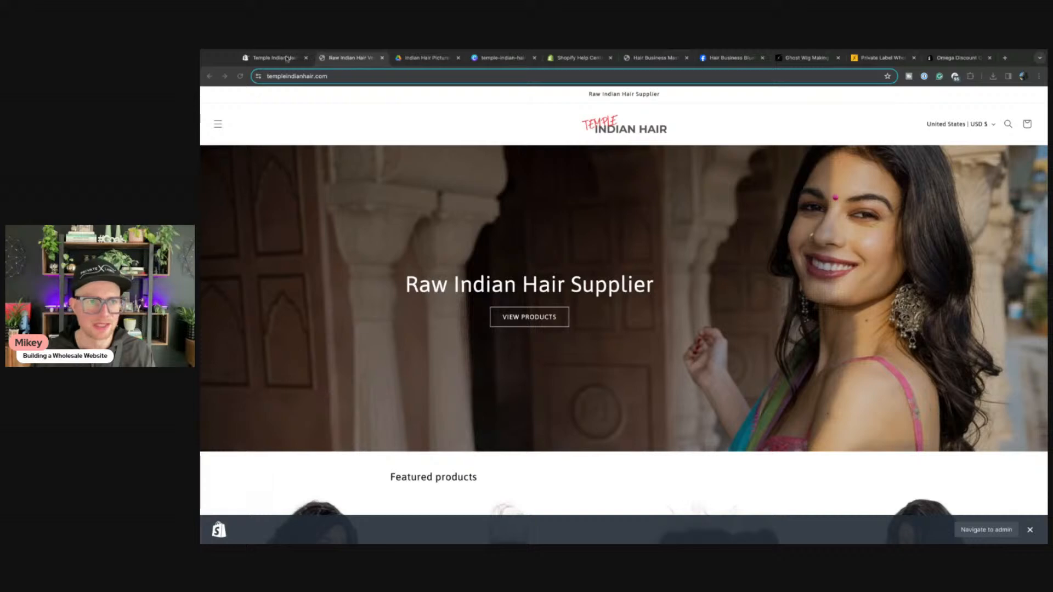
drag(291, 75, 398, 58)
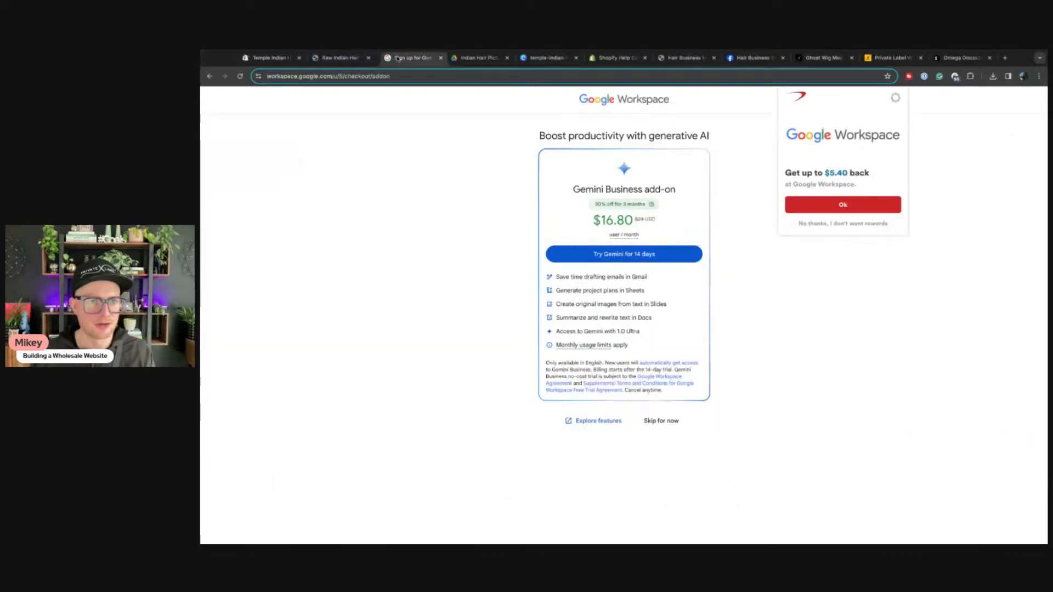
Step: Decline the Gemini add-on, accept the welcome notice, and finish the Admin console intro tour
click(667, 421)
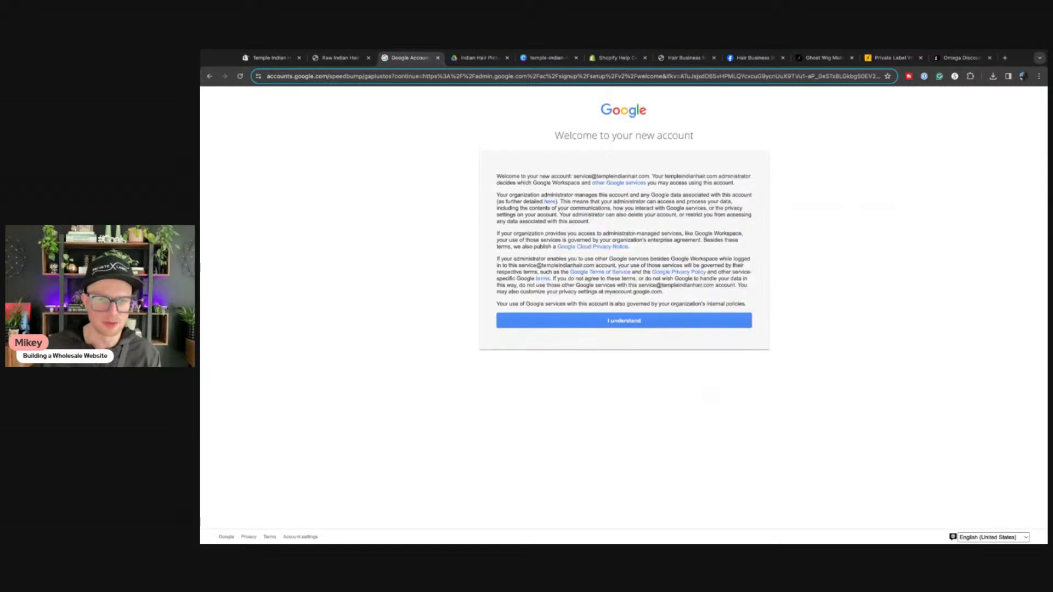
click(674, 323)
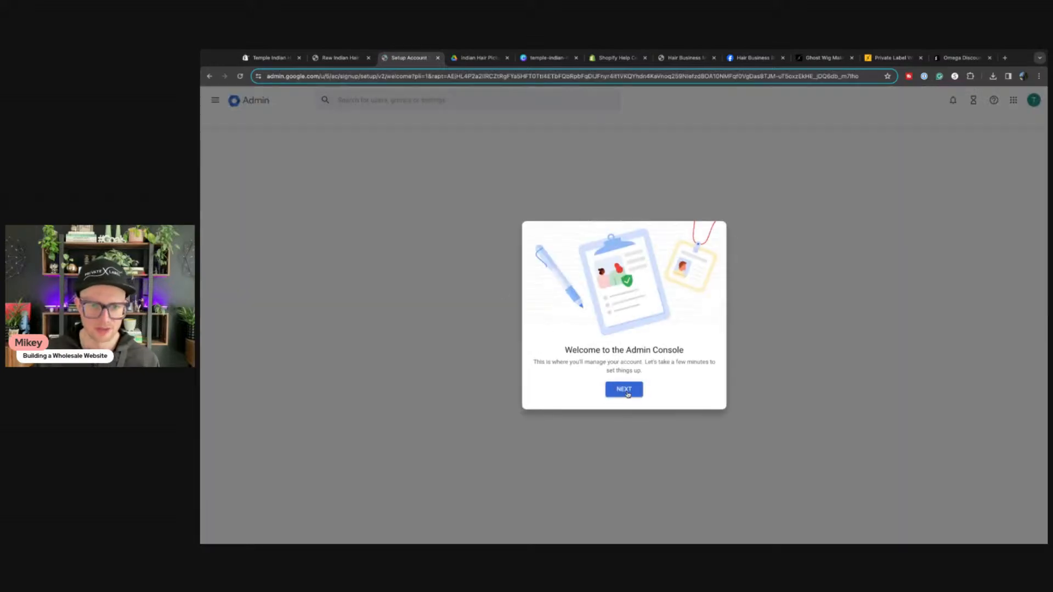
click(627, 392)
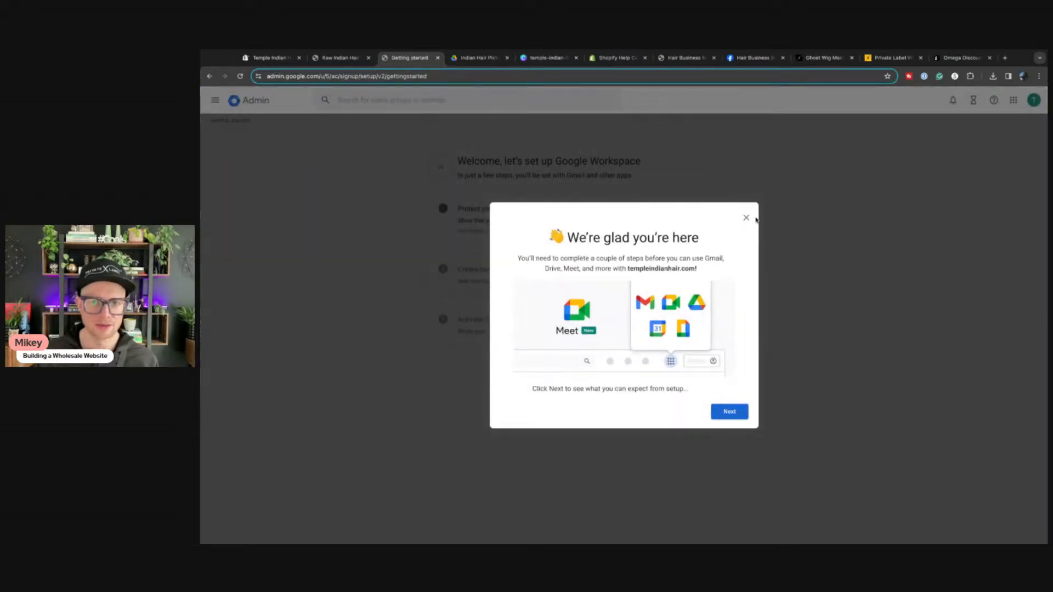
click(729, 418)
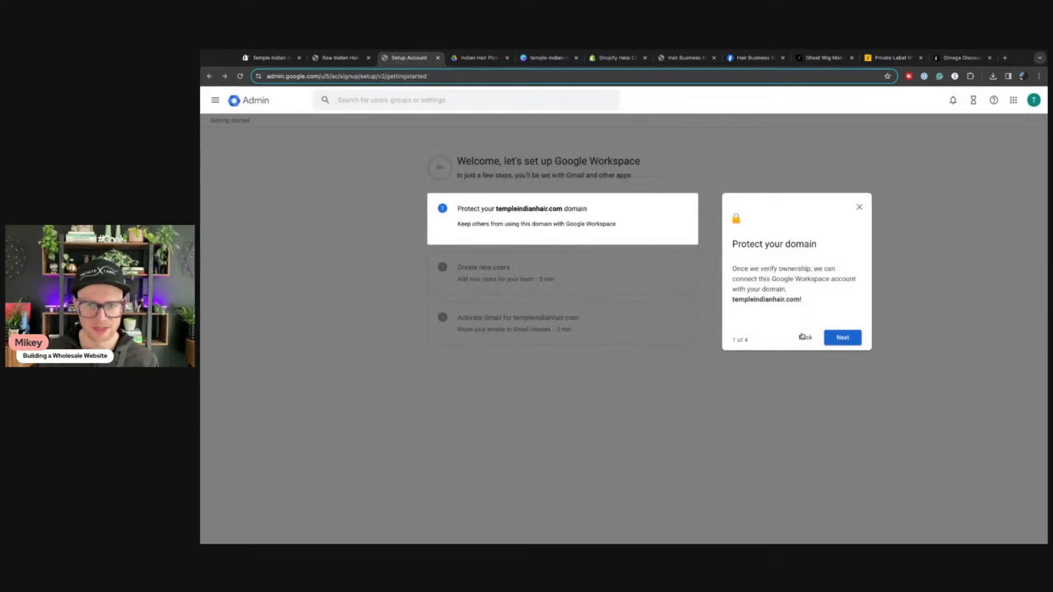
click(840, 341)
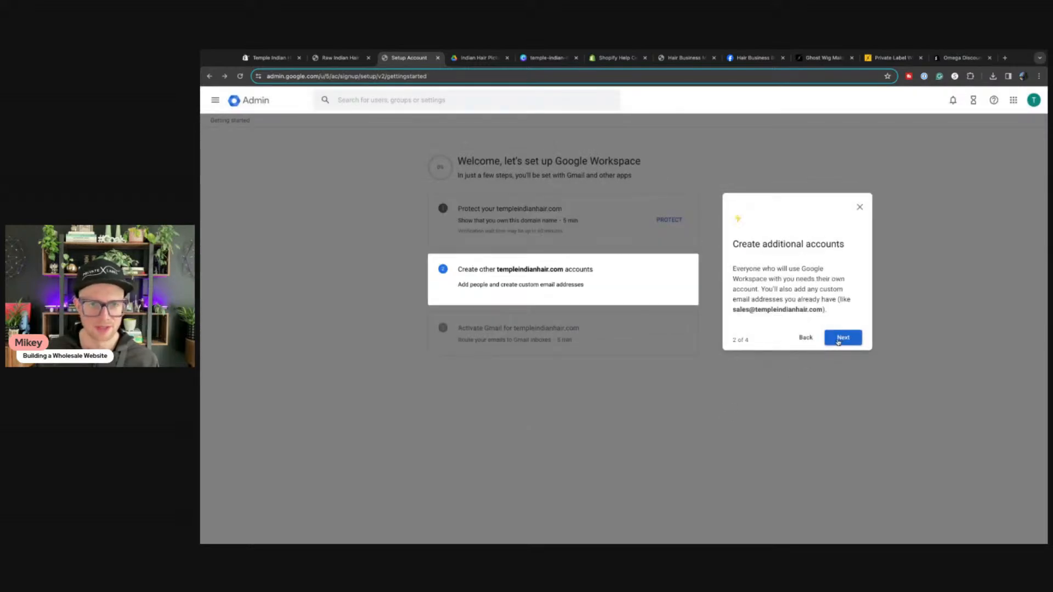
click(843, 337)
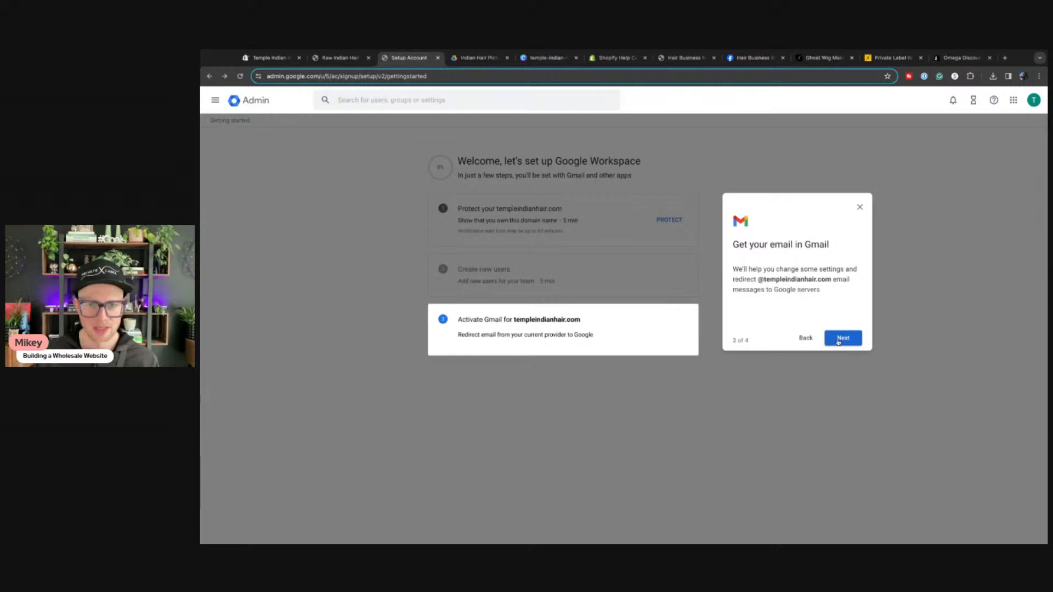
click(839, 339)
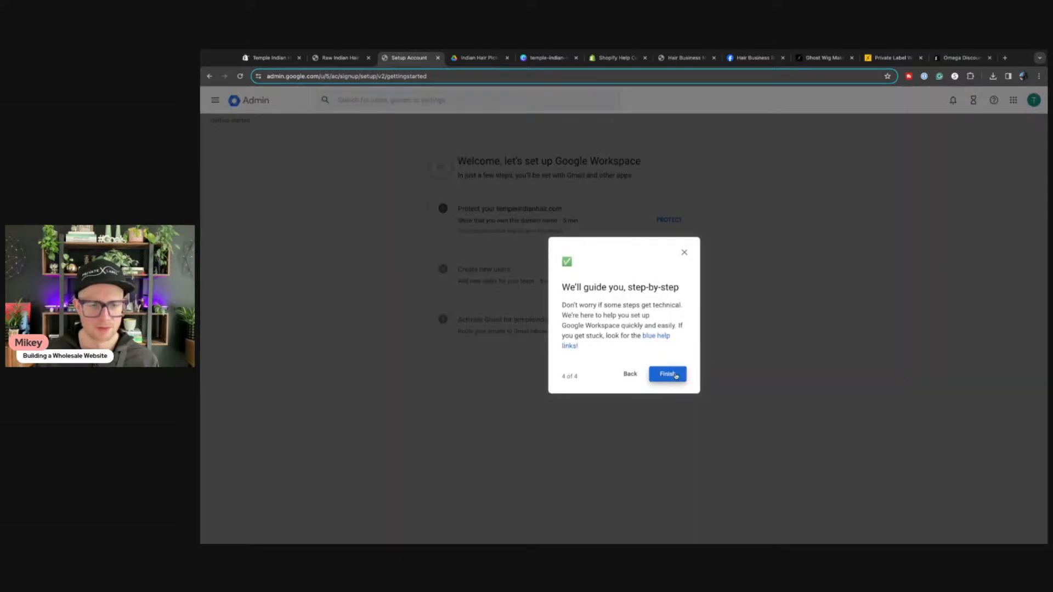
click(668, 374)
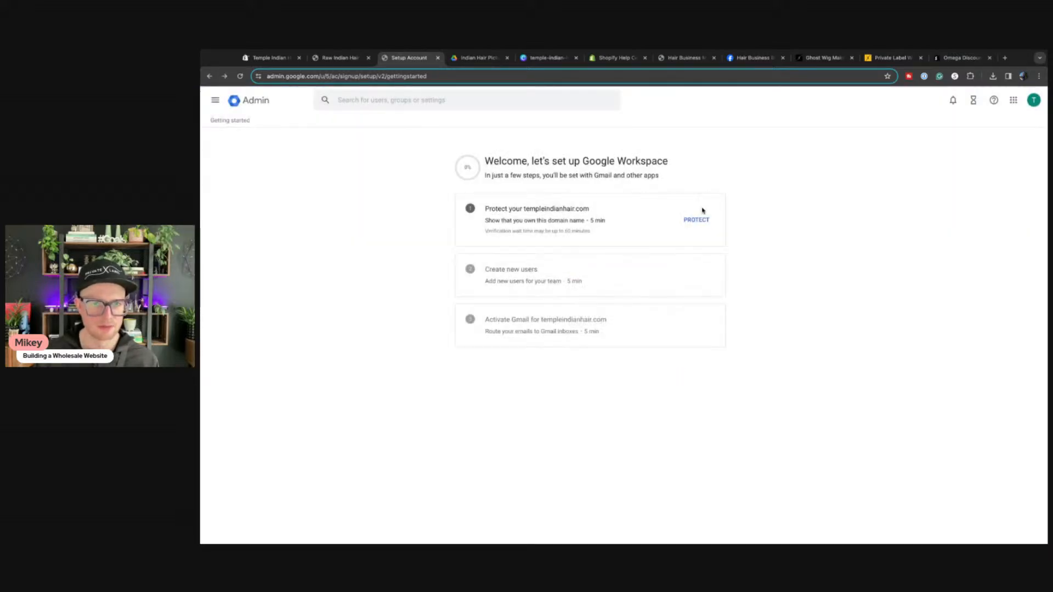
Step: Begin verifying templeindianhair.com through GoDaddy sign-in, then return to the Shopify admin
click(697, 220)
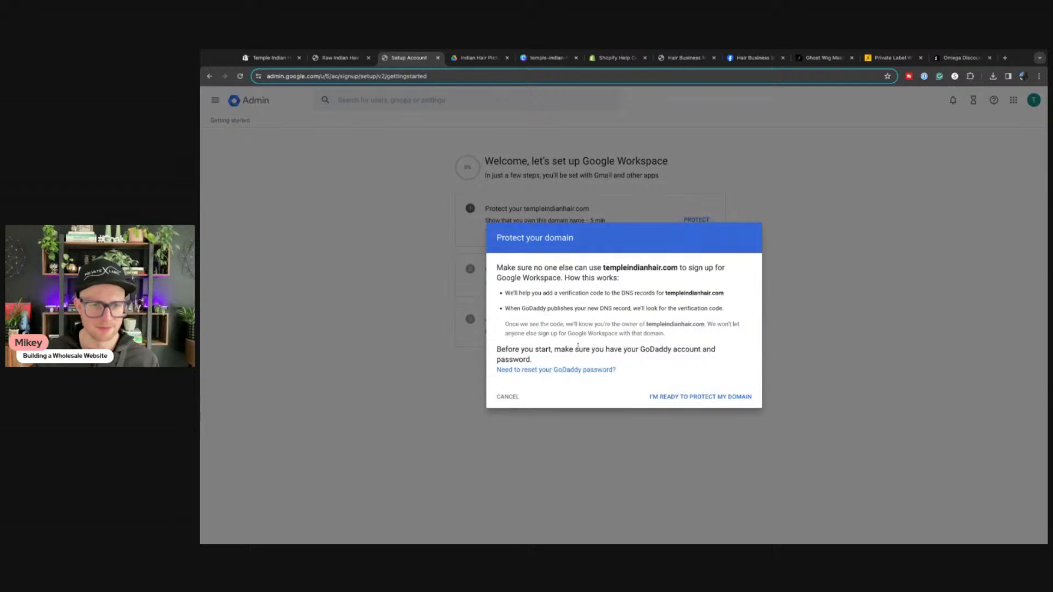
click(683, 398)
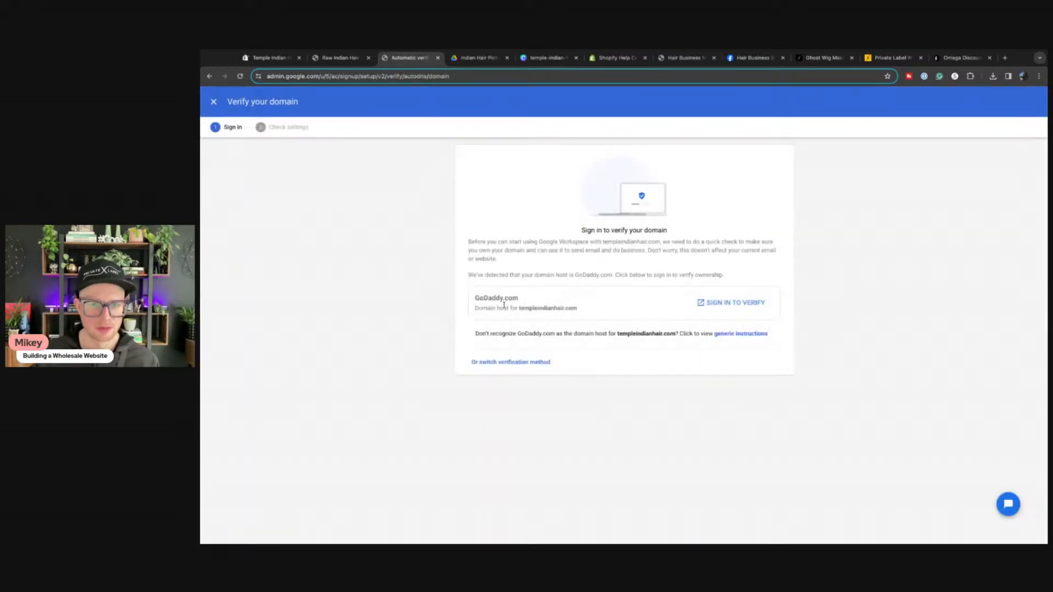
click(730, 306)
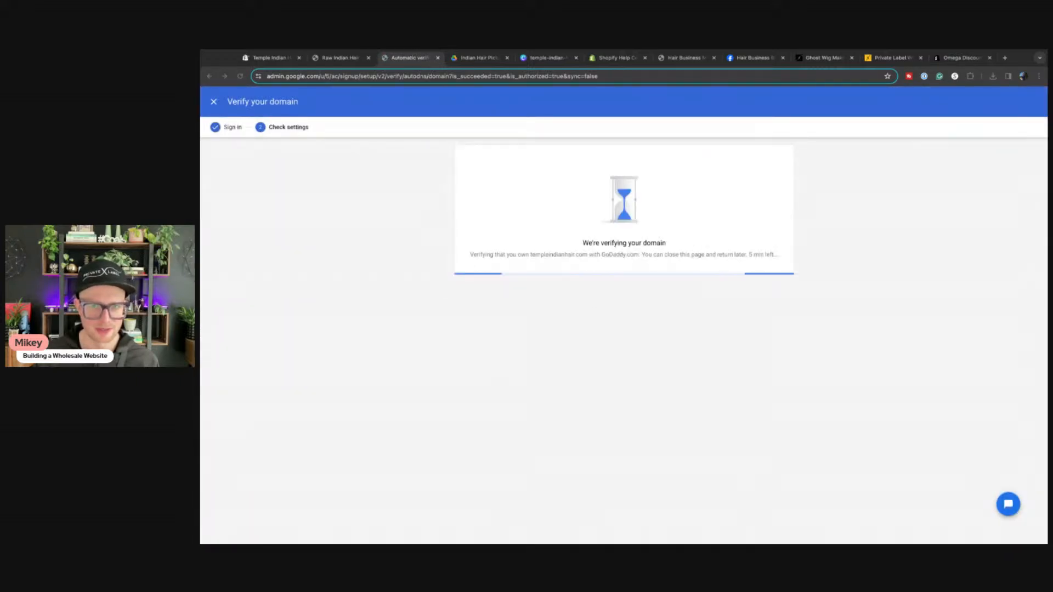
click(338, 57)
click(268, 59)
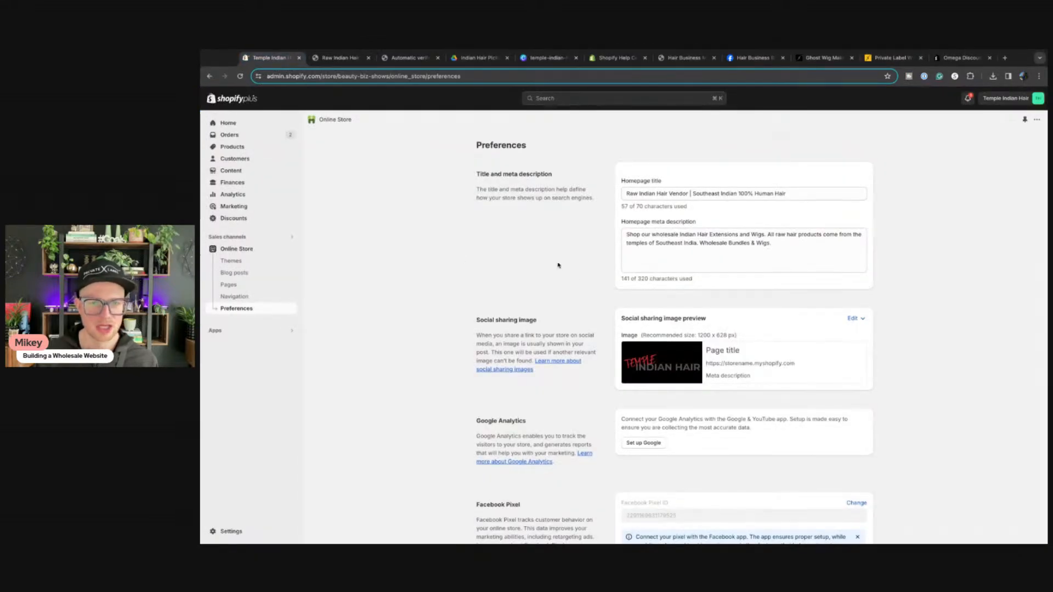
Step: Open the Shopify store Settings, repeatedly checking the Google domain verification progress for templeindianhair.com
click(233, 532)
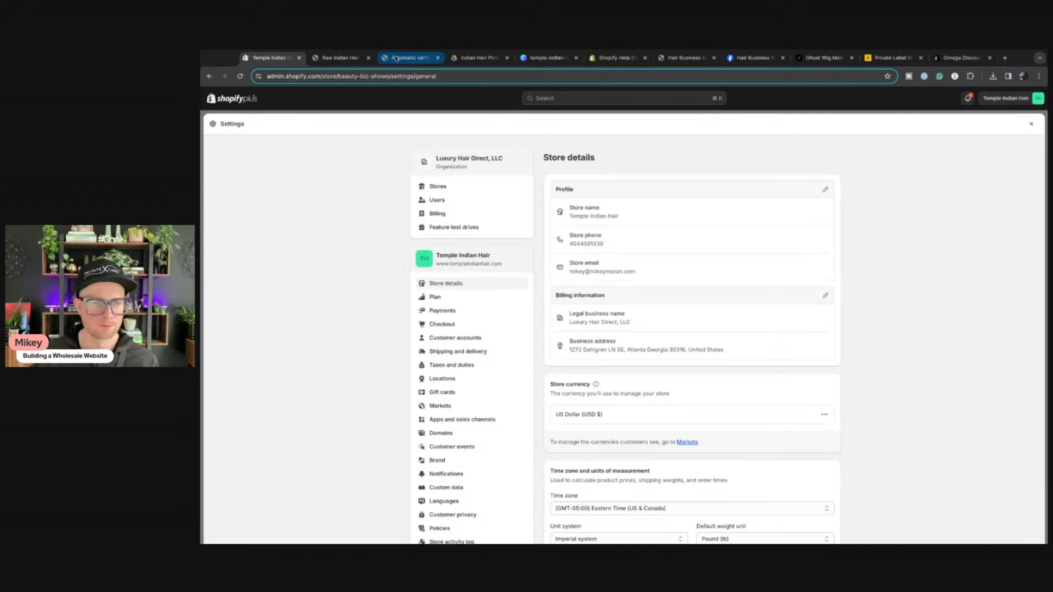
click(408, 58)
click(272, 60)
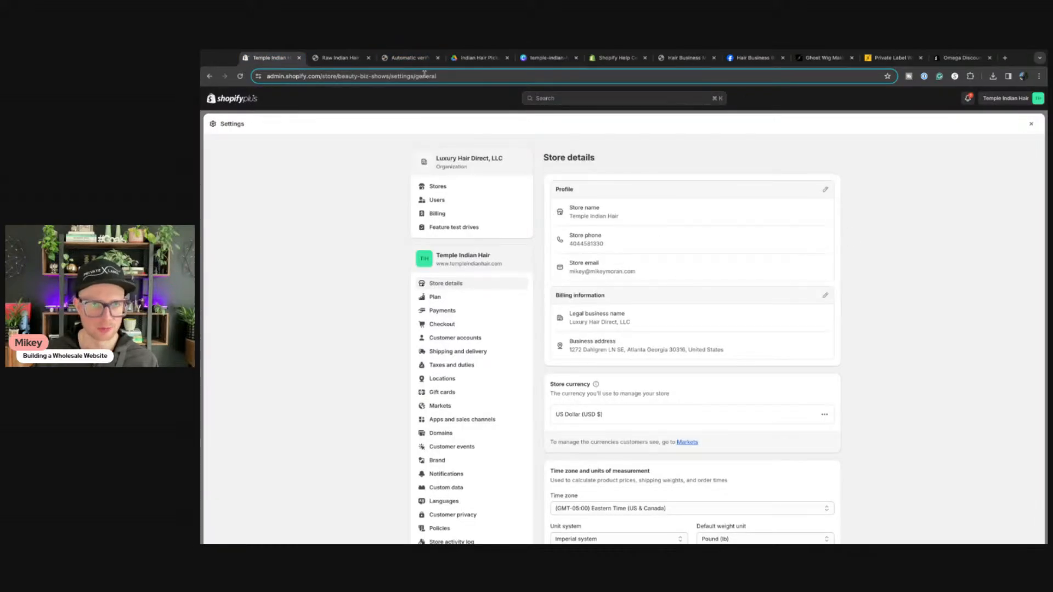
click(393, 58)
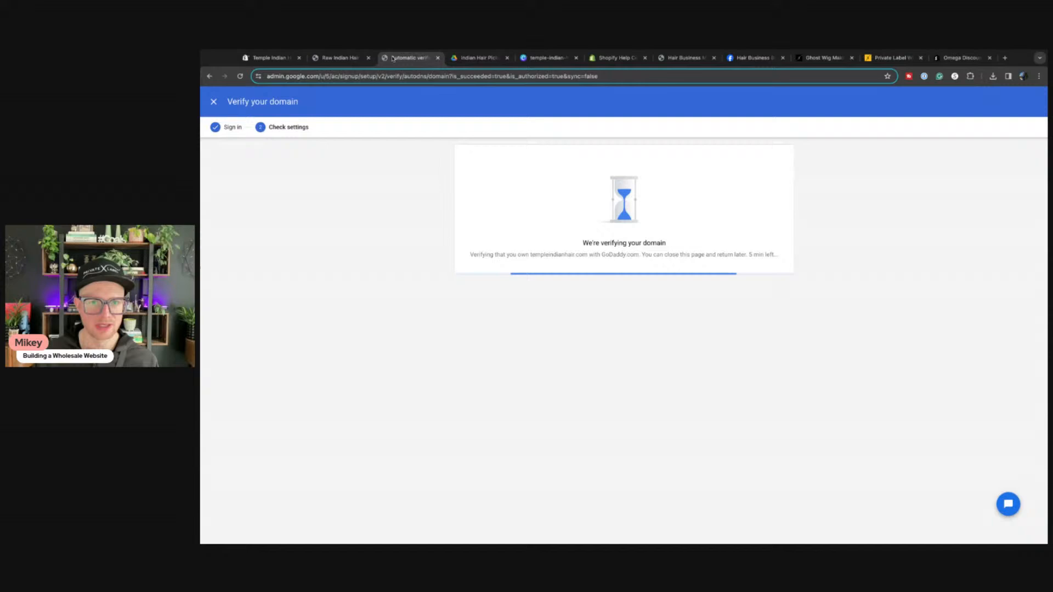
click(270, 58)
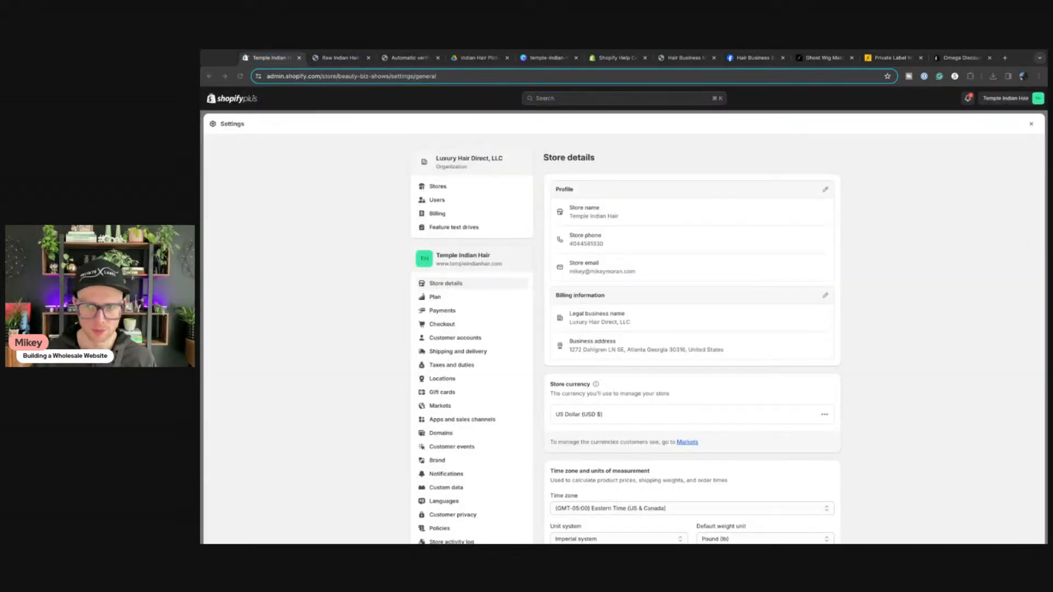
click(374, 301)
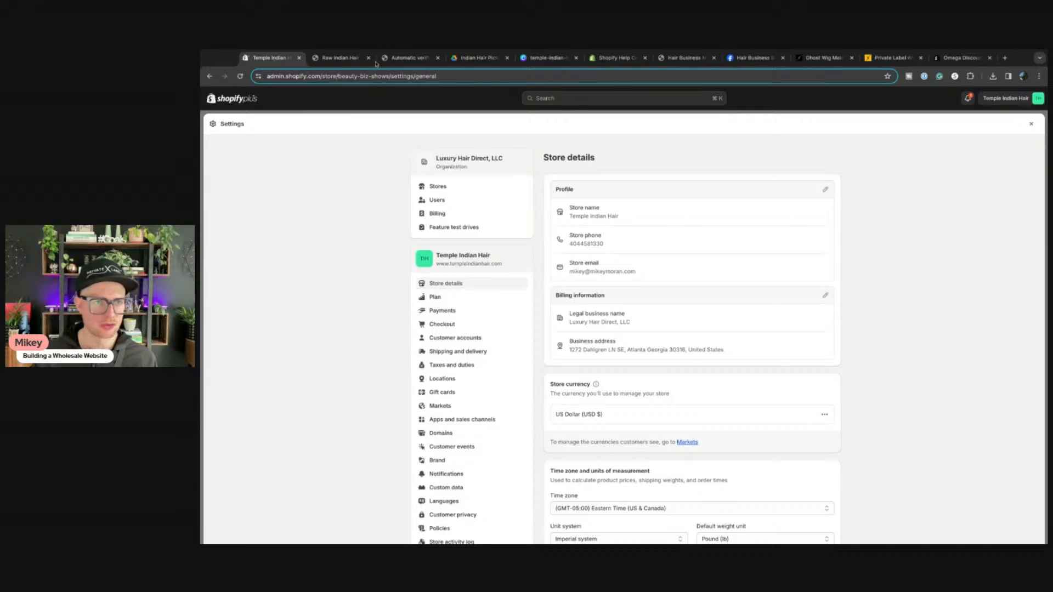
click(401, 59)
click(255, 60)
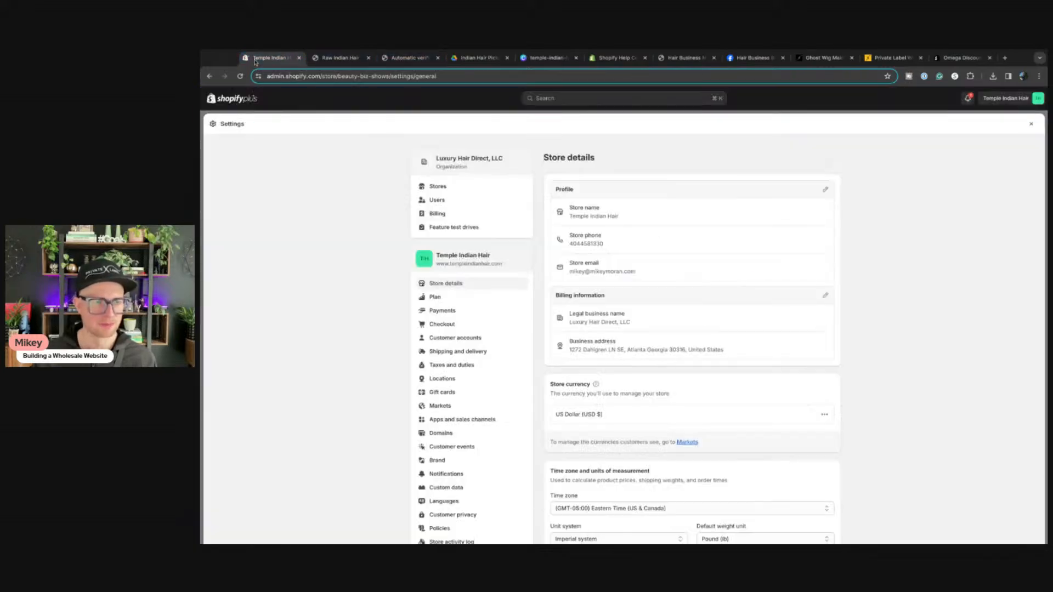
Step: View Feature test drives, return to Store details, and recheck the still-pending Google verification
click(444, 233)
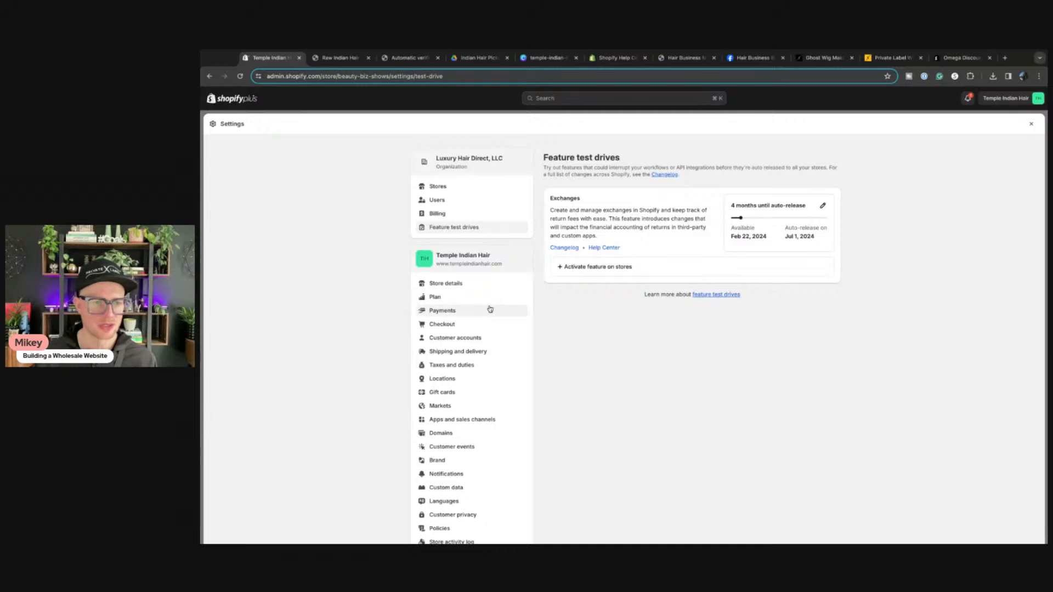
click(445, 283)
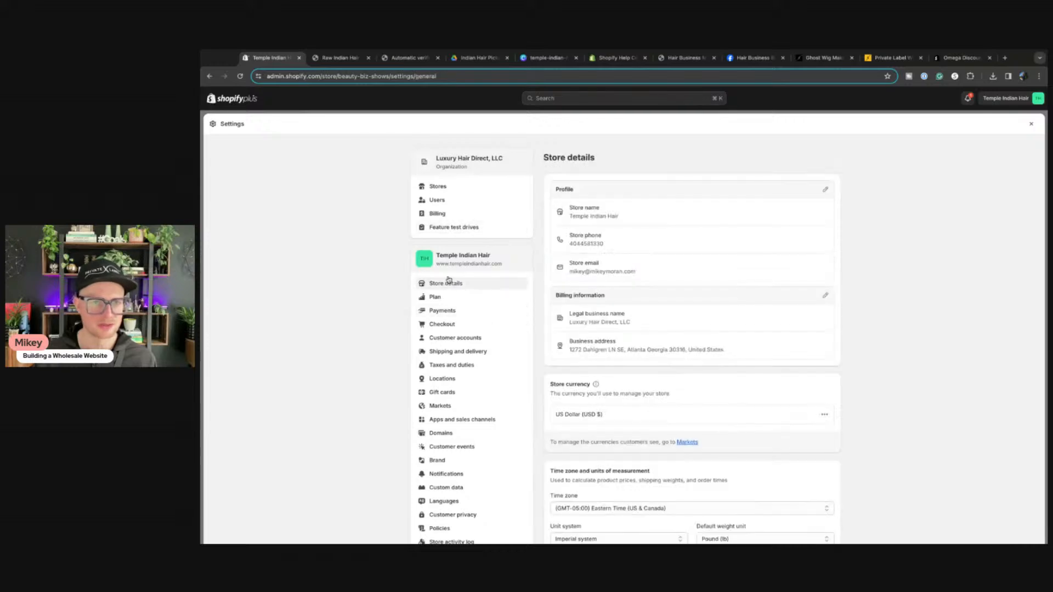
click(409, 58)
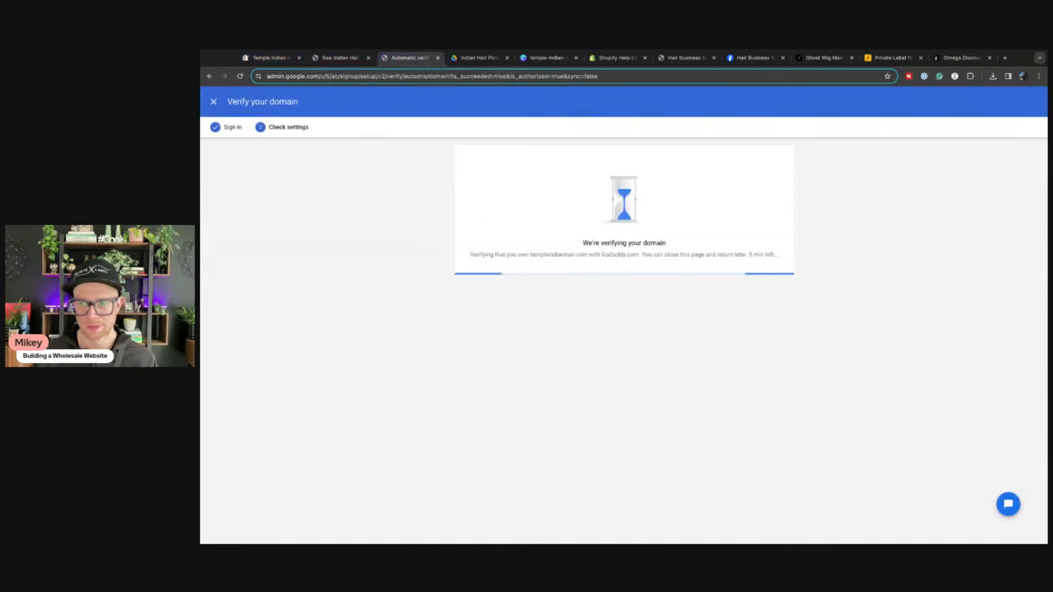
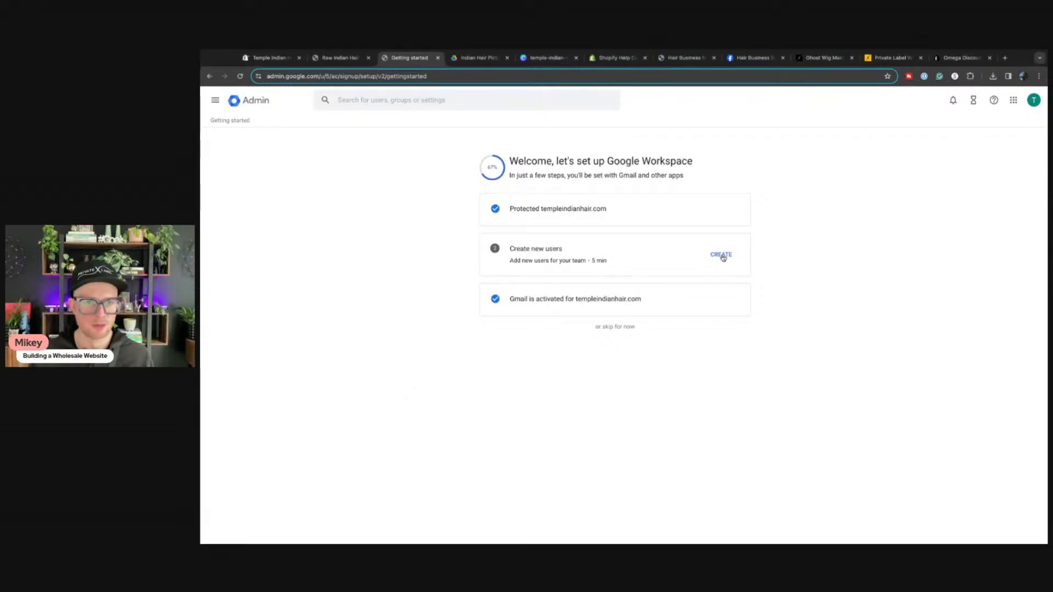
Step: Skip the remaining Workspace setup, review the Discover recommendations, and check the signed-in Google account
click(621, 329)
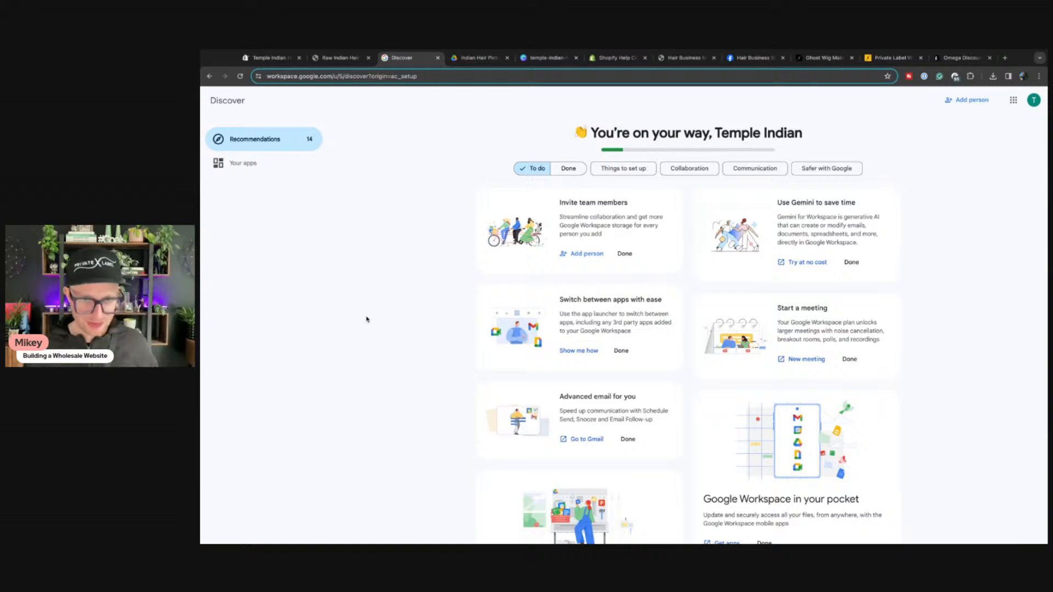
scroll(531, 309, down, 6)
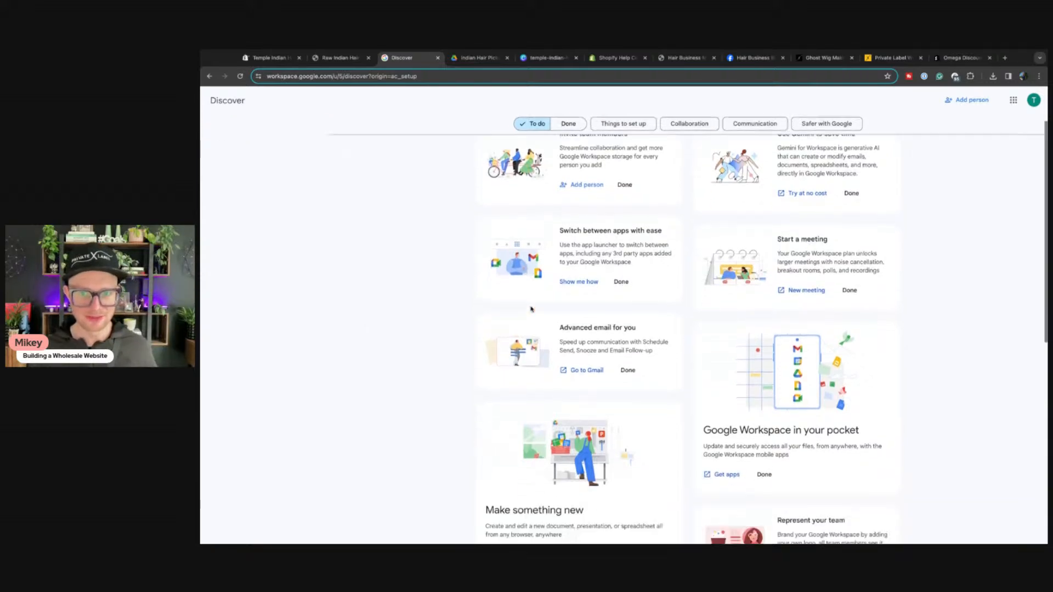
scroll(521, 311, down, 2)
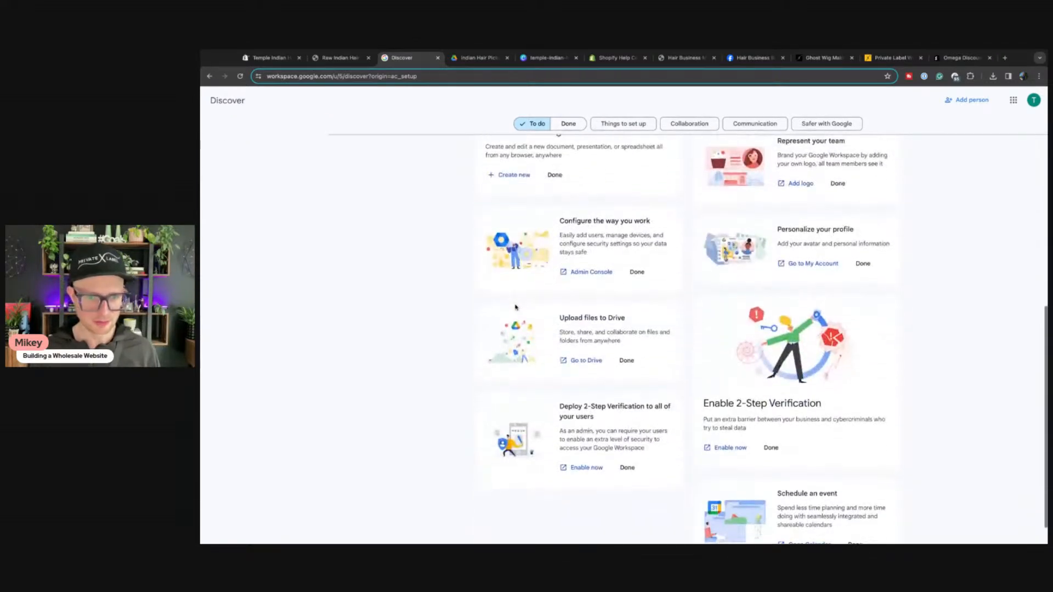
scroll(662, 363, up, 8)
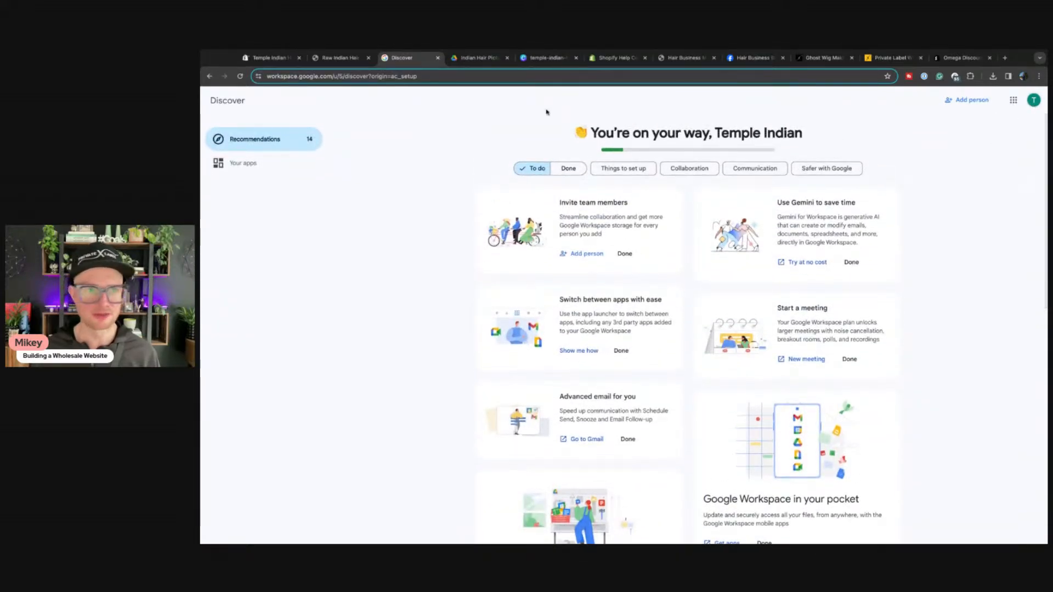
click(1035, 102)
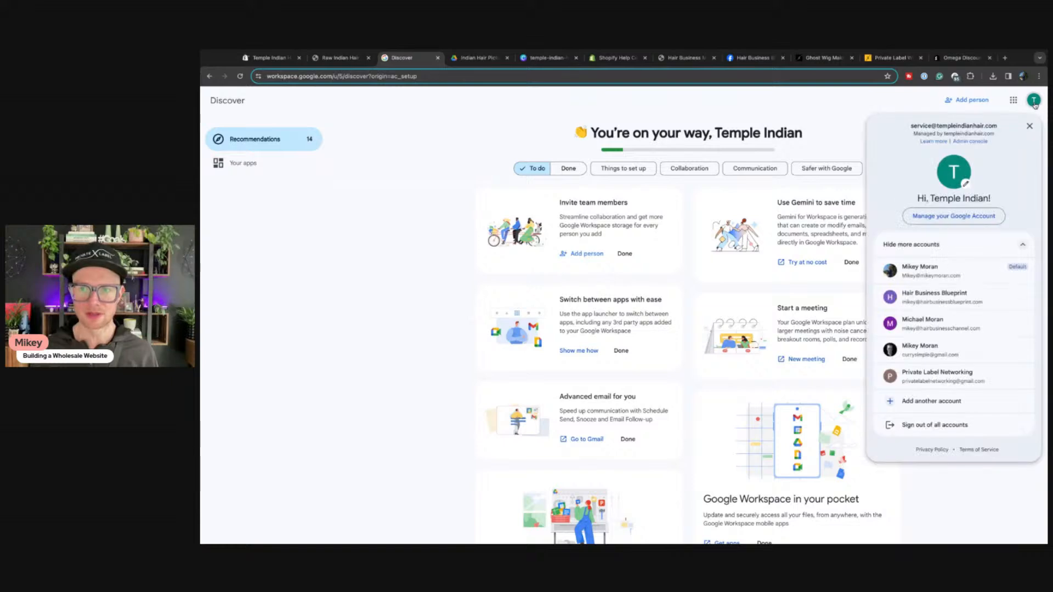
click(1035, 102)
Step: Replace the Store details profile email with the store's own domain service address and save
click(269, 58)
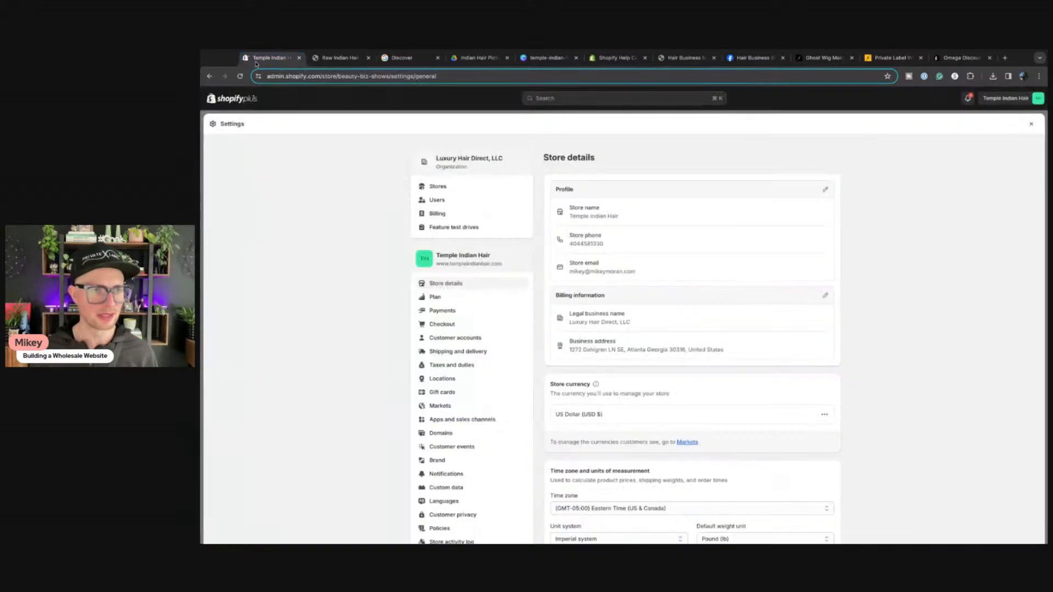
click(826, 190)
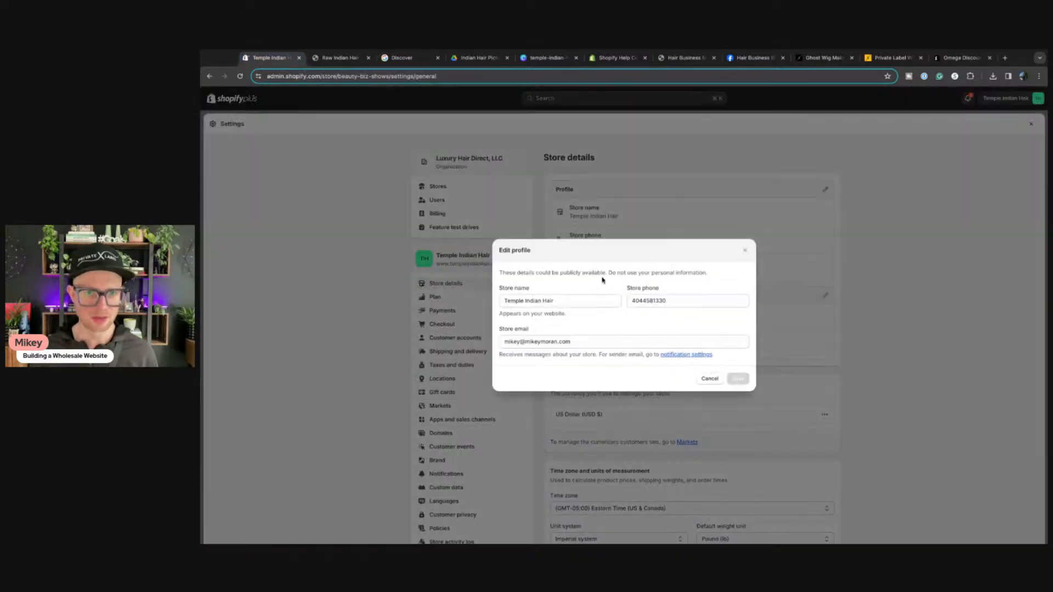
click(560, 344)
key(ctrl+a)
text(s)
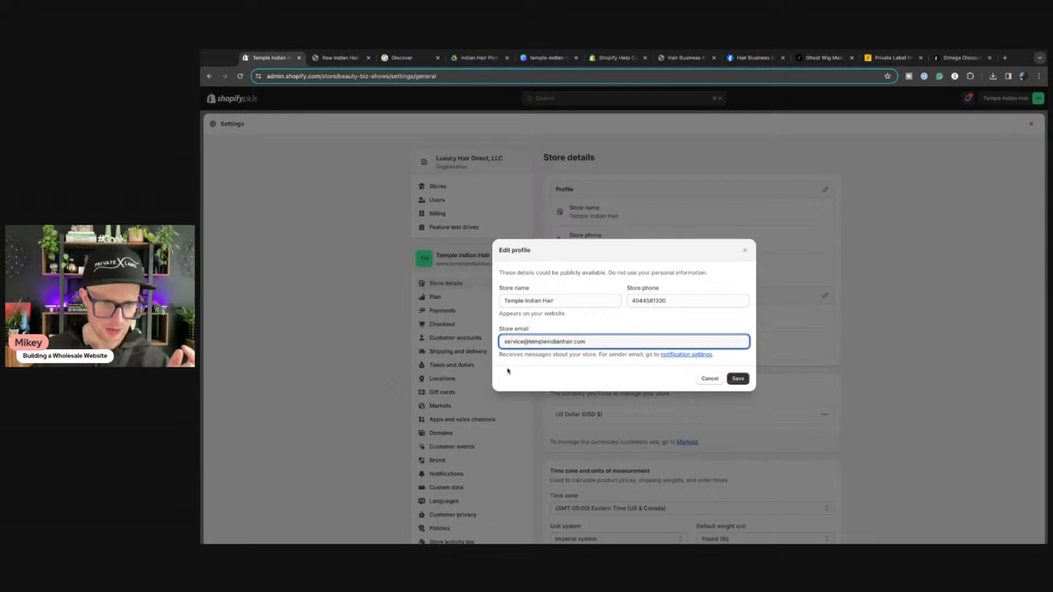
click(740, 380)
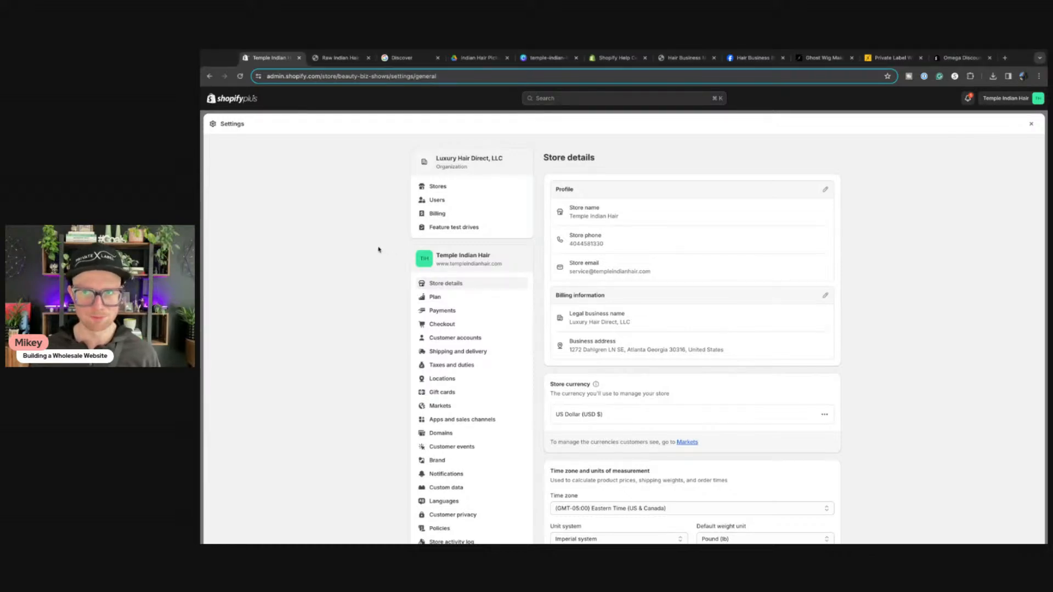
scroll(723, 337, down, 3)
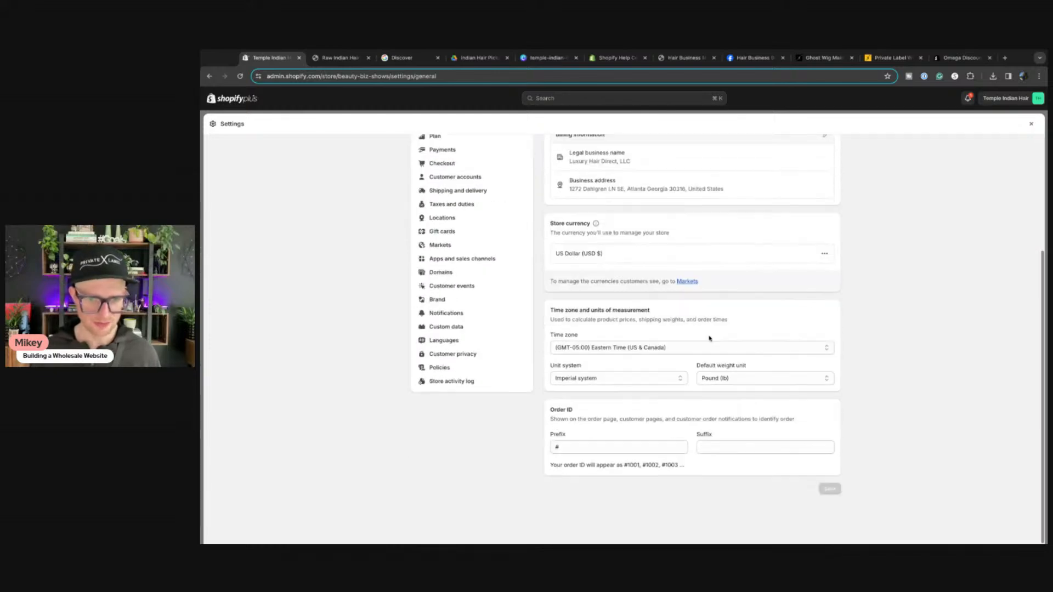
scroll(706, 336, up, 3)
Step: Close Settings and browse the Smile: Loyalty & Rewards app listing from Apps
click(1031, 124)
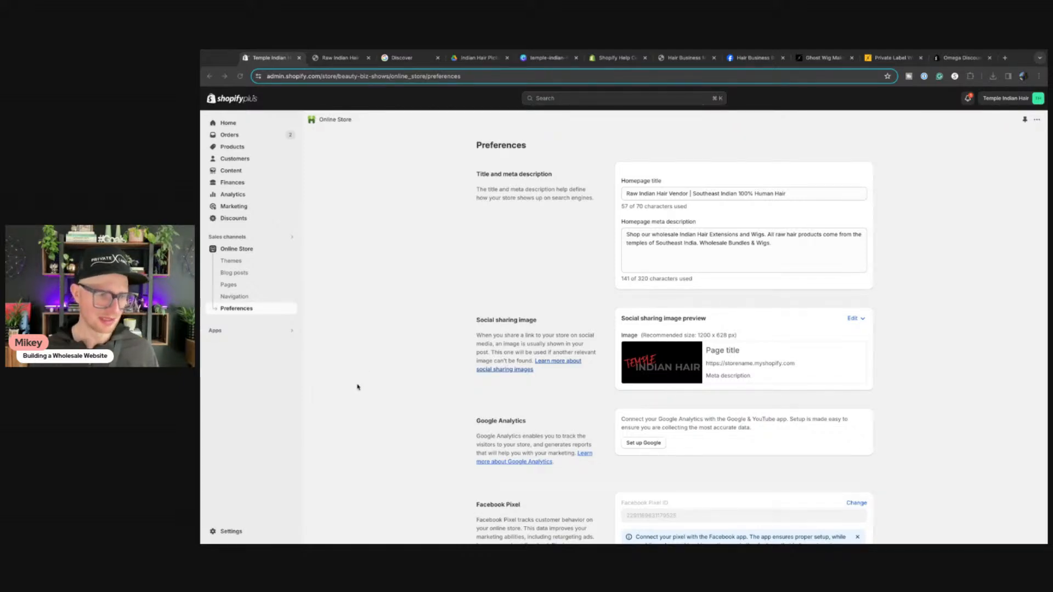
click(232, 532)
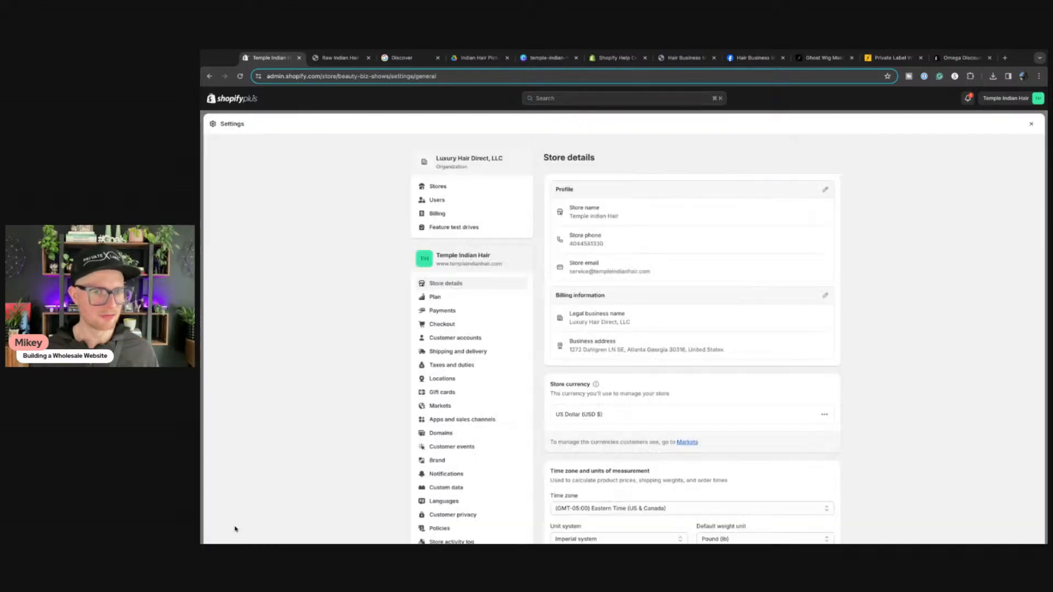
click(1031, 126)
click(231, 332)
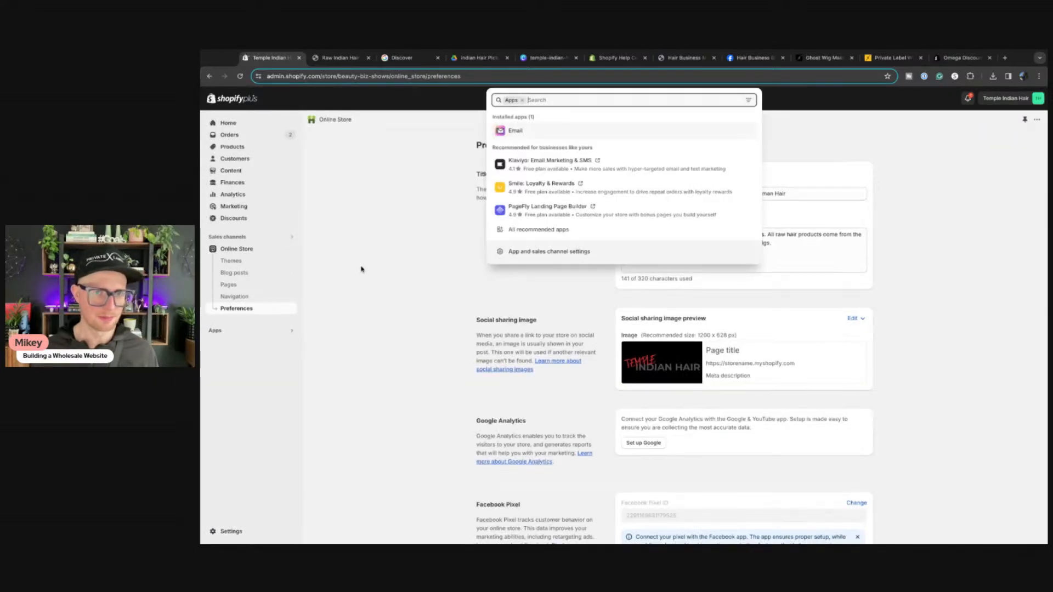
click(559, 192)
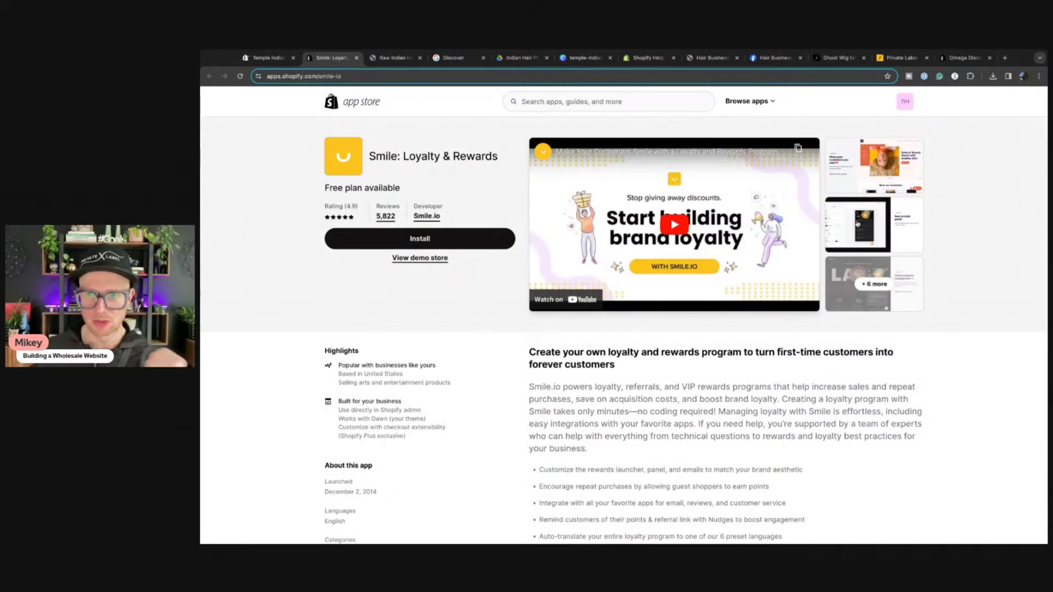
scroll(648, 335, down, 8)
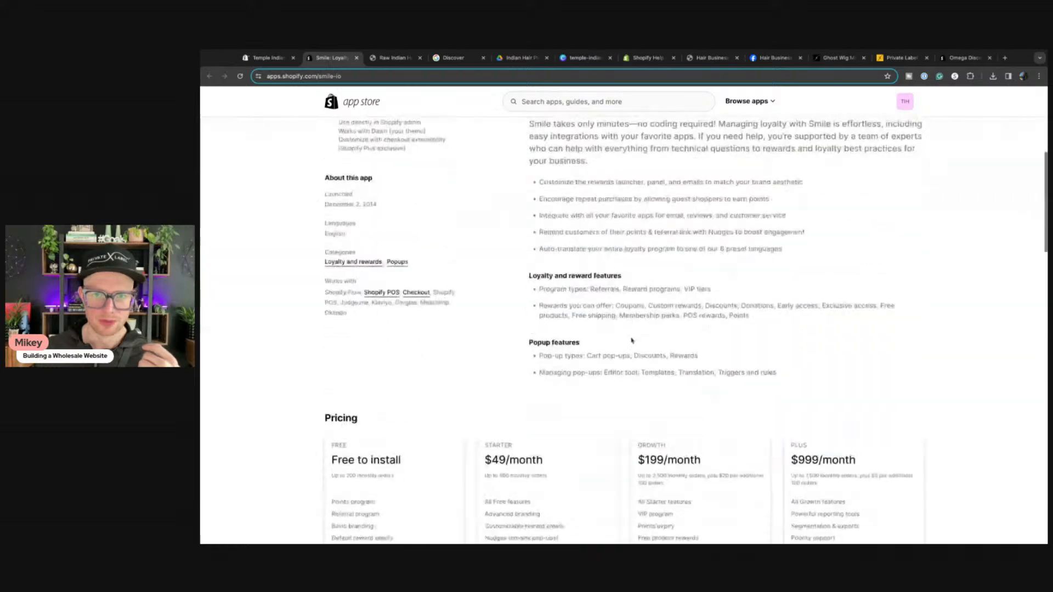
scroll(623, 332, up, 8)
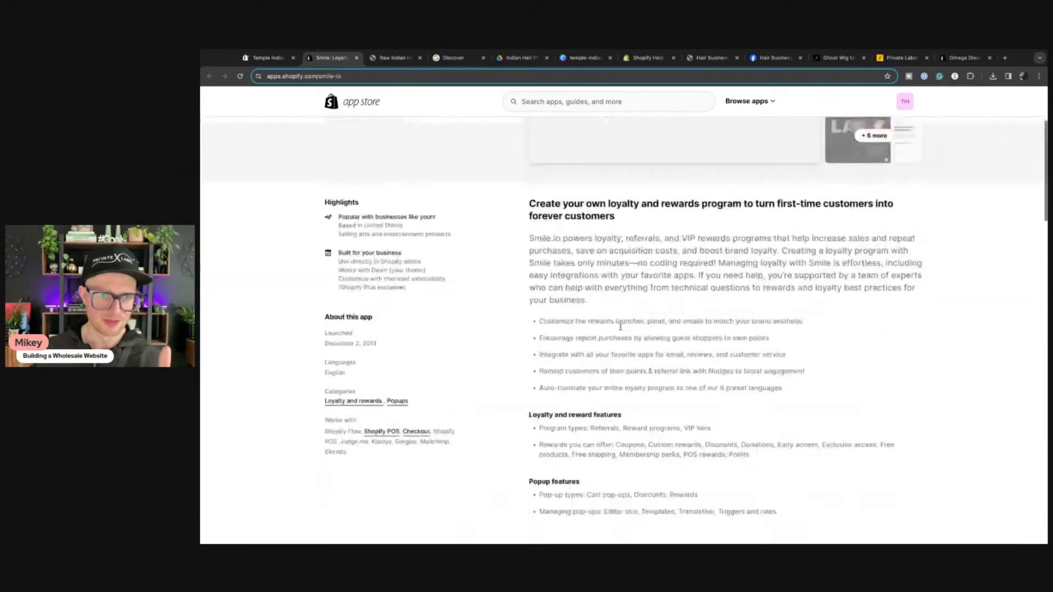
click(357, 57)
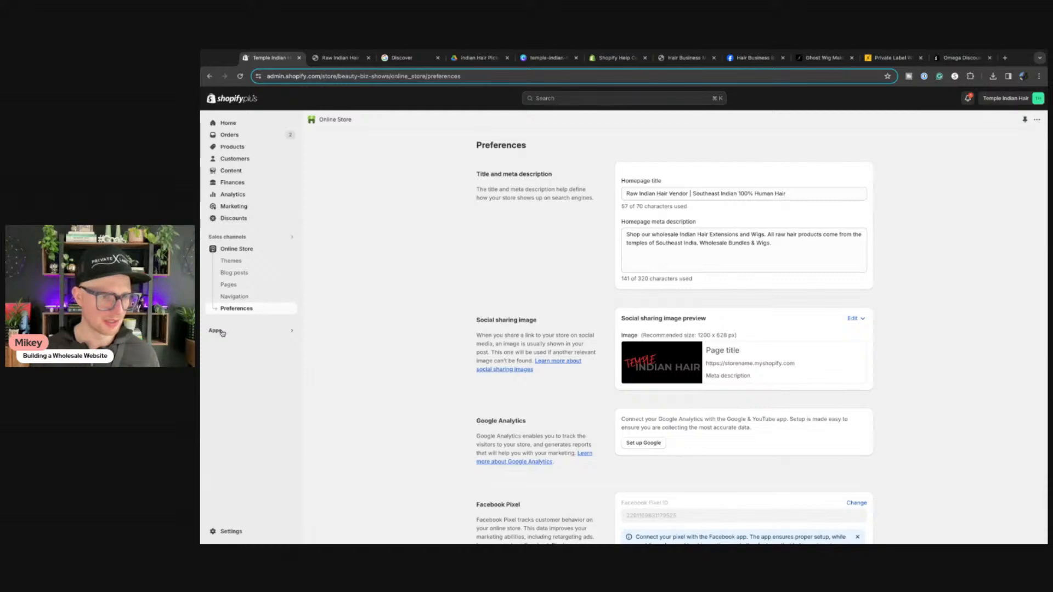
Step: Search apps for 'judge' and open the Judge.me Product Reviews listing with its pricing
click(222, 332)
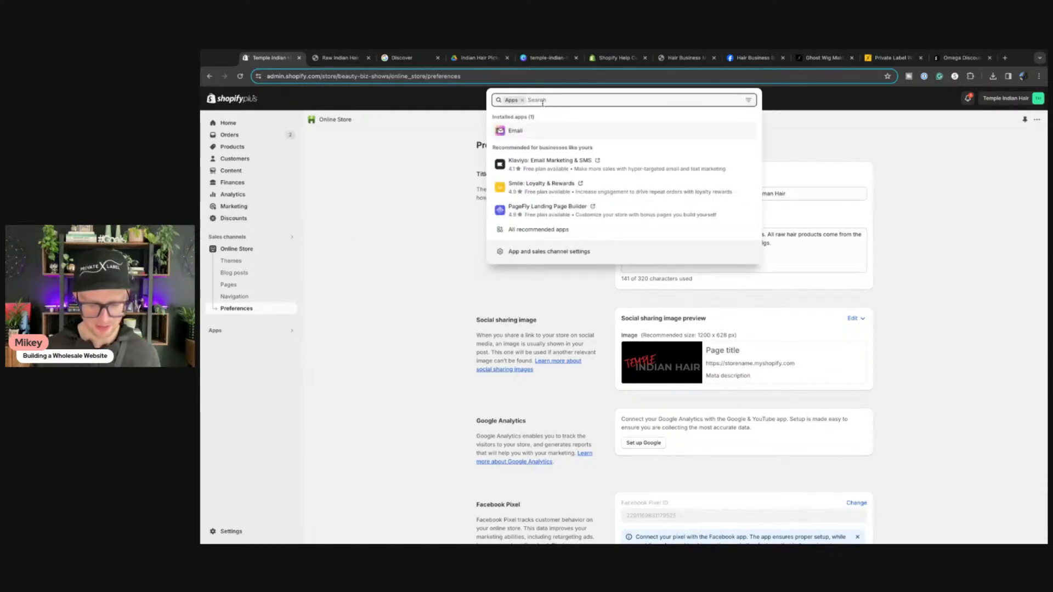
text(l)
text(udge)
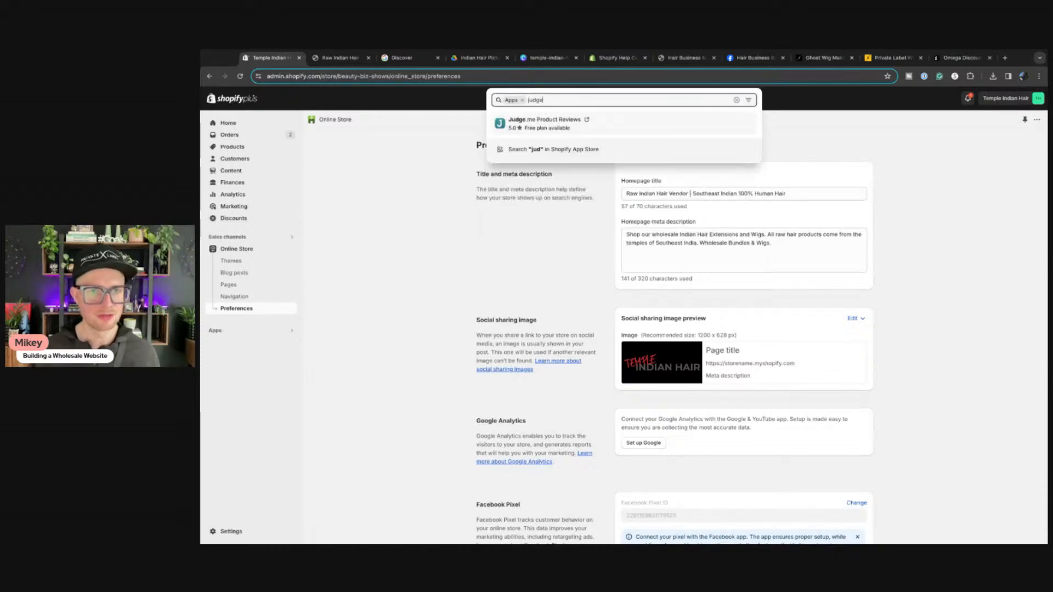
click(543, 122)
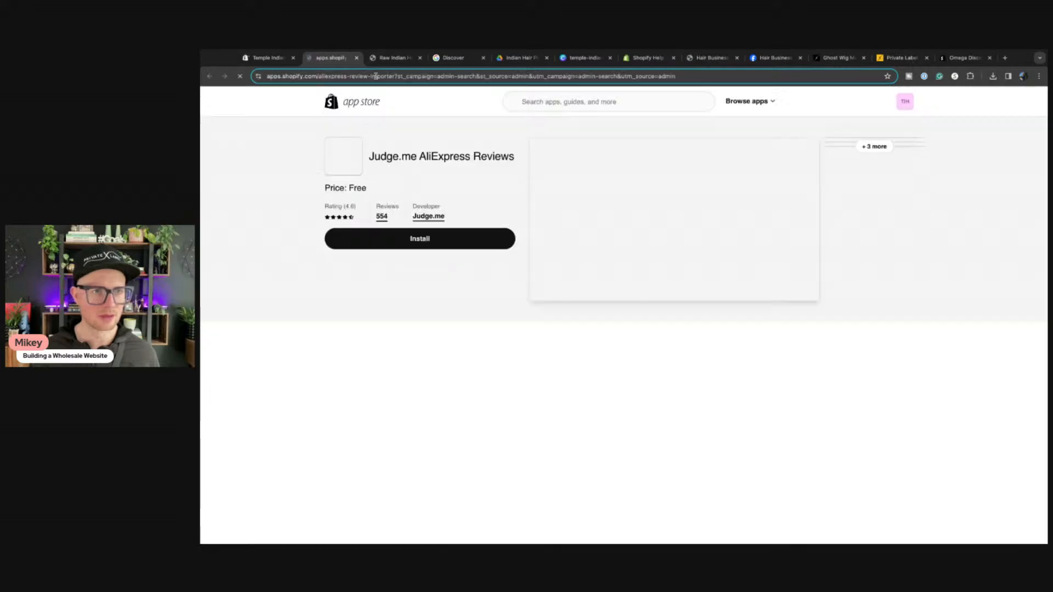
click(357, 58)
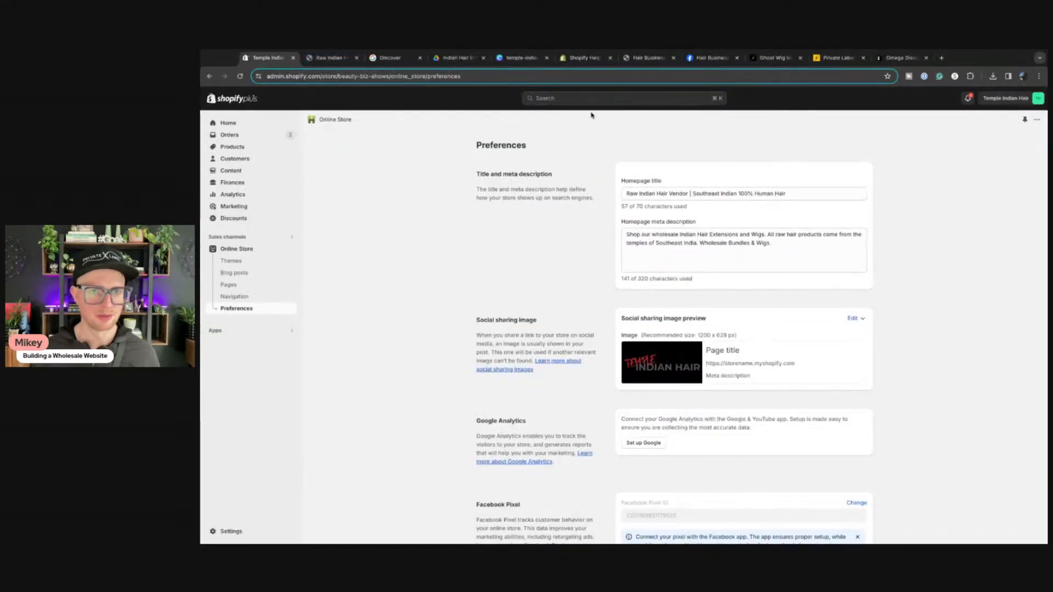
click(214, 330)
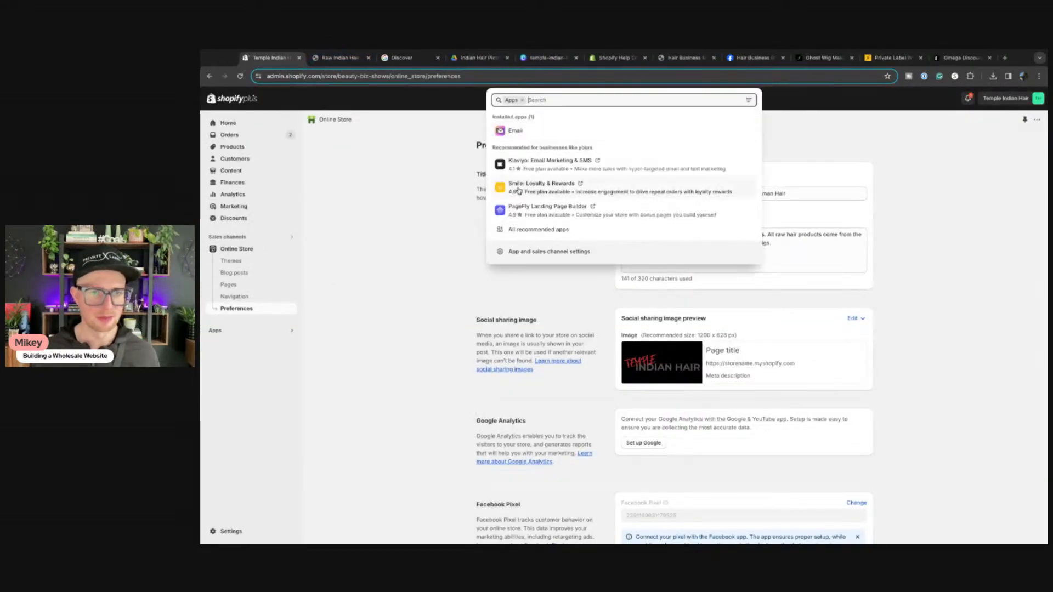
text(judge)
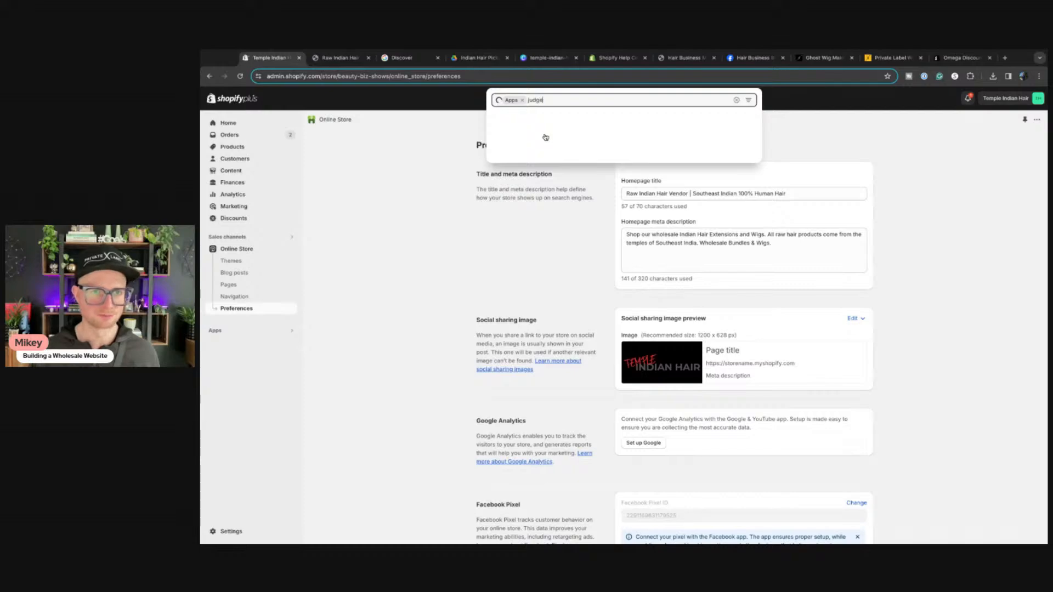
click(551, 151)
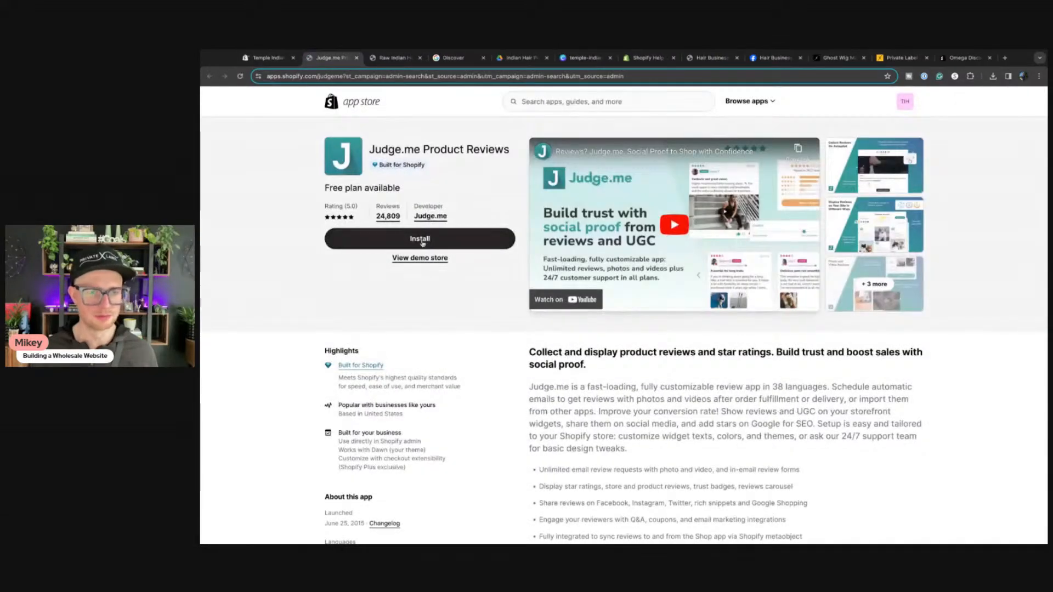
scroll(494, 236, down, 10)
scroll(547, 230, up, 10)
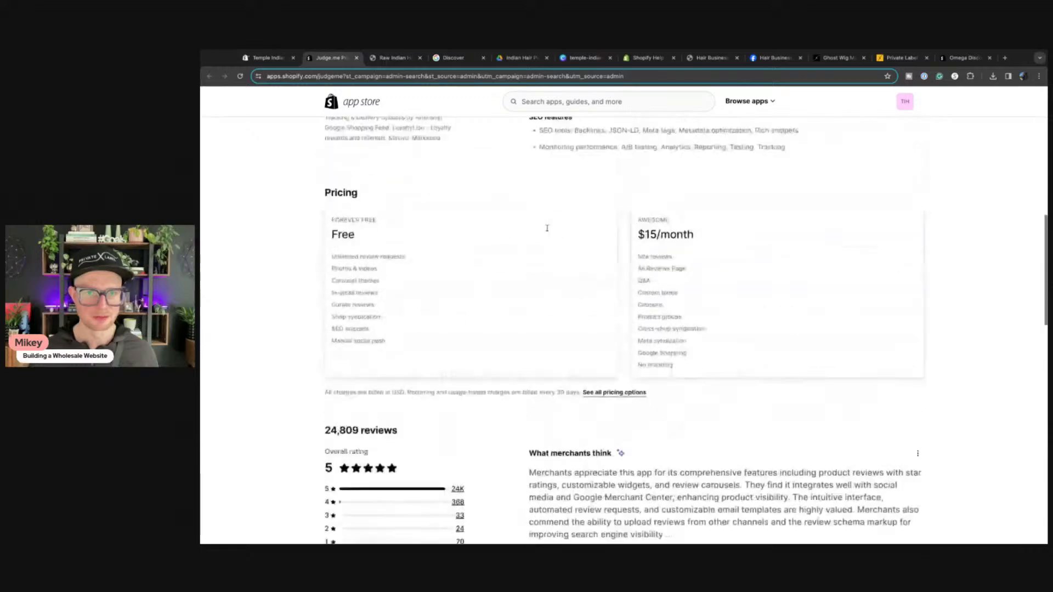
Step: Install Judge.me Product Reviews, approve its access, and save the theme with its app embed enabled
click(397, 237)
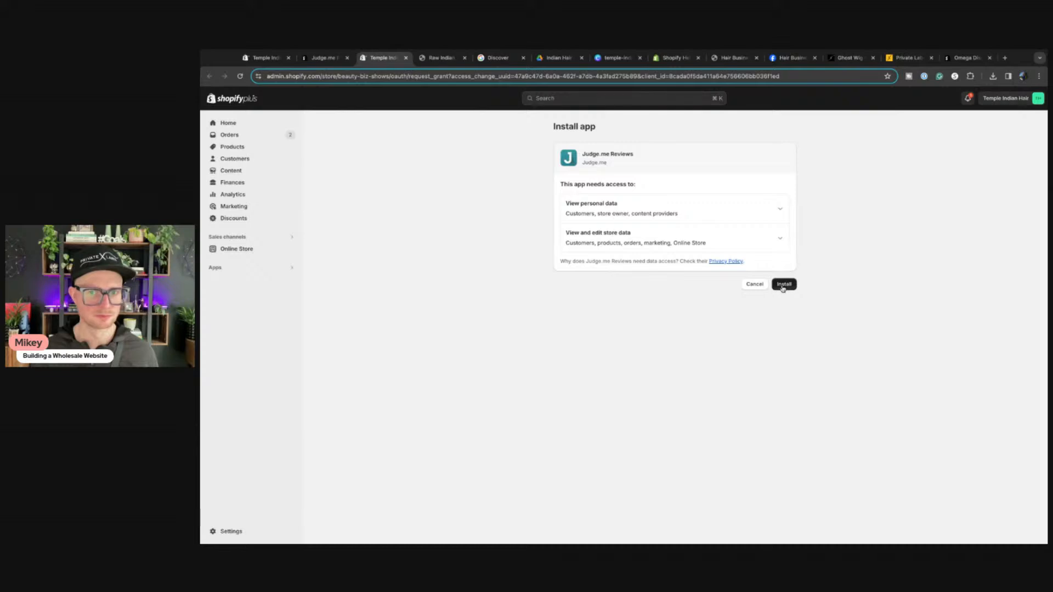
click(783, 285)
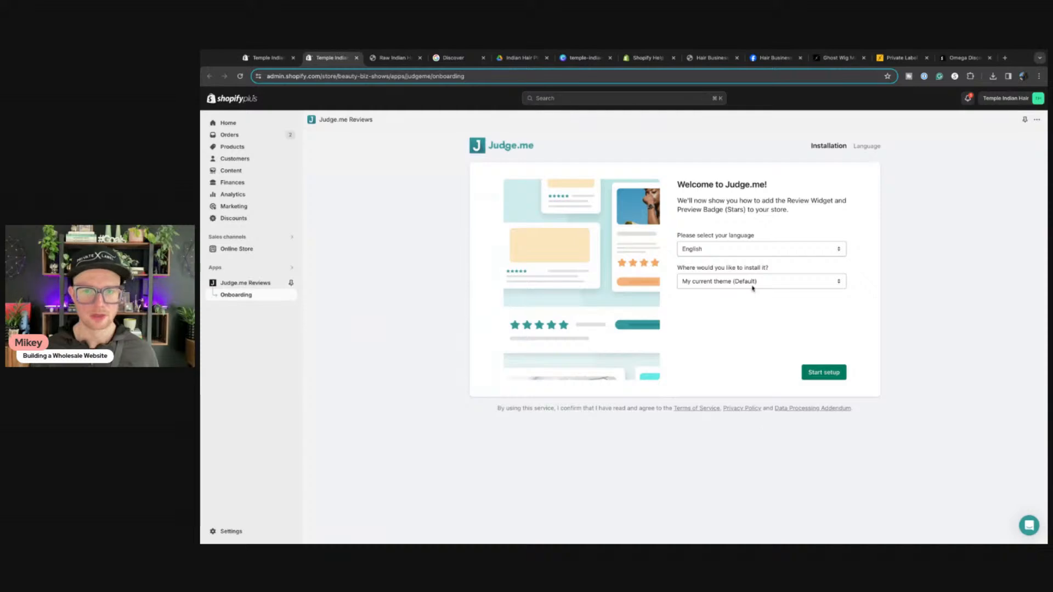
click(824, 373)
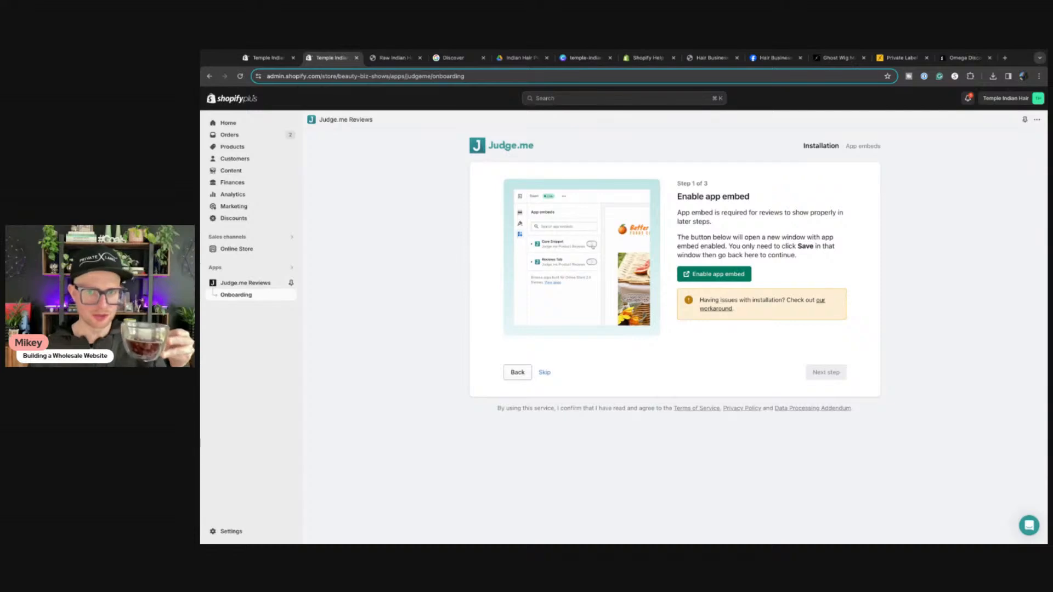
click(708, 275)
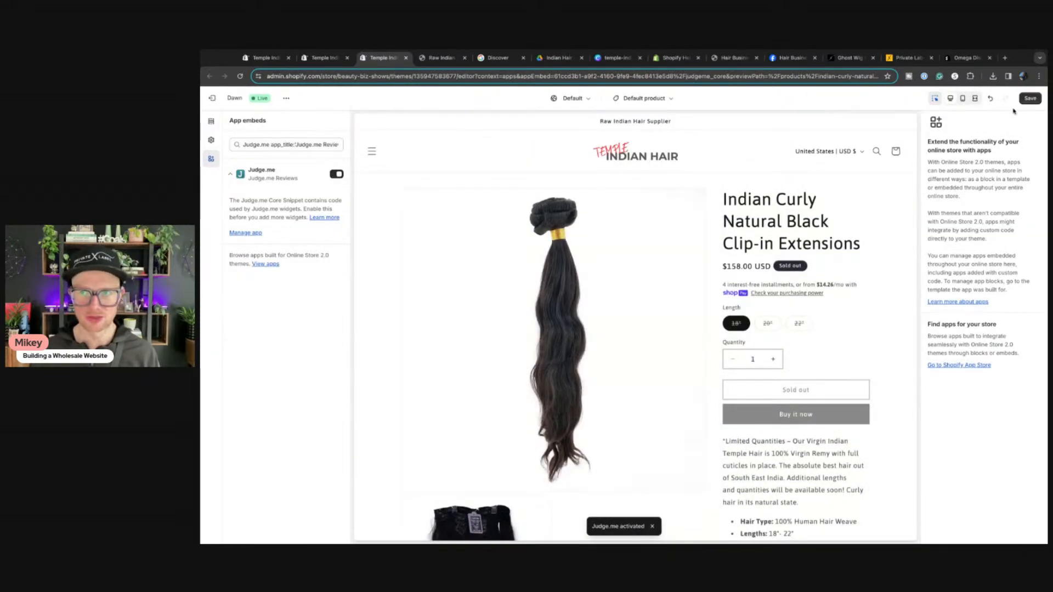
click(1031, 98)
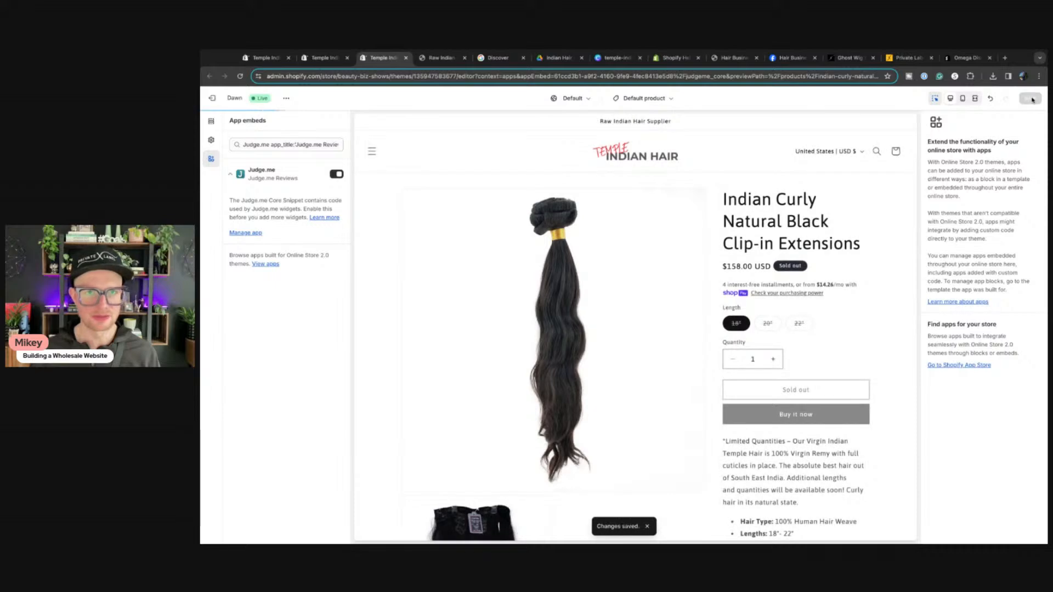
click(329, 61)
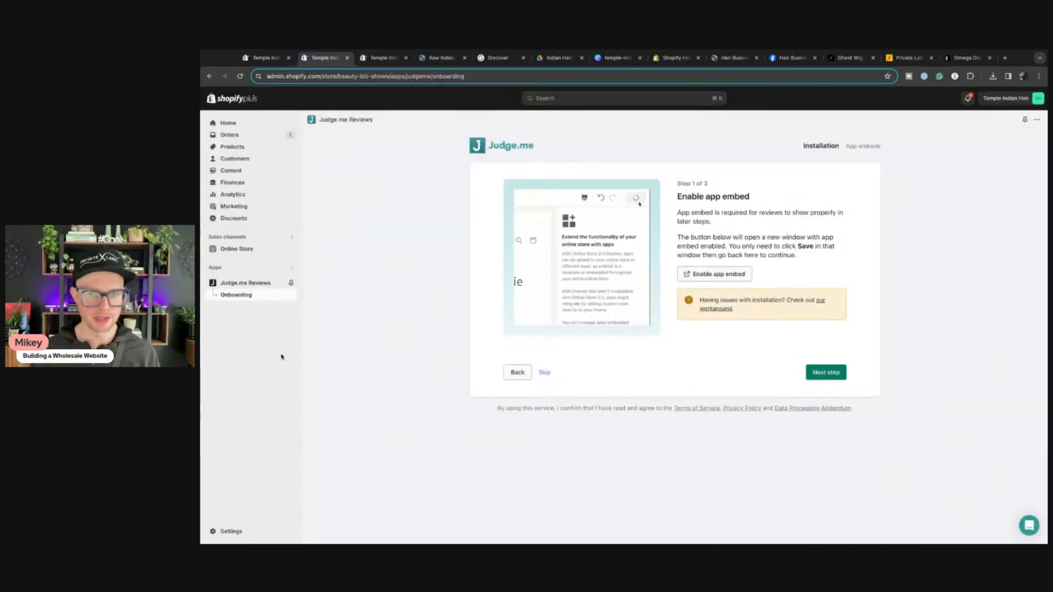
Step: Add and save the Judge.me Review Widget in the product template, then advance to Preview Badge
click(824, 373)
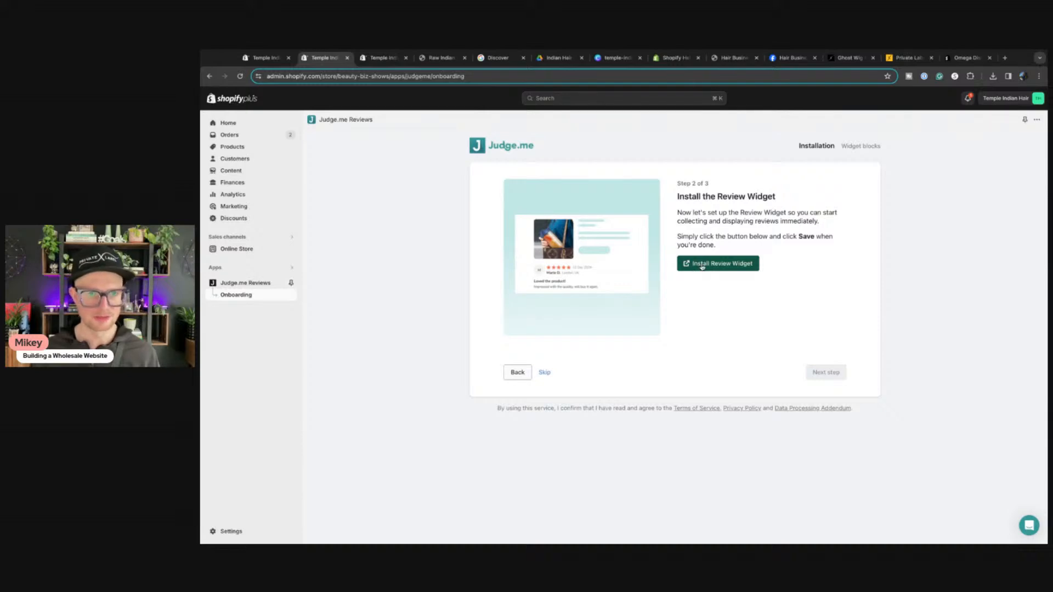
click(702, 266)
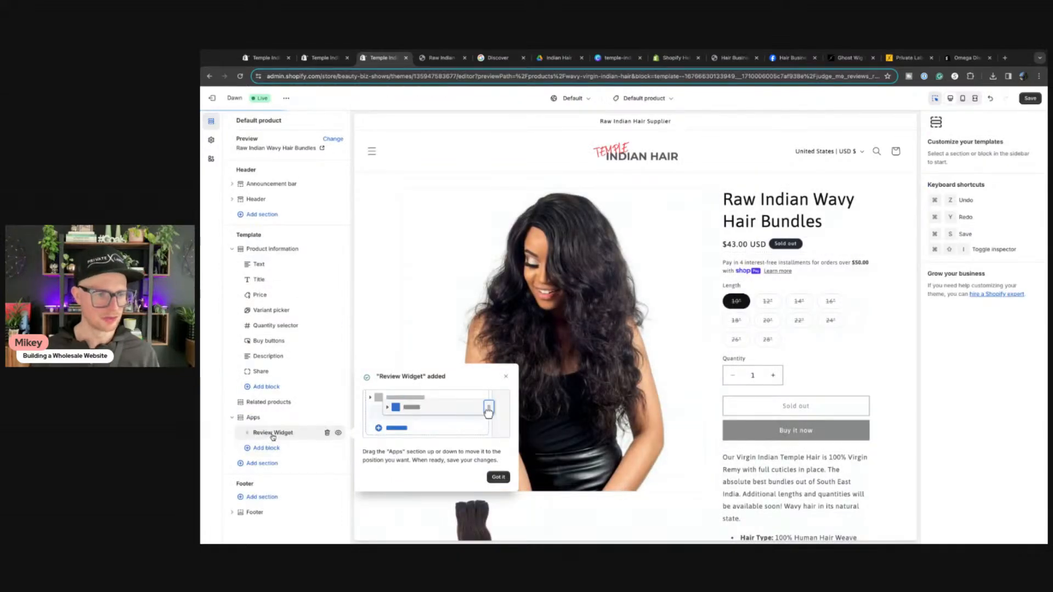
click(273, 433)
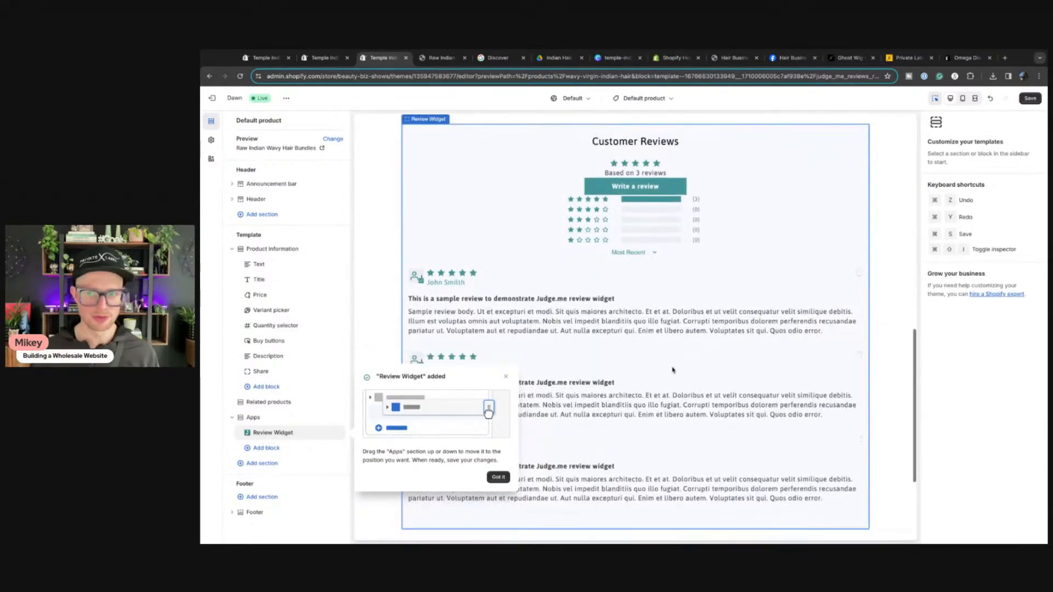
scroll(673, 370, down, 3)
scroll(672, 372, up, 8)
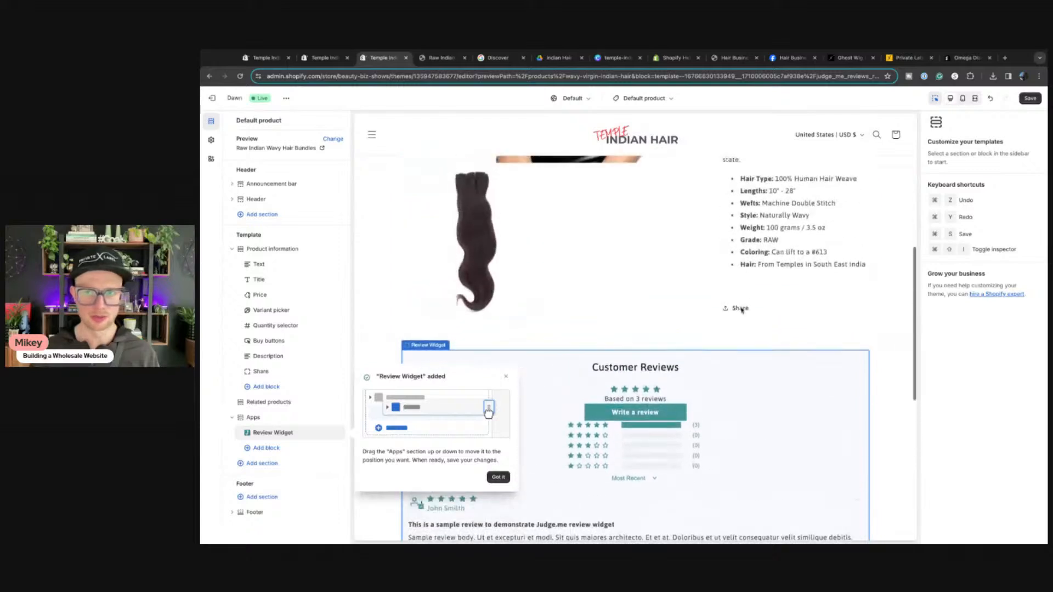
scroll(742, 311, up, 1)
click(1032, 99)
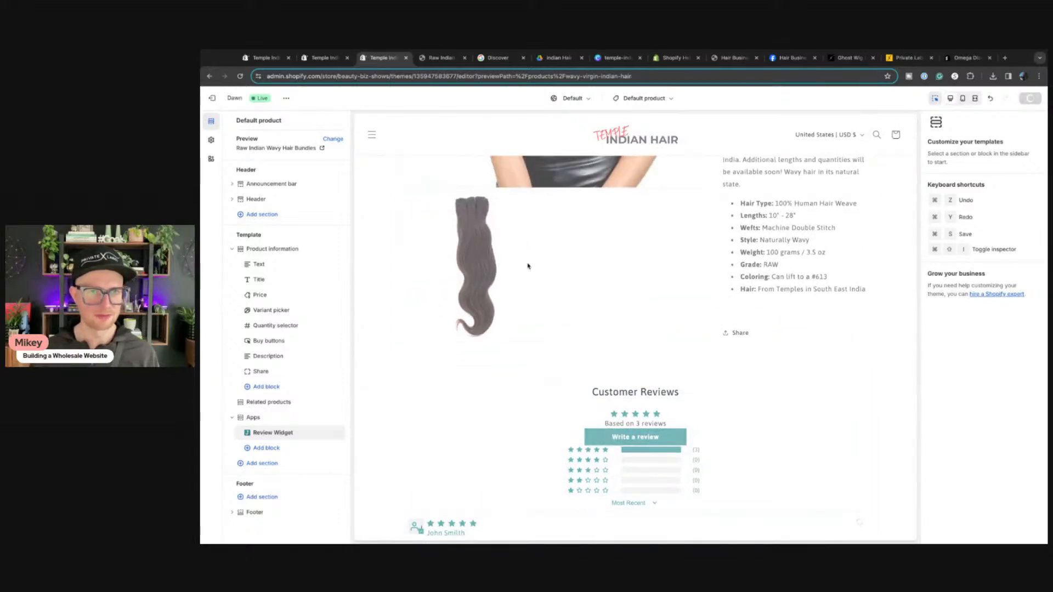
click(317, 58)
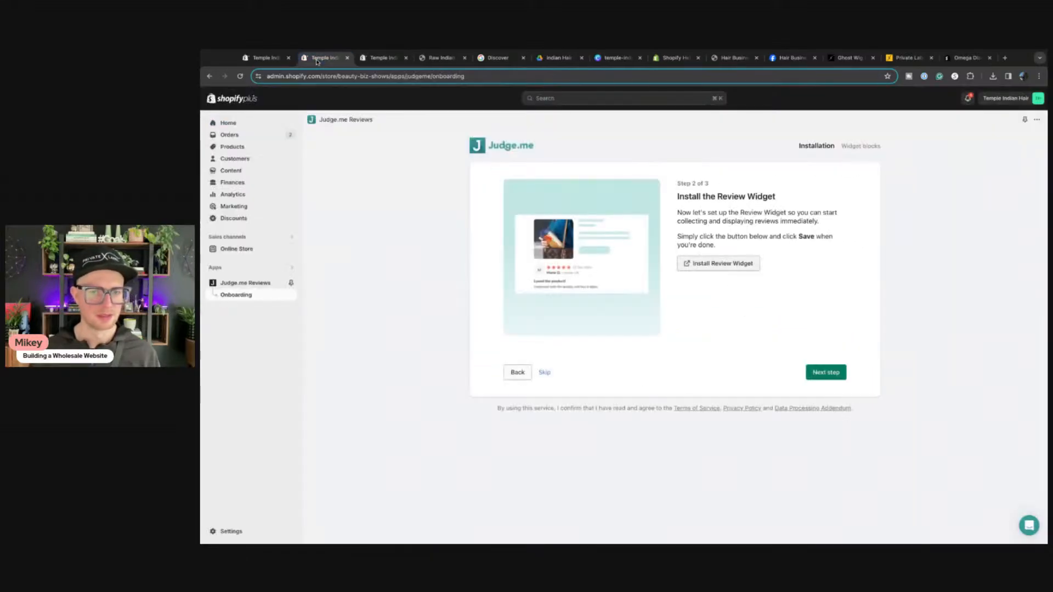
click(821, 374)
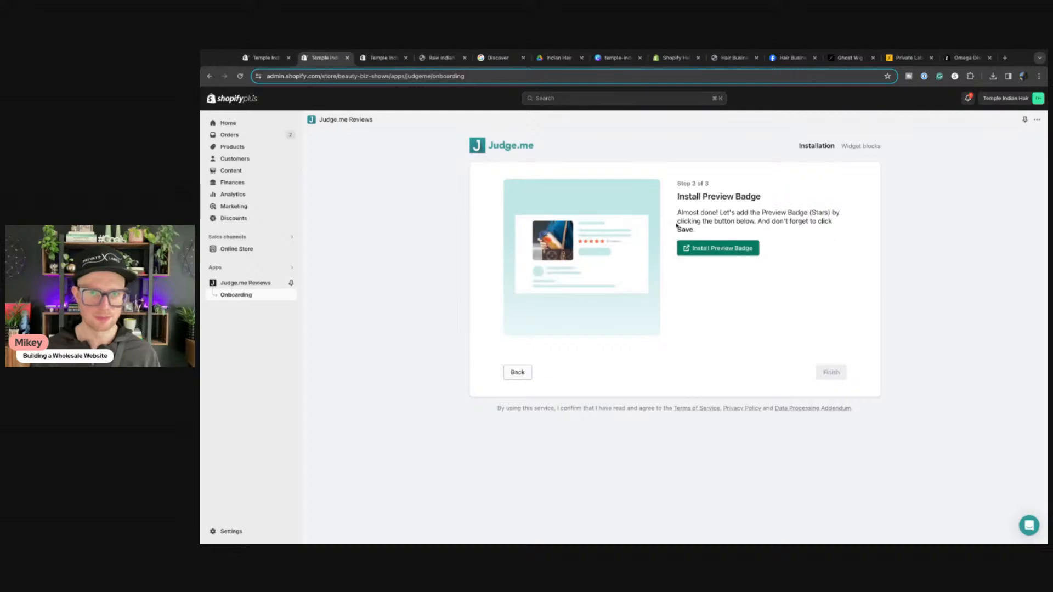
Step: Add Judge.me Star Ratings to the product template, placed below the Title and above the Price
click(713, 248)
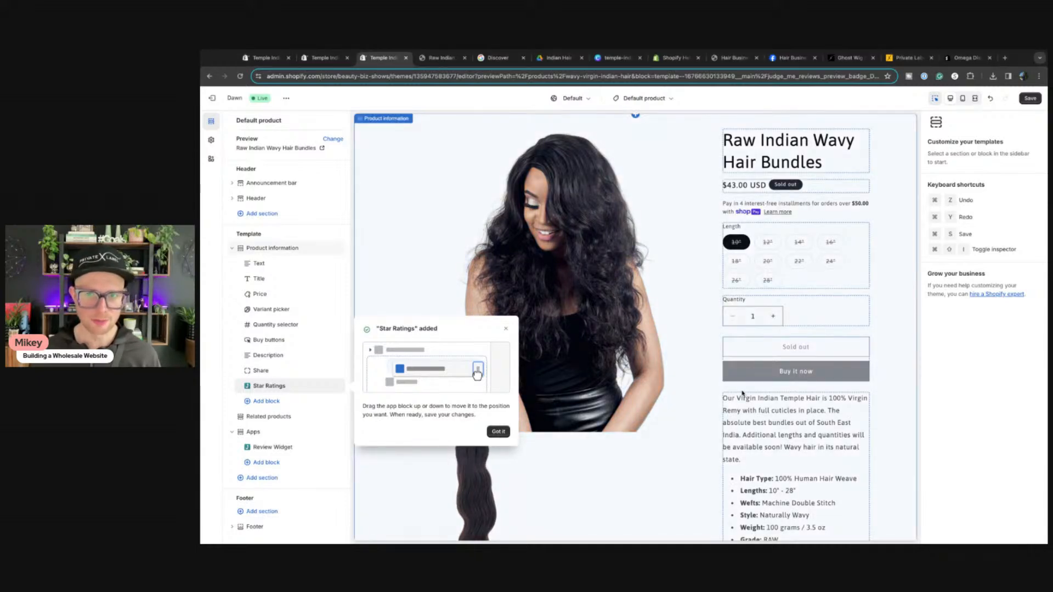
click(270, 387)
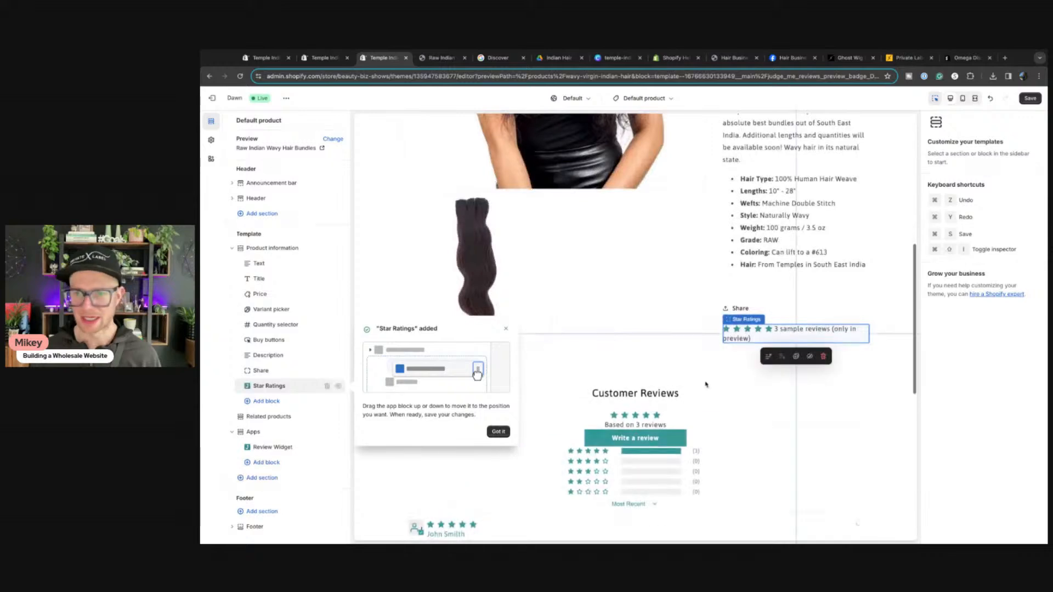
scroll(735, 384, up, 2)
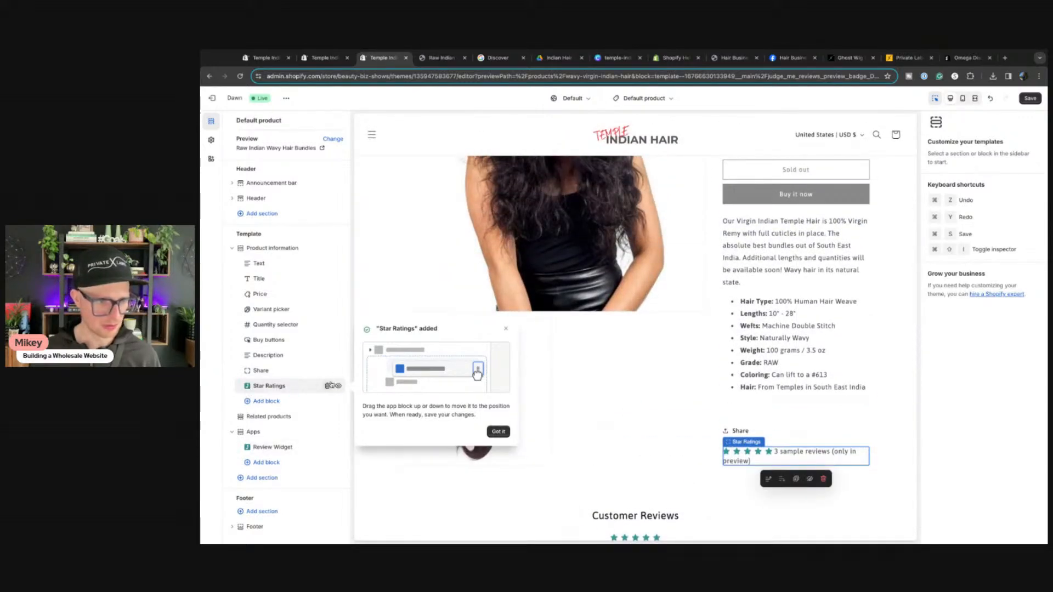
drag(247, 388, 247, 279)
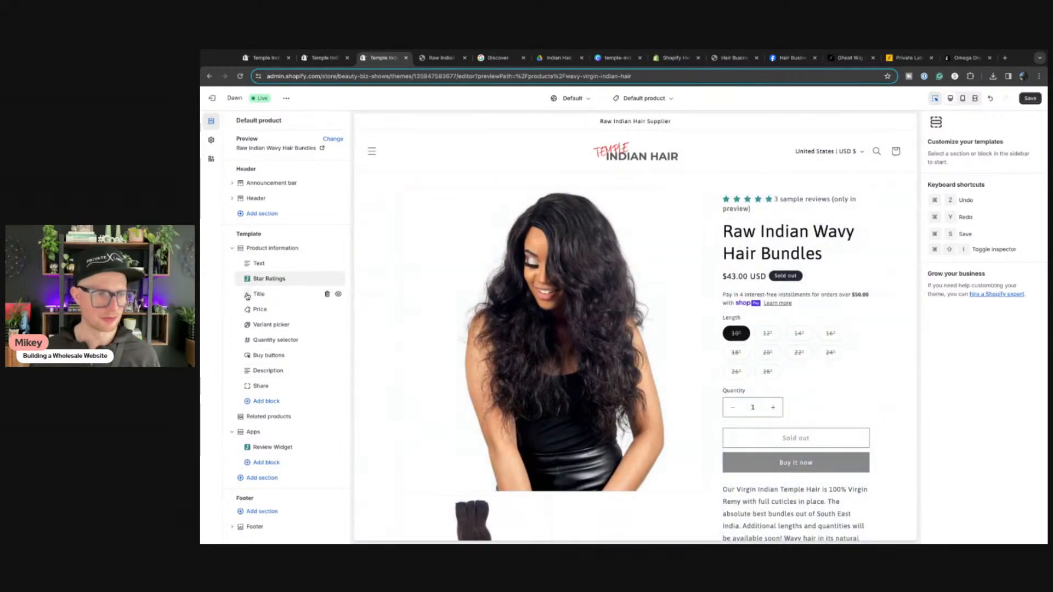
drag(247, 297, 250, 277)
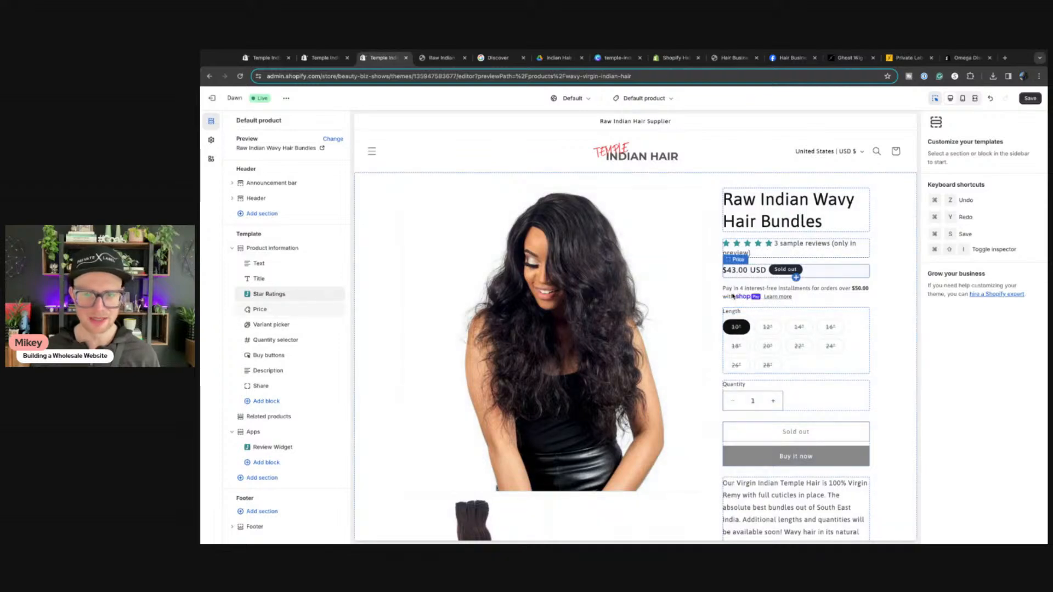
click(733, 296)
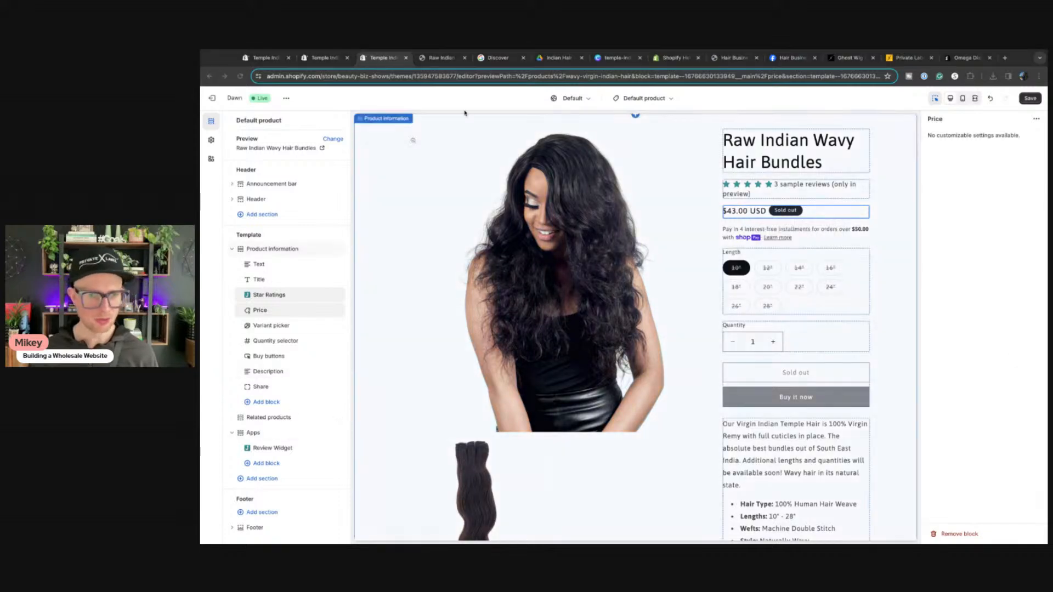
Step: Attempt to finish Judge.me onboarding and dismiss the resulting error to retry the badge
click(324, 58)
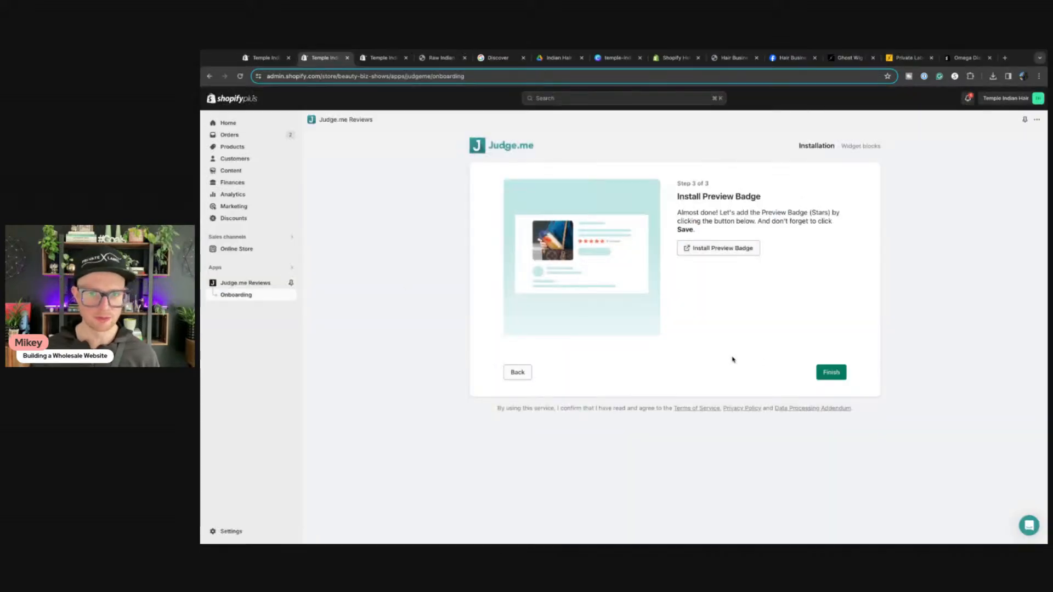
click(829, 372)
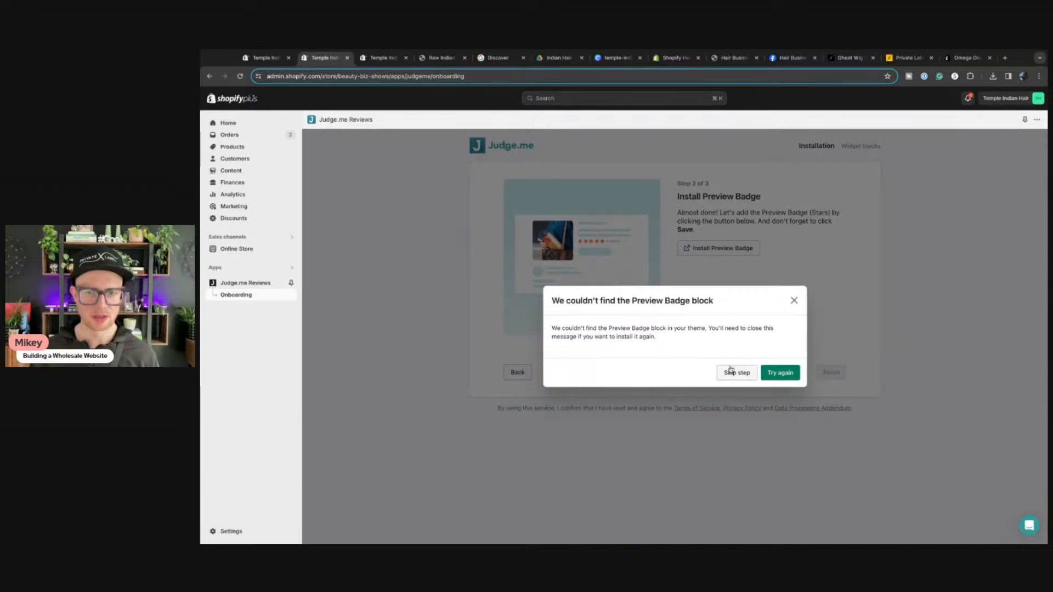
click(381, 57)
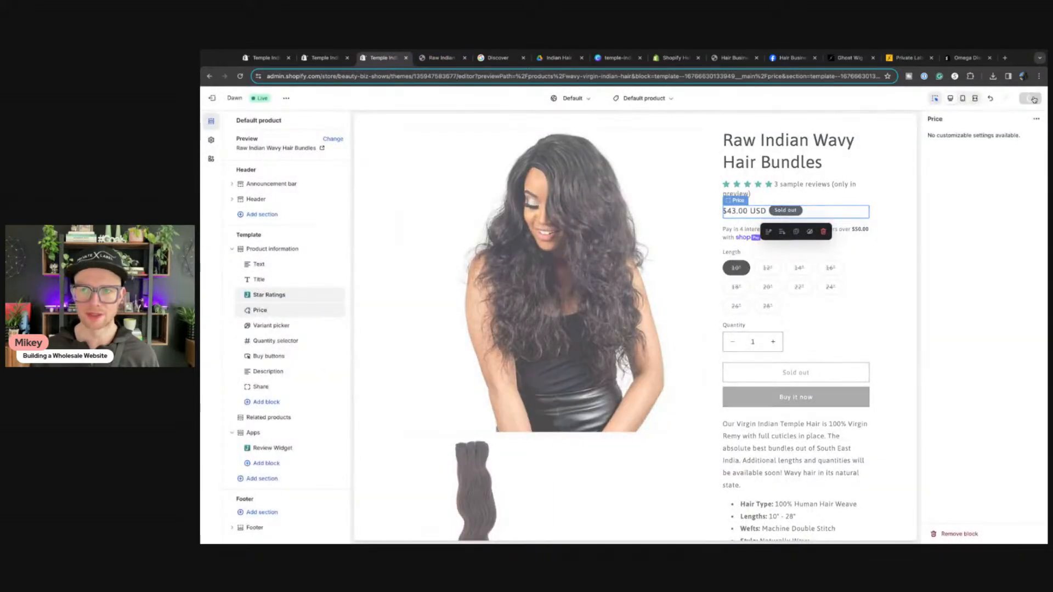
click(321, 59)
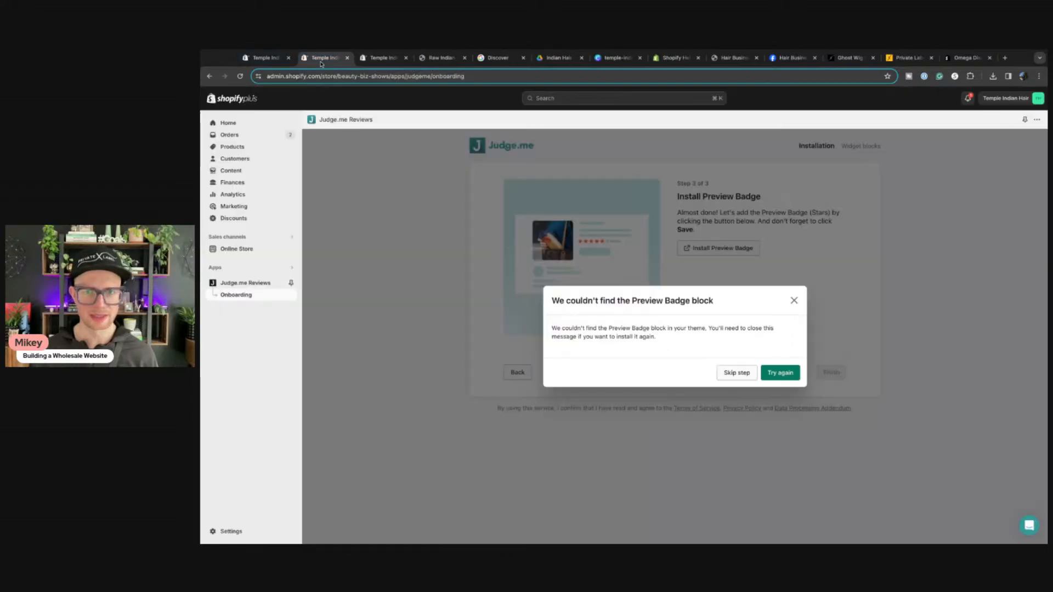
click(777, 373)
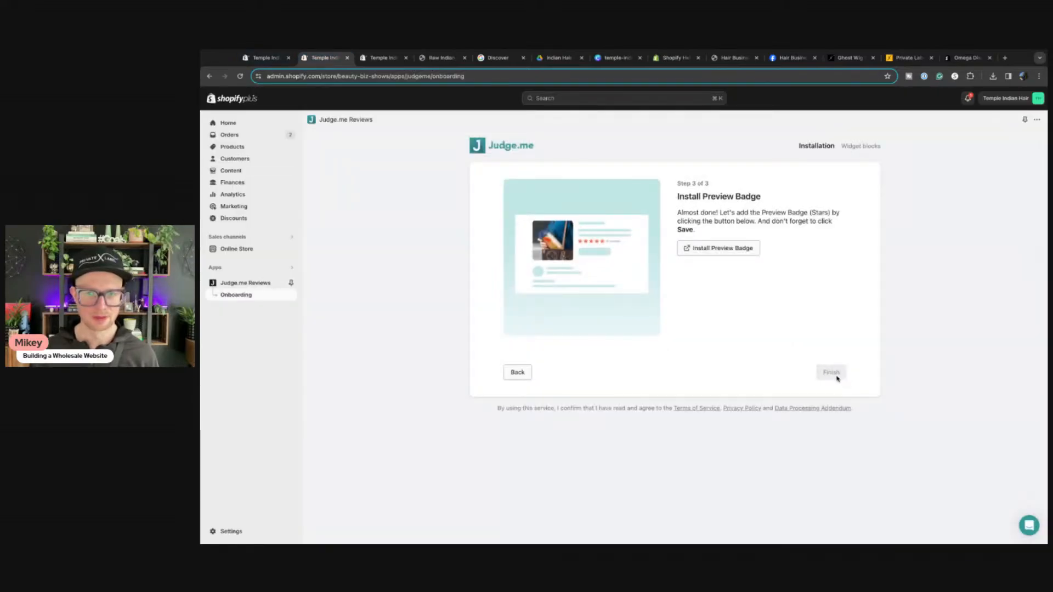
Step: Re-add the Preview Badge, remove the product template's Apps section, and finish onboarding
click(724, 251)
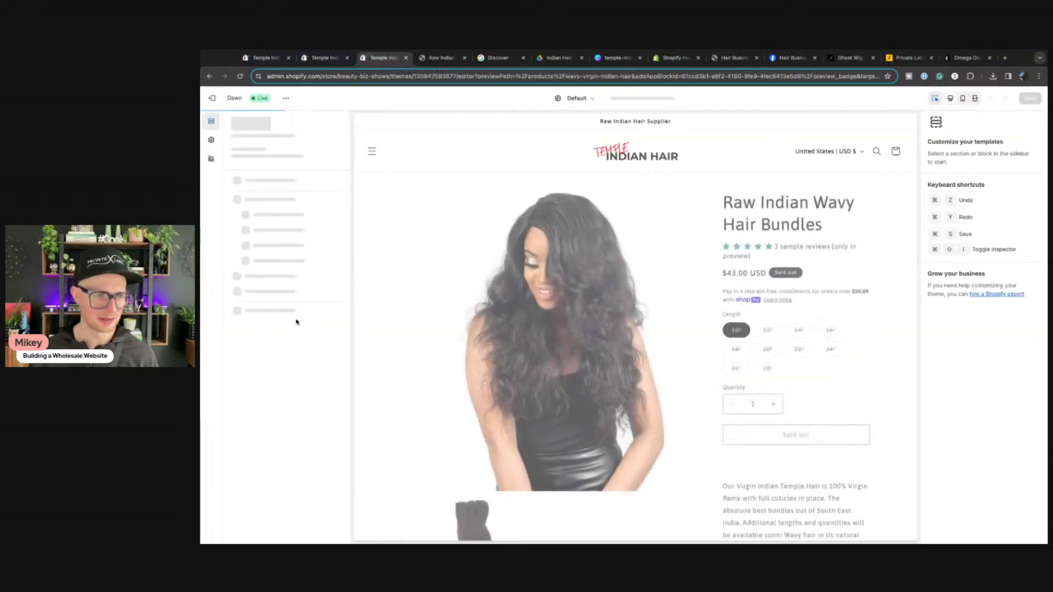
mouse_move(253, 434)
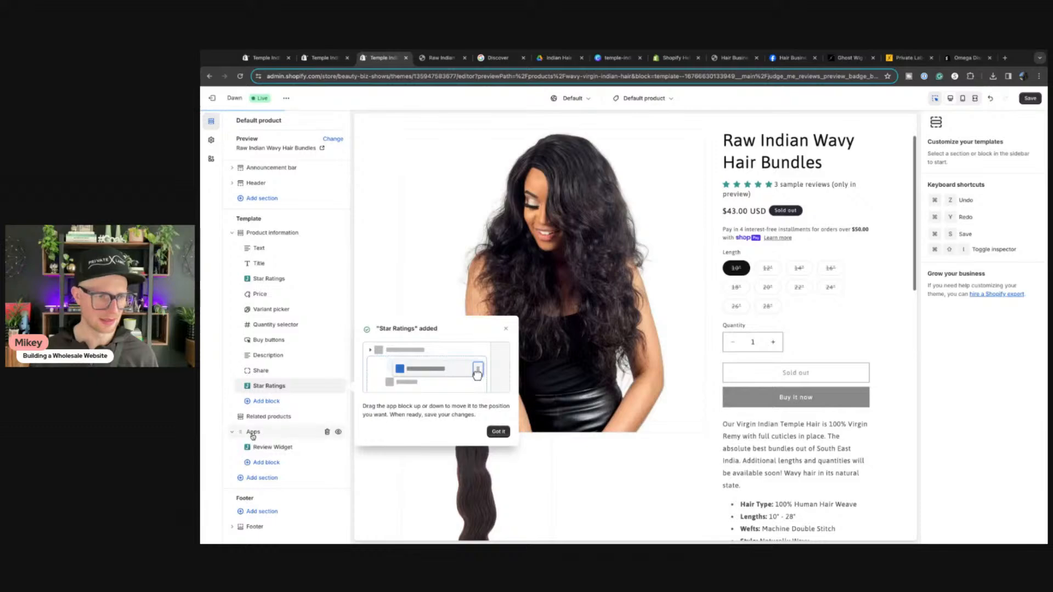
click(328, 433)
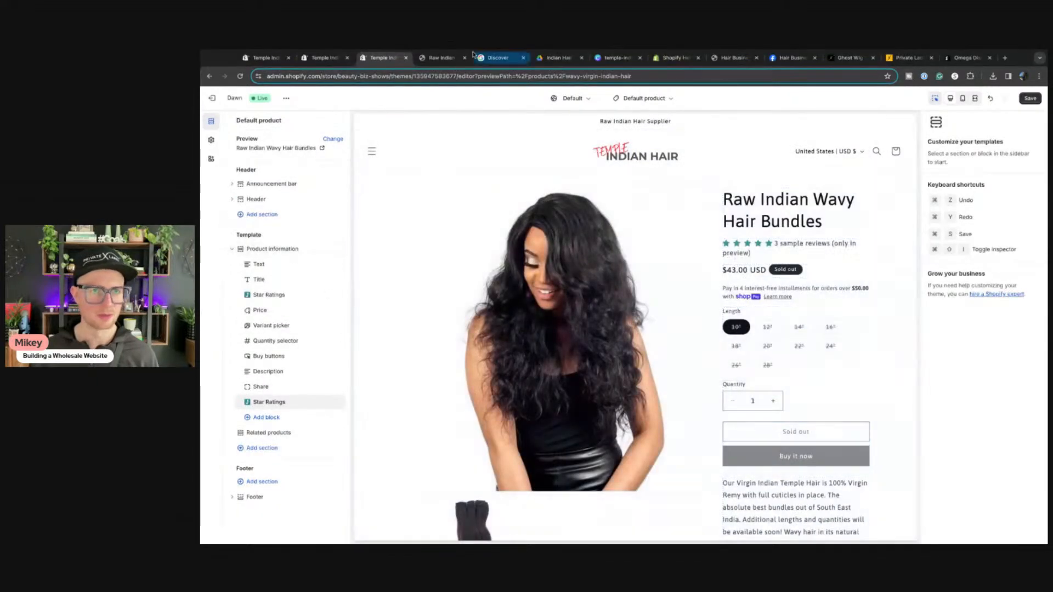
click(325, 57)
click(830, 373)
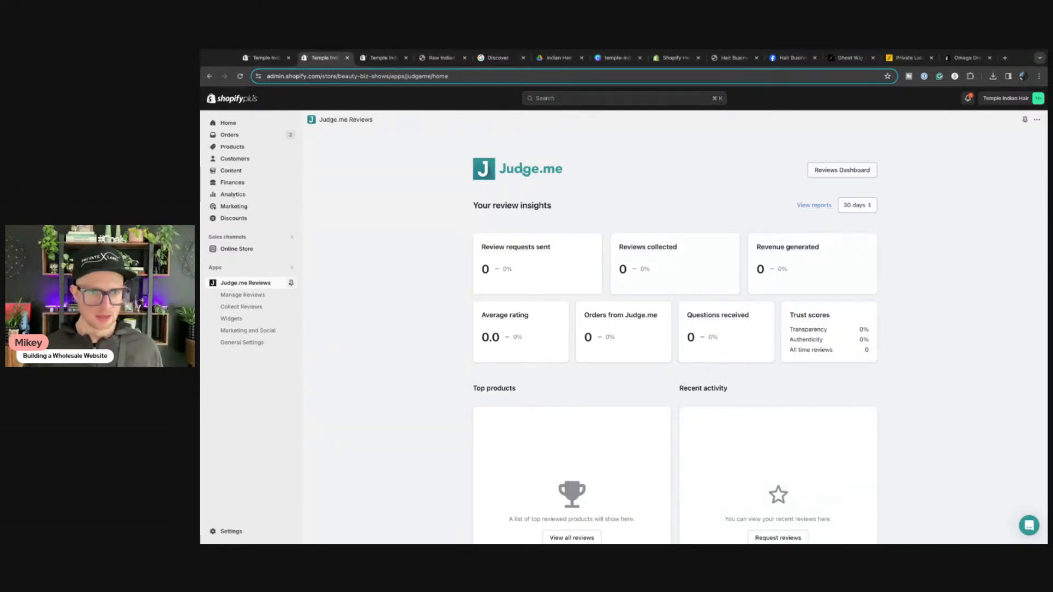
Step: Open Judge.me's review moderation settings from the reviews dashboard
click(257, 296)
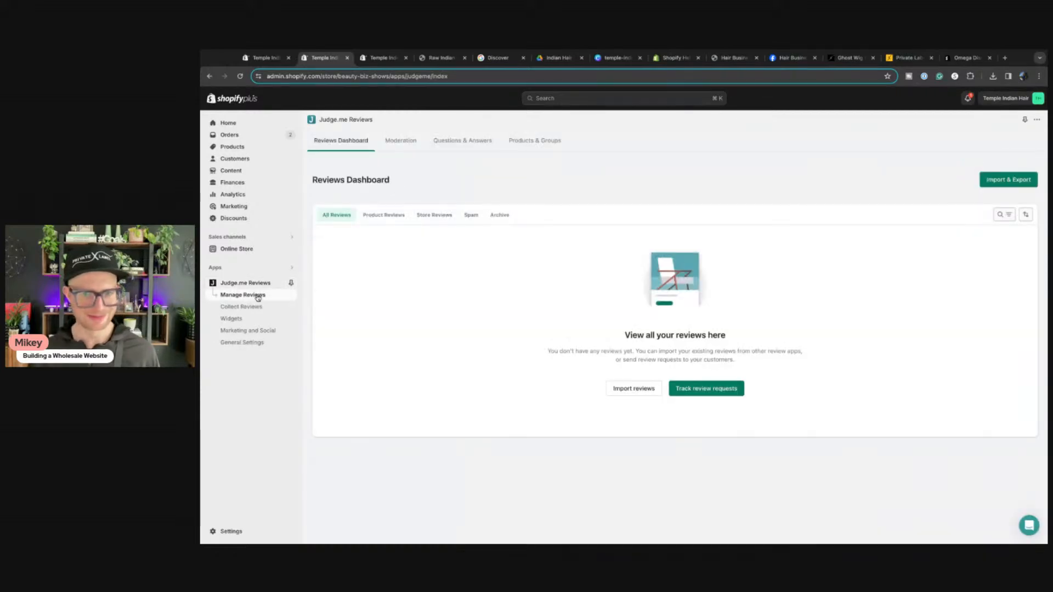
click(401, 140)
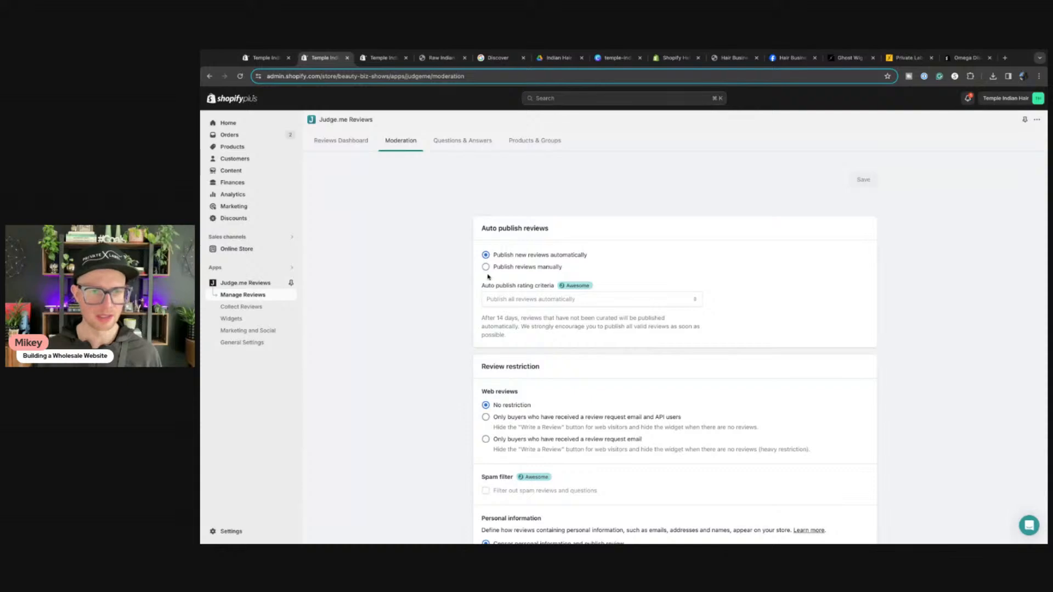
scroll(487, 301, down, 3)
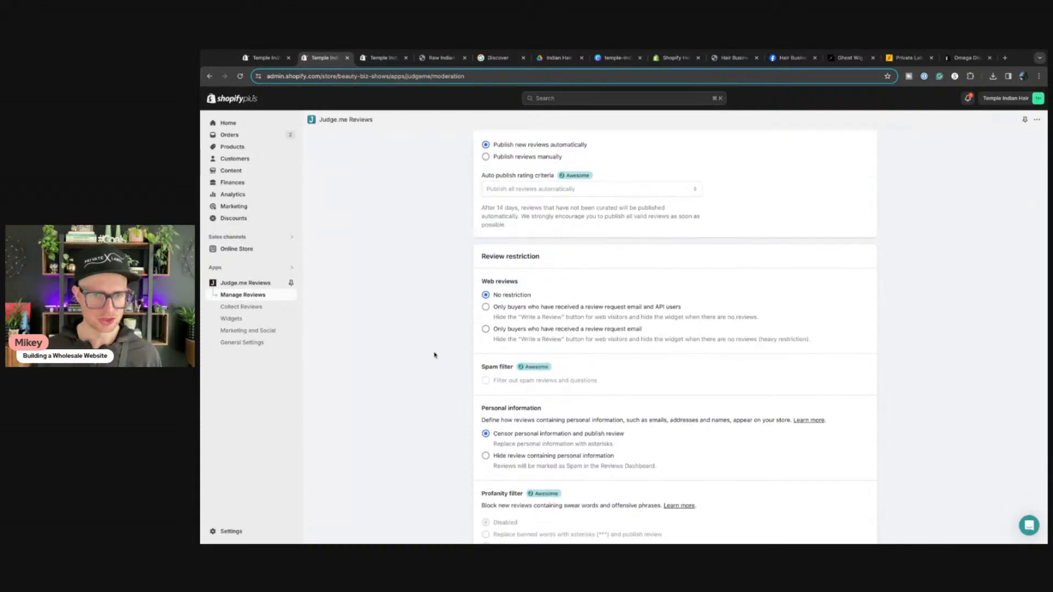
scroll(439, 351, down, 3)
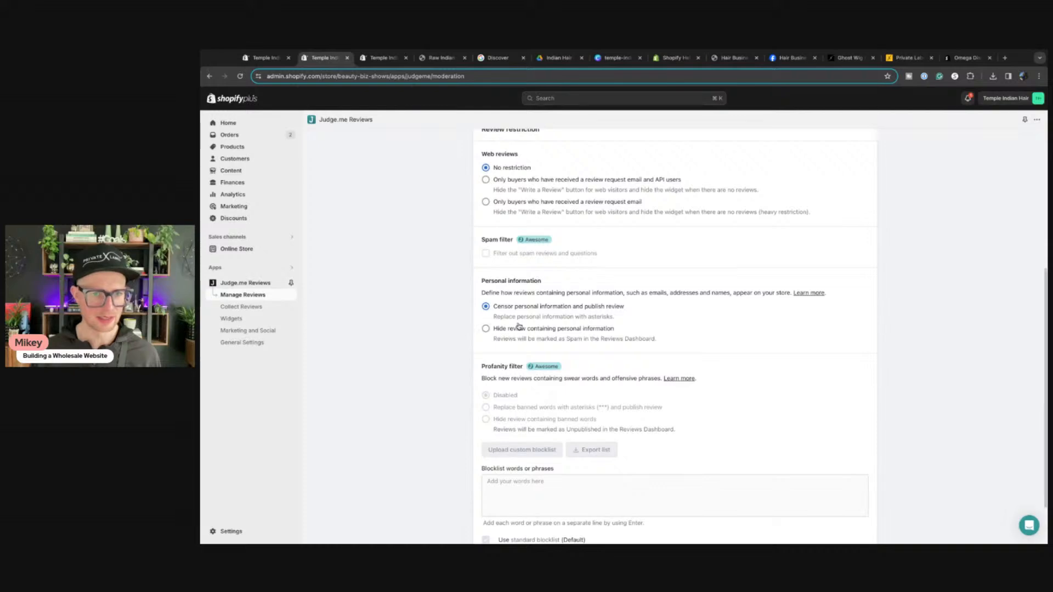
scroll(500, 346, up, 5)
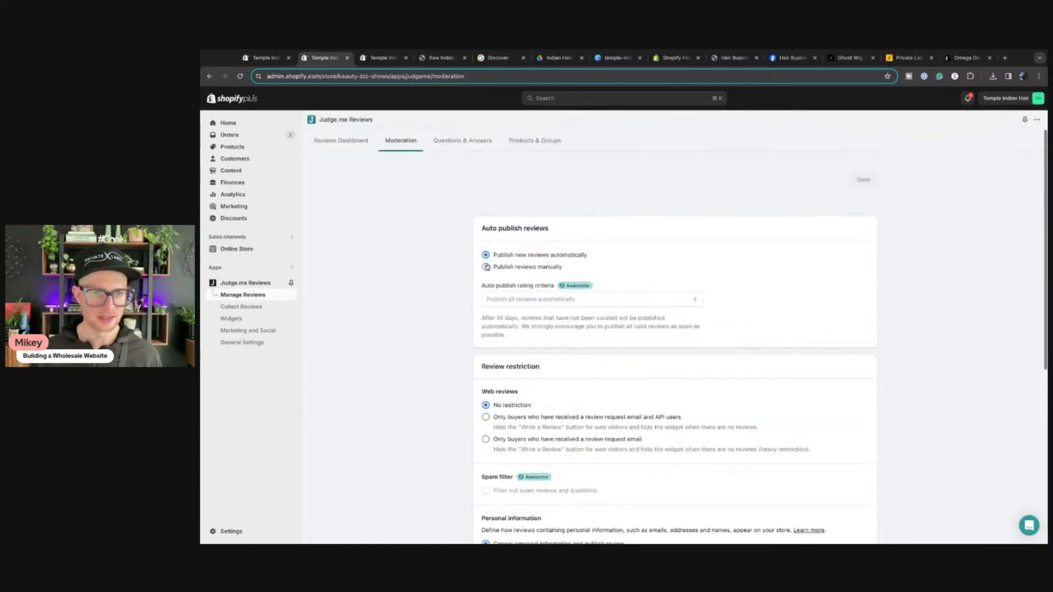
Step: Leave new reviews published automatically and open Judge.me's General Settings page
click(485, 267)
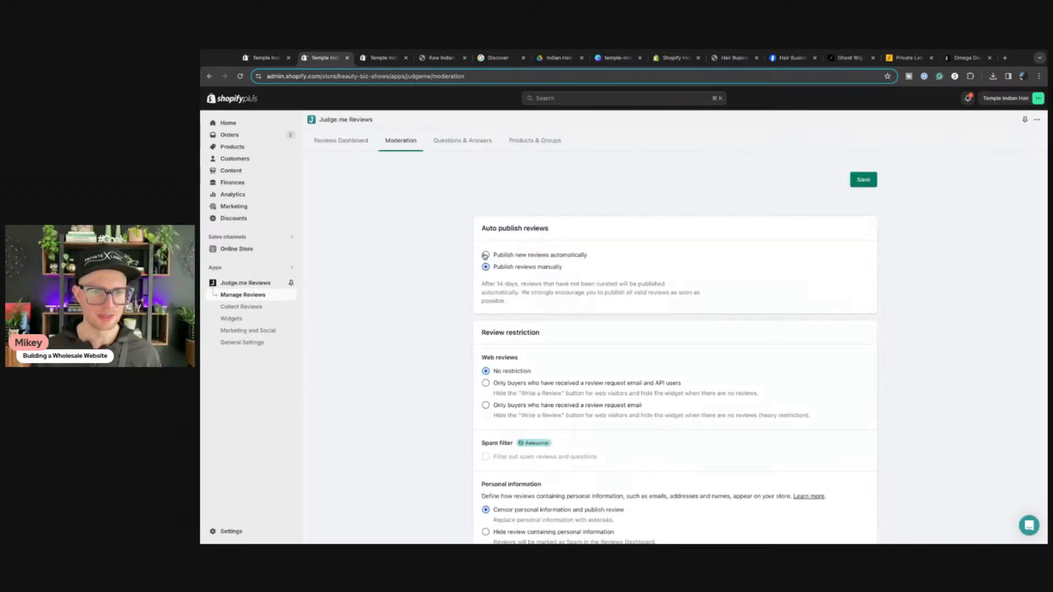
click(486, 255)
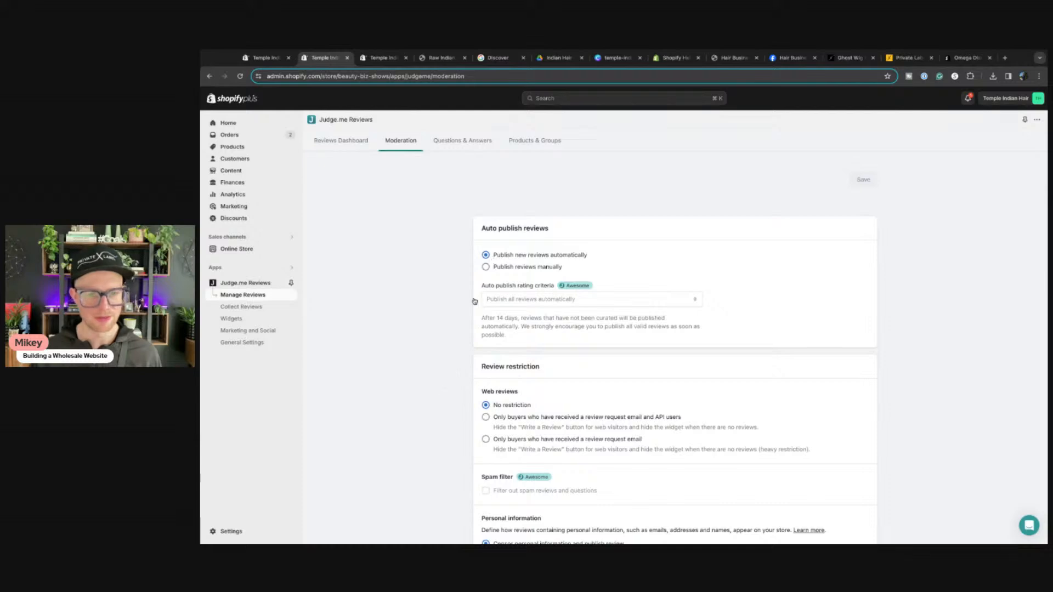
scroll(467, 400, down, 2)
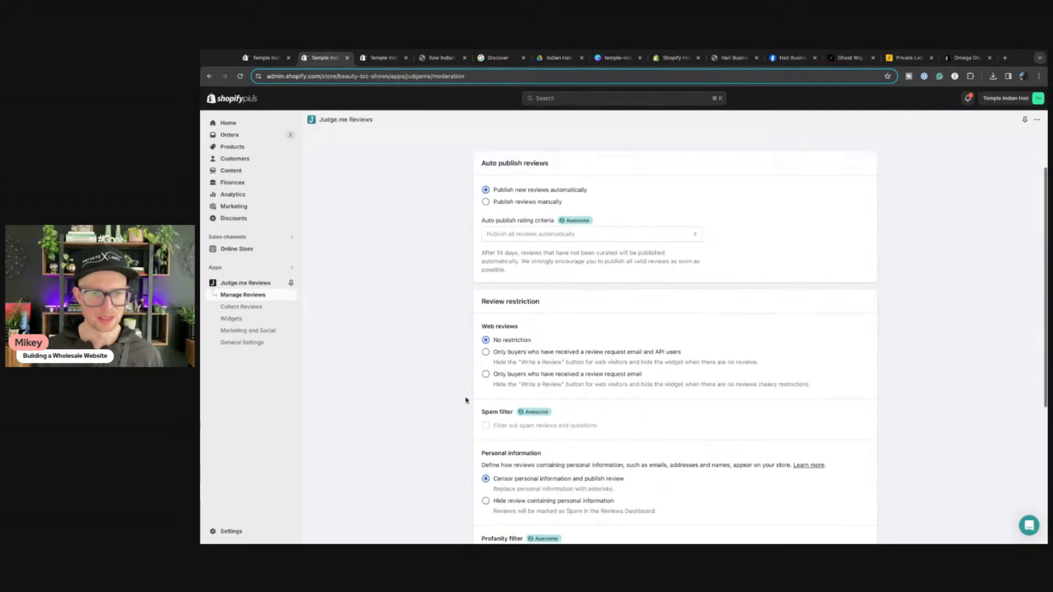
scroll(491, 362, down, 3)
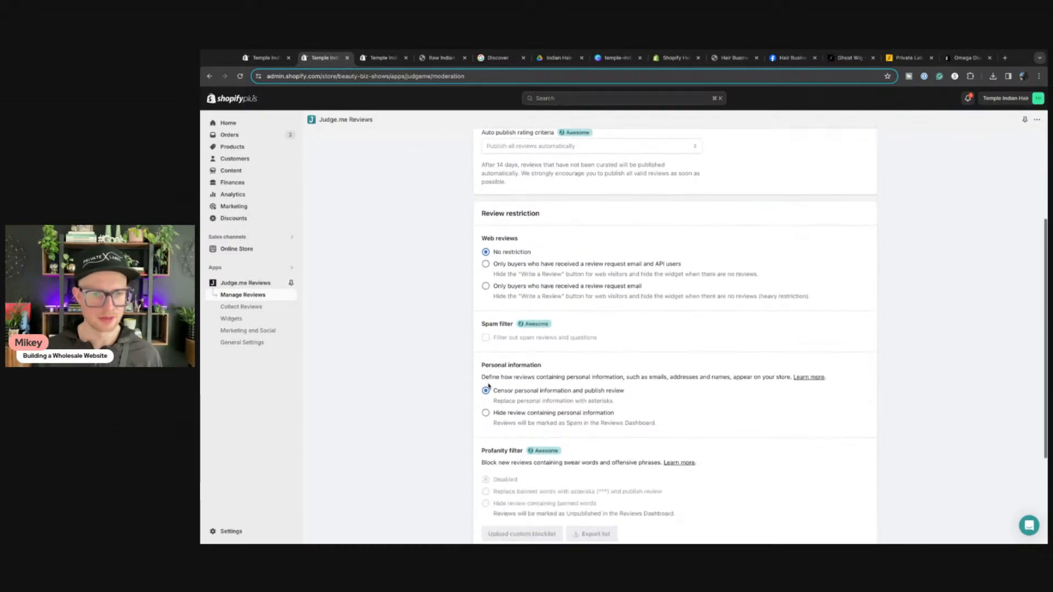
scroll(469, 348, down, 3)
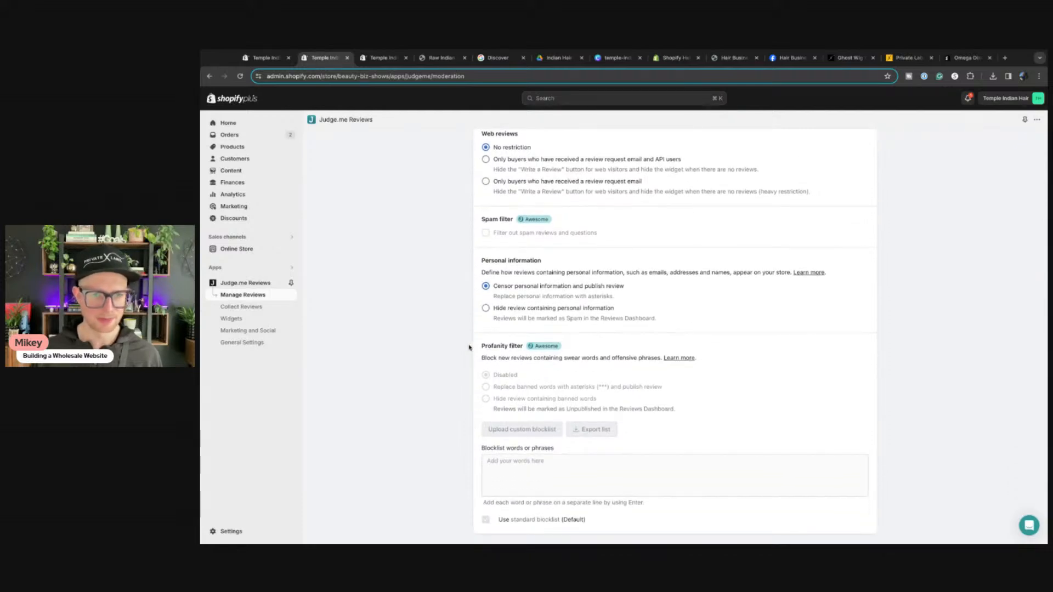
scroll(455, 356, down, 1)
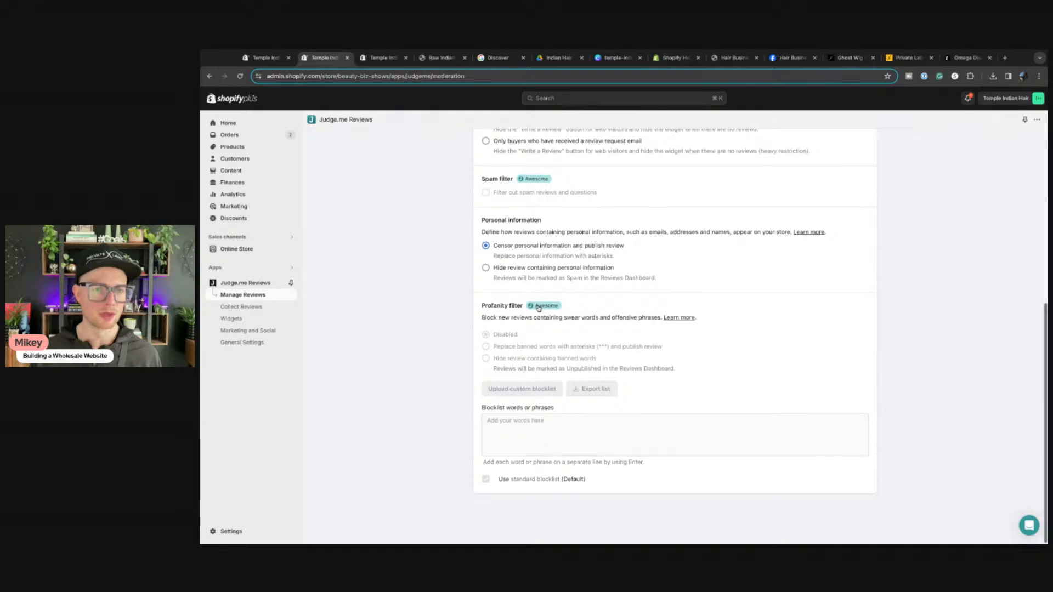
scroll(521, 299, up, 5)
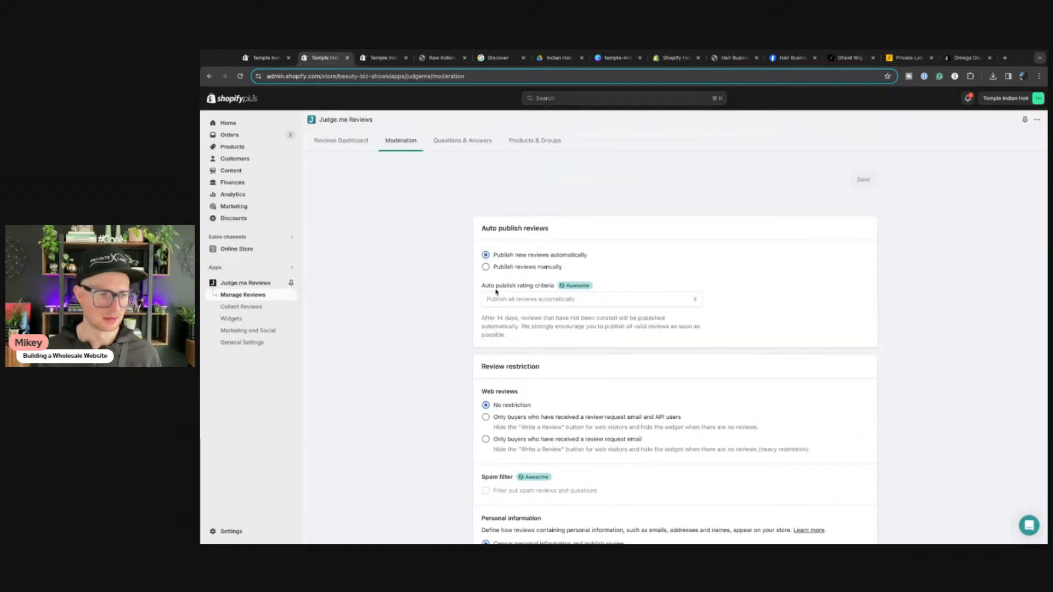
click(243, 344)
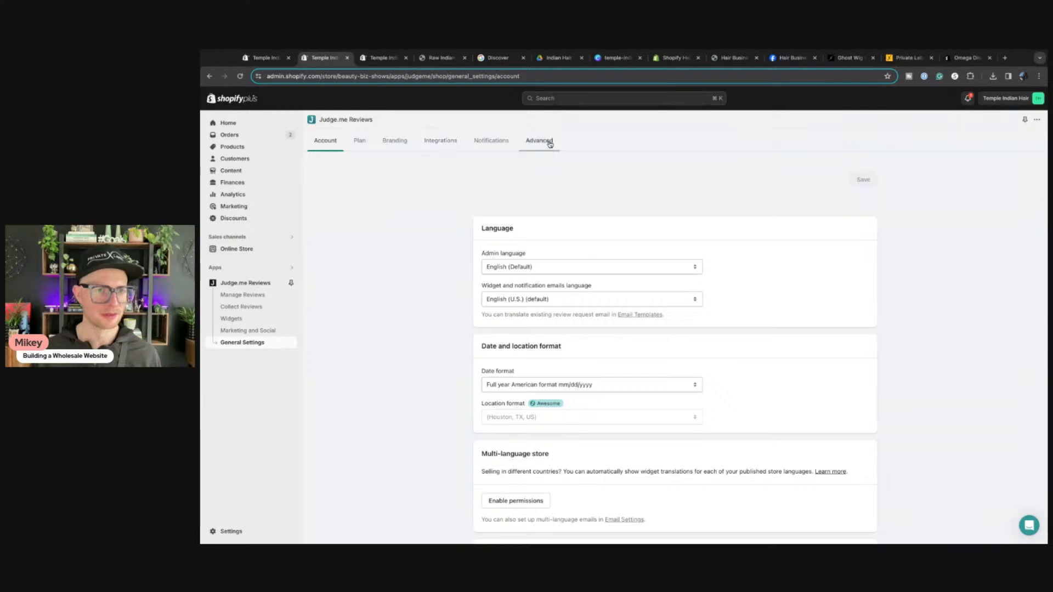
Step: Subscribe Judge.me to the $15-every-30-days Awesome Plan and pick the new-store welcome option
click(359, 147)
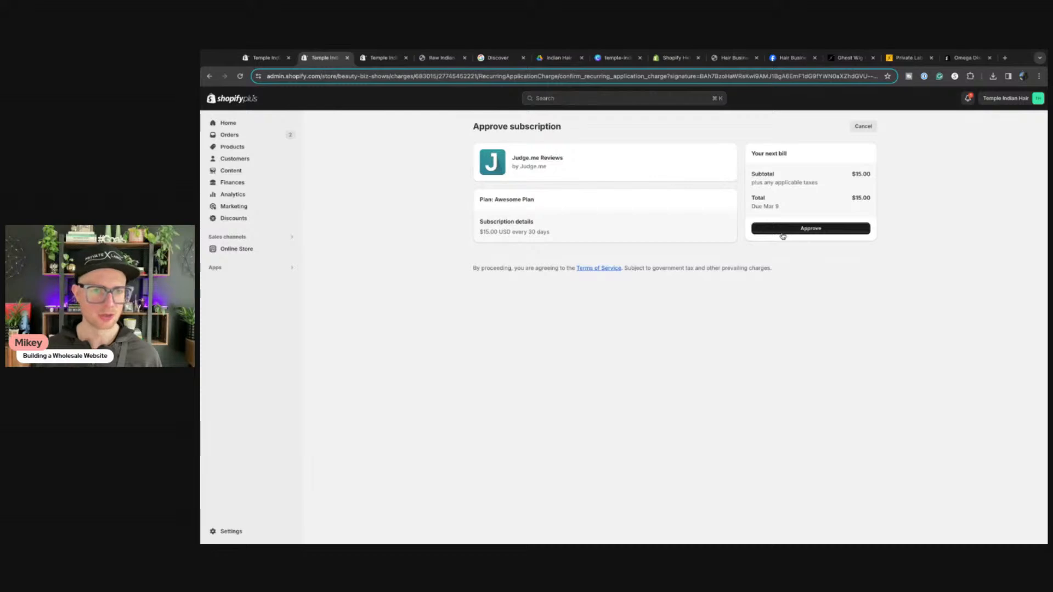
click(783, 232)
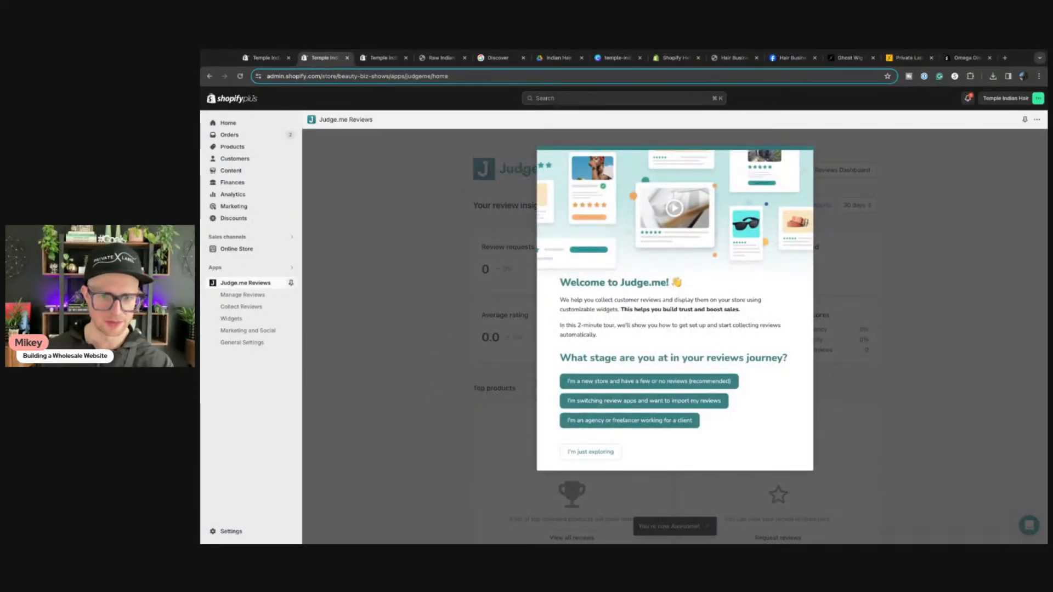
click(624, 382)
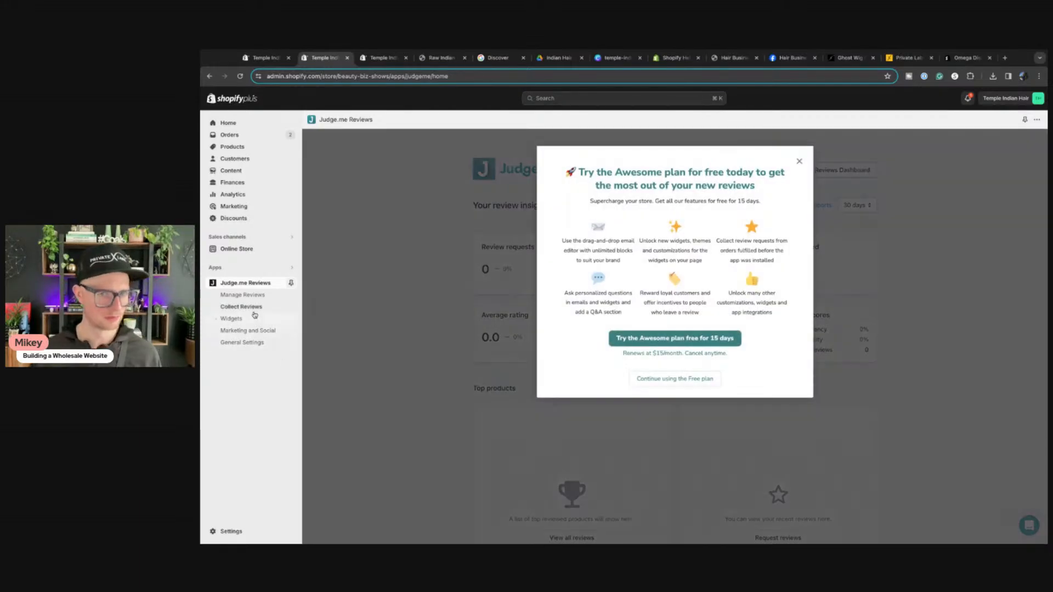
Step: Set Judge.me moderation to auto-publish only reviews of at least 4 stars and save it
click(800, 161)
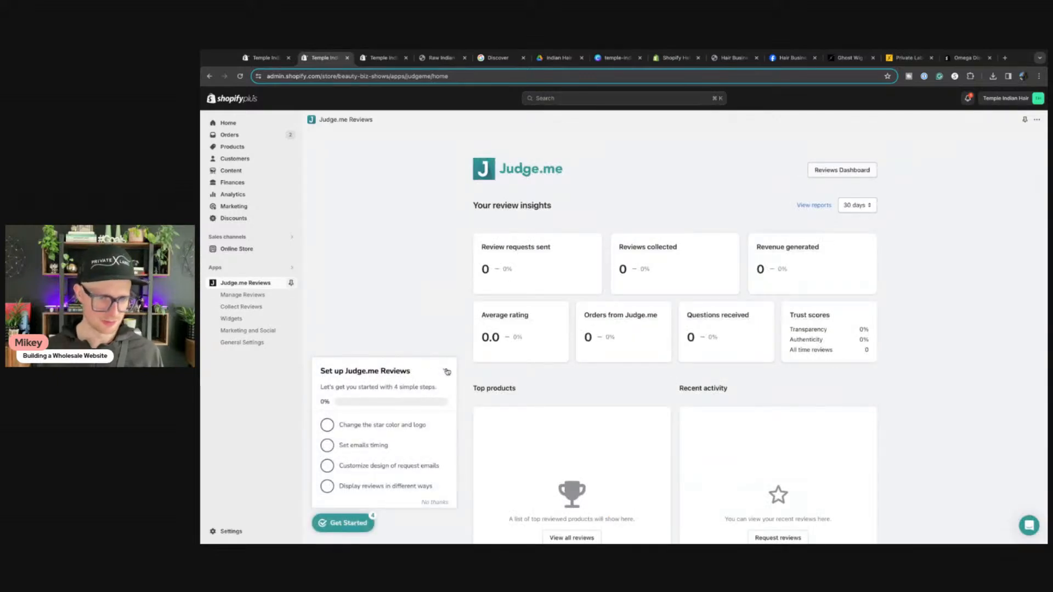
click(240, 296)
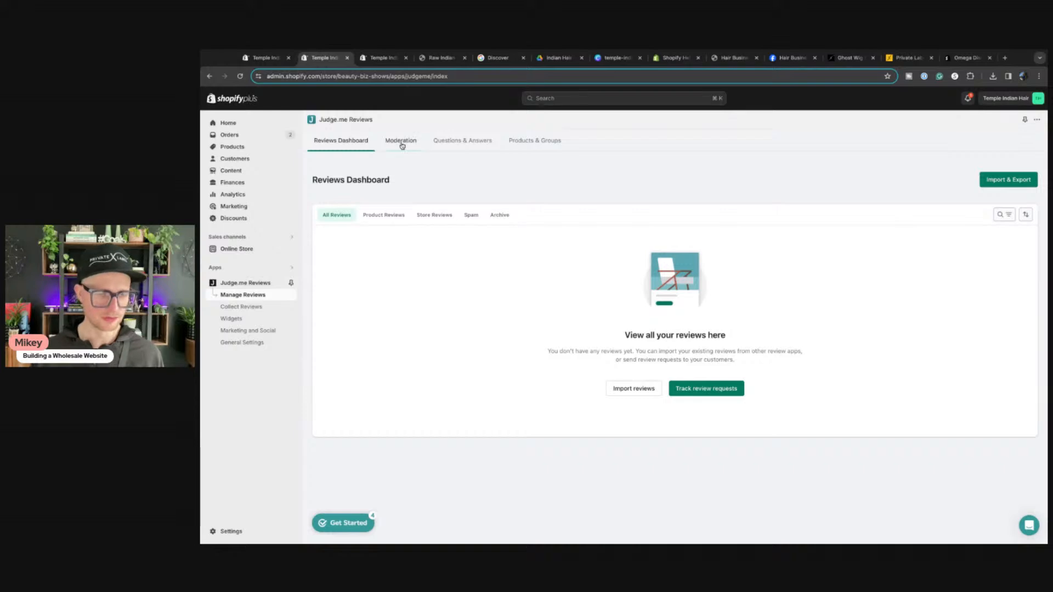
click(401, 142)
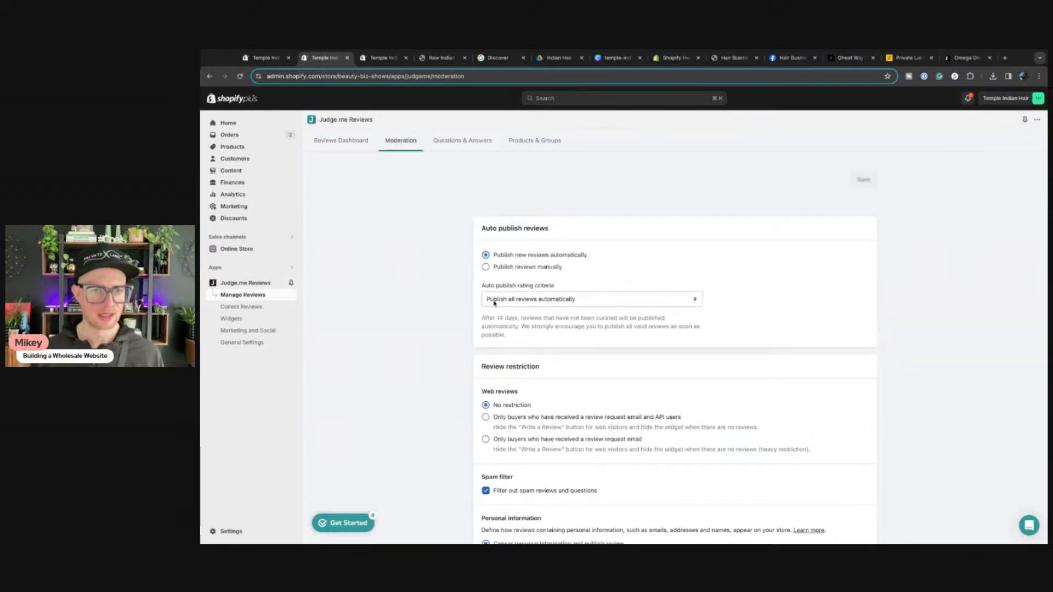
click(495, 302)
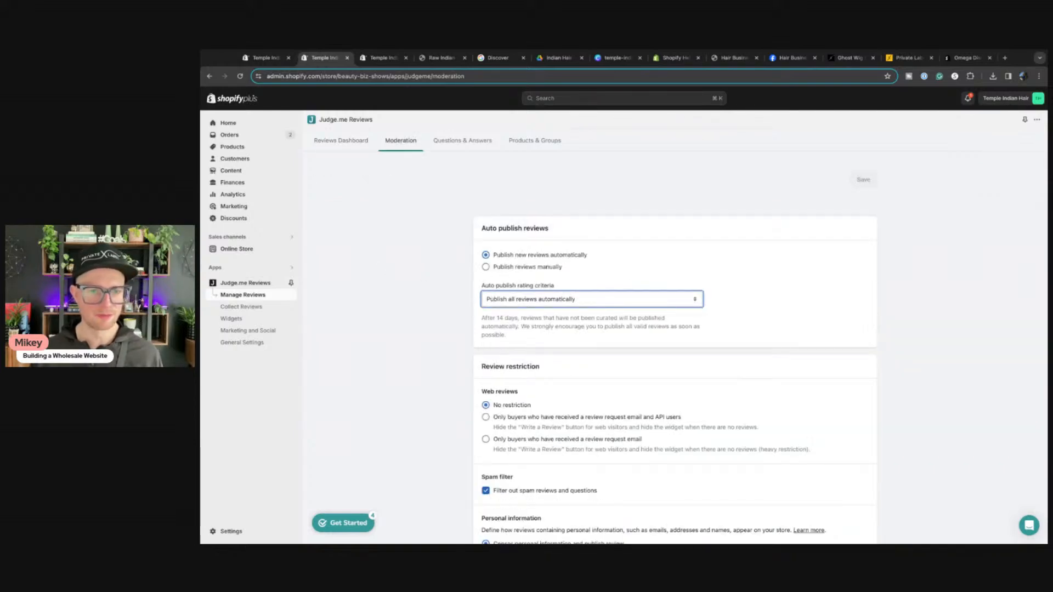
click(518, 319)
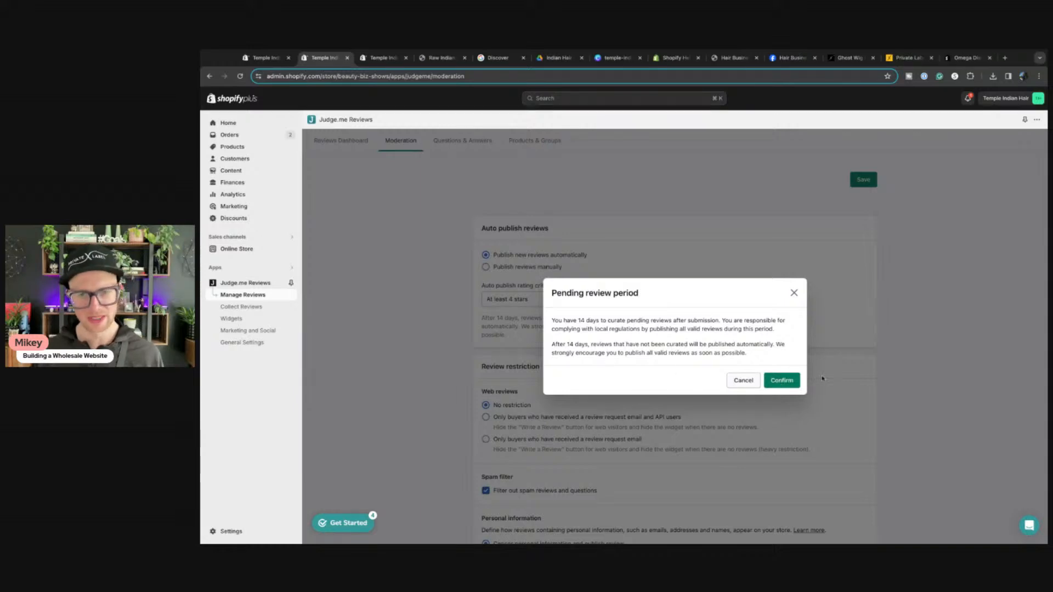
click(781, 380)
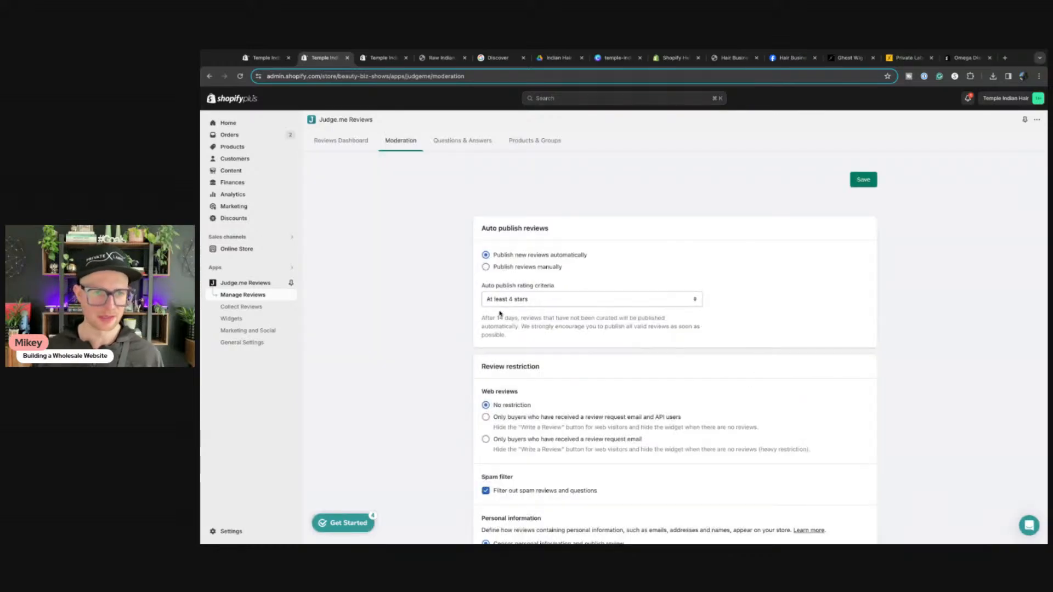
click(865, 183)
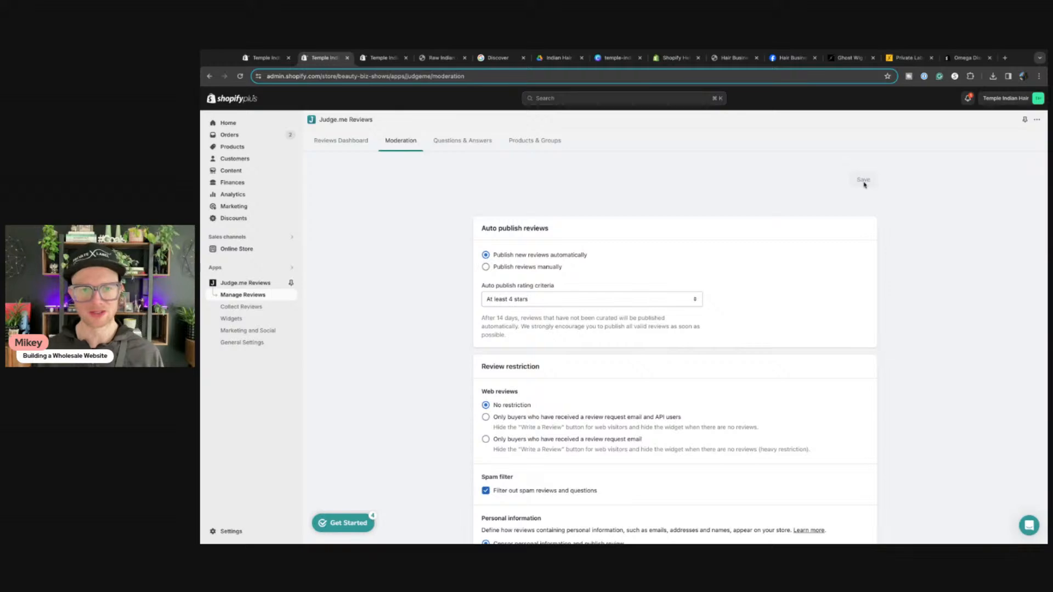
scroll(565, 326, down, 5)
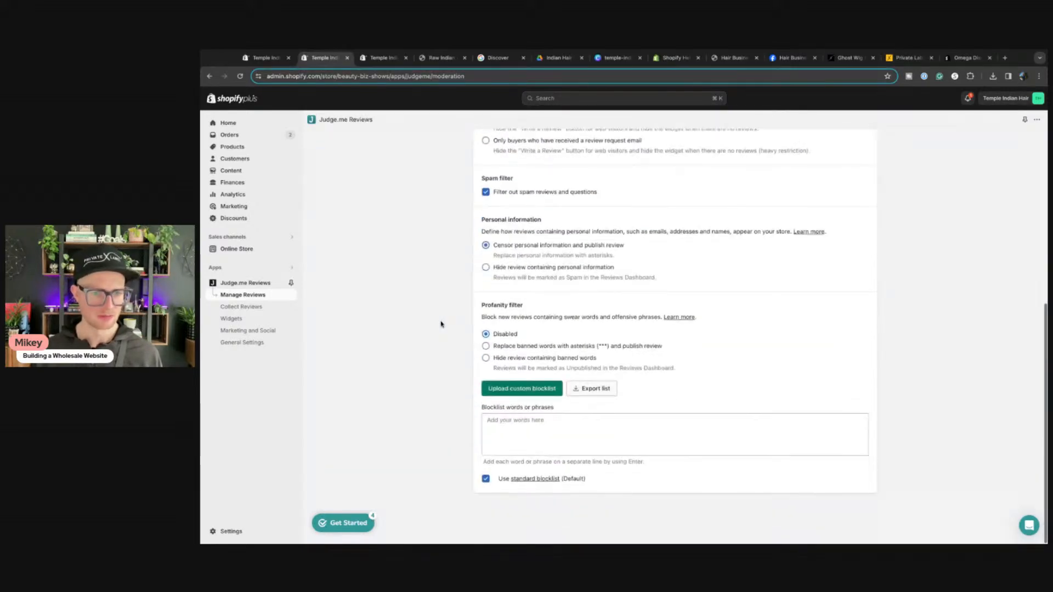
scroll(546, 296, up, 4)
scroll(547, 297, up, 1)
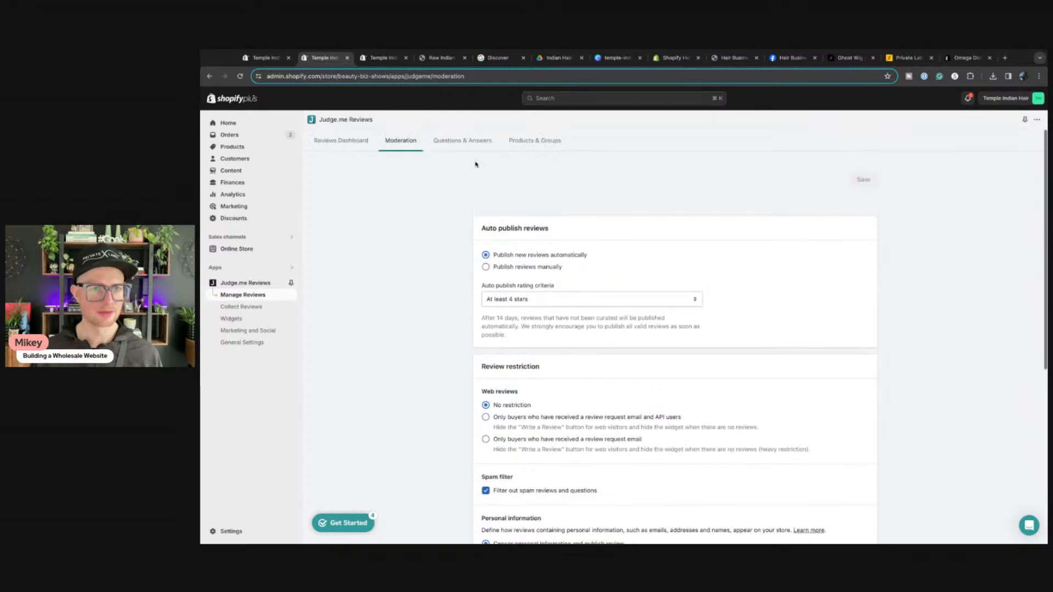
Step: Look over Judge.me's Q&A and Products & Groups tabs, then reach the 14-day Schedule & Reminders page
click(466, 144)
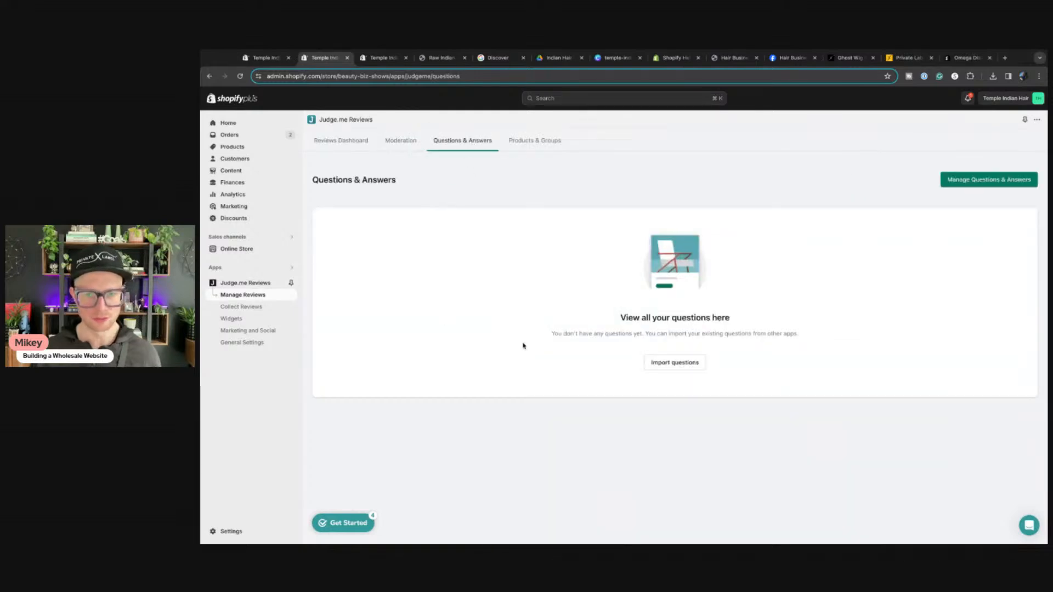
click(529, 149)
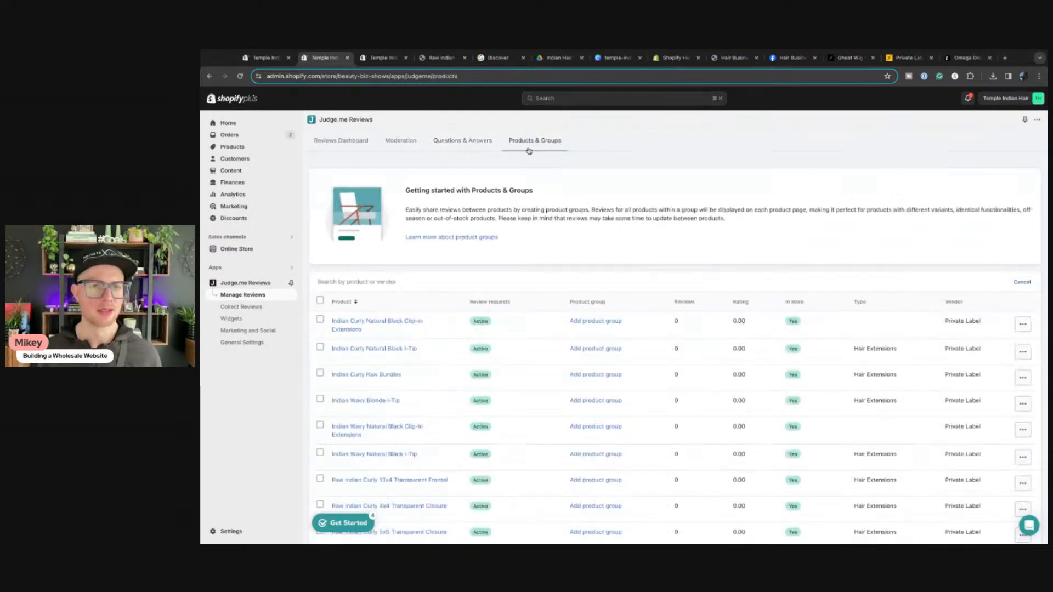
click(462, 142)
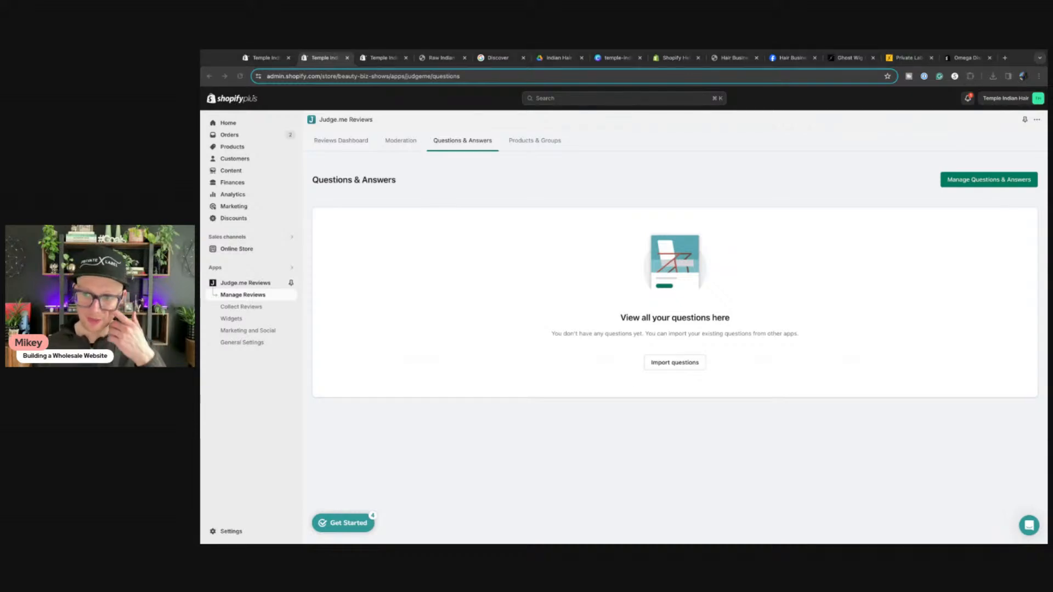
click(357, 142)
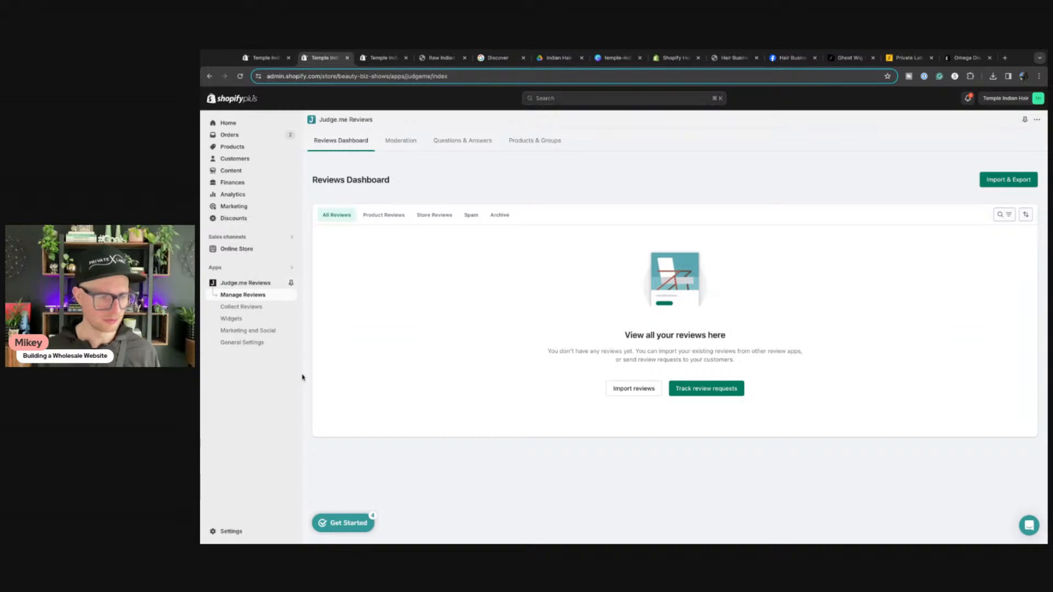
click(219, 308)
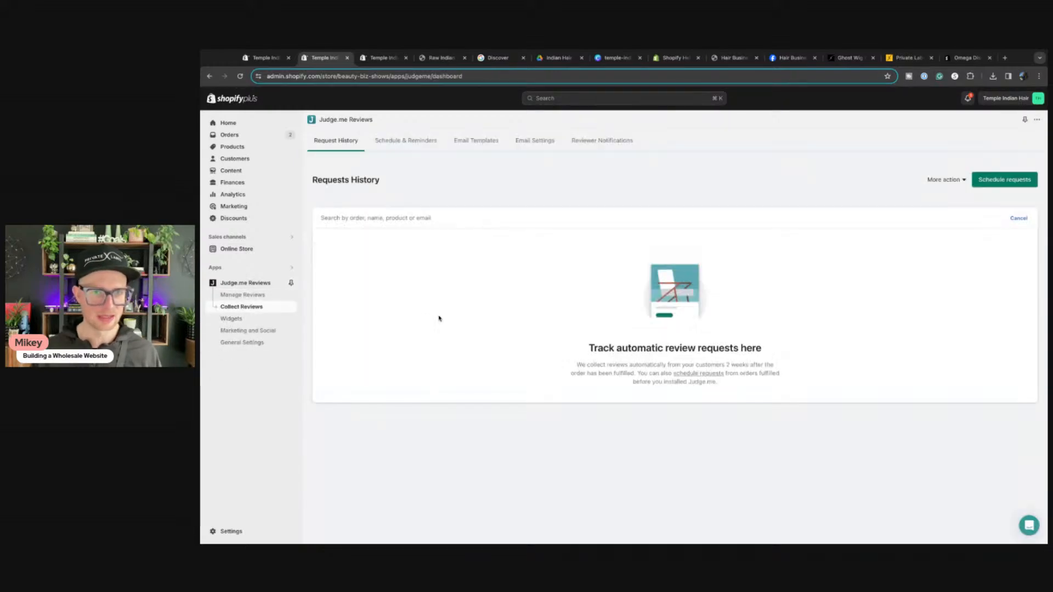
click(408, 142)
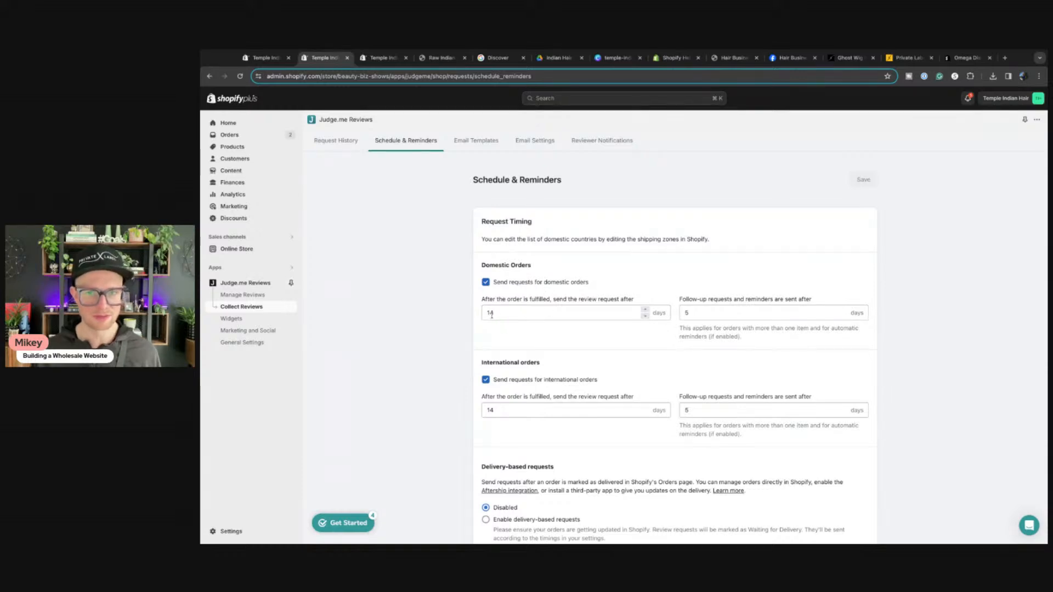
Step: Enable Judge.me's automatic review reminders, leave custom send time switched off, and save the schedule
scroll(452, 369, down, 2)
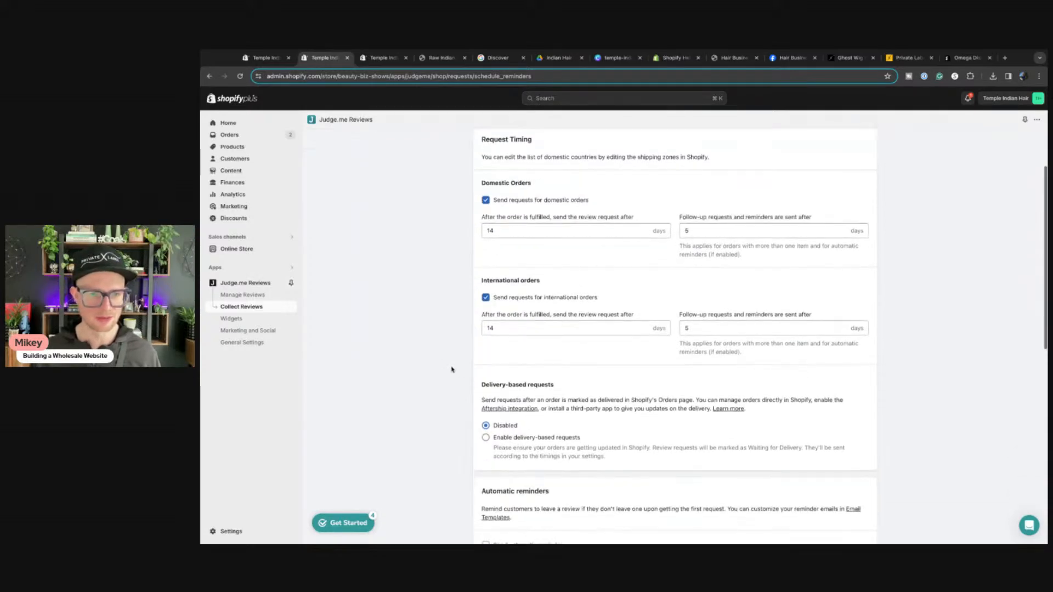
scroll(453, 369, down, 2)
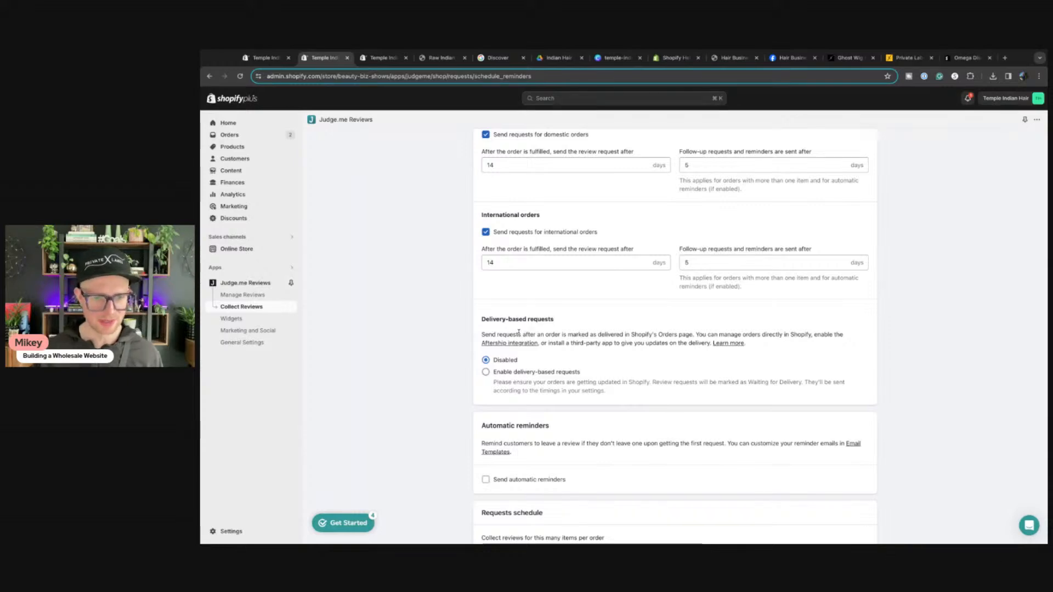
scroll(519, 332, down, 4)
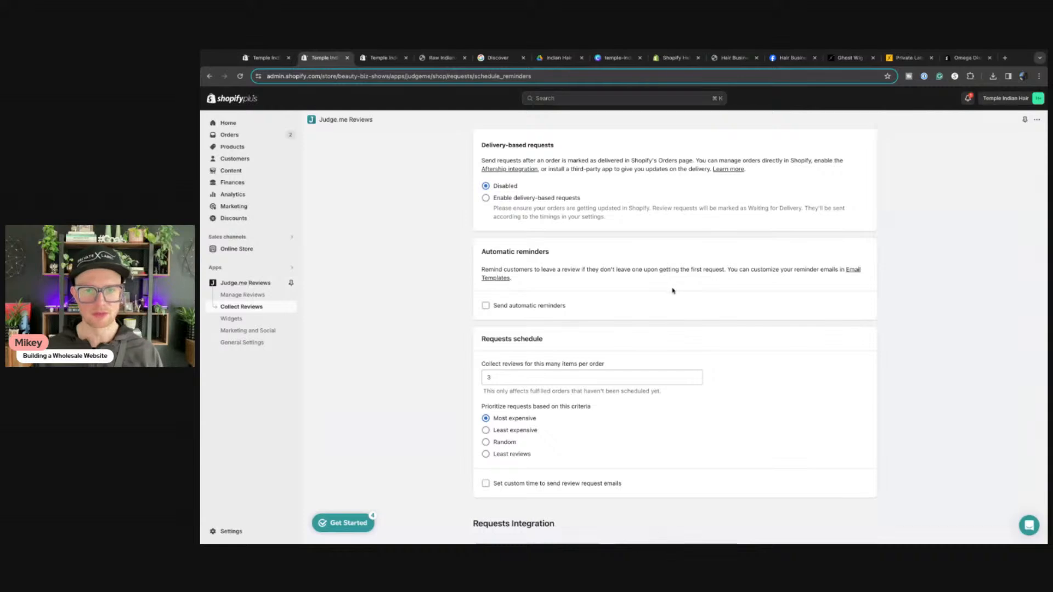
click(486, 305)
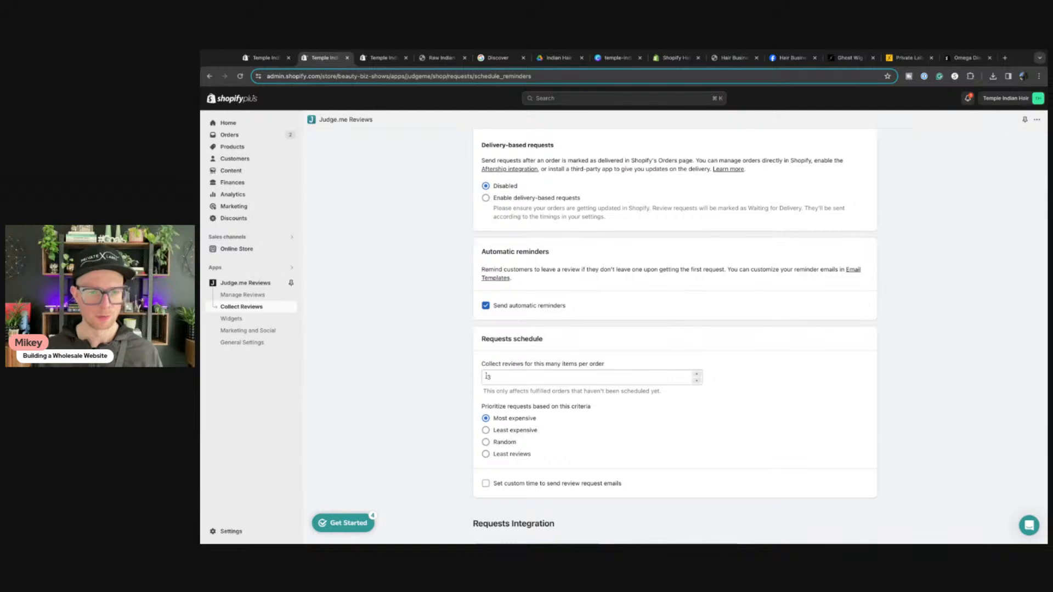
click(697, 377)
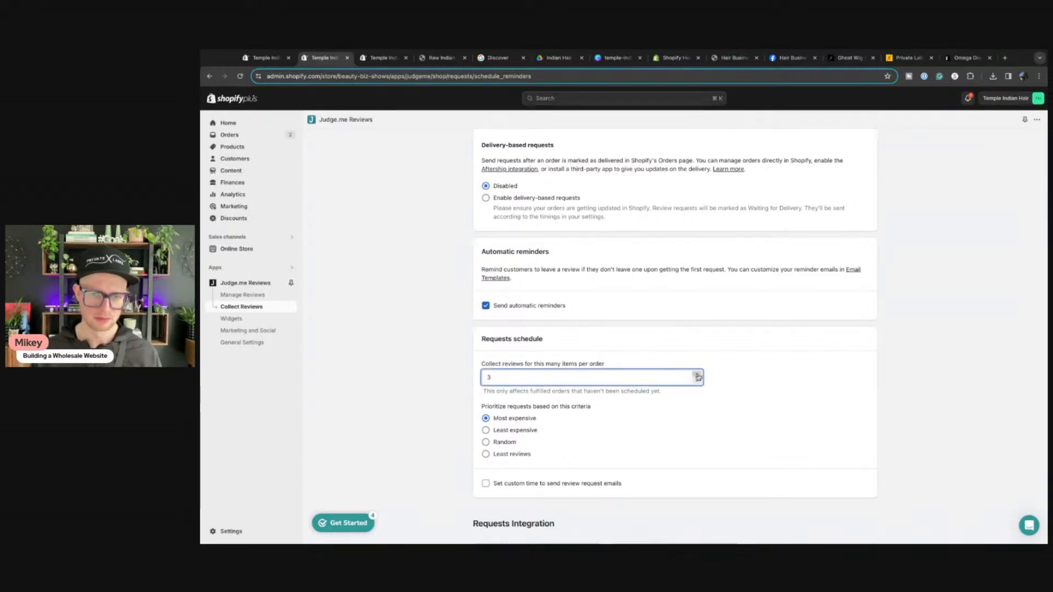
scroll(660, 426, down, 1)
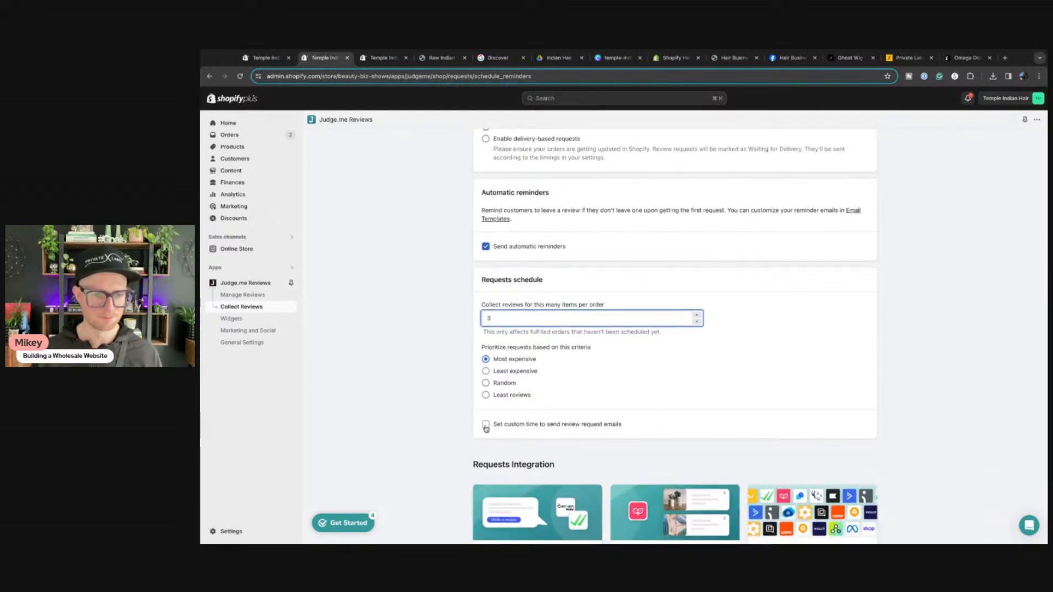
scroll(745, 390, down, 2)
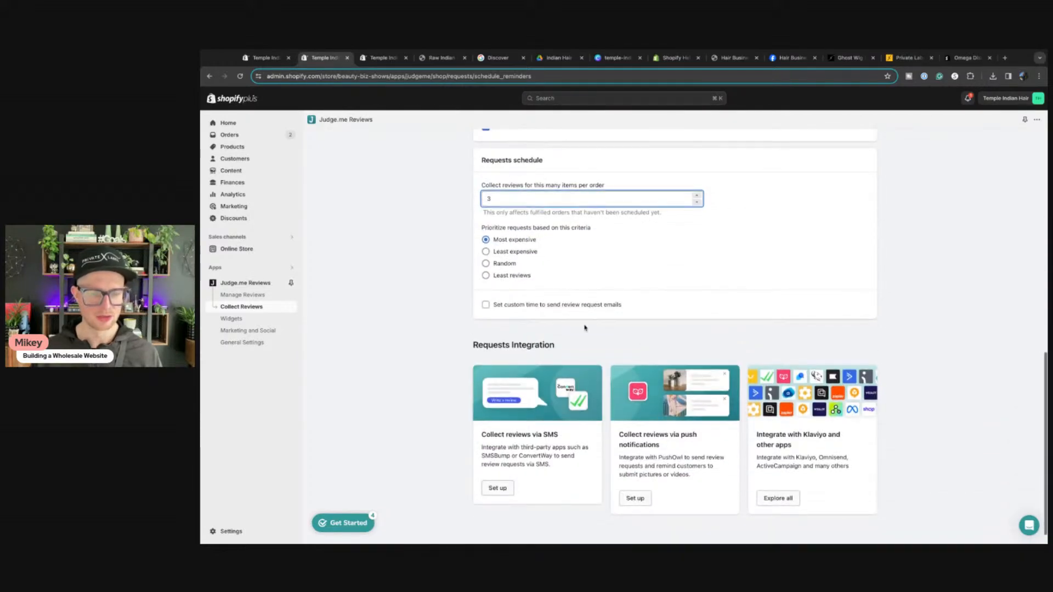
click(486, 305)
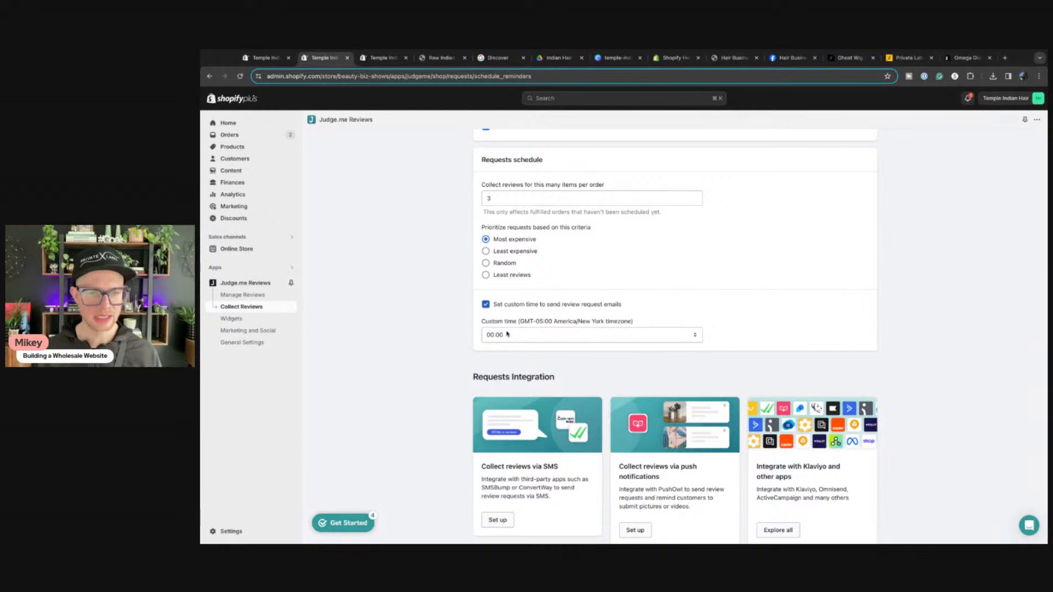
click(486, 305)
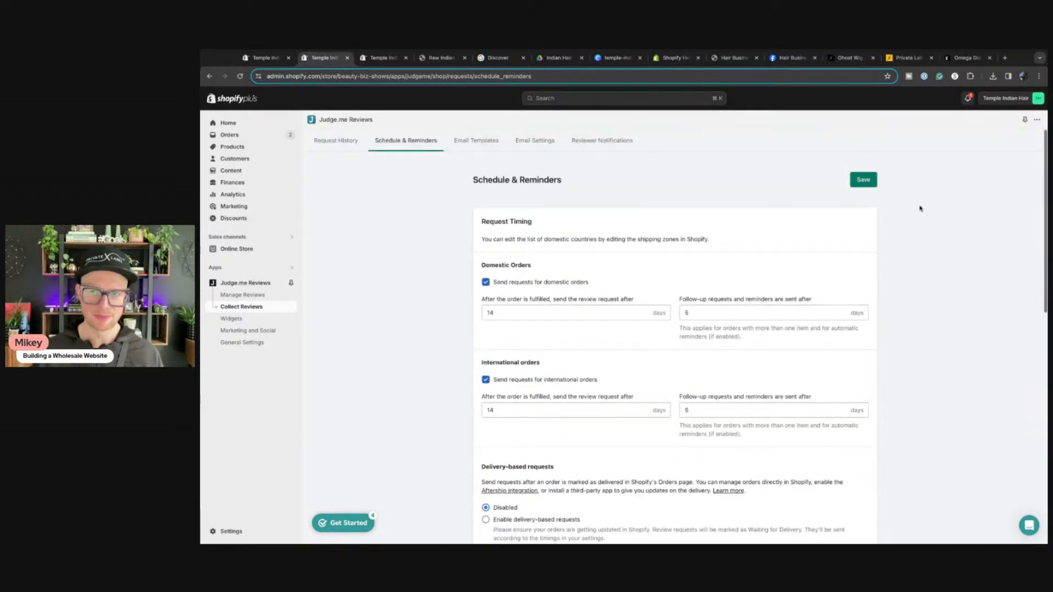
click(863, 179)
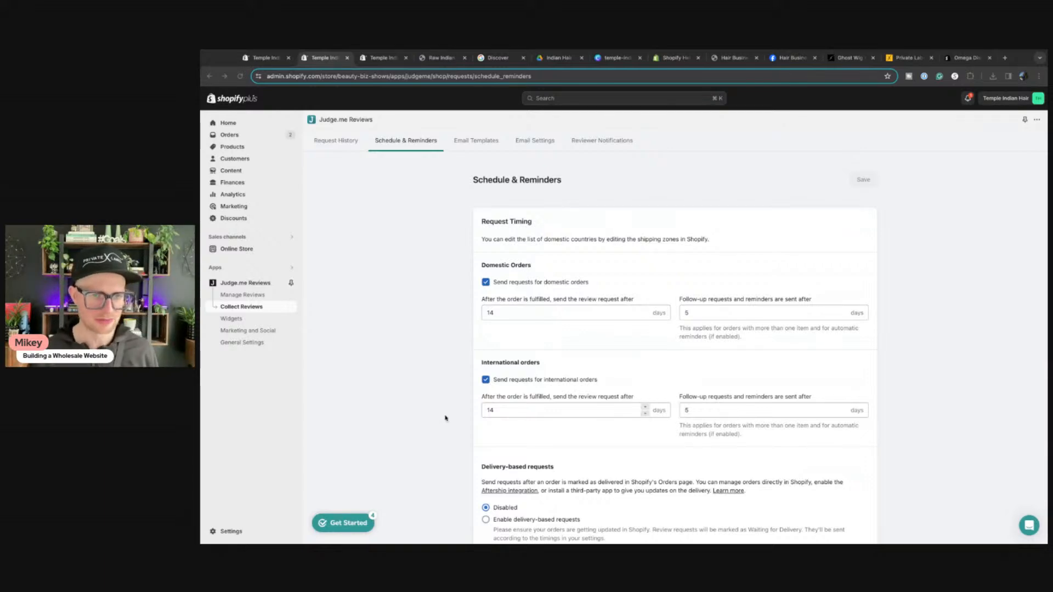
Step: Re-save the active review-request email template from Email Templates, then go to Judge.me's Email Settings
click(476, 140)
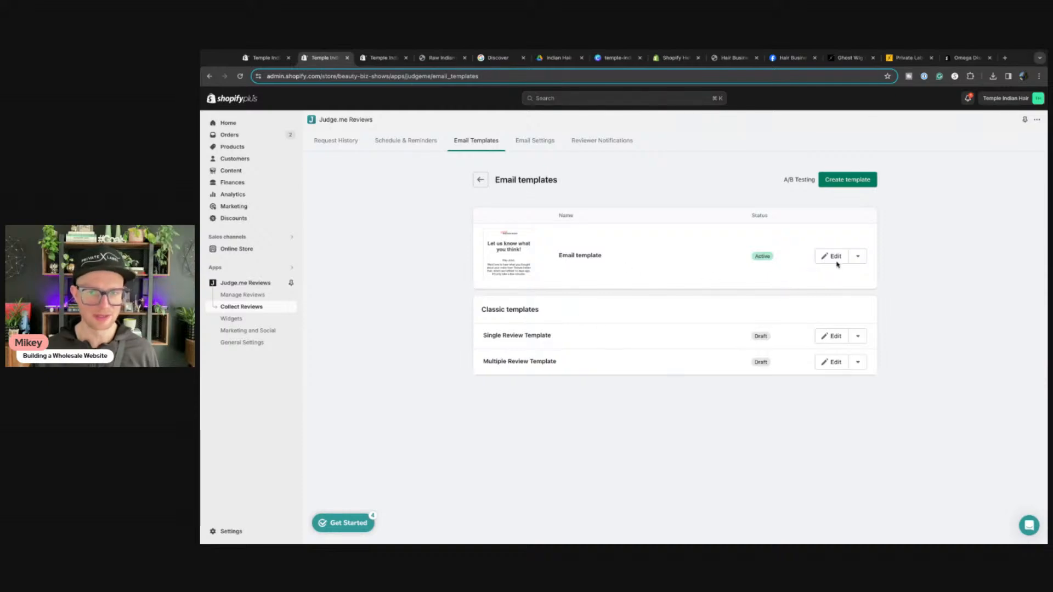
click(859, 256)
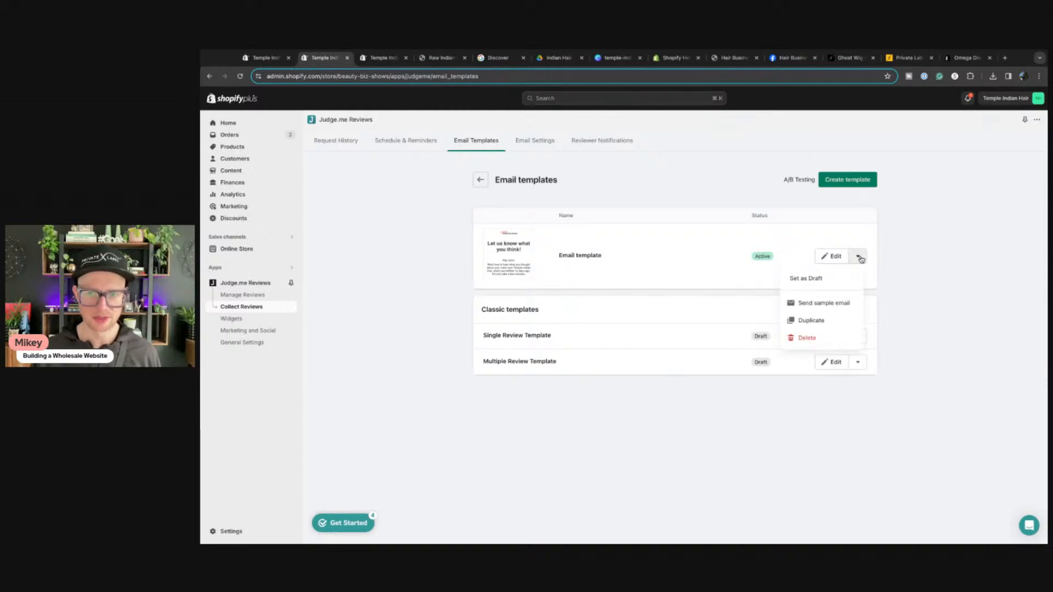
click(859, 258)
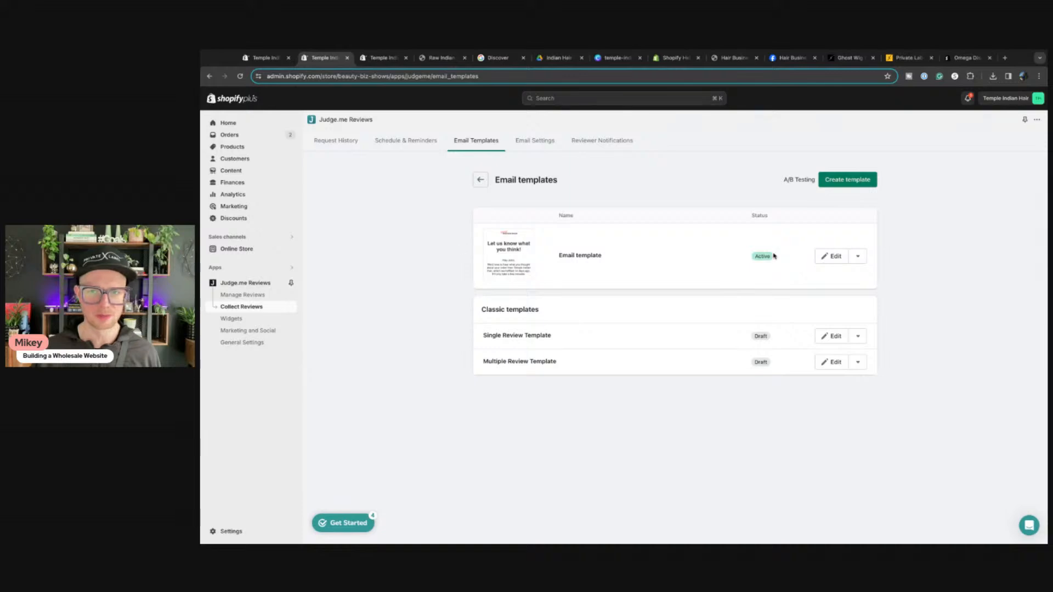
click(833, 258)
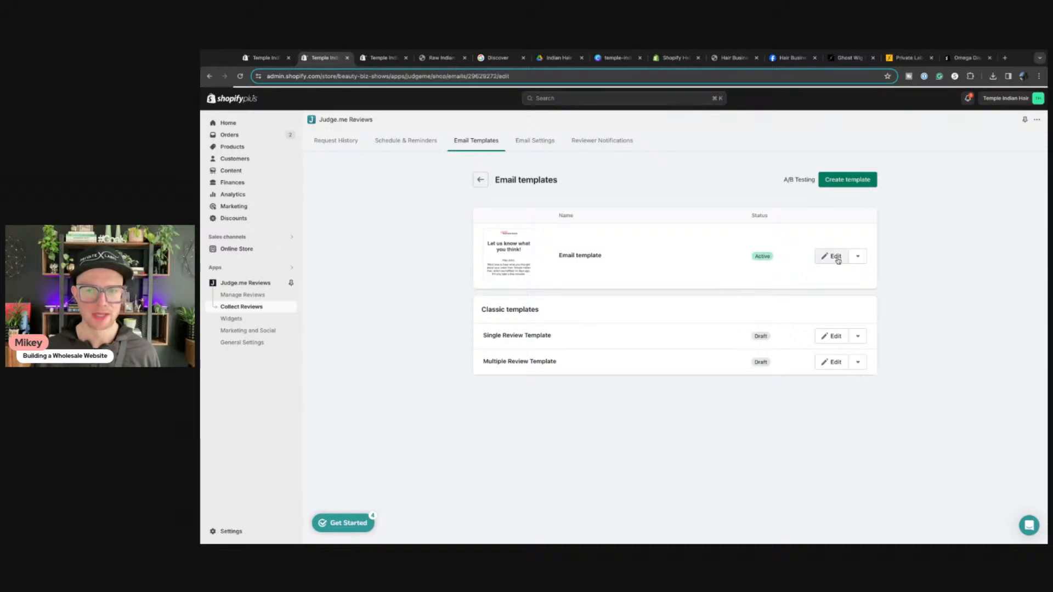
scroll(758, 340, down, 2)
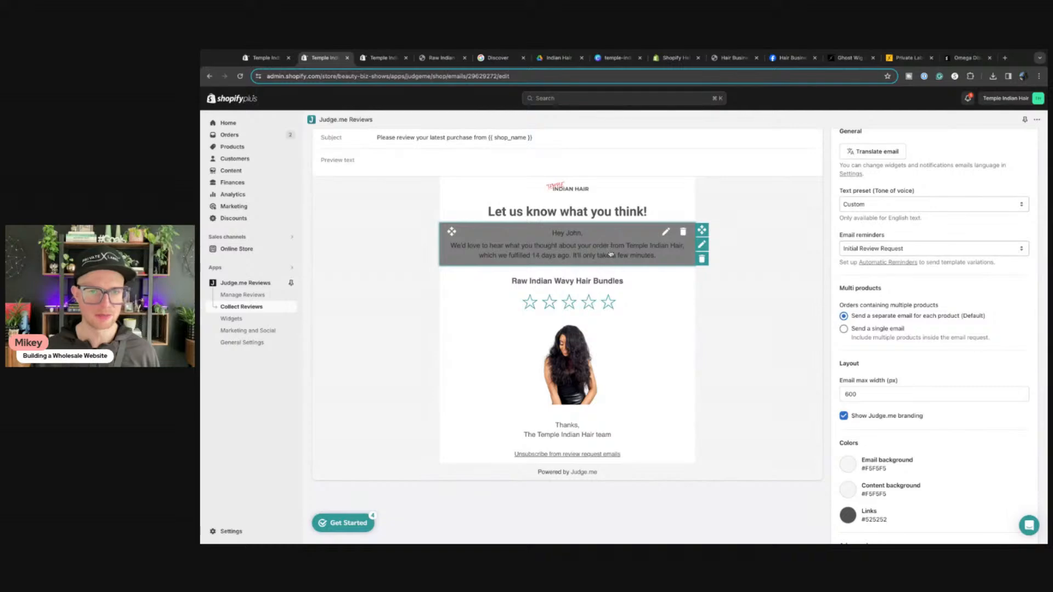
scroll(710, 334, down, 4)
scroll(710, 333, up, 6)
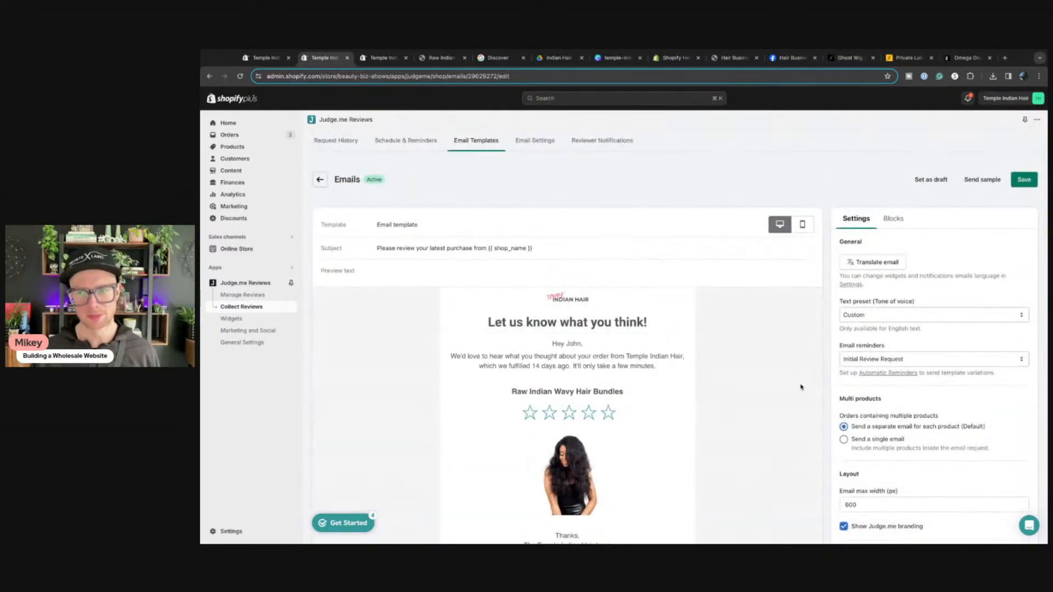
click(1024, 179)
click(535, 141)
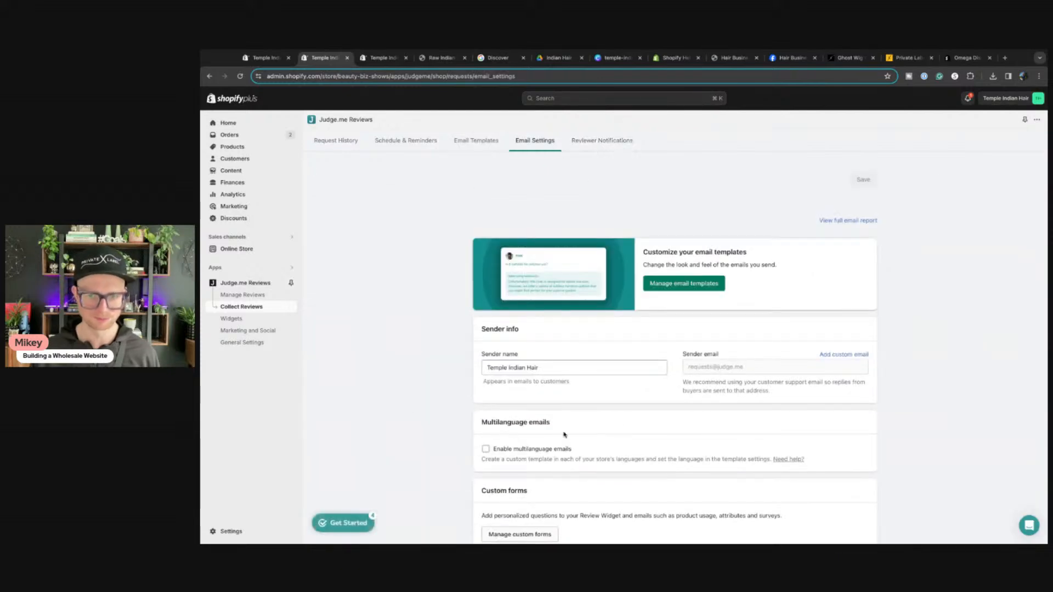
Step: Add the store's service email address as Judge.me's custom sender and send its confirmation link
scroll(646, 406, down, 1)
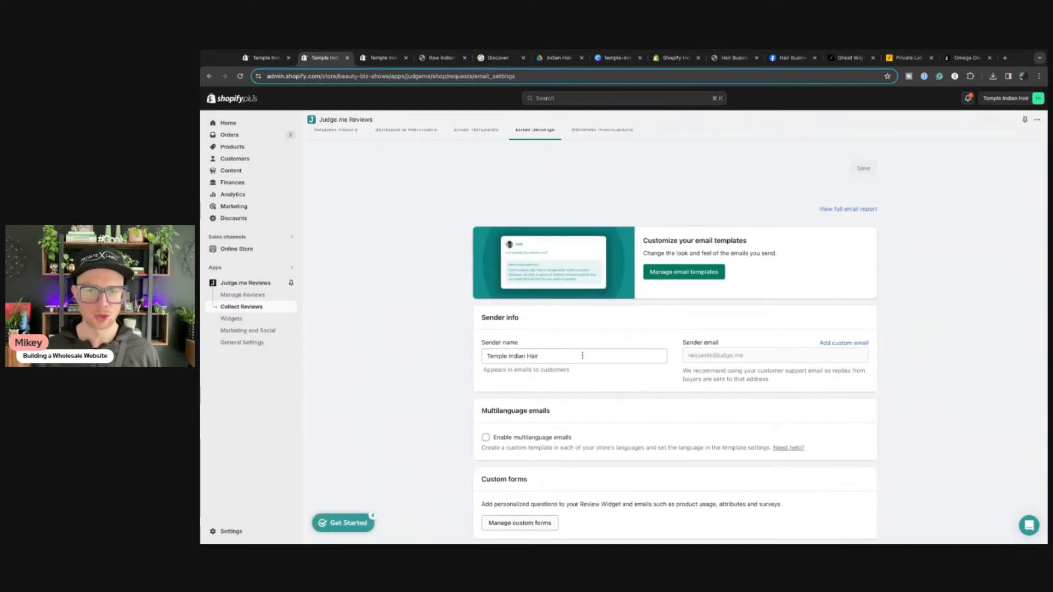
scroll(501, 358, down, 3)
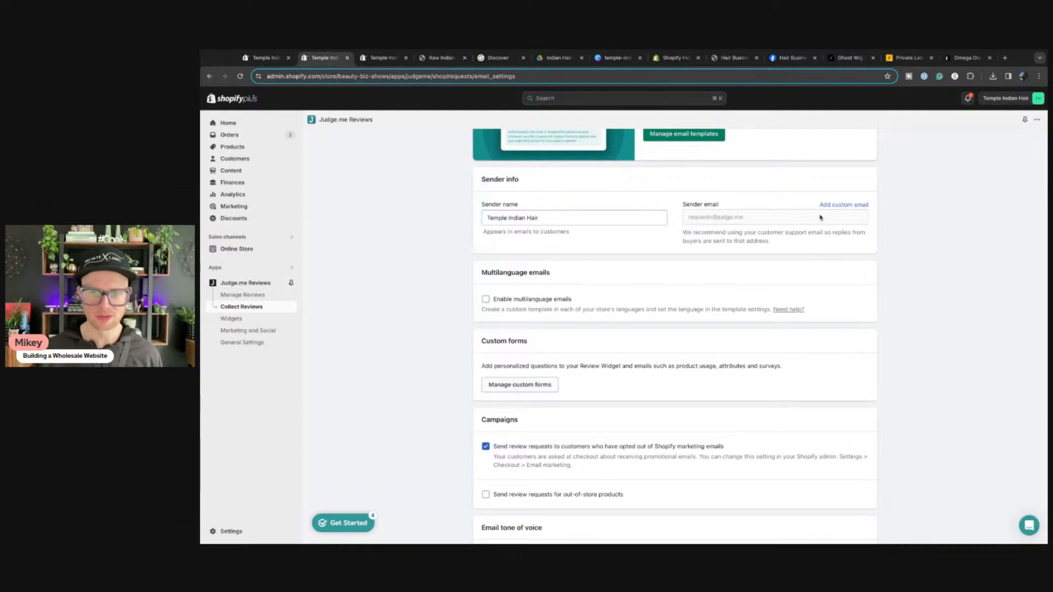
scroll(716, 228, up, 2)
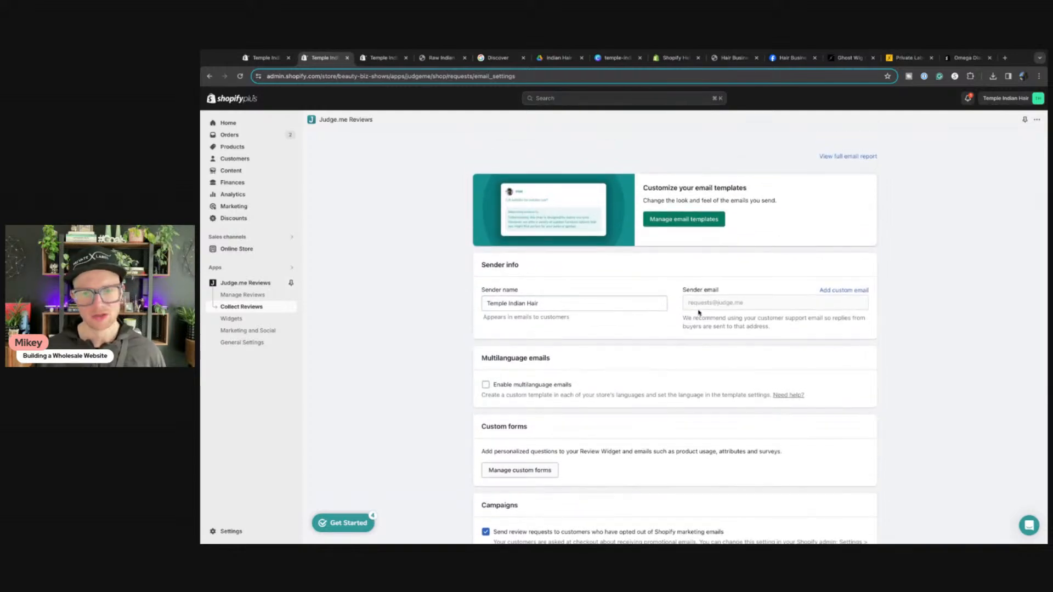
click(826, 291)
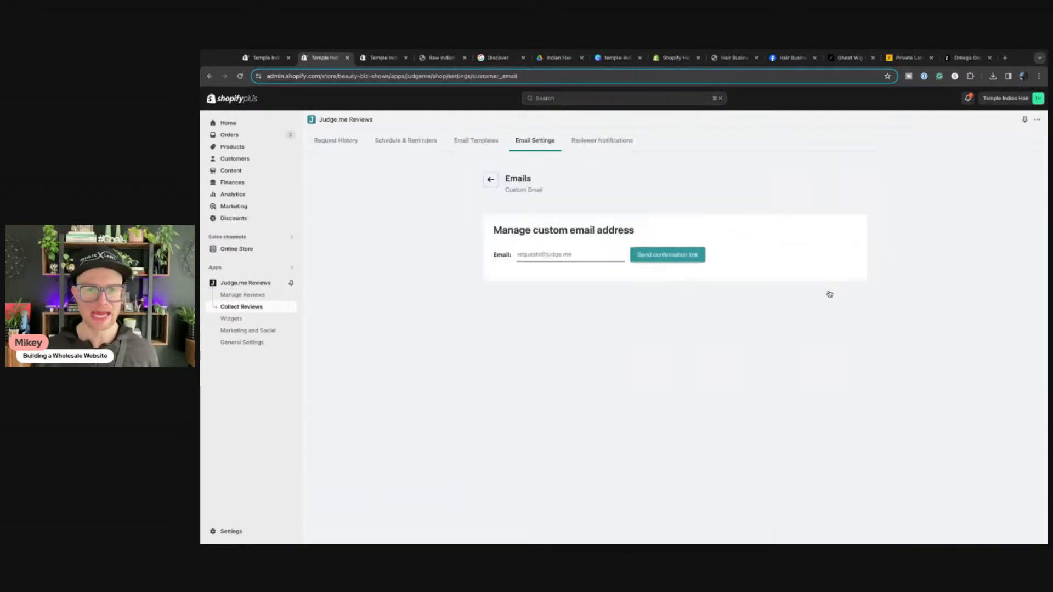
click(574, 254)
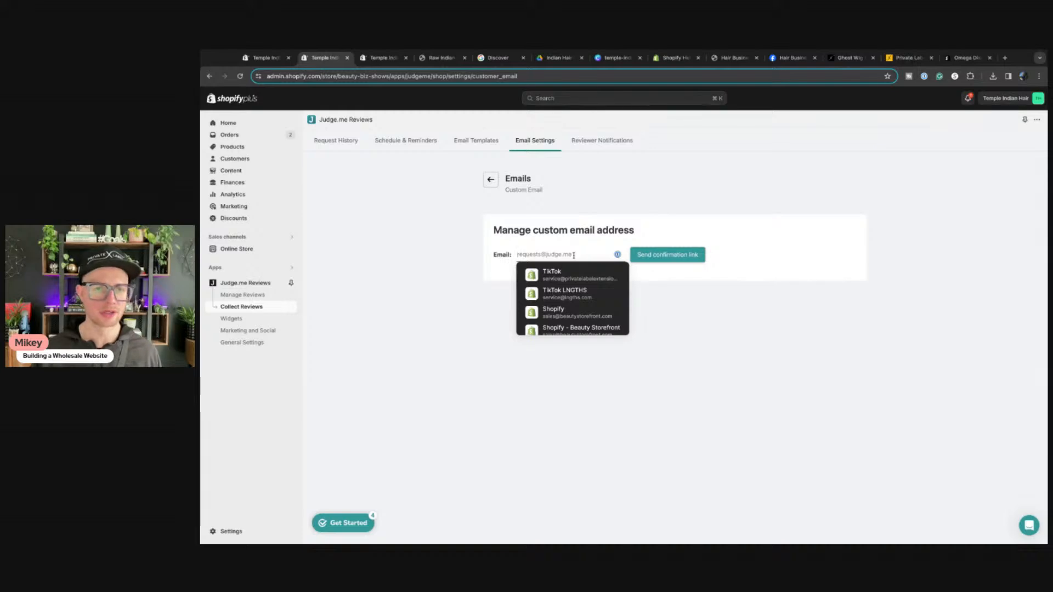
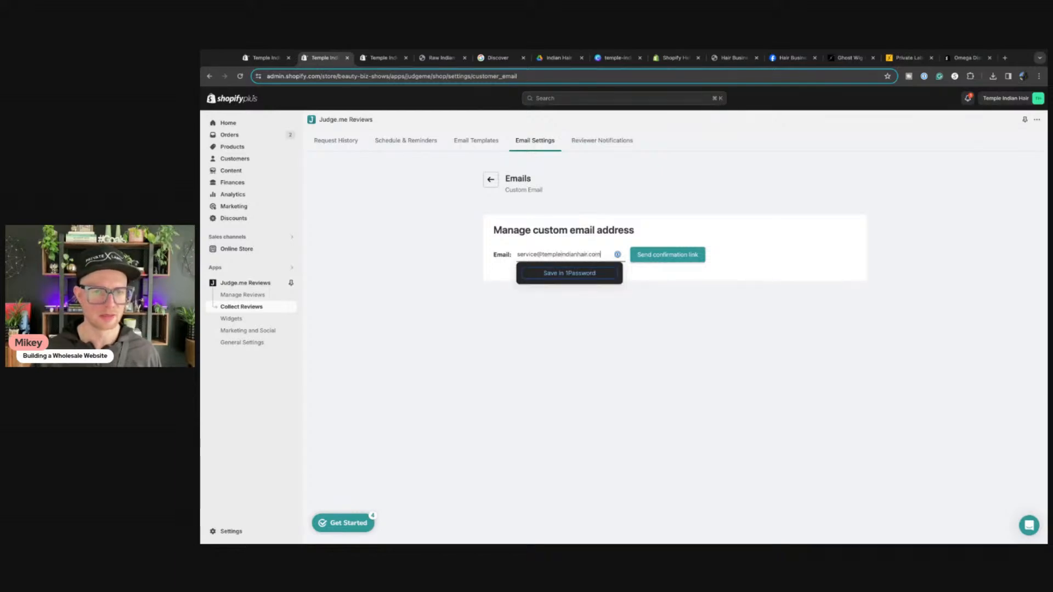
click(669, 308)
click(669, 258)
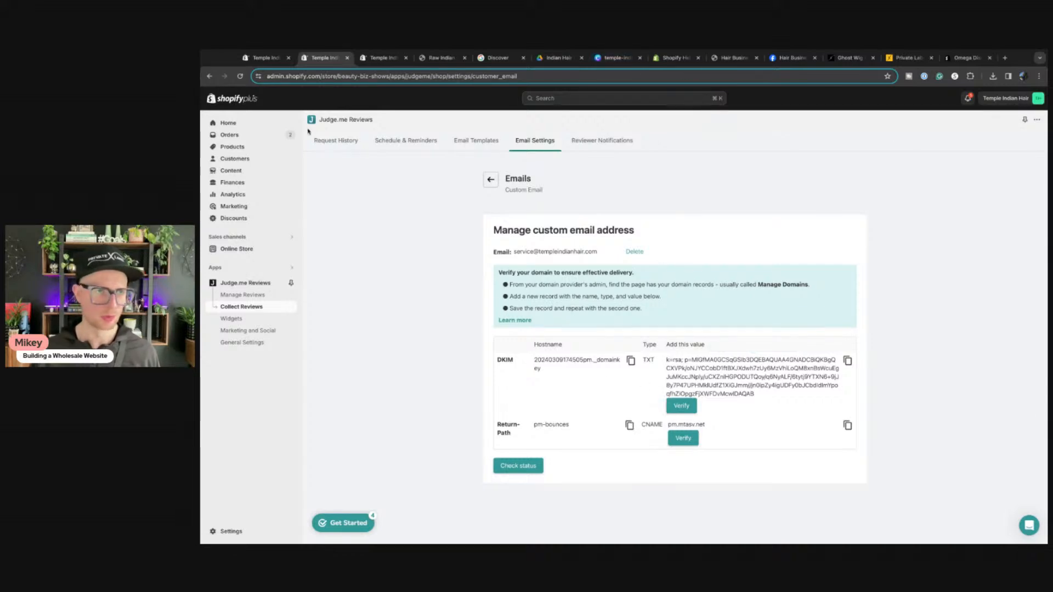
Step: Open the Orders list in a second browser tab, then view the live storefront tab
super+click(231, 135)
drag(436, 61, 409, 96)
click(423, 61)
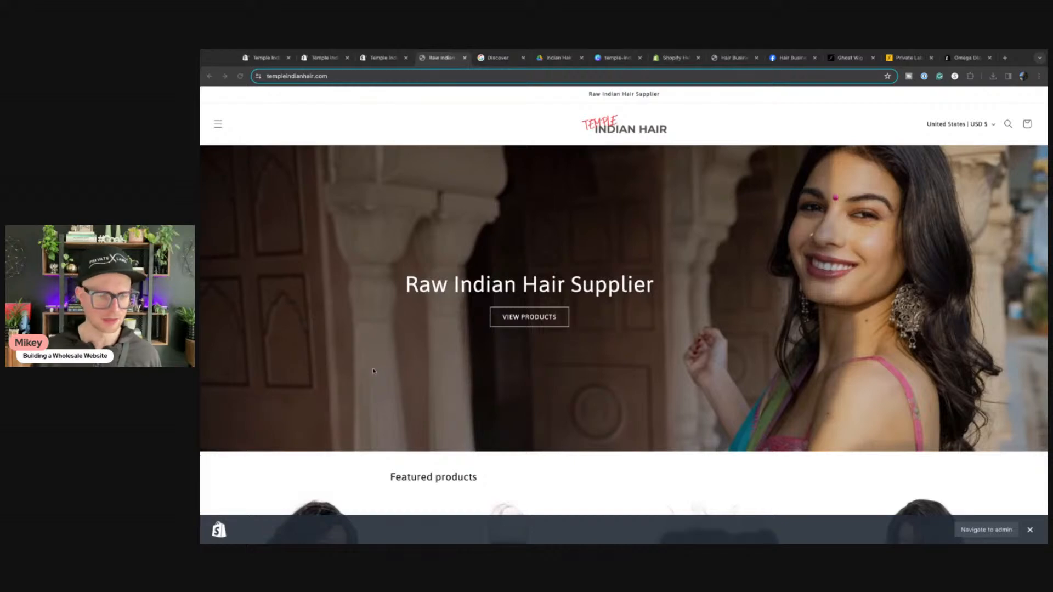
Step: Cycle through the Orders, theme editor and Preferences tabs, then reopen Judge.me Reviews from Apps
click(318, 57)
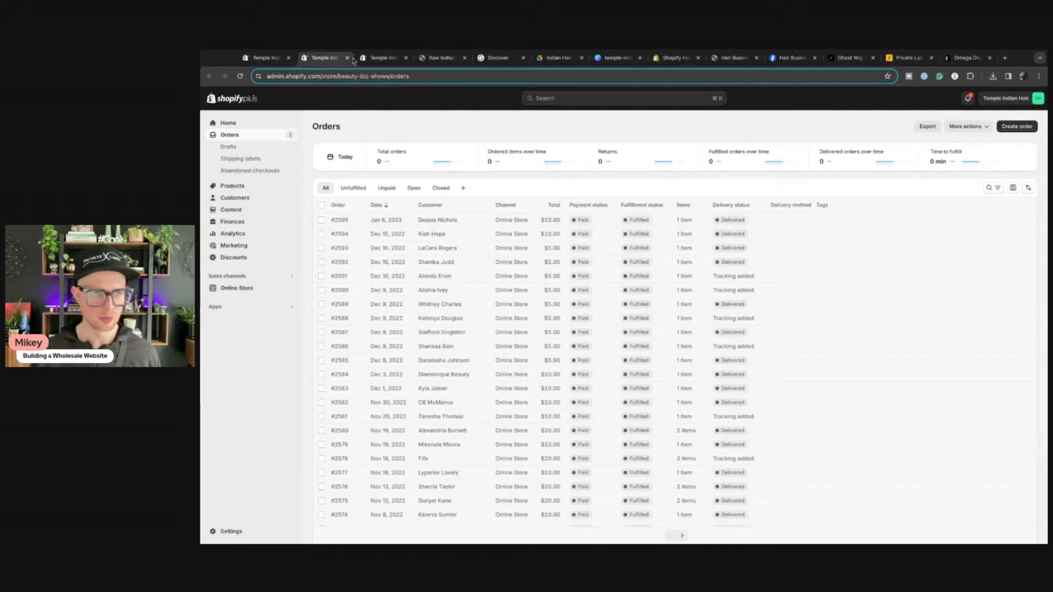
click(380, 58)
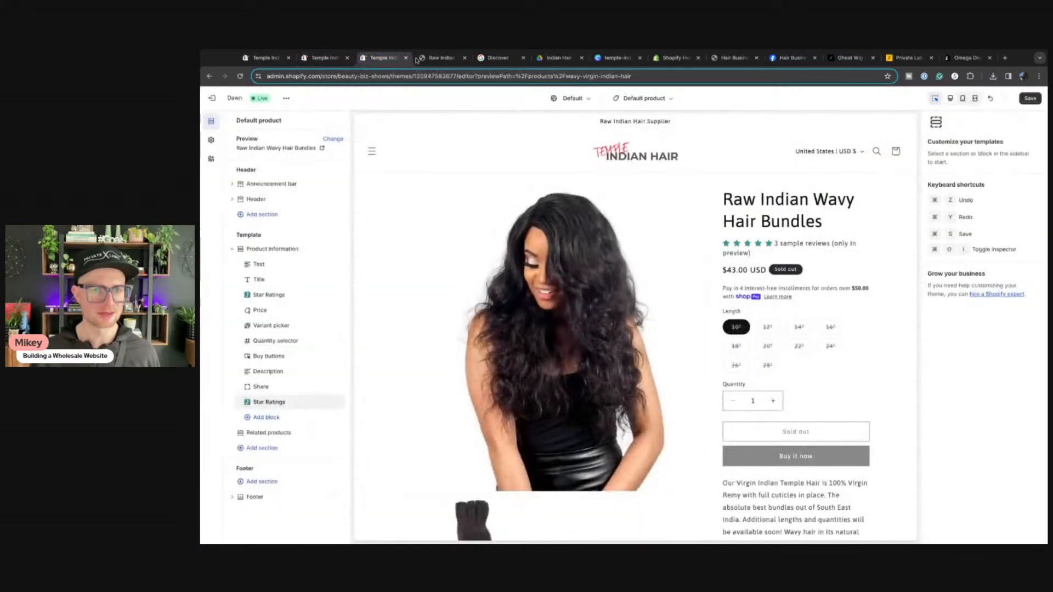
click(255, 58)
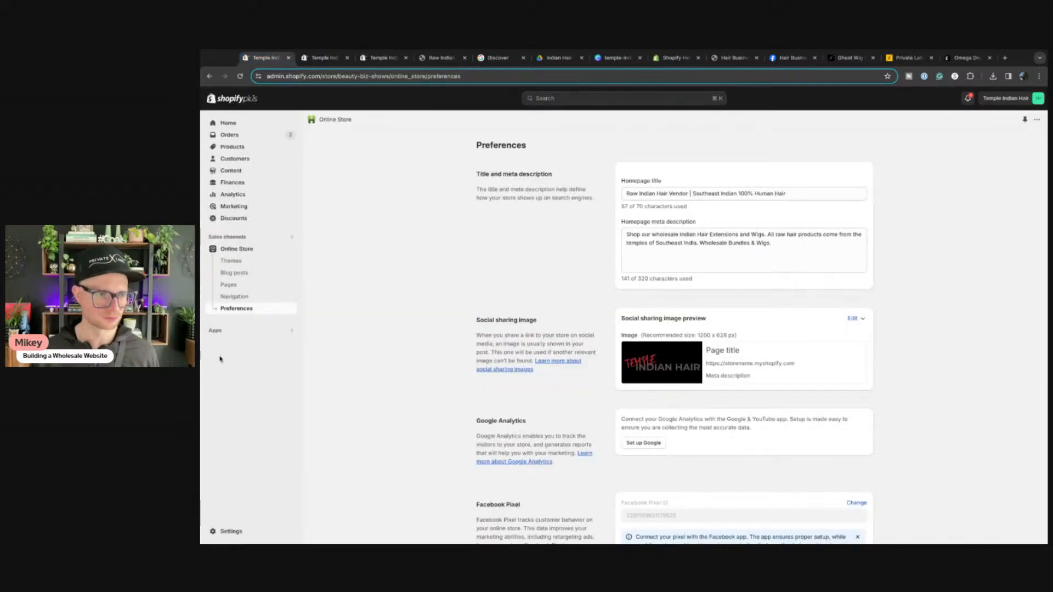
click(217, 331)
click(521, 131)
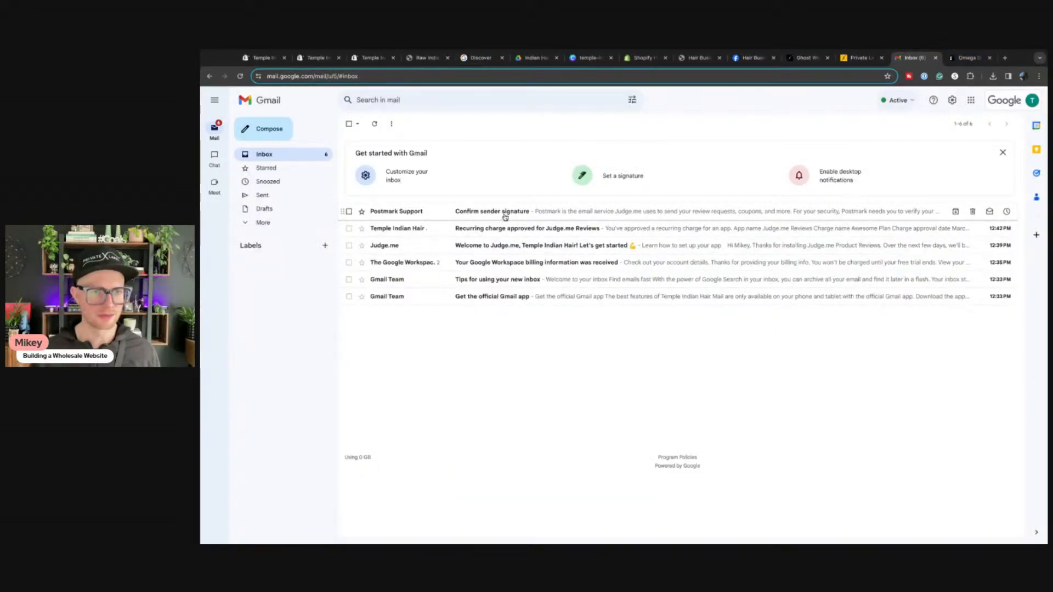
Step: Open Postmark's 'Confirm sender signature' email in Gmail and confirm the signature, then return to Shopify
click(505, 217)
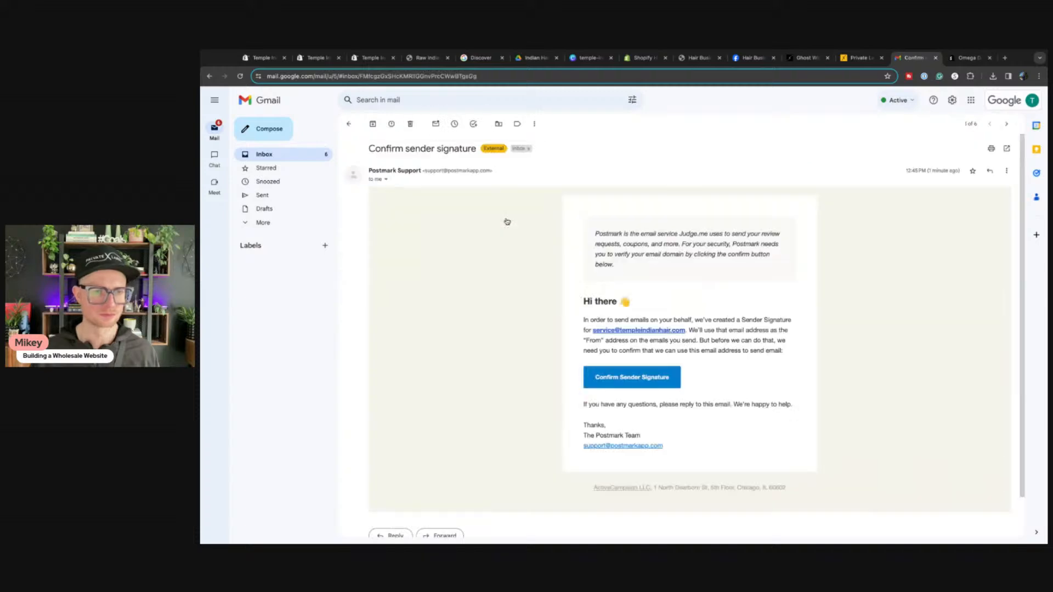
click(653, 384)
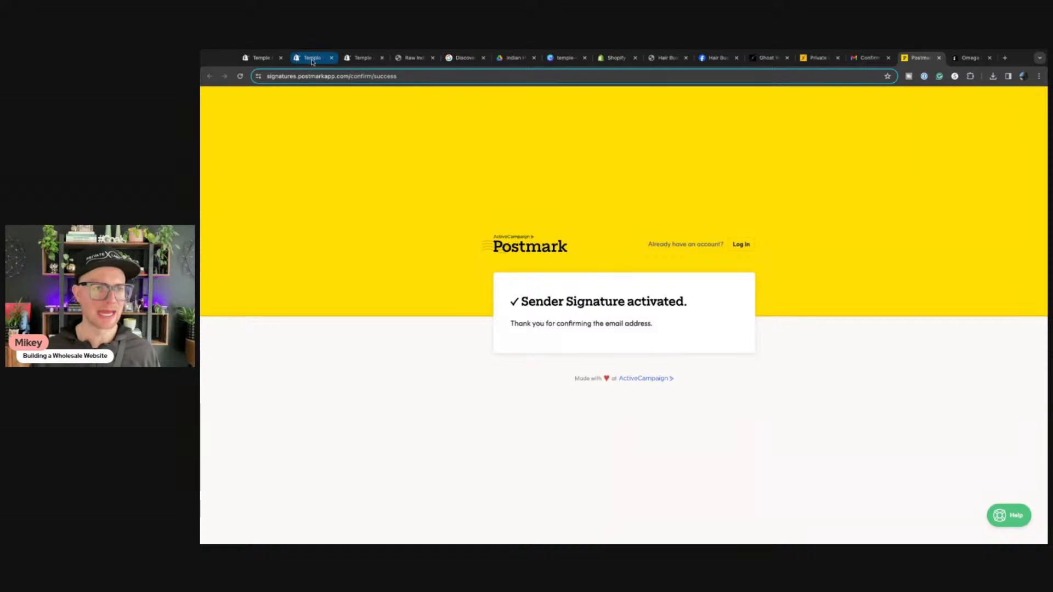
click(360, 59)
Step: Switch to the Judge.me tab, dismiss its setup checklist, and browse the dashboard tabs
click(360, 61)
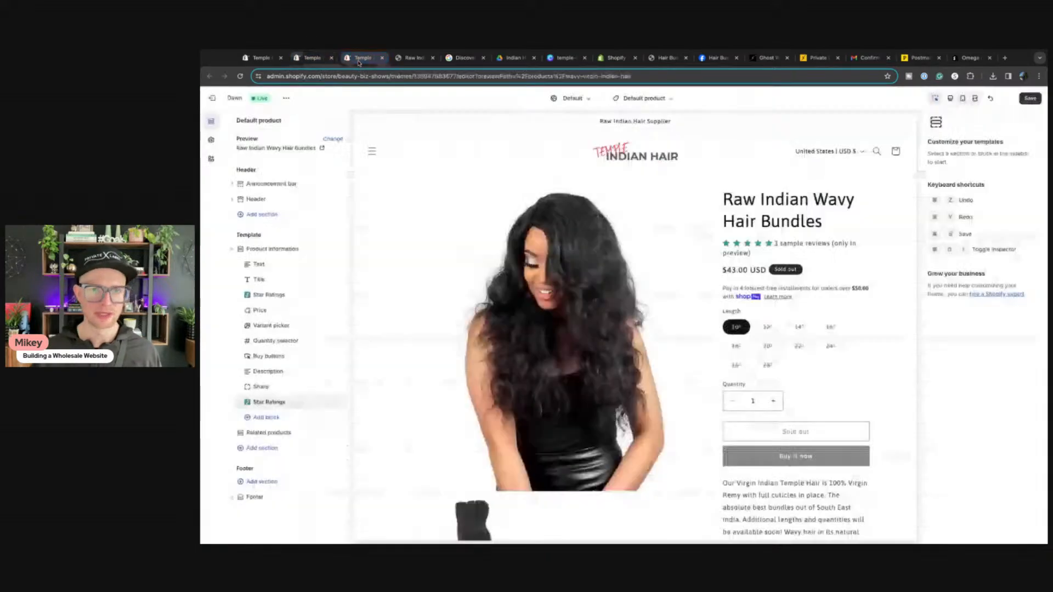
click(259, 58)
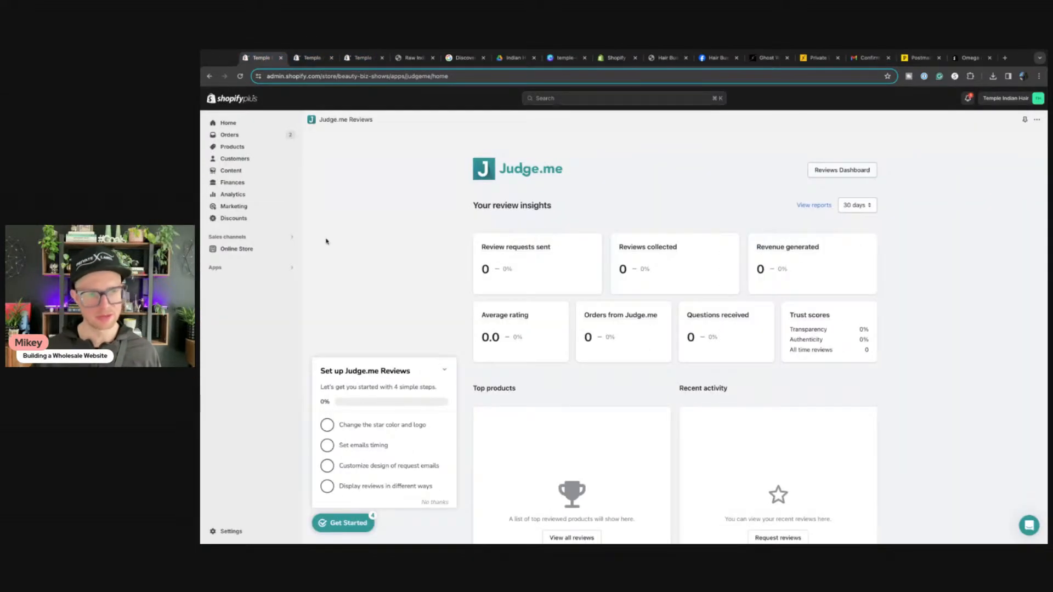
click(446, 373)
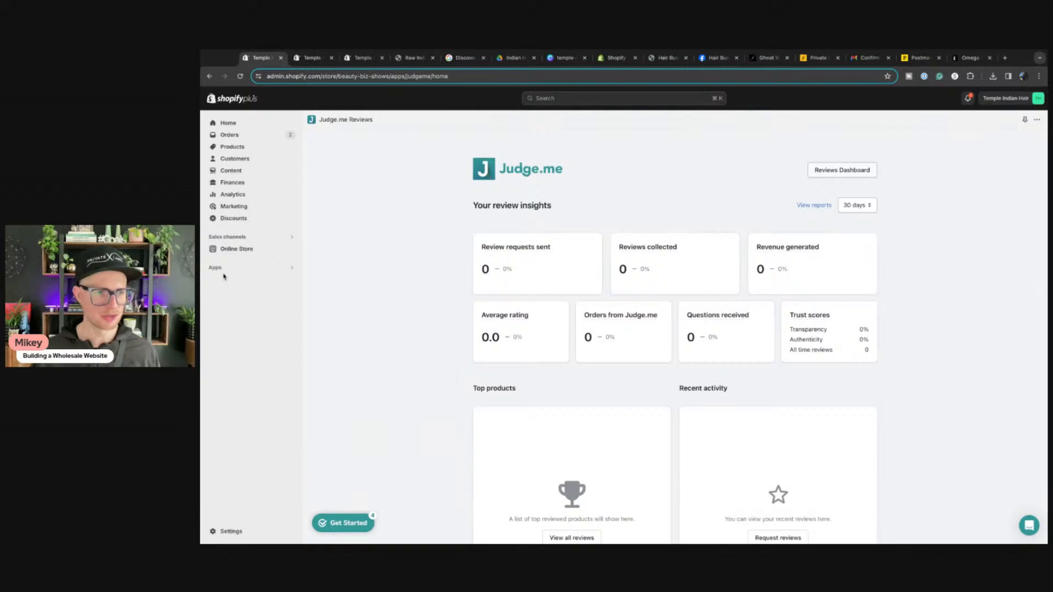
click(846, 171)
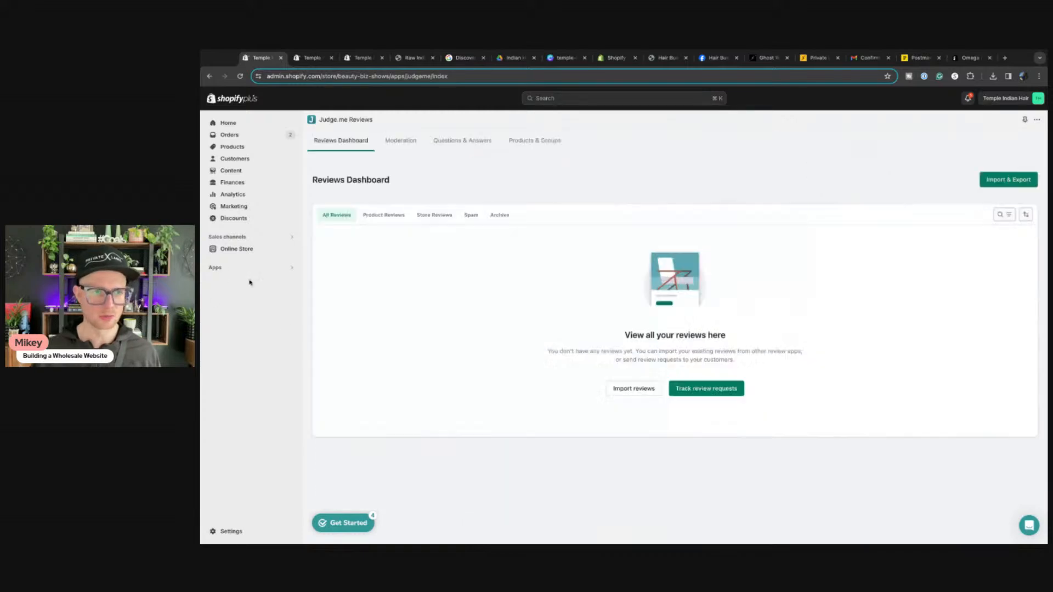
click(532, 144)
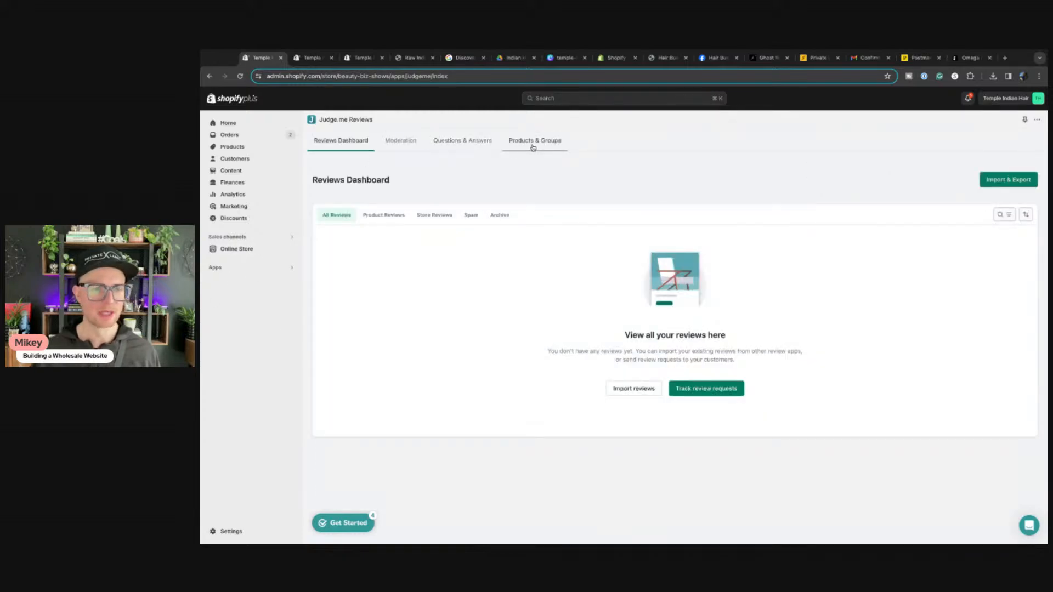
click(462, 144)
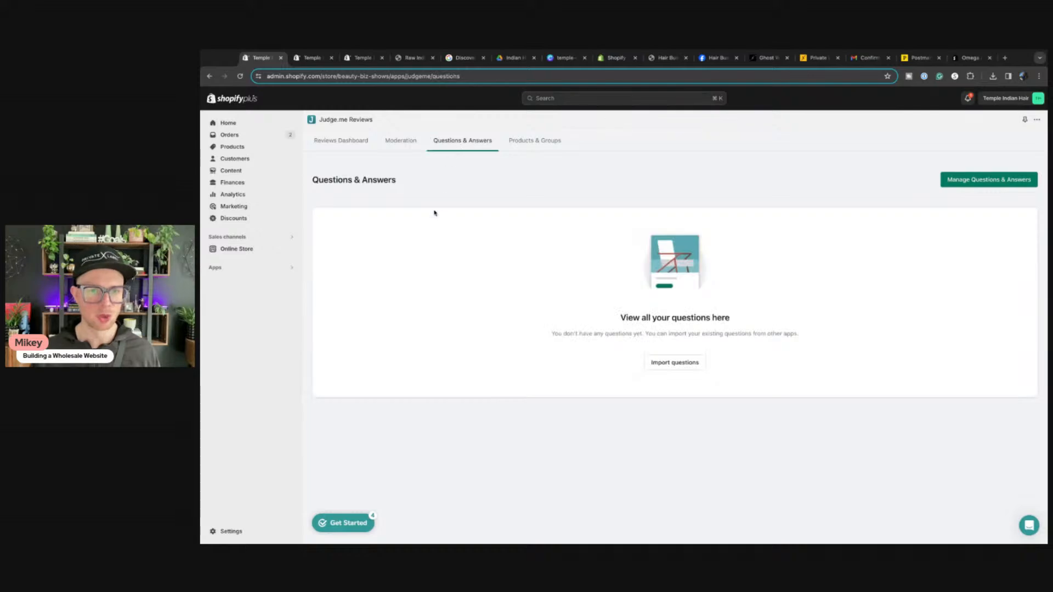
click(408, 141)
click(327, 141)
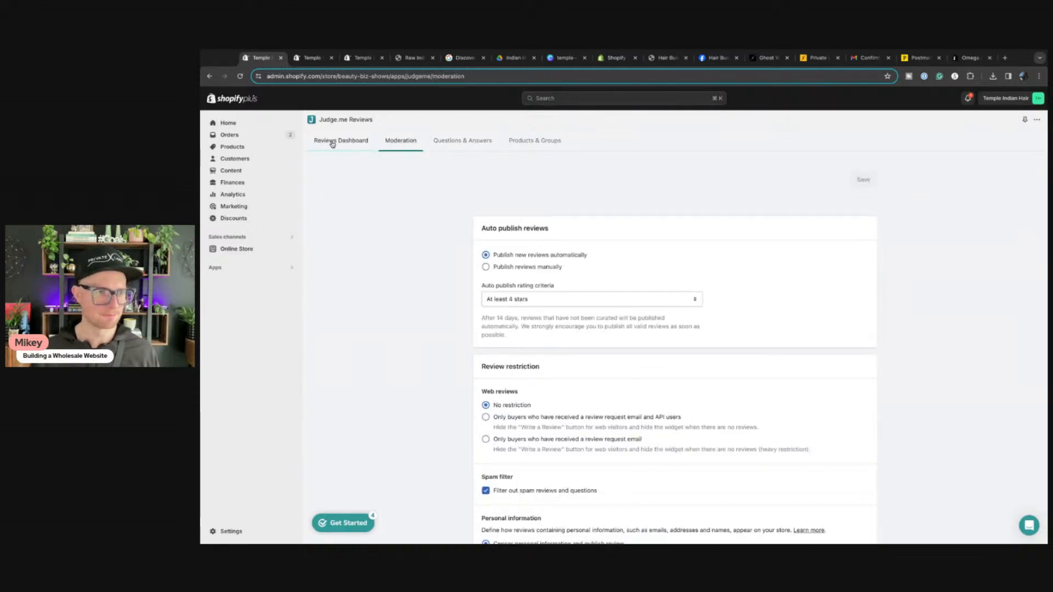
Step: Reopen Judge.me from Apps, filter to product reviews, browse its tabs, and open General Settings
click(212, 271)
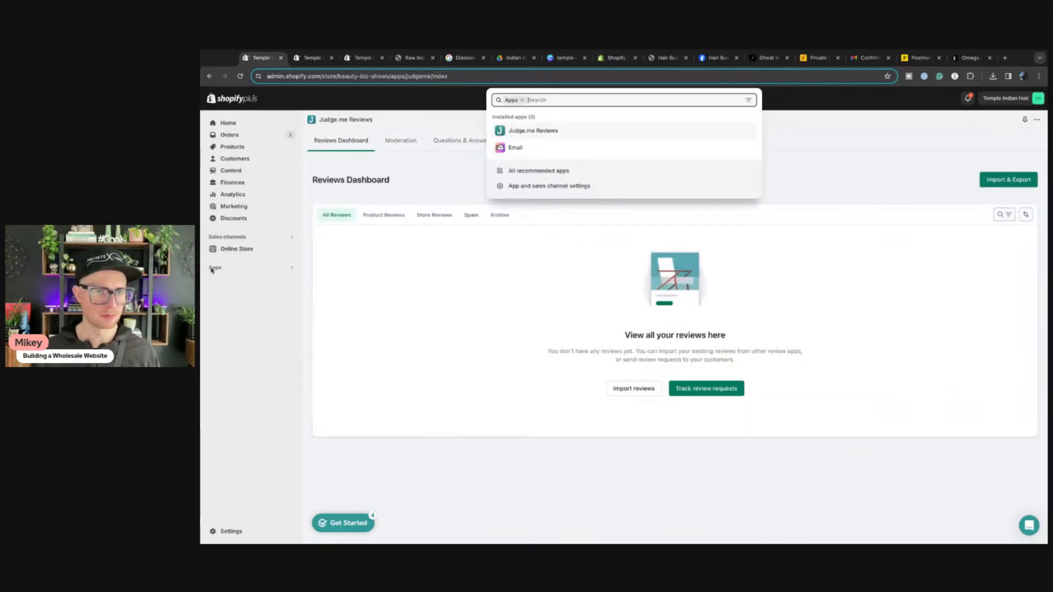
click(517, 133)
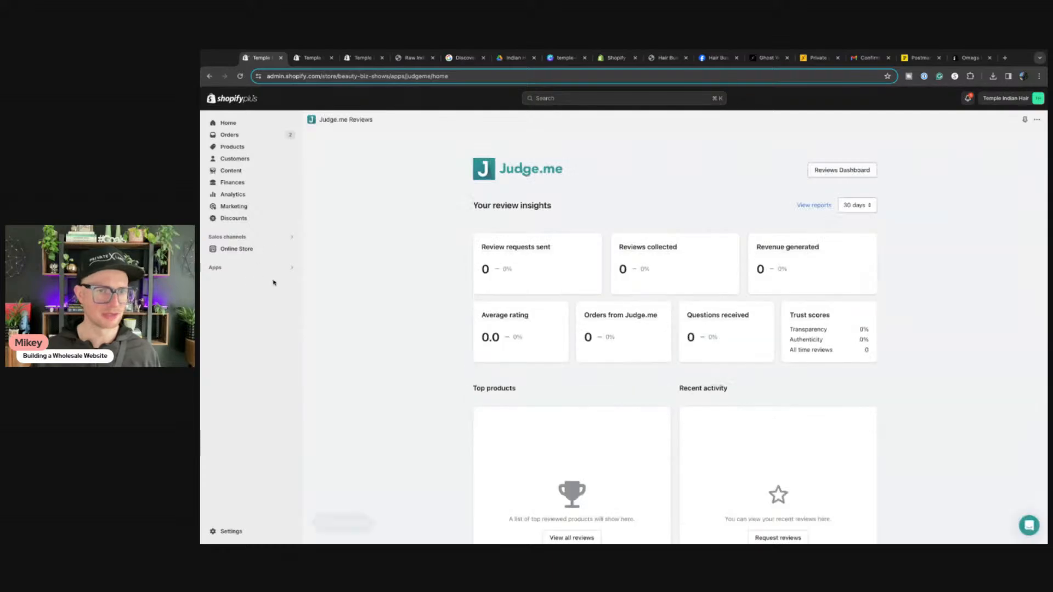
click(841, 172)
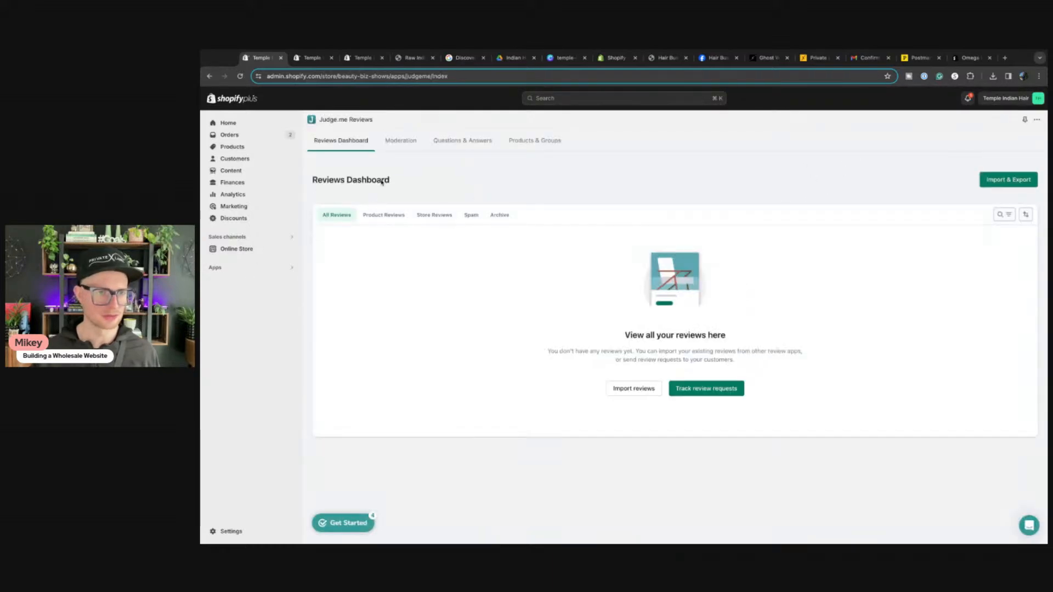
click(384, 215)
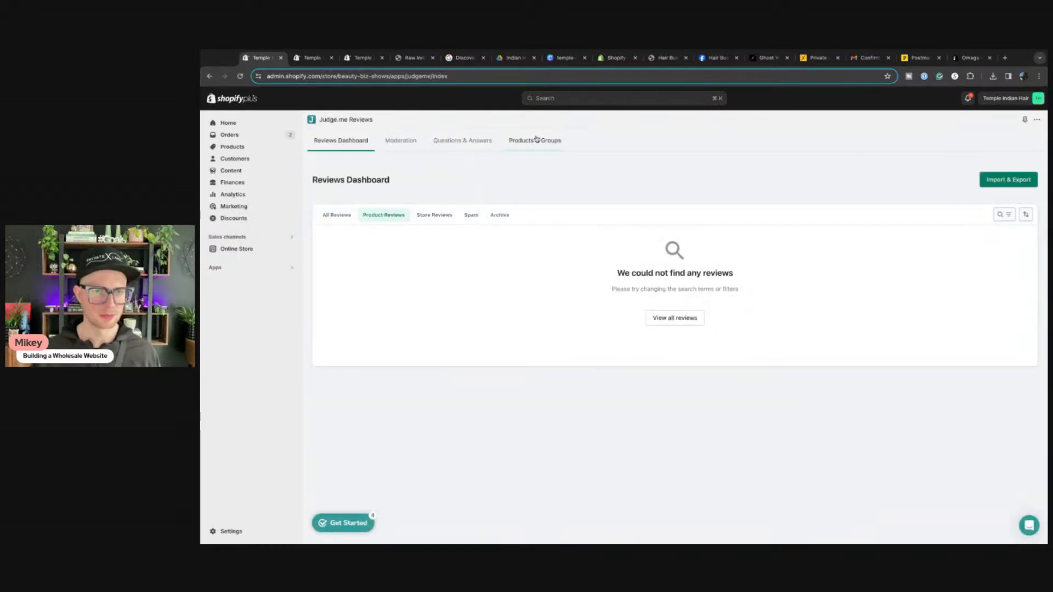
click(534, 140)
click(469, 144)
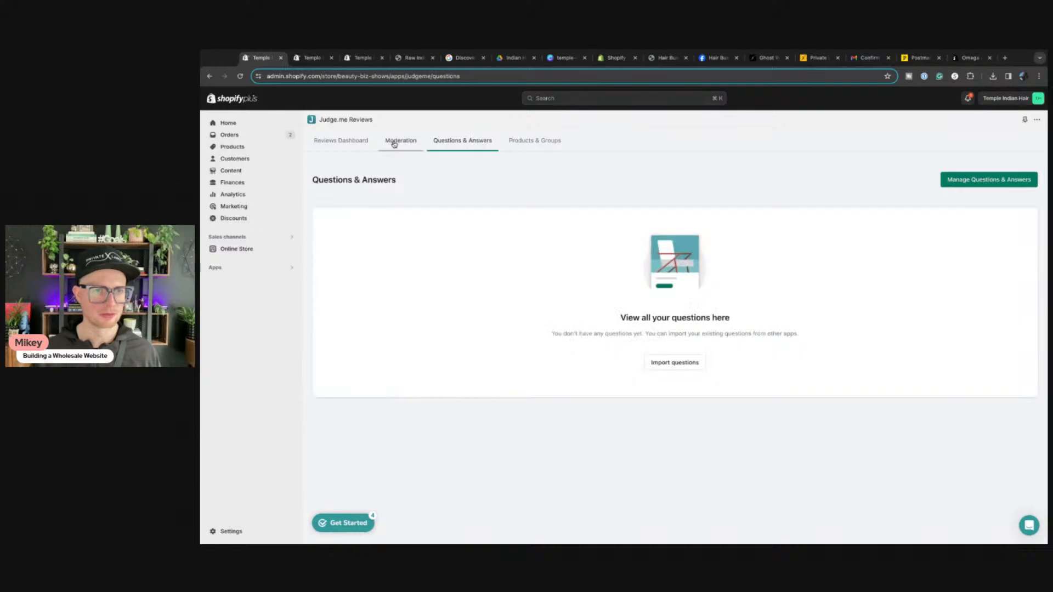
click(400, 141)
click(325, 142)
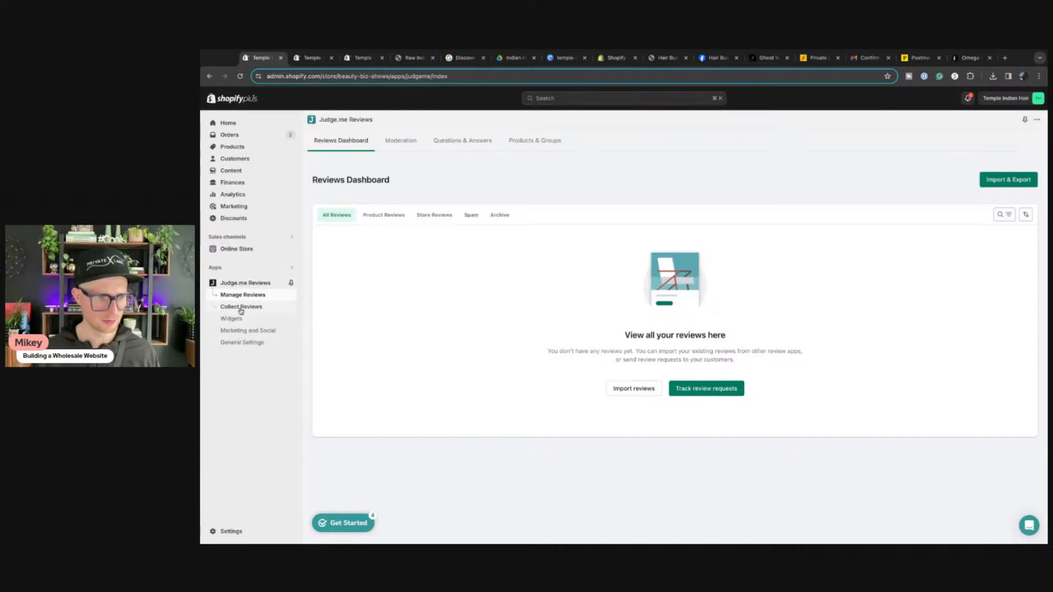
click(236, 343)
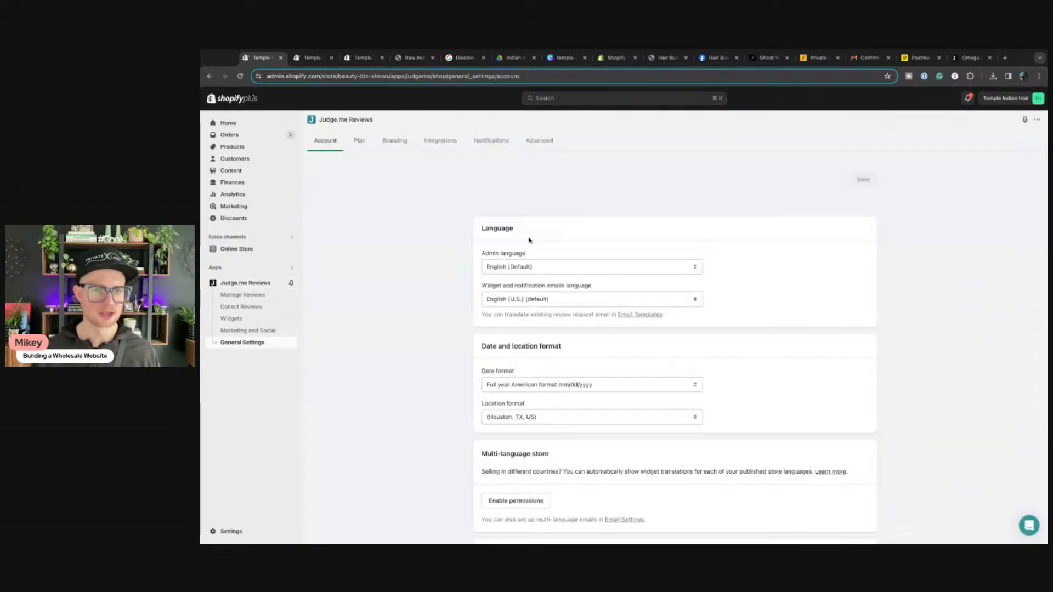
Step: In Branding, save the star colour as #E60000, then tick 'Hide Judge.me branding on emails and widgets'
click(399, 142)
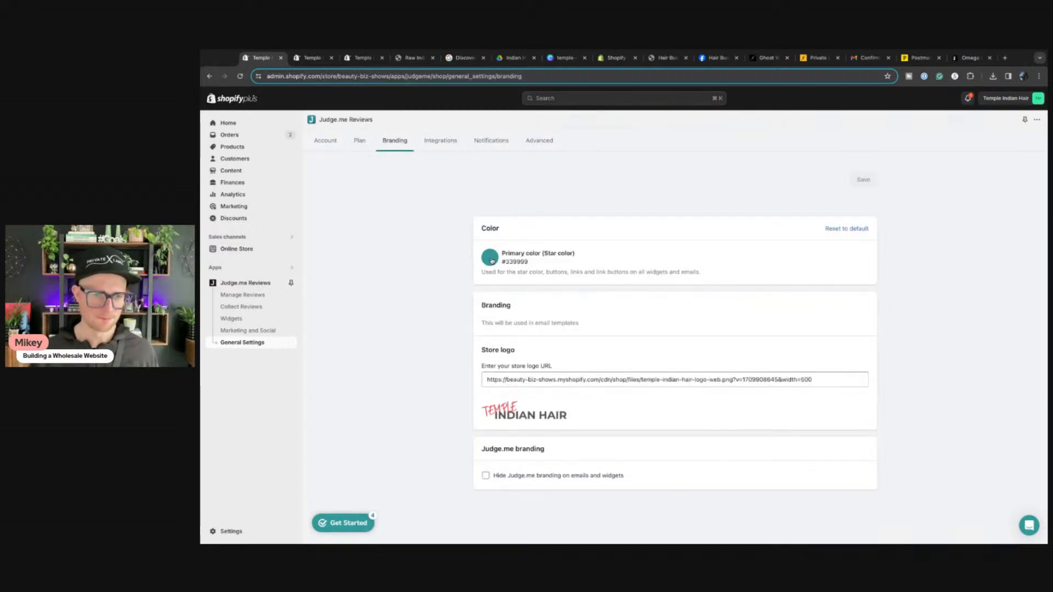
click(492, 261)
drag(565, 305, 565, 286)
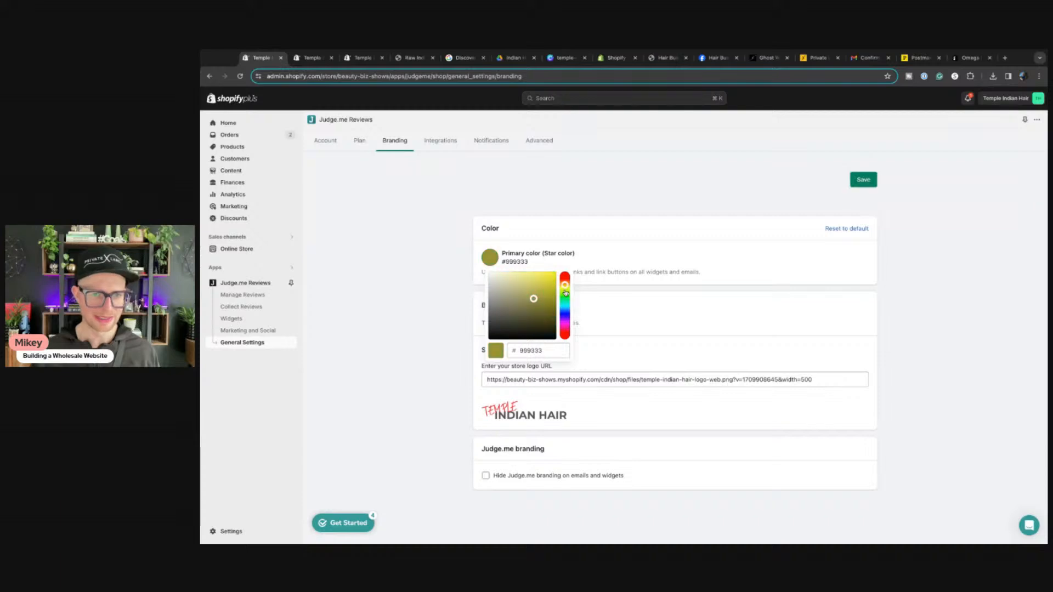
click(565, 294)
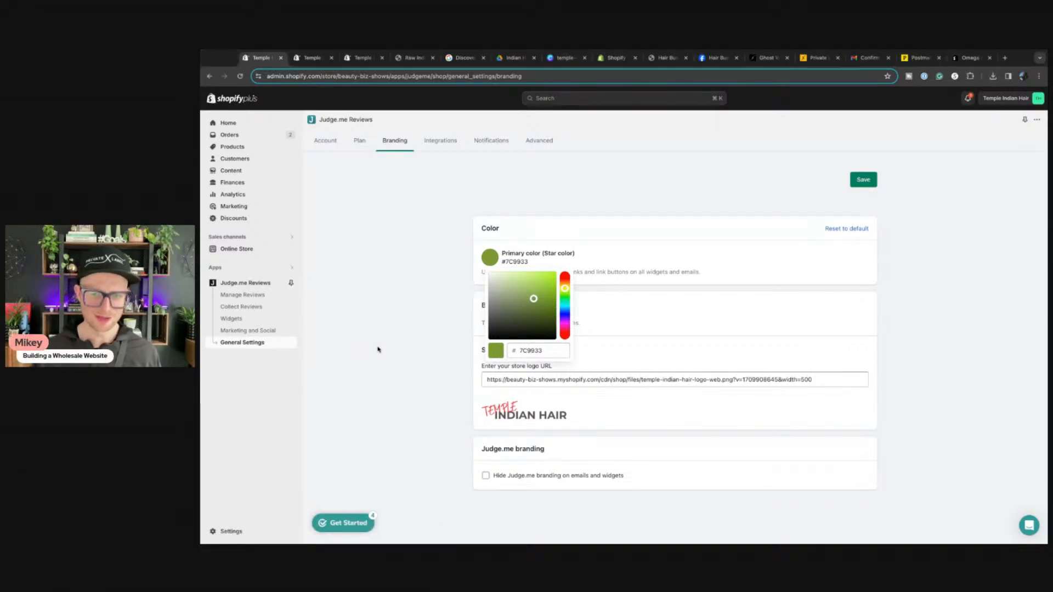
click(565, 280)
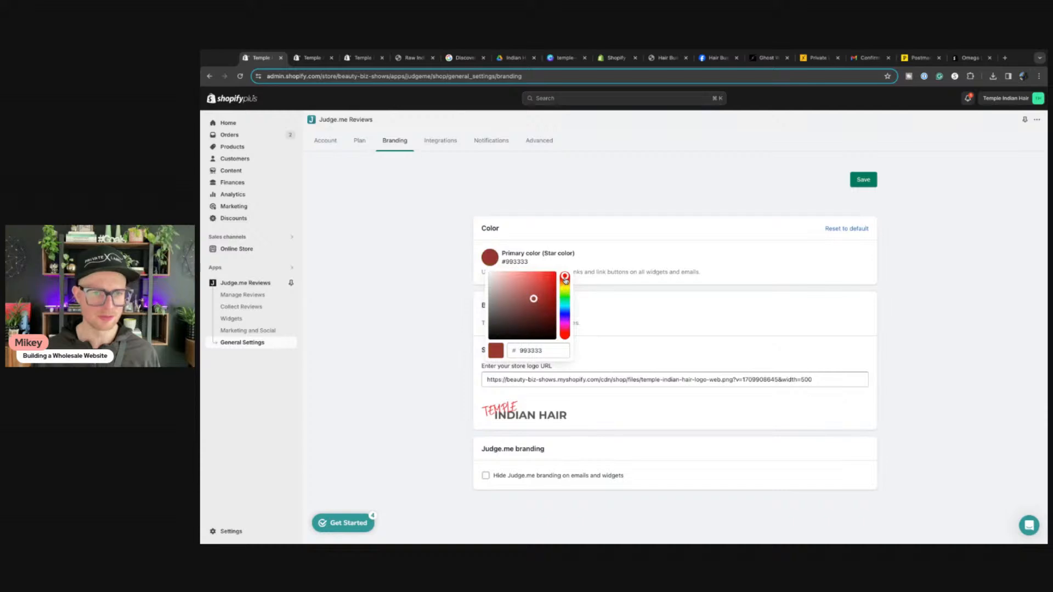
mouse_move(565, 280)
mouse_down()
mouse_move(565, 336)
mouse_move(565, 279)
mouse_move(546, 288)
mouse_move(565, 283)
mouse_up()
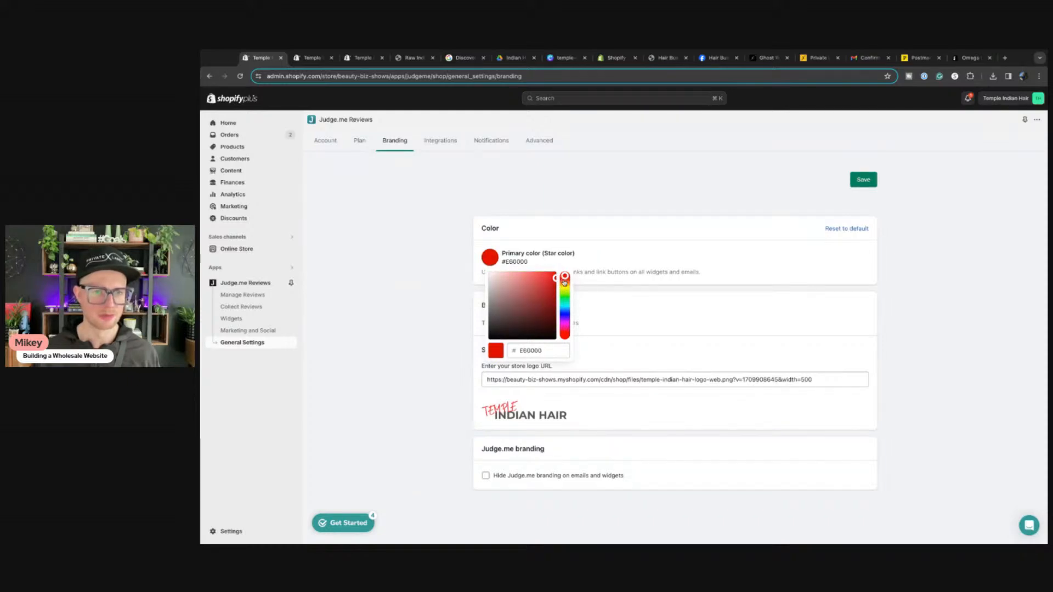
click(415, 319)
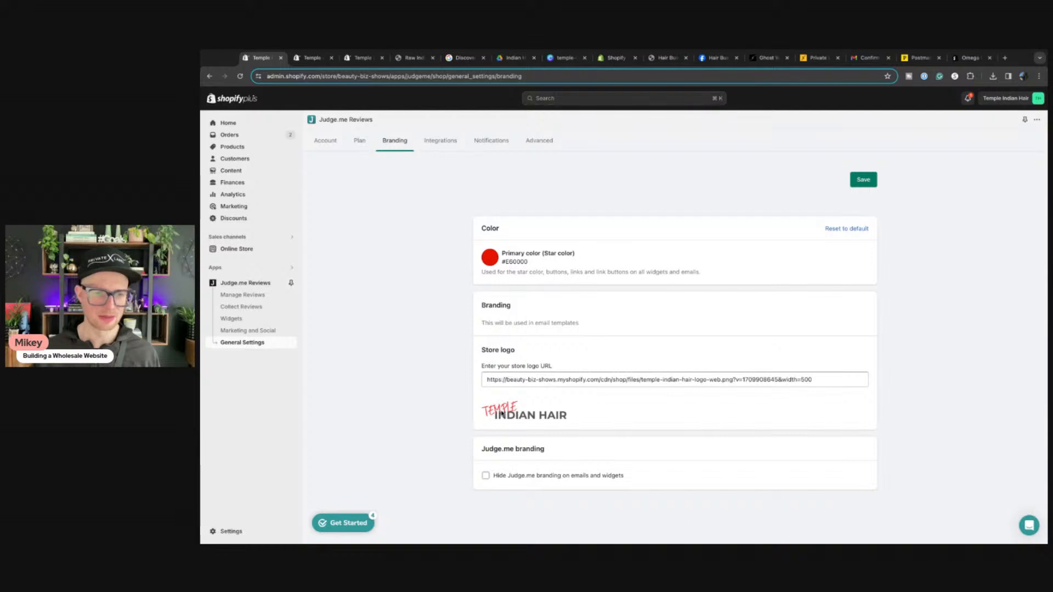
click(863, 180)
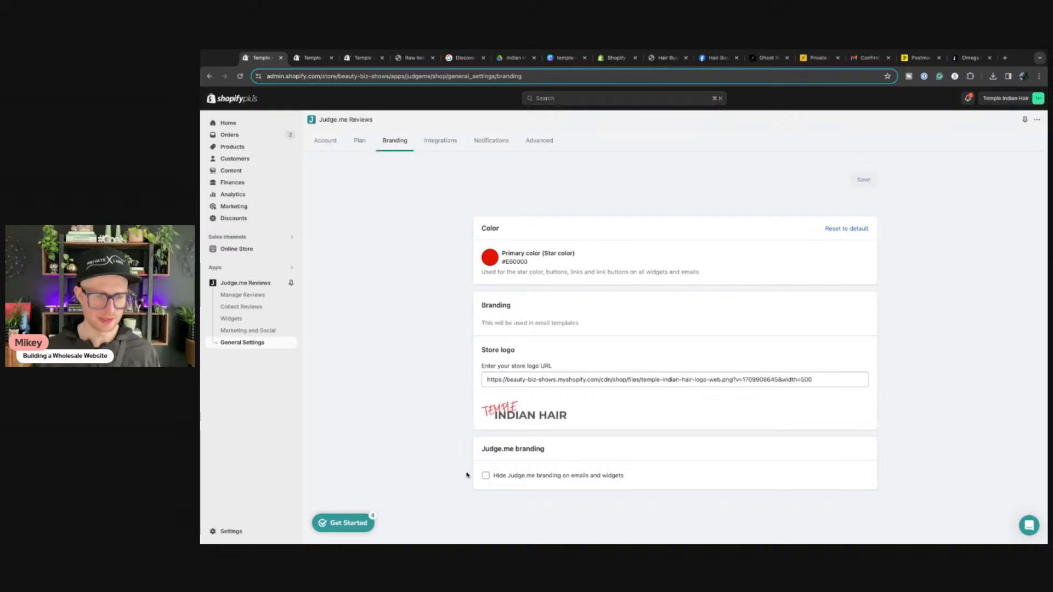
click(486, 476)
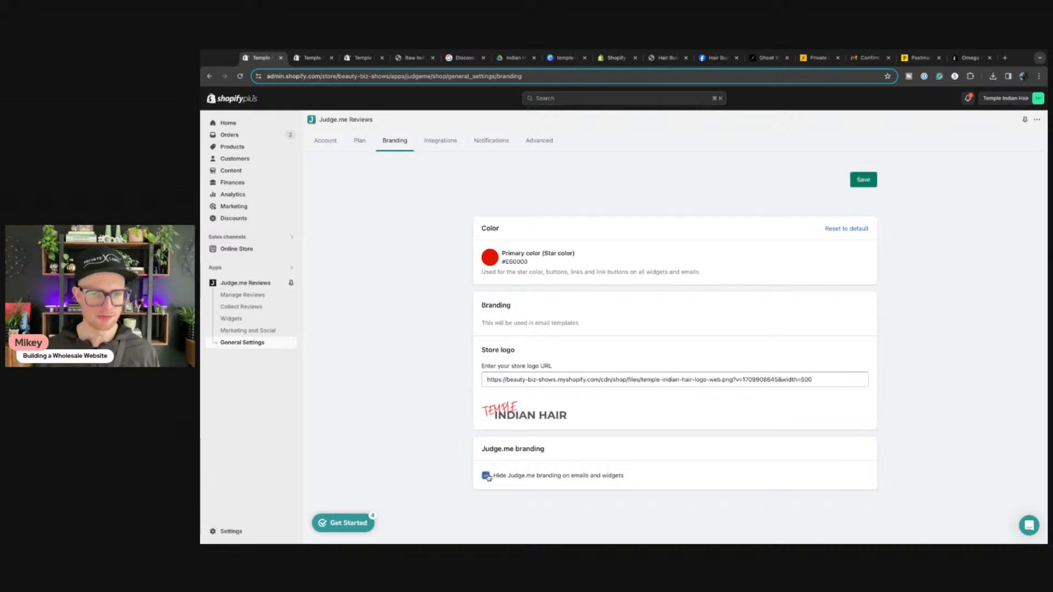
Step: Save the Branding page with #E60000 stars, the store logo, and Judge.me branding hidden
click(865, 181)
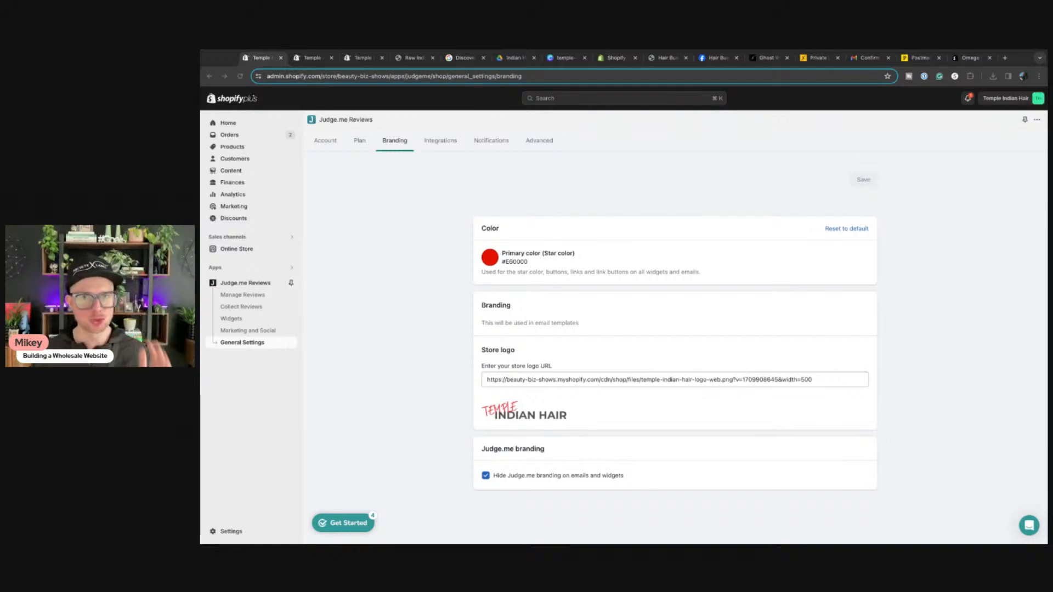
click(436, 348)
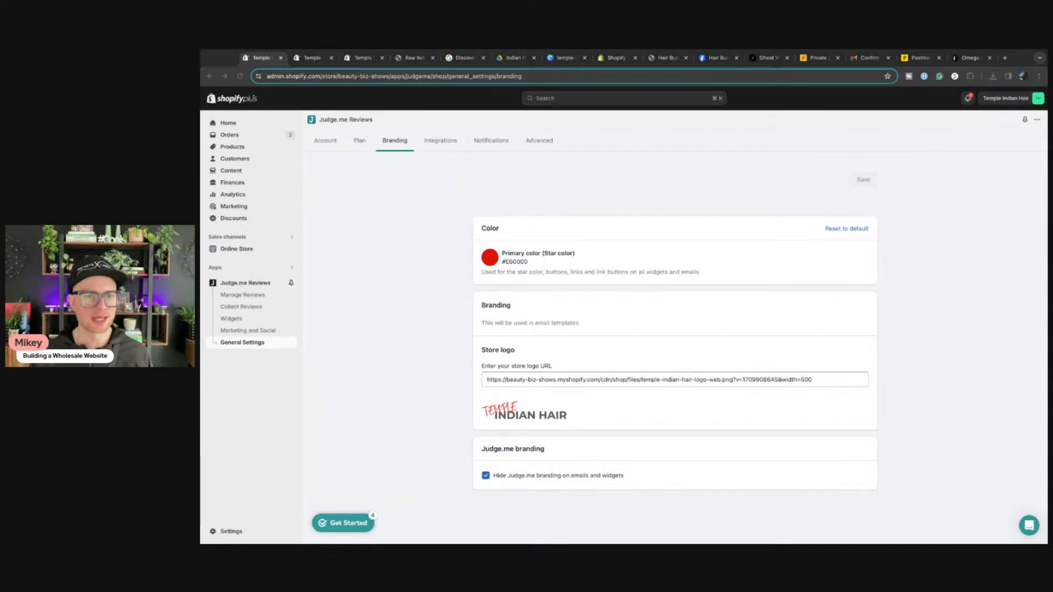
click(401, 375)
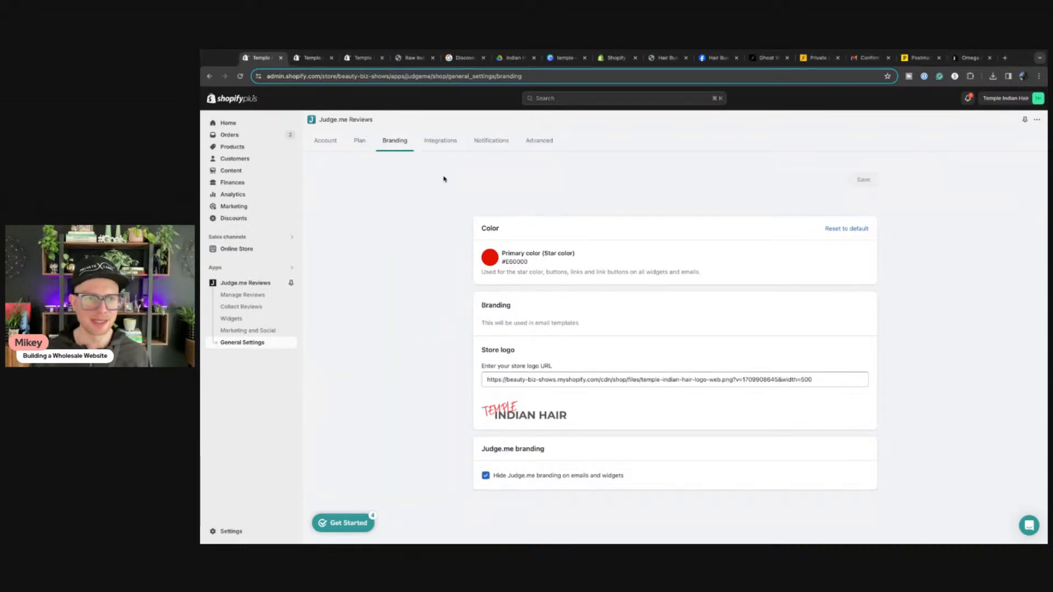
Step: Open Judge.me's Integrations settings and scroll through the available integrations
click(441, 141)
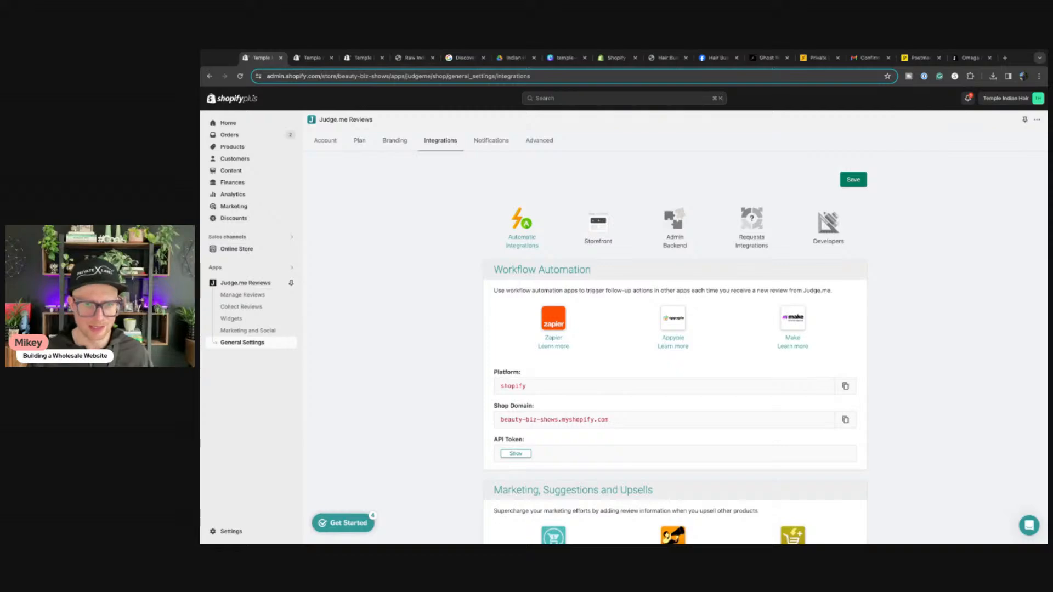
scroll(423, 282, down, 5)
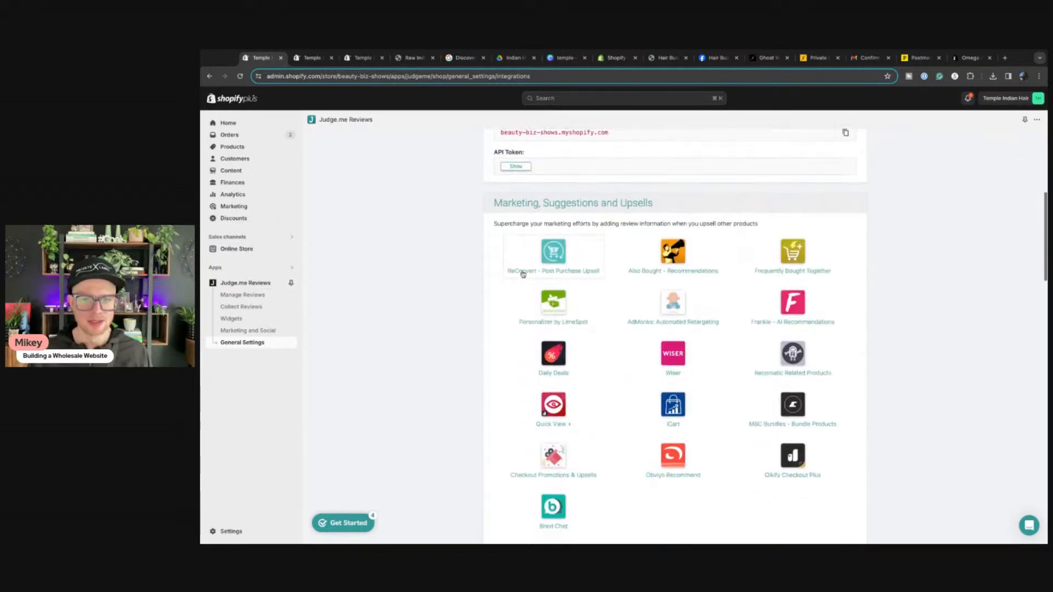
scroll(523, 274, down, 8)
scroll(476, 277, up, 11)
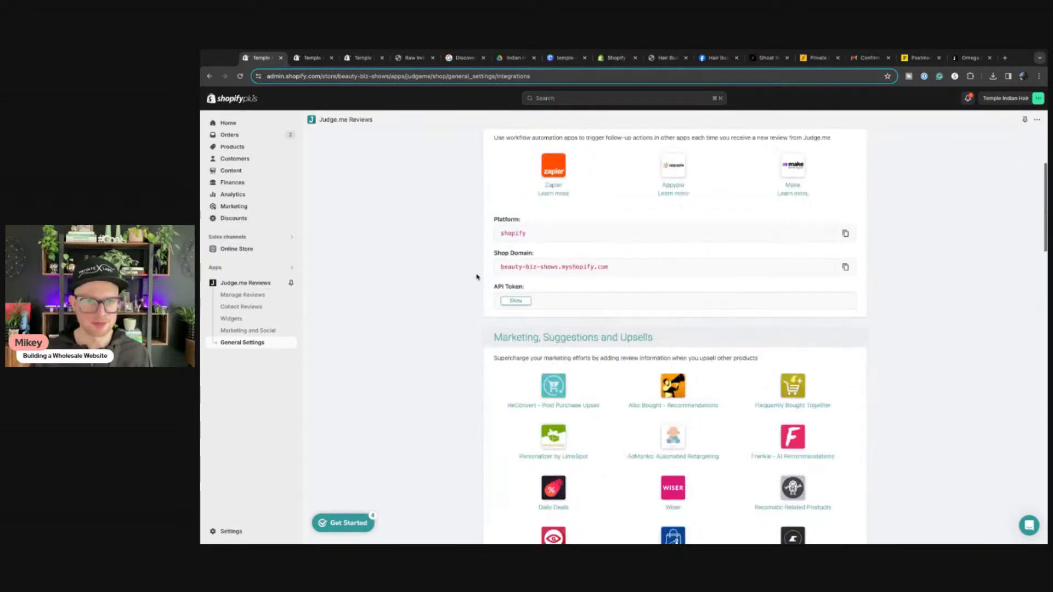
scroll(477, 277, up, 3)
scroll(543, 279, down, 10)
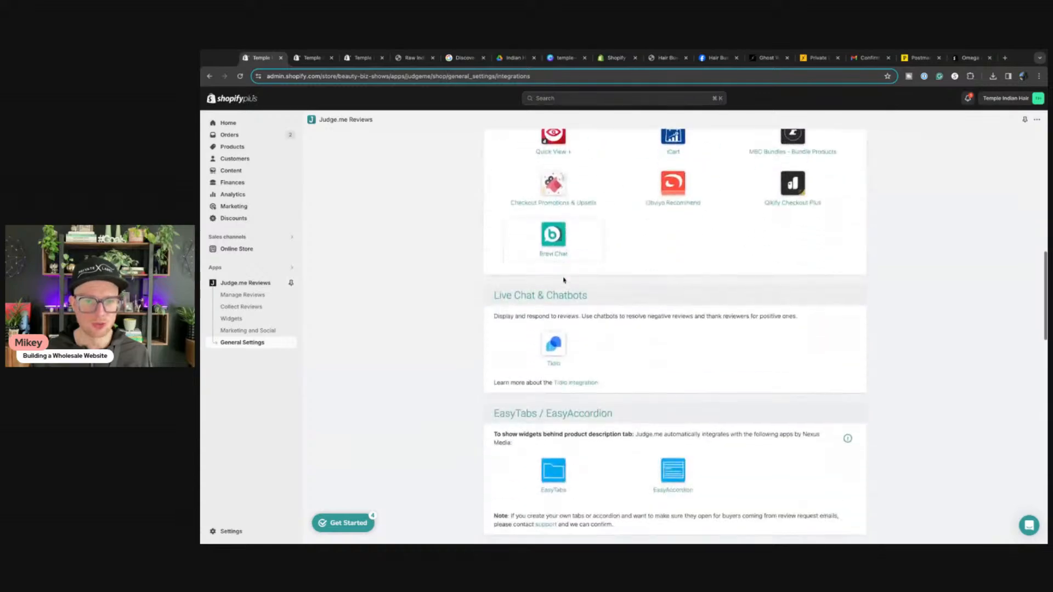
scroll(563, 280, down, 5)
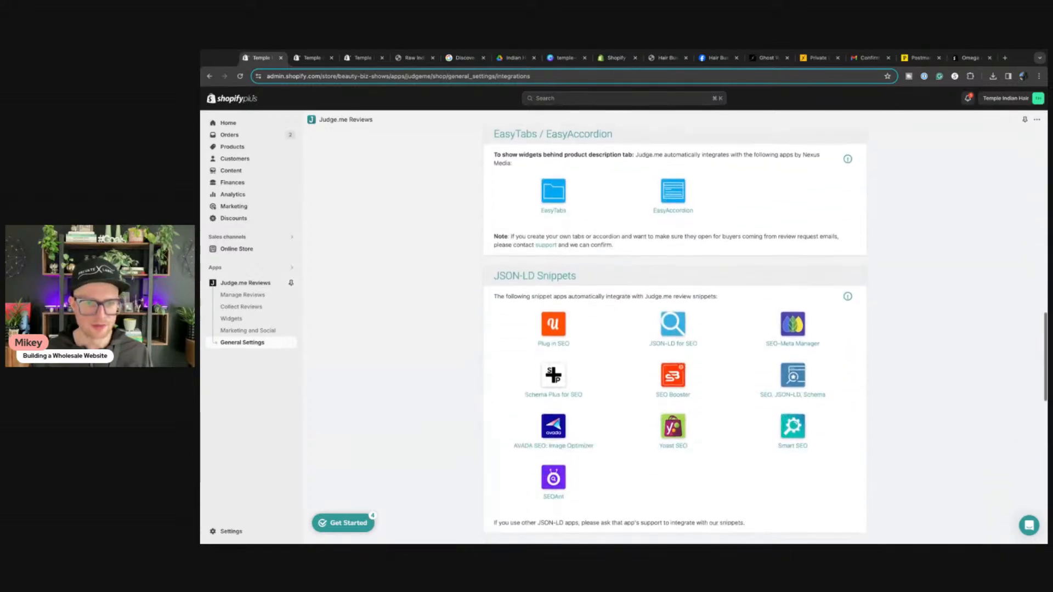
scroll(675, 329, down, 8)
scroll(593, 232, up, 20)
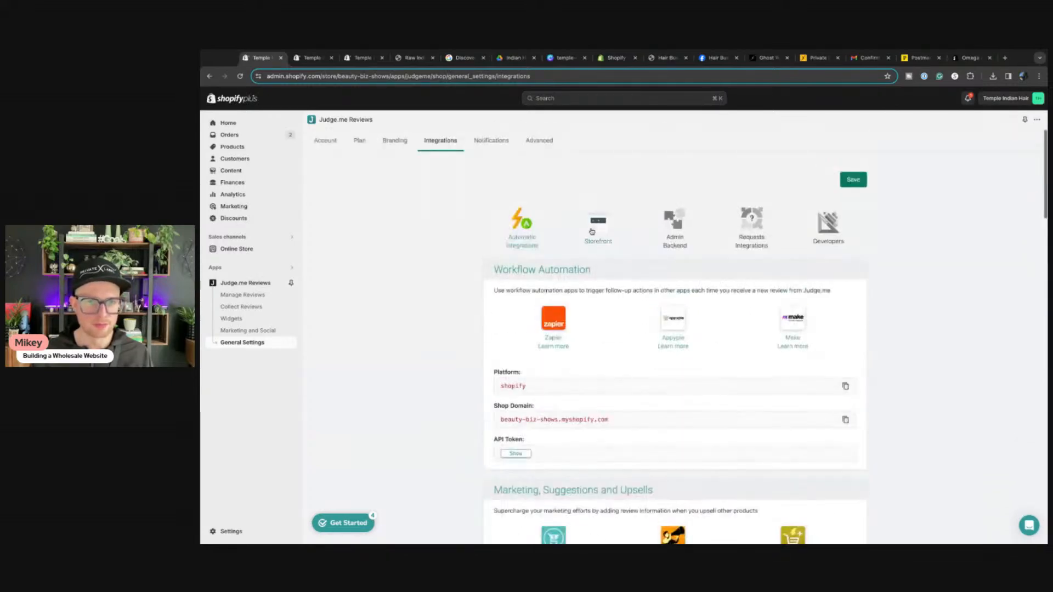
Step: Browse the Storefront, Admin Backend, Requests Integrations and Developers categories, then open Notifications
click(602, 225)
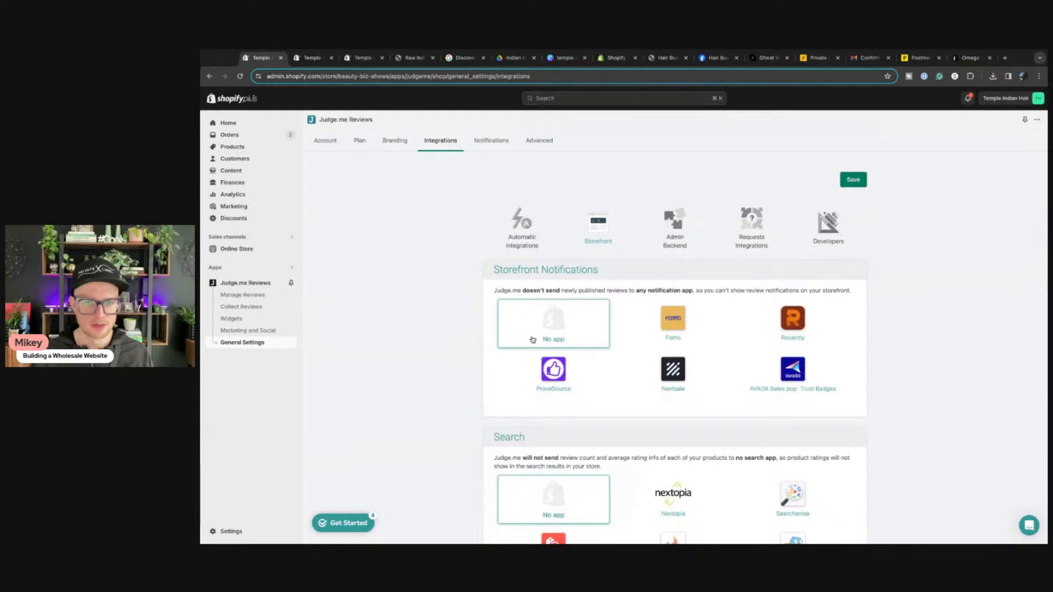
scroll(476, 335, down, 3)
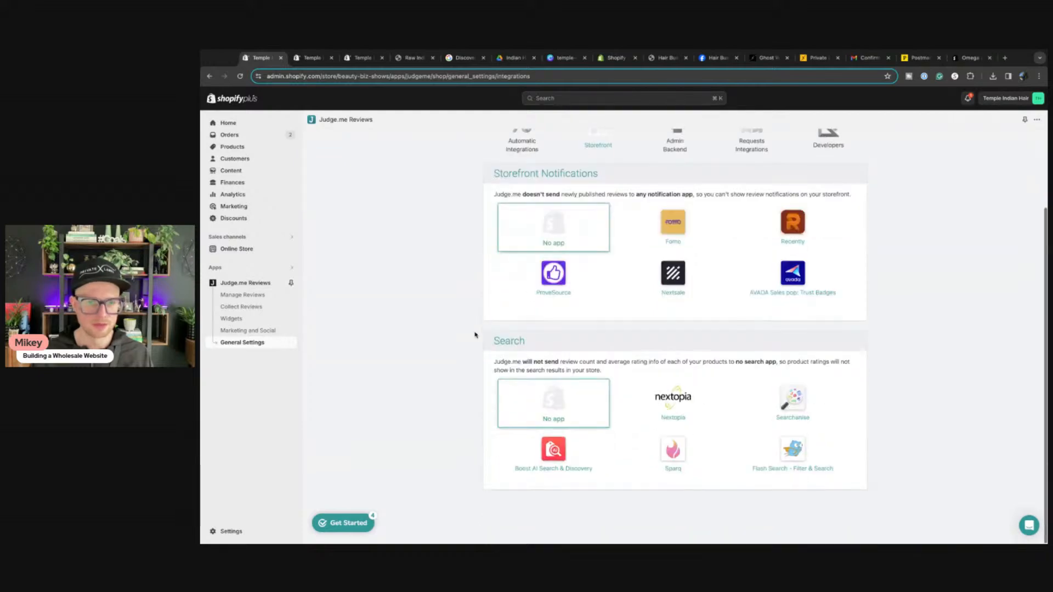
scroll(475, 336, up, 3)
click(674, 222)
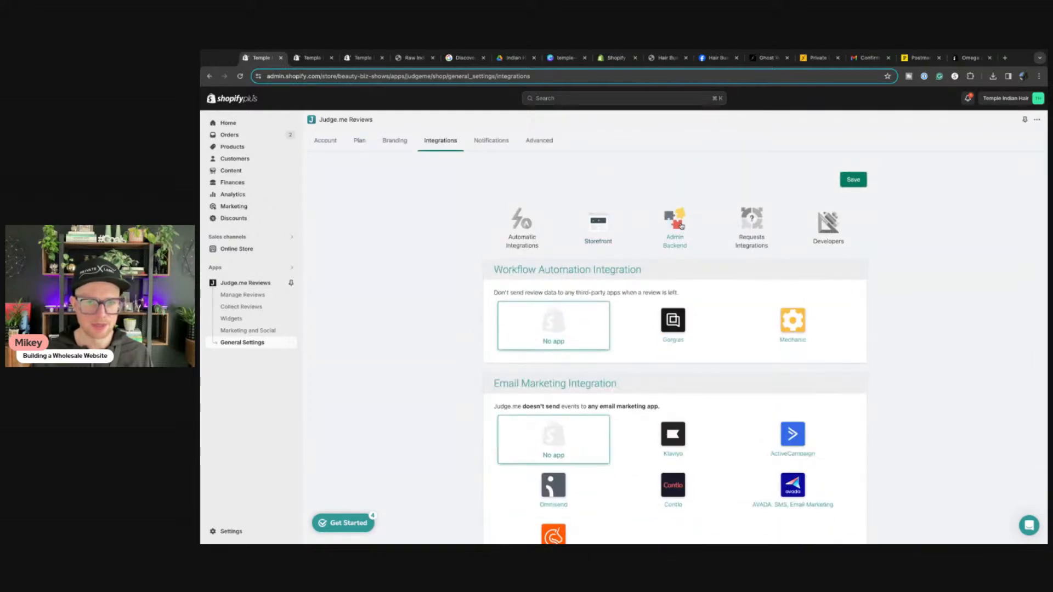
click(754, 222)
click(818, 223)
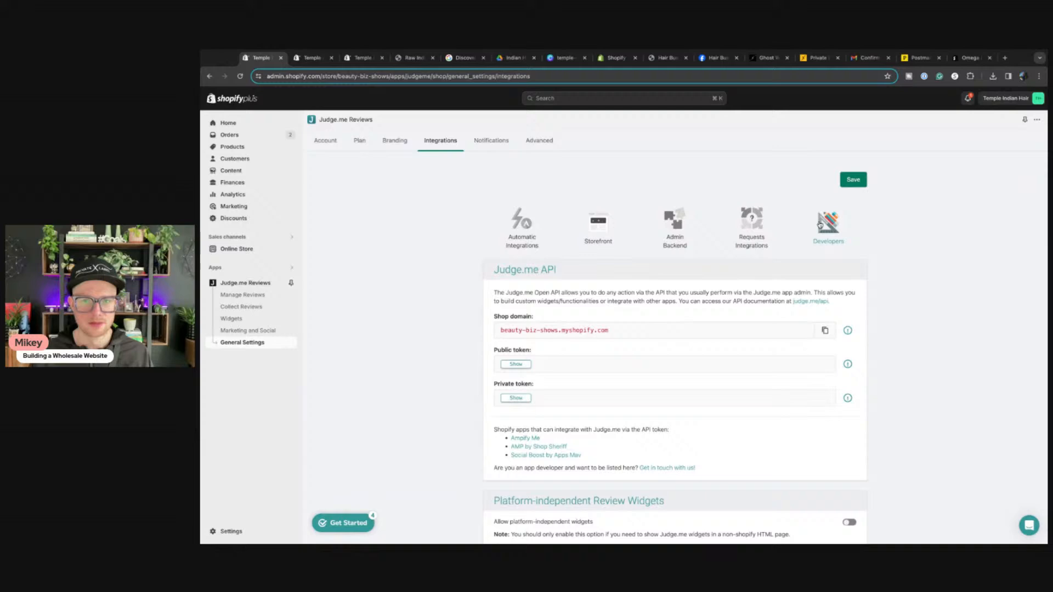
click(768, 224)
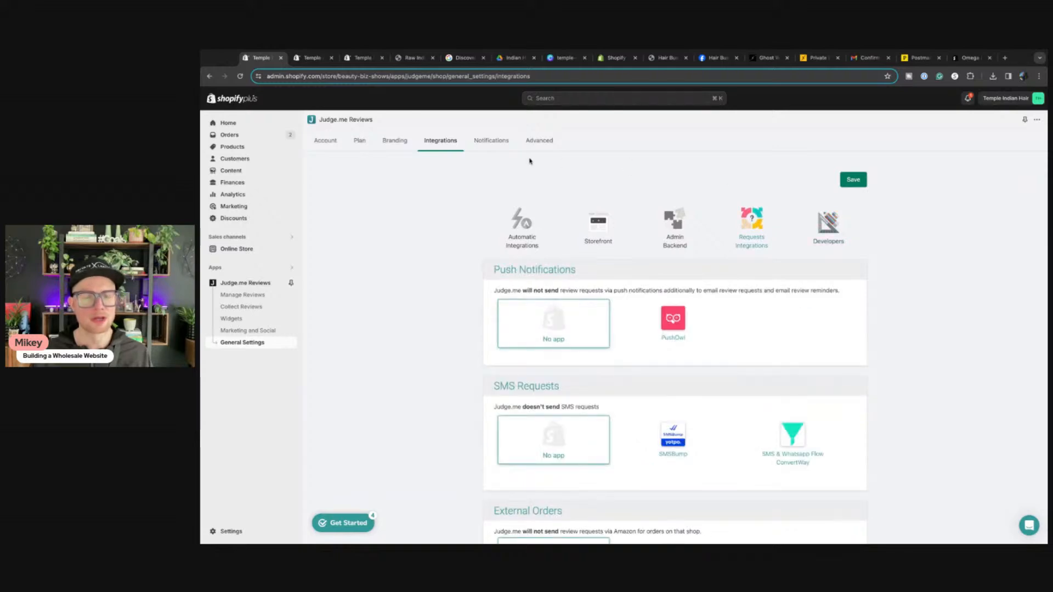
click(486, 143)
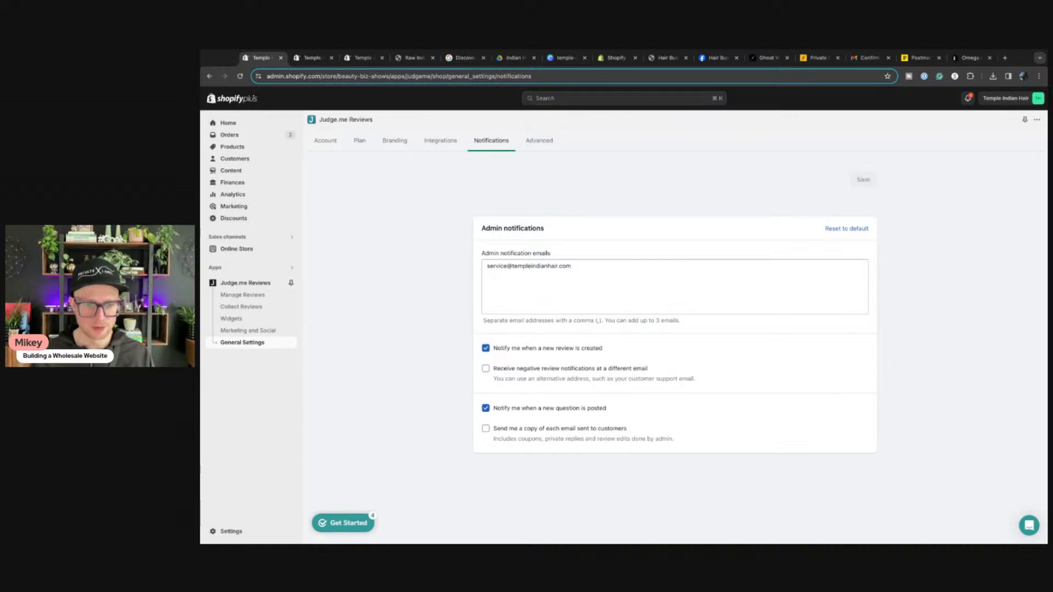
Step: Open Judge.me's Advanced settings and scroll down to the Meta syndication section
click(539, 140)
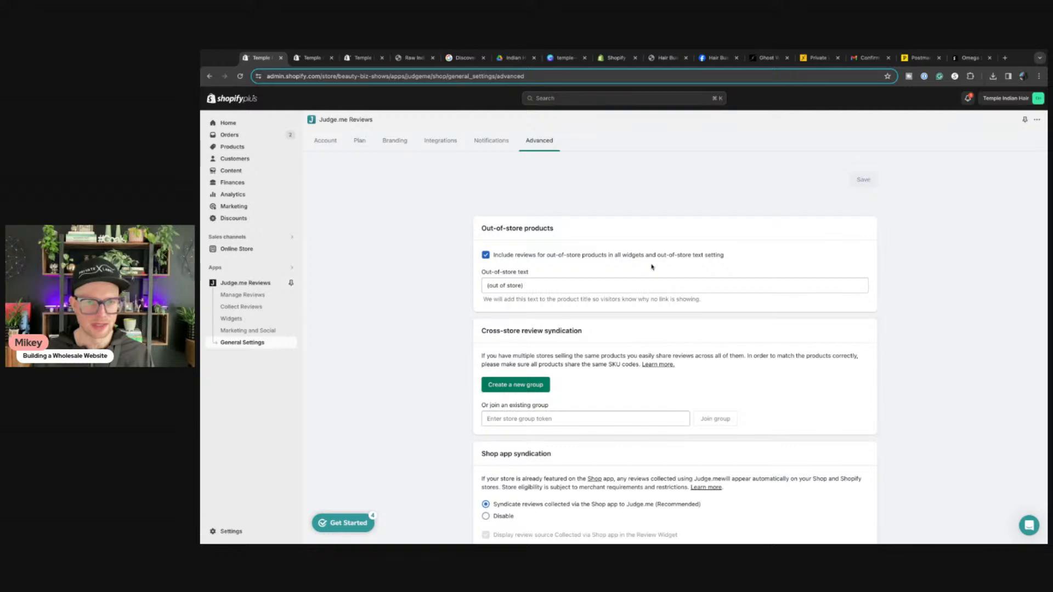
scroll(456, 363, down, 4)
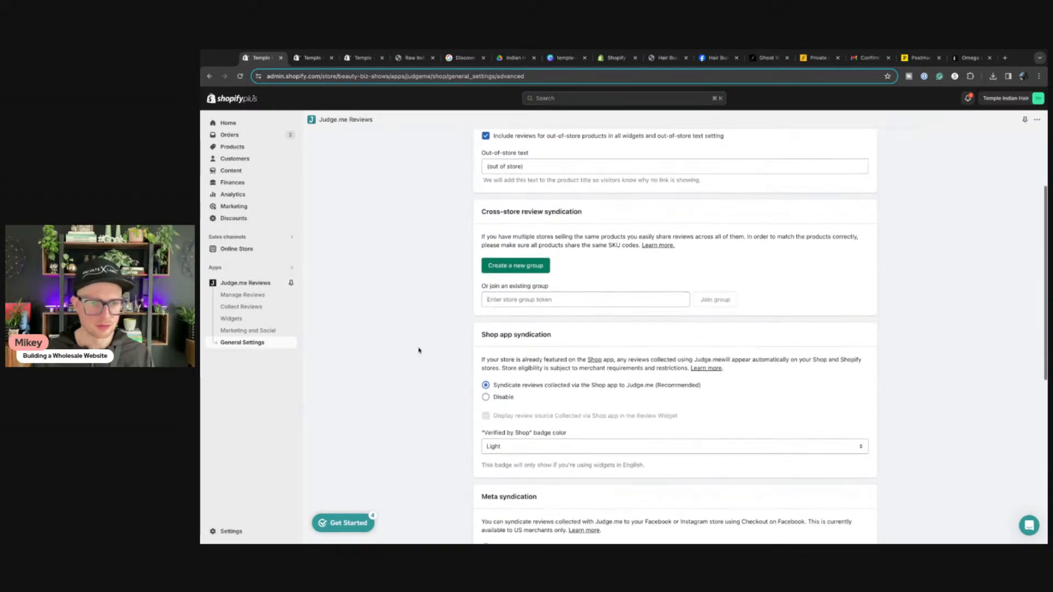
scroll(418, 351, down, 1)
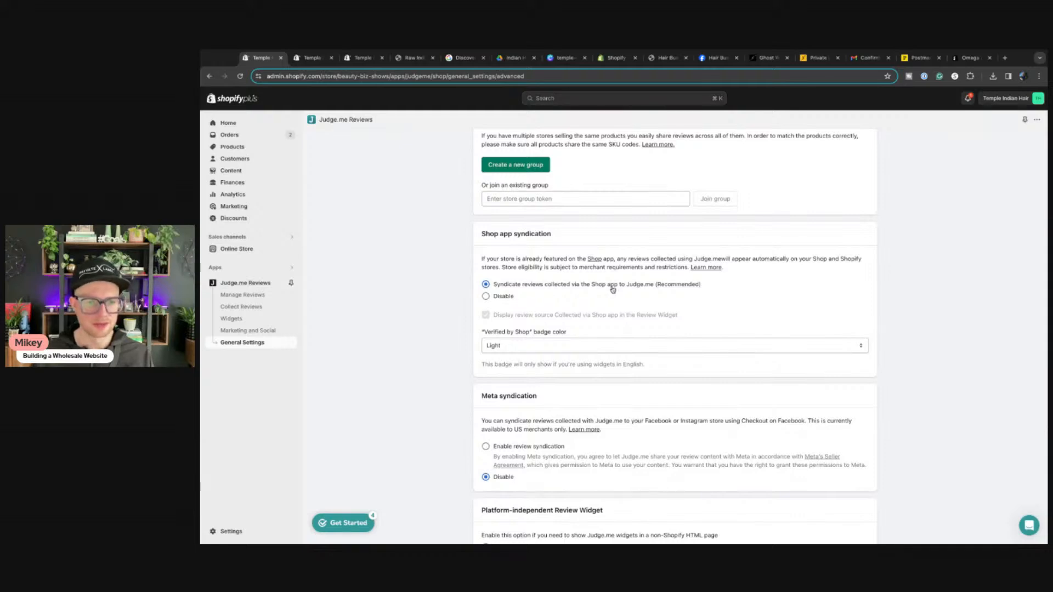
scroll(523, 410, down, 4)
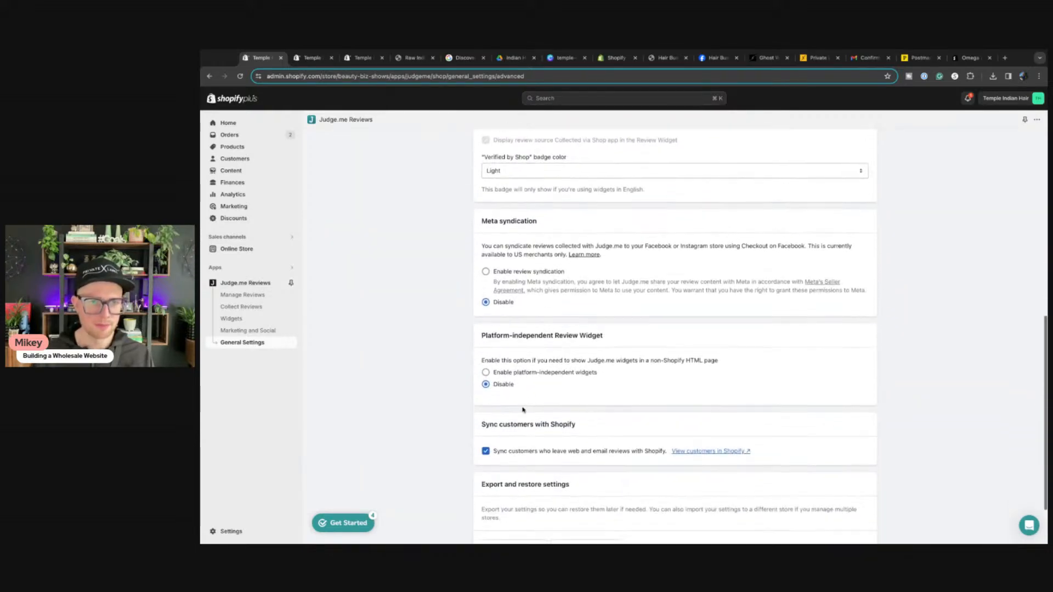
scroll(523, 409, down, 1)
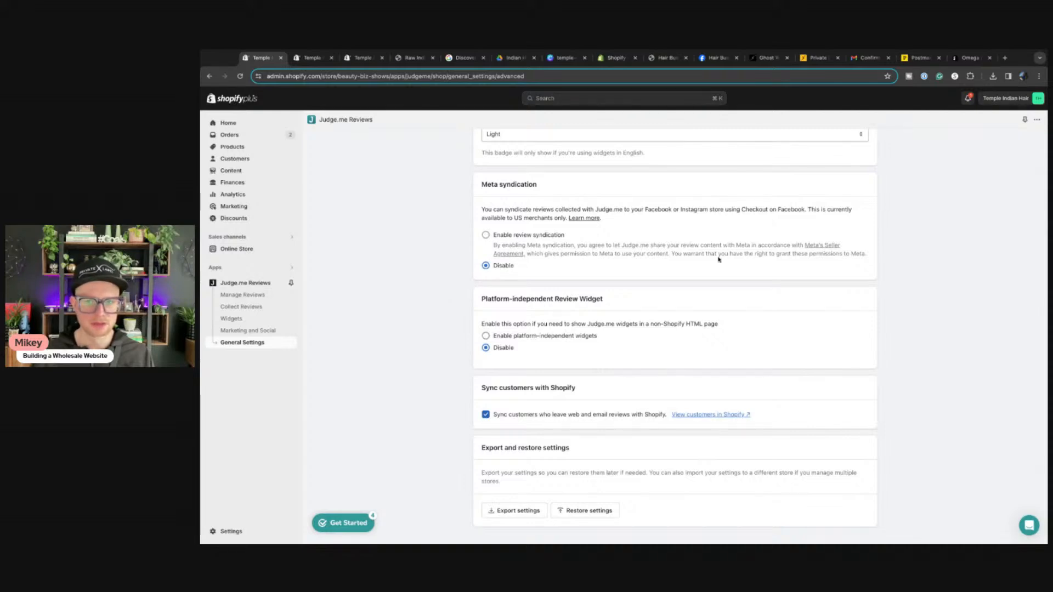
Step: Turn Meta review syndication on, then set it back to Disable
click(488, 237)
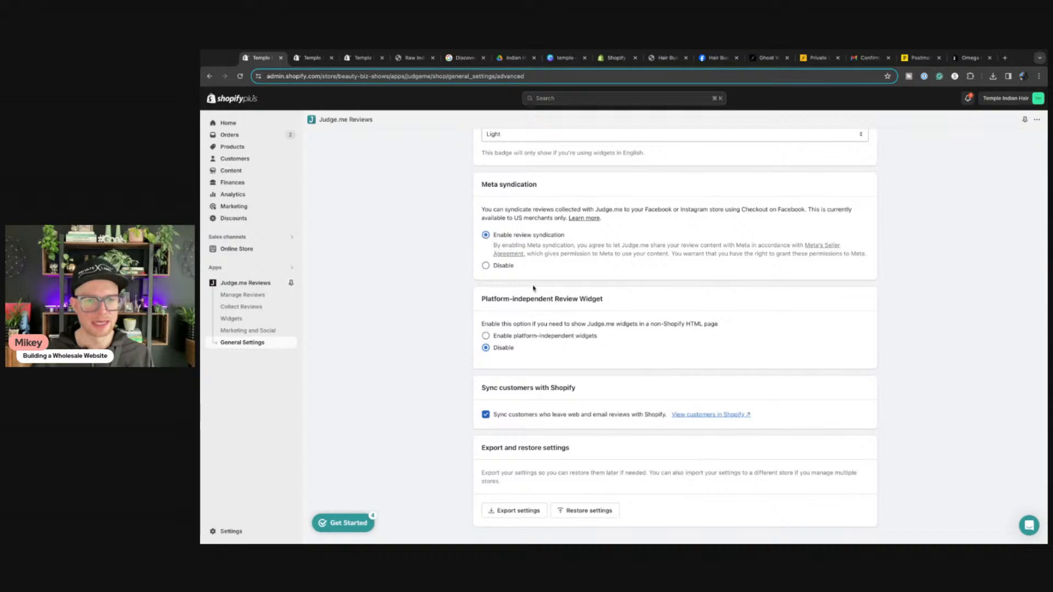
click(489, 267)
scroll(514, 323, down, 1)
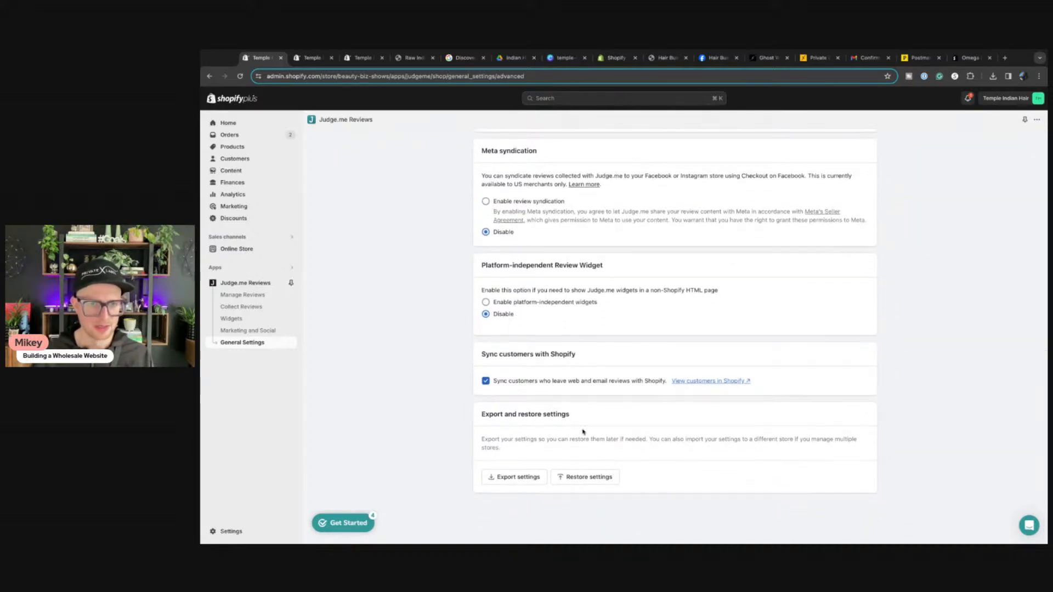
scroll(529, 356, up, 12)
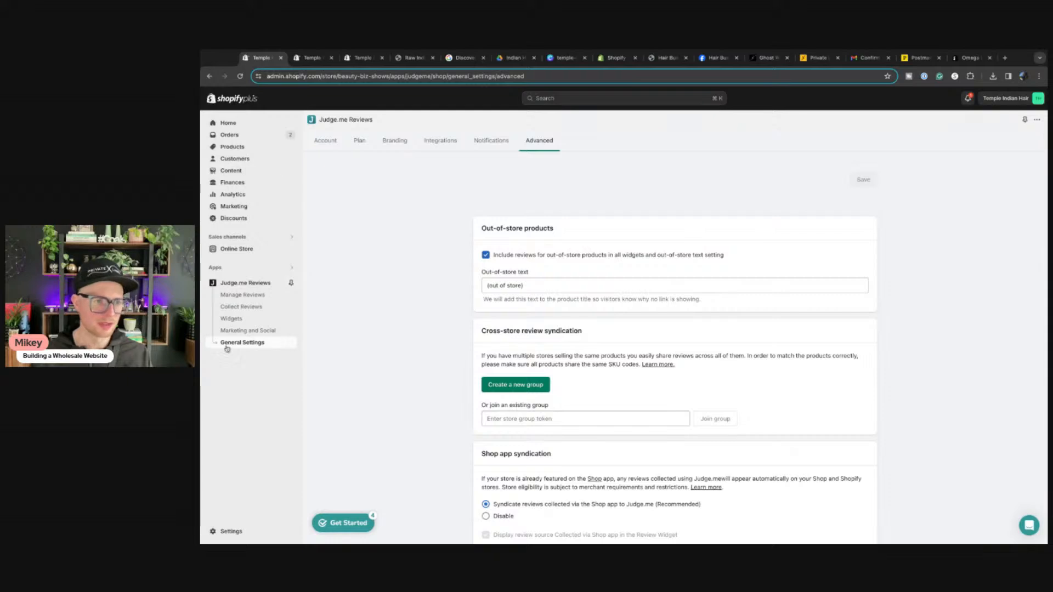
click(310, 57)
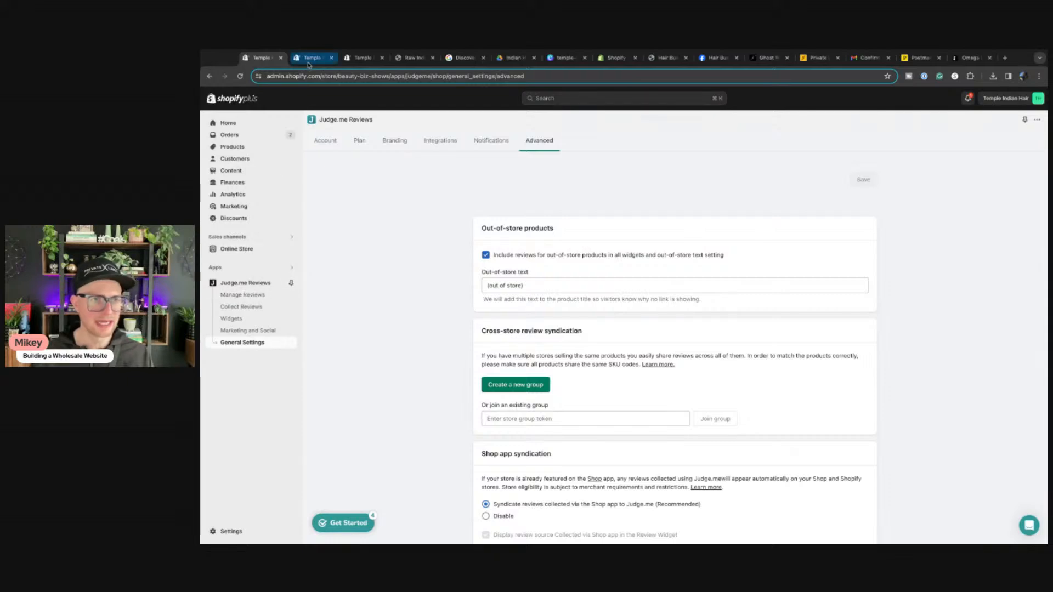
Step: On the live storefront, open the Raw Indian Wavy Hair Bundles product from Raw Hair Bundles
click(364, 58)
click(399, 58)
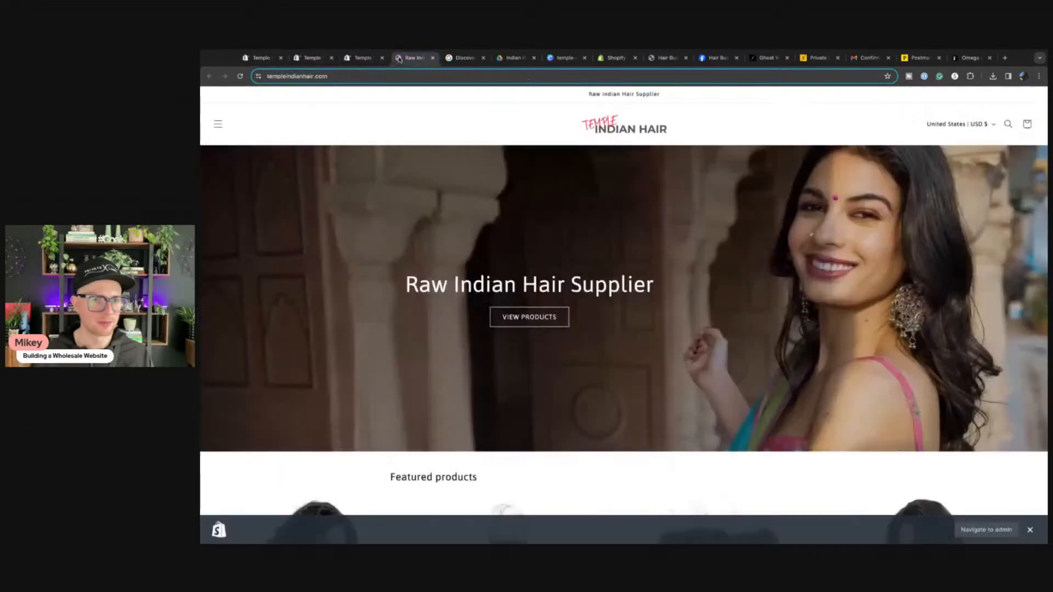
click(218, 125)
click(243, 173)
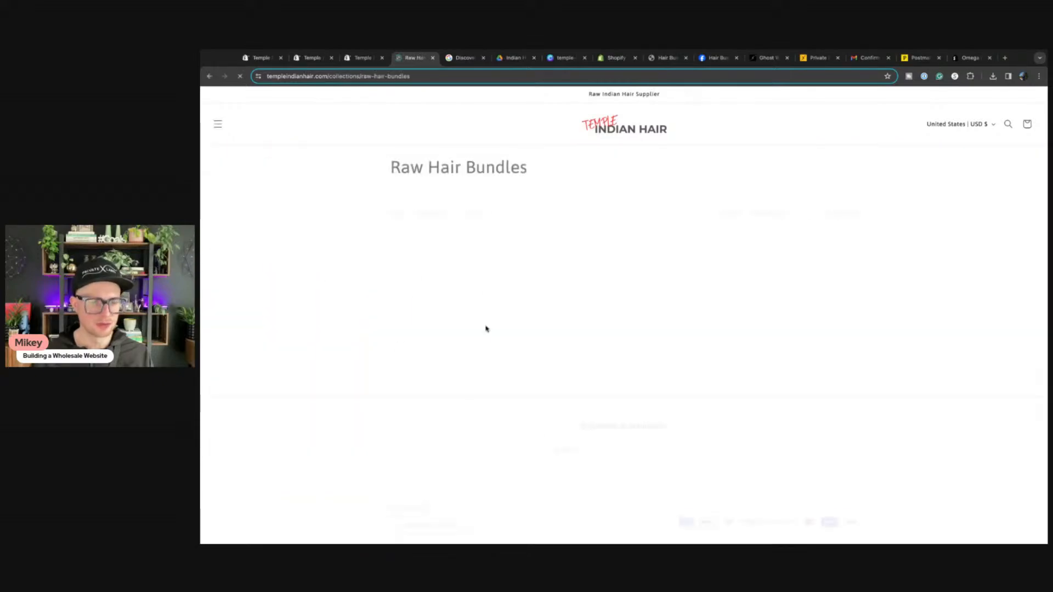
click(447, 305)
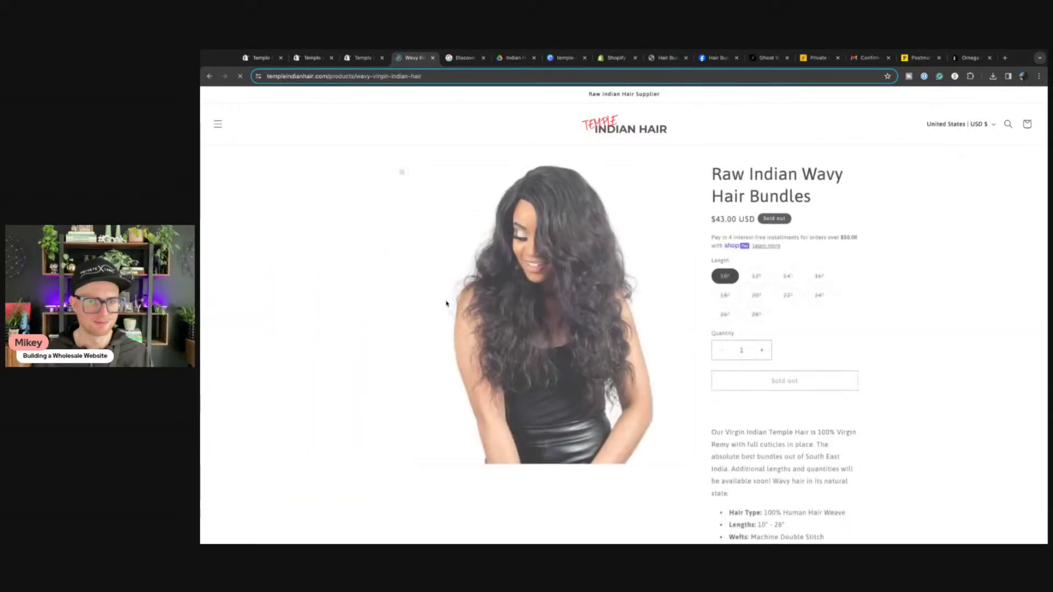
Step: Scroll the product page to check its Customer Reviews section
scroll(804, 306, down, 10)
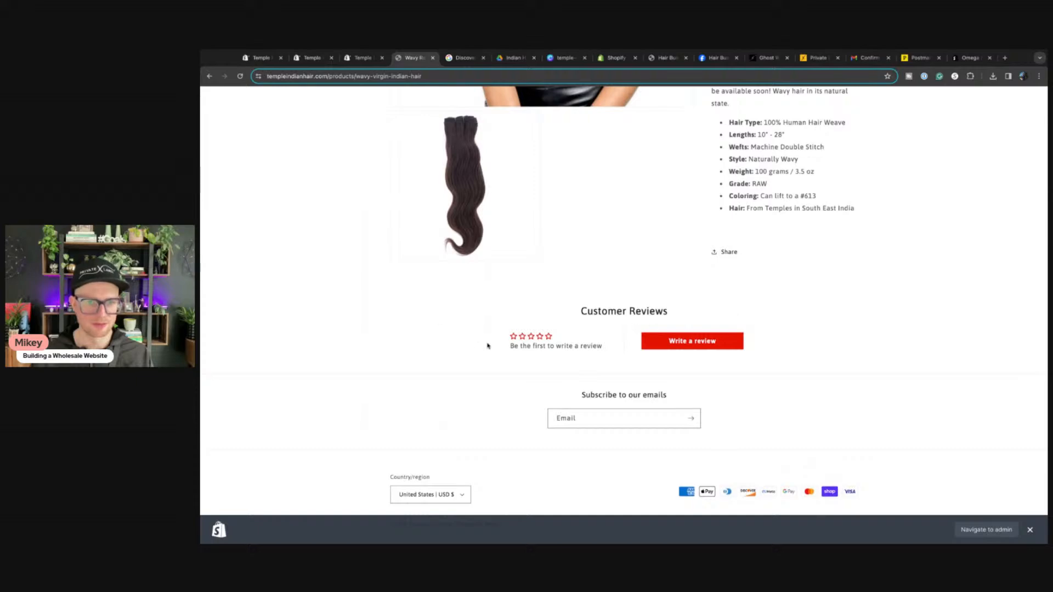
scroll(572, 343, up, 10)
scroll(549, 340, down, 10)
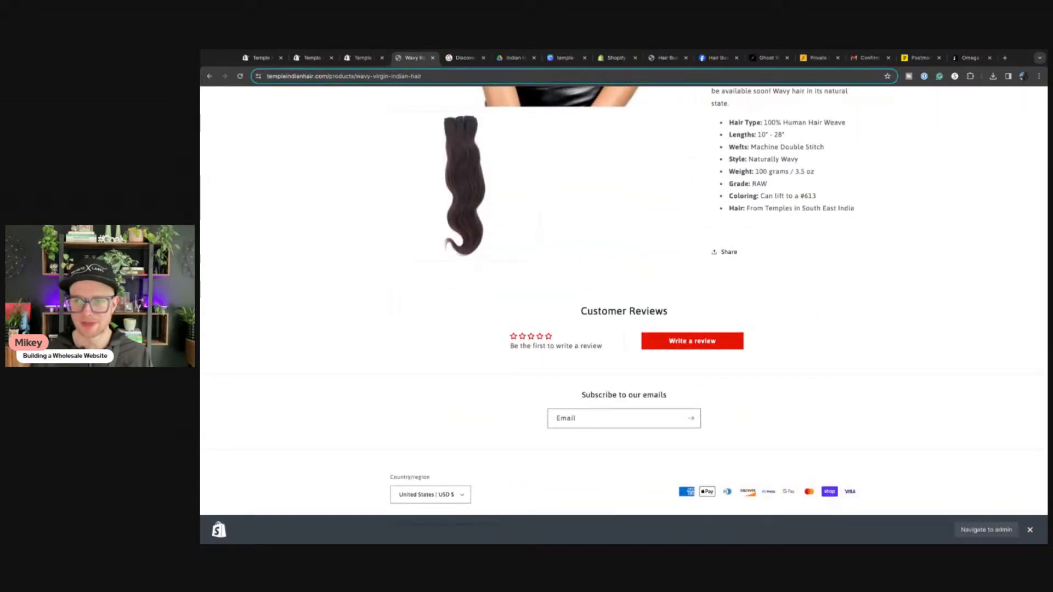
click(369, 368)
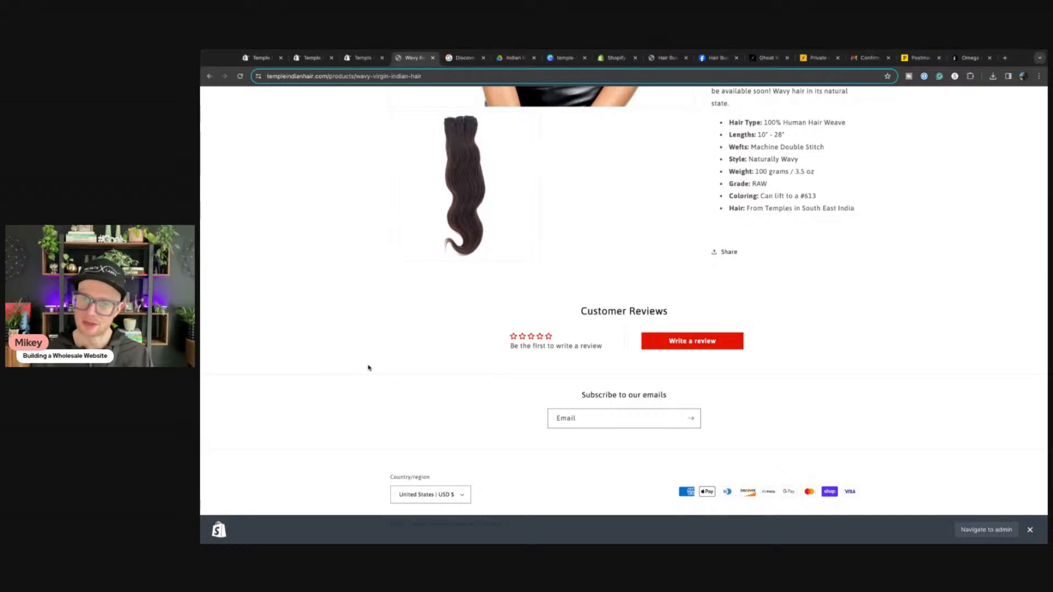
scroll(323, 185, up, 15)
scroll(324, 185, down, 1)
Step: From Judge.me, open the store Settings and review the Plan and Payments pages
click(362, 58)
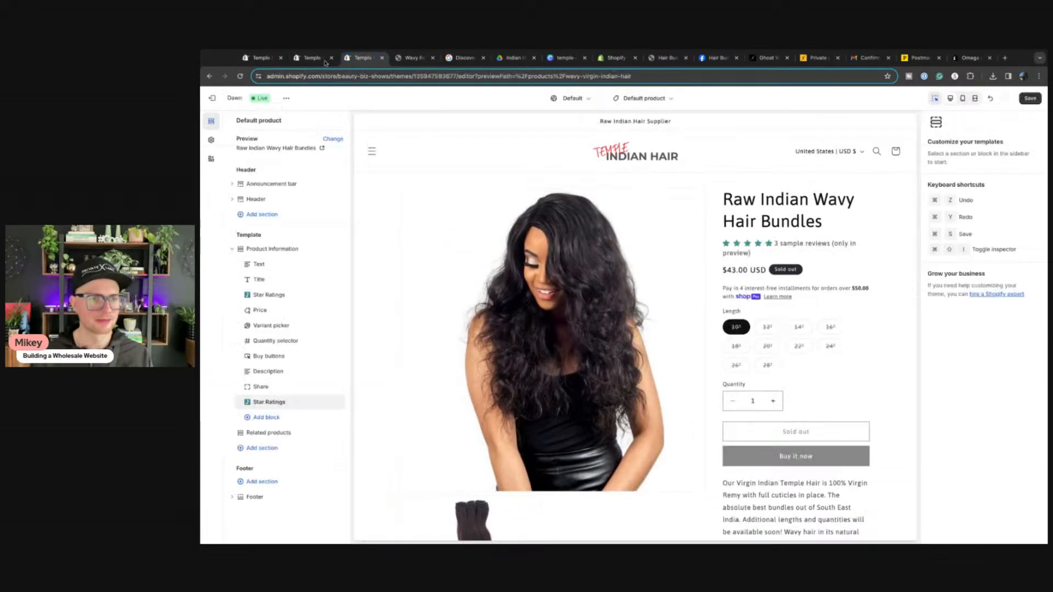
click(258, 59)
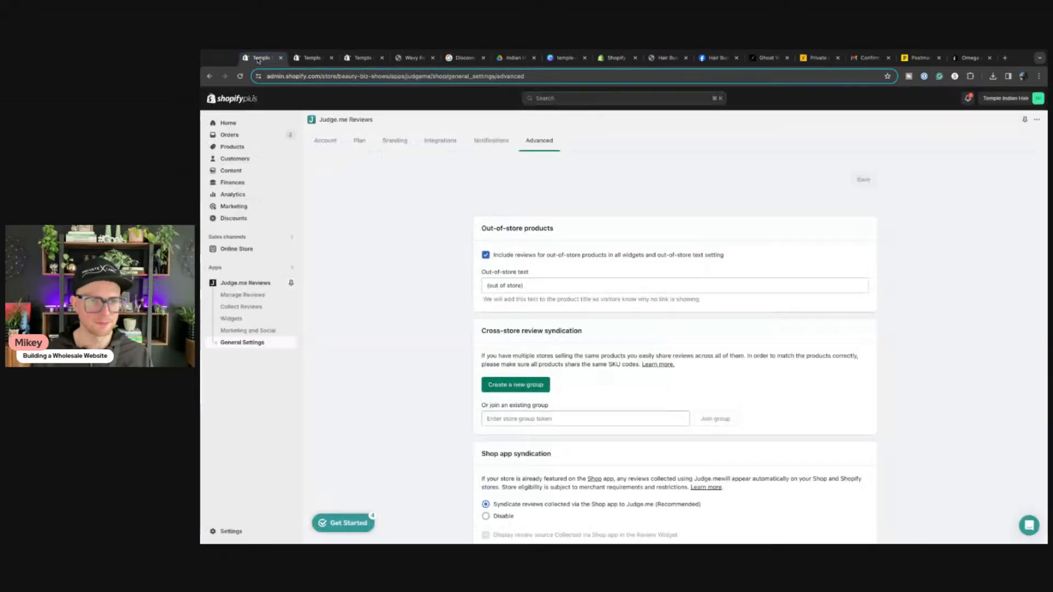
click(229, 532)
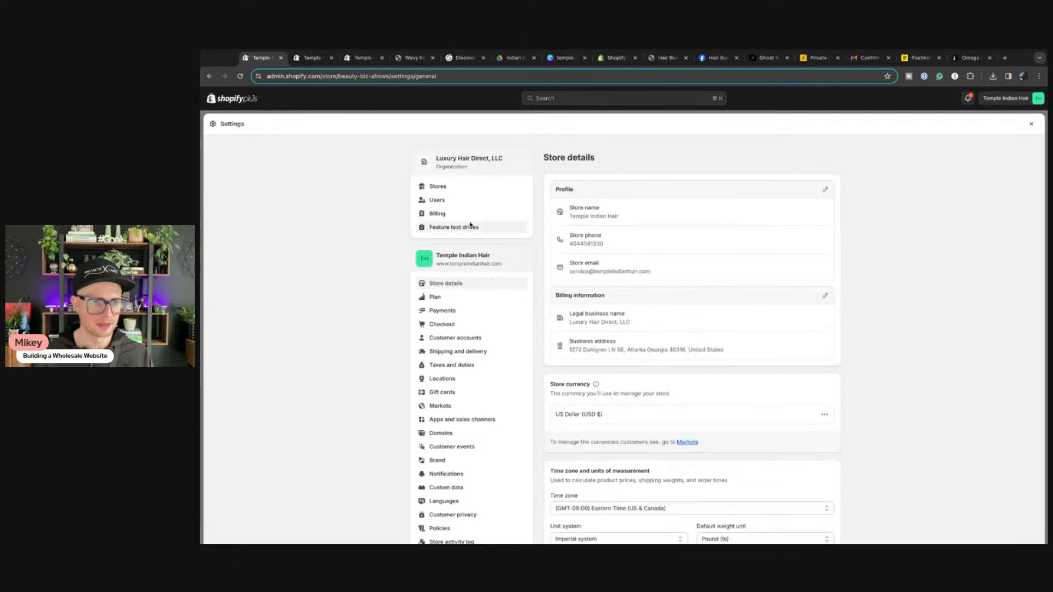
click(433, 299)
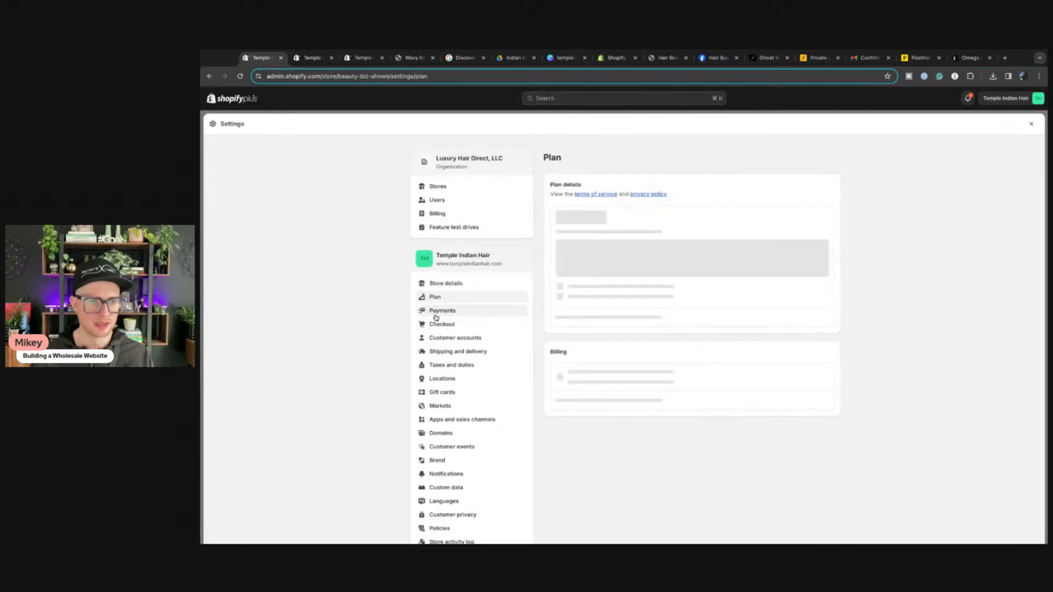
click(436, 313)
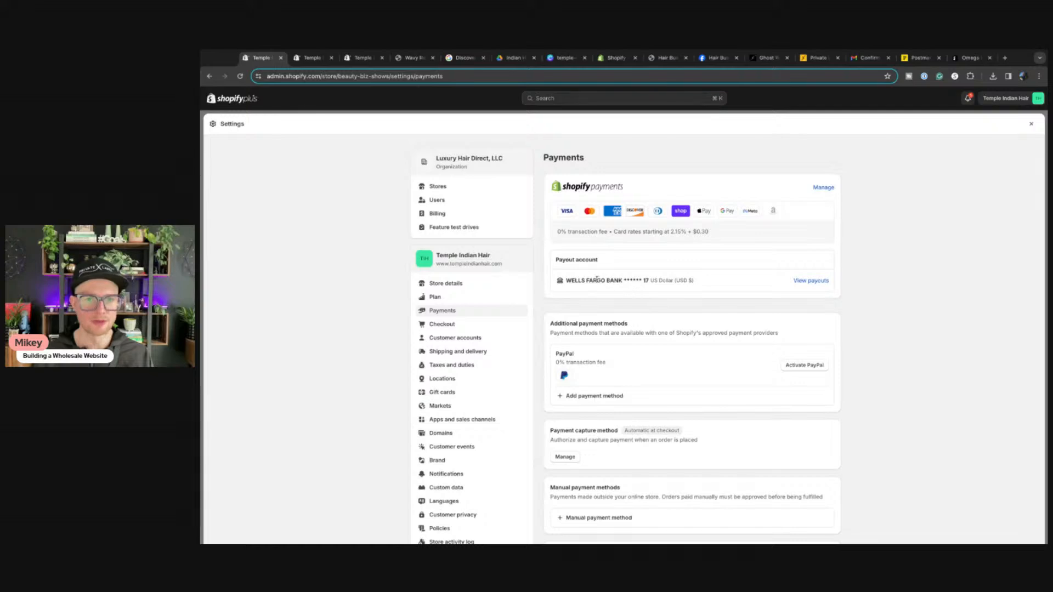
Step: Inspect the Shopify Payments card rates and wallets, then close Settings
click(824, 188)
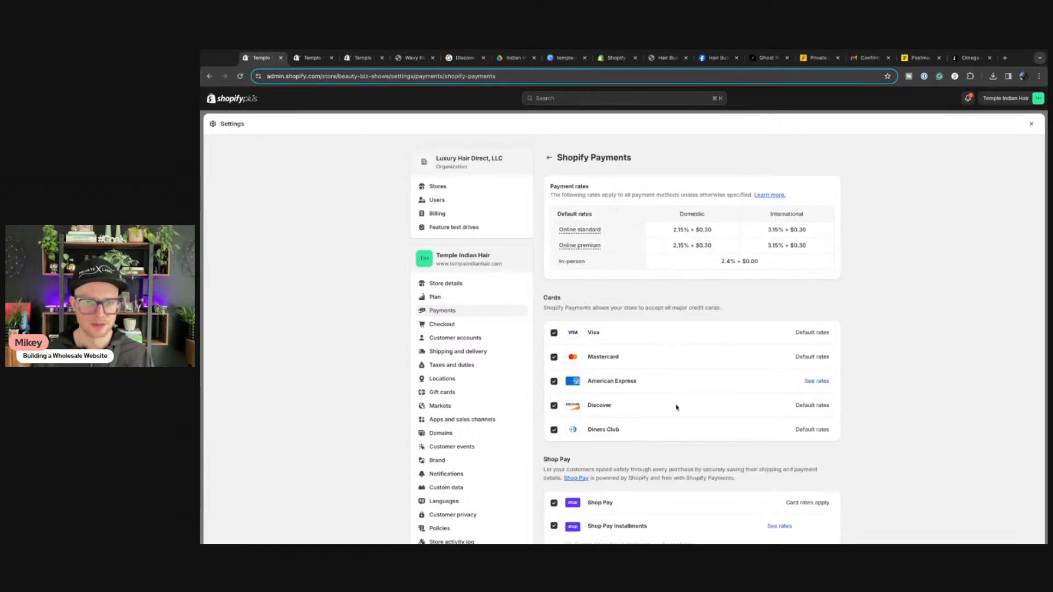
scroll(677, 408, down, 6)
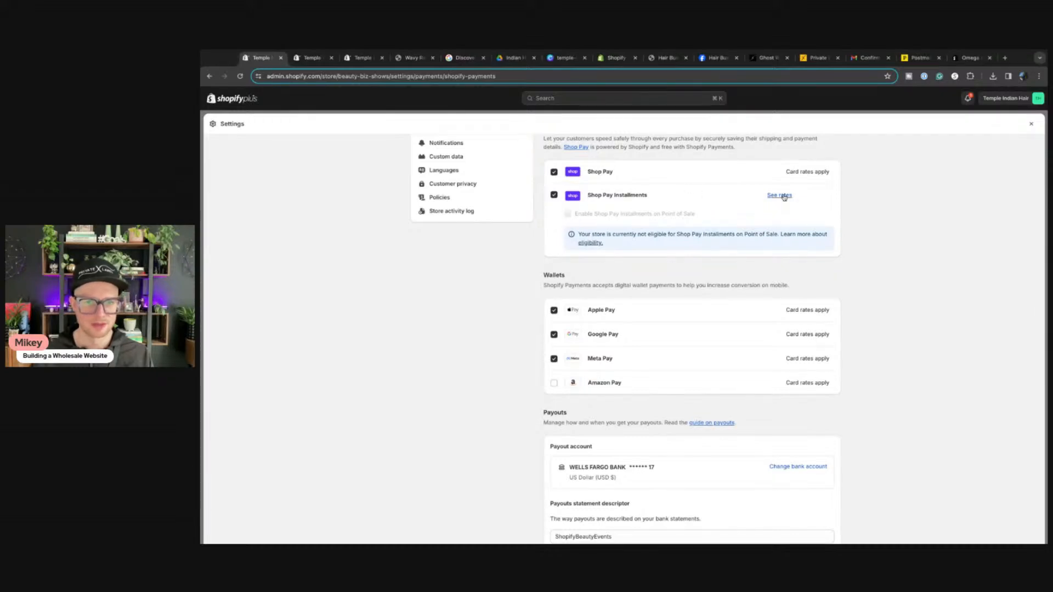
scroll(622, 373, up, 6)
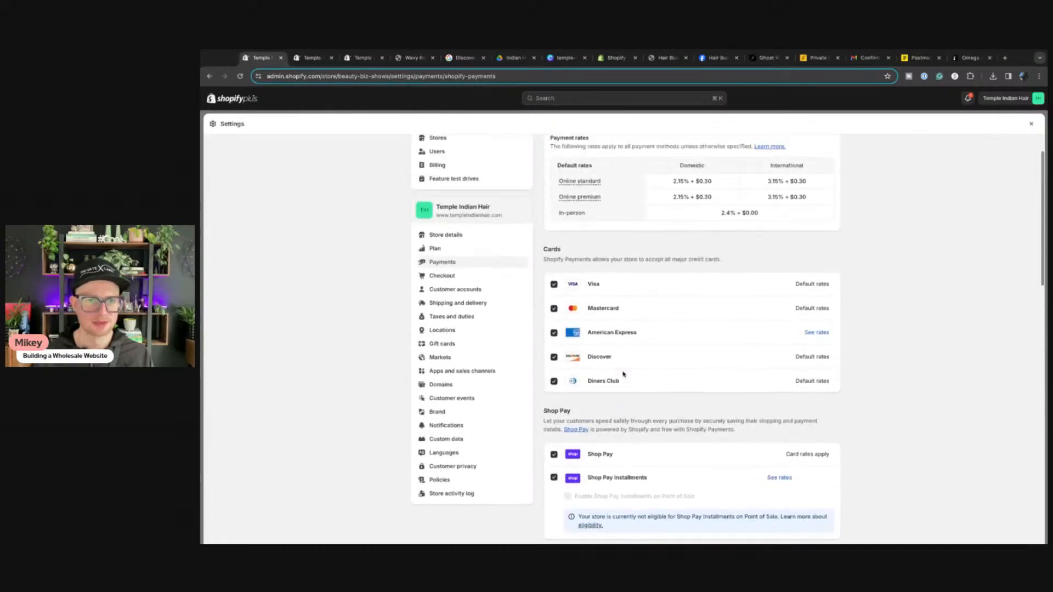
click(1031, 122)
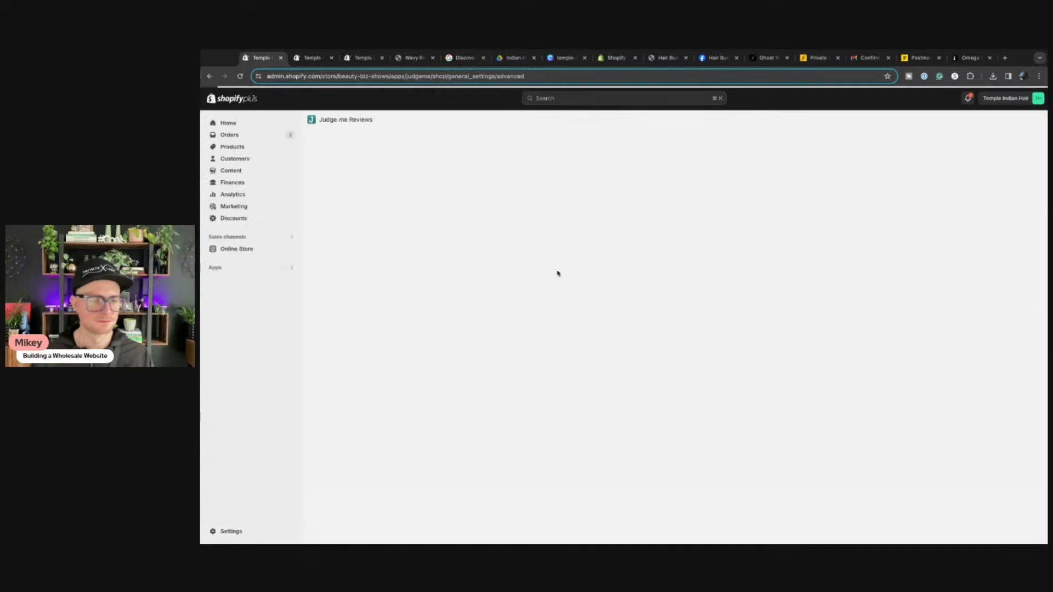
Step: Open and close Settings, then show the Alerts panel with the Shop channel and DMARC alerts
click(225, 532)
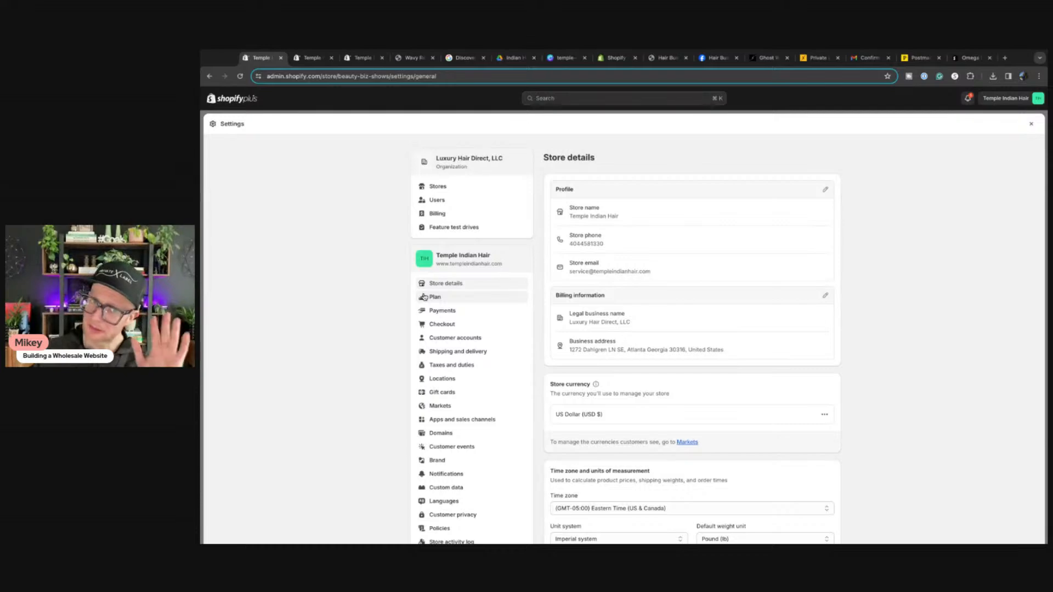
click(1031, 124)
click(968, 98)
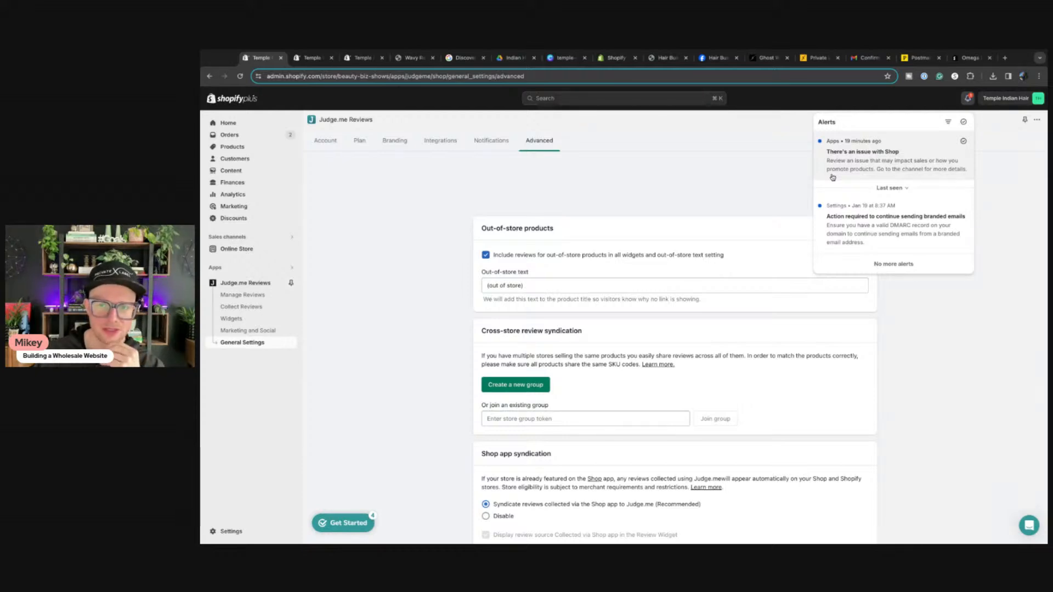
Step: Read the DMARC alert's help article on authenticating a third-party sender domain, then return to the admin
click(920, 233)
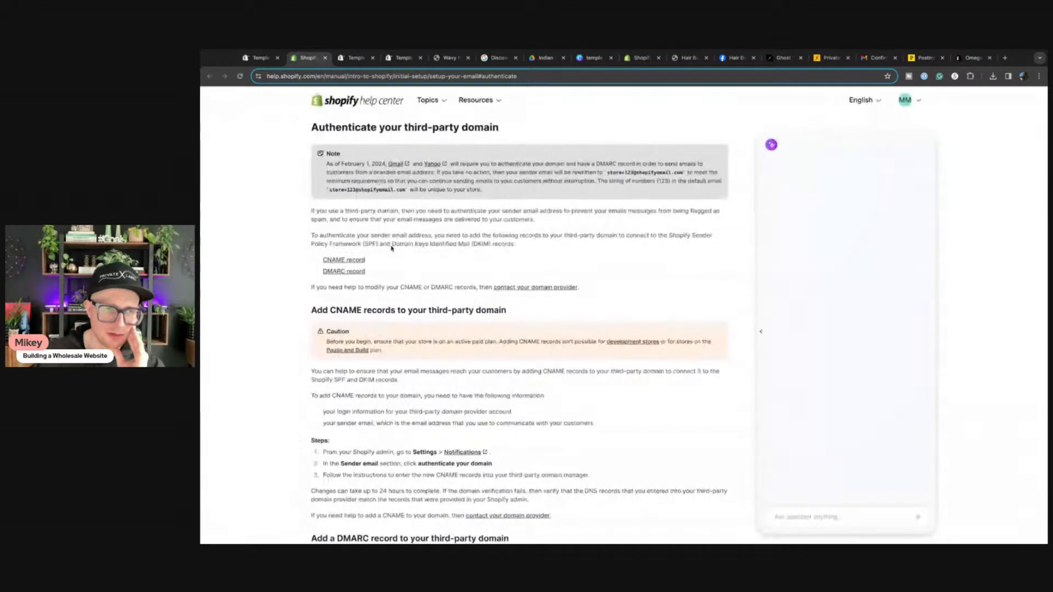
scroll(393, 299, down, 5)
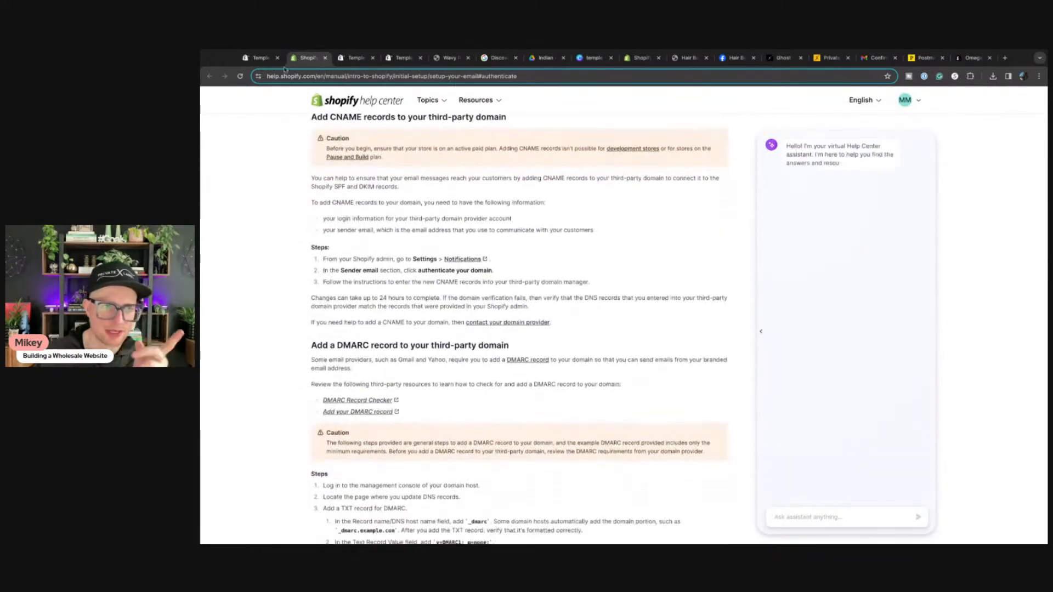
click(263, 58)
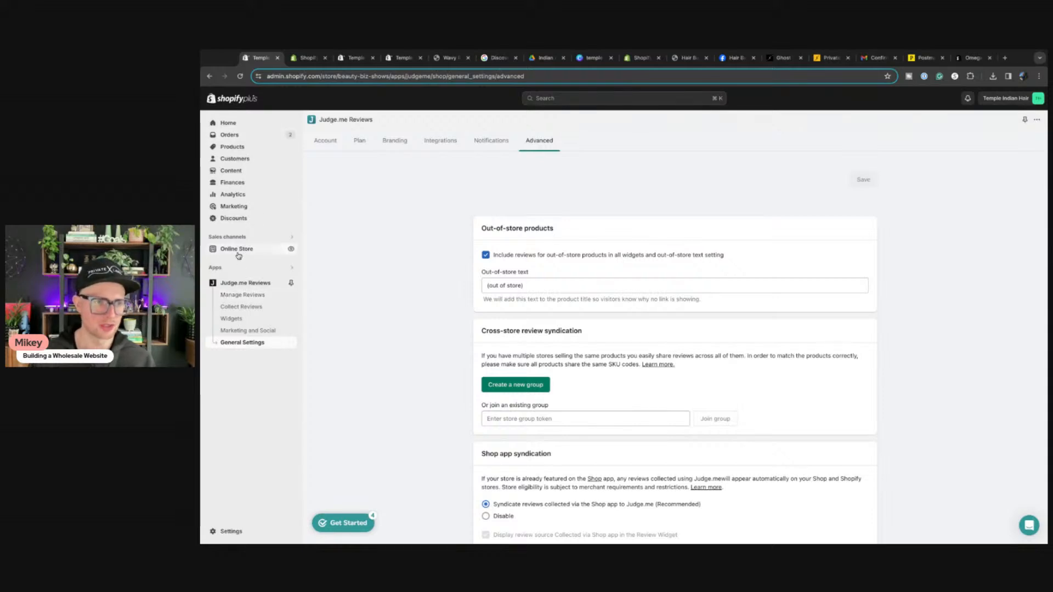
Step: Open the Online Store themes page, then view the live Temple Indian Hair storefront homepage
click(266, 250)
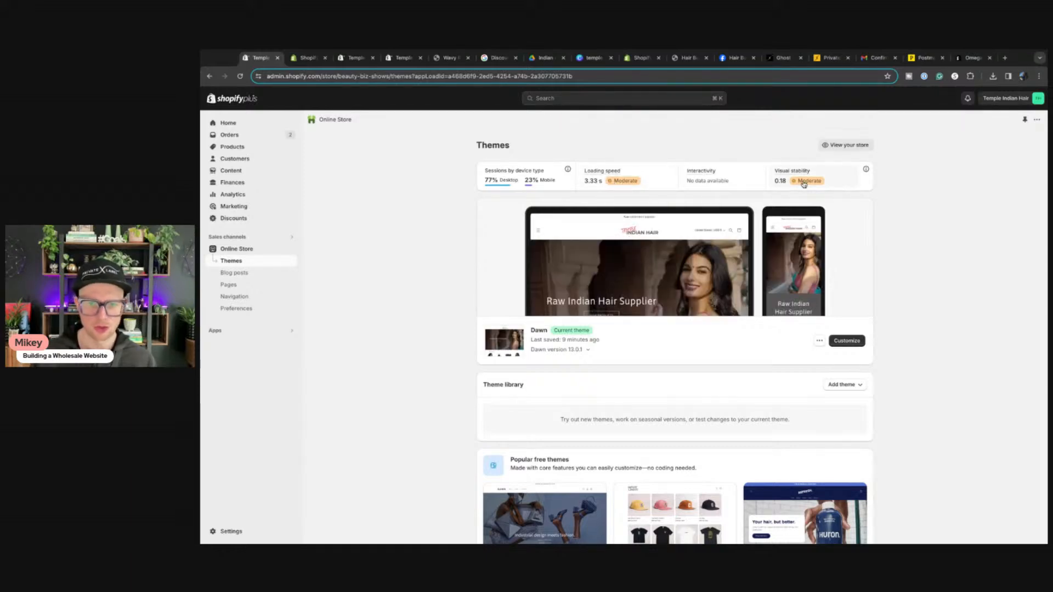
click(450, 58)
click(613, 126)
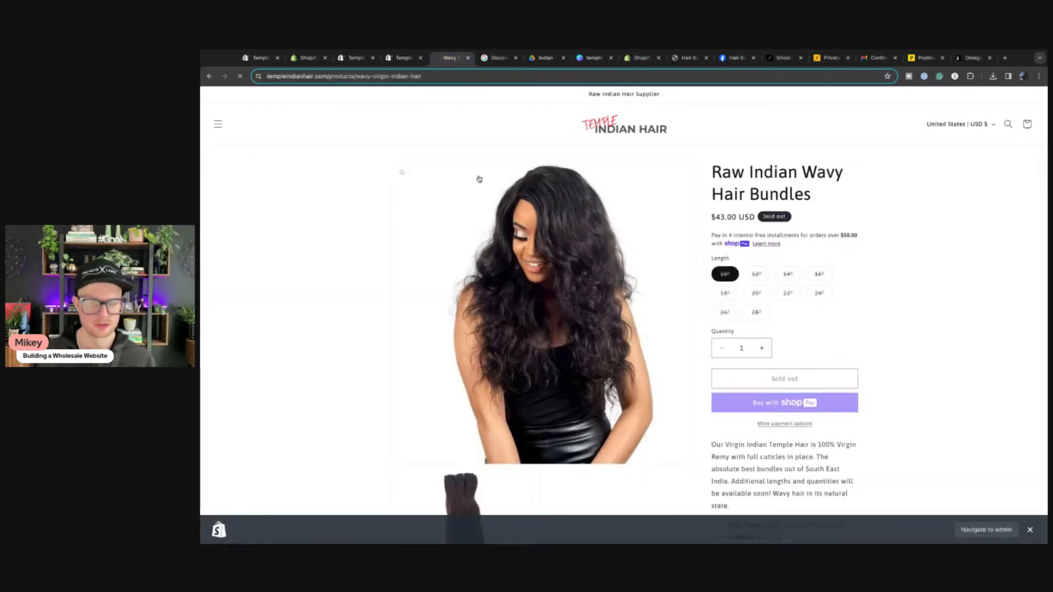
scroll(460, 364, down, 15)
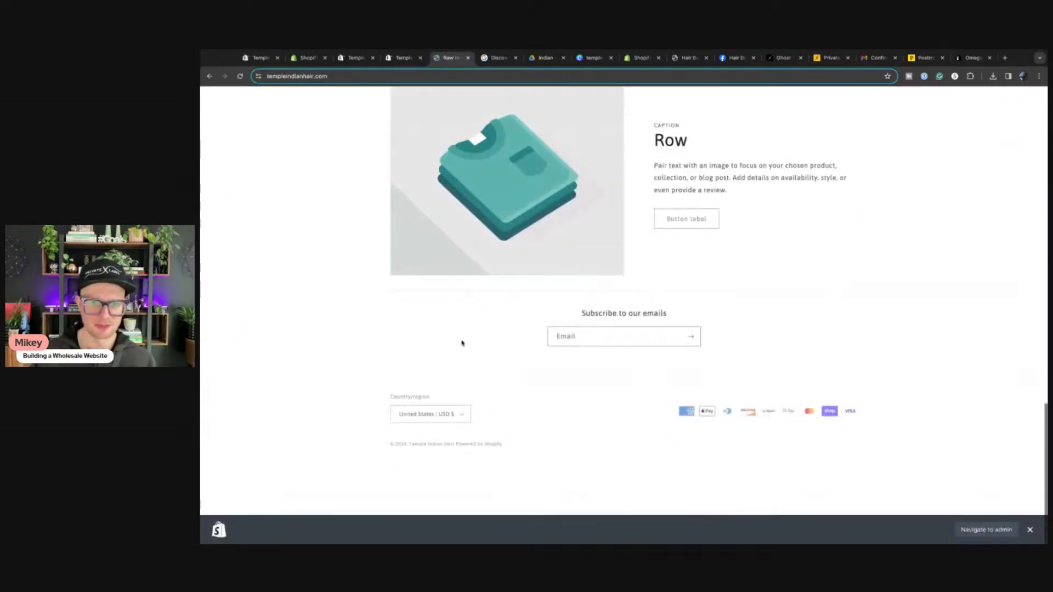
scroll(461, 344, up, 10)
scroll(461, 341, up, 10)
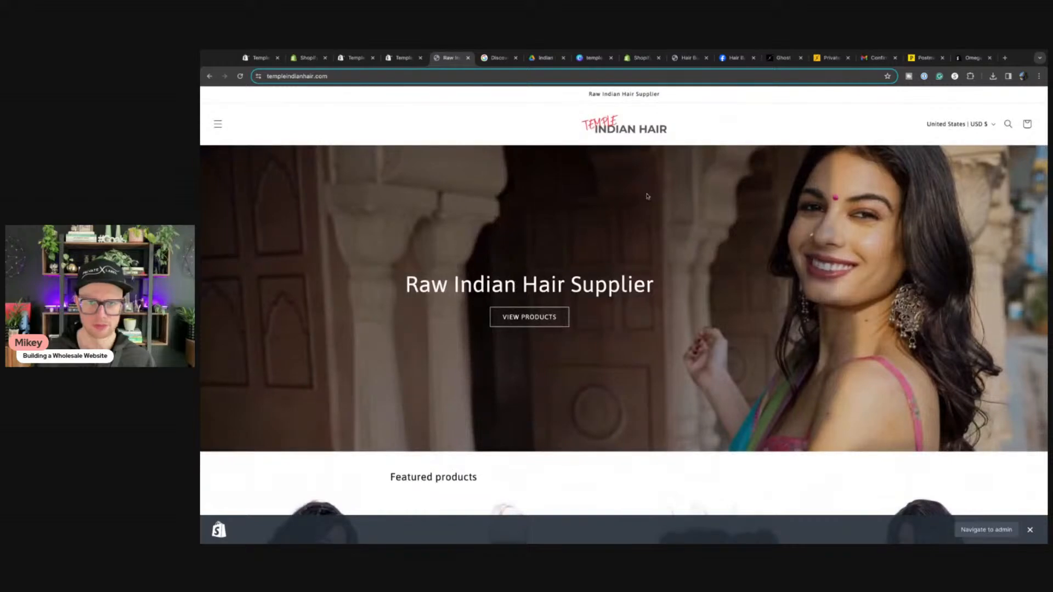
Step: Back in the admin, bring up the installed apps list and dismiss it
click(259, 58)
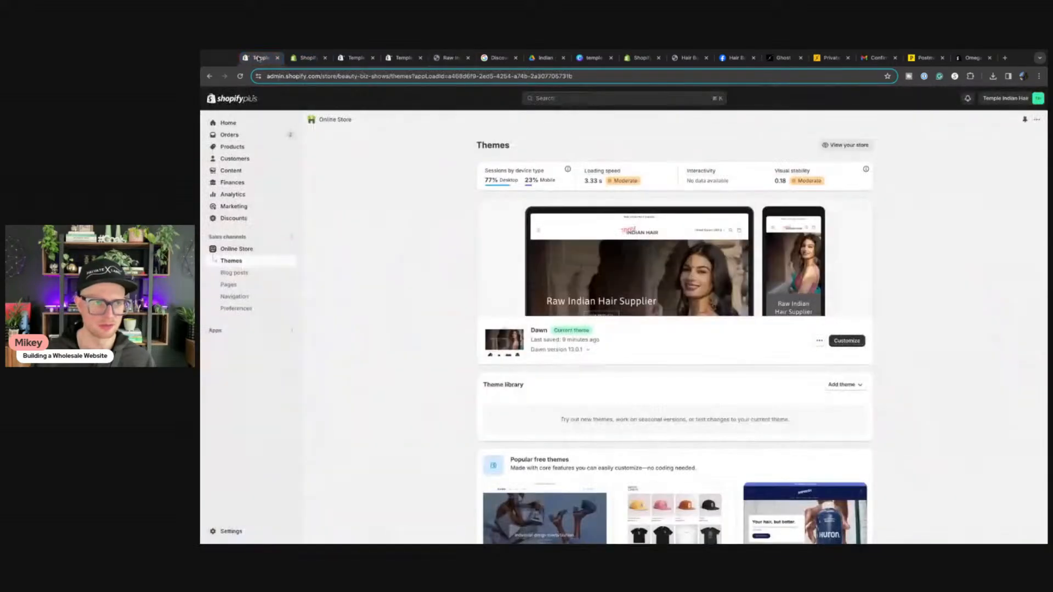
click(232, 331)
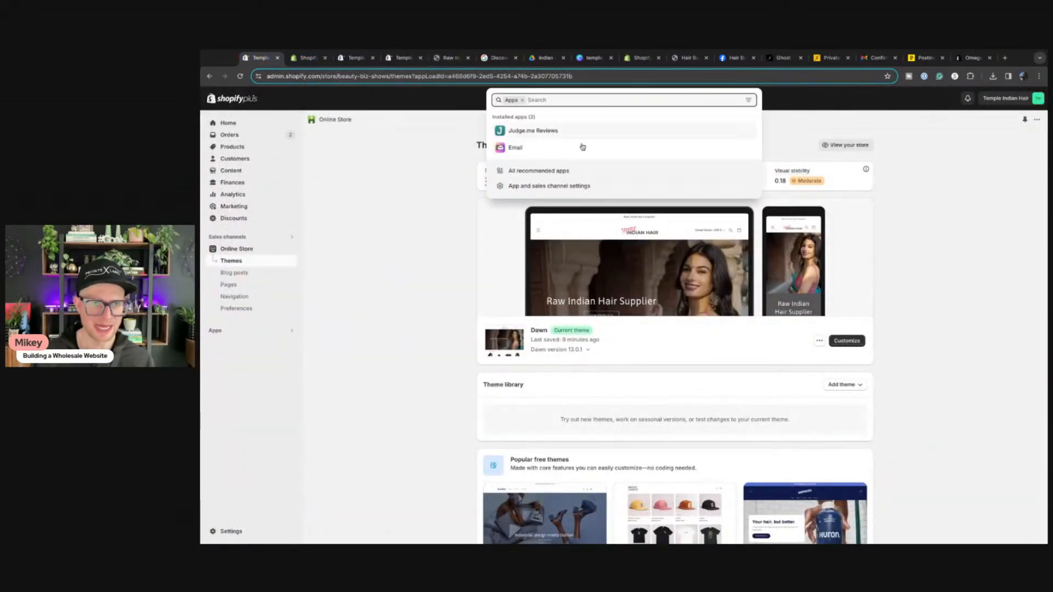
click(328, 393)
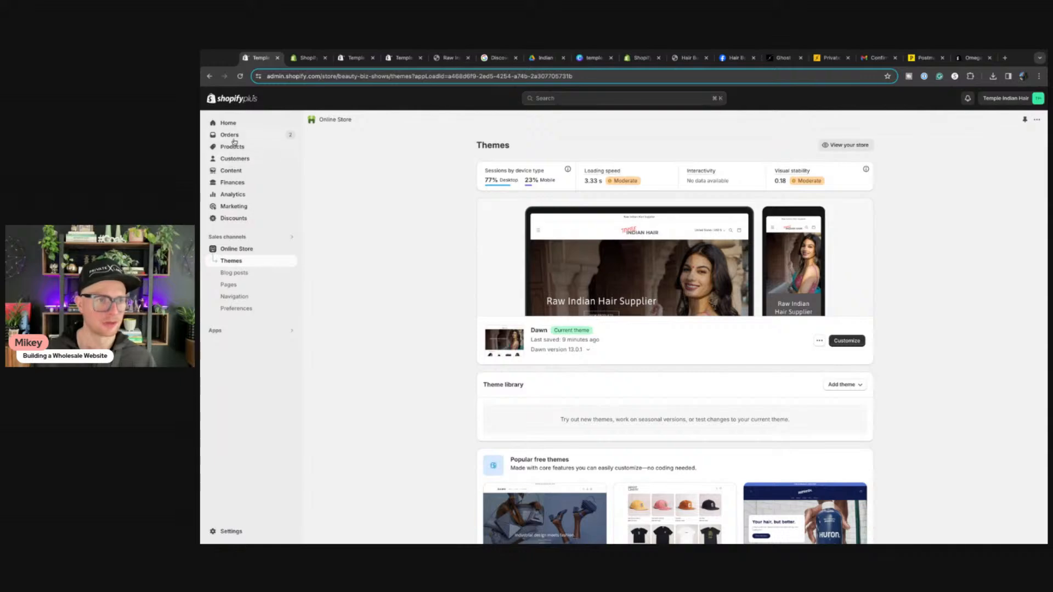
Step: Look over the Customers, Companies and customer Segments pages
click(230, 149)
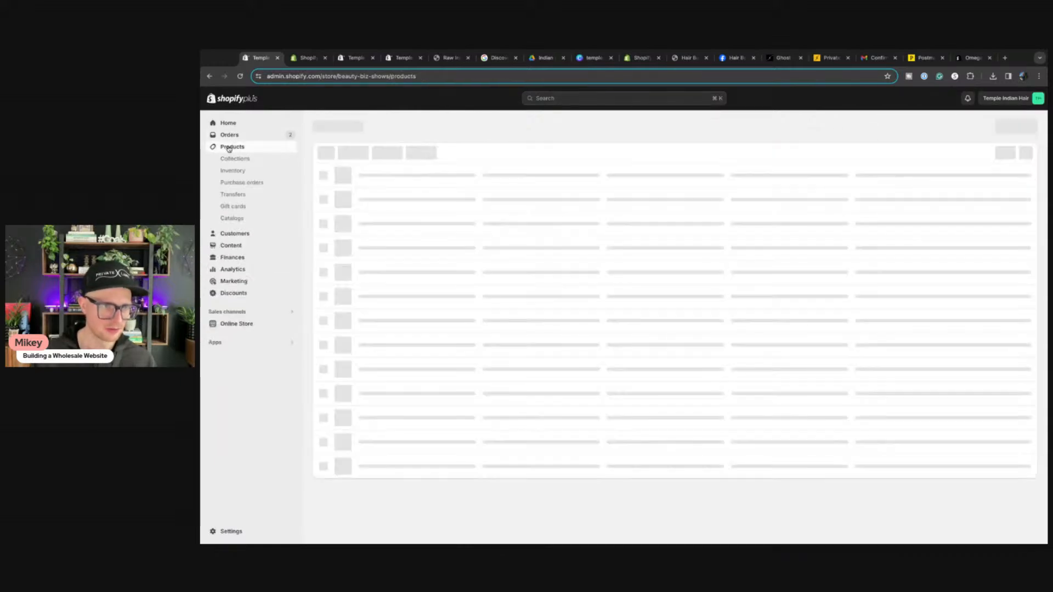
click(235, 233)
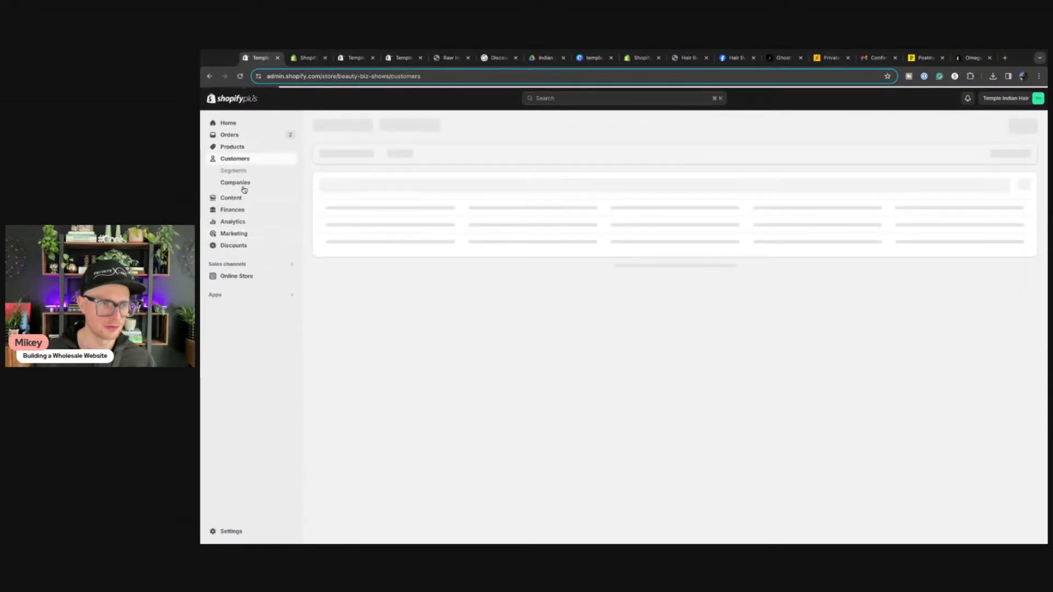
click(240, 185)
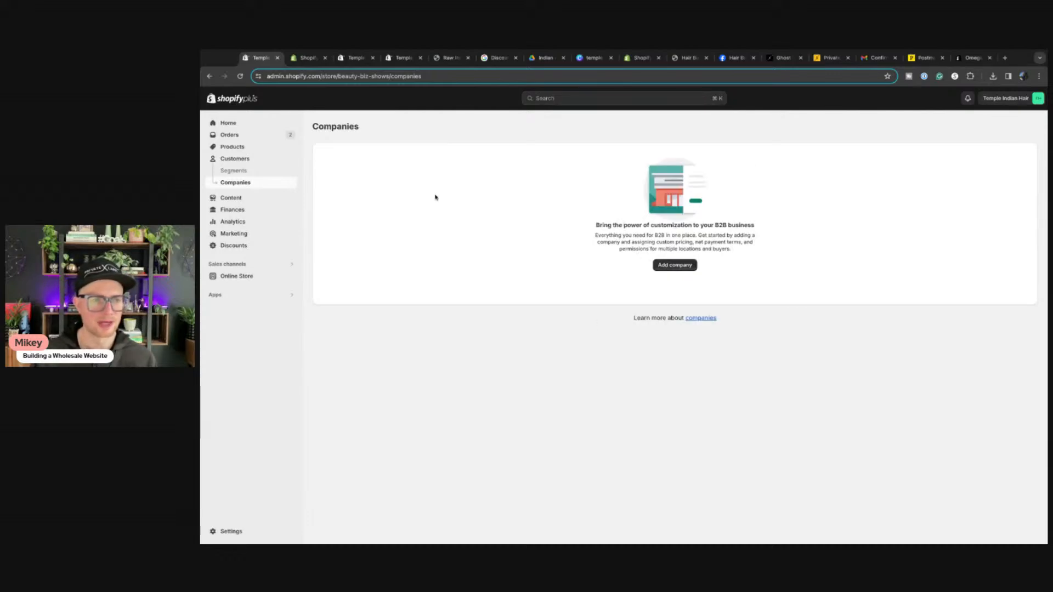
click(237, 171)
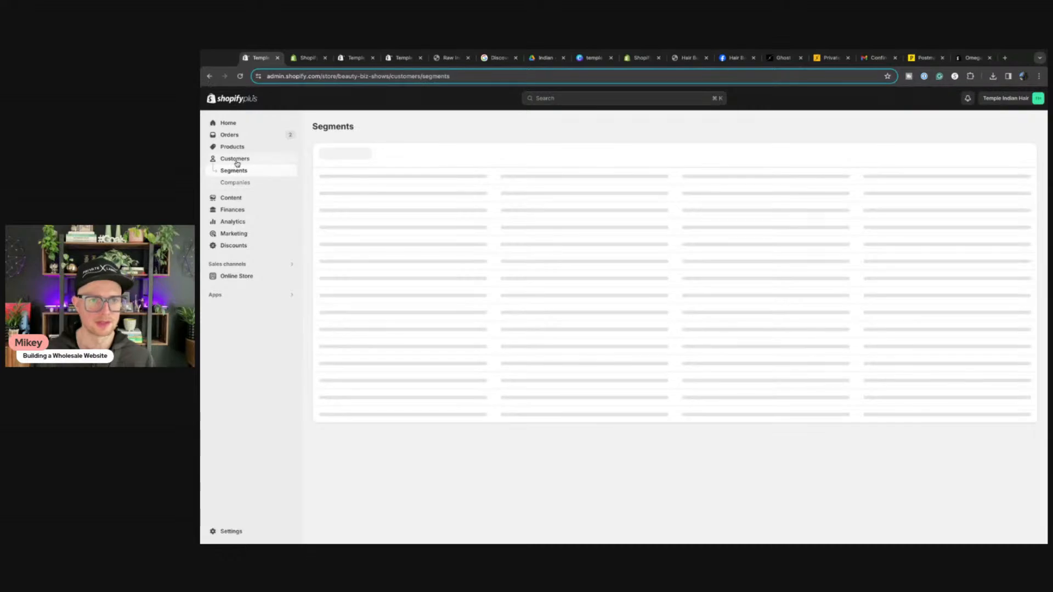
click(237, 162)
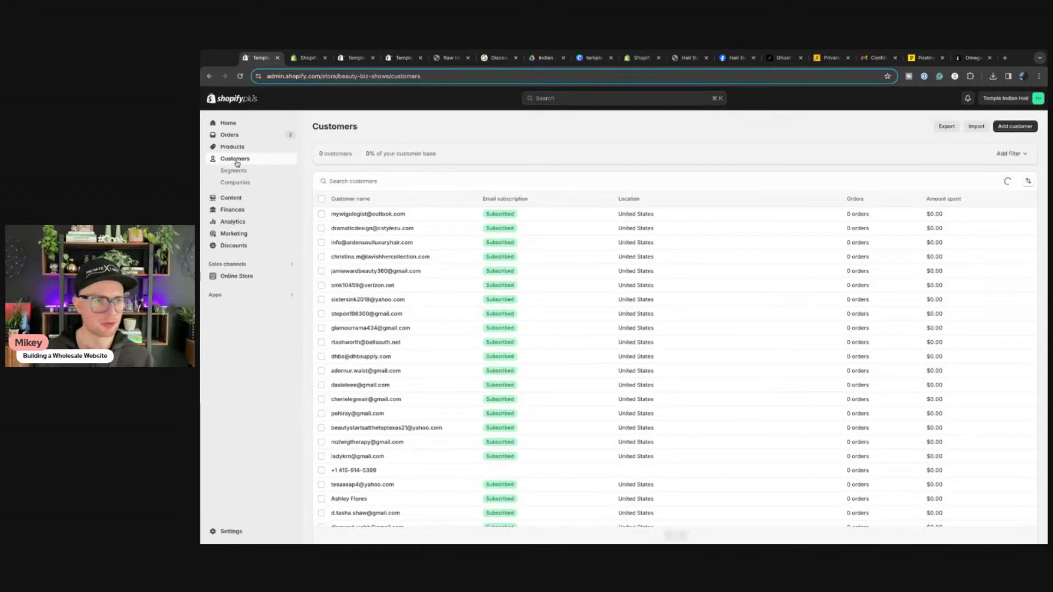
click(235, 183)
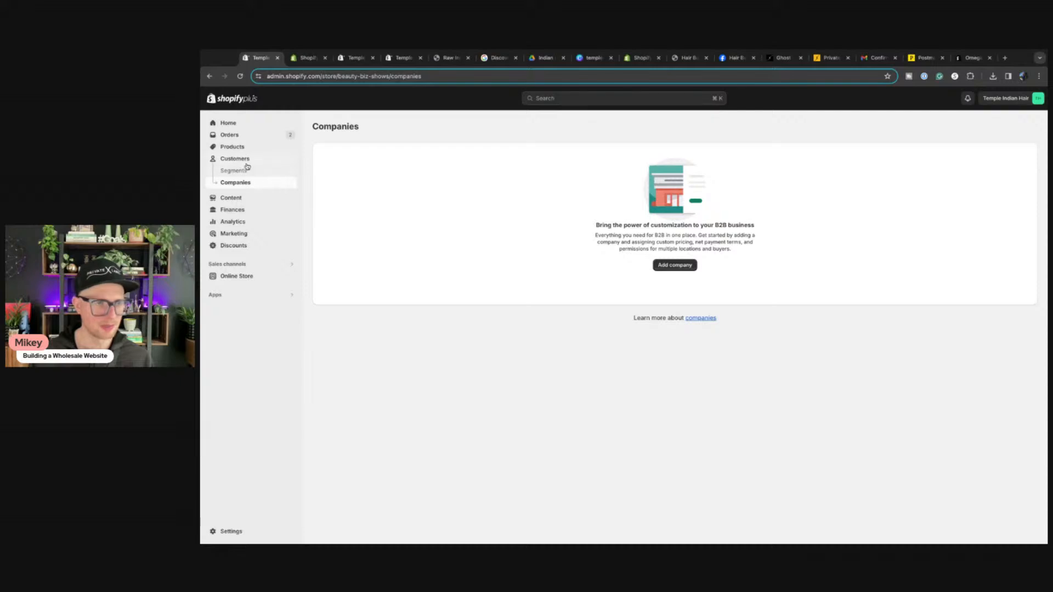
Step: View the Tier 1 and Tier 2 catalogs under Products, then return to the DMARC help article
click(226, 147)
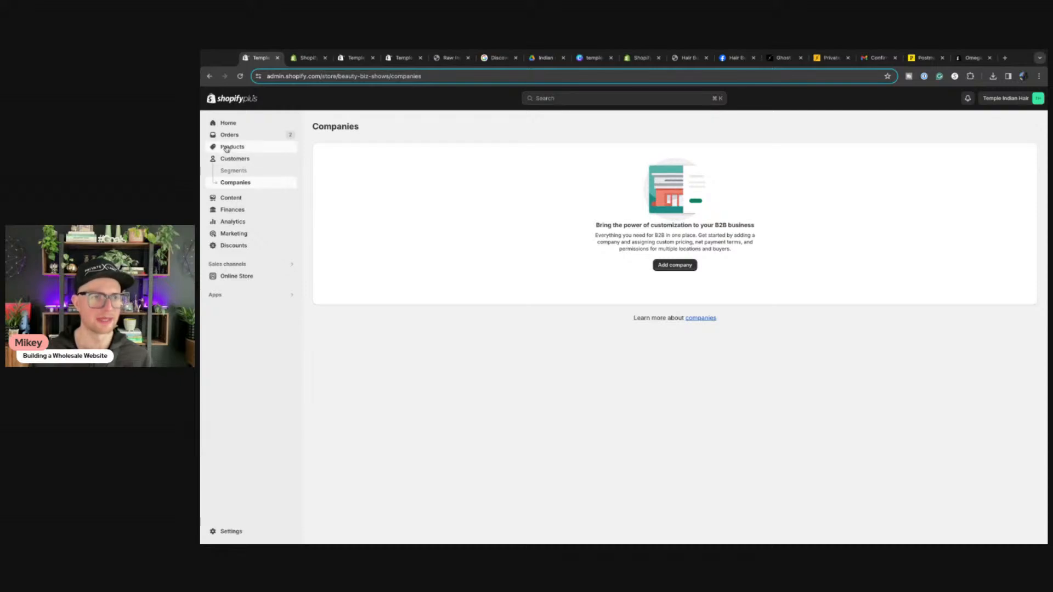
click(235, 220)
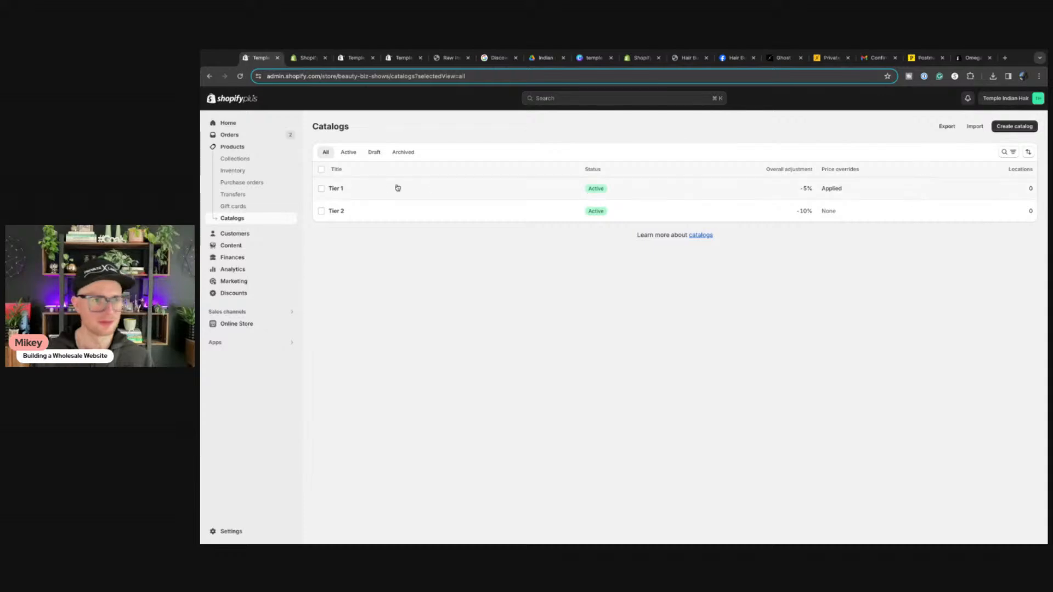
click(306, 58)
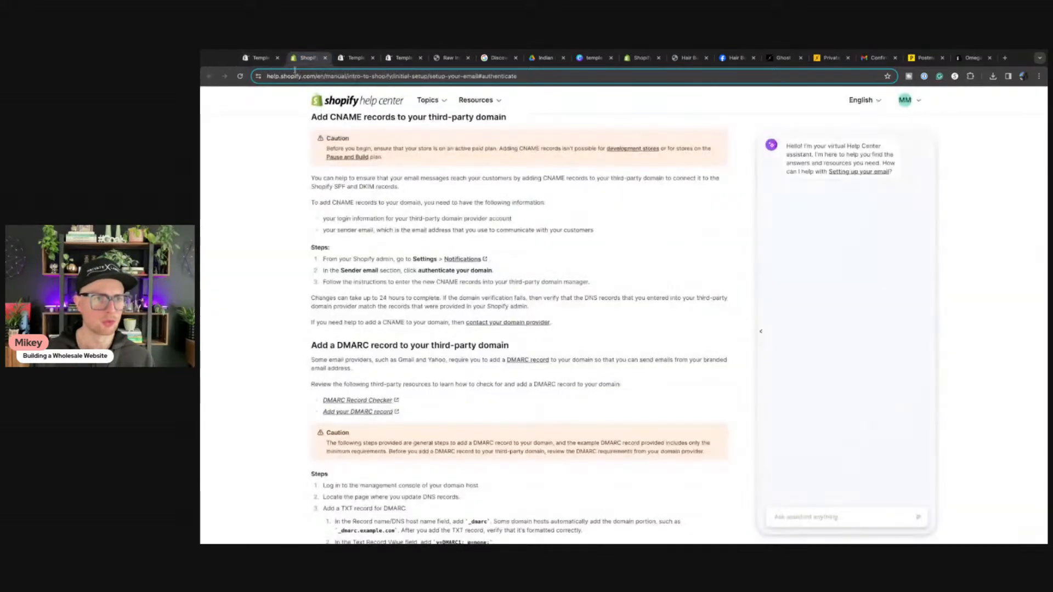
Step: Pass through the Workspace Discover and storefront tabs to the Hair Business Masterclass page
scroll(358, 198, up, 10)
click(498, 57)
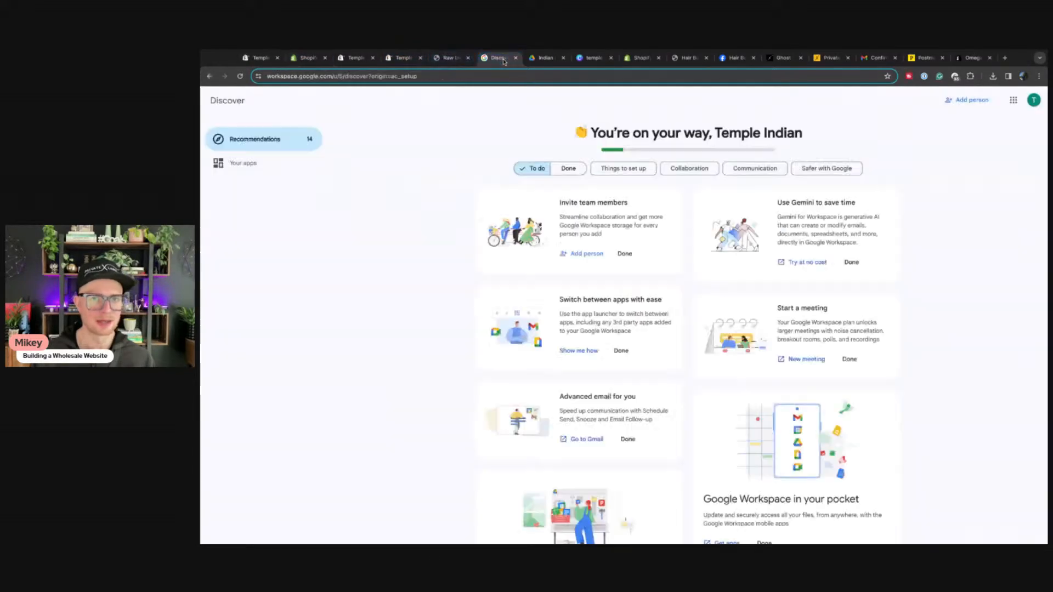
click(430, 60)
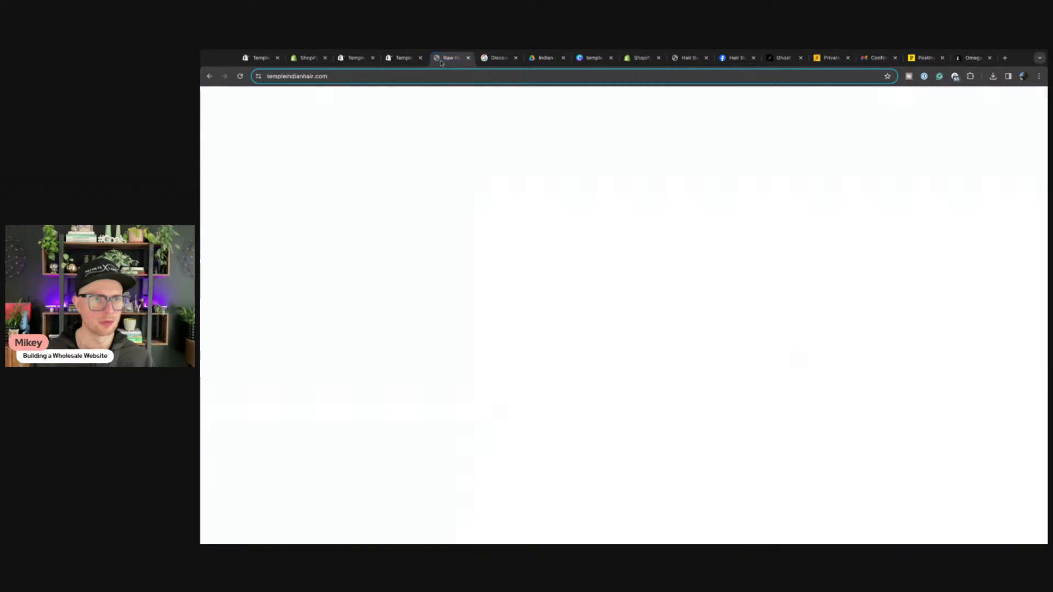
click(684, 61)
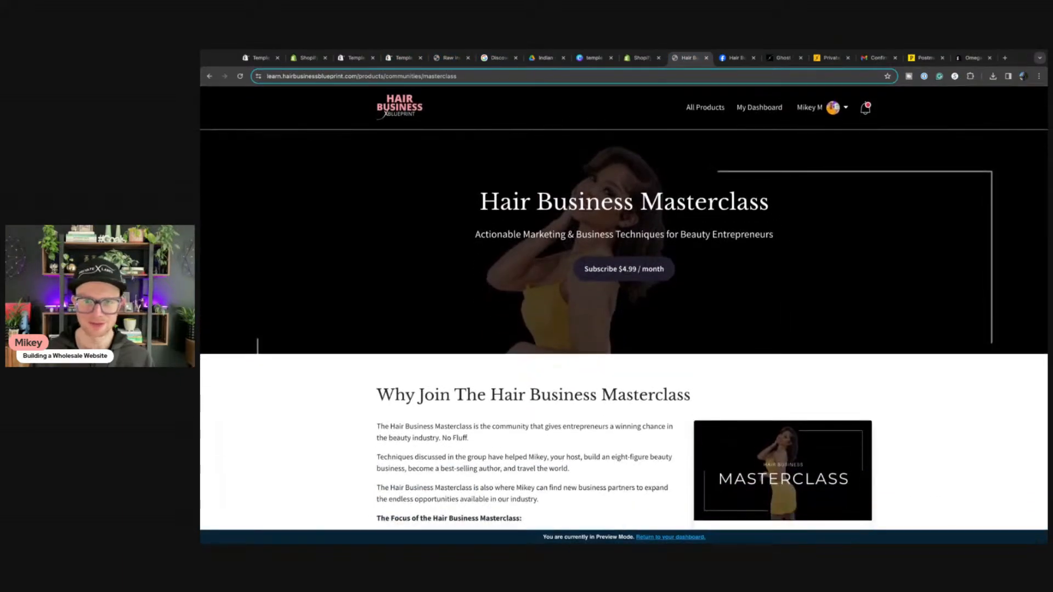
Step: Leave the Masterclass page and return to the Catalogs page showing Tier 1 and Tier 2
click(414, 77)
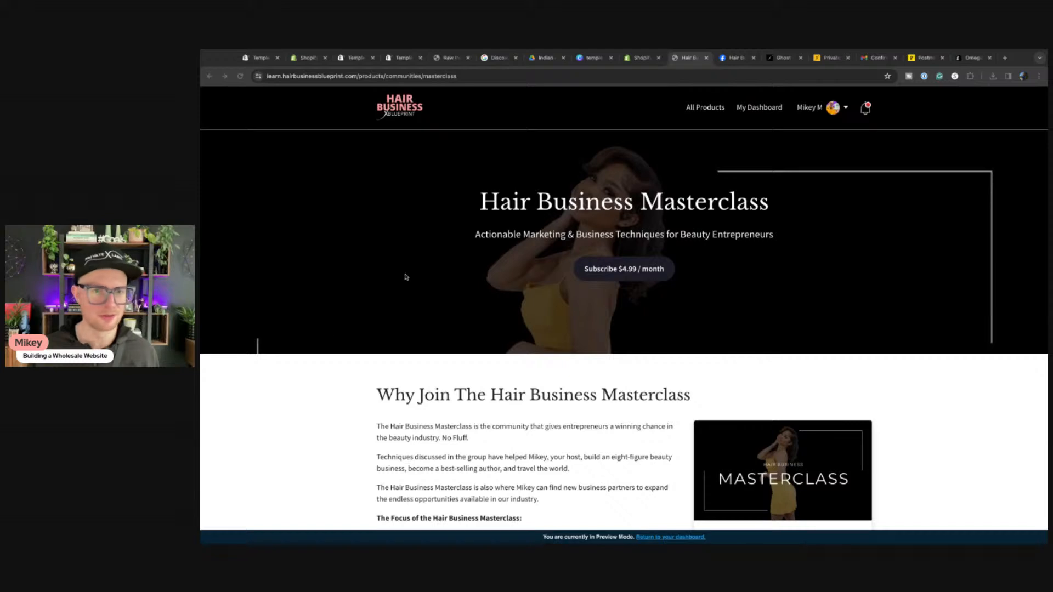
key(ctrl+l)
click(264, 59)
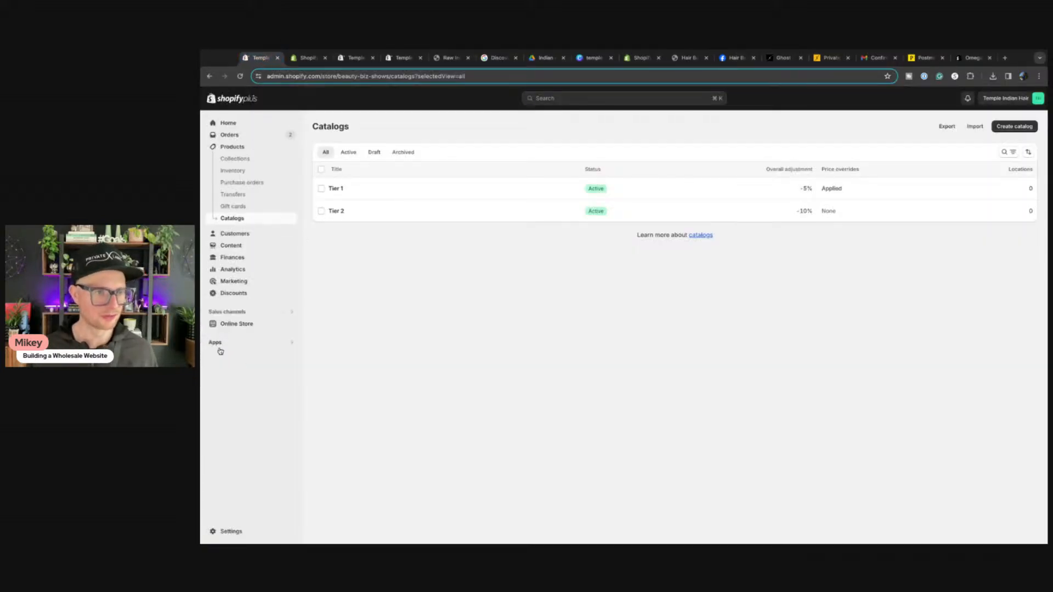
Step: Search Apps for 'forms' and install the free Shopify Forms app, approving its access
click(218, 345)
text(forms)
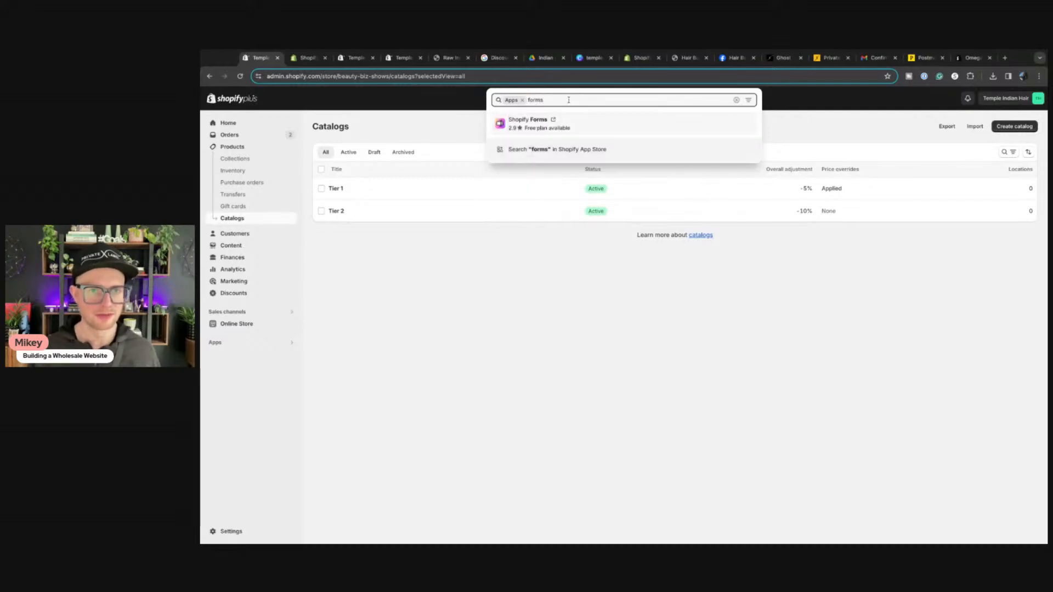
click(550, 124)
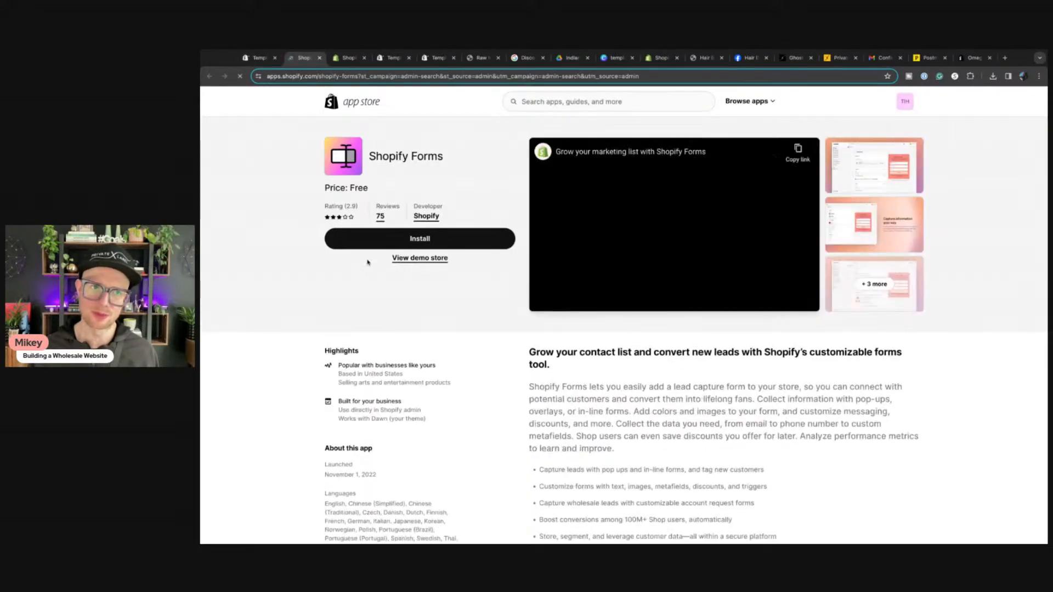
click(423, 239)
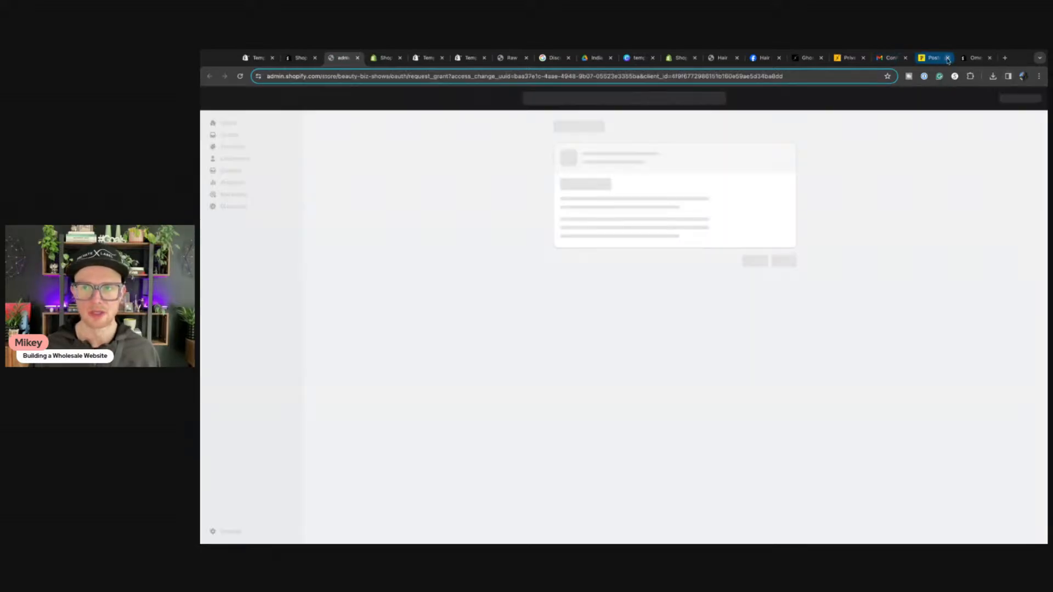
click(948, 58)
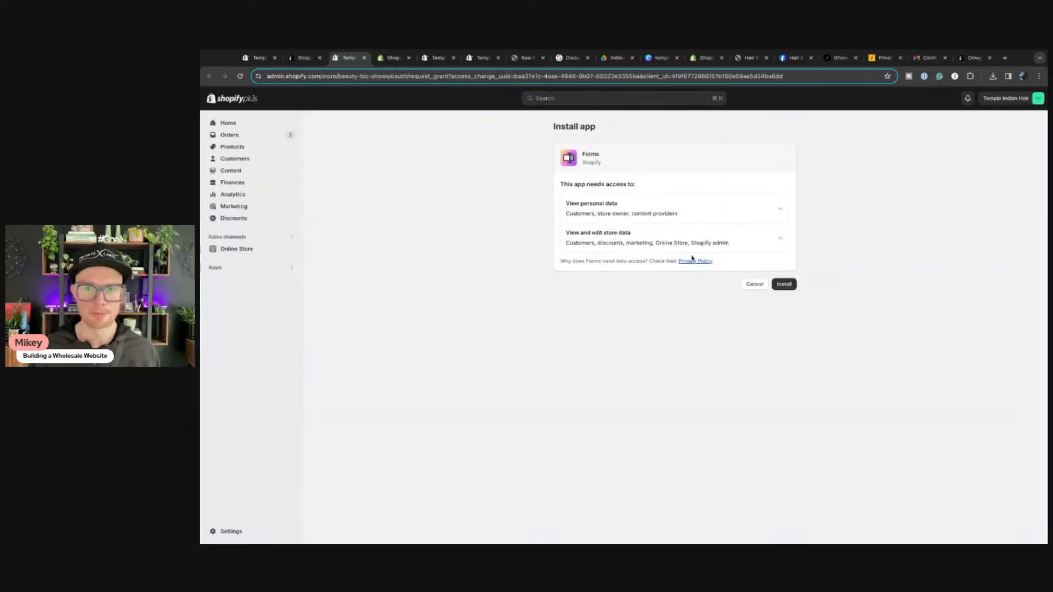
click(792, 283)
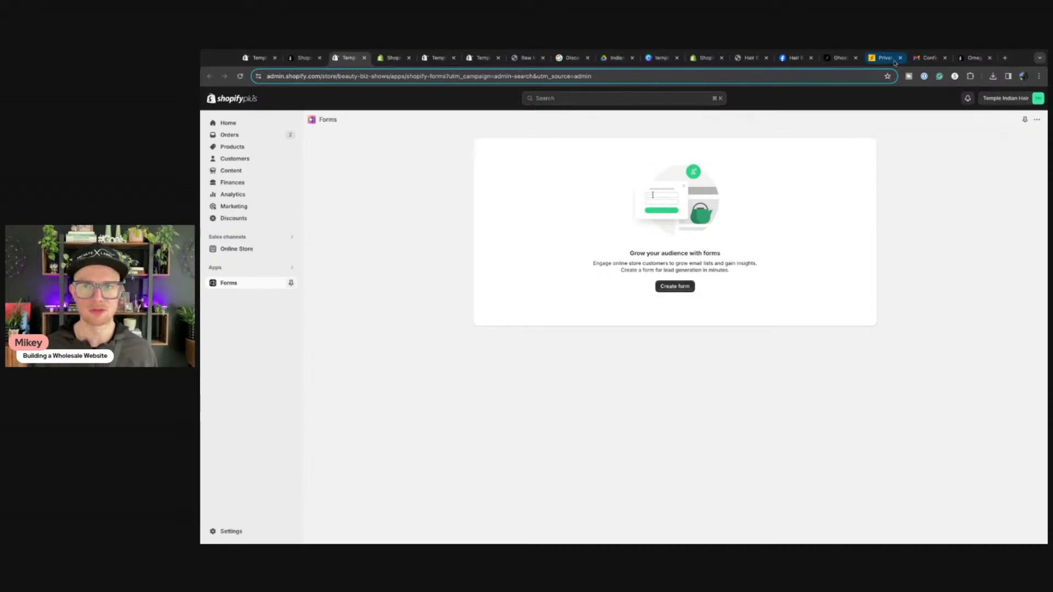
Step: Close the Omega quantity price breaks app listing so the Company account requests article shows
click(970, 64)
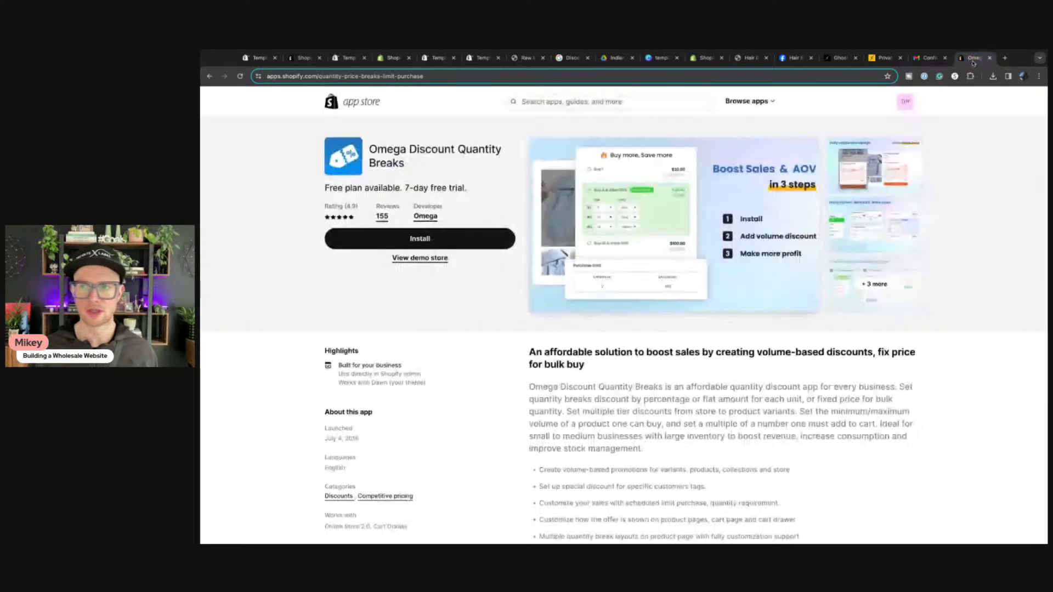
click(989, 58)
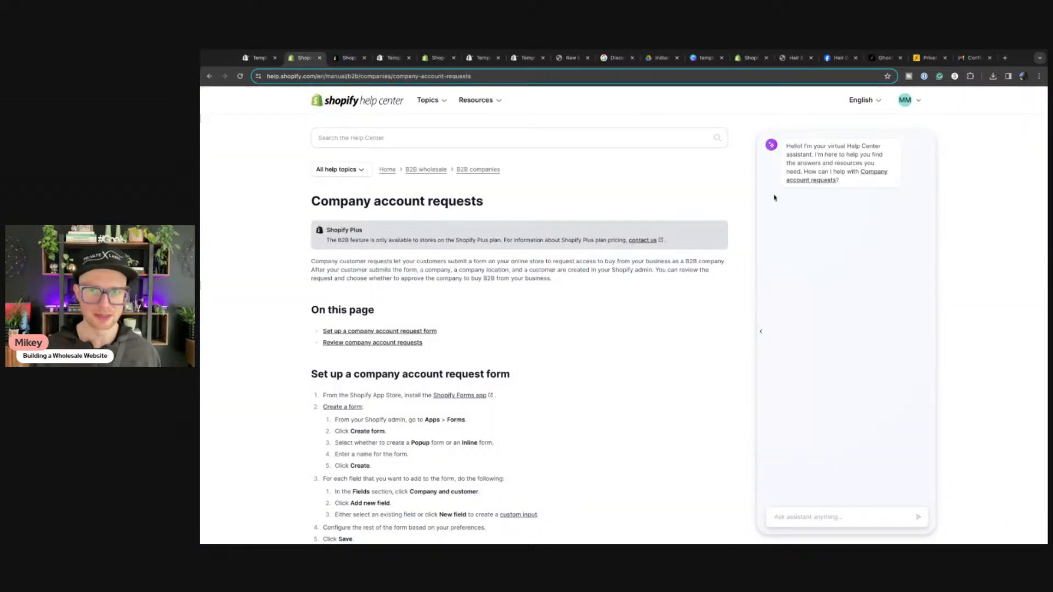
Step: Read the 'Set up a company account request form' steps, then return to admin Catalogs
scroll(455, 299, down, 2)
scroll(458, 311, down, 1)
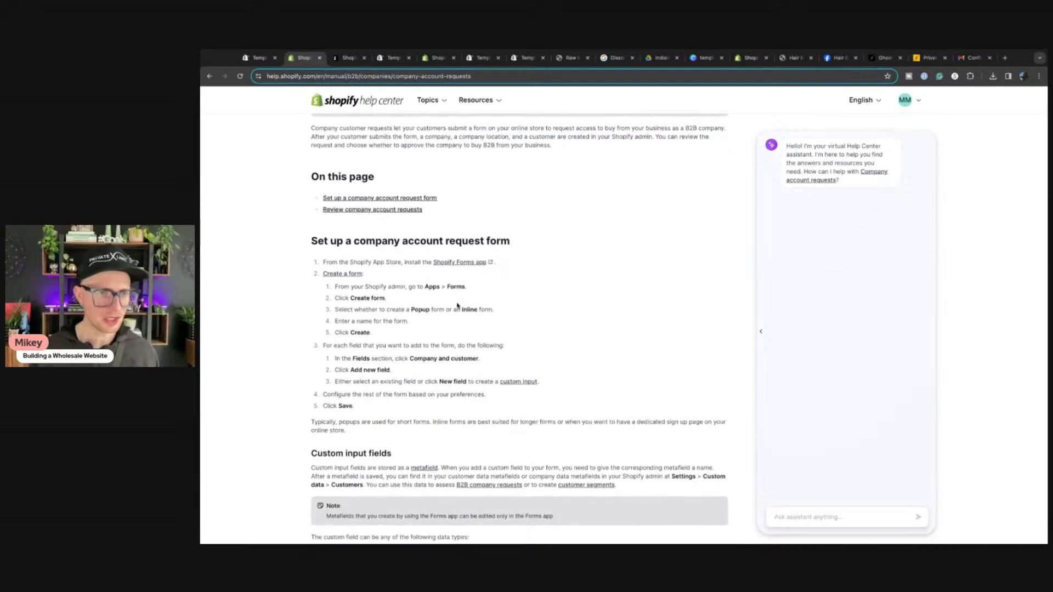
scroll(417, 247, up, 3)
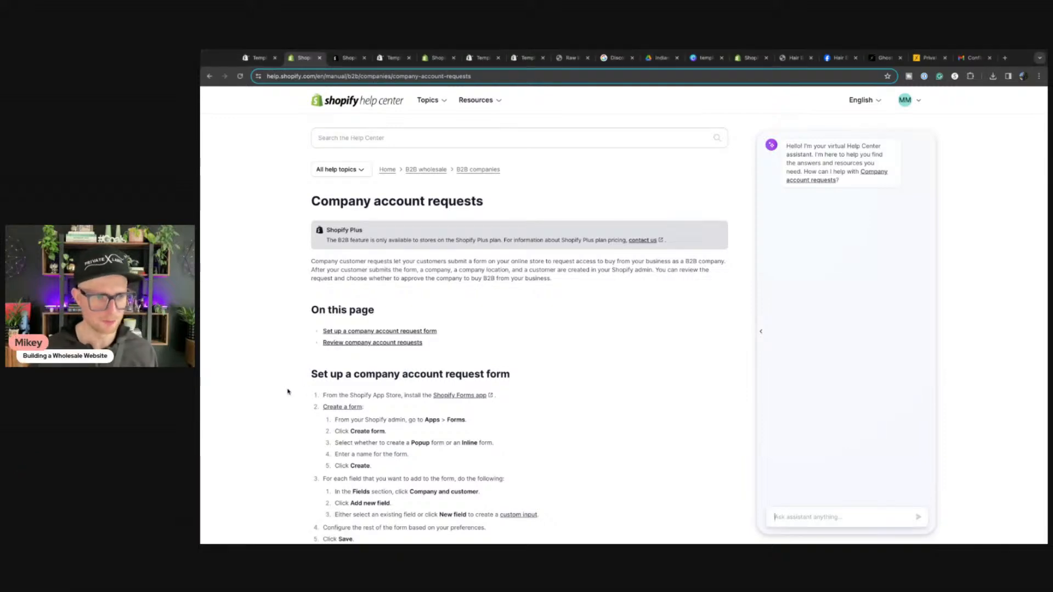
scroll(581, 409, down, 3)
scroll(452, 312, up, 3)
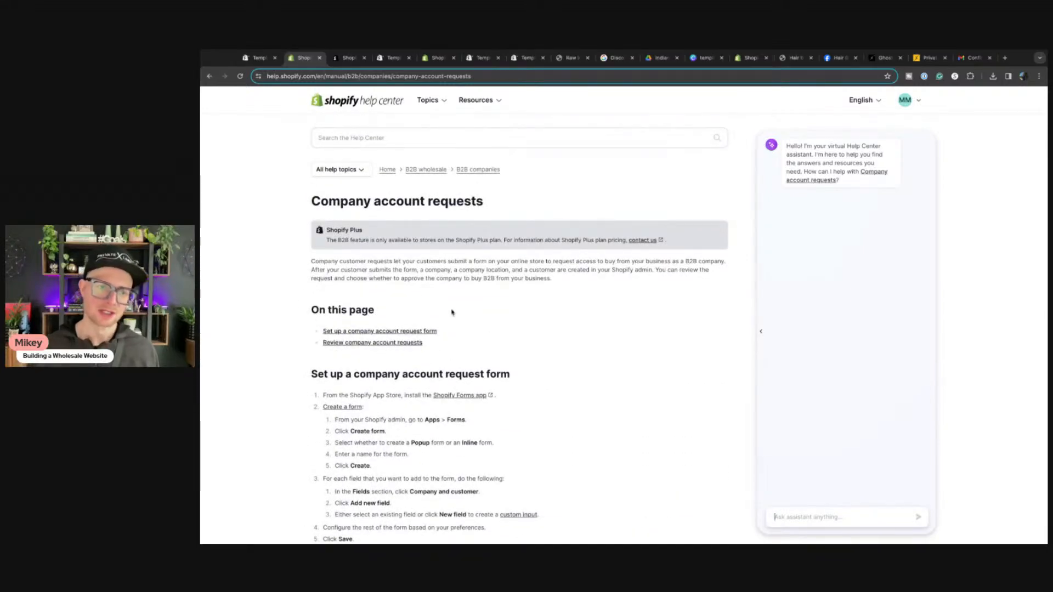
scroll(455, 311, down, 10)
scroll(461, 311, up, 10)
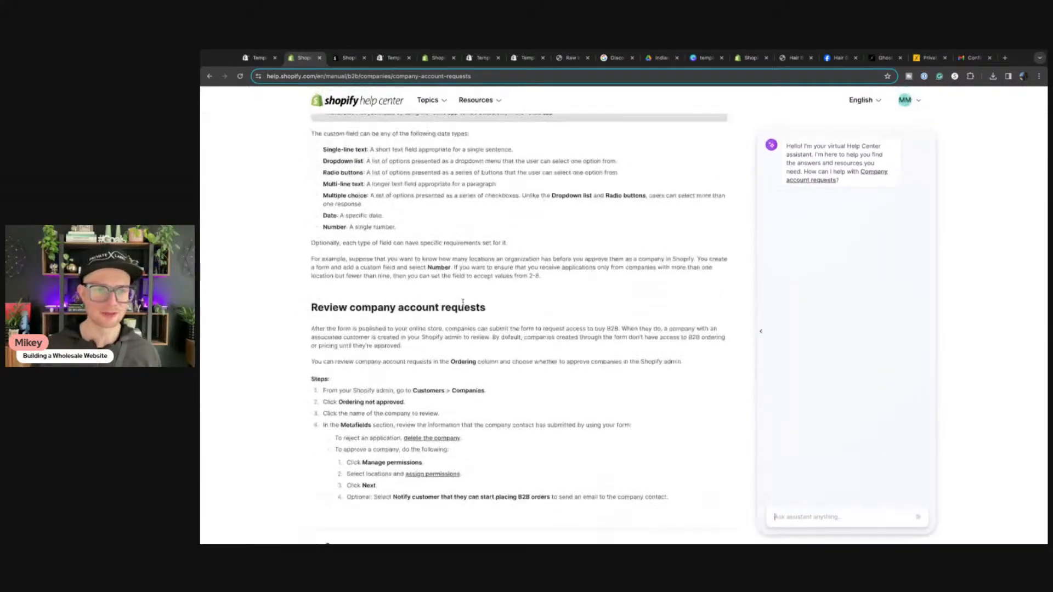
scroll(494, 307, down, 3)
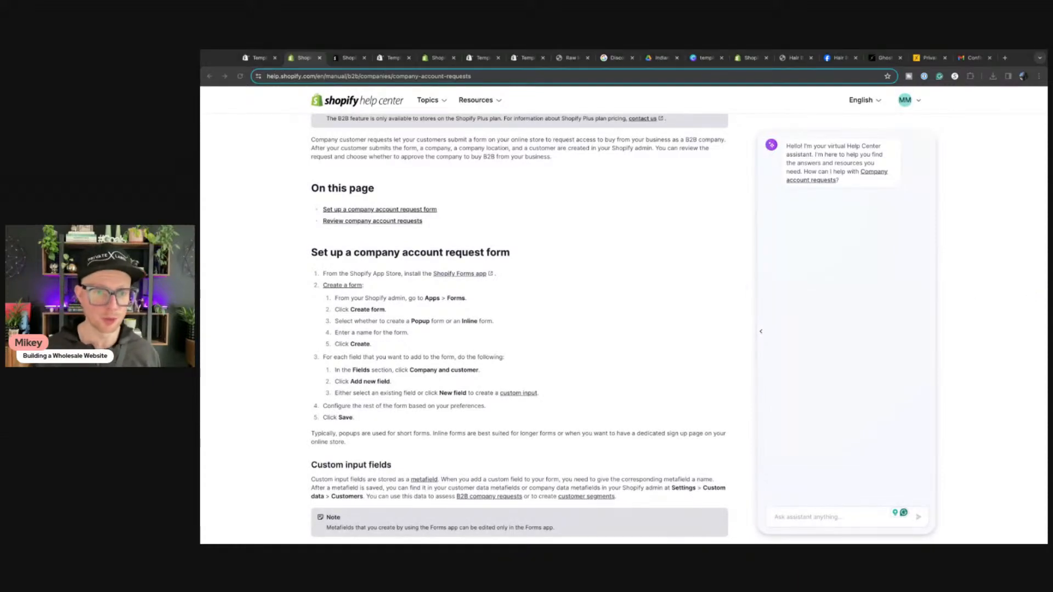
click(319, 320)
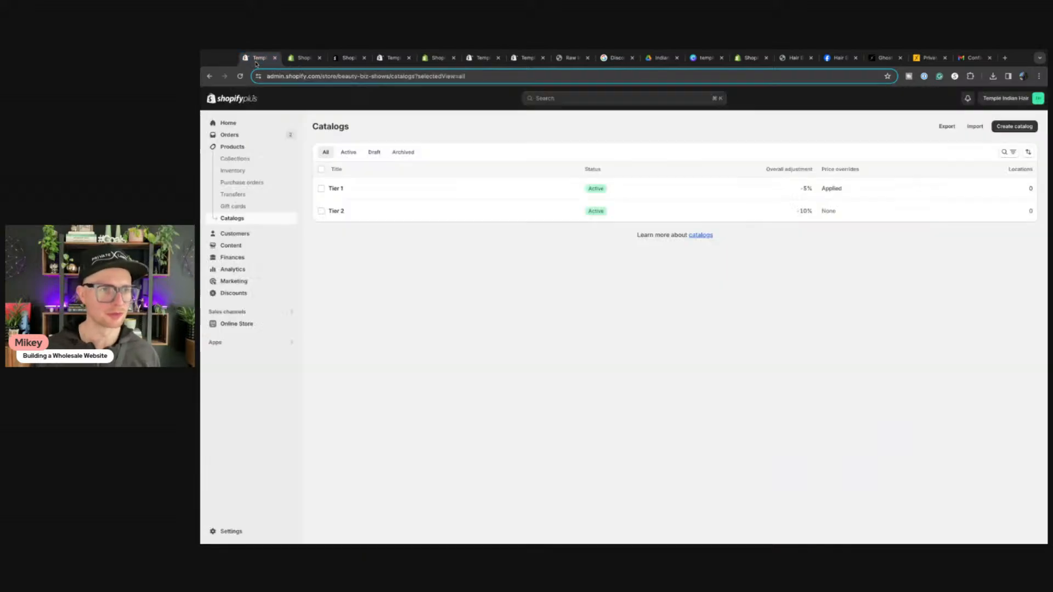
click(255, 59)
Step: In the Forms app, create a new Popup form named 'Wholesale Customer'
click(218, 344)
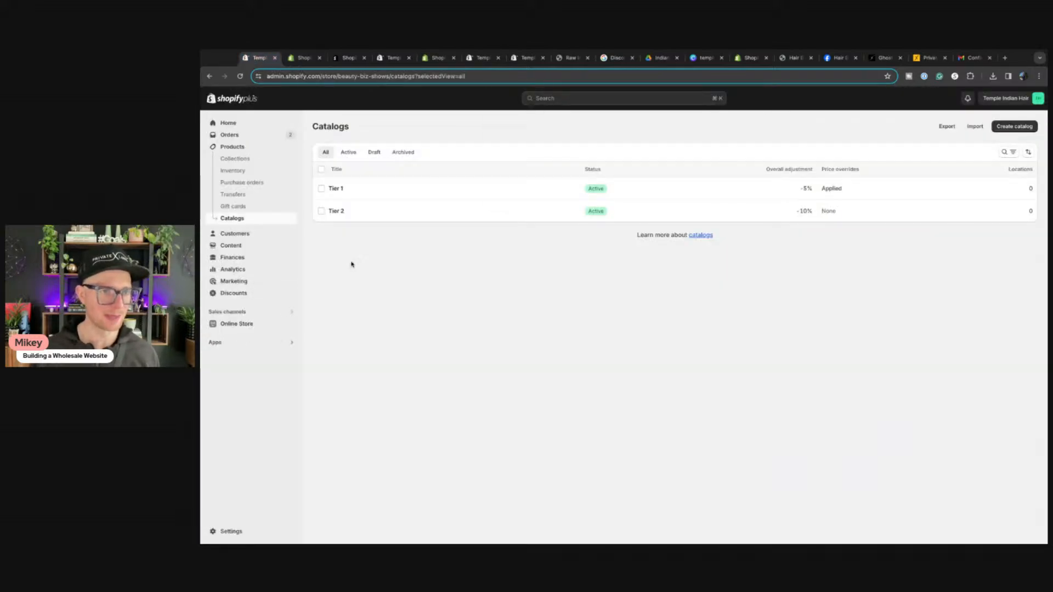
click(512, 133)
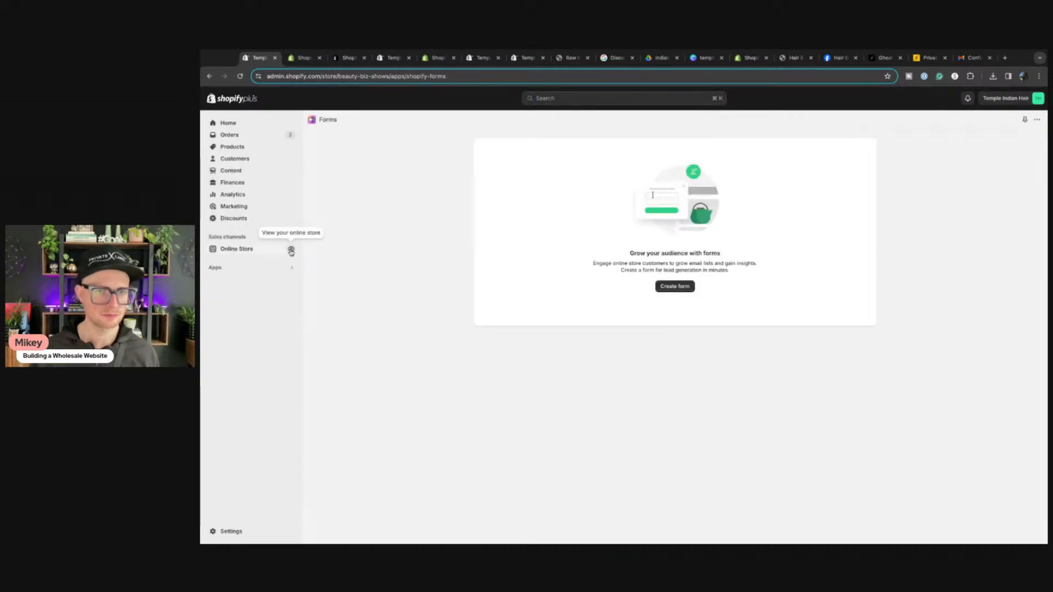
click(660, 286)
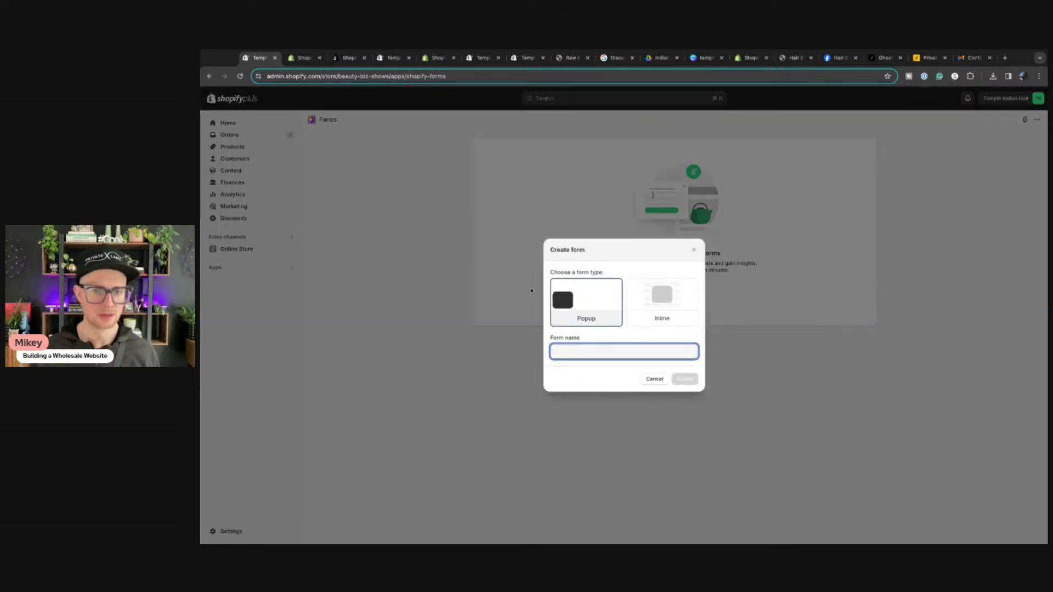
click(300, 58)
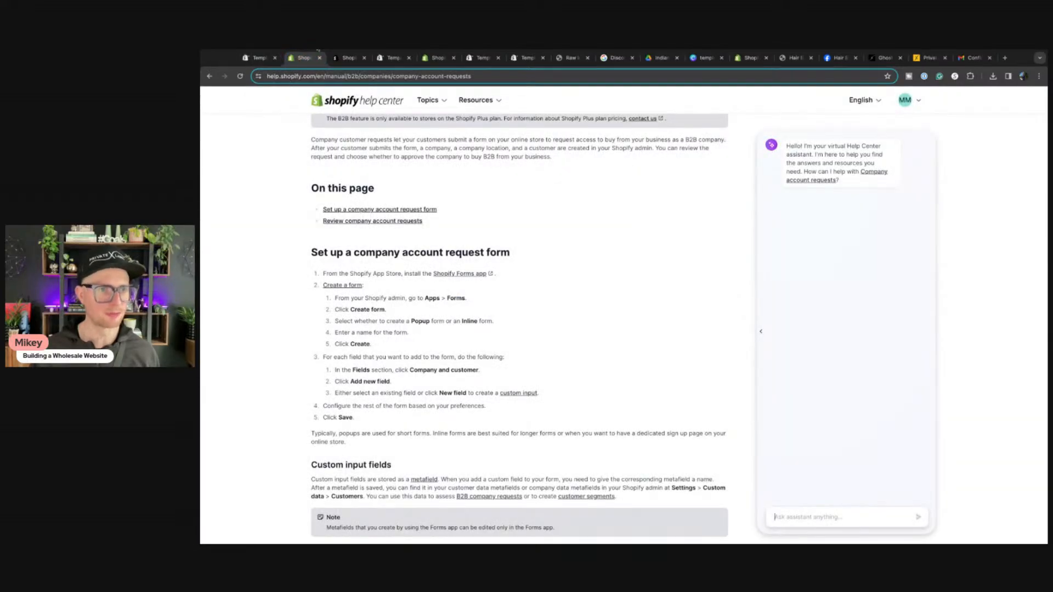
click(258, 57)
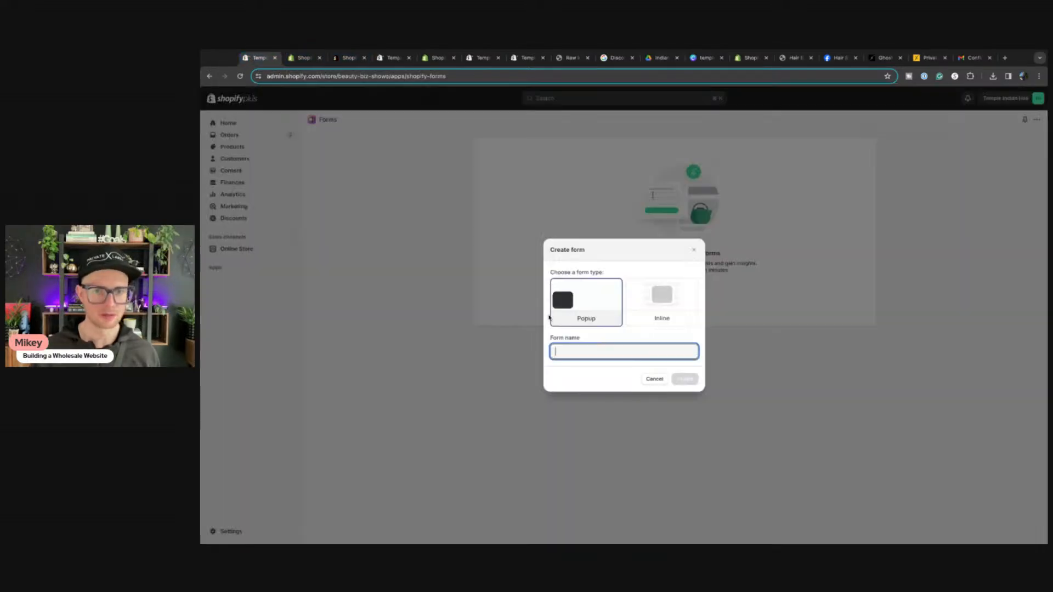
click(563, 350)
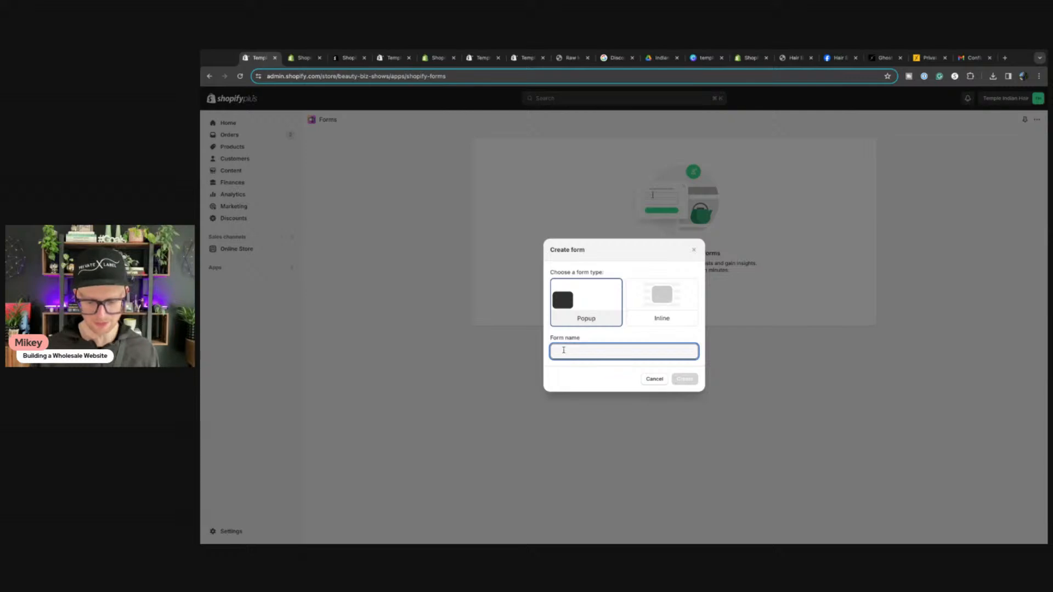
text(Who)
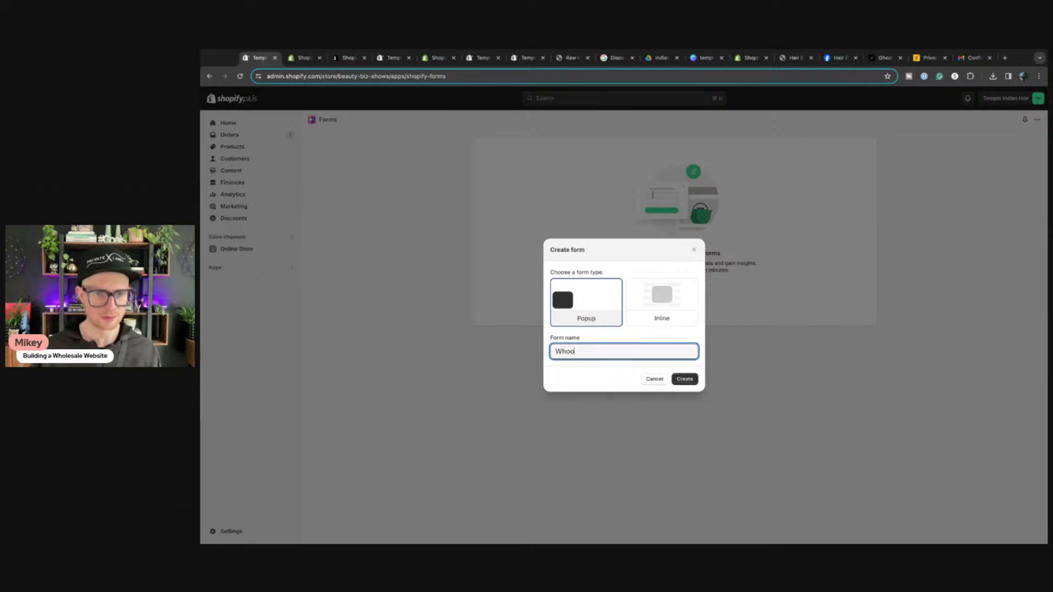
text(lesale)
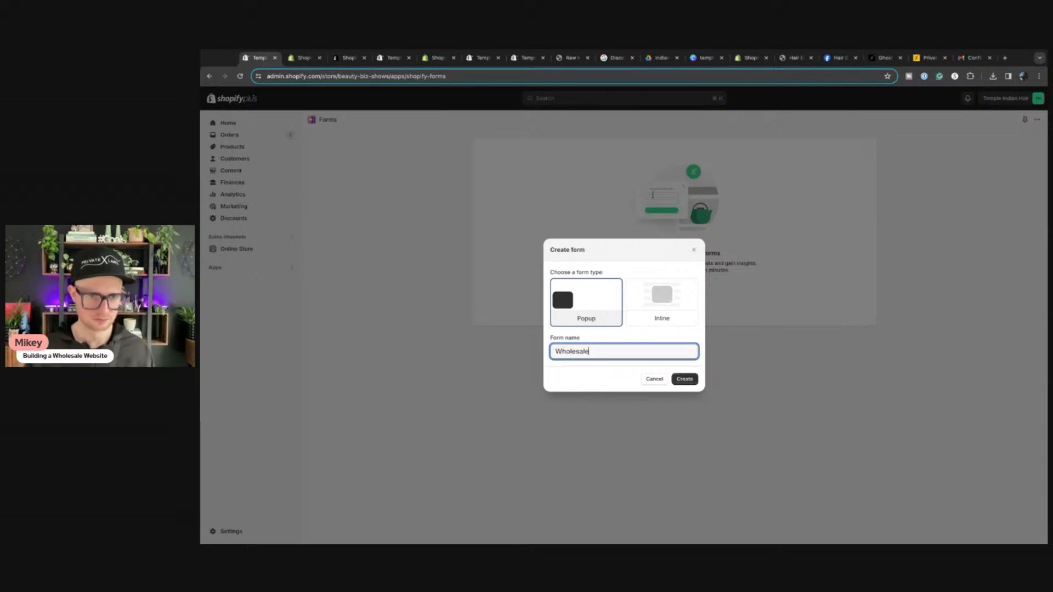
text( Customer)
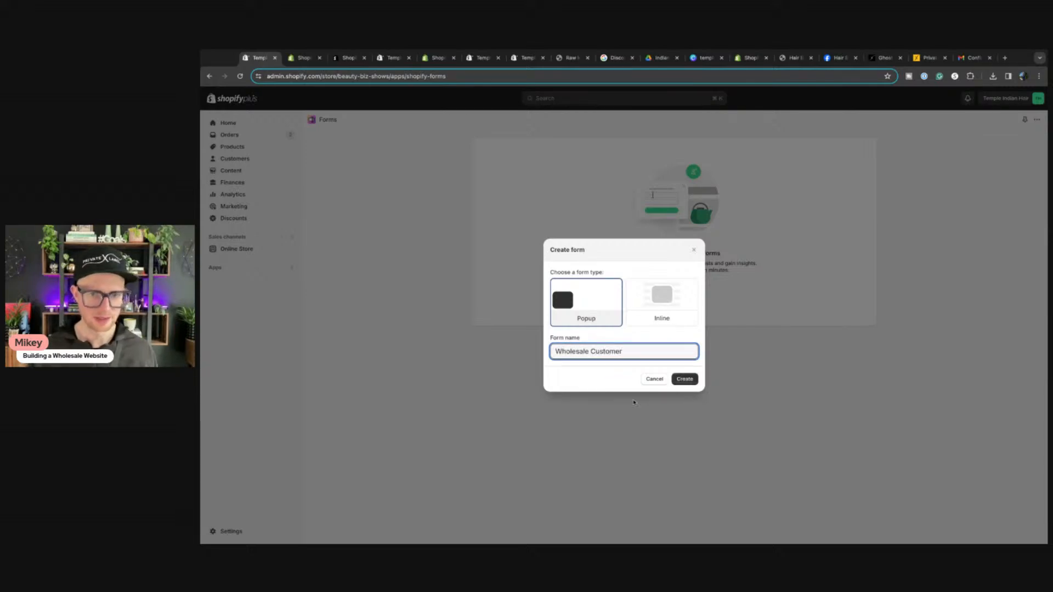
click(686, 379)
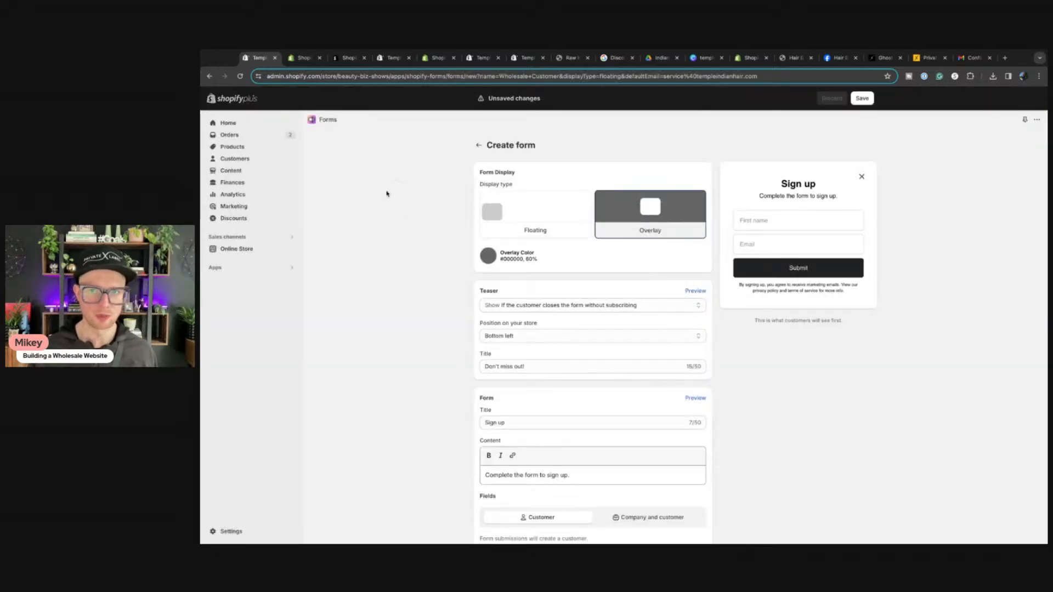
Step: Review the help article on adding form fields, then return to the Wholesale Customer form editor
click(304, 57)
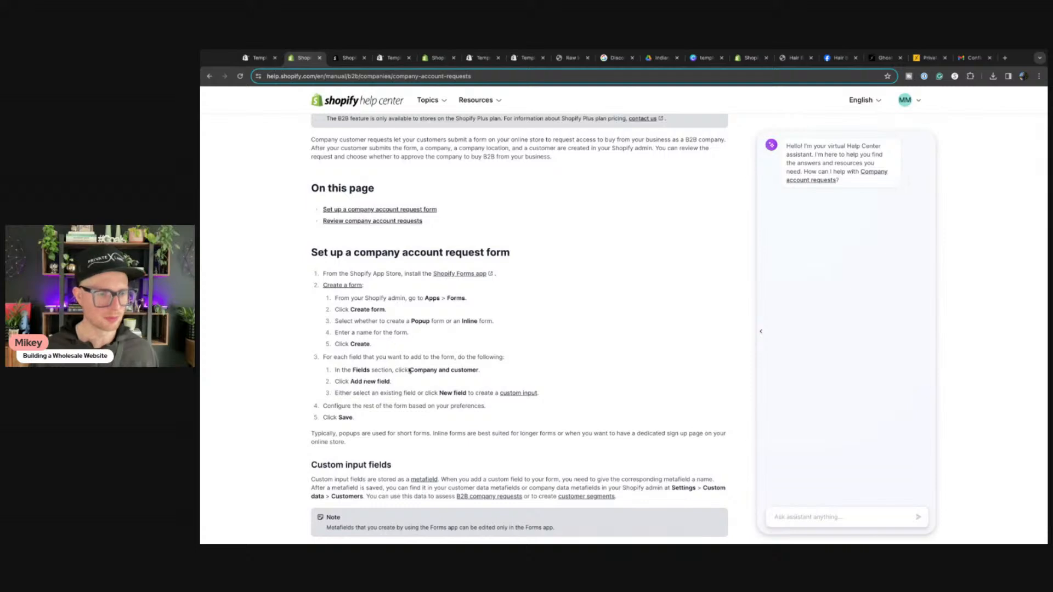
scroll(409, 371, down, 4)
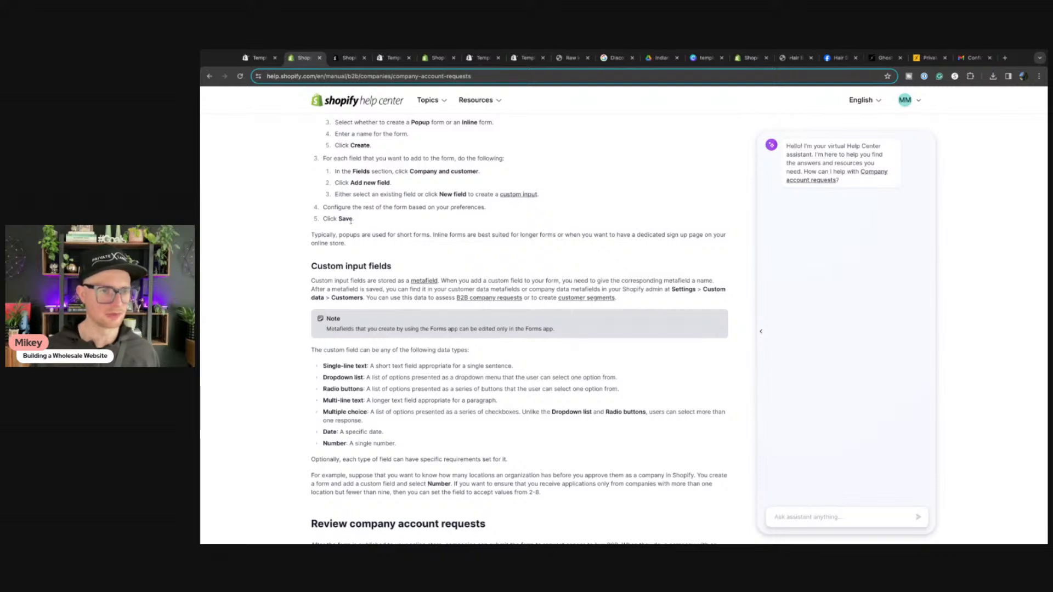
scroll(349, 220, down, 1)
scroll(349, 221, down, 2)
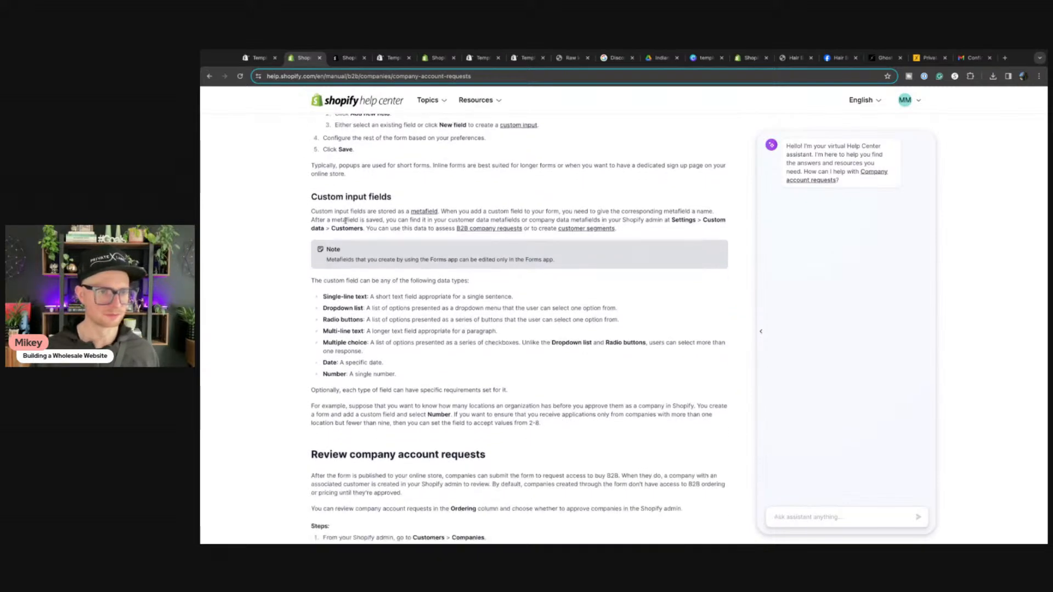
click(258, 58)
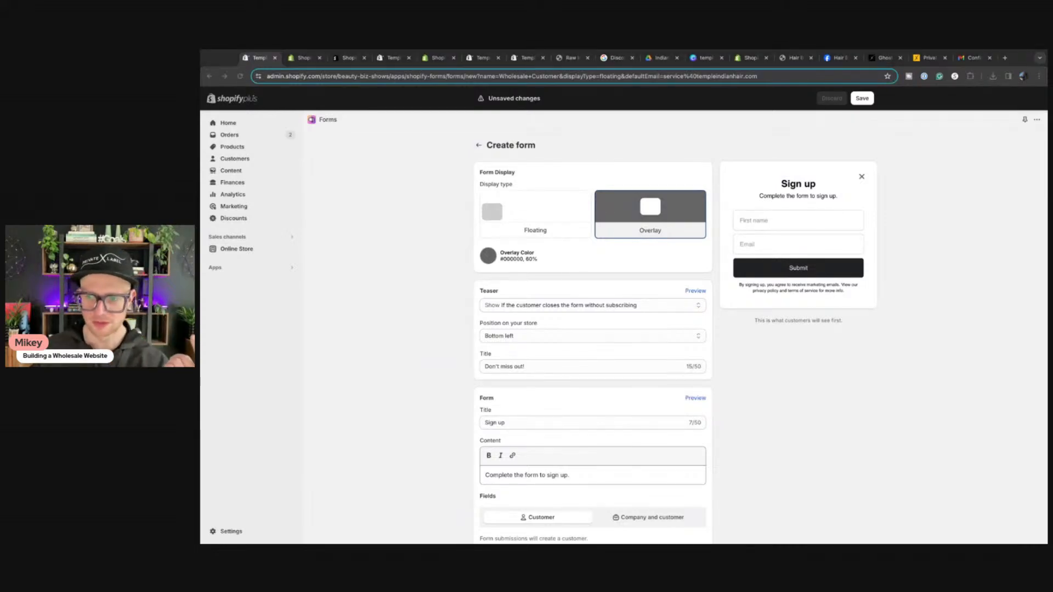
Step: Check the 'Don't miss out!' teaser: shown after closing without subscribing, positioned bottom left
click(335, 366)
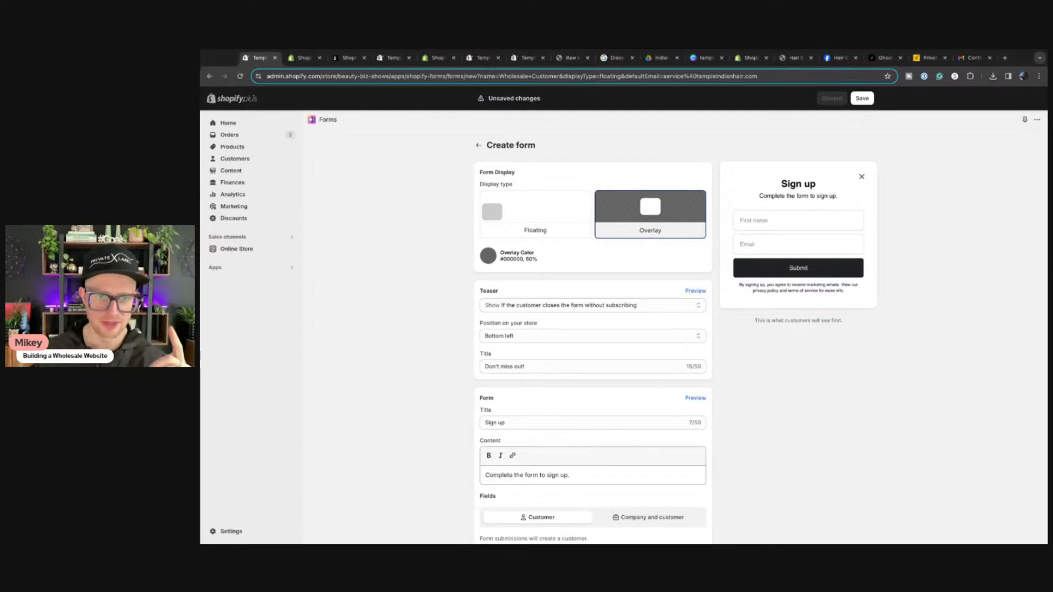
click(545, 311)
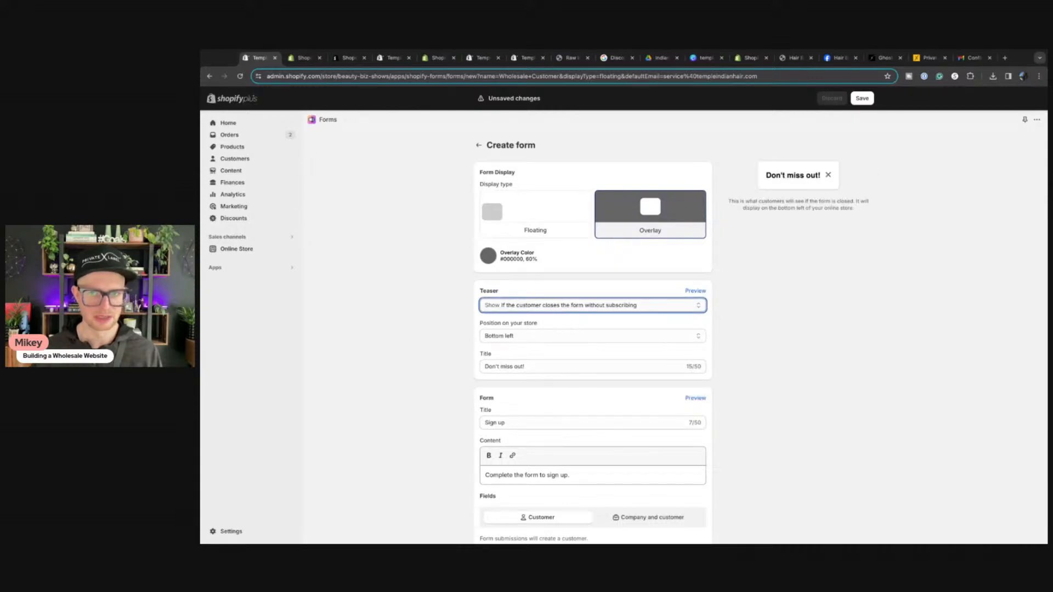
click(527, 340)
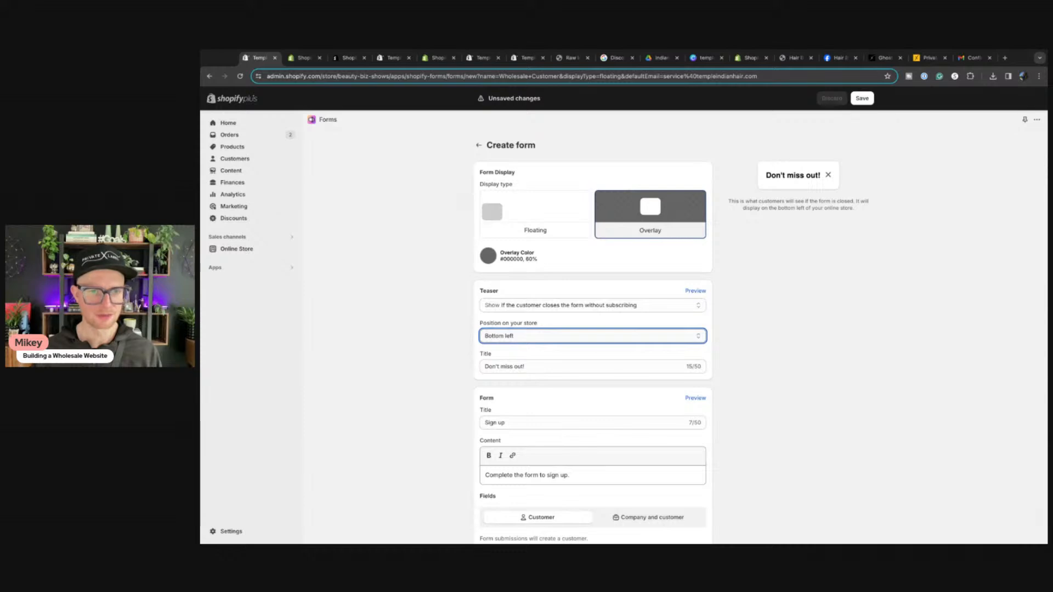
click(826, 333)
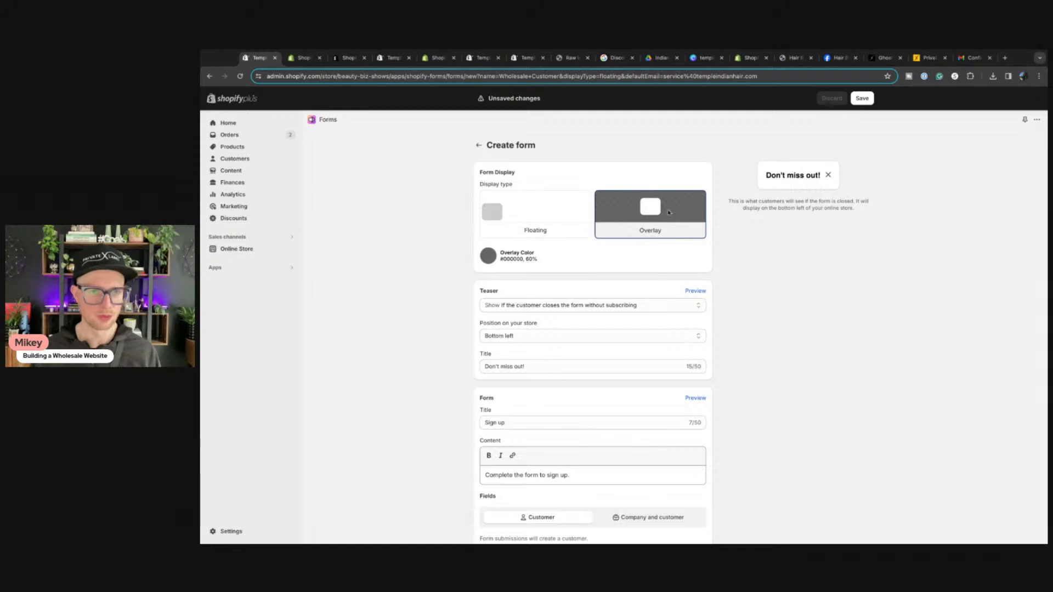
Step: Add a required Phone field after First name and Email on the sign-up form
scroll(543, 430, down, 3)
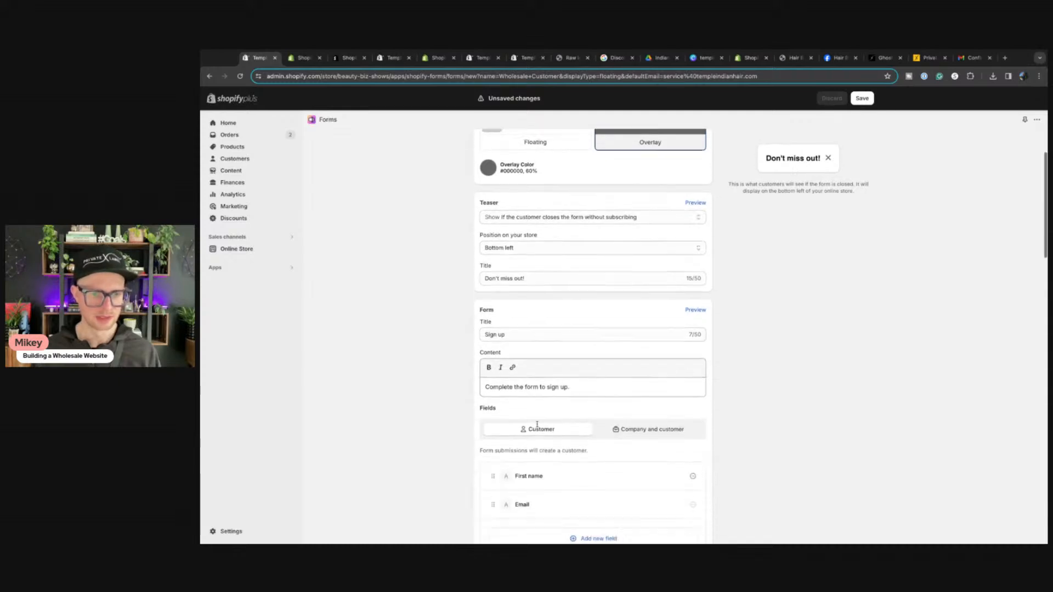
click(533, 379)
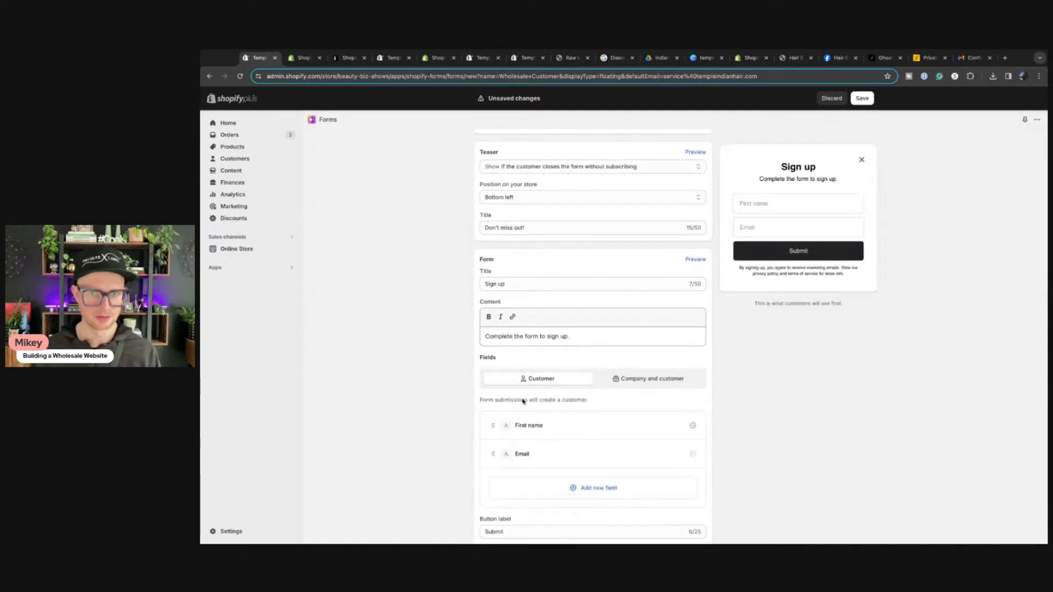
scroll(524, 398, down, 3)
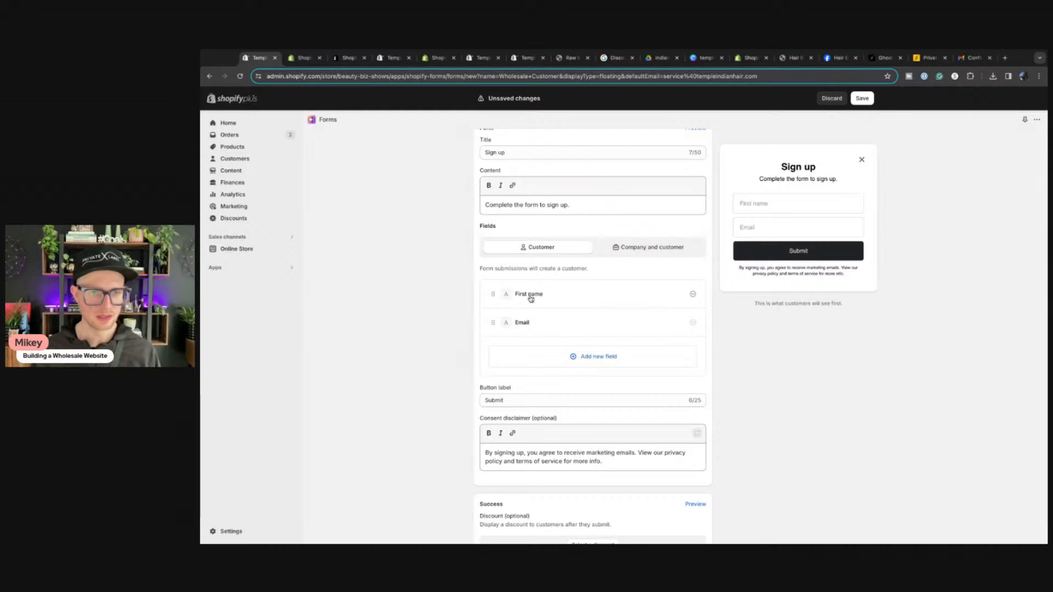
click(596, 357)
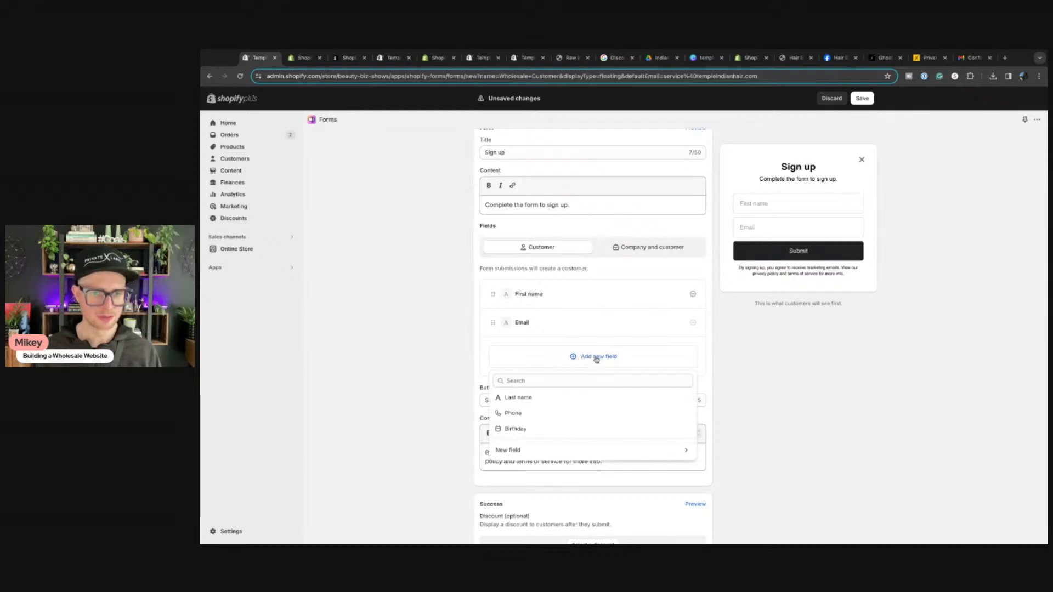
click(530, 415)
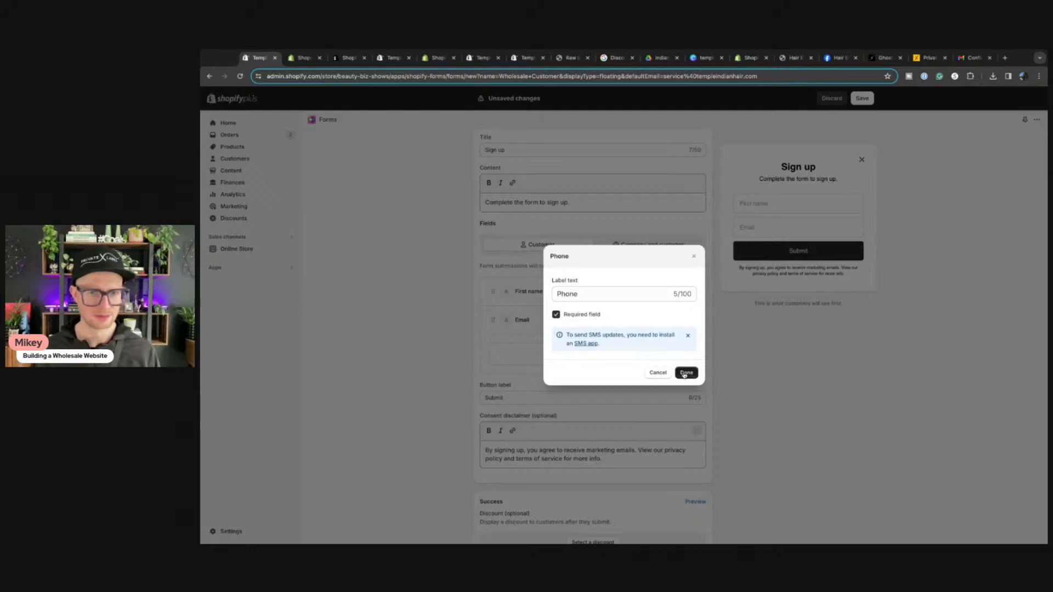
click(685, 373)
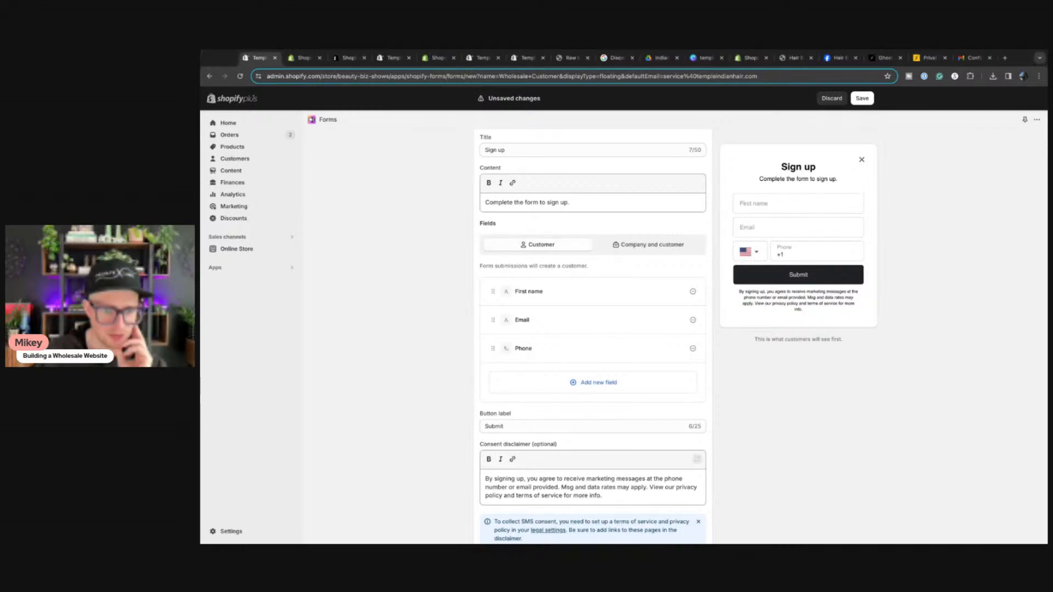
Step: Set the Behavior trigger to show the popup 5 seconds after the first page view
scroll(418, 367, down, 3)
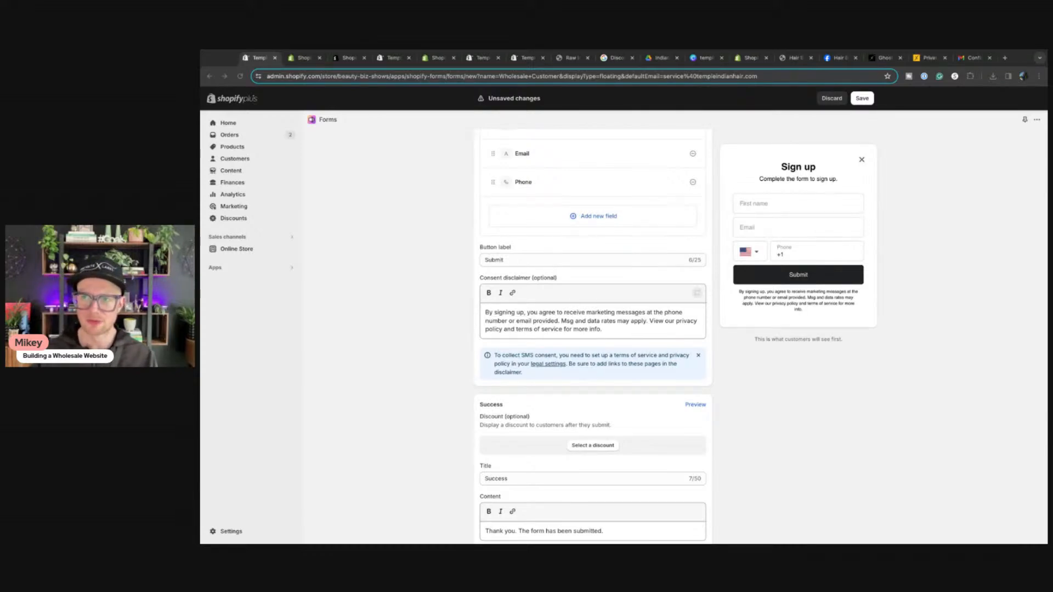
scroll(510, 325, down, 3)
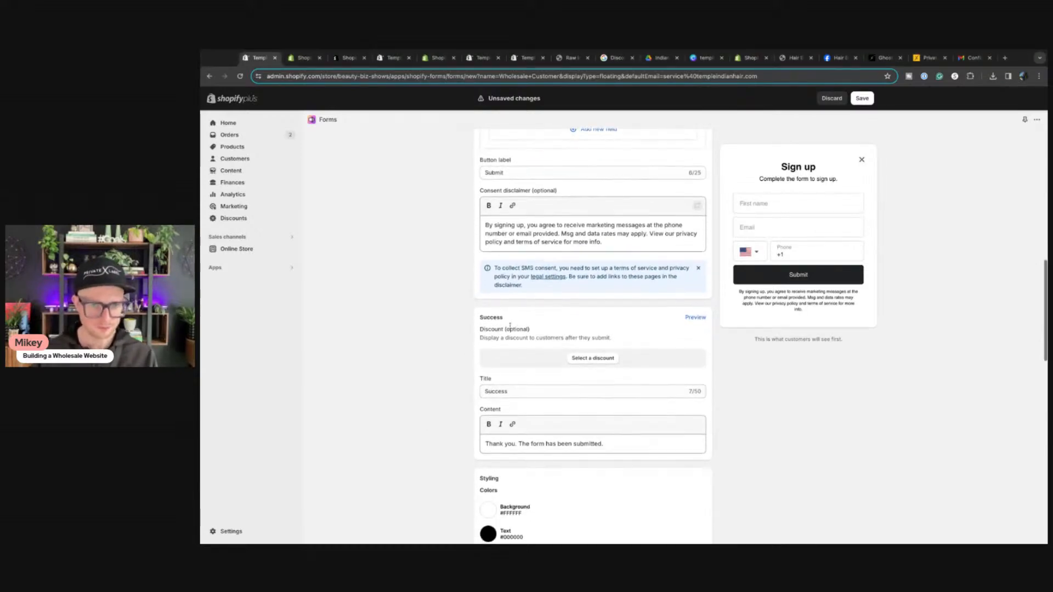
scroll(613, 309, down, 3)
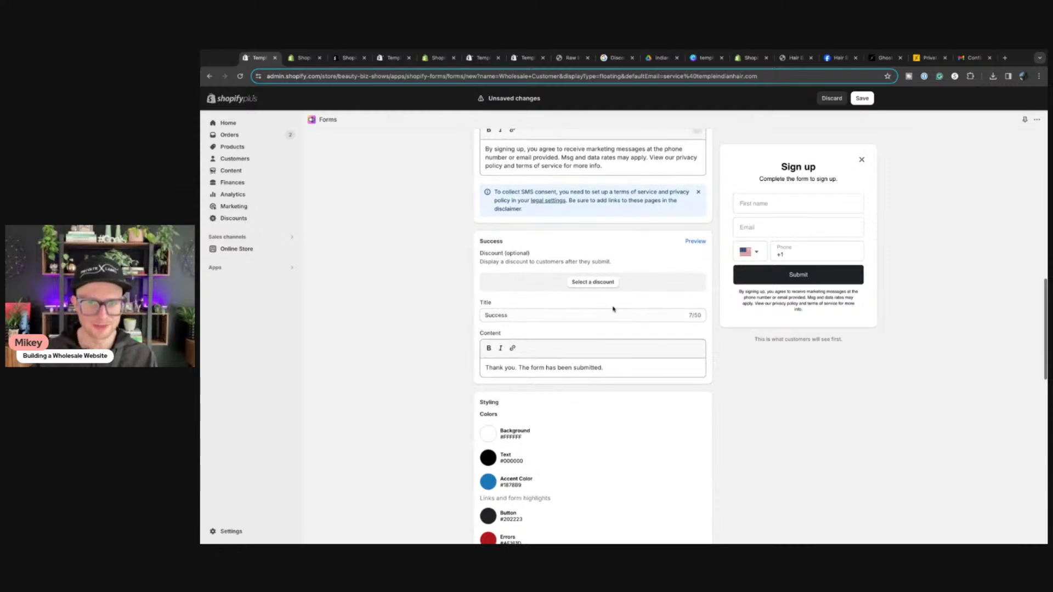
scroll(813, 360, down, 2)
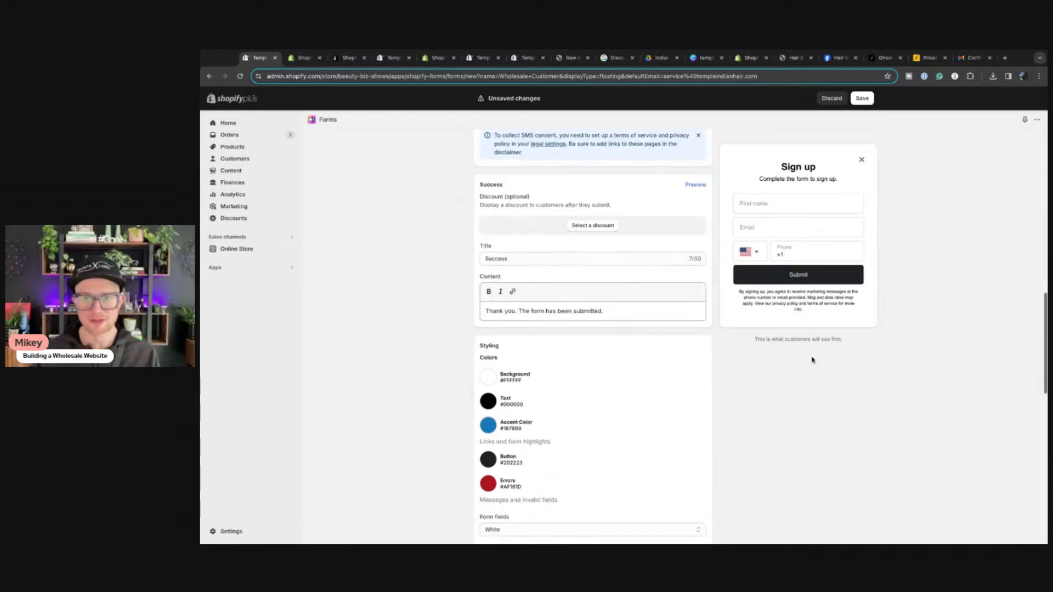
scroll(677, 360, down, 3)
scroll(668, 358, up, 8)
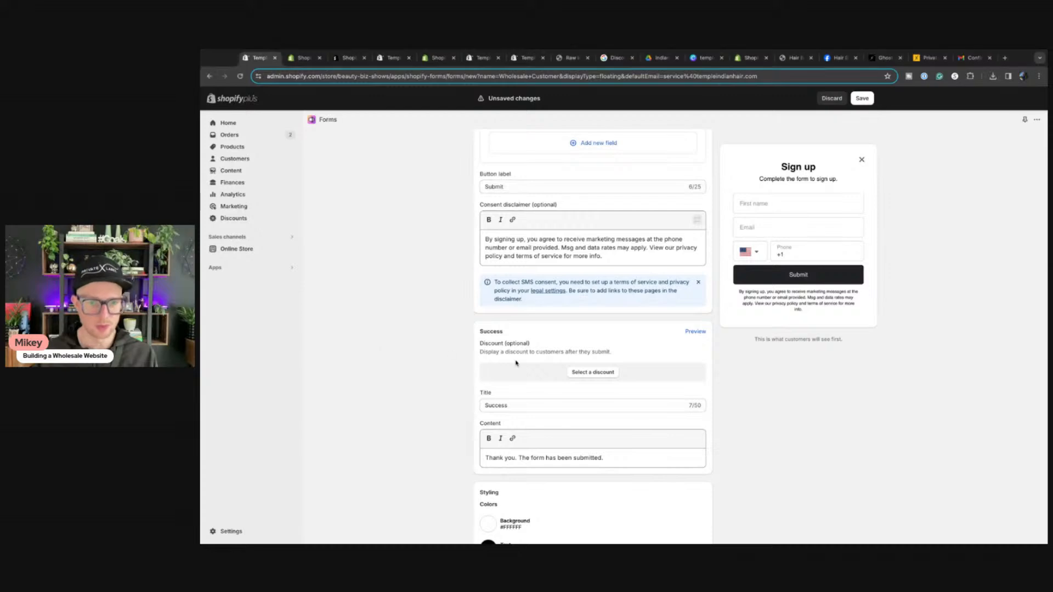
scroll(371, 339, down, 5)
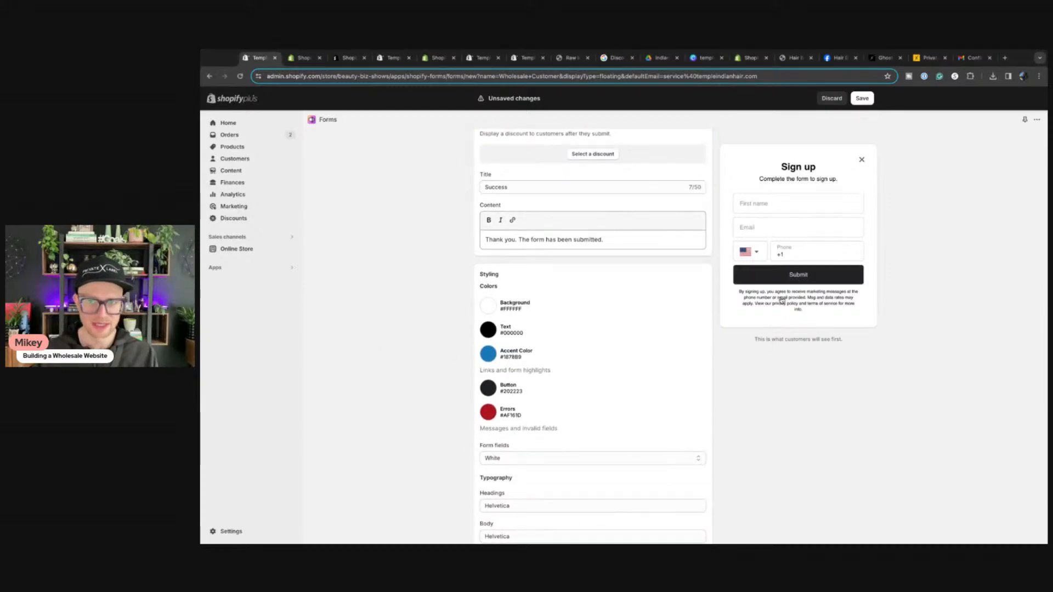
scroll(696, 357, down, 3)
scroll(653, 362, down, 1)
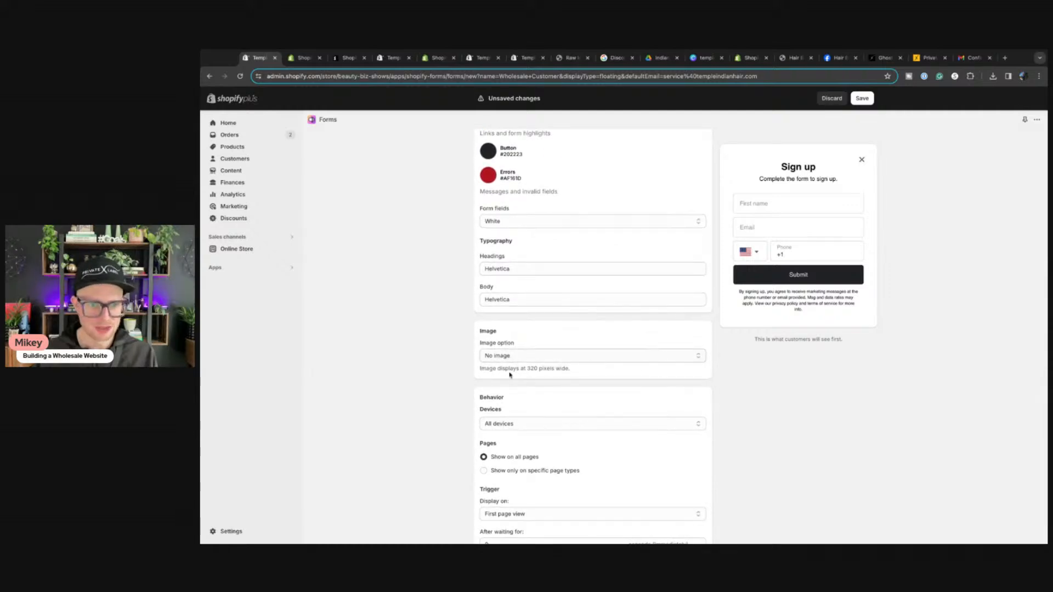
scroll(510, 362, down, 2)
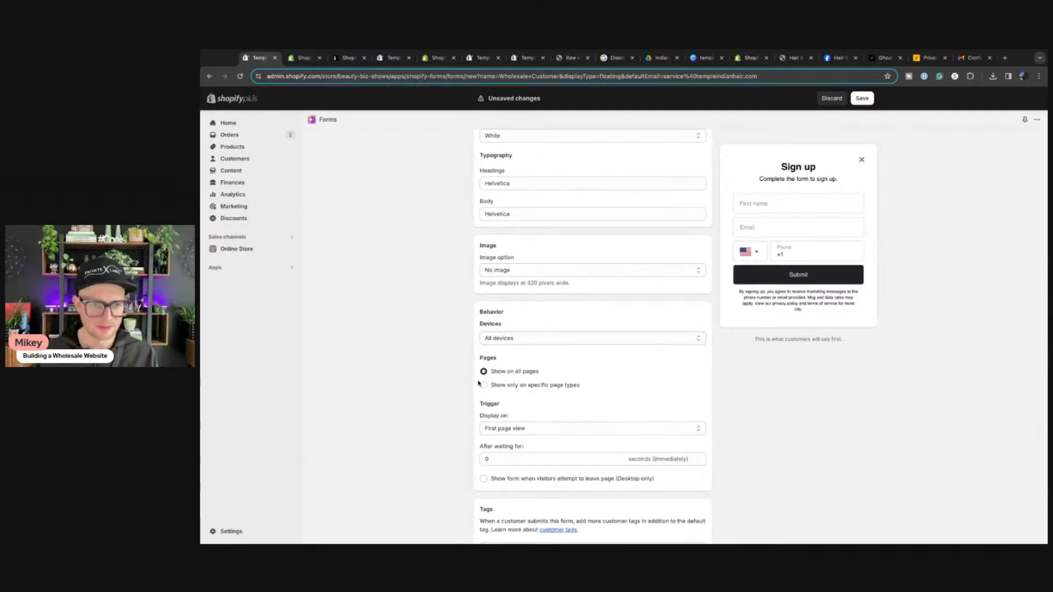
scroll(439, 390, down, 2)
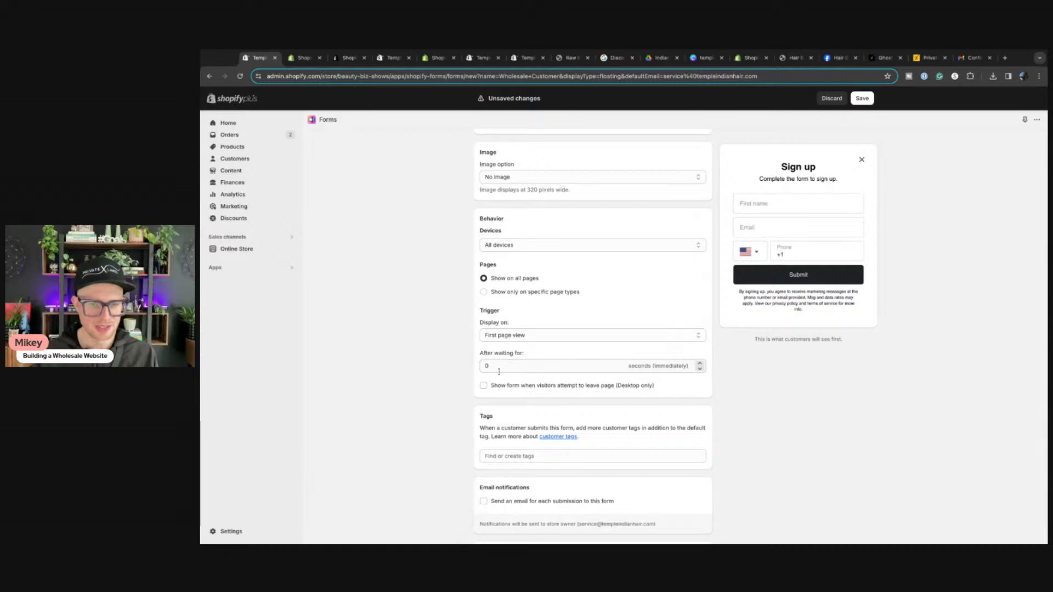
click(701, 368)
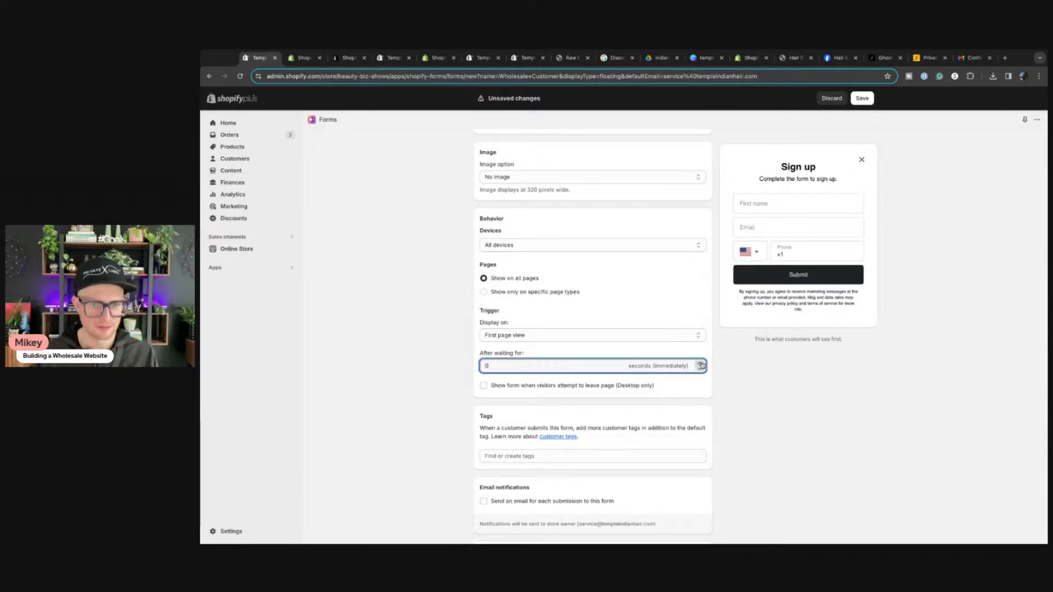
double_click(701, 365)
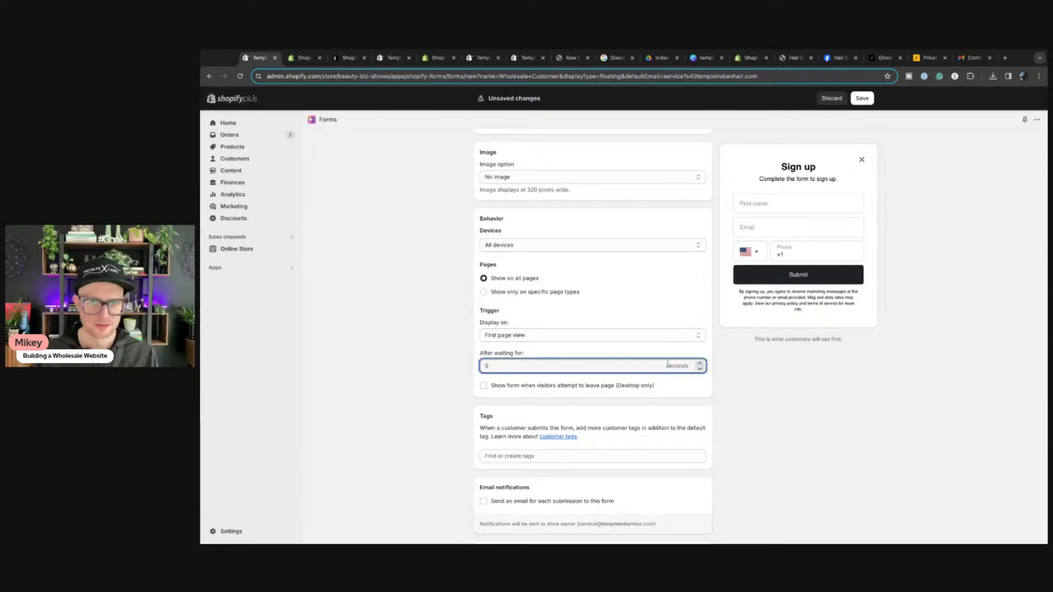
scroll(501, 386, up, 15)
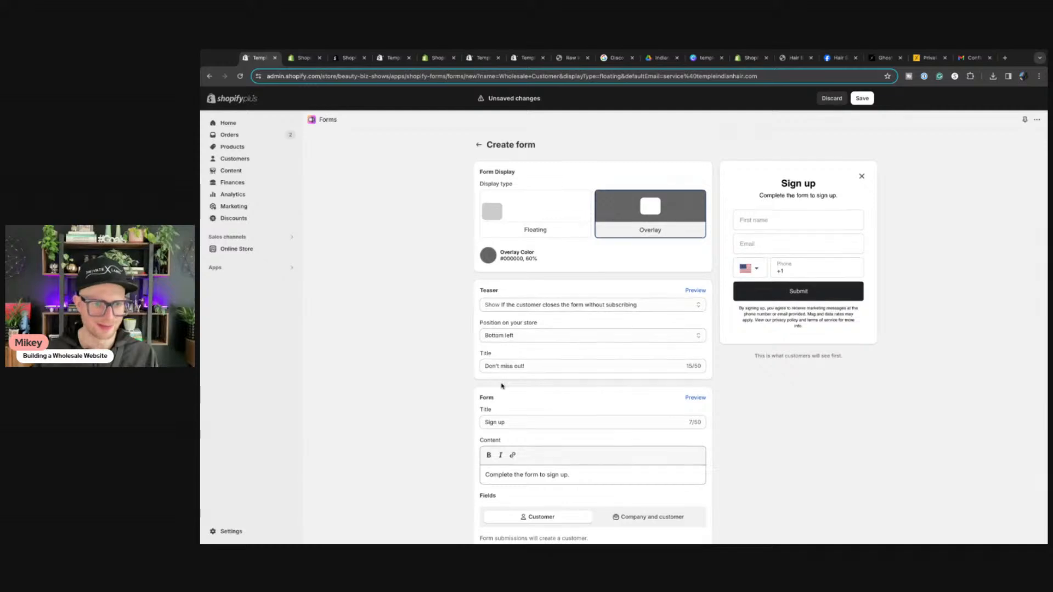
scroll(502, 386, down, 2)
Step: Change the form title from 'Sign up' to 'Create a Wholesale Account'
triple_click(510, 356)
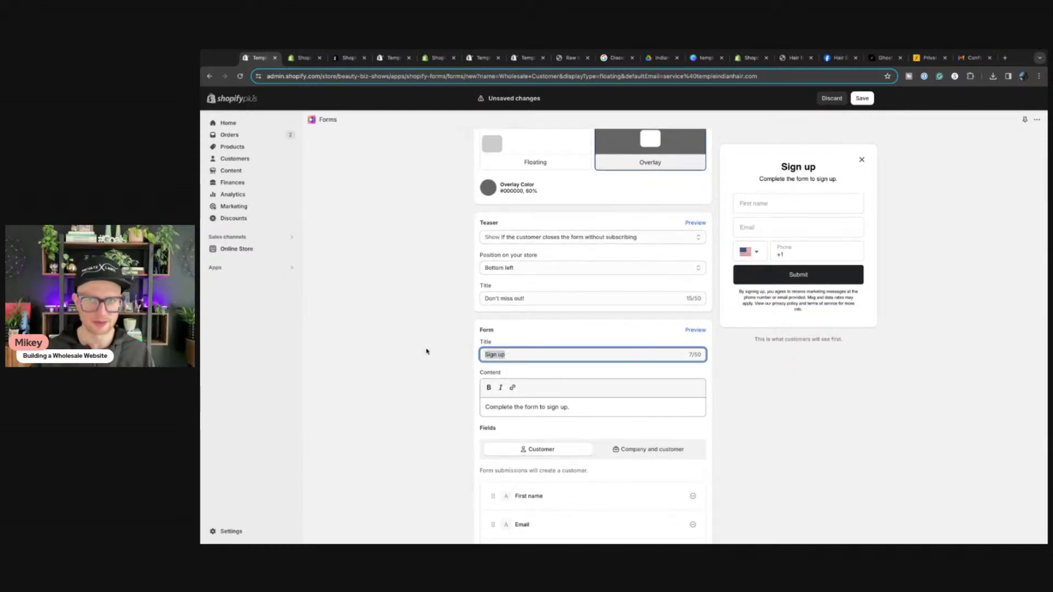
key(BackSpace)
text(Create )
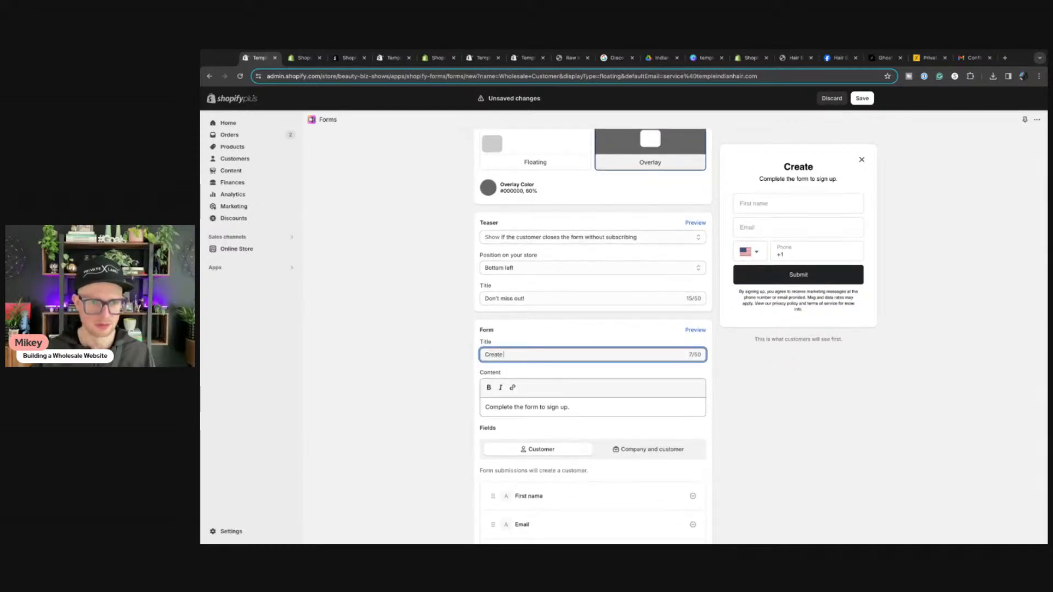
text(a Wholesale Account)
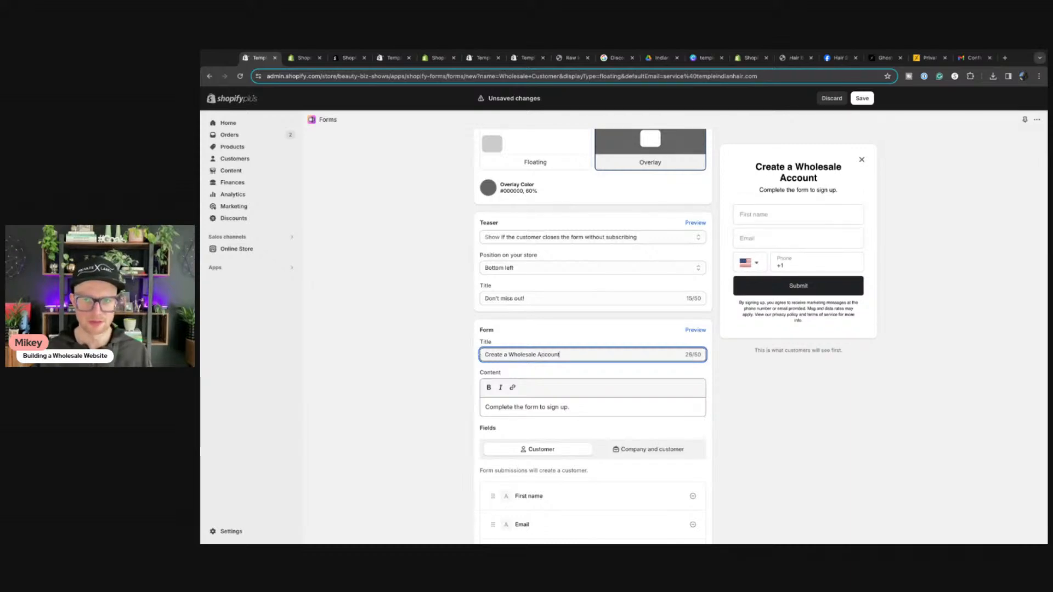
Step: Replace the content line with 'Get Access to Wholesale Pricing', correcting the typo
triple_click(587, 407)
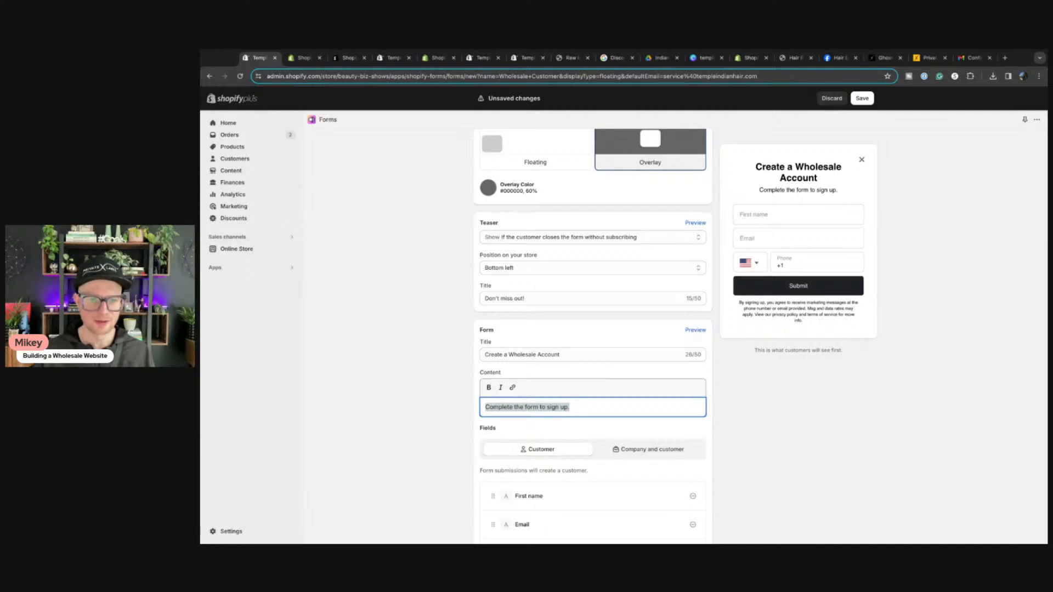
text(Get Ac)
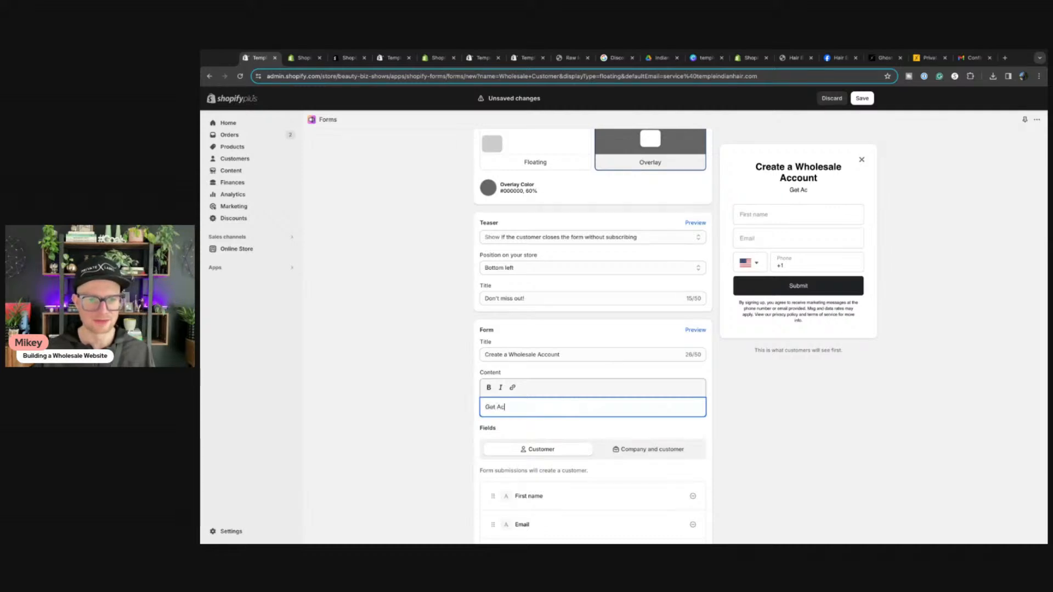
text(cess to)
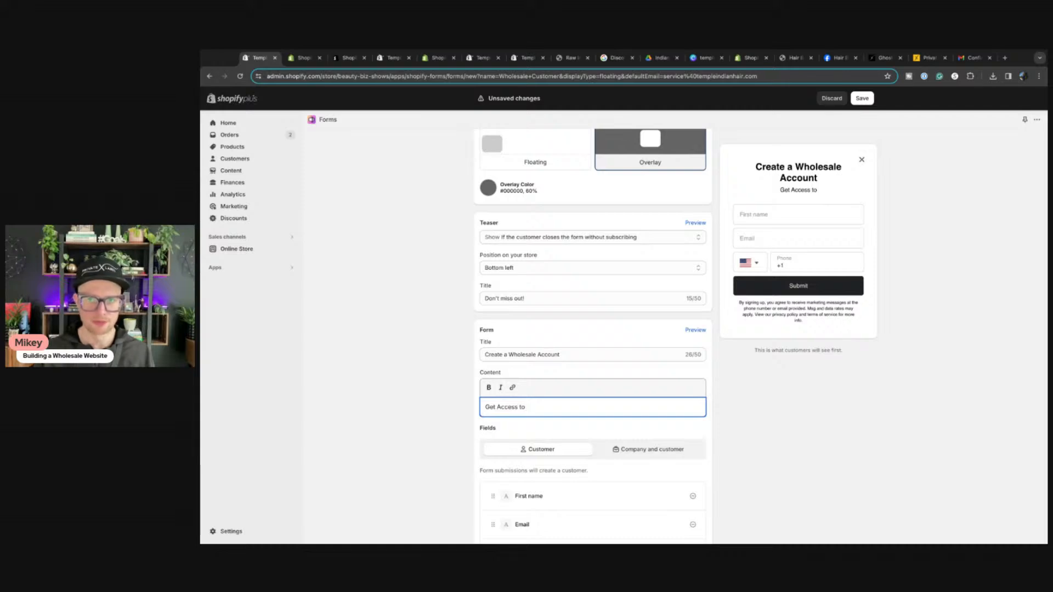
text( WholesalePri)
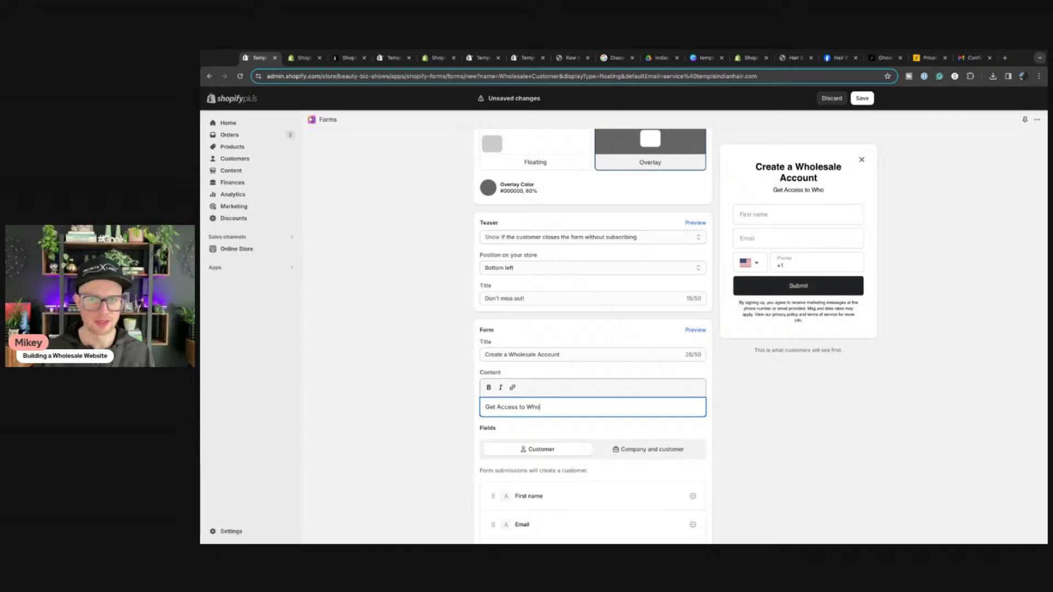
key(BackSpace)
key(BackSpace)
key(BackSpace)
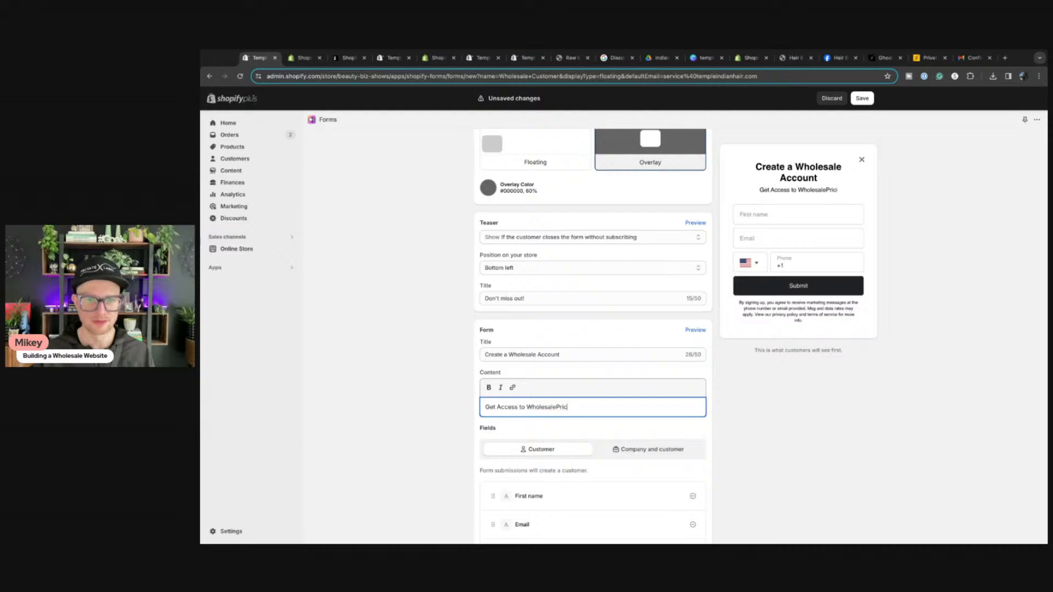
text(Pric)
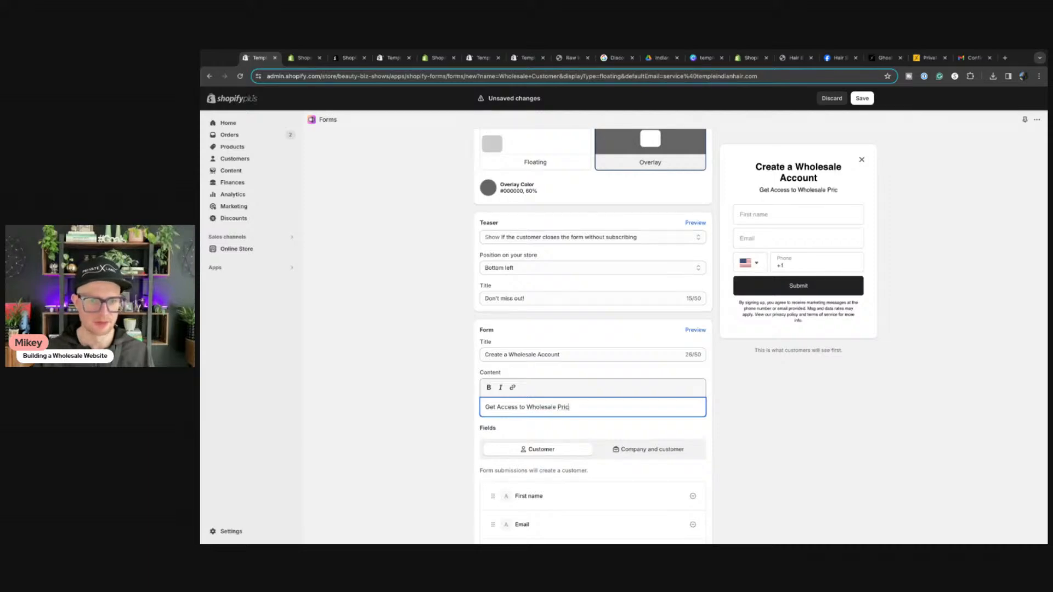
text(ing)
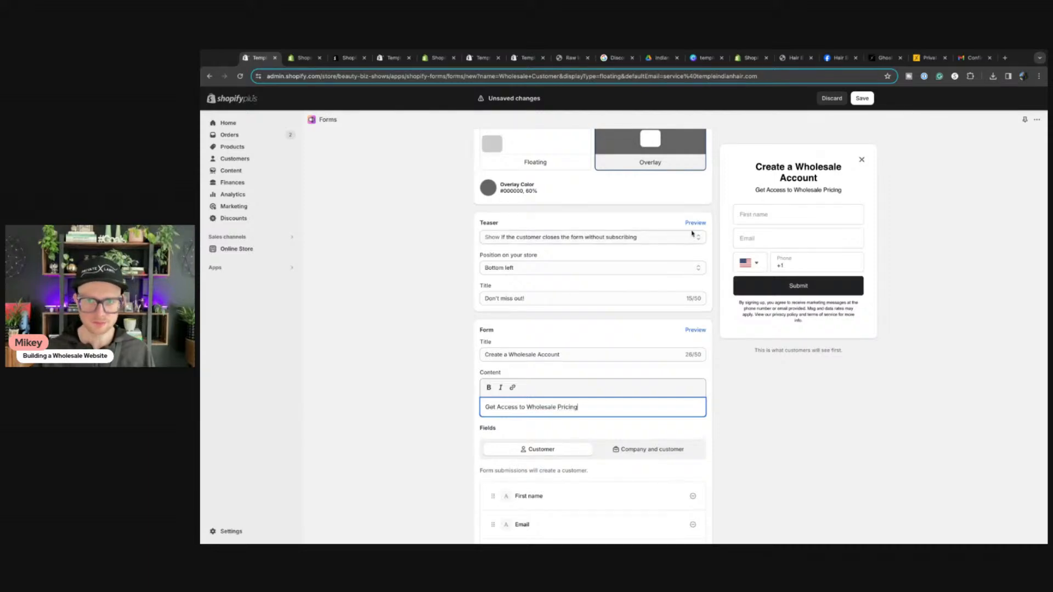
scroll(576, 429, down, 2)
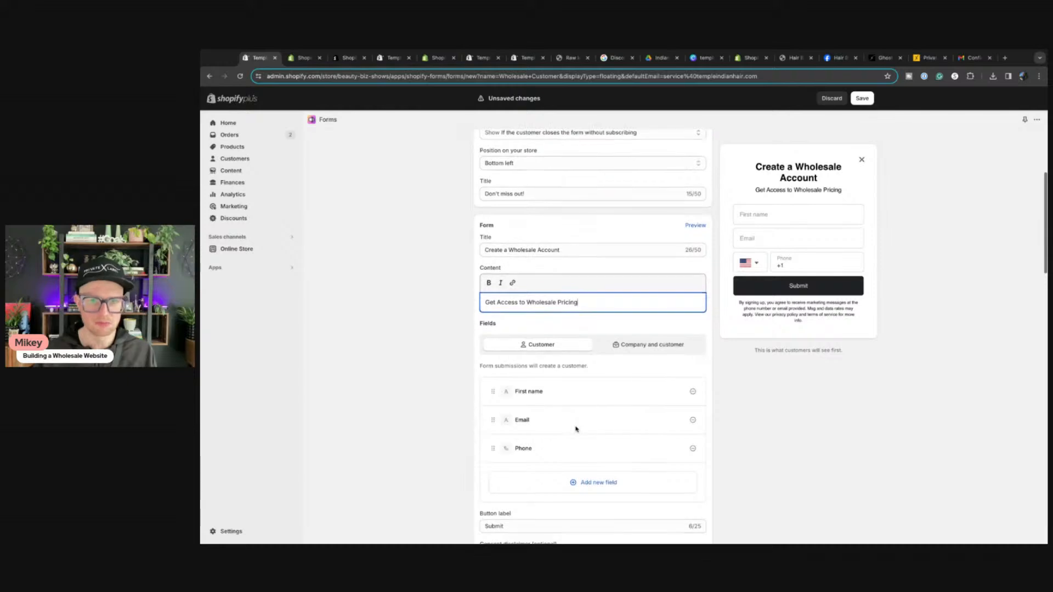
Step: Switch Fields to 'Company and customer' to add Company name and Last name, then review remaining settings
click(634, 345)
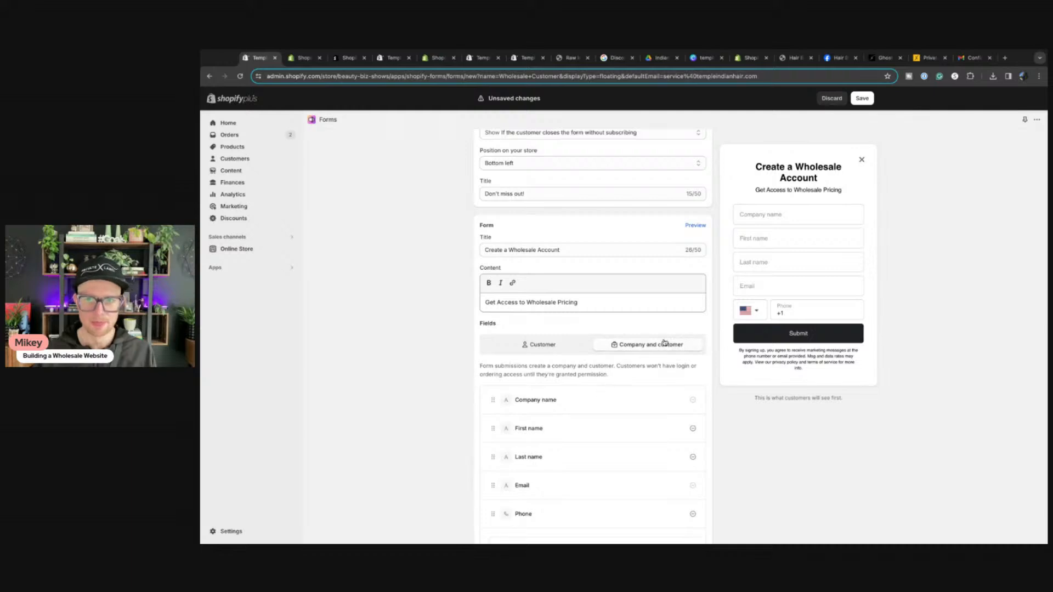
scroll(665, 341, down, 6)
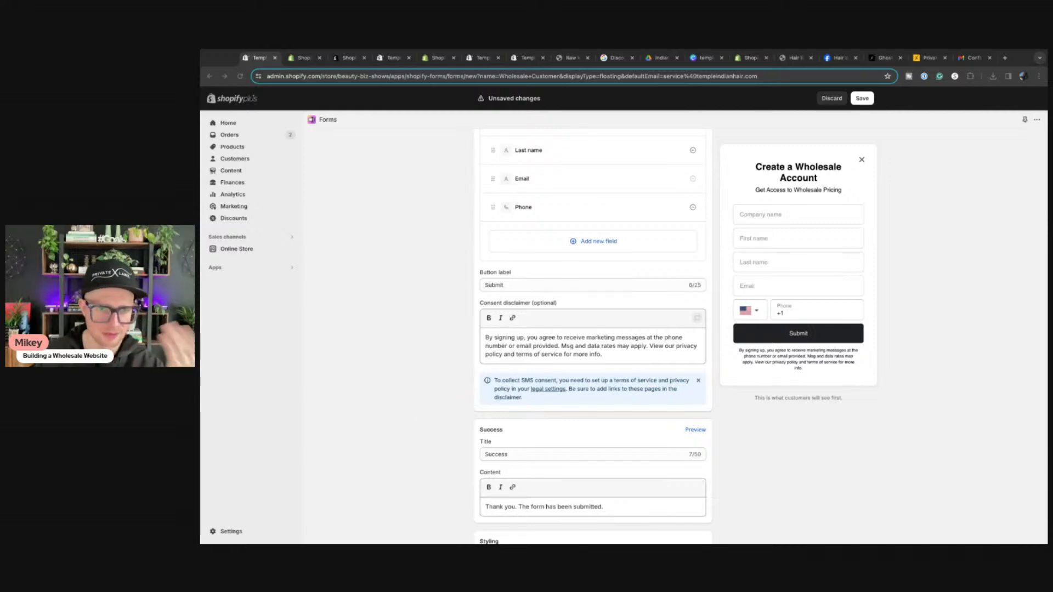
scroll(761, 455, down, 3)
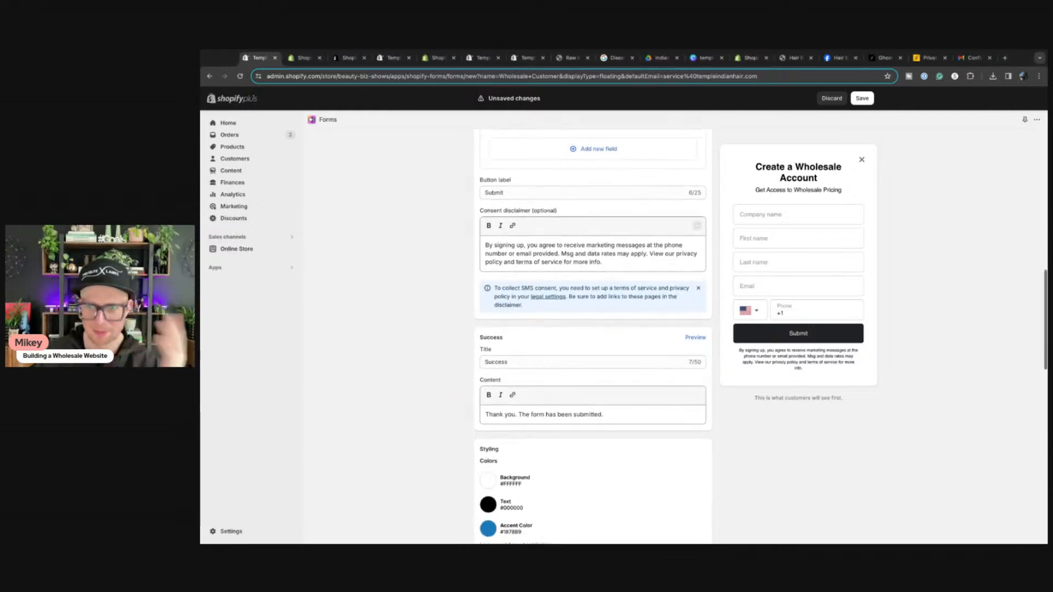
scroll(761, 456, down, 8)
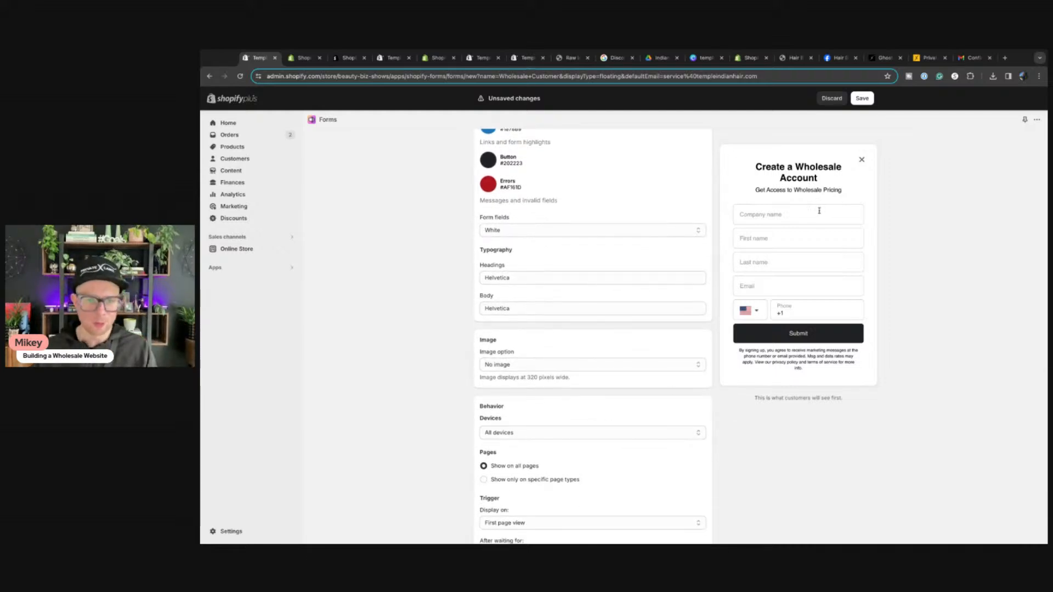
scroll(626, 430, down, 7)
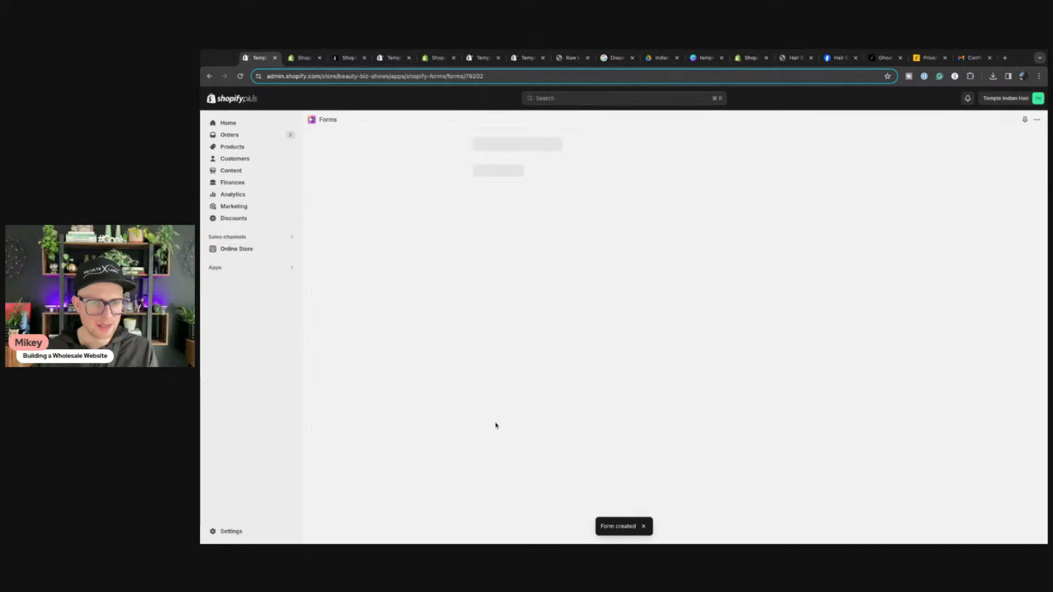
Step: Save the Wholesale Customer form
scroll(472, 428, down, 15)
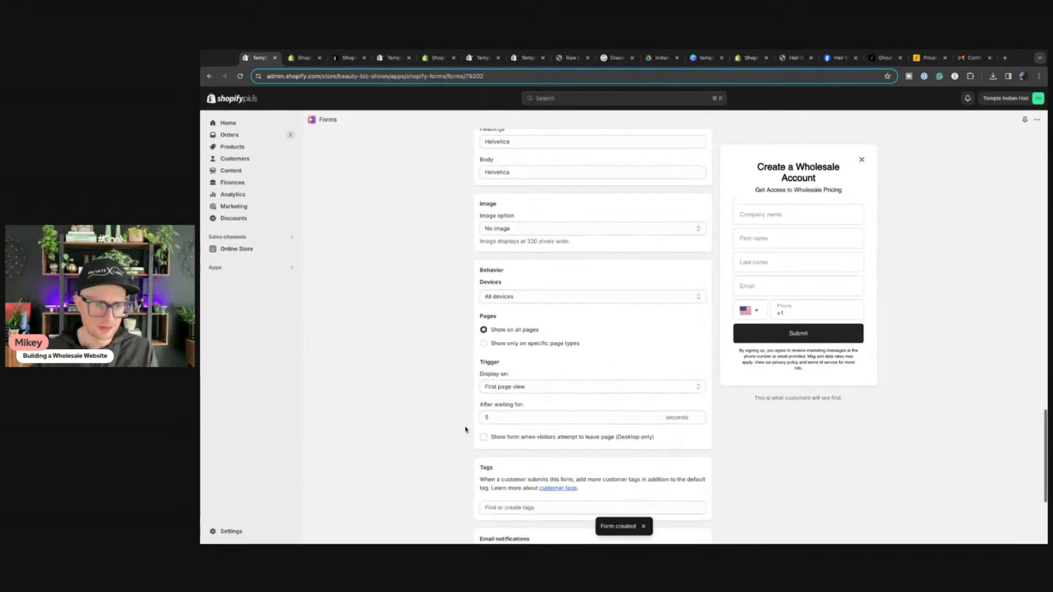
scroll(465, 429, down, 4)
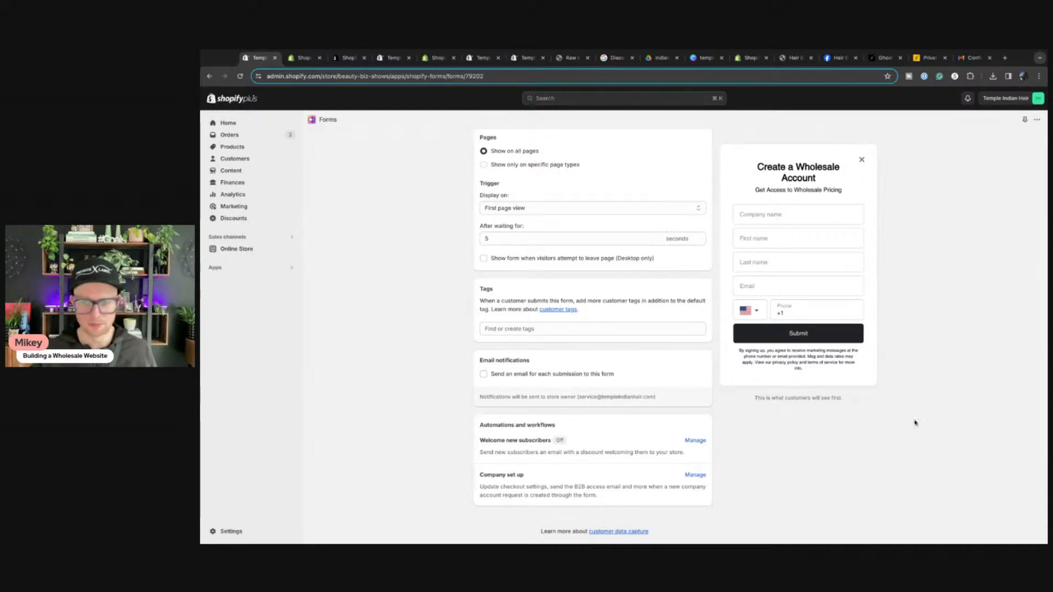
key(super+Tab)
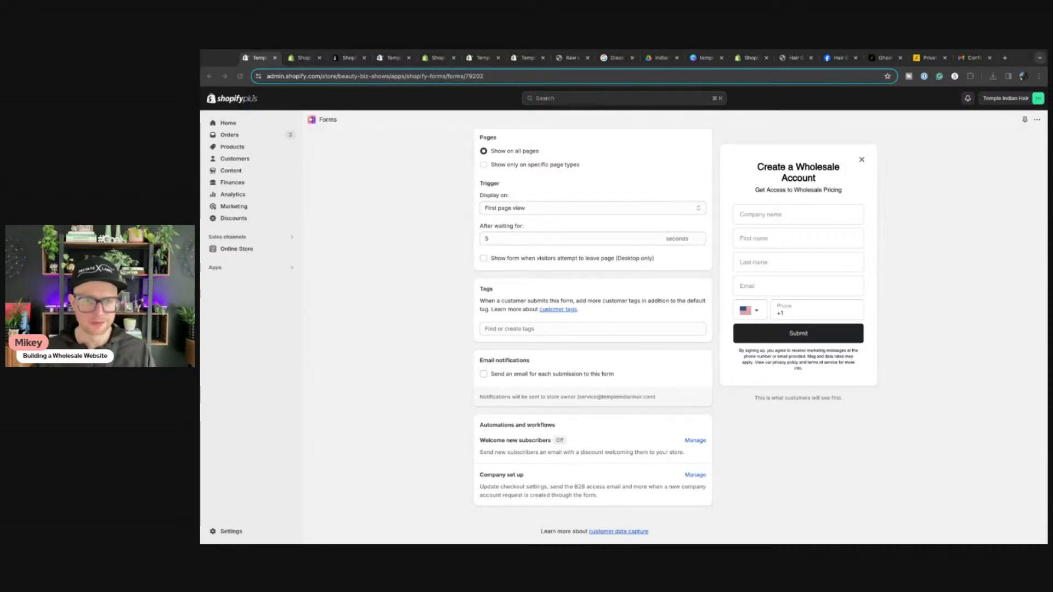
click(423, 456)
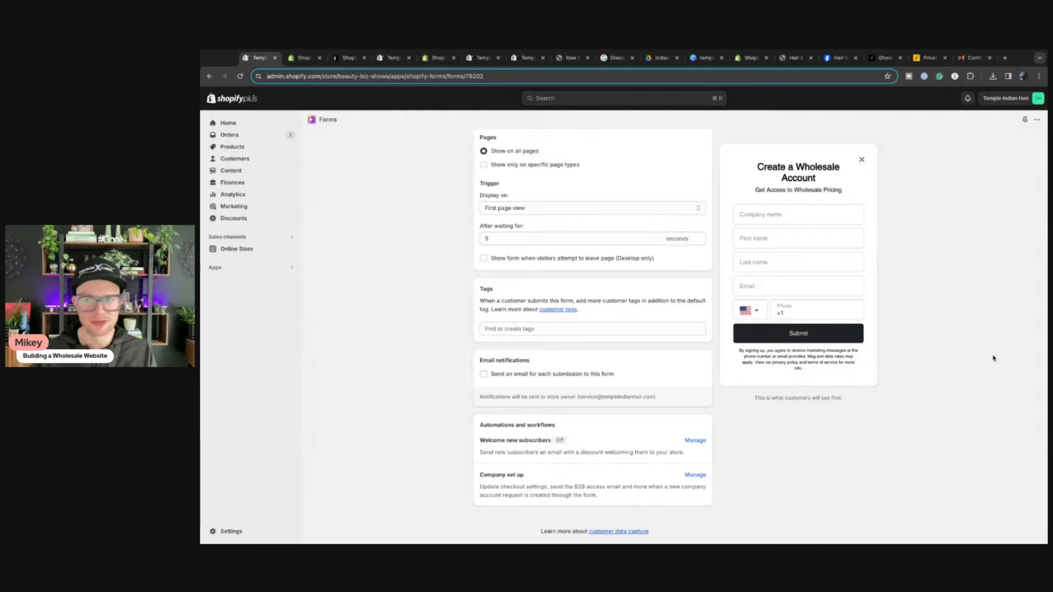
key(super+Tab)
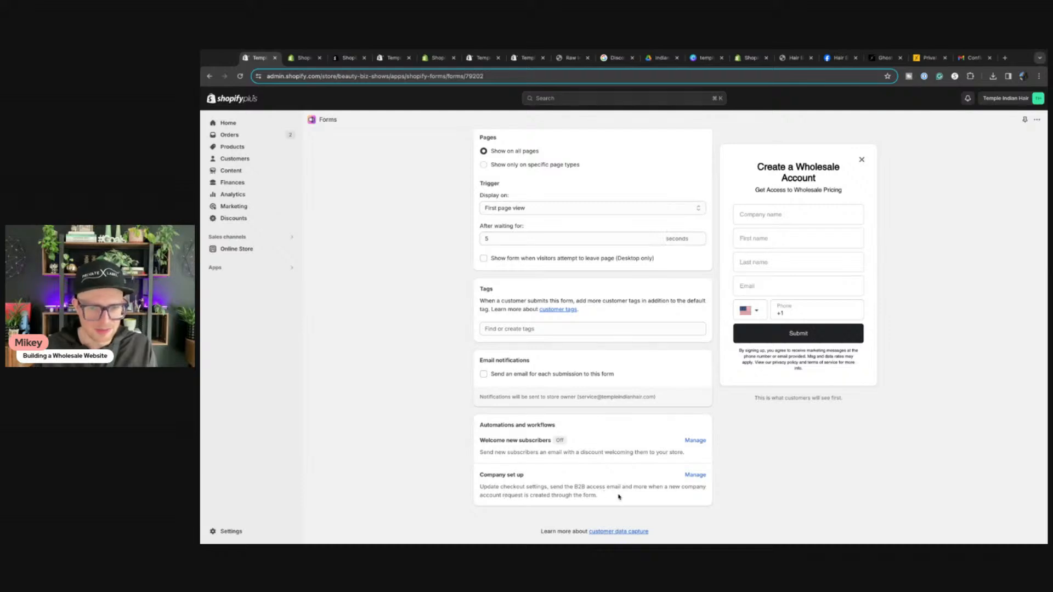
Step: Glance at the company setup automation in Shopify Flow, then launch the theme editor's app embeds from the form banner
click(695, 475)
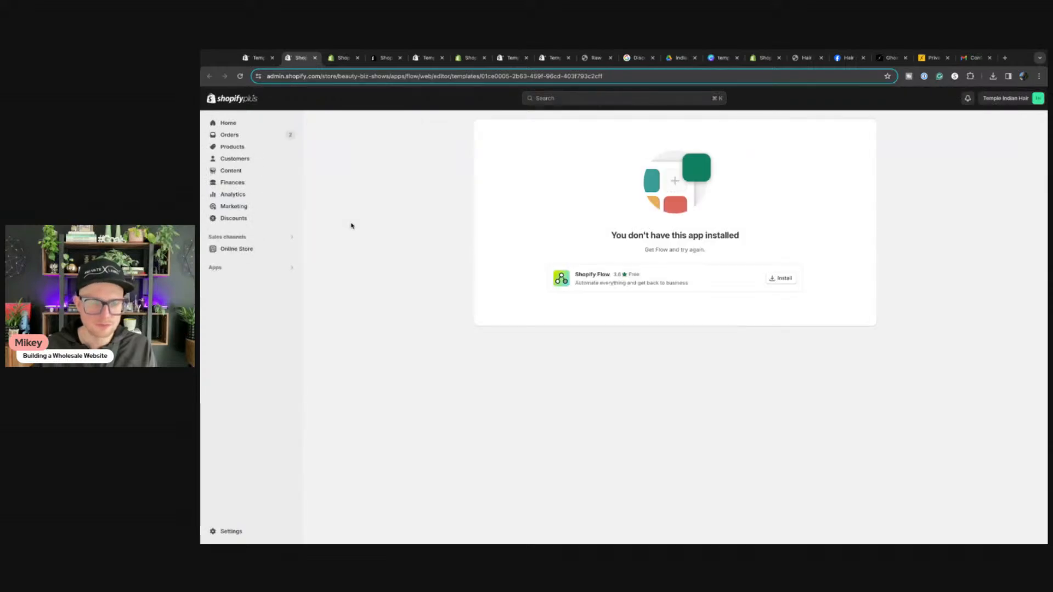
click(316, 58)
scroll(931, 183, up, 10)
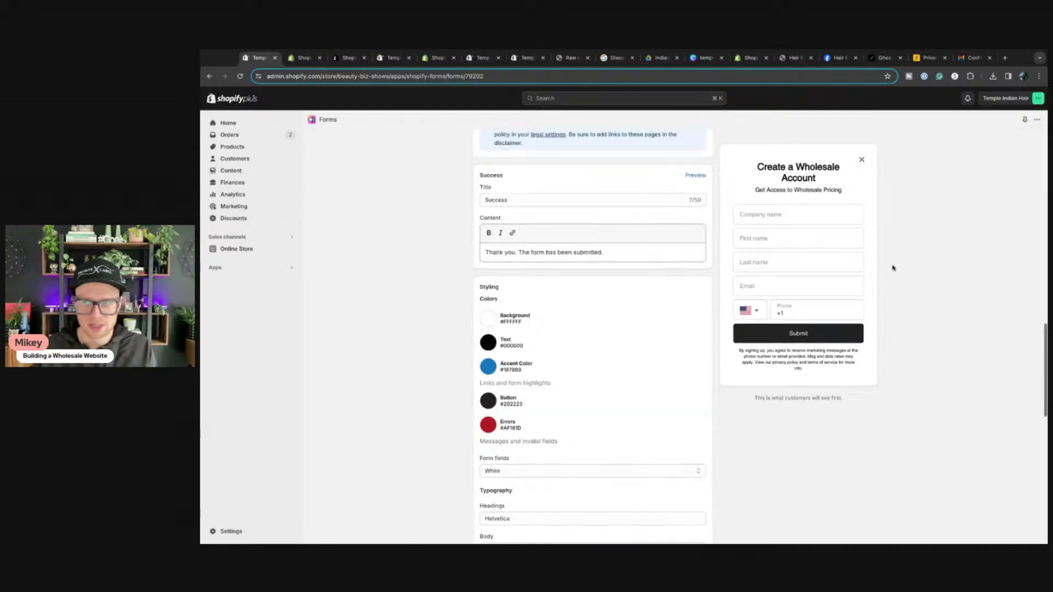
scroll(931, 184, up, 3)
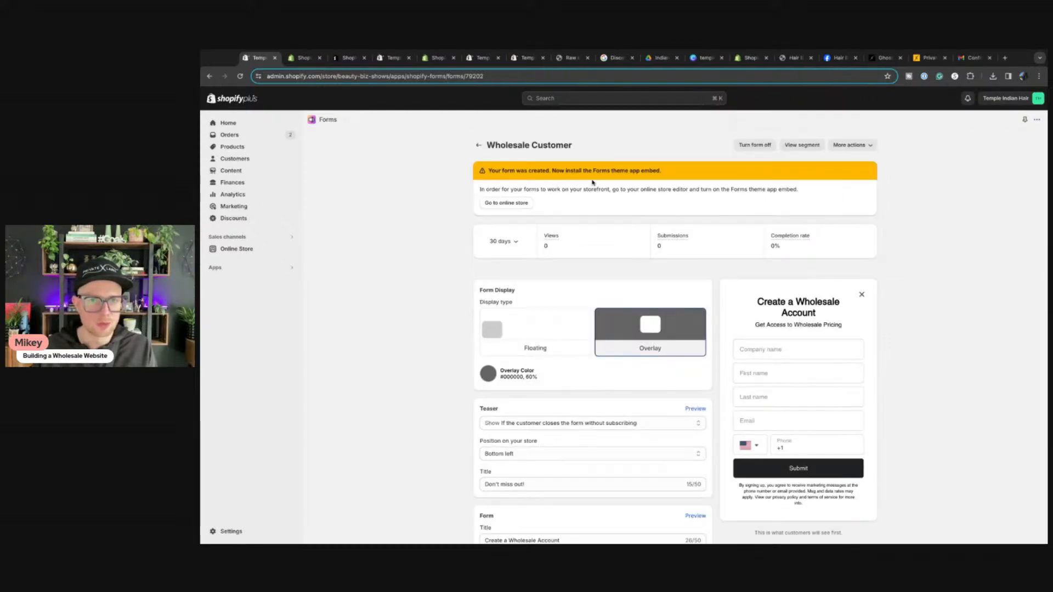
click(501, 207)
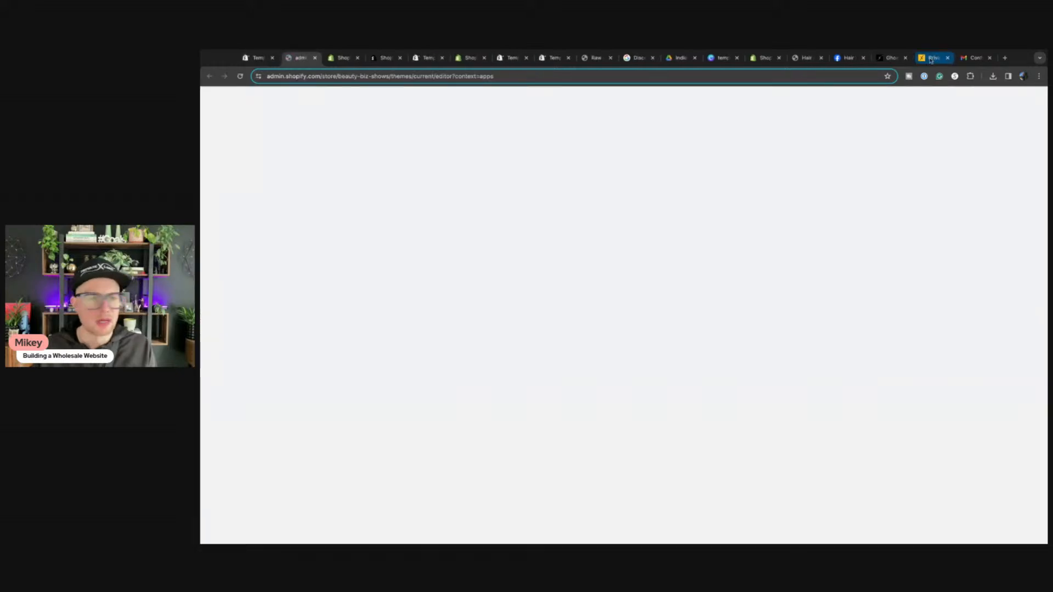
Step: Check the privatelabelwholesale.com storefront and its web address, then return to the Wholesale Customer form
click(931, 59)
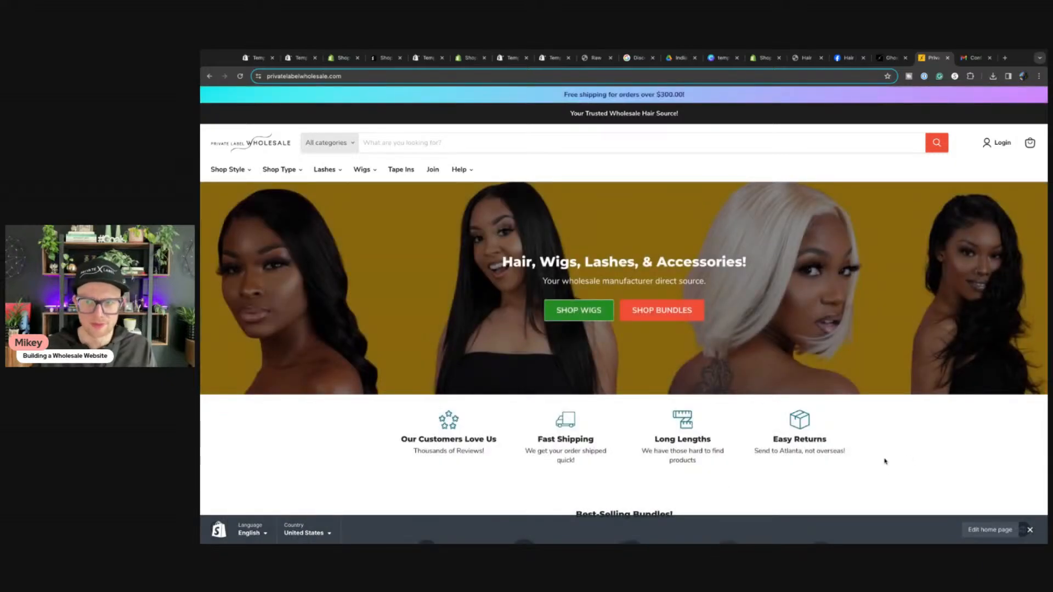
click(323, 78)
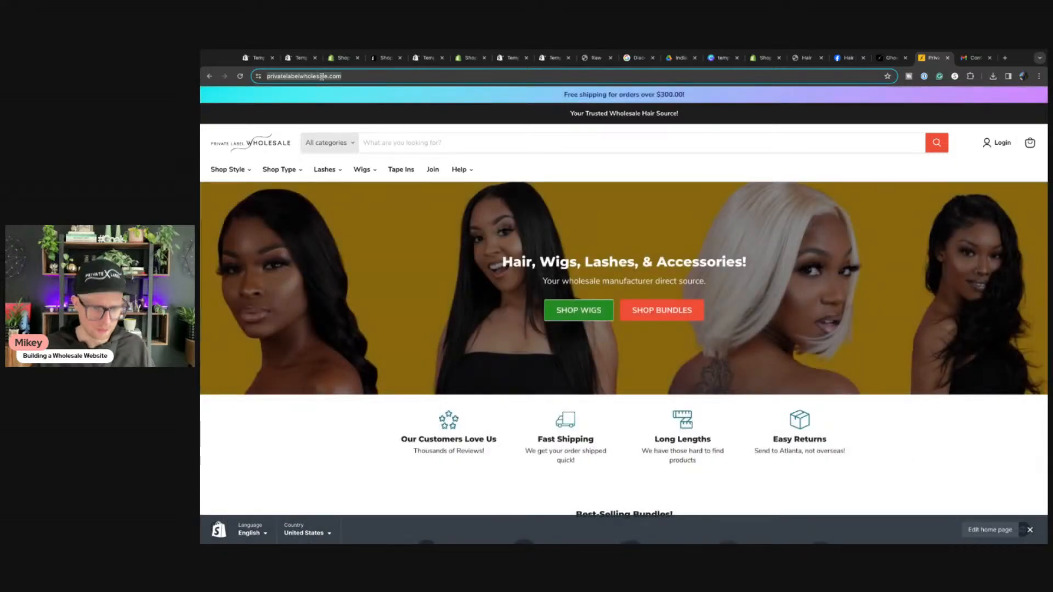
key(super+Tab)
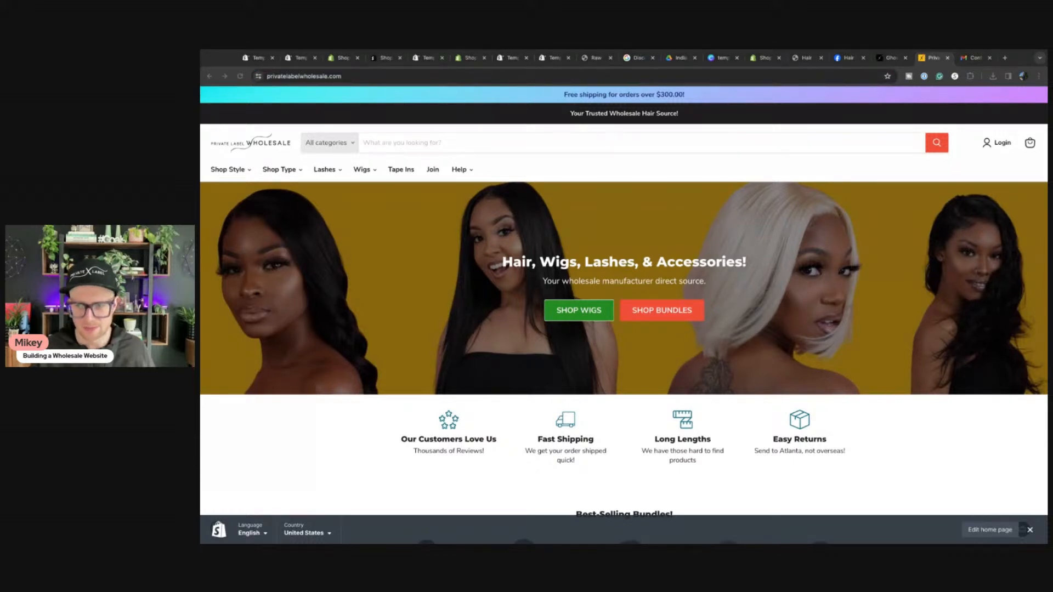
key(super+Tab)
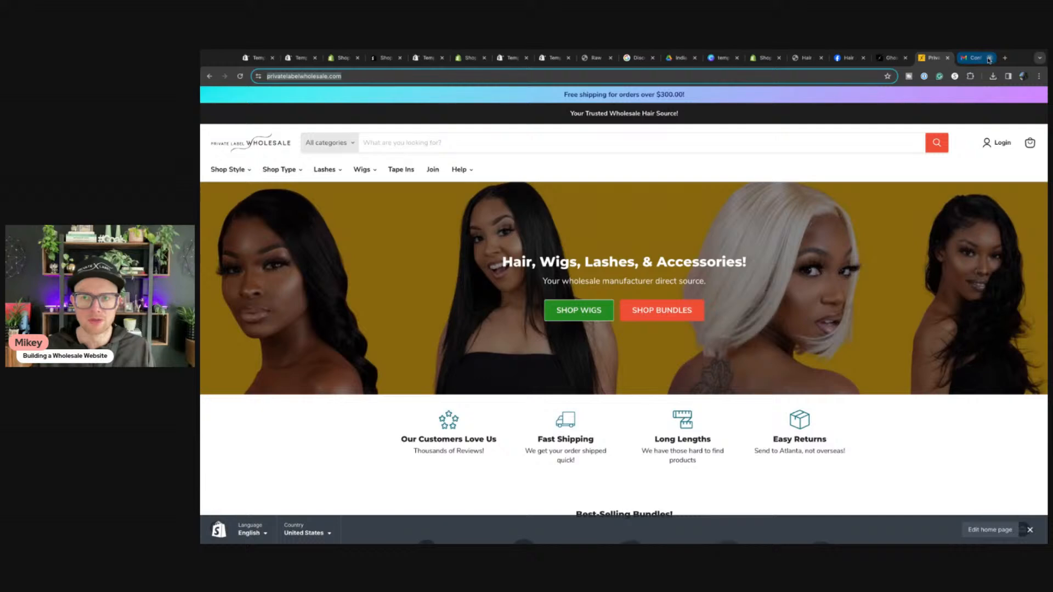
click(251, 59)
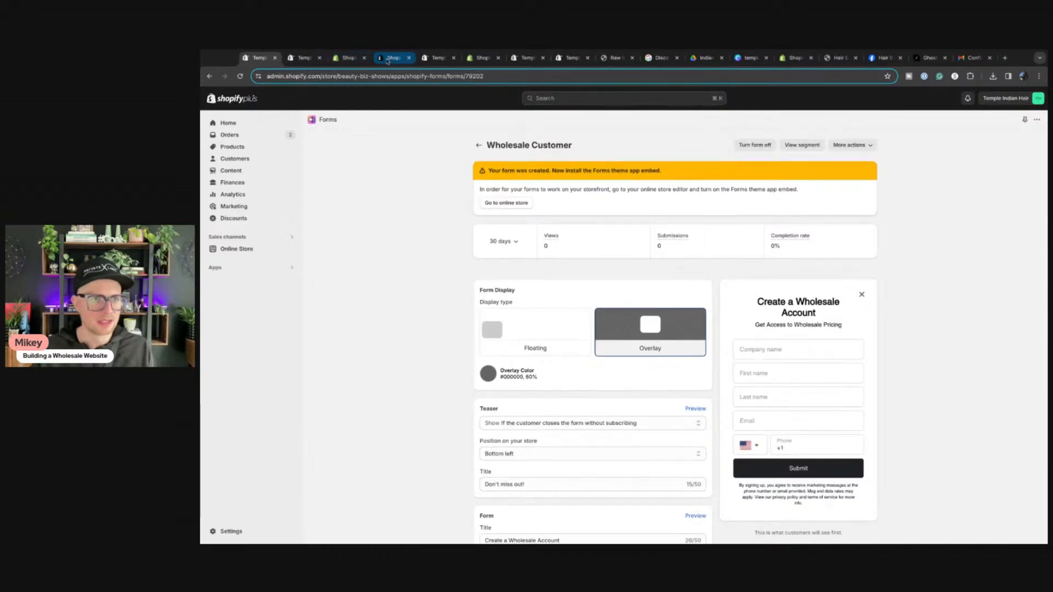
Step: Switch on the Forms app embed under App embeds in the theme editor and save
click(437, 57)
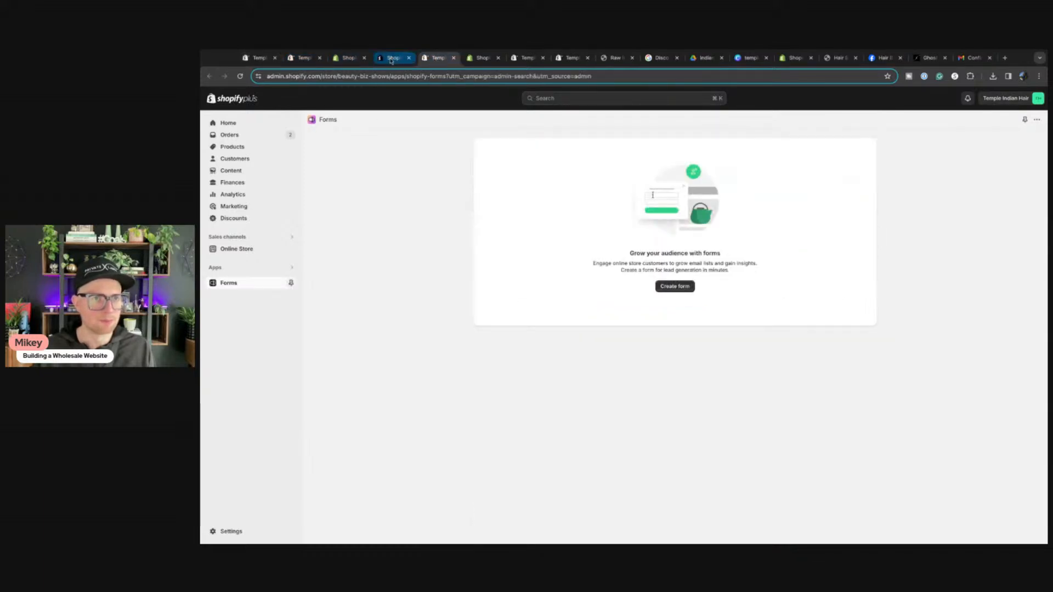
click(259, 57)
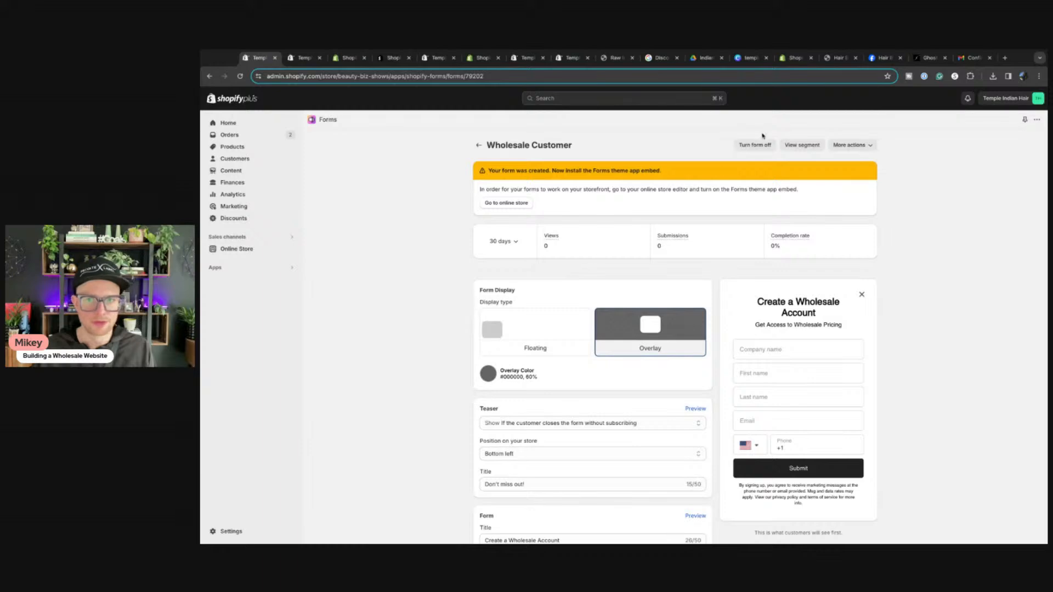
click(498, 203)
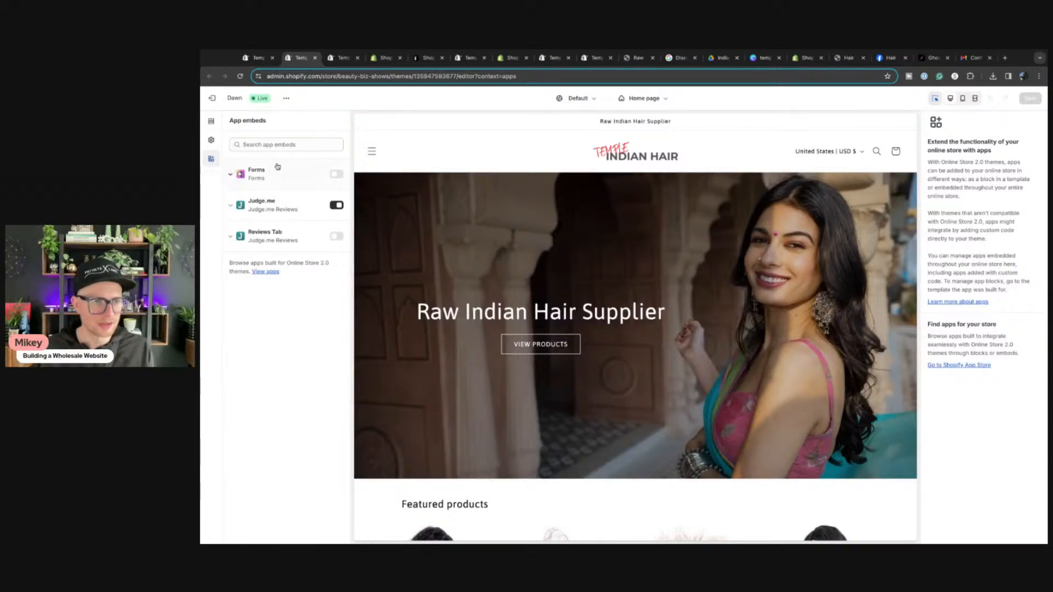
click(337, 175)
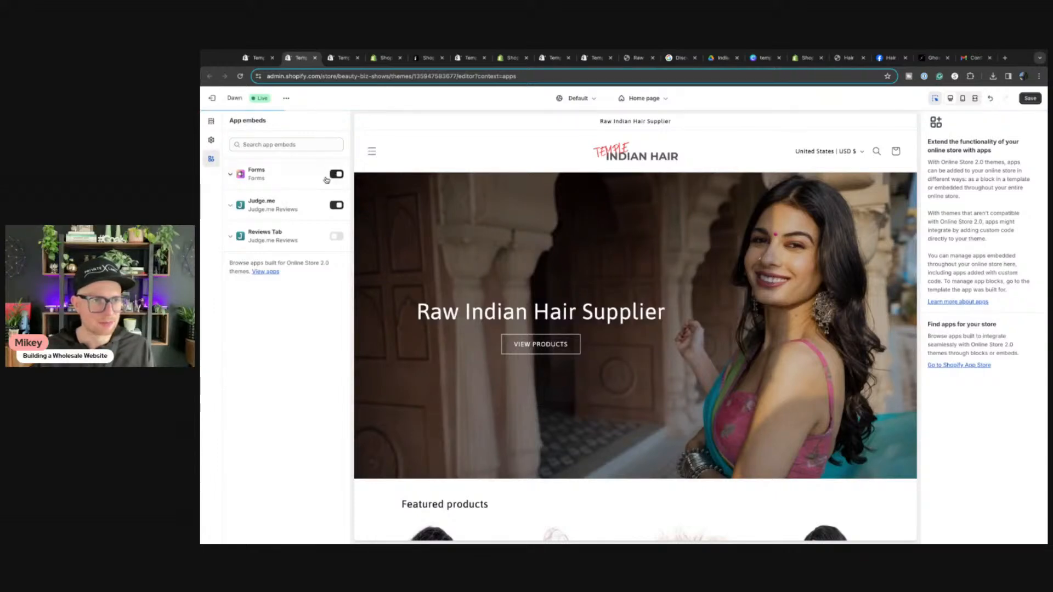
click(1030, 98)
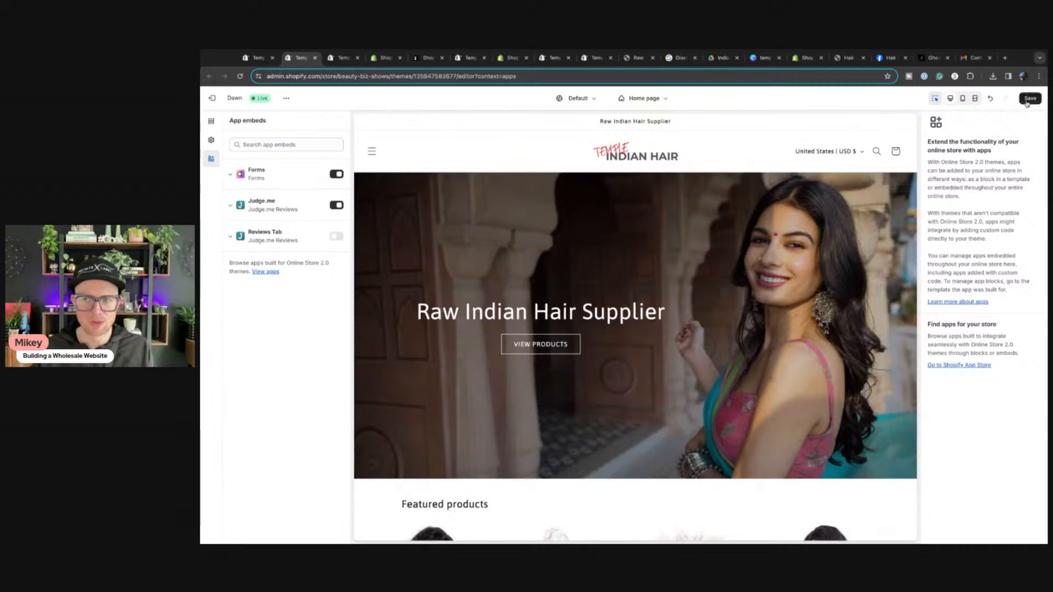
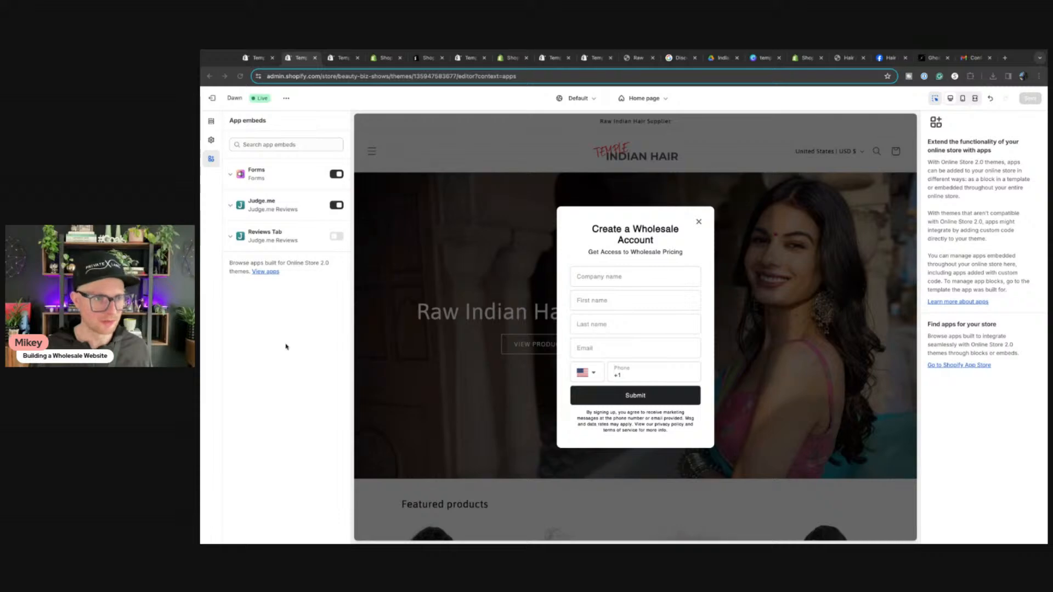
Step: Toggle the Judge.me Reviews Tab embed on and off, leave it disabled, and return to the Wholesale Customer form
click(337, 237)
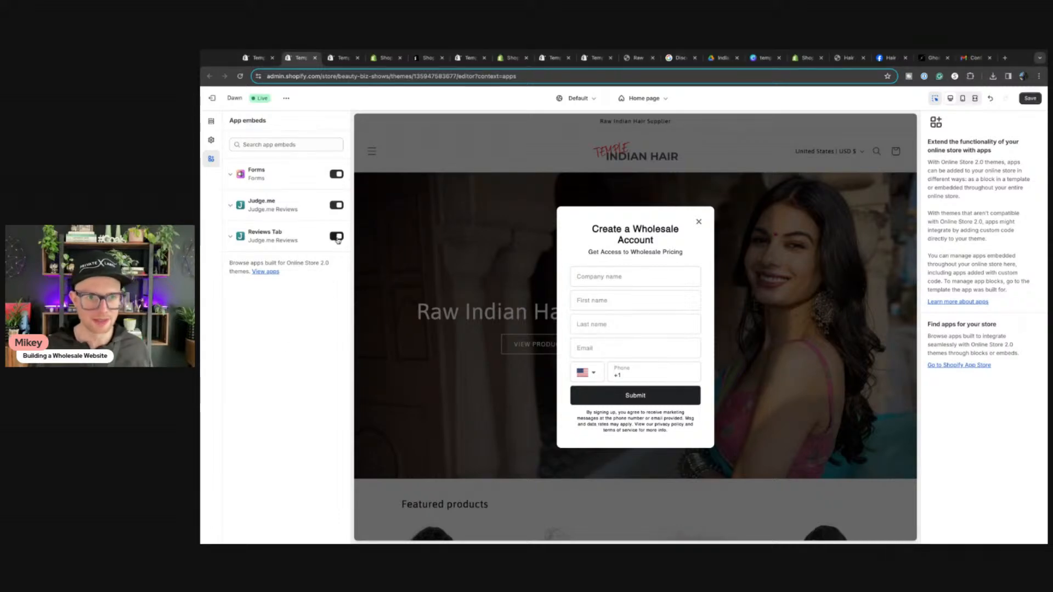
key(ctrl+s)
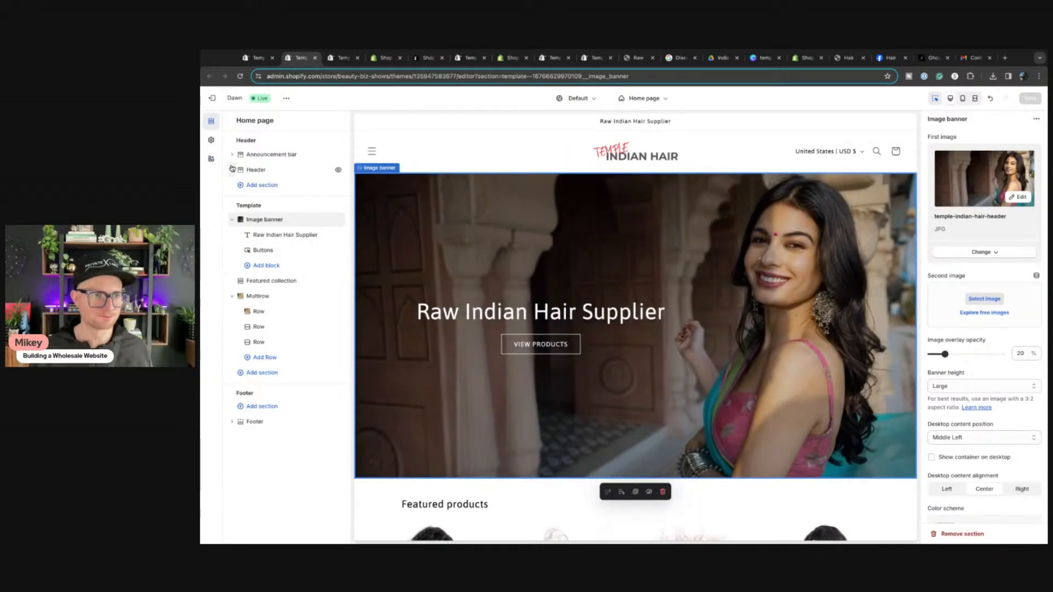
click(339, 238)
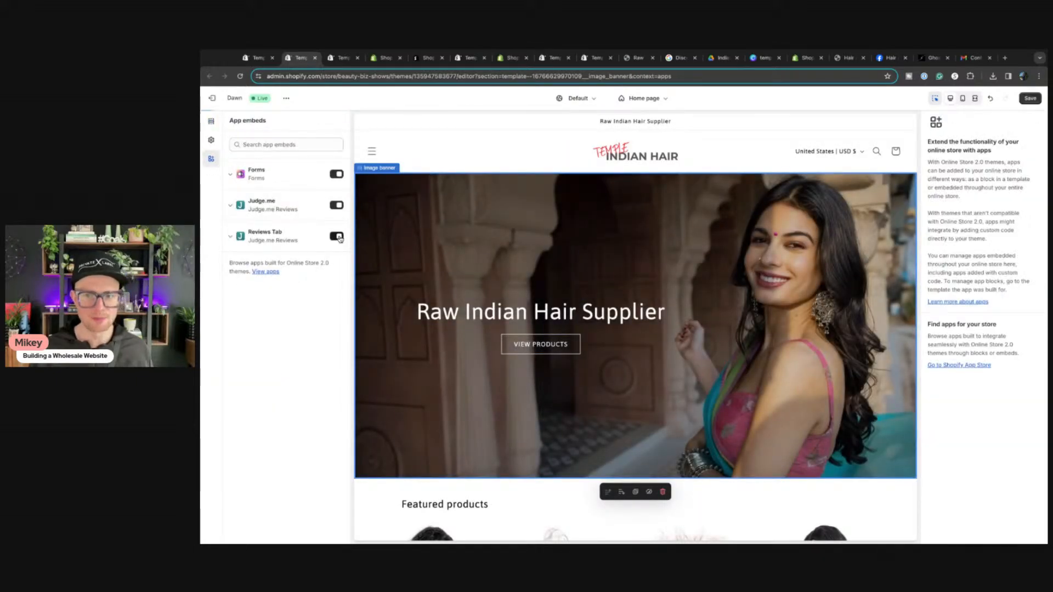
scroll(565, 391, down, 2)
scroll(565, 392, down, 5)
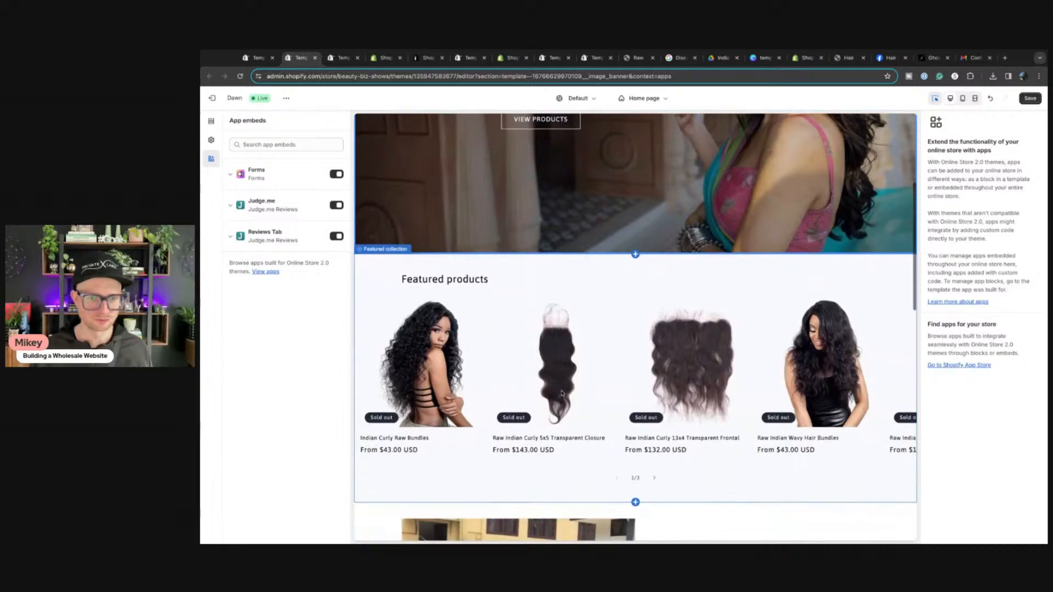
click(336, 237)
click(336, 237)
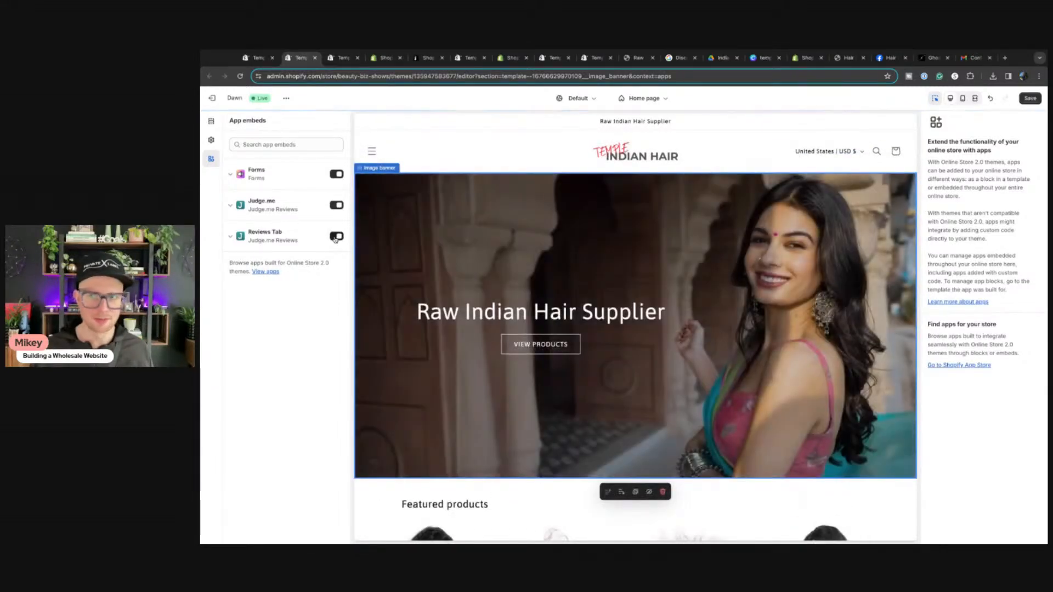
click(336, 238)
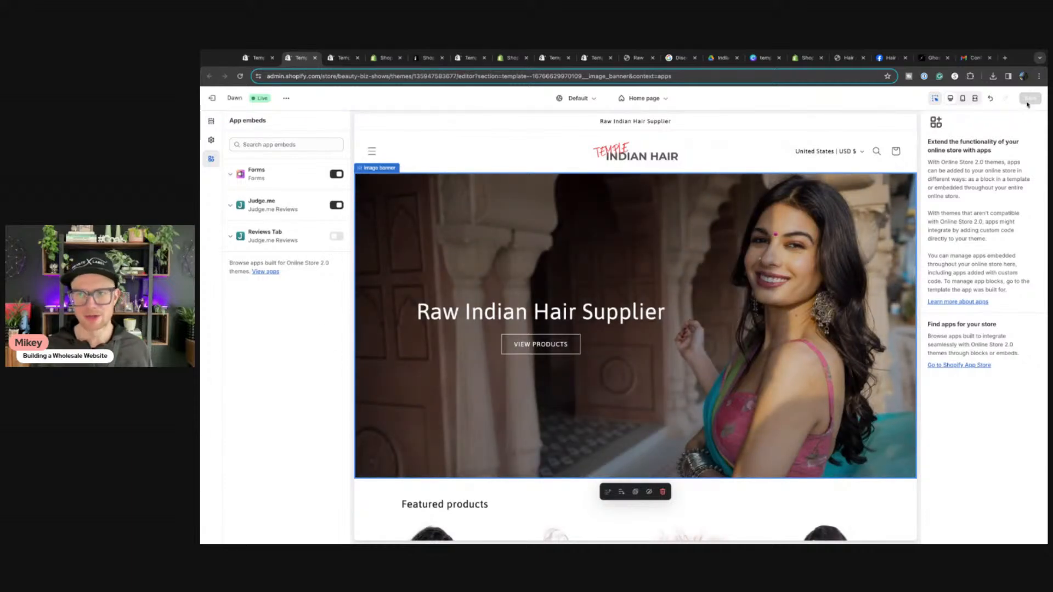
click(257, 58)
click(241, 77)
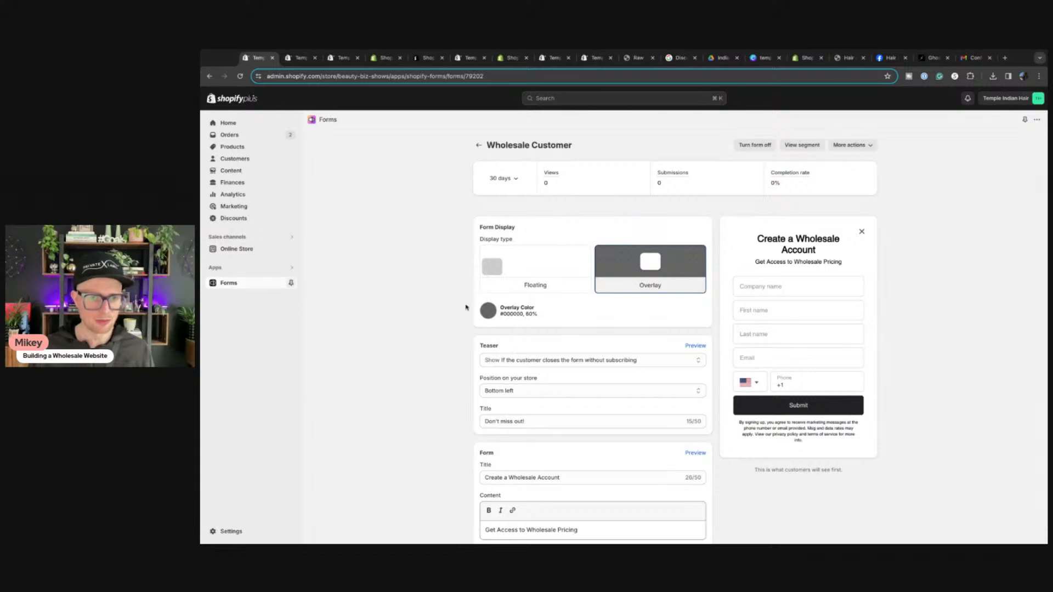
scroll(371, 308, down, 15)
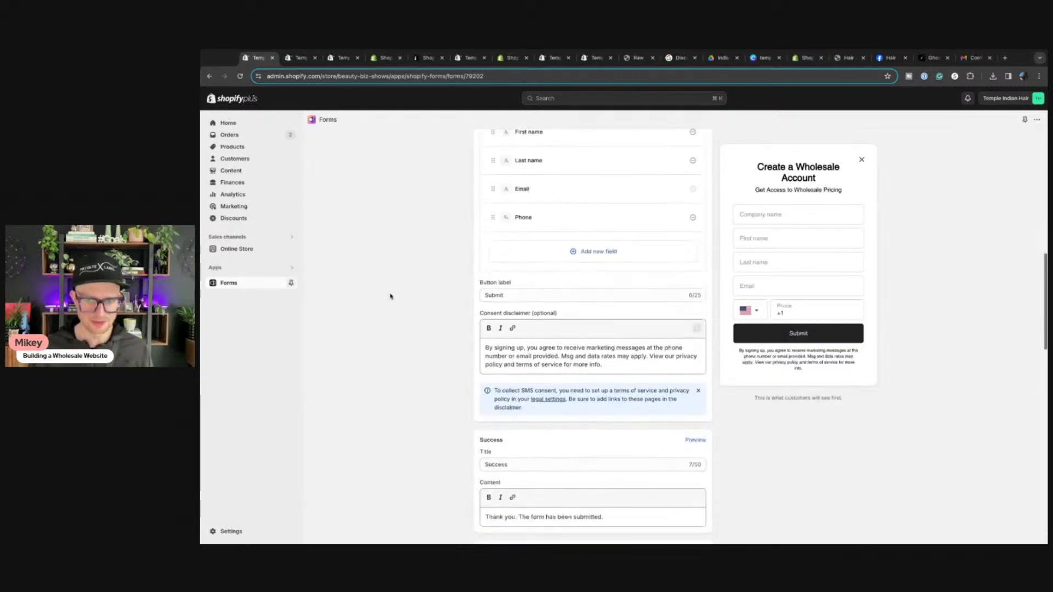
scroll(390, 296, up, 3)
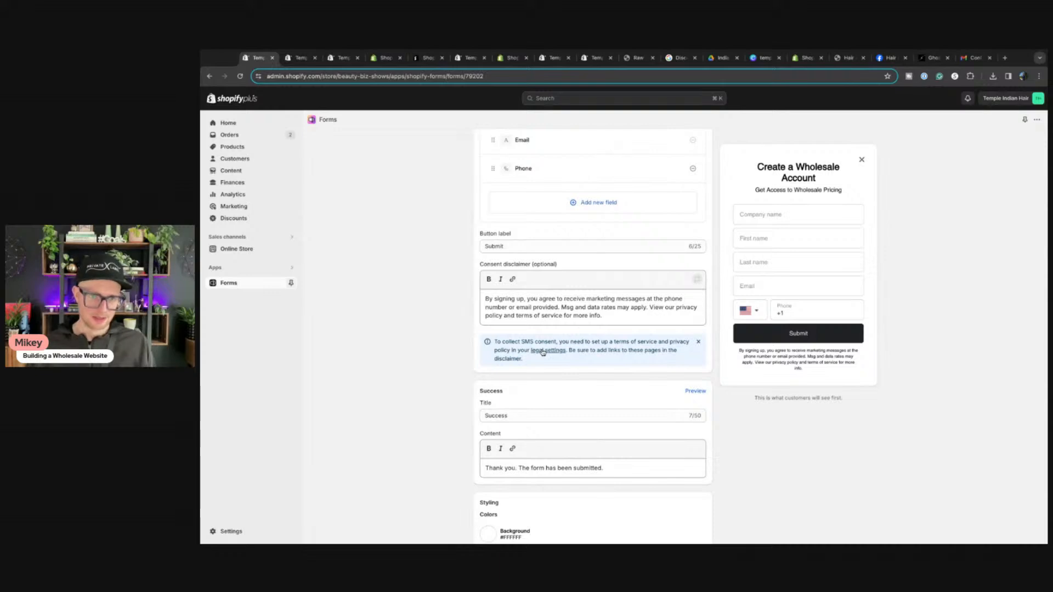
scroll(543, 353, up, 10)
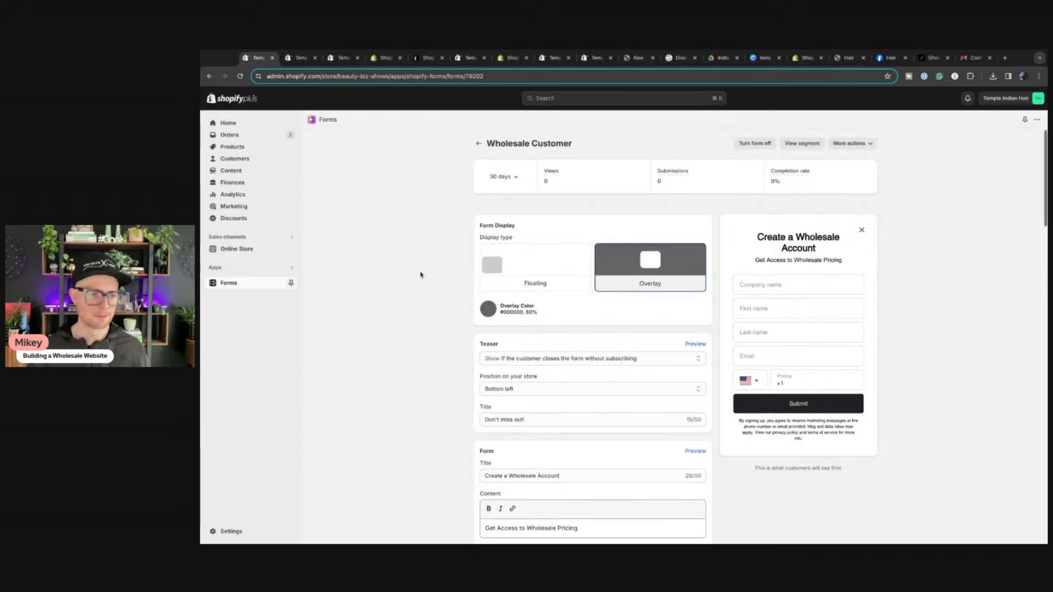
scroll(421, 275, down, 10)
scroll(384, 384, down, 3)
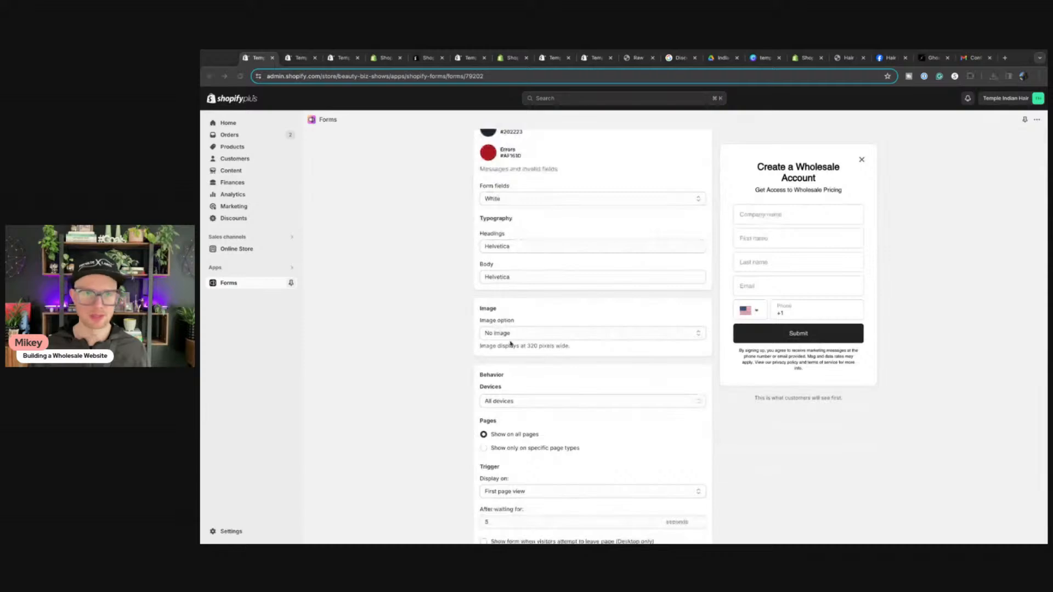
Step: In Settings > Policies, fill the return and refund policy from the template
click(231, 532)
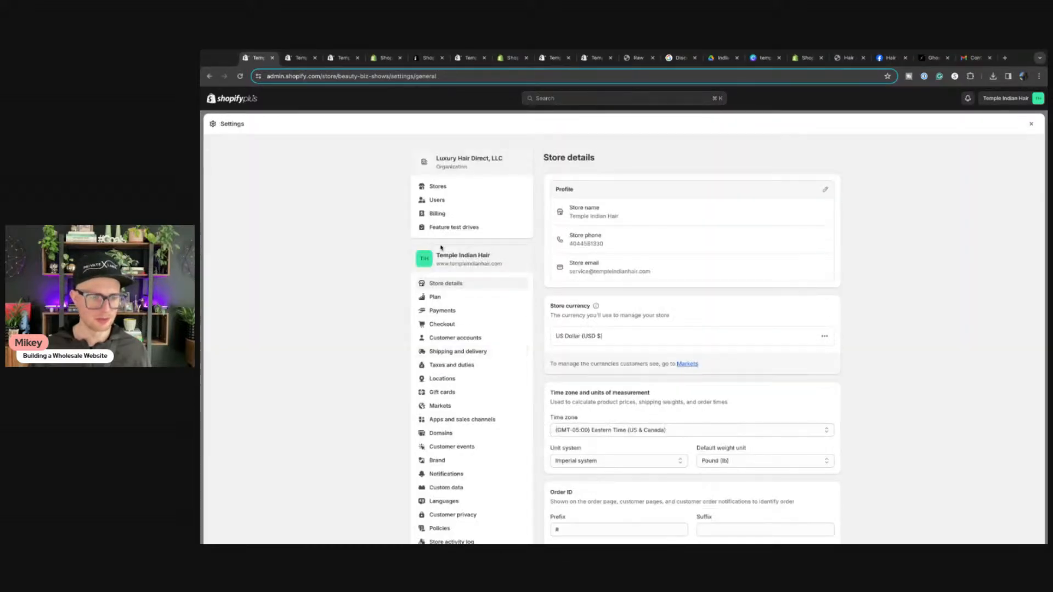
scroll(471, 354, down, 3)
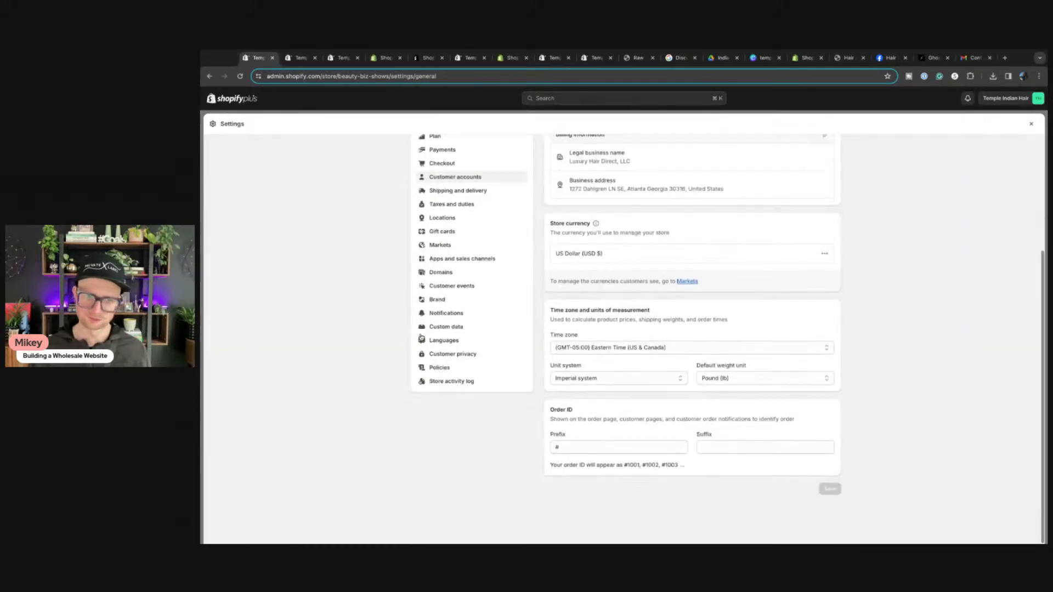
click(439, 367)
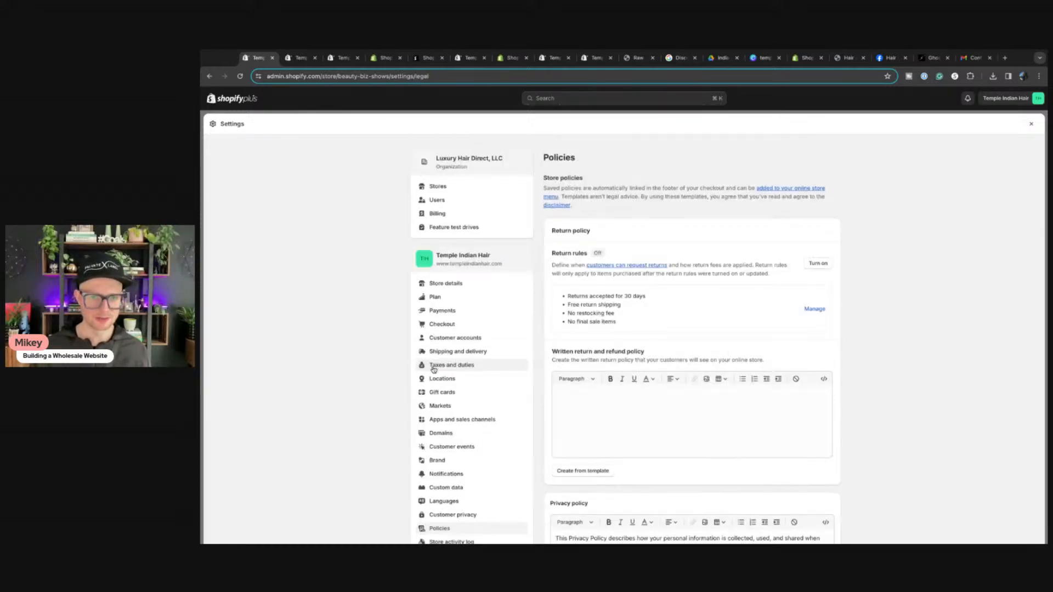
scroll(808, 355, down, 2)
scroll(686, 340, down, 2)
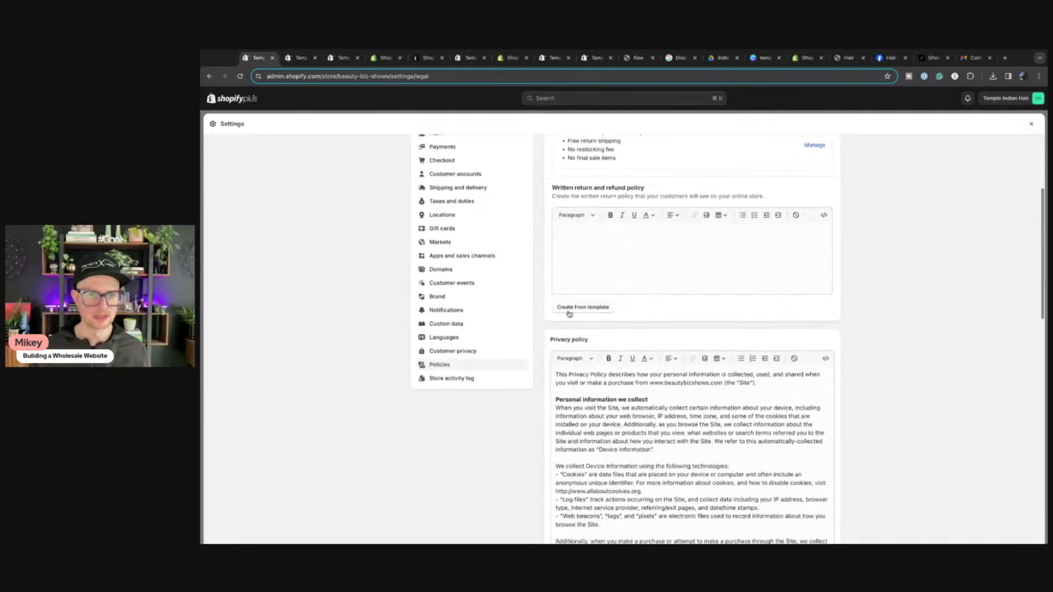
click(573, 307)
Step: Select all of the existing privacy policy text
scroll(631, 373, down, 3)
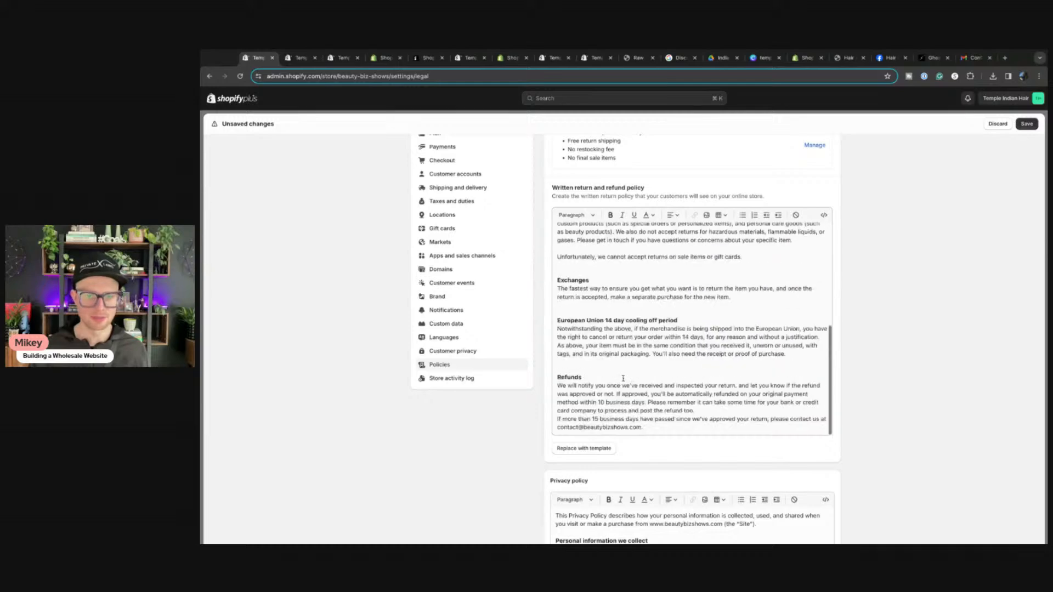
scroll(653, 329, up, 3)
scroll(670, 281, down, 10)
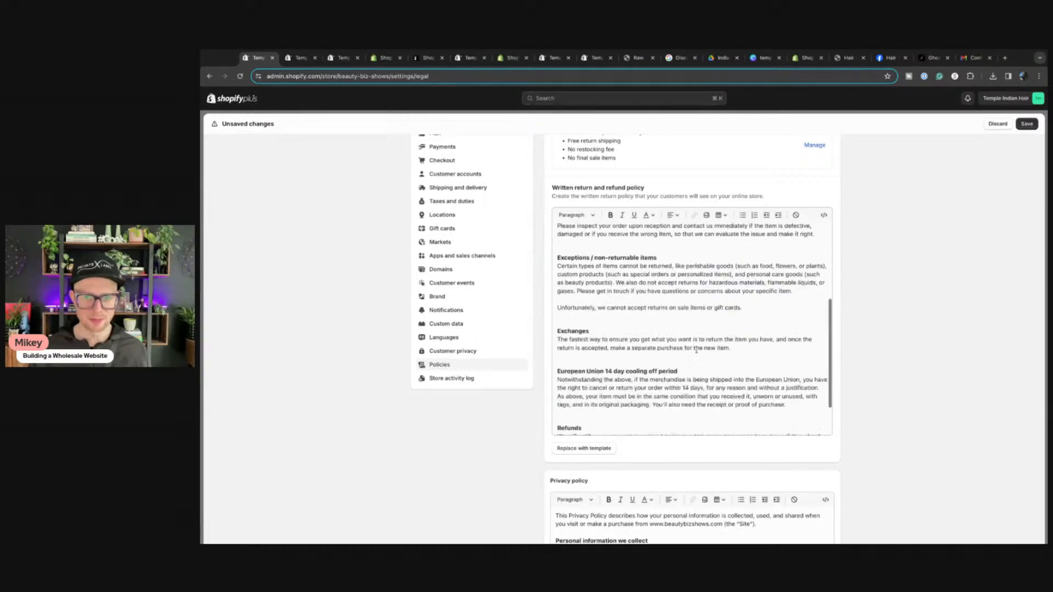
scroll(655, 361, down, 6)
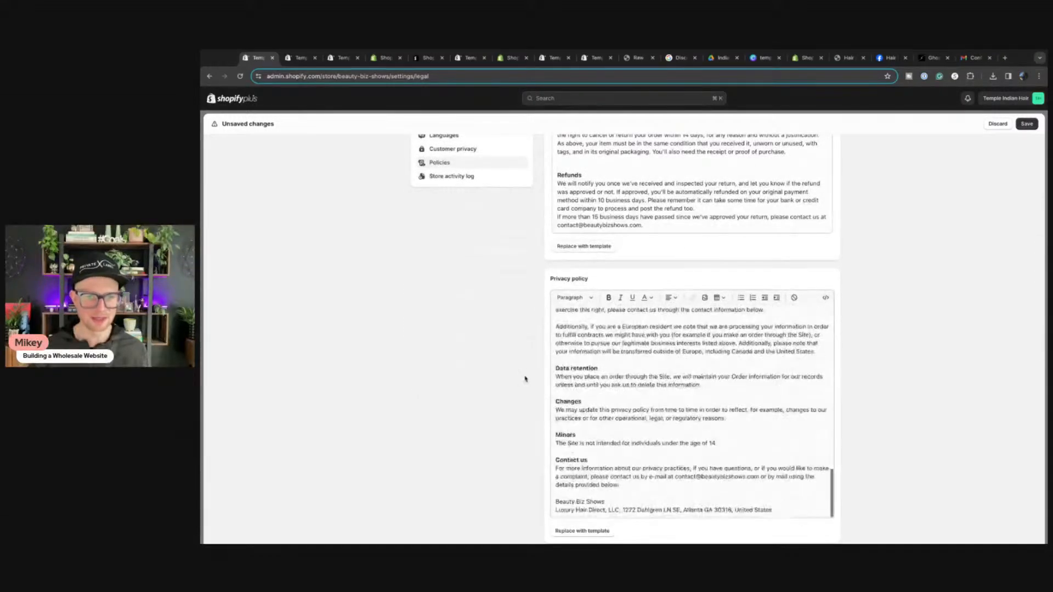
scroll(524, 376, up, 4)
scroll(585, 283, up, 5)
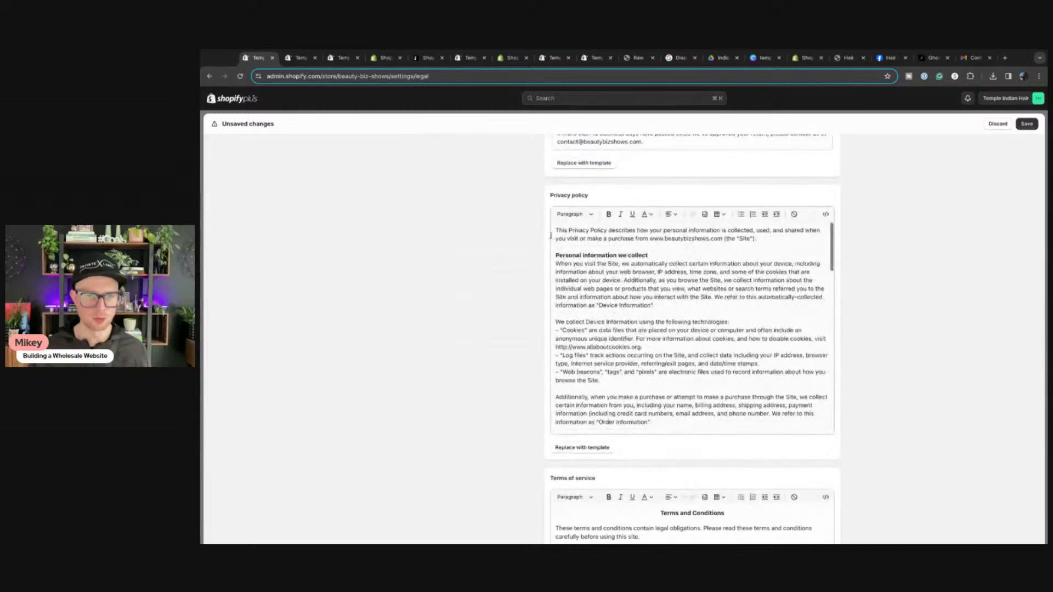
click(557, 232)
key(ctrl+a)
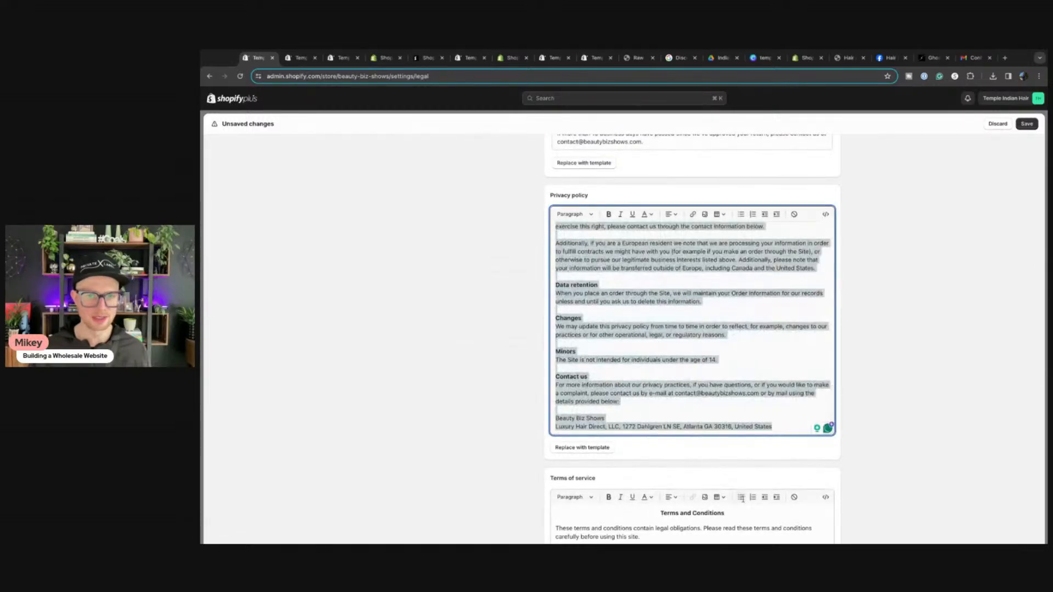
key(Up)
drag(667, 427, 647, 52)
Step: Delete the old privacy policy in HTML view and refill it from the template
scroll(939, 427, down, 15)
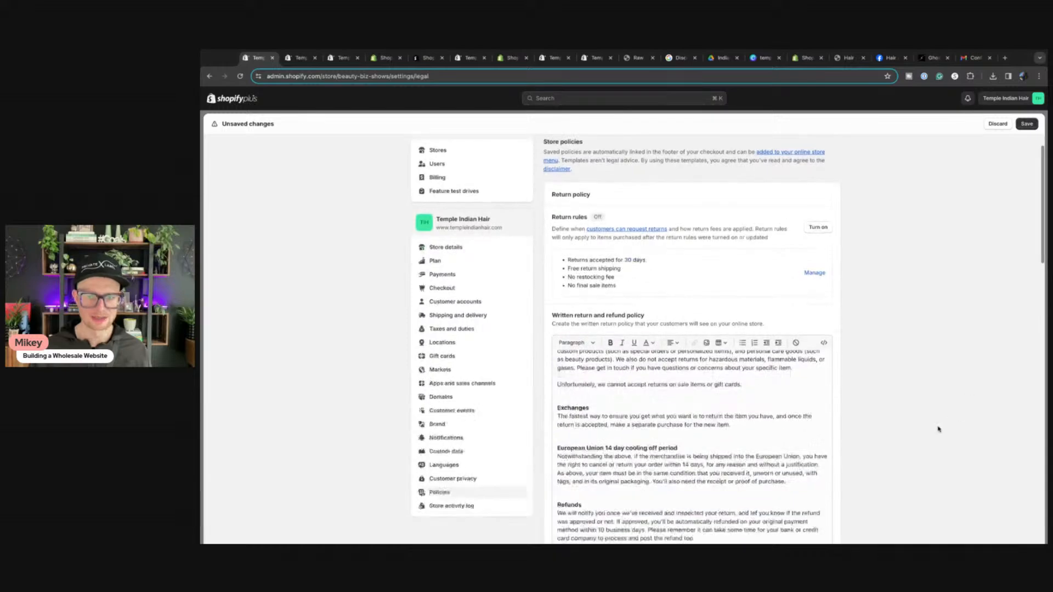
click(825, 149)
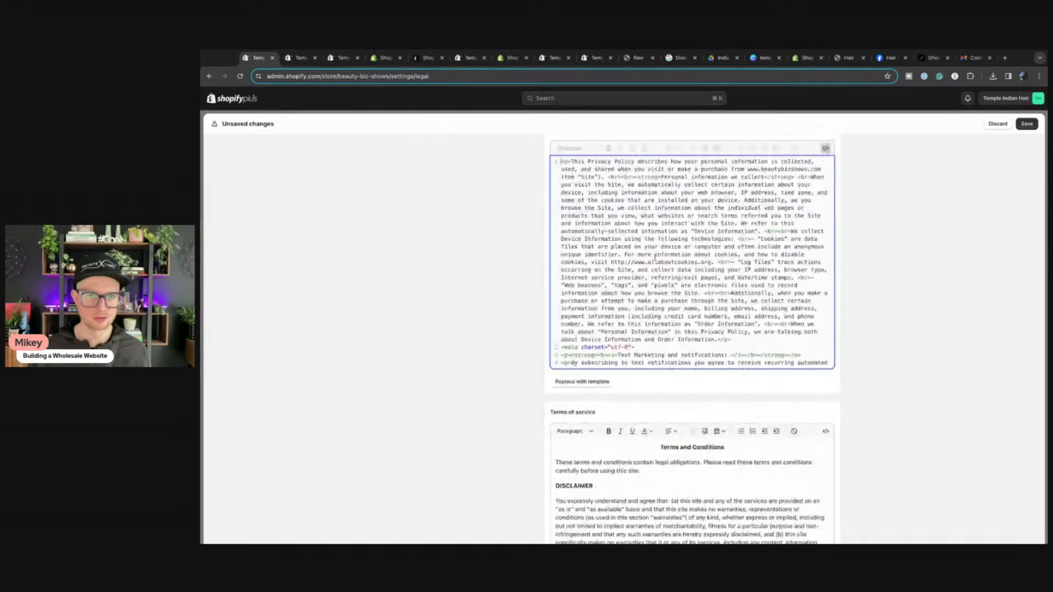
drag(560, 162, 830, 363)
key(BackSpace)
scroll(563, 268, up, 2)
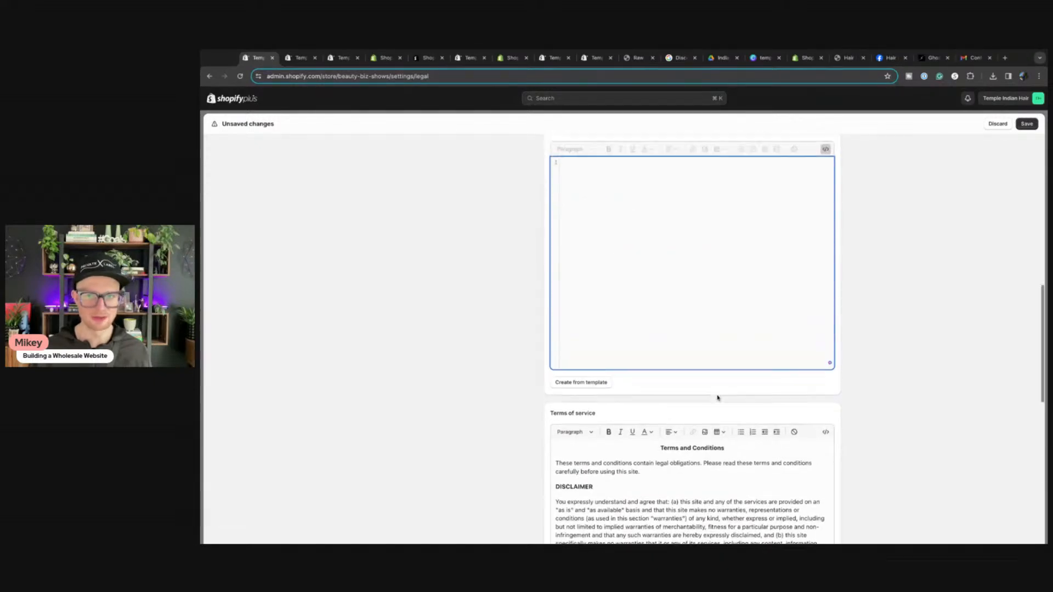
scroll(717, 357, down, 3)
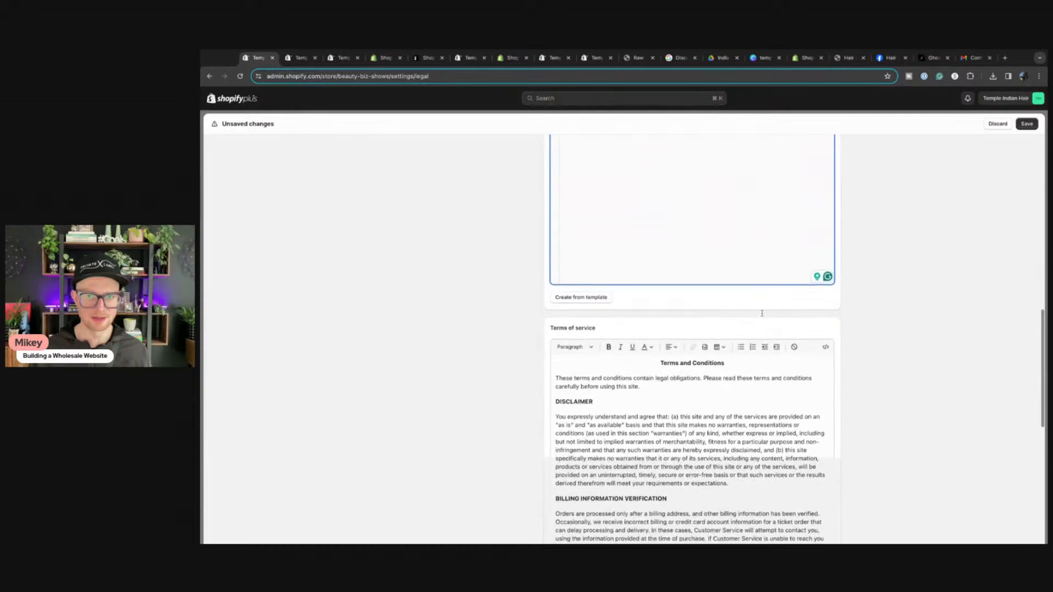
scroll(656, 314, up, 3)
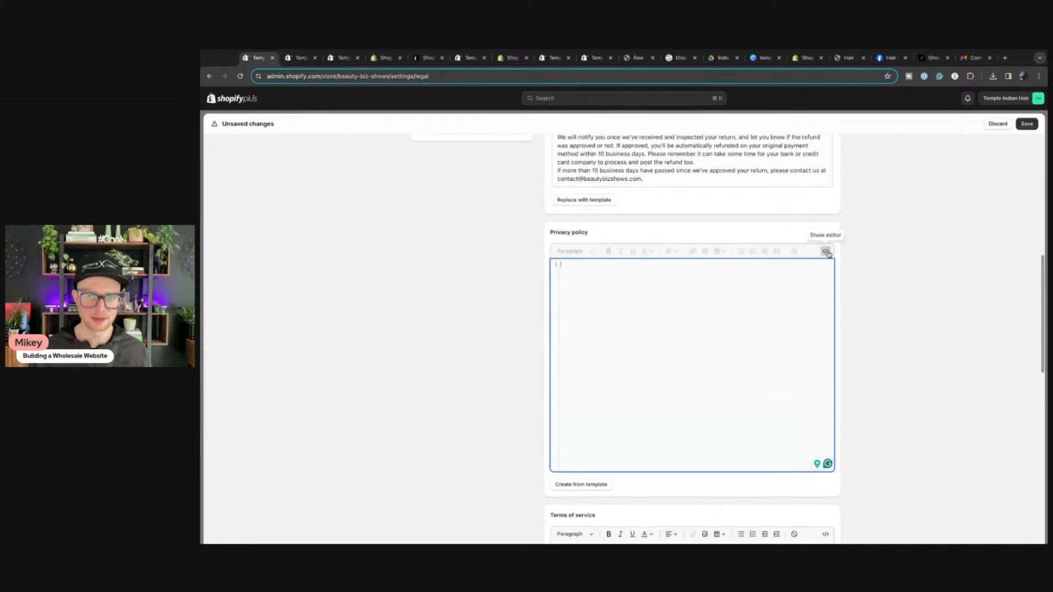
click(826, 251)
click(584, 484)
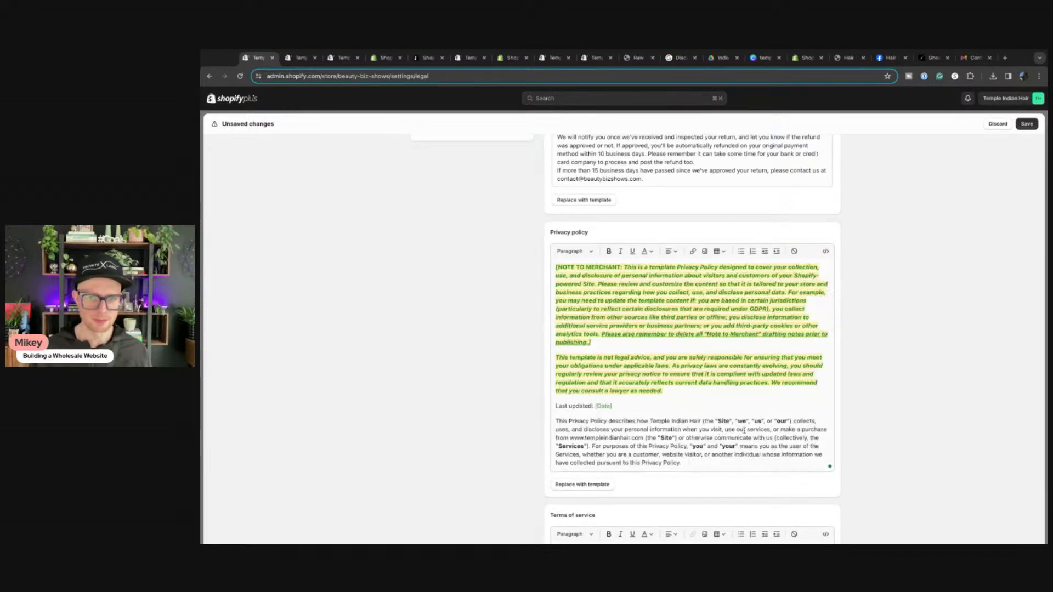
scroll(763, 323, down, 3)
scroll(763, 323, up, 3)
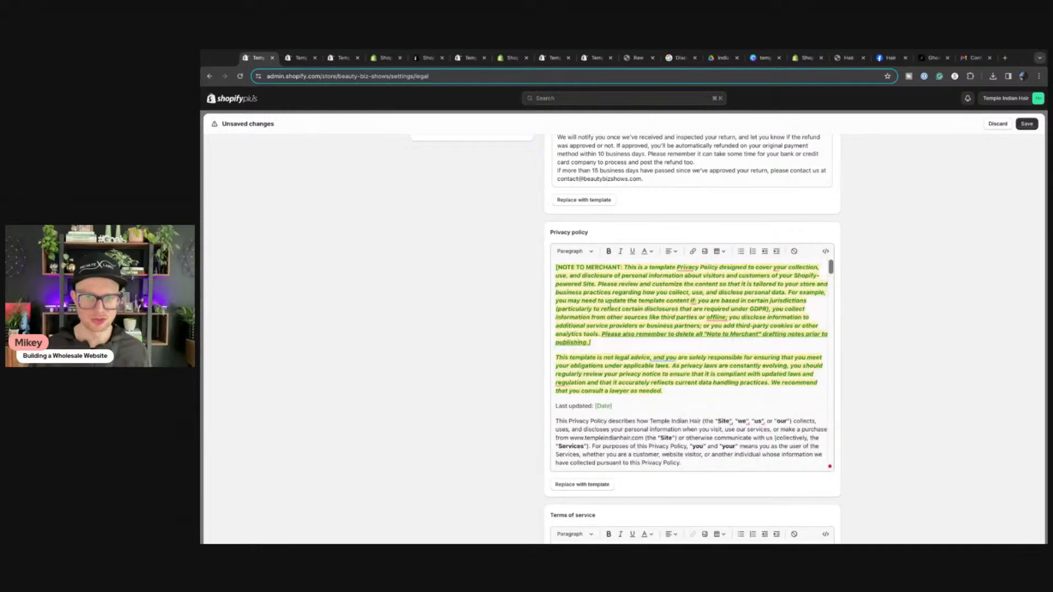
scroll(924, 431, down, 4)
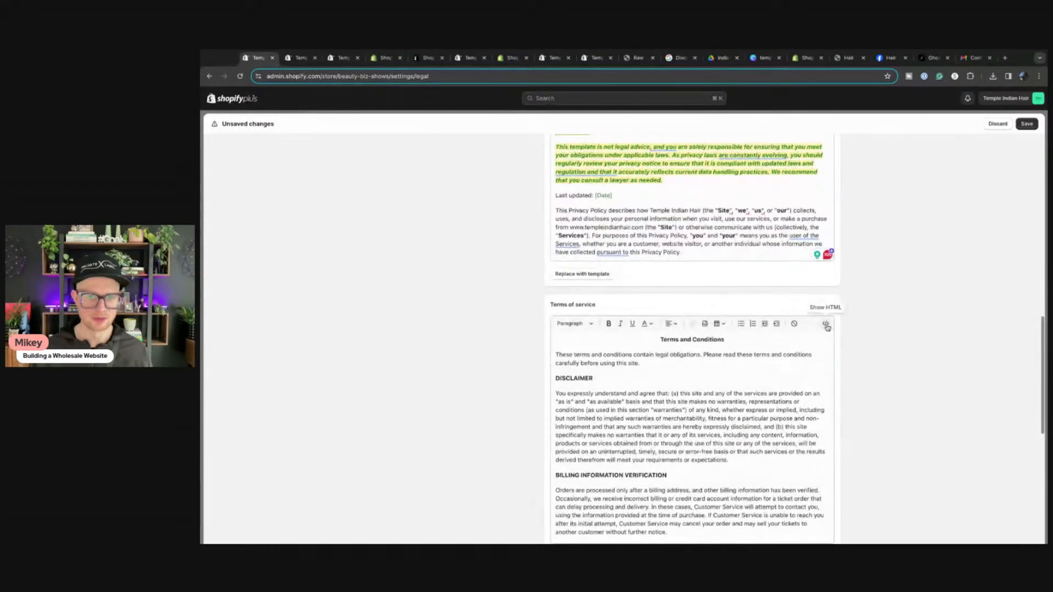
Step: Clear the old Terms of service source and refill it from the template
click(826, 325)
click(563, 336)
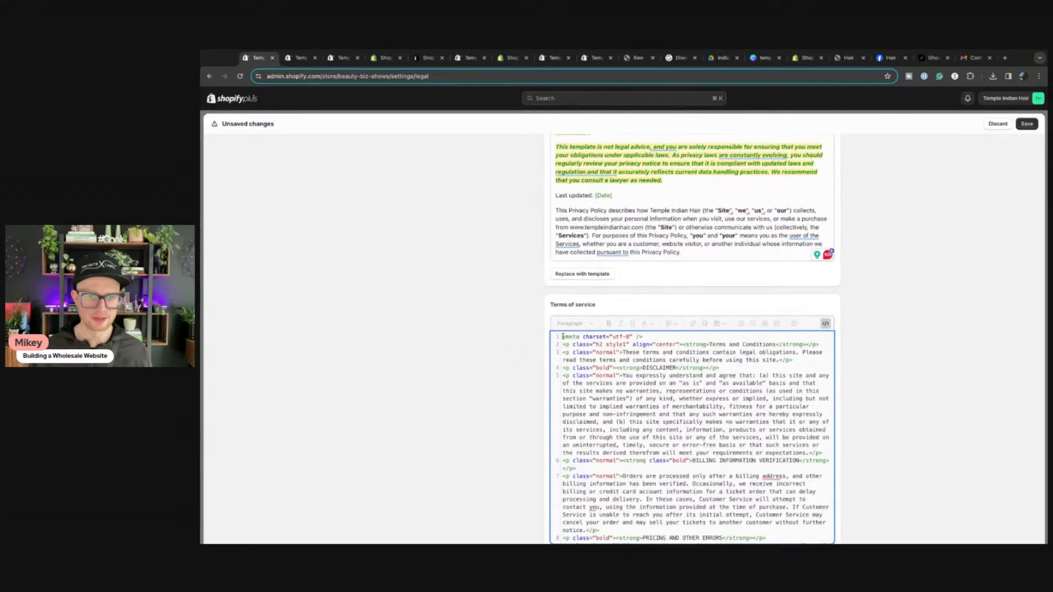
key(super+a)
scroll(563, 337, down, 8)
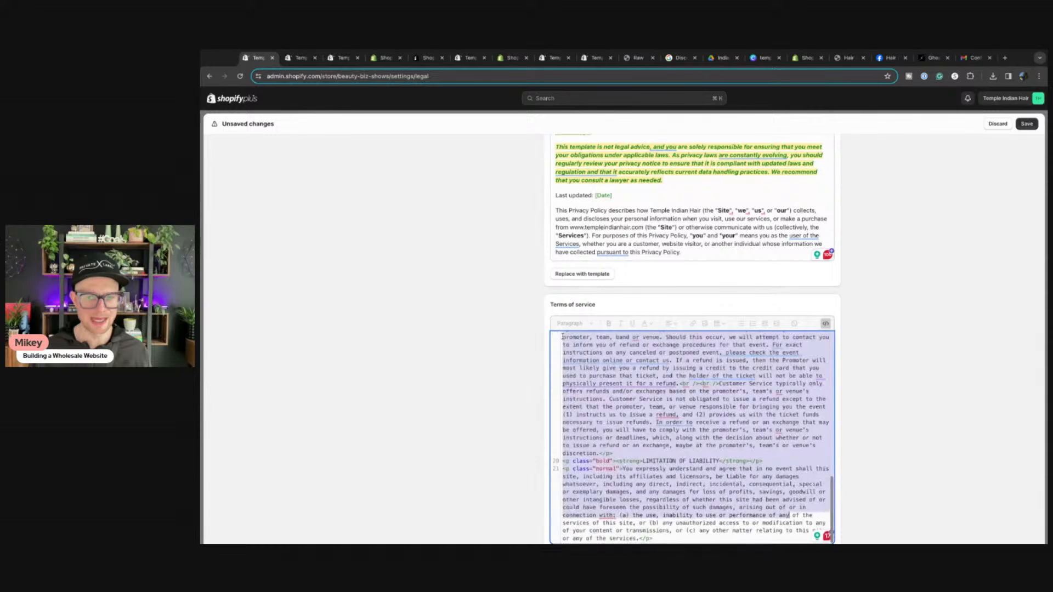
key(BackSpace)
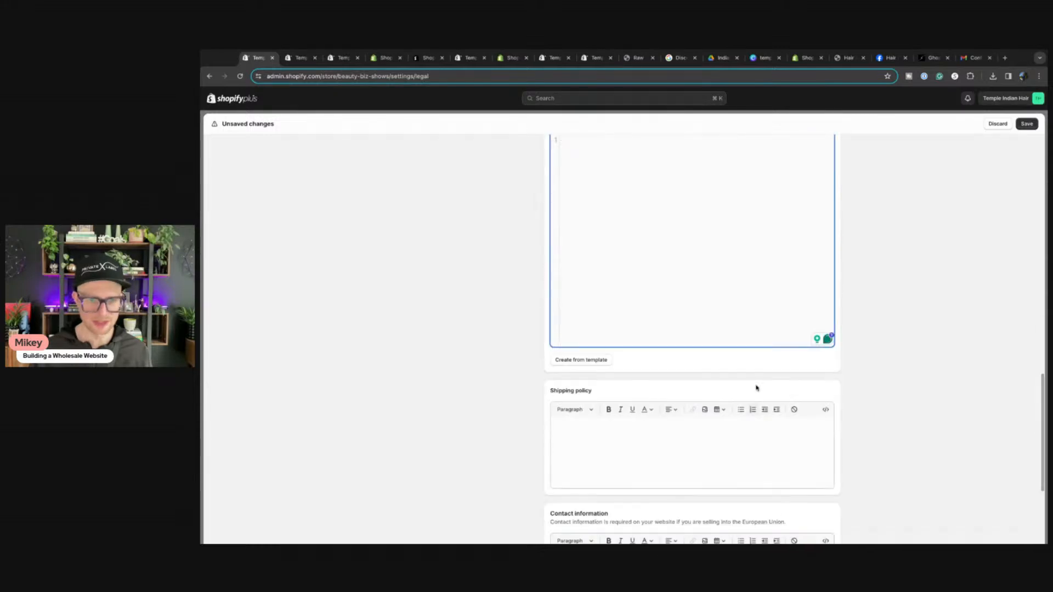
scroll(755, 387, up, 4)
click(826, 306)
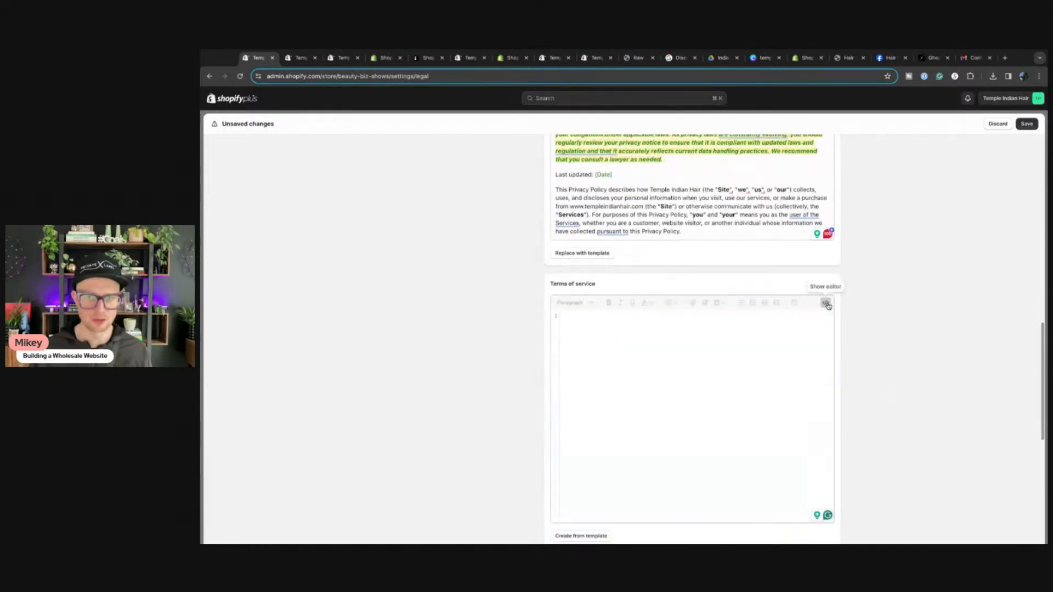
scroll(537, 378, down, 4)
click(561, 354)
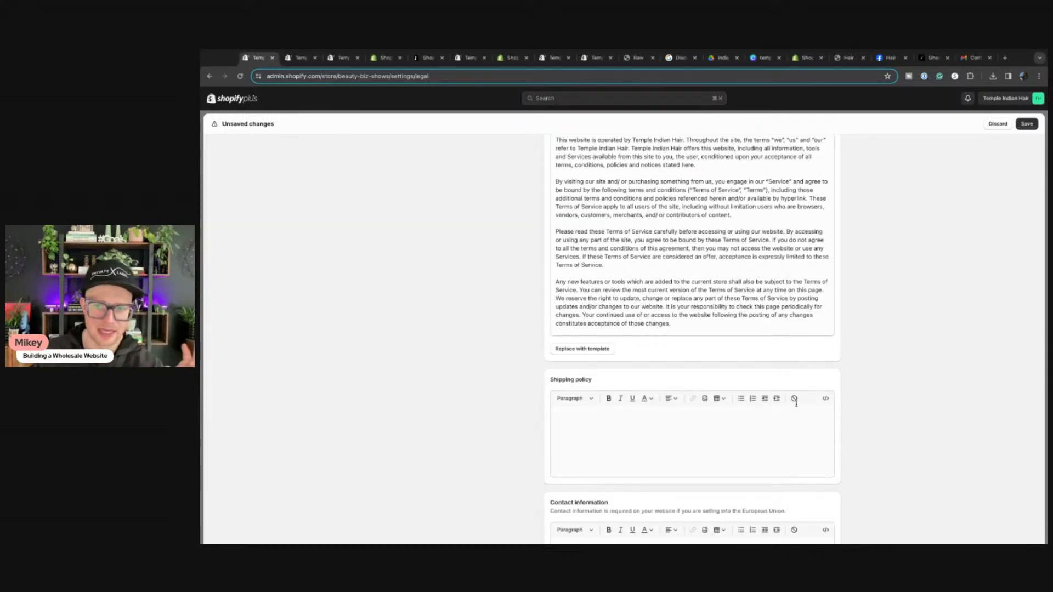
Step: Fill Contact information from the template and save the store policies
scroll(573, 439, down, 3)
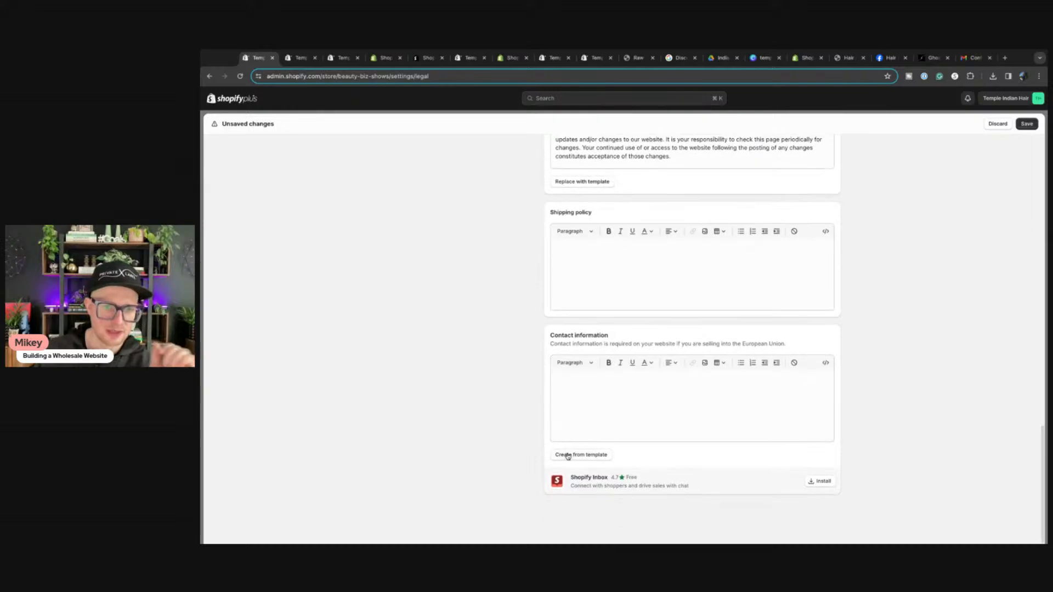
click(568, 455)
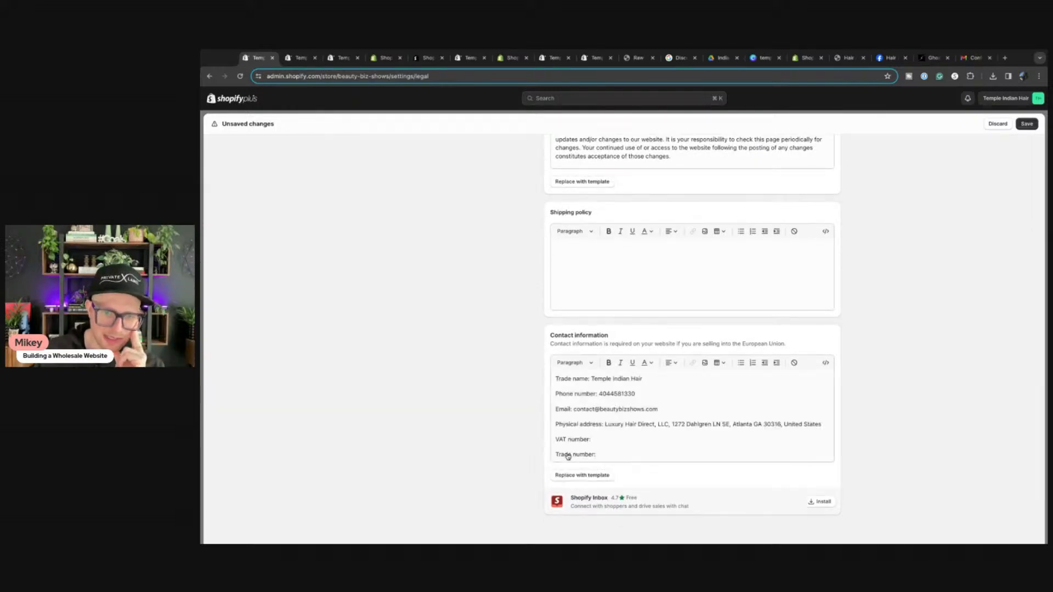
scroll(628, 453, down, 1)
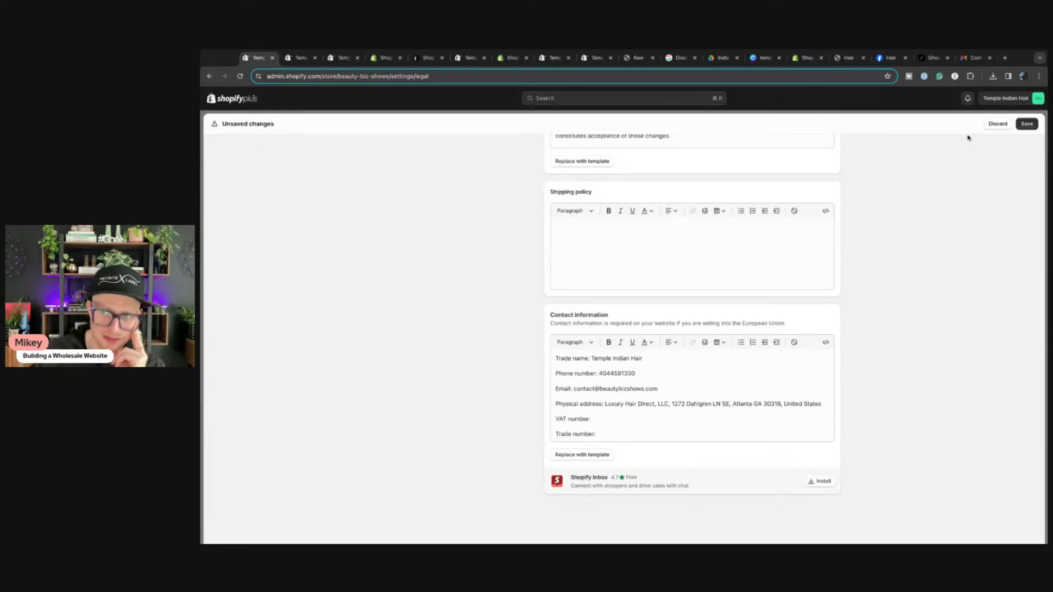
click(1027, 124)
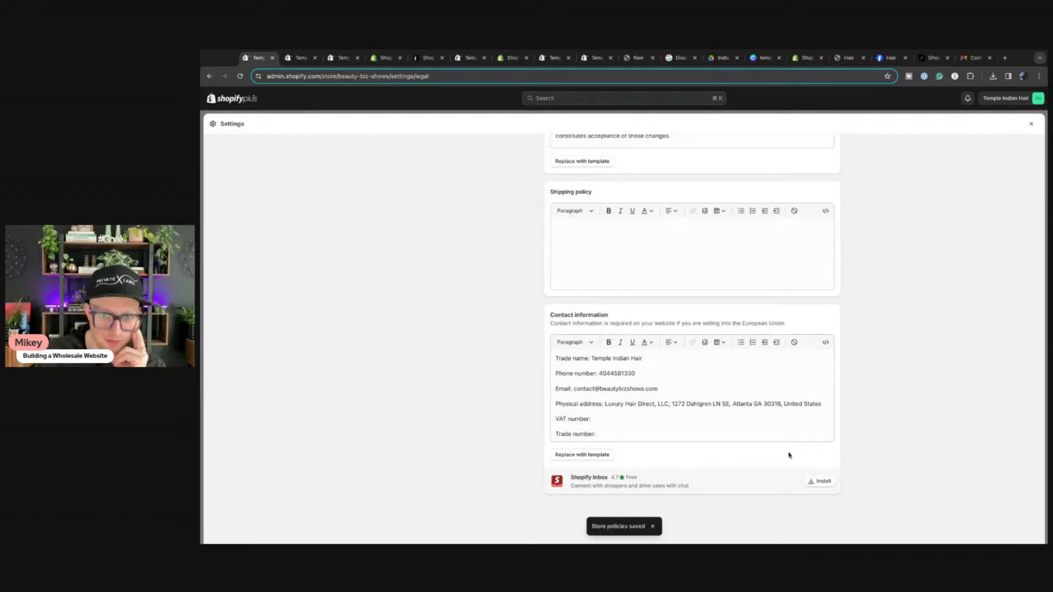
Step: Install the suggested Shopify Inbox app, approving its requested data access
click(816, 486)
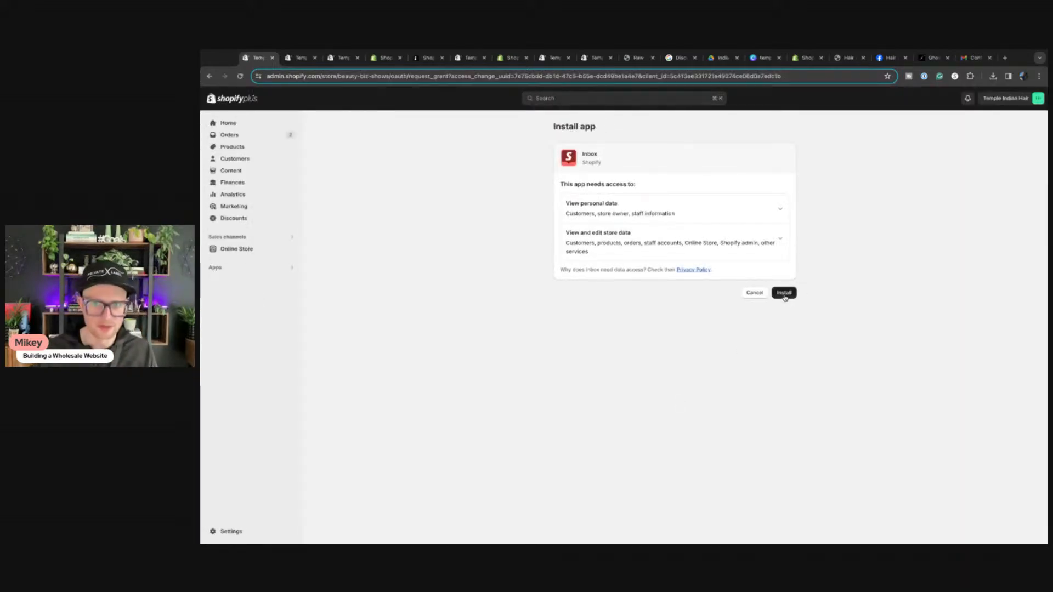
click(784, 293)
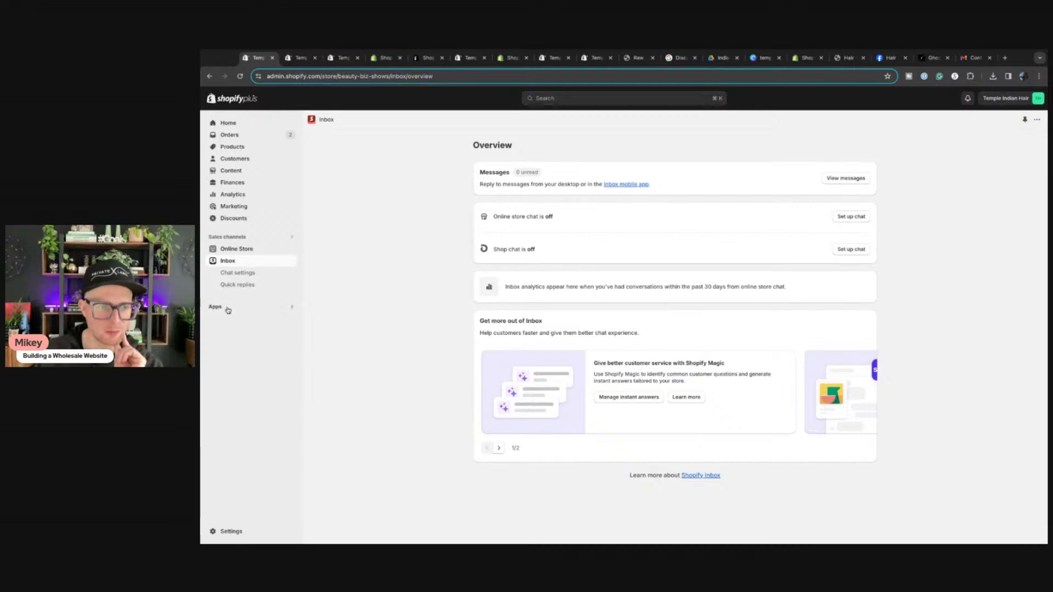
Step: Pin the Email and Forms apps to the admin sidebar
click(215, 310)
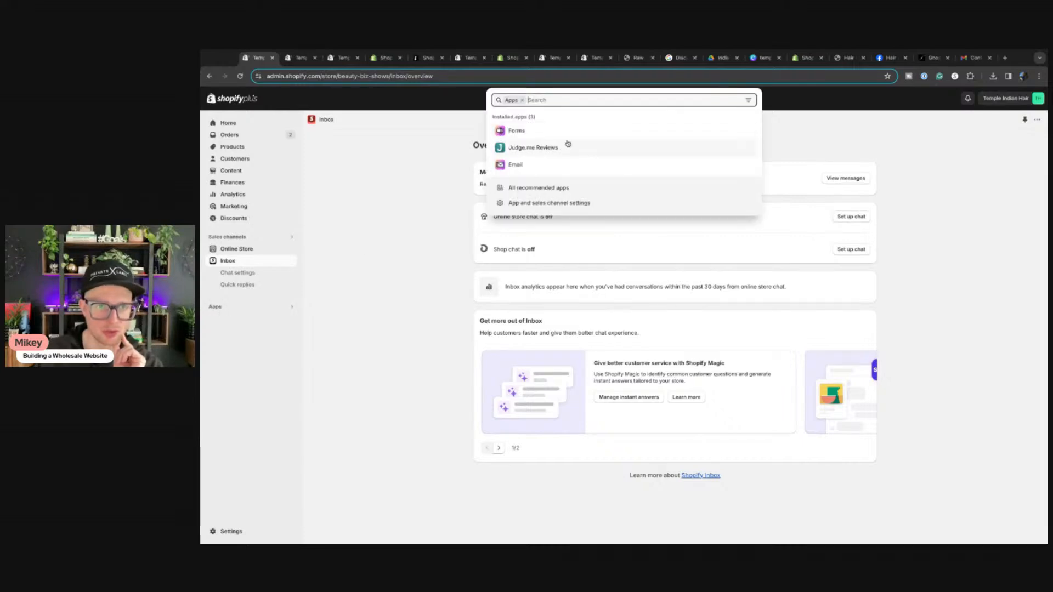
click(514, 166)
click(292, 295)
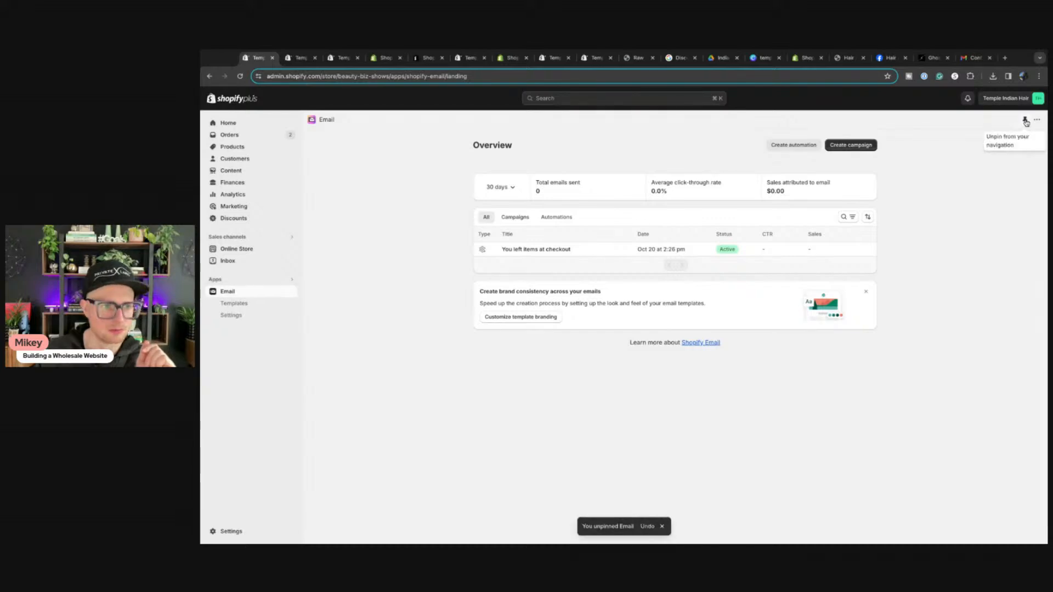
click(236, 283)
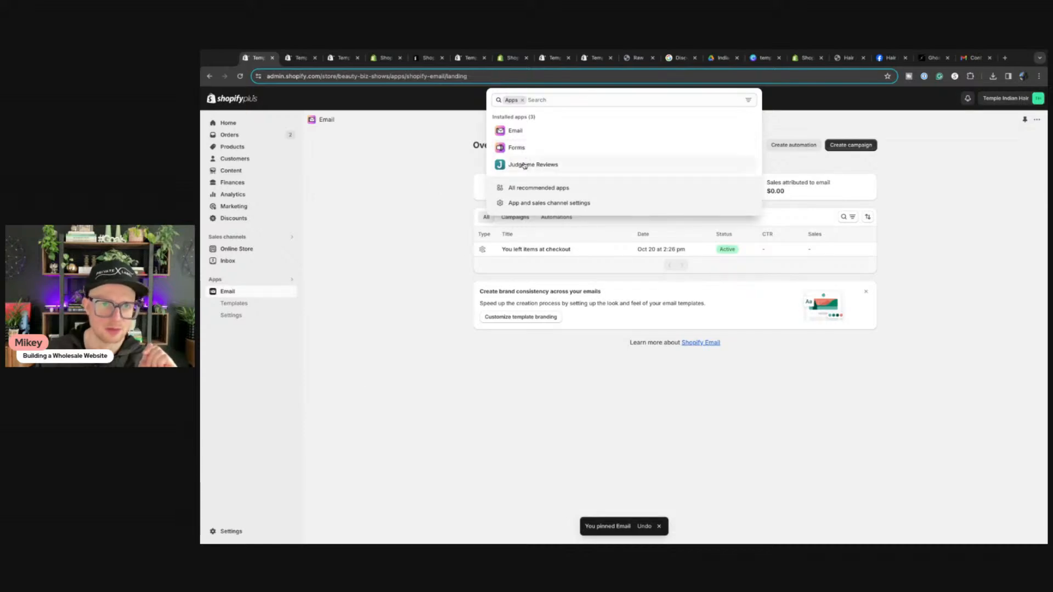
click(510, 149)
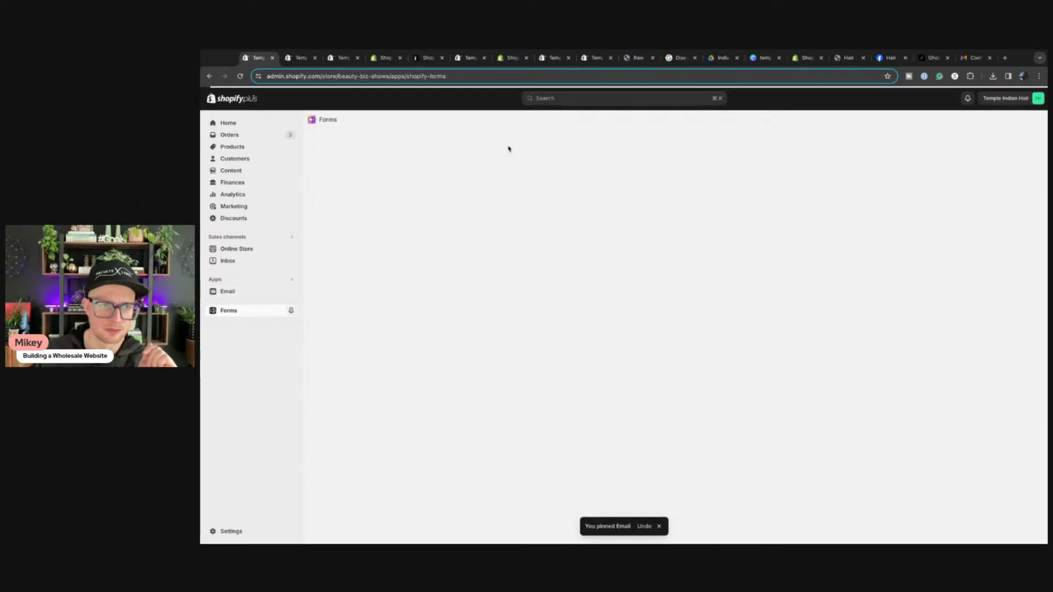
click(291, 312)
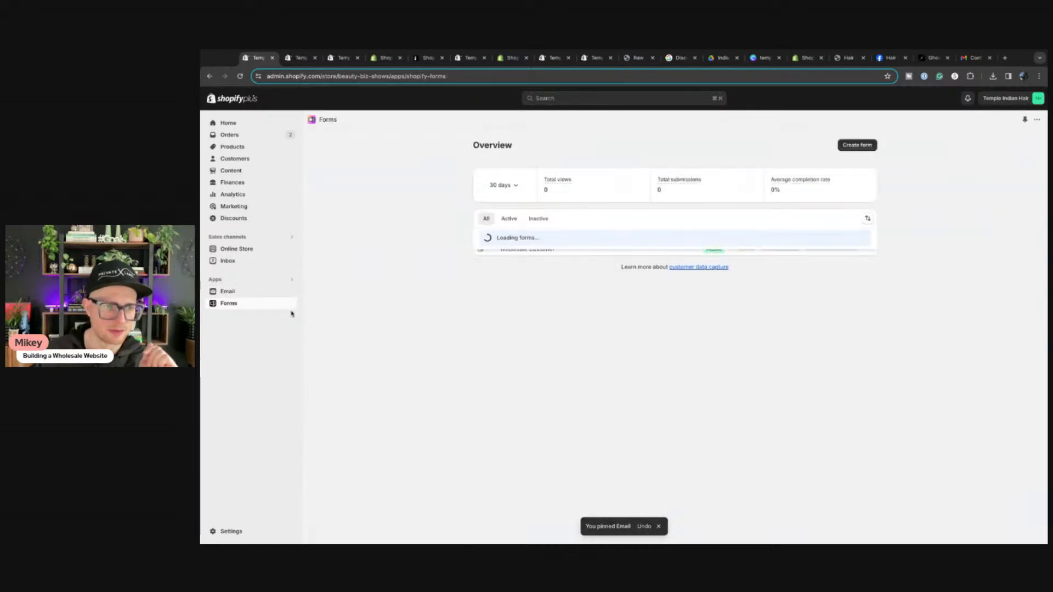
Step: Pin Judge.me Reviews as well, then open Email and Forms from the sidebar
click(291, 280)
click(529, 164)
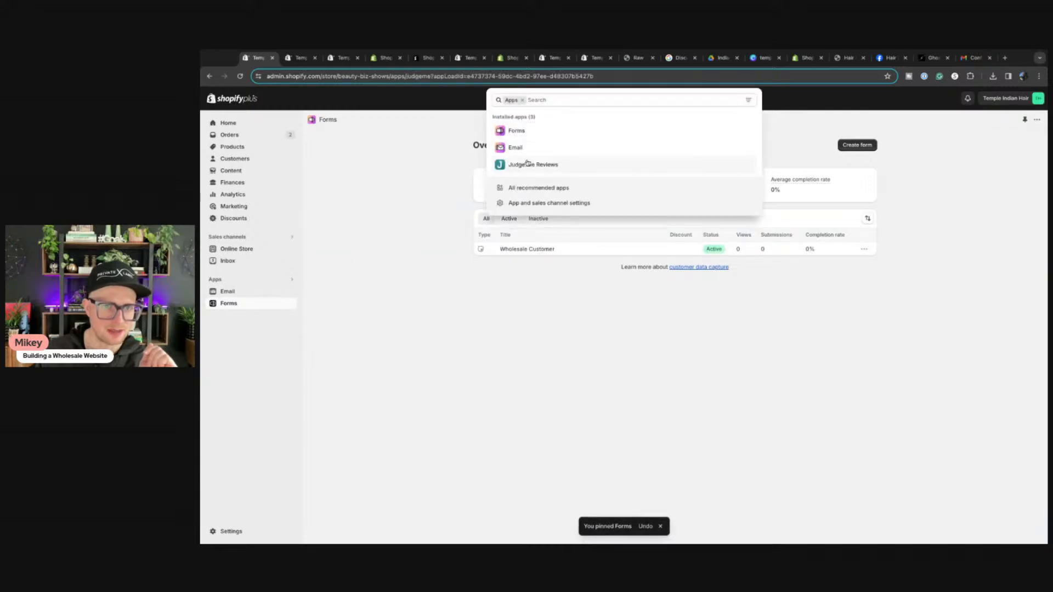
click(291, 323)
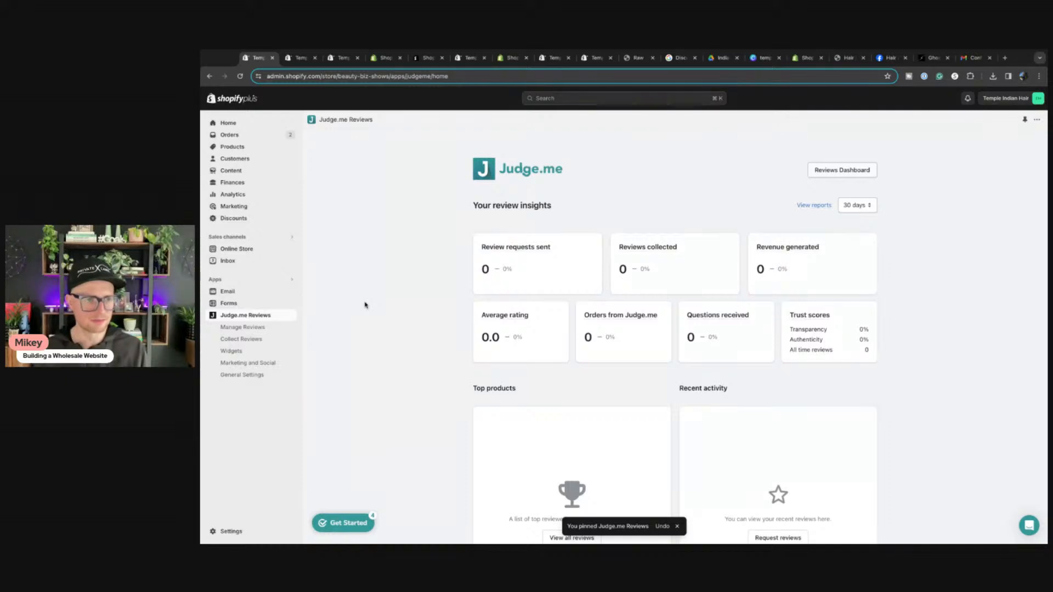
click(223, 281)
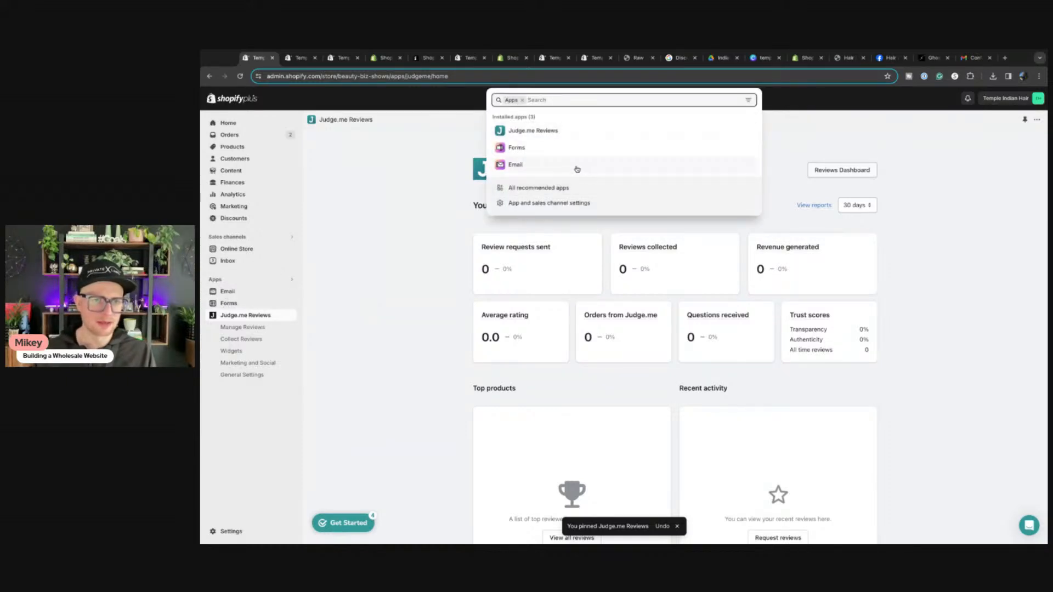
click(456, 280)
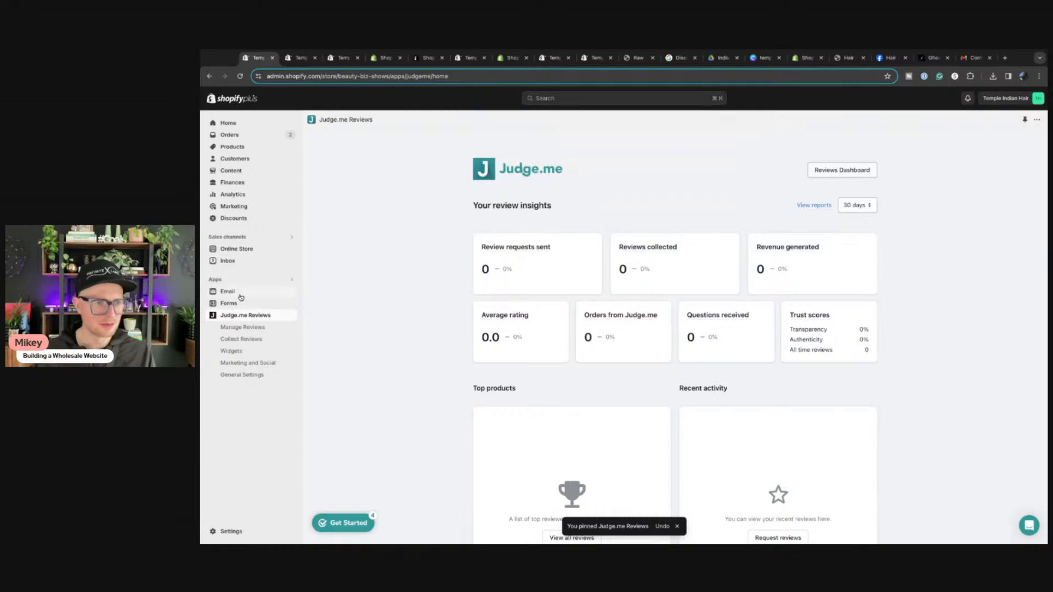
click(238, 295)
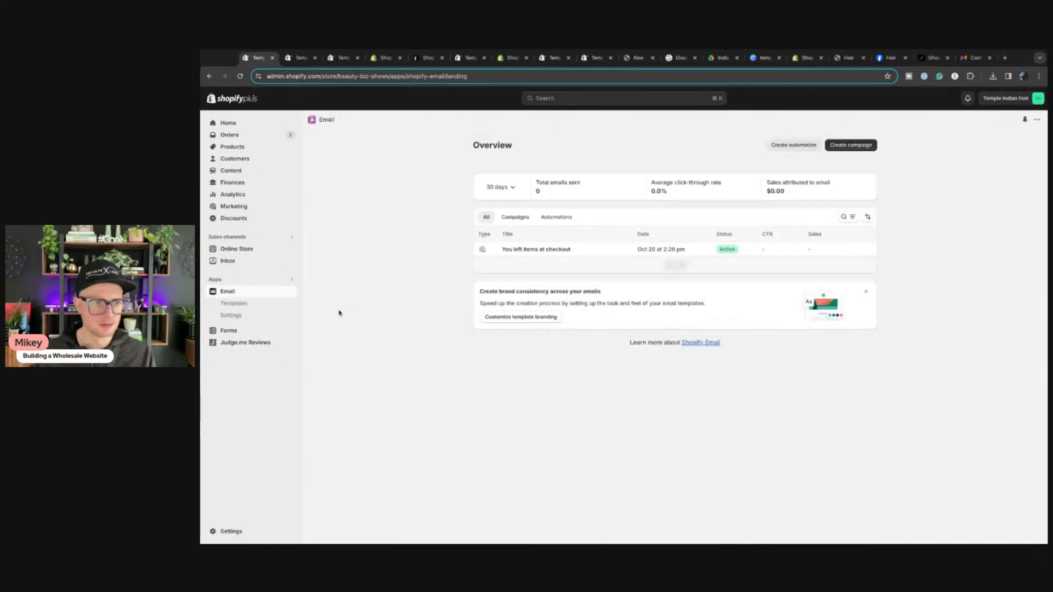
click(229, 331)
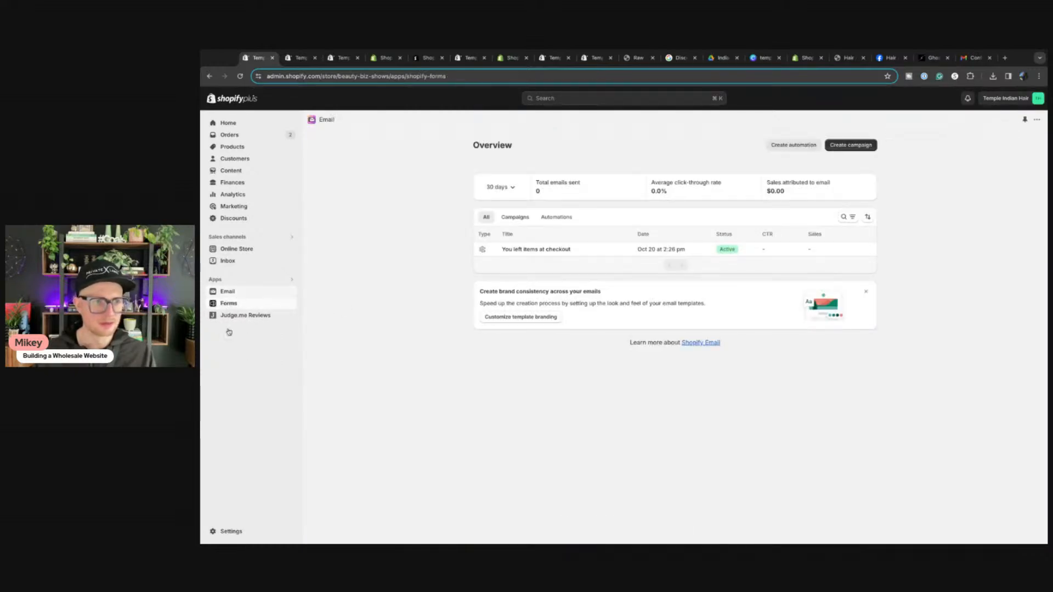
click(214, 281)
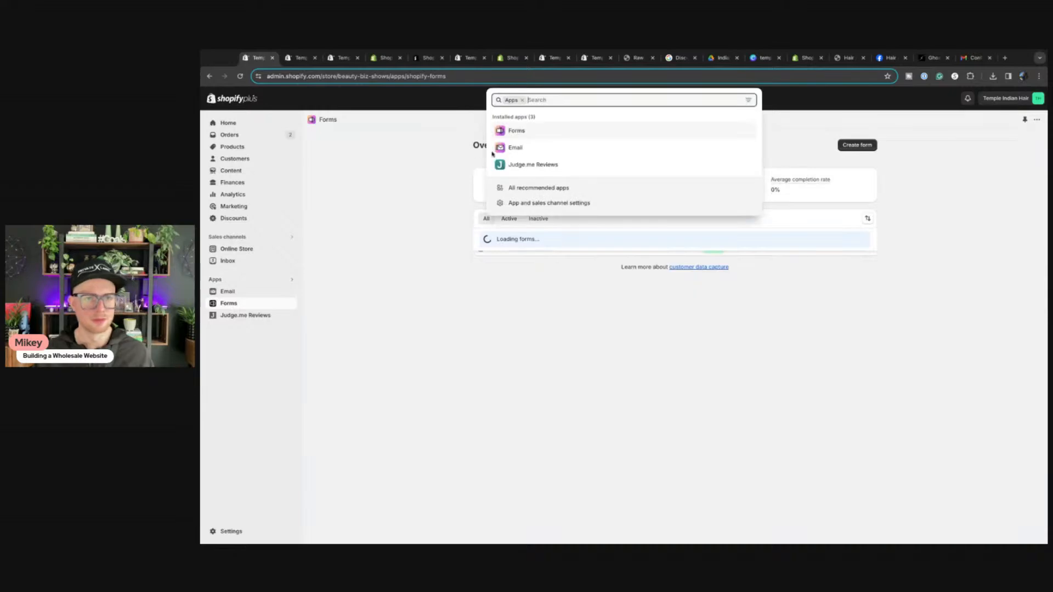
Step: Browse the Inbox overview carousel, then go to Inbox's Chat settings
click(228, 263)
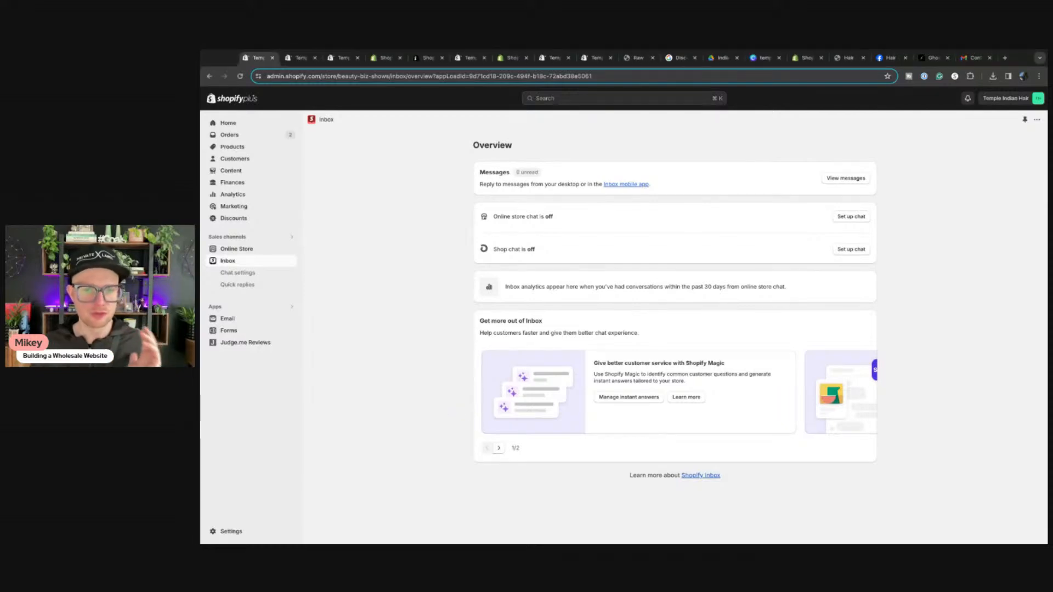
scroll(728, 417, right, 5)
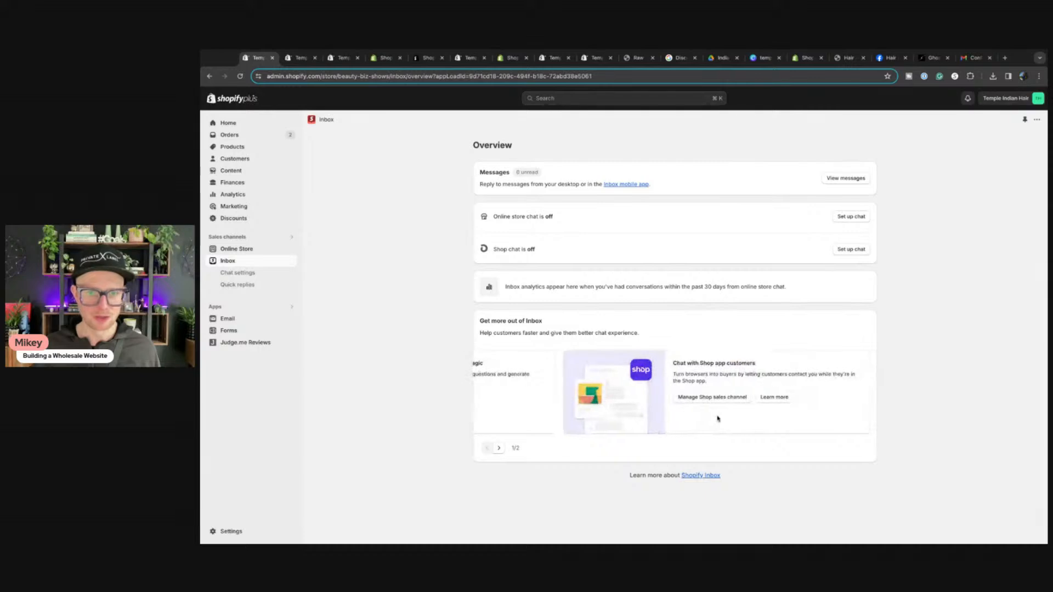
scroll(654, 414, left, 5)
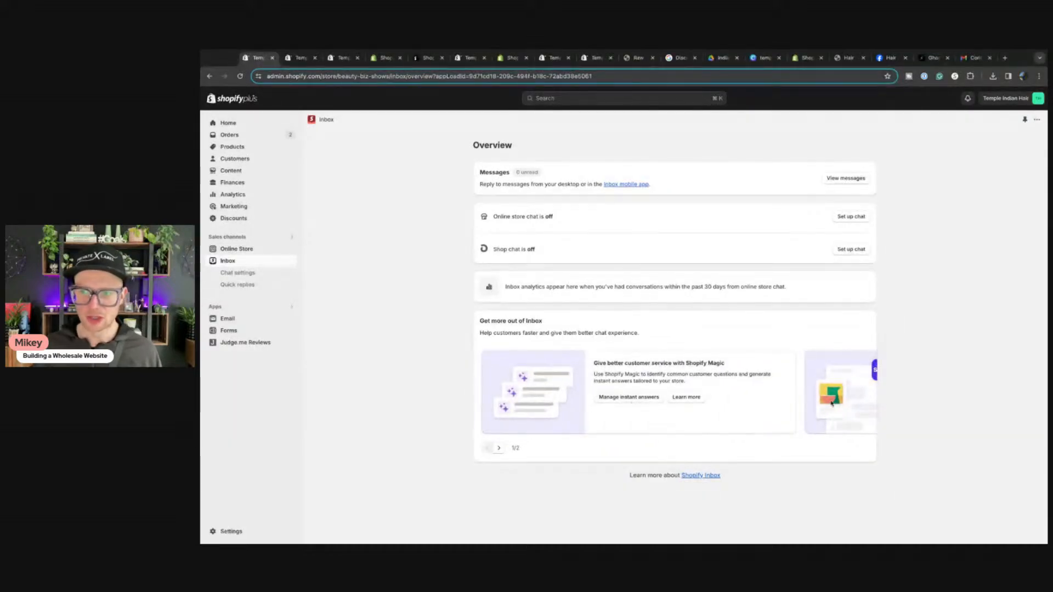
key(super+Tab)
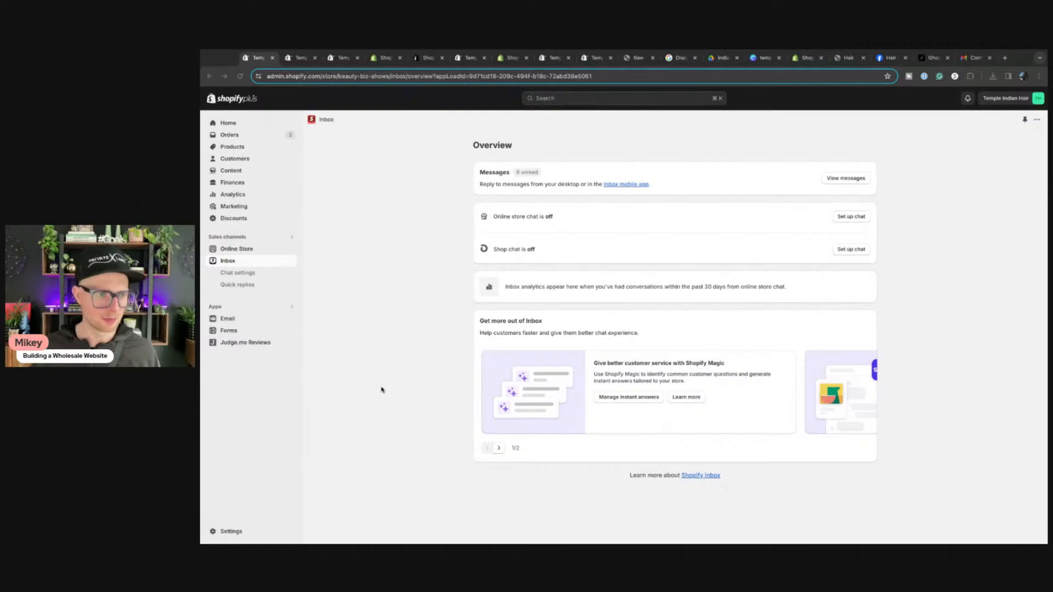
click(382, 389)
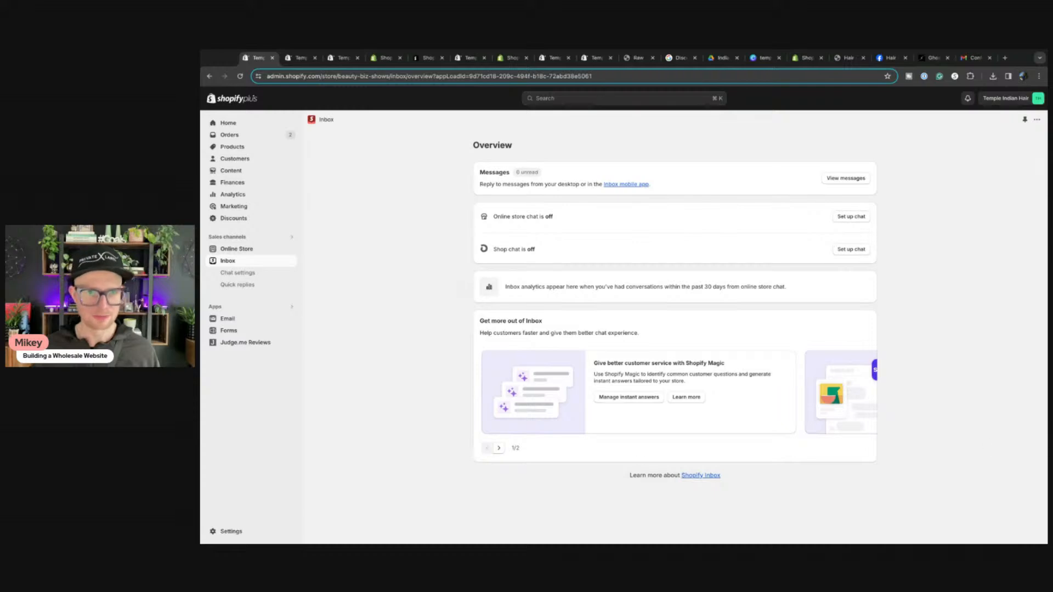
key(super+Tab)
click(396, 398)
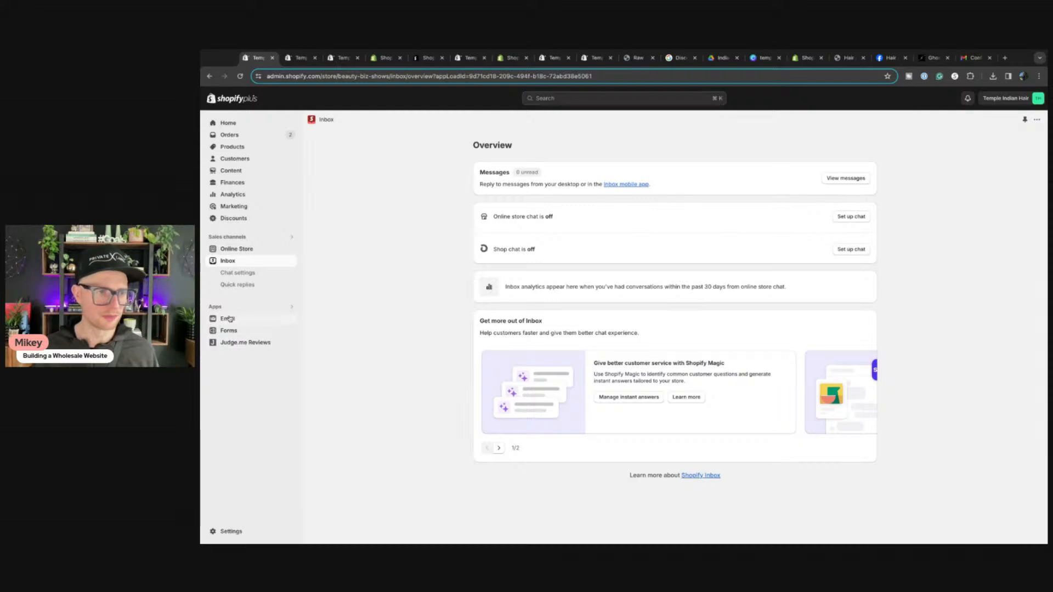
click(237, 273)
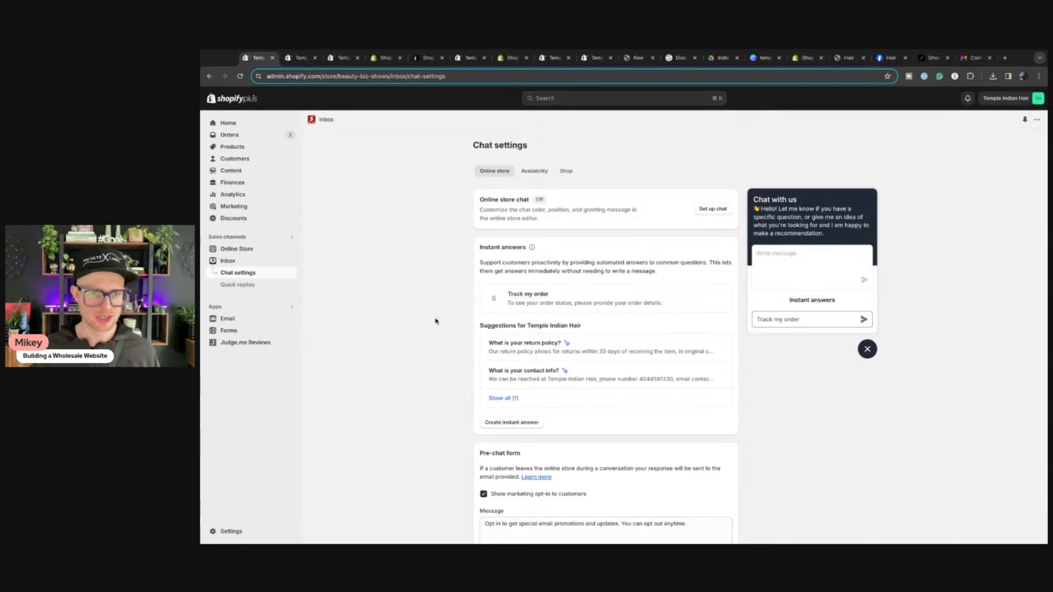
Step: Check the chat availability hours and Shop app chat settings, then go to Shopify Email's overview
scroll(437, 320, down, 1)
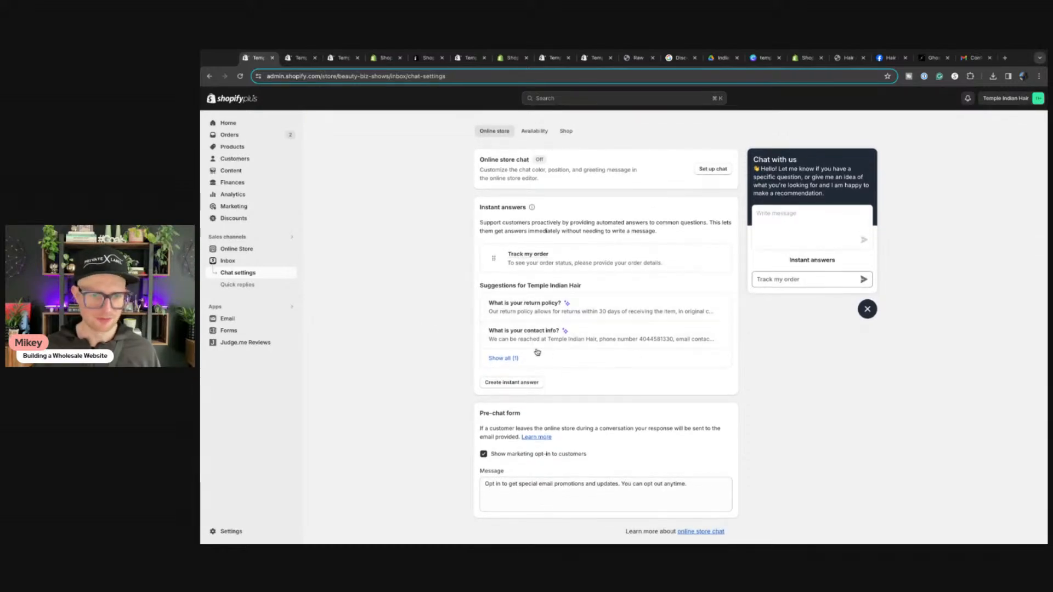
scroll(528, 183, up, 1)
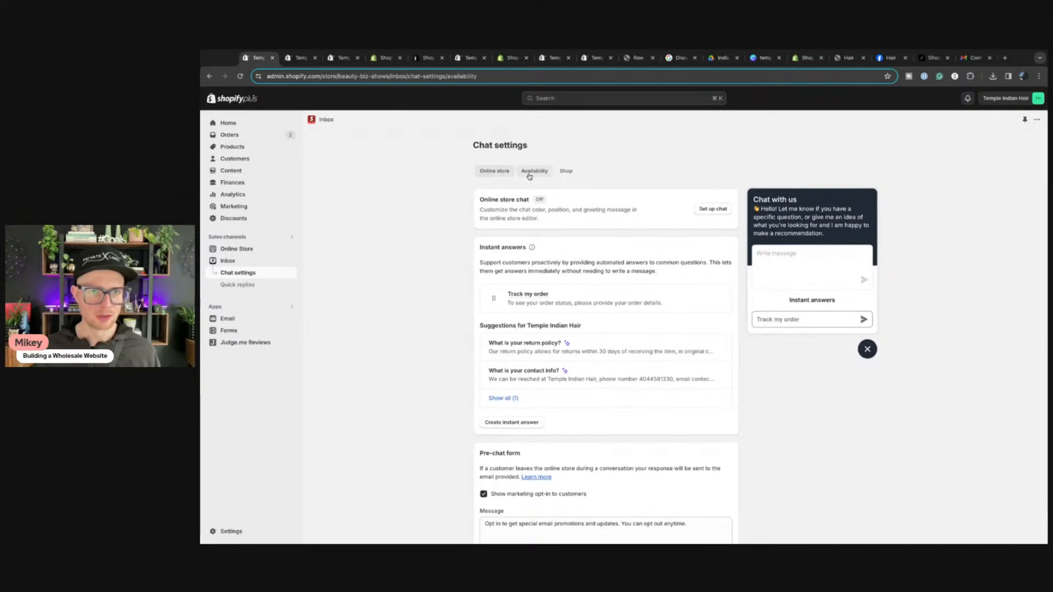
click(530, 175)
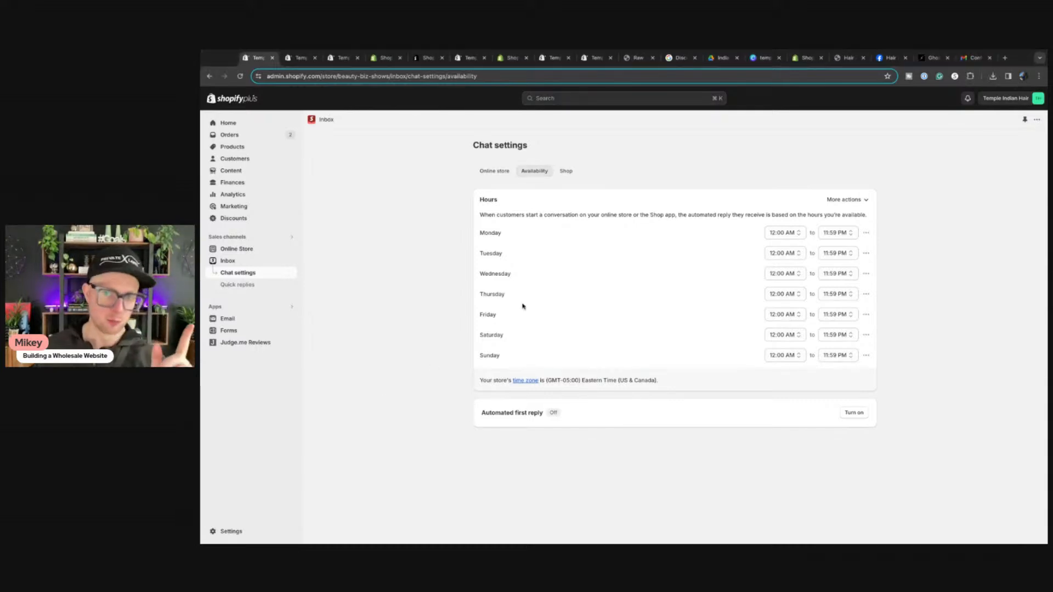
click(566, 172)
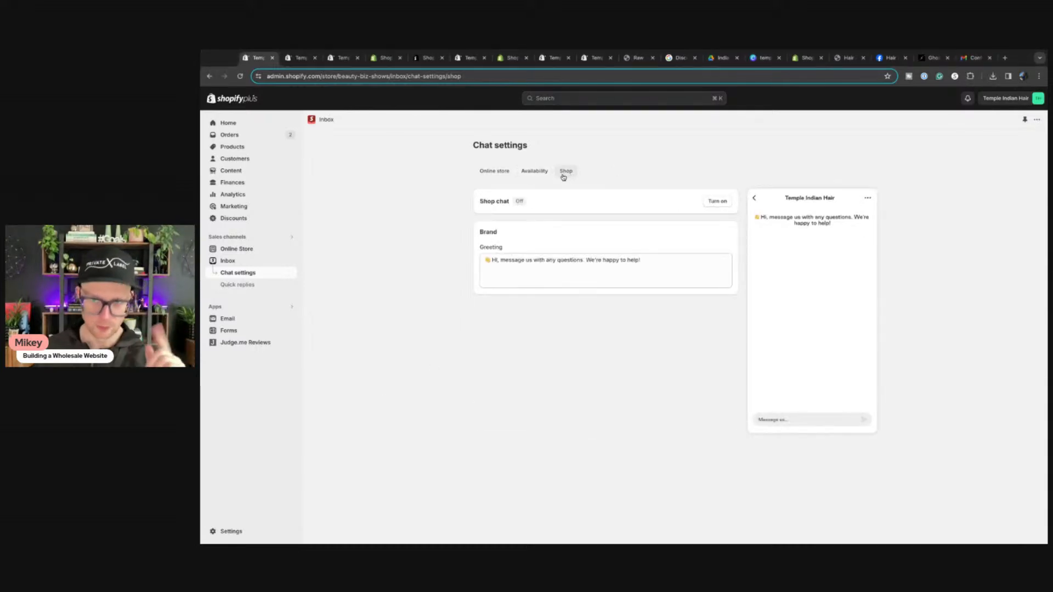
click(500, 173)
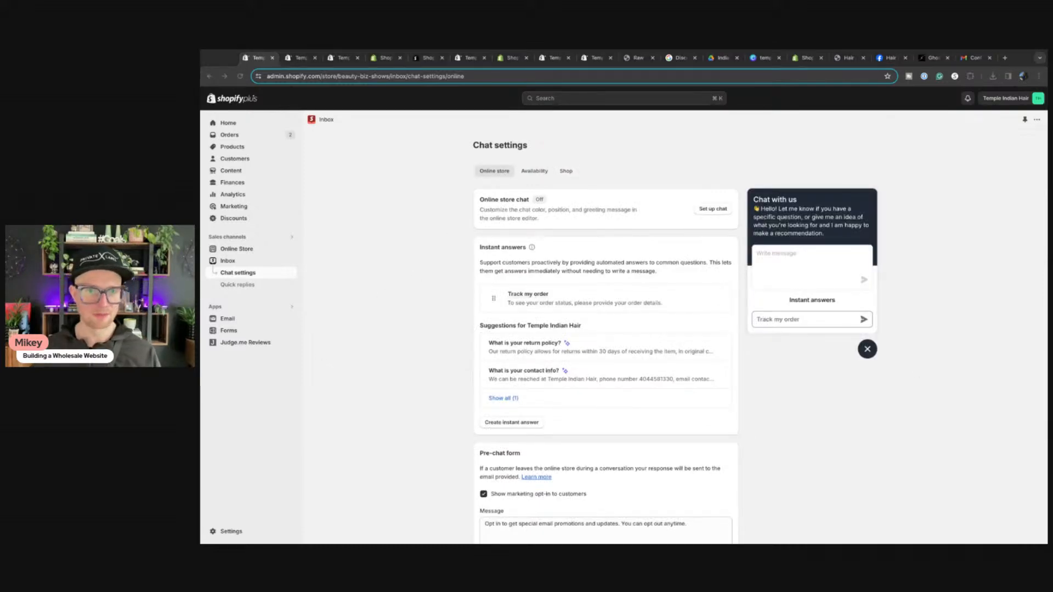
click(401, 336)
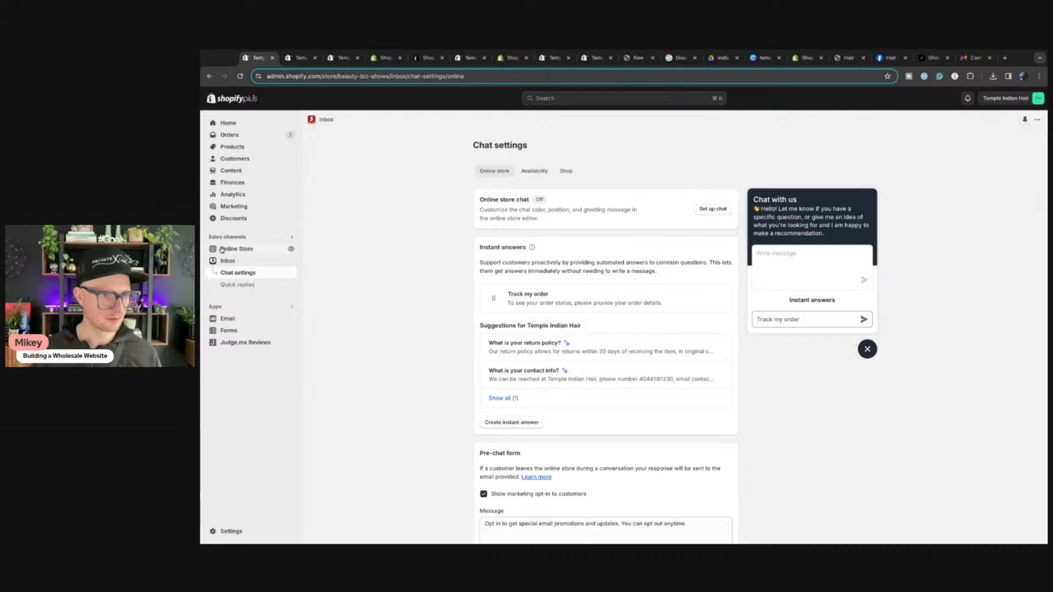
click(225, 320)
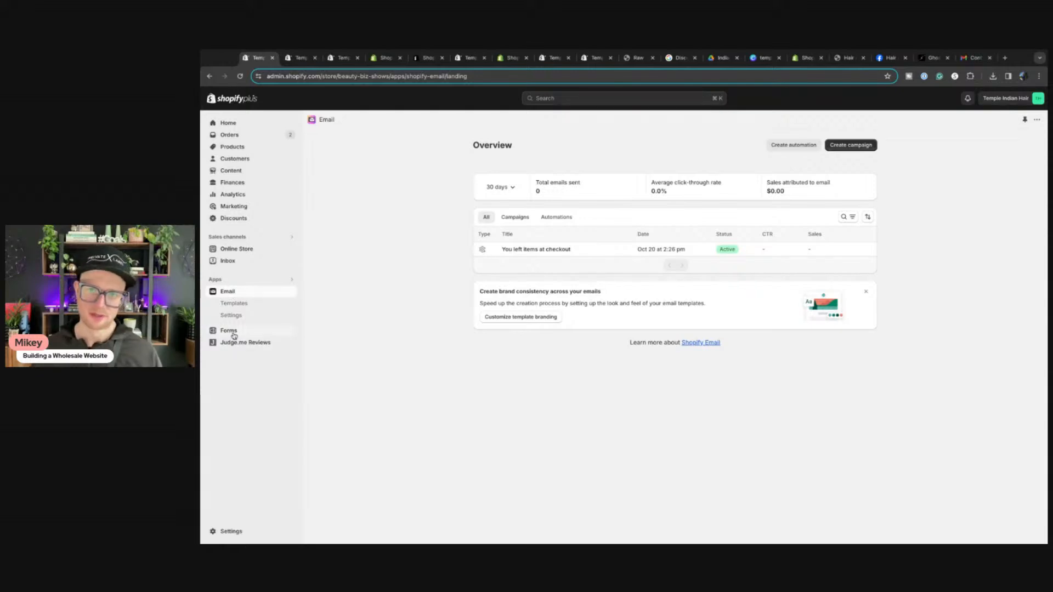
Step: Look through Email's Settings and Templates, then browse automation templates like Abandoned checkout
click(231, 317)
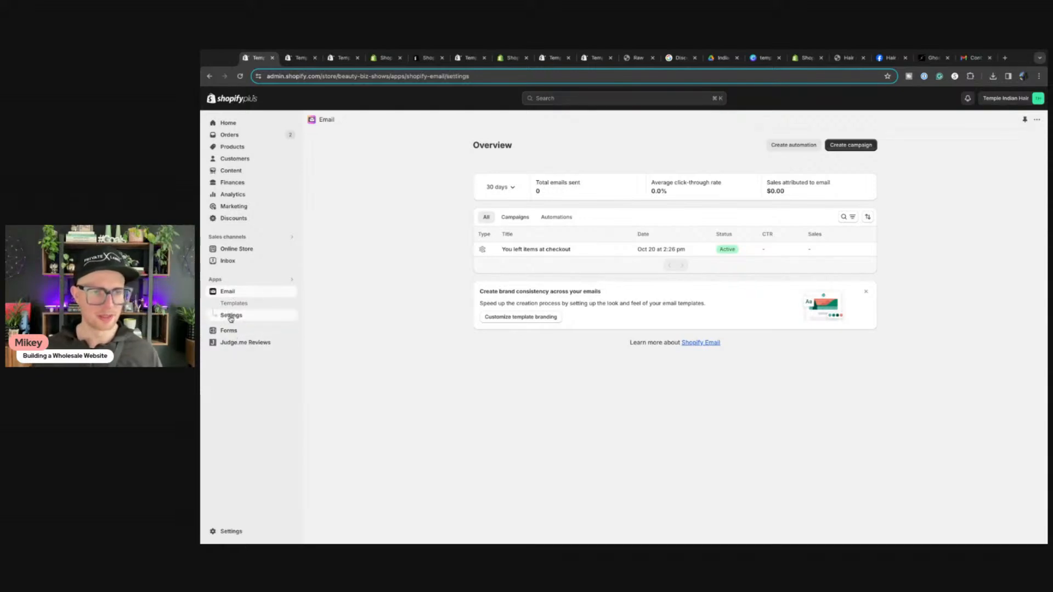
click(234, 304)
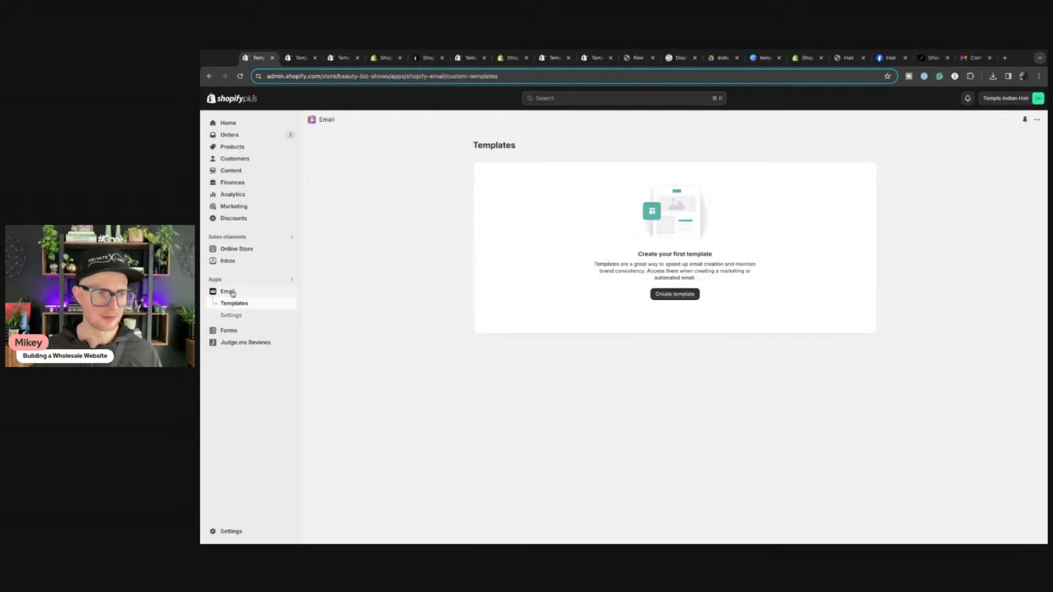
click(232, 293)
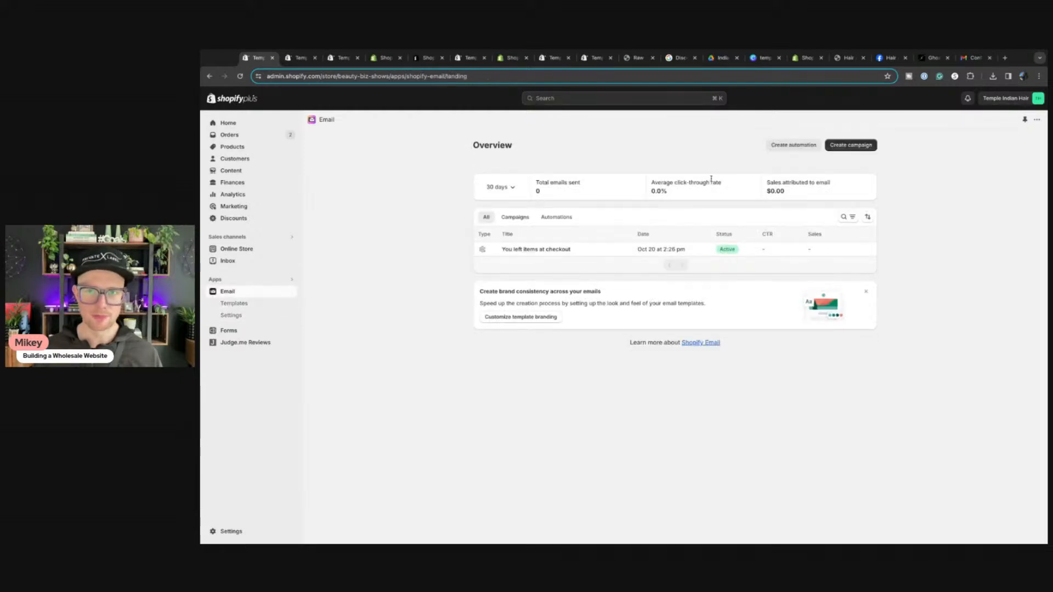
click(794, 145)
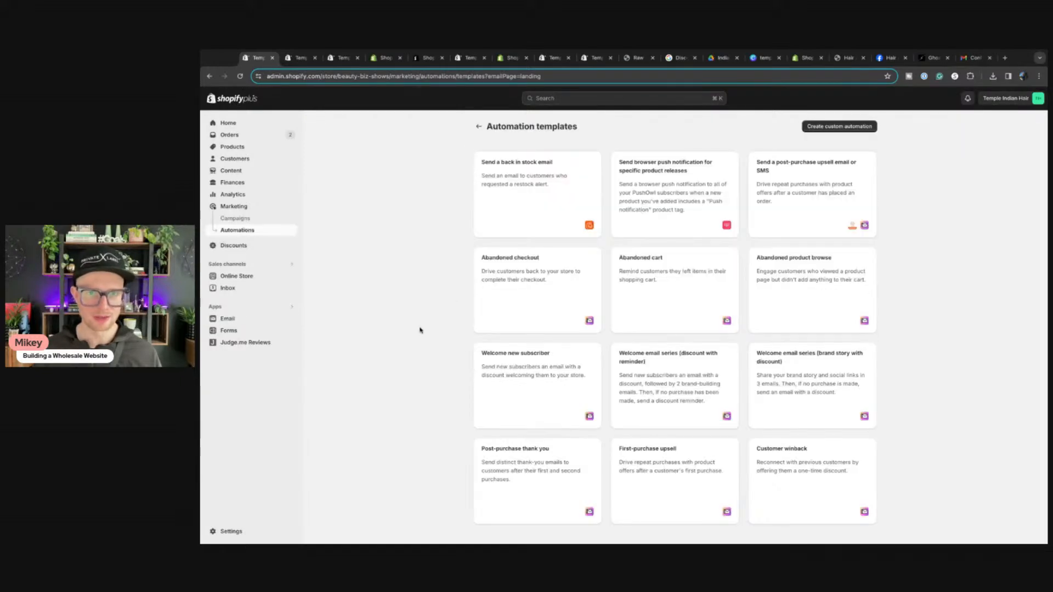
scroll(752, 369, down, 1)
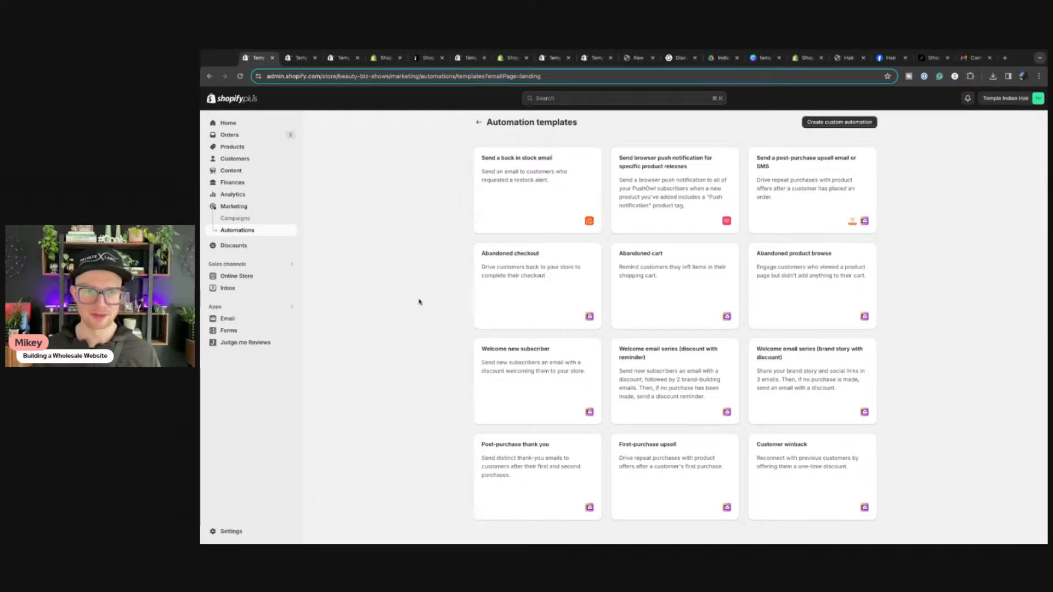
Step: Search apps for 'postscript', open the Postscript SMS Marketing listing, then view the storefront tab
click(215, 306)
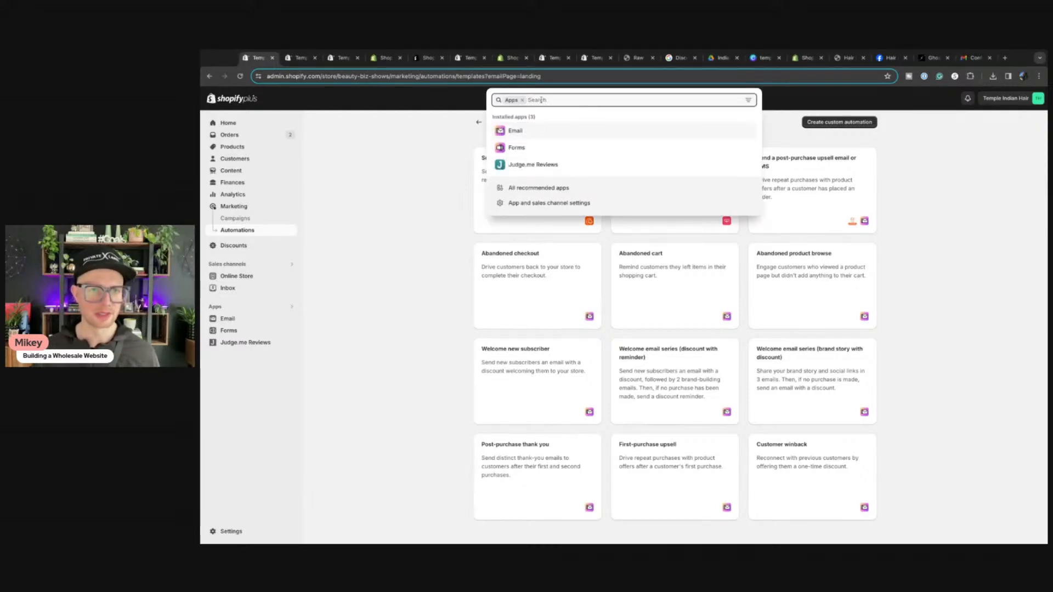
text(post)
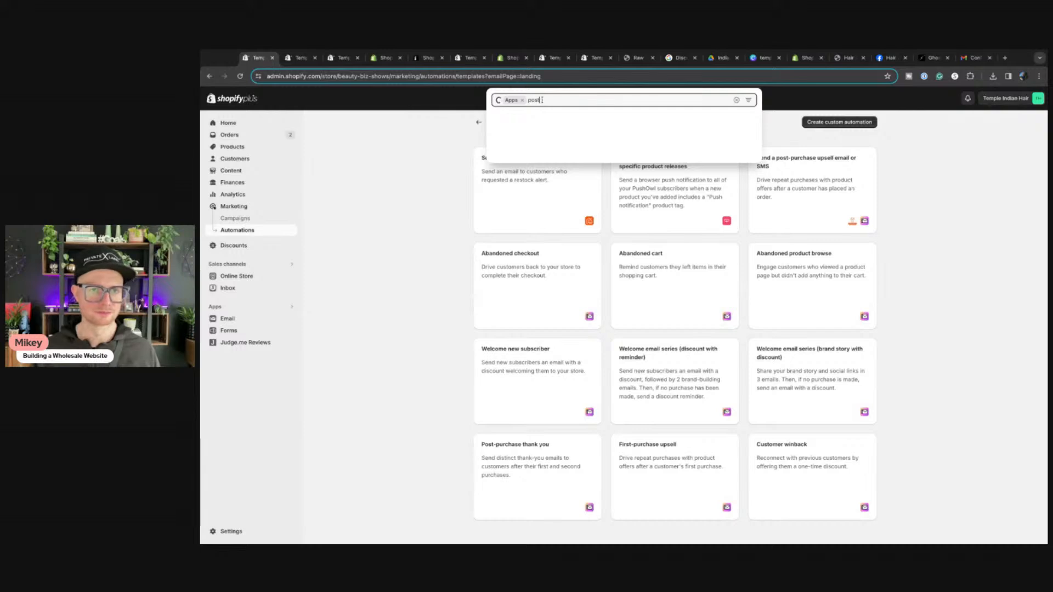
text(script)
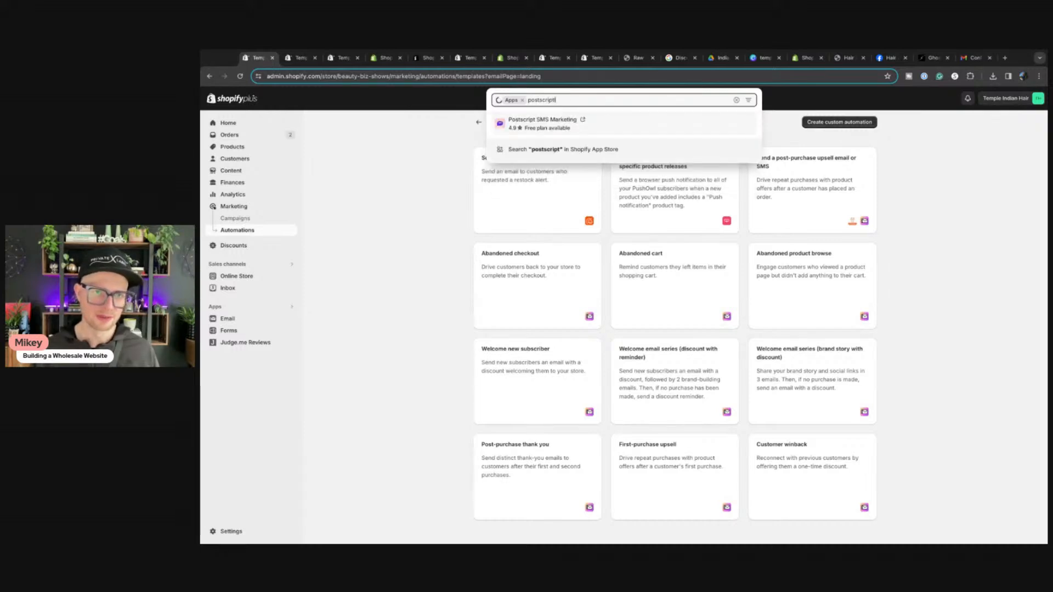
click(543, 129)
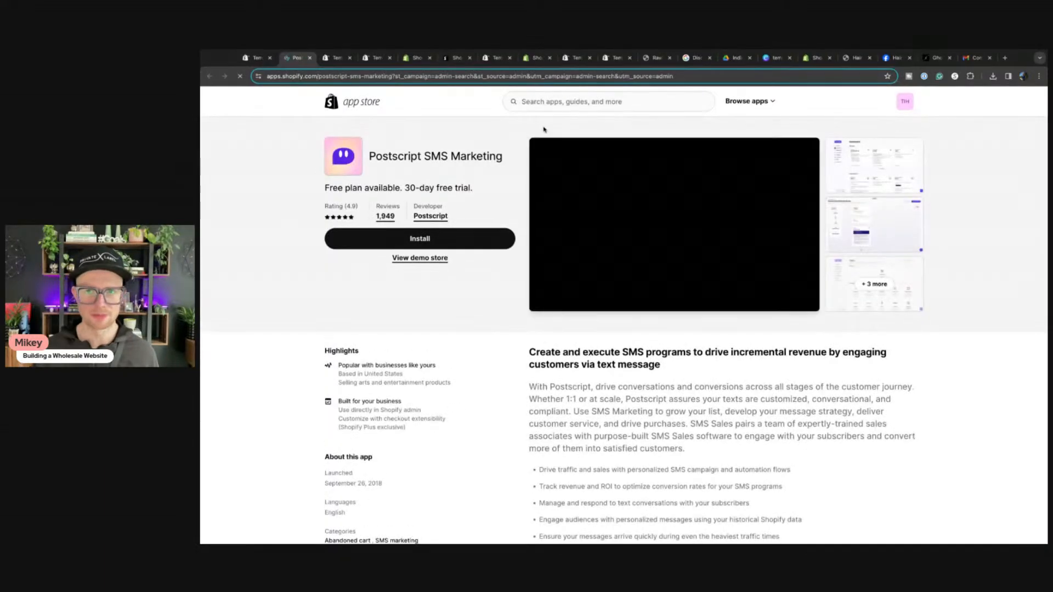
click(940, 63)
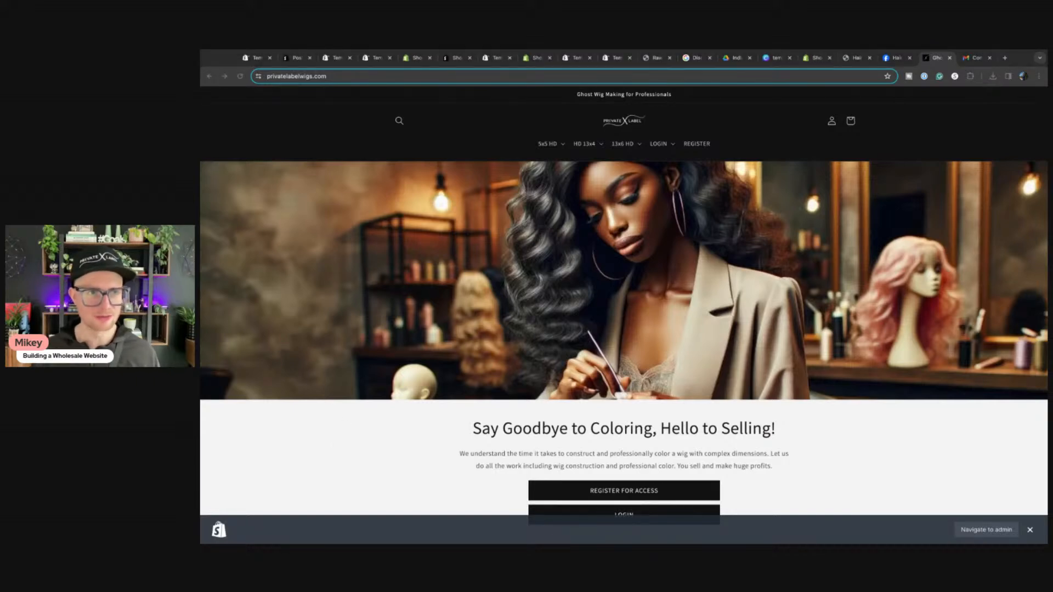
Step: Close the private-label wigs storefront tab and start installing Postscript SMS Marketing from its listing
click(303, 76)
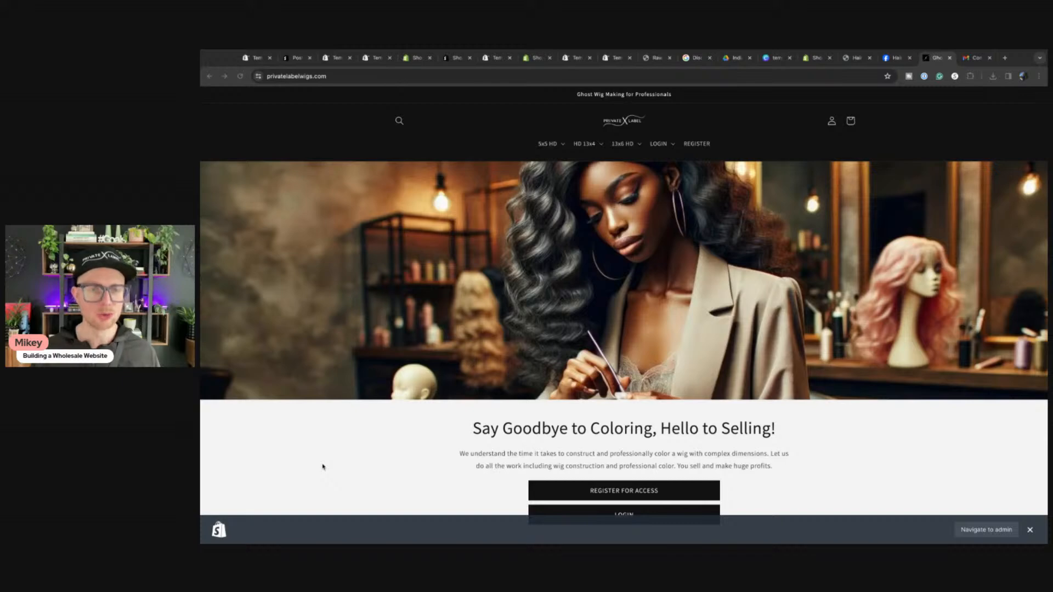
key(ctrl+l)
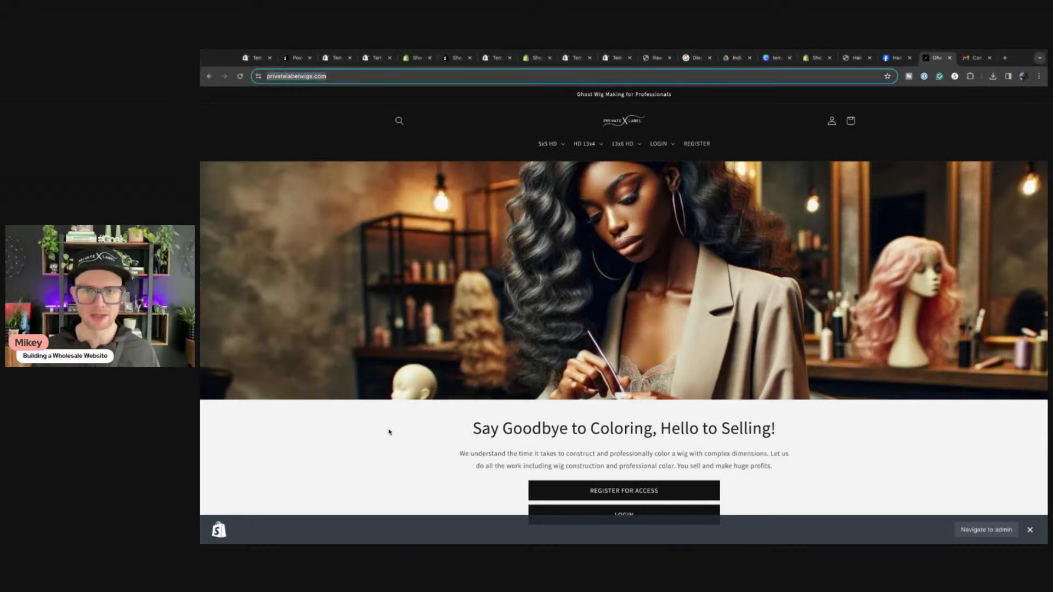
click(258, 58)
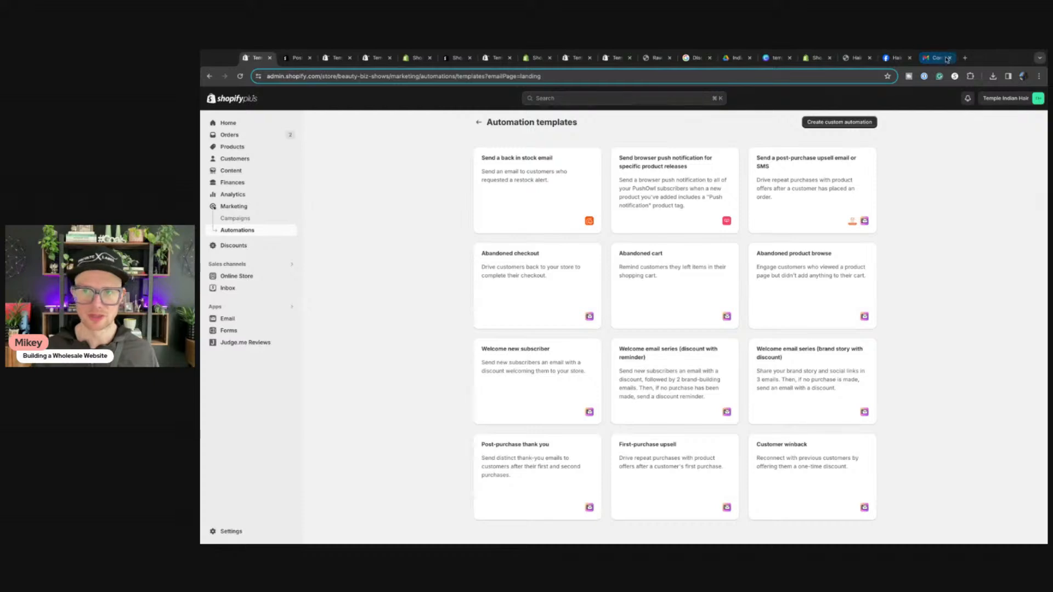
click(950, 58)
click(304, 62)
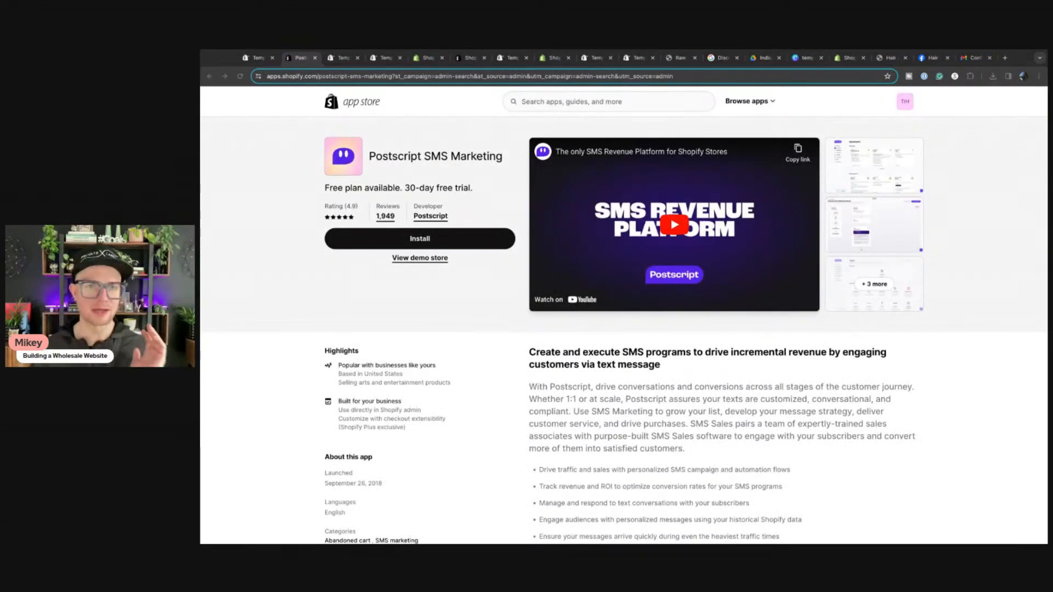
click(400, 241)
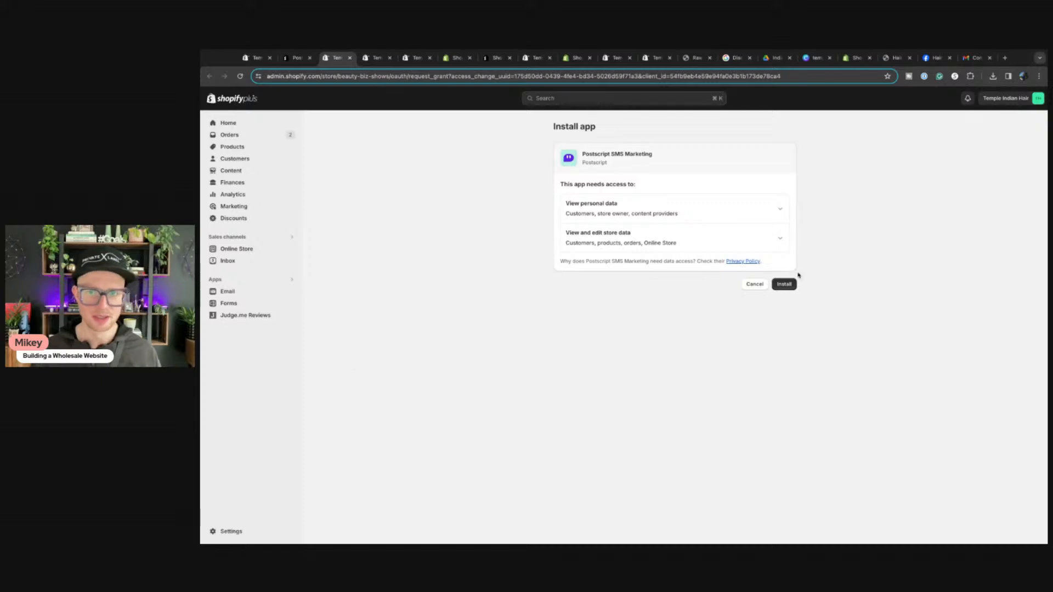
Step: Approve the Postscript install, close the leftover Temple admin and theme editor tabs, and switch to Postscript
click(784, 284)
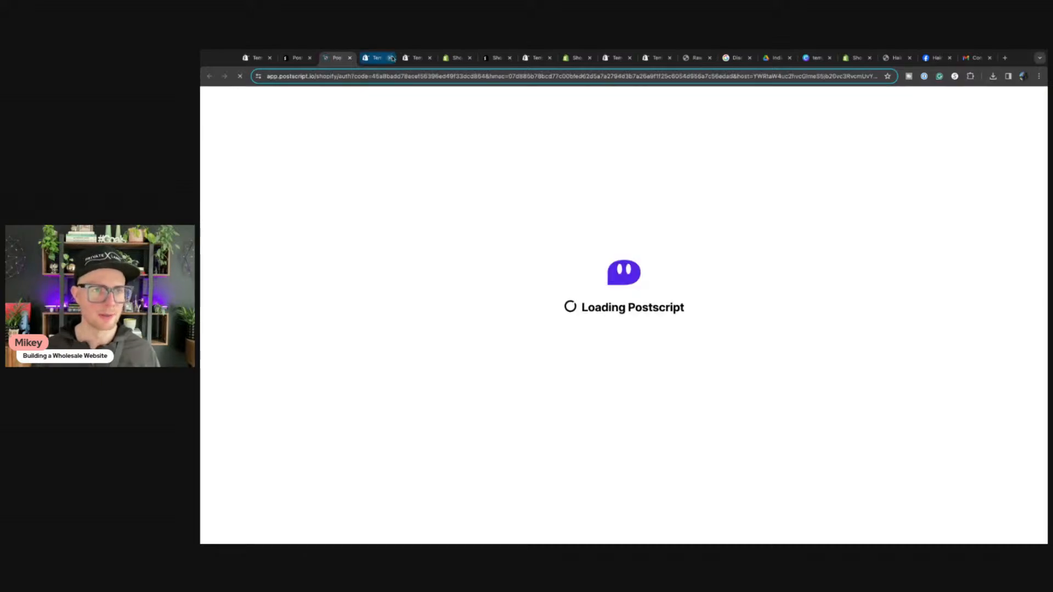
click(391, 58)
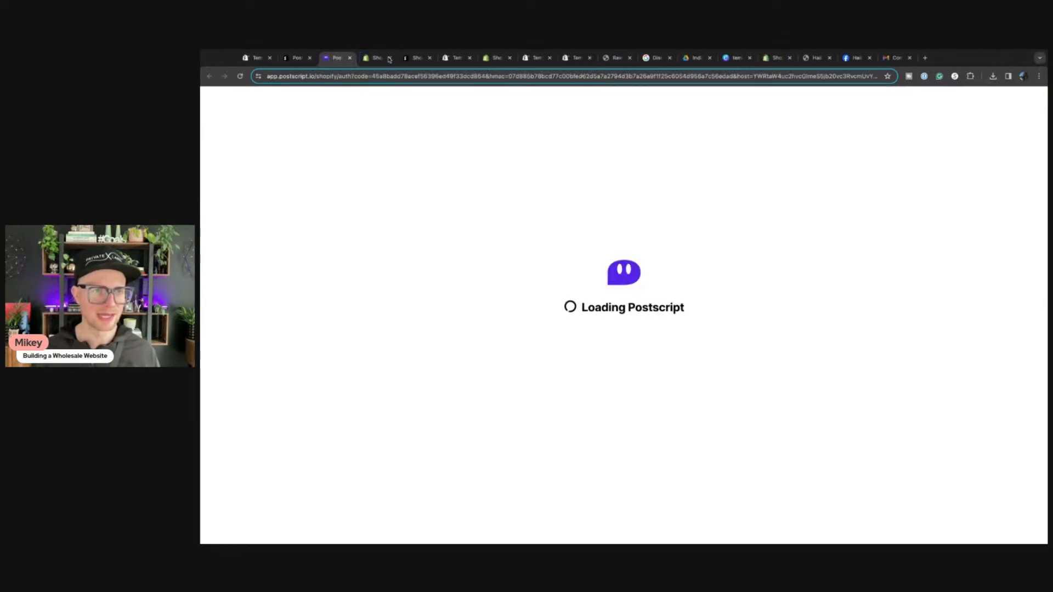
click(391, 57)
click(390, 57)
click(390, 57)
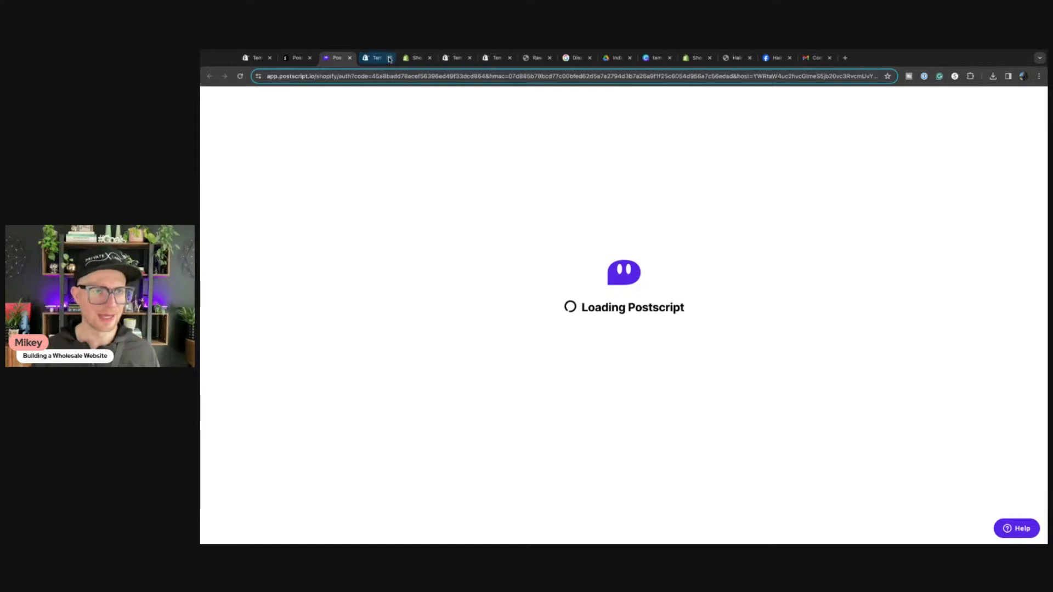
click(391, 58)
click(390, 58)
click(390, 57)
click(379, 57)
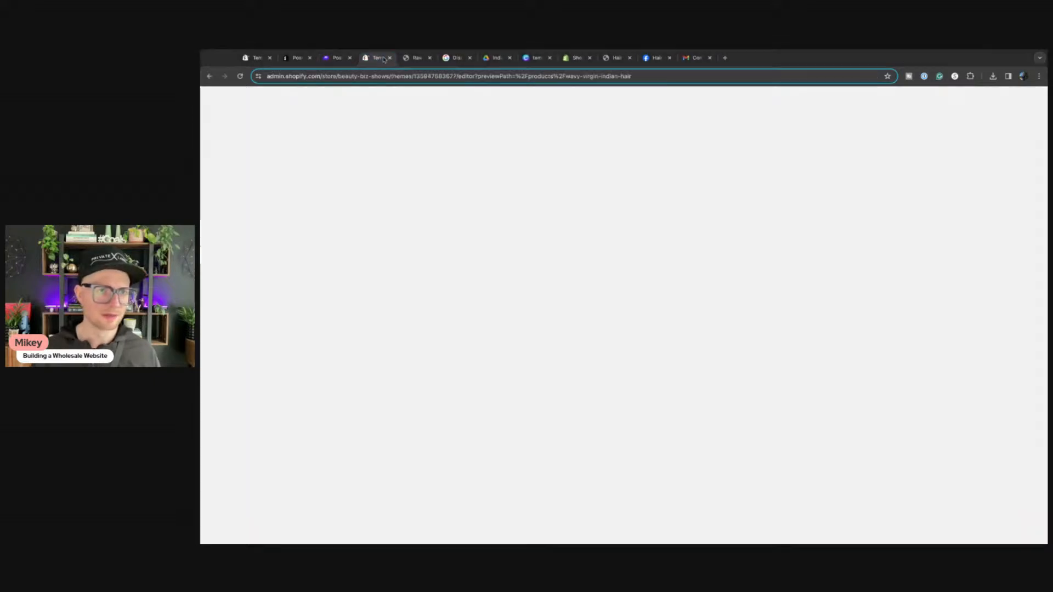
key(ctrl+w)
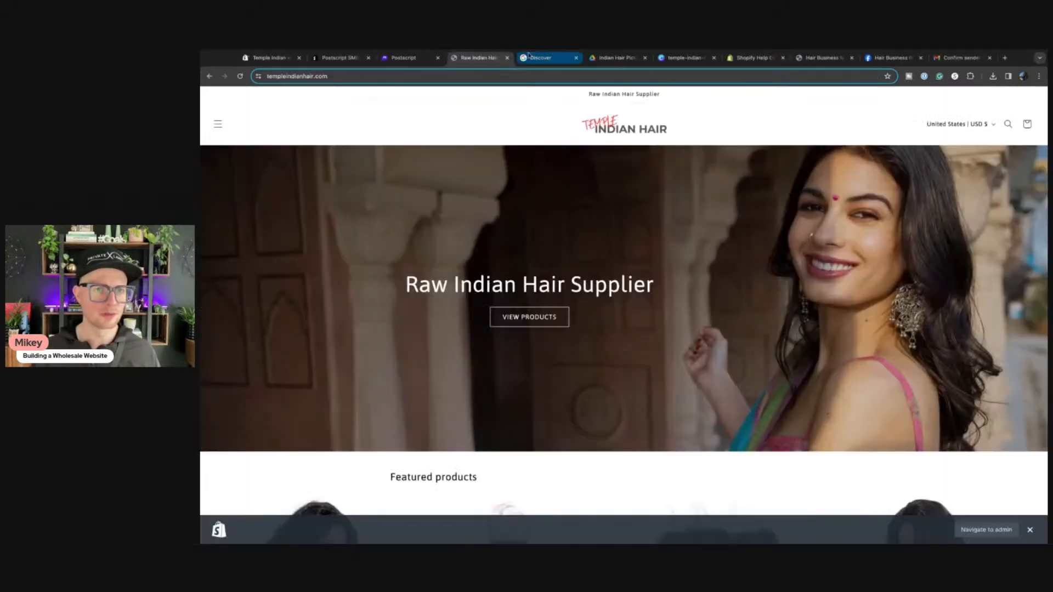
click(413, 58)
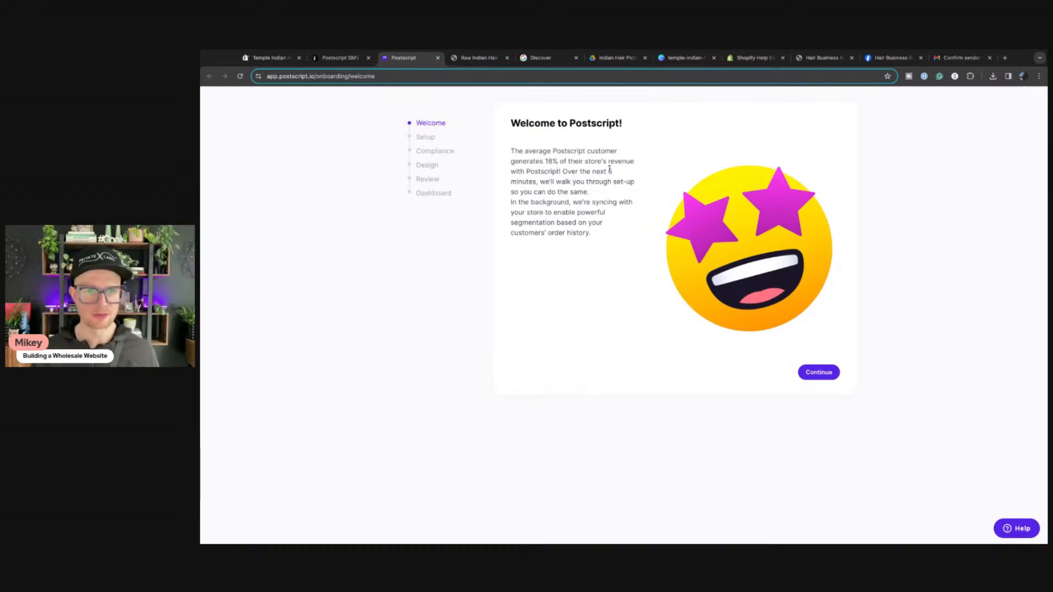
Step: Begin Postscript account setup, entering the owner's first name, last name, phone number and store e-mail
click(809, 373)
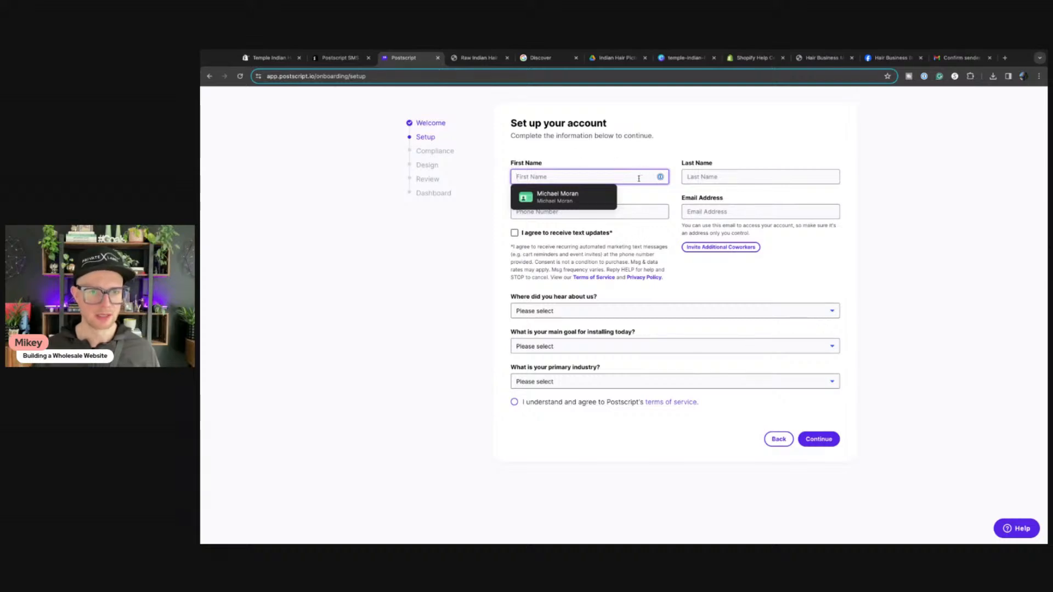
text(Mcihae)
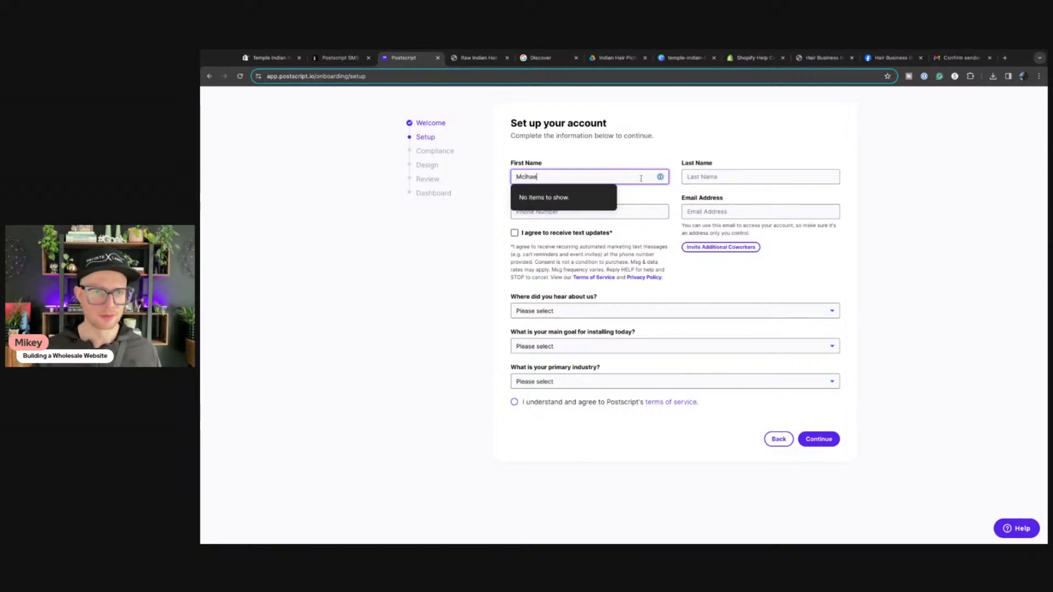
key(BackSpace)
key(BackSpace)
key(BackSpace)
key(BackSpace)
key(BackSpace)
key(Tab)
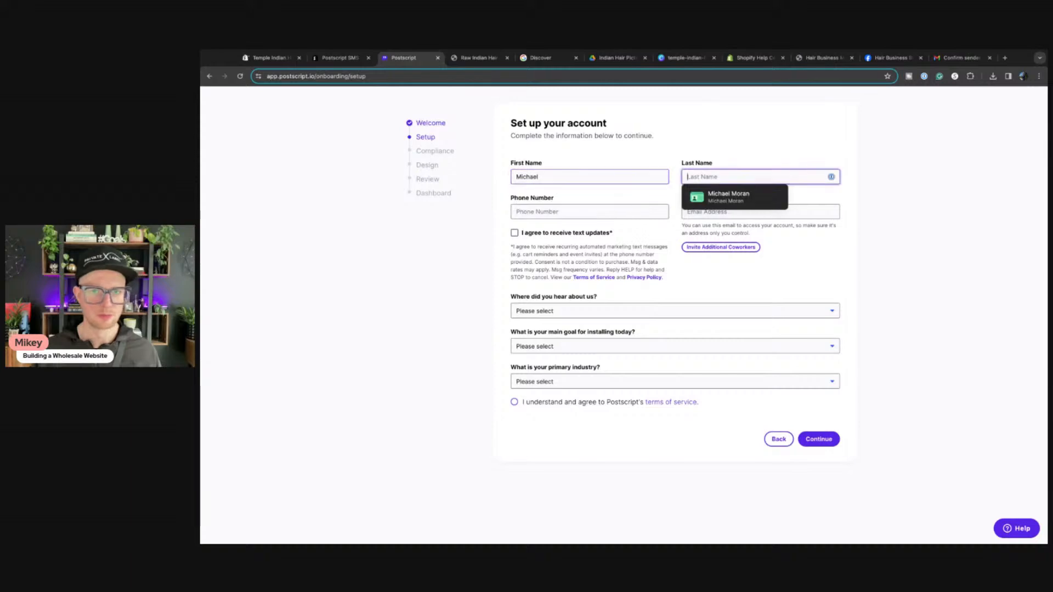
key(Tab)
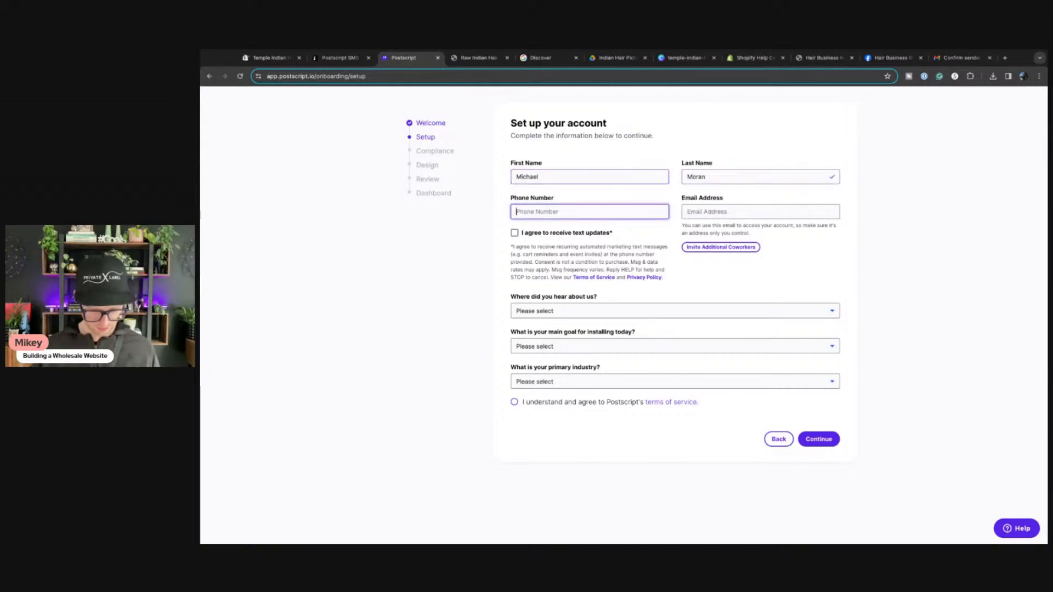
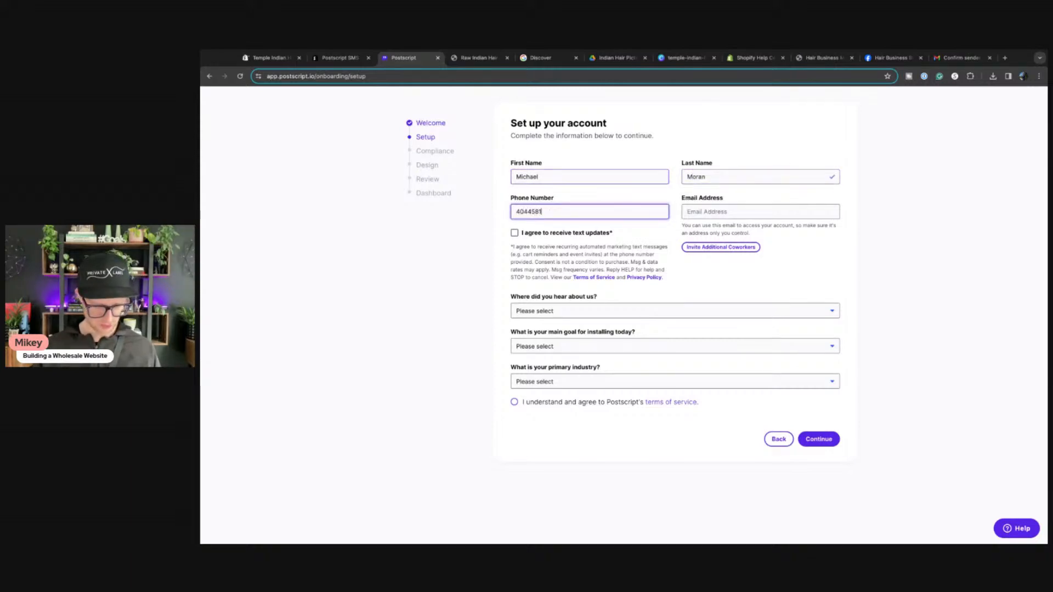
key(Tab)
key(Tab)
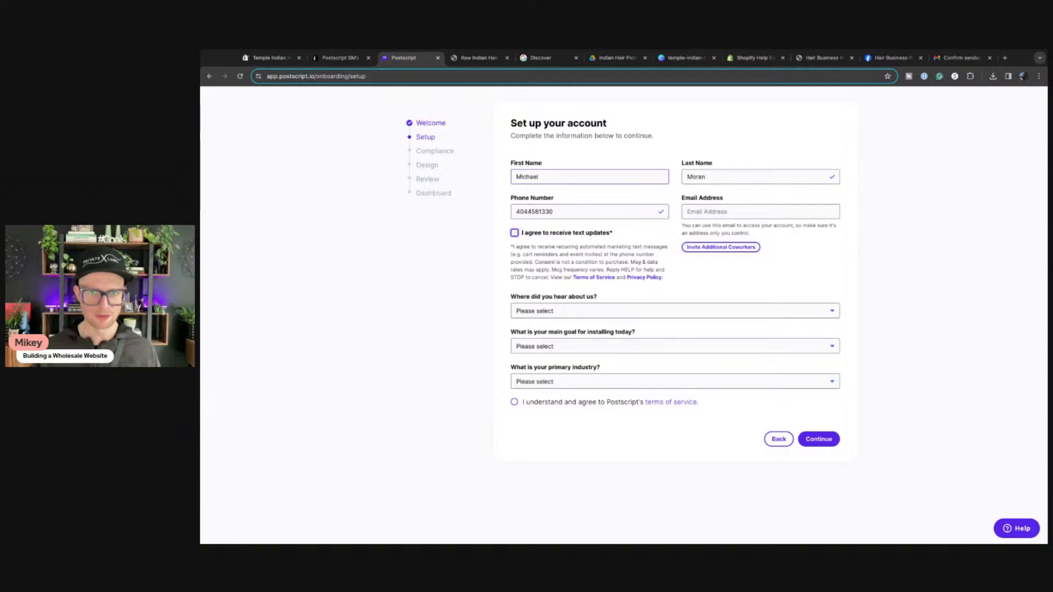
click(742, 210)
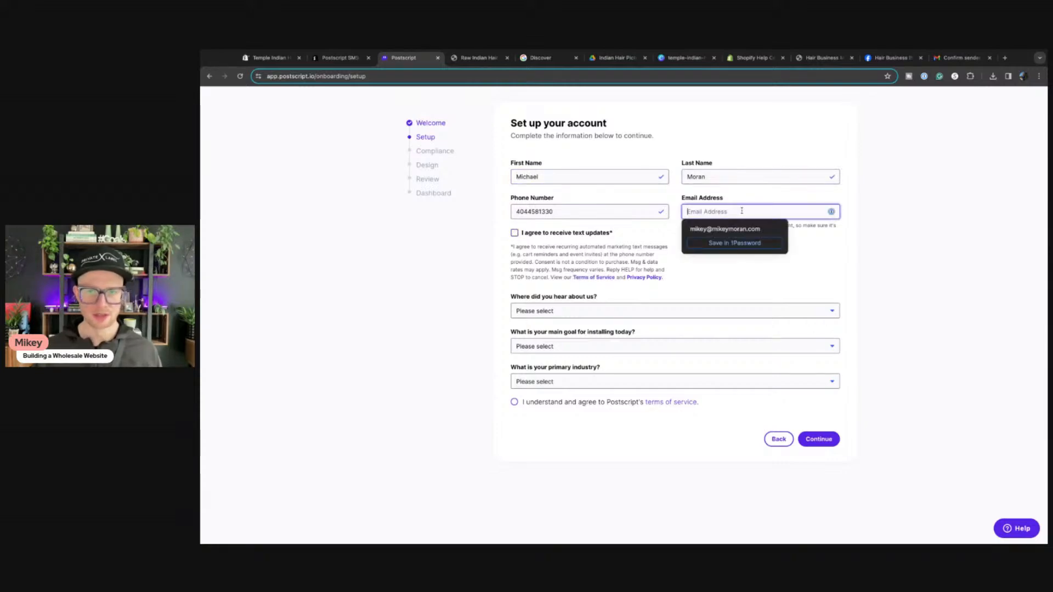
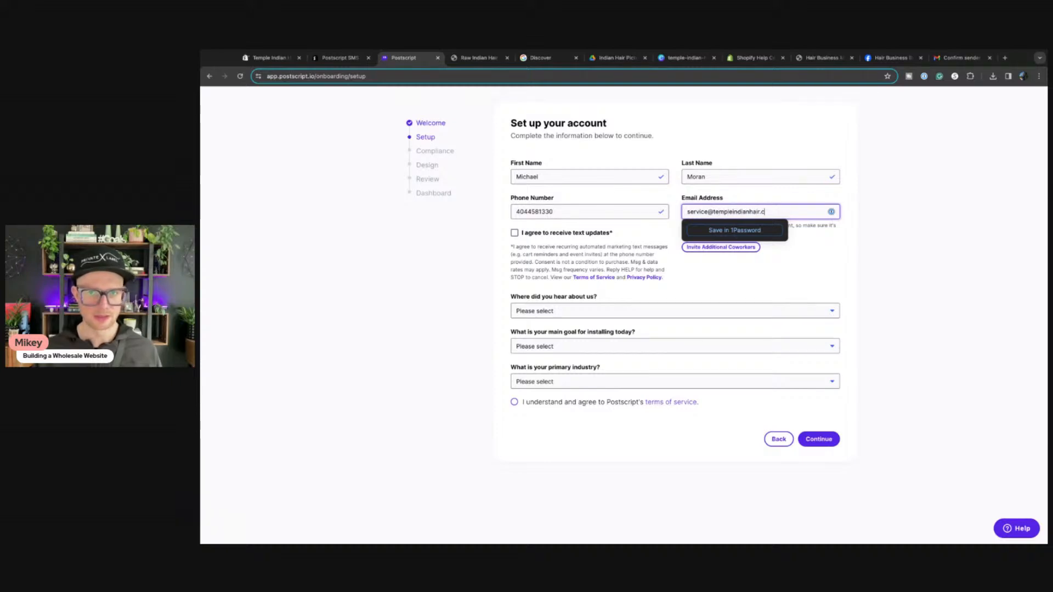
click(1003, 254)
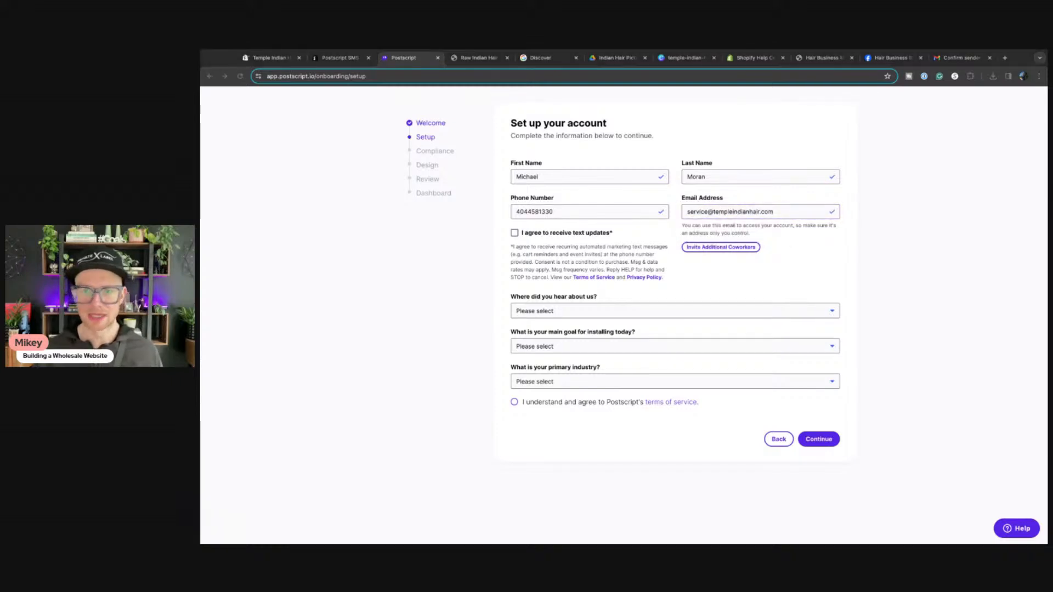
click(412, 302)
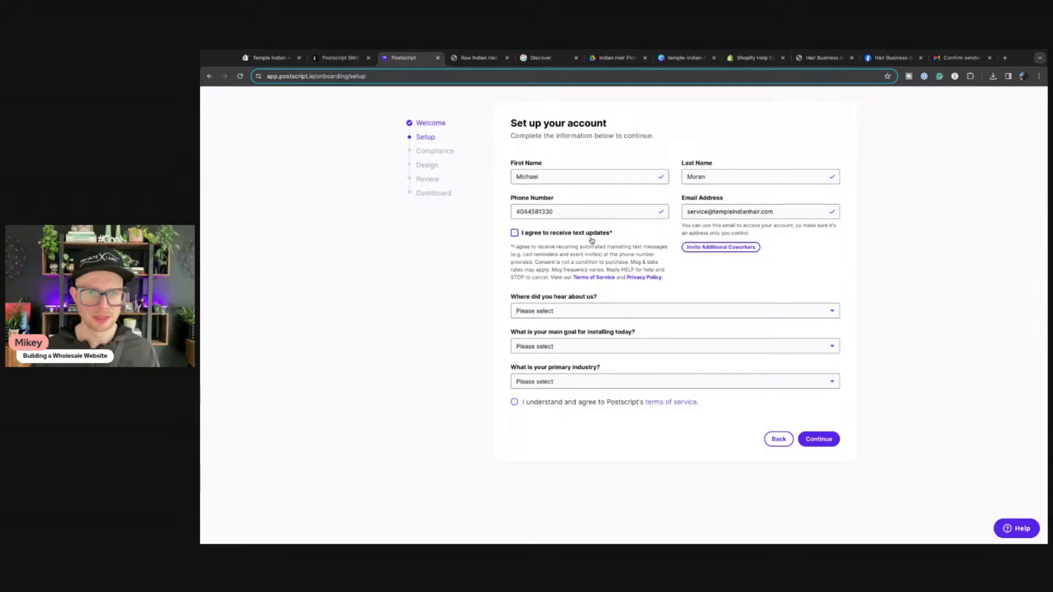
Step: Answer 'Searched the Shopify app store', 'Looking for advanced SMS features', 'Beauty & Cosmetics', and accept the terms
click(553, 318)
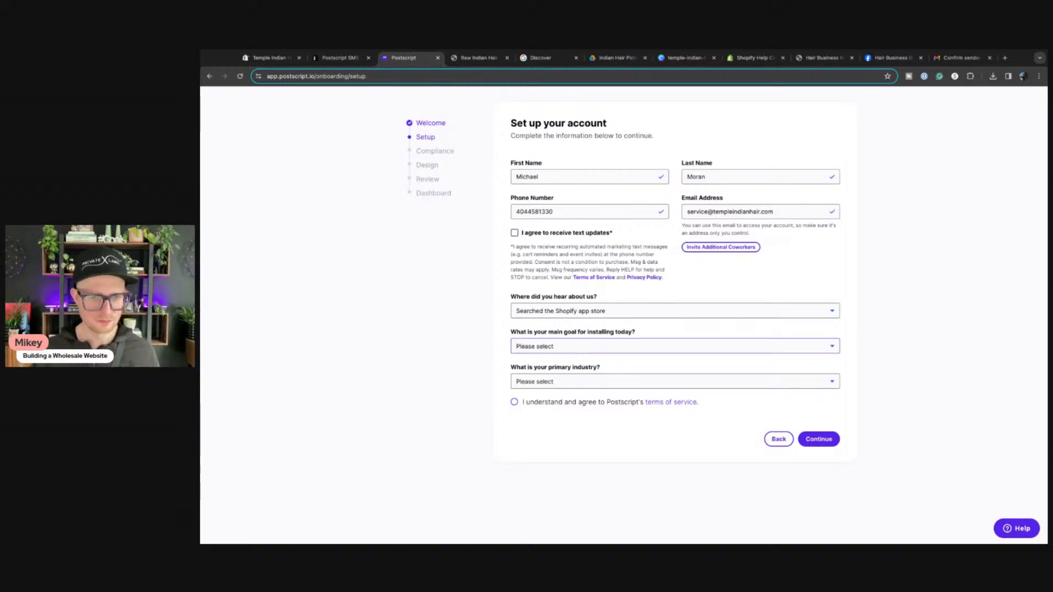
click(566, 360)
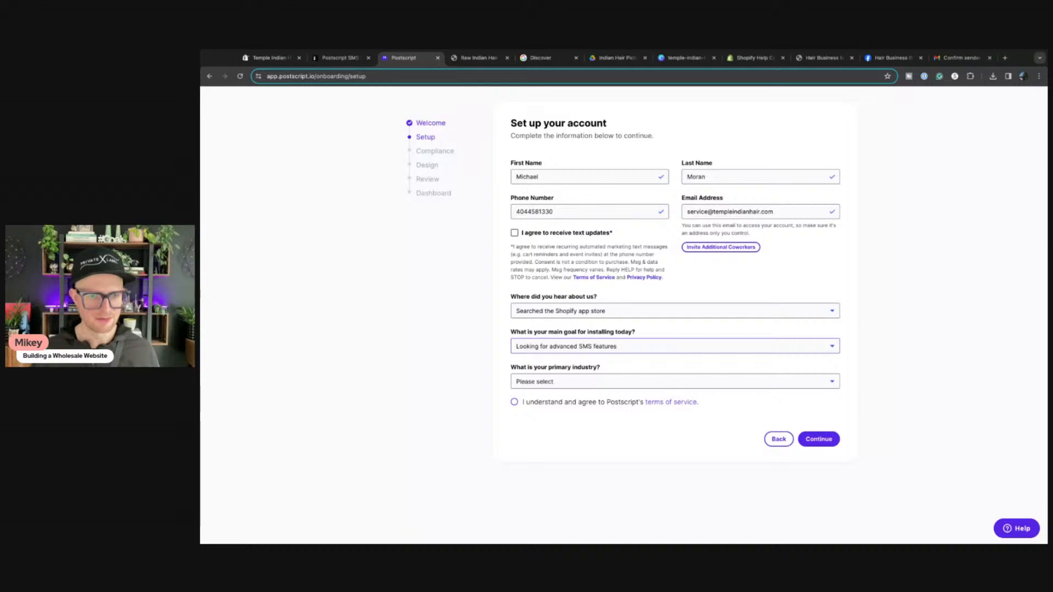
click(568, 382)
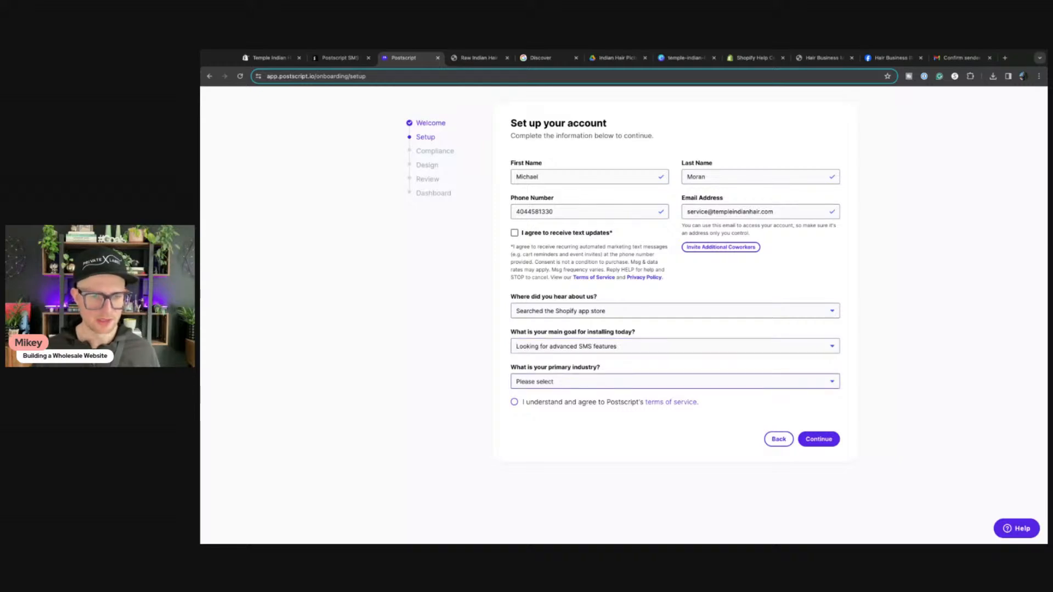
click(521, 408)
click(516, 404)
Step: Submit account setup, acknowledge TCPA compliance, copy the Terms of Service wording, and open Shopify's policy settings
click(823, 439)
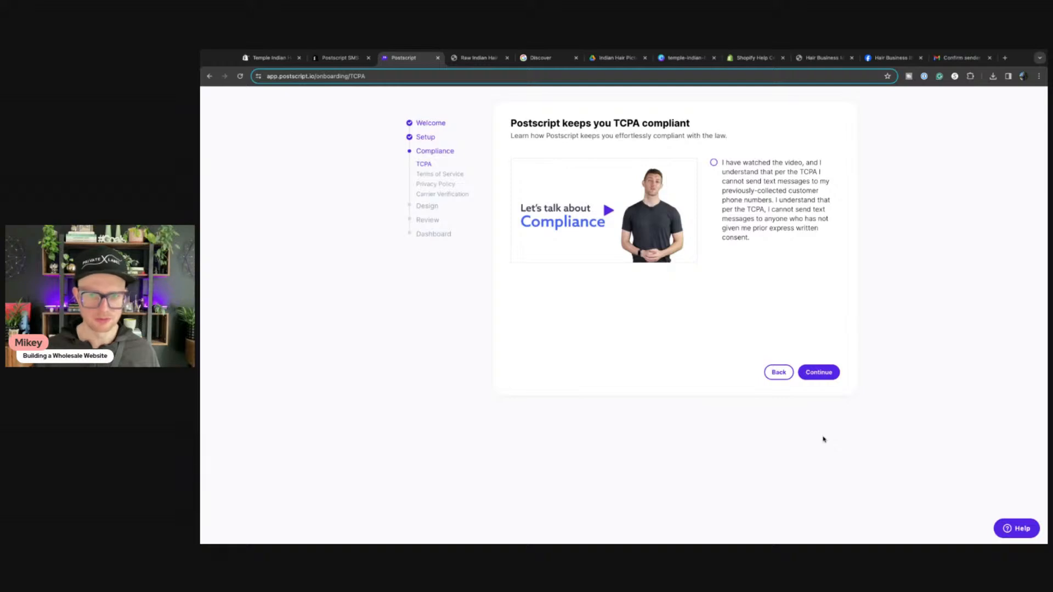
click(714, 162)
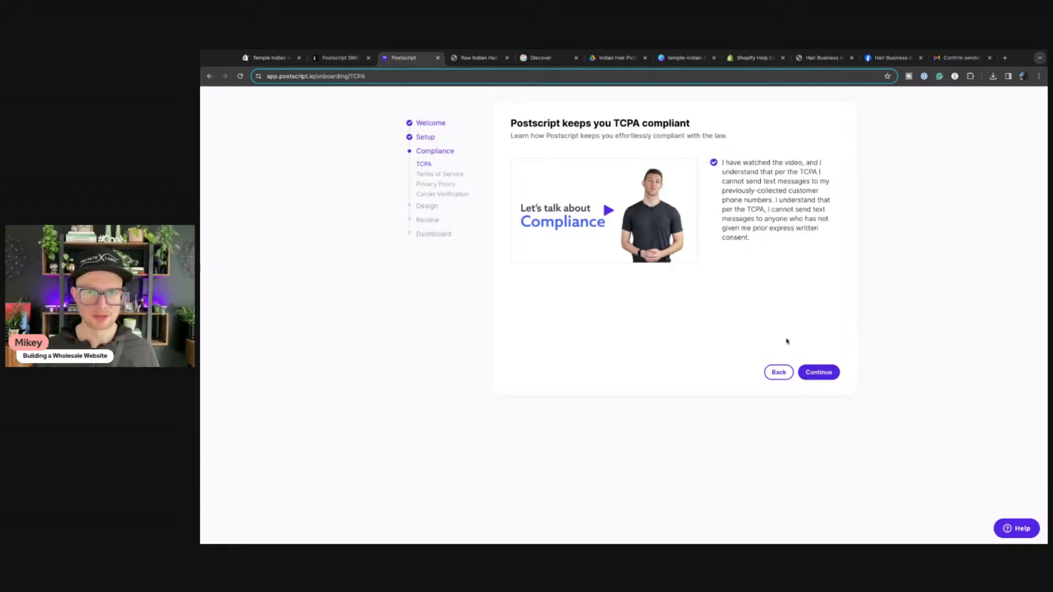
click(821, 379)
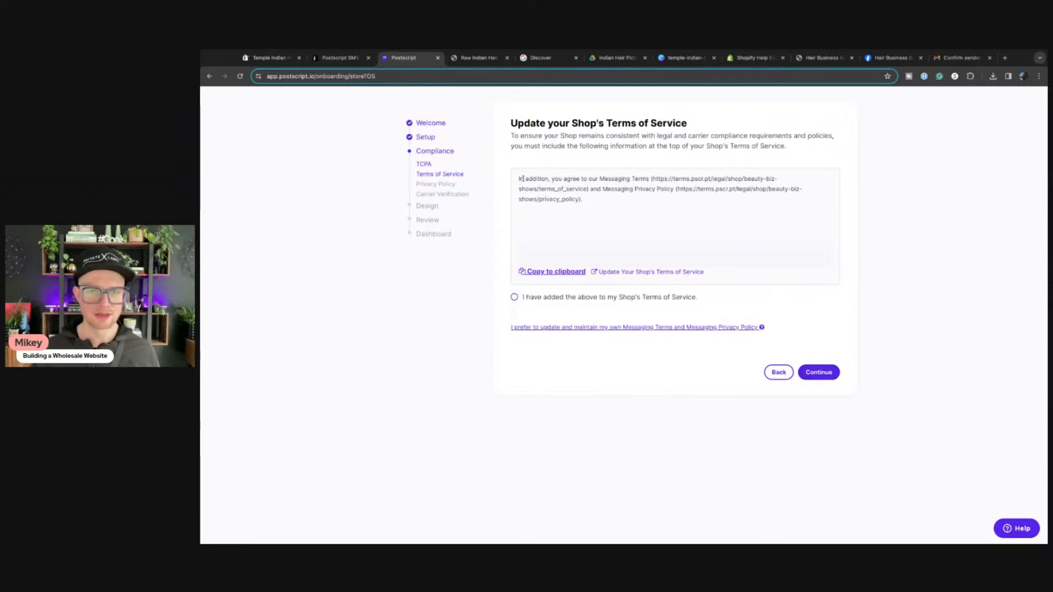
click(540, 274)
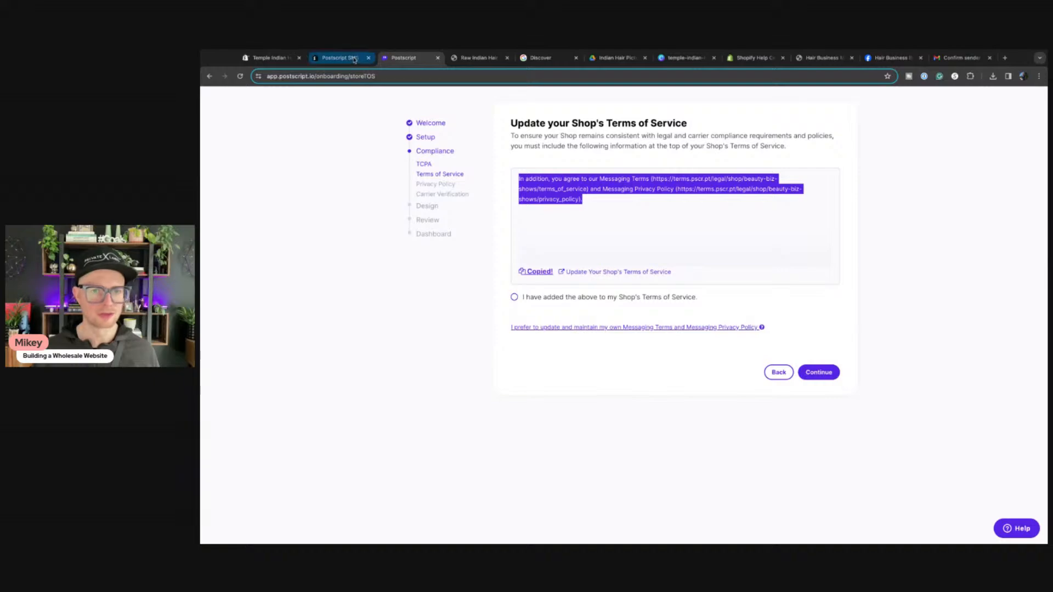
click(625, 273)
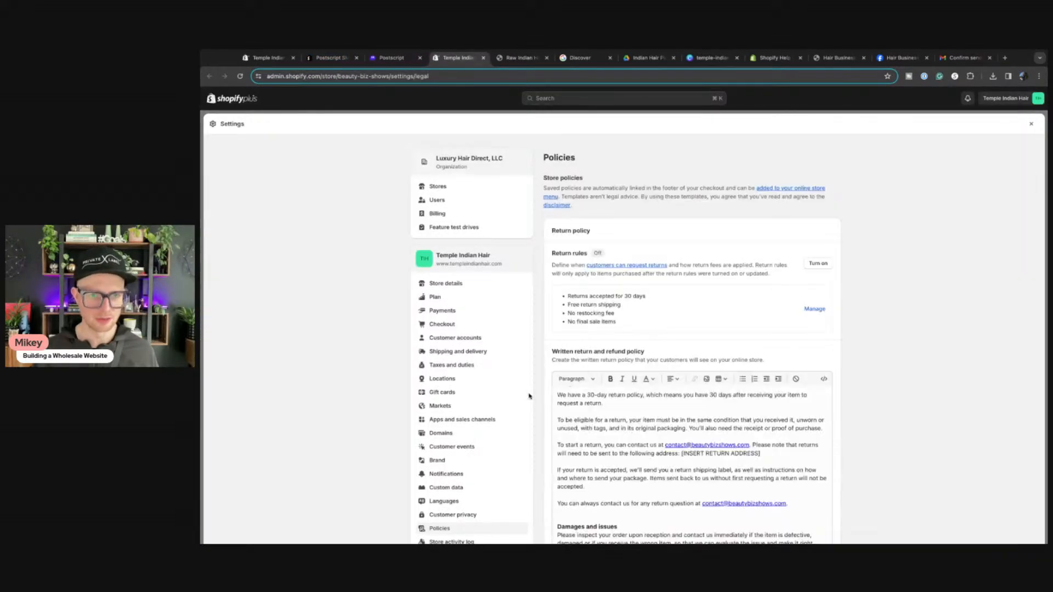
Step: Paste the copied messaging-terms paragraph into the Terms of service right after Section 19
scroll(530, 395, down, 2)
scroll(530, 395, down, 15)
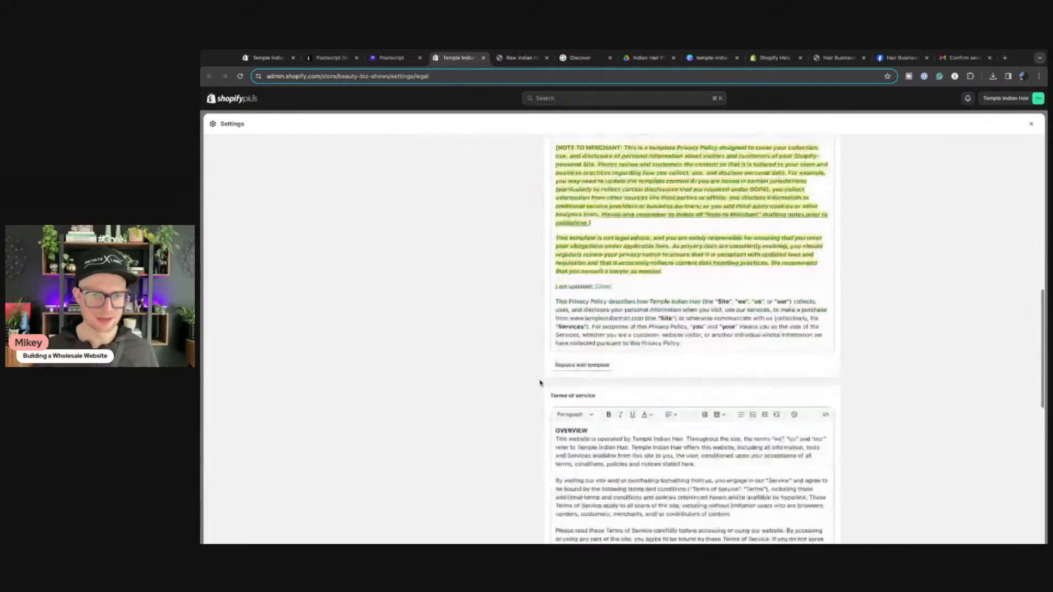
scroll(606, 202, down, 20)
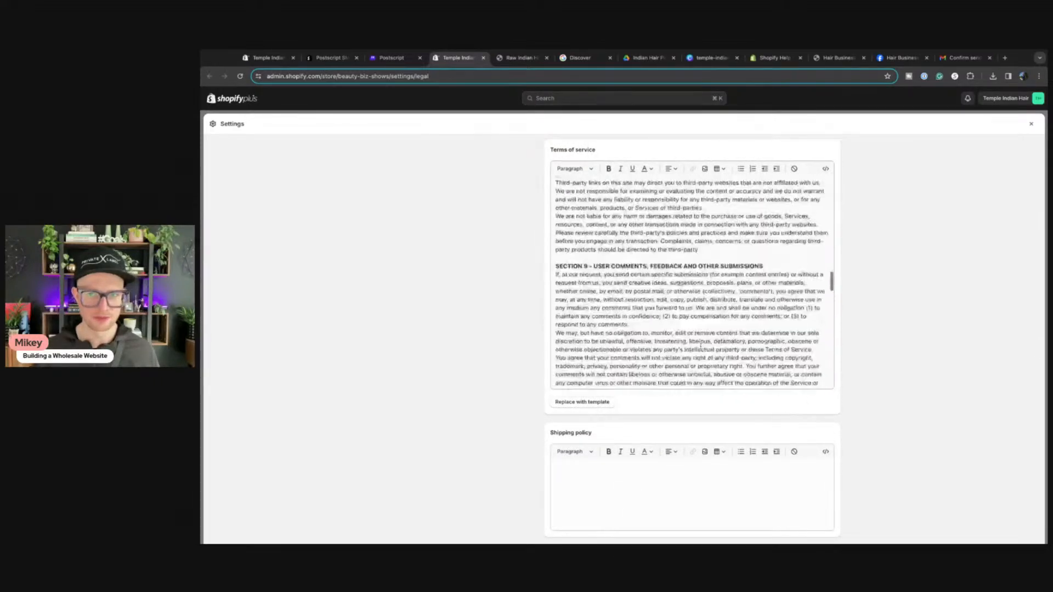
scroll(701, 345, down, 2)
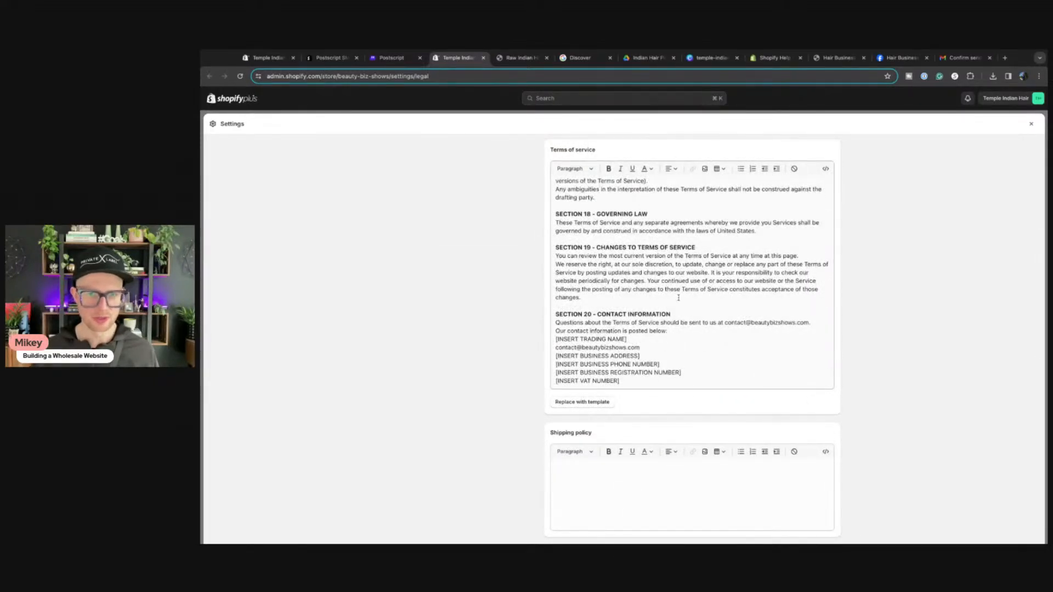
click(606, 300)
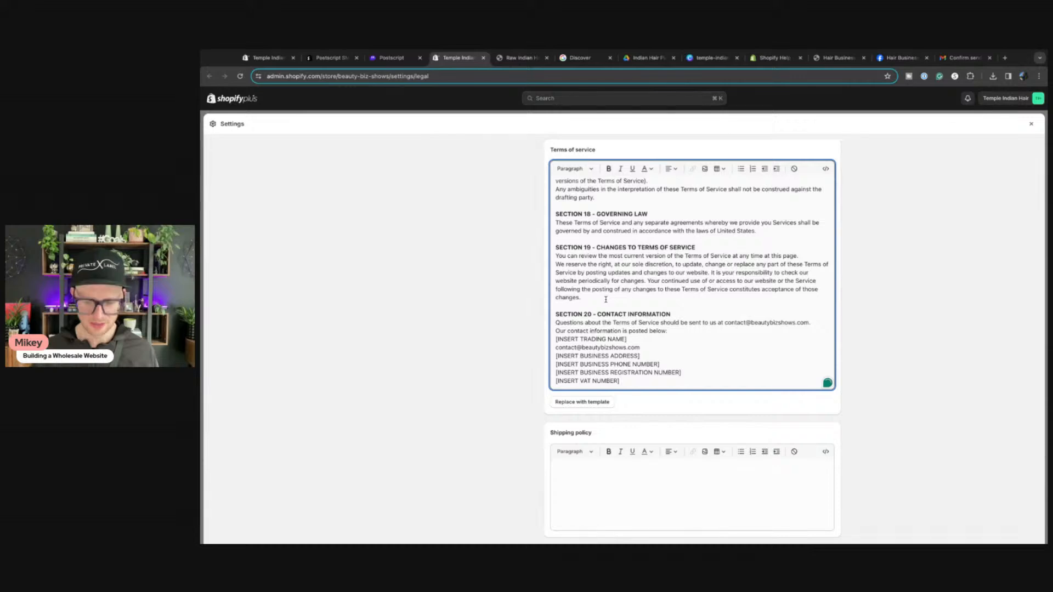
click(606, 300)
key(Return)
key(super+v)
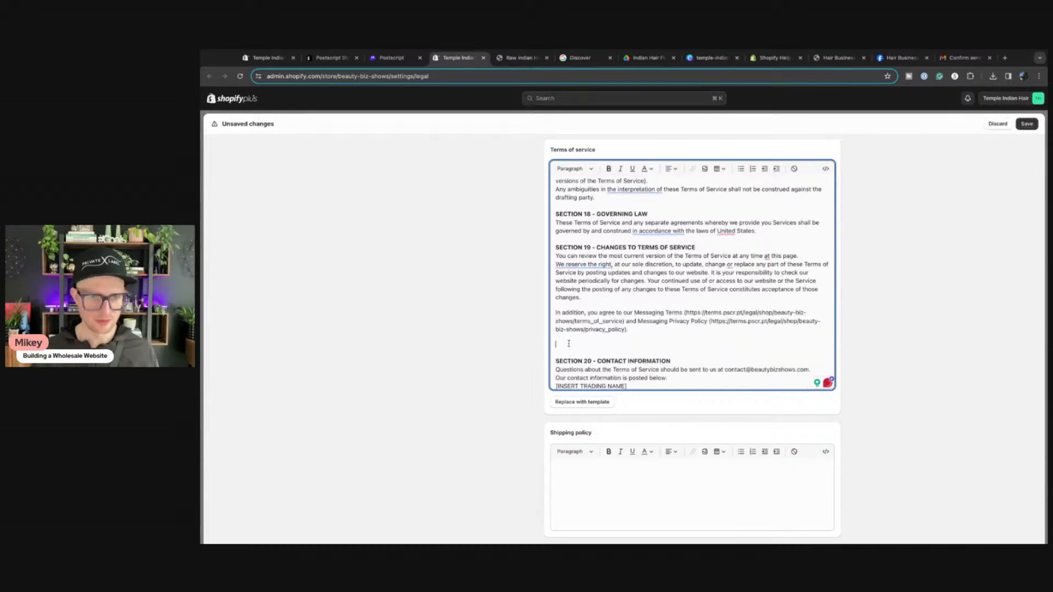
key(BackSpace)
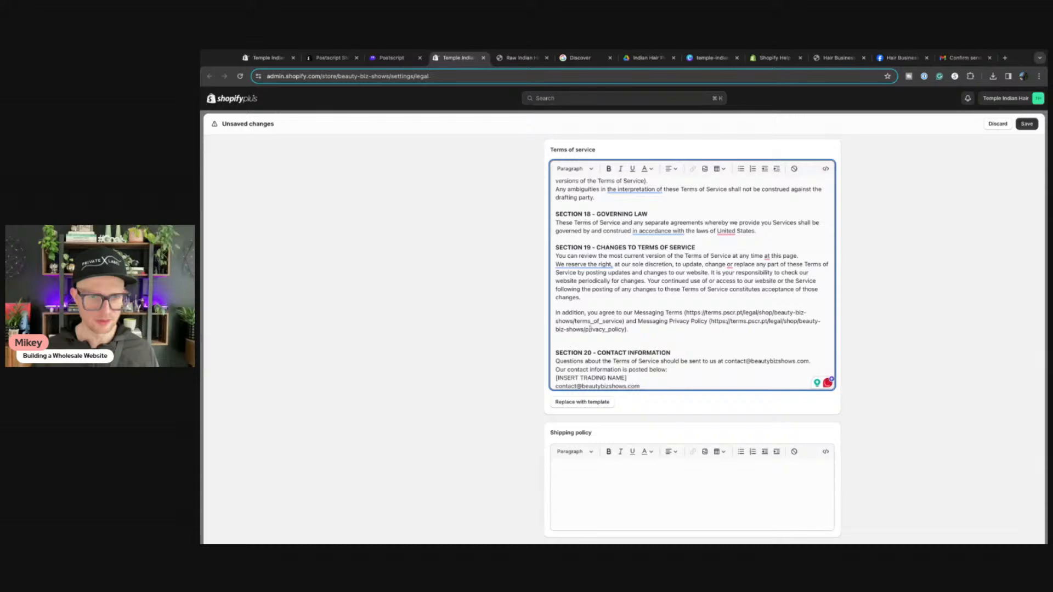
Step: Add a bold 'SECTION 20 - SMS/TEXT MESSAGING TERMS' heading above the pasted paragraph
click(591, 299)
key(Return)
text(SEC)
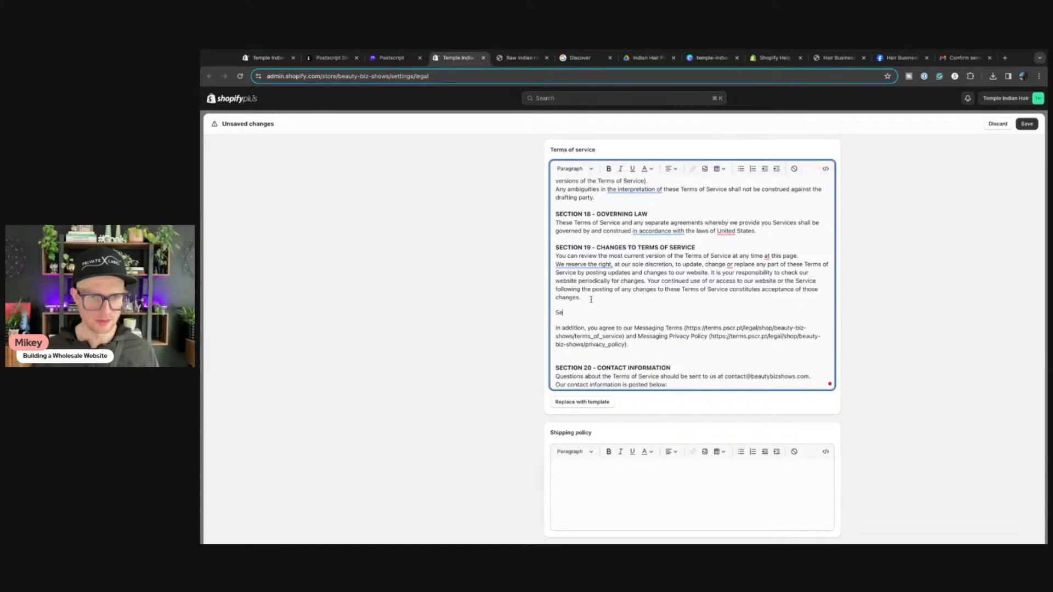
text(TION)
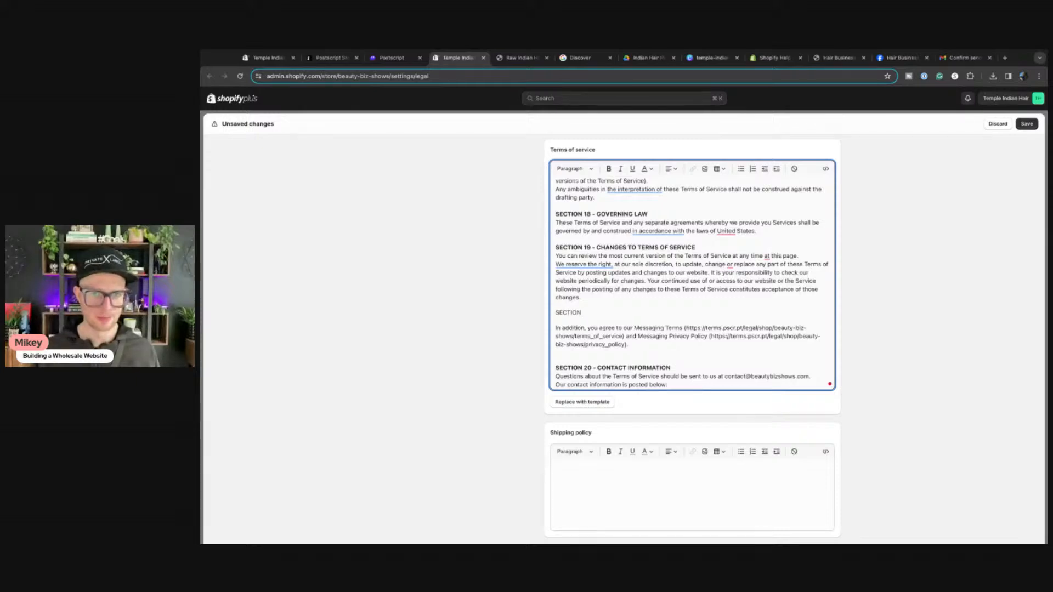
text( 20)
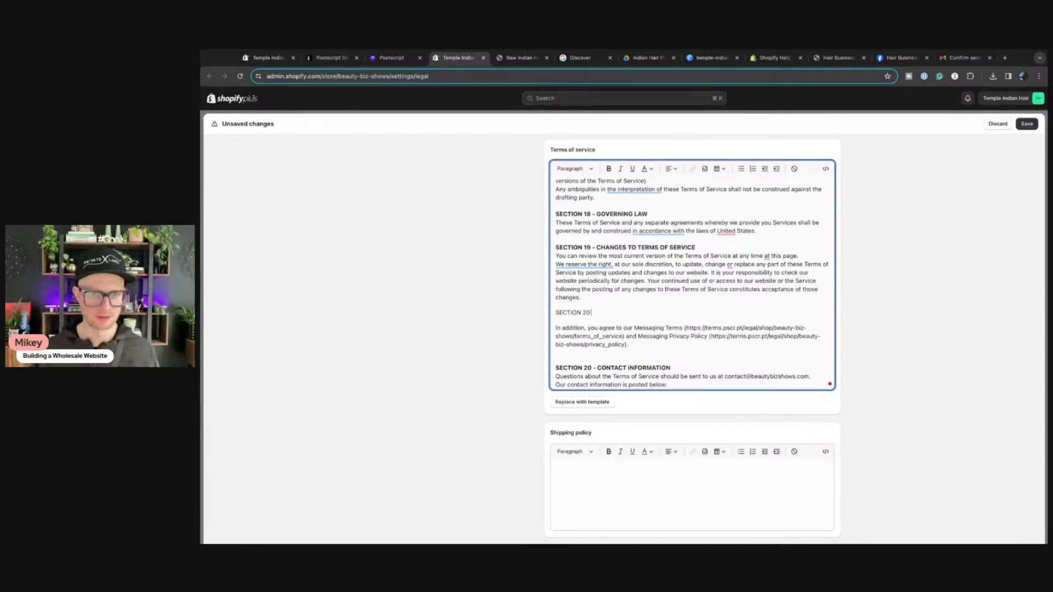
text( - SMS)
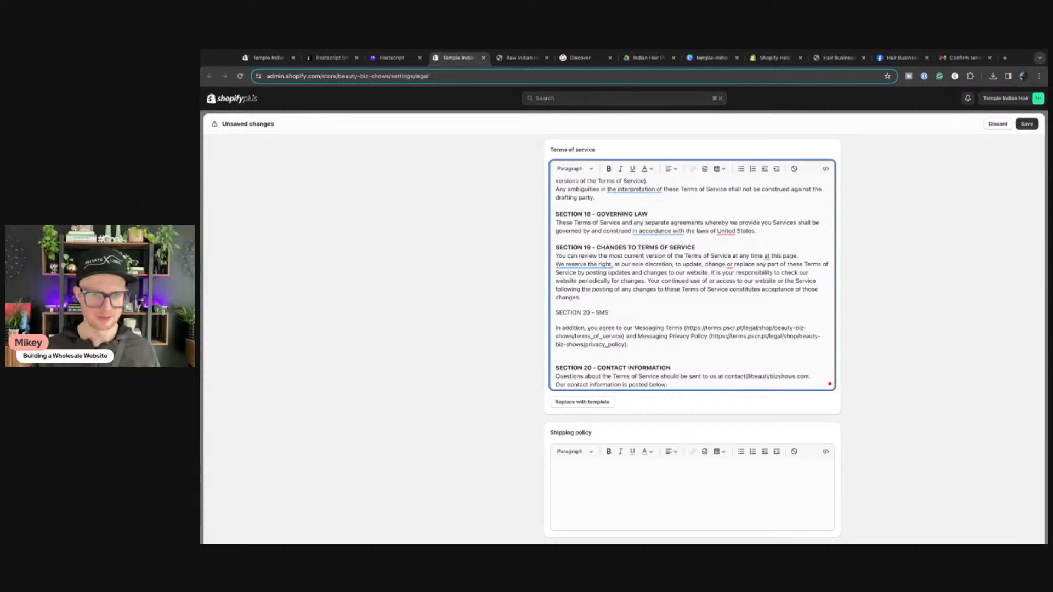
text(/TEXT)
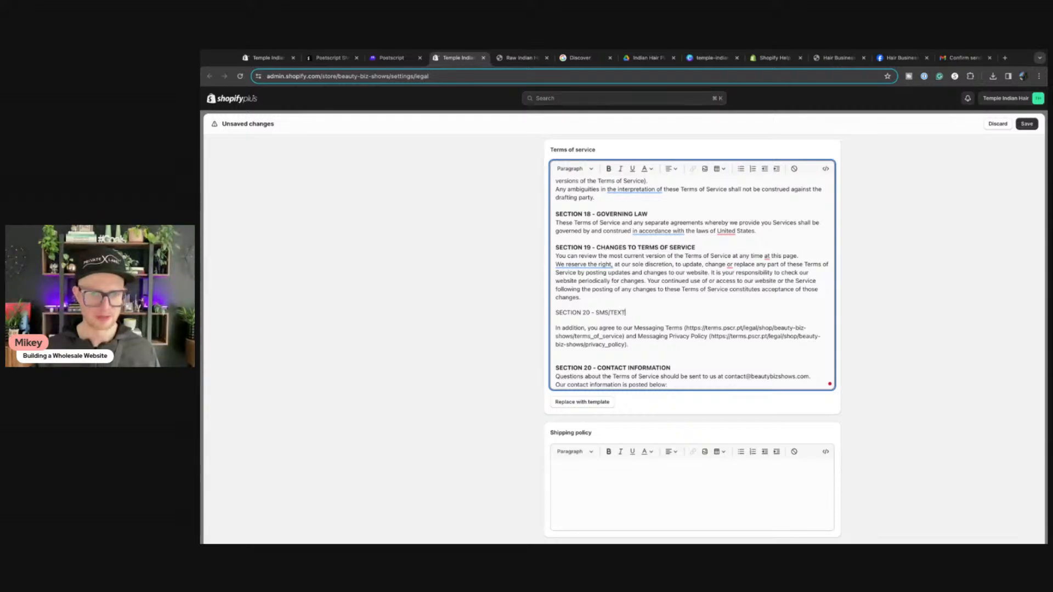
text( MESSAGING TERMS)
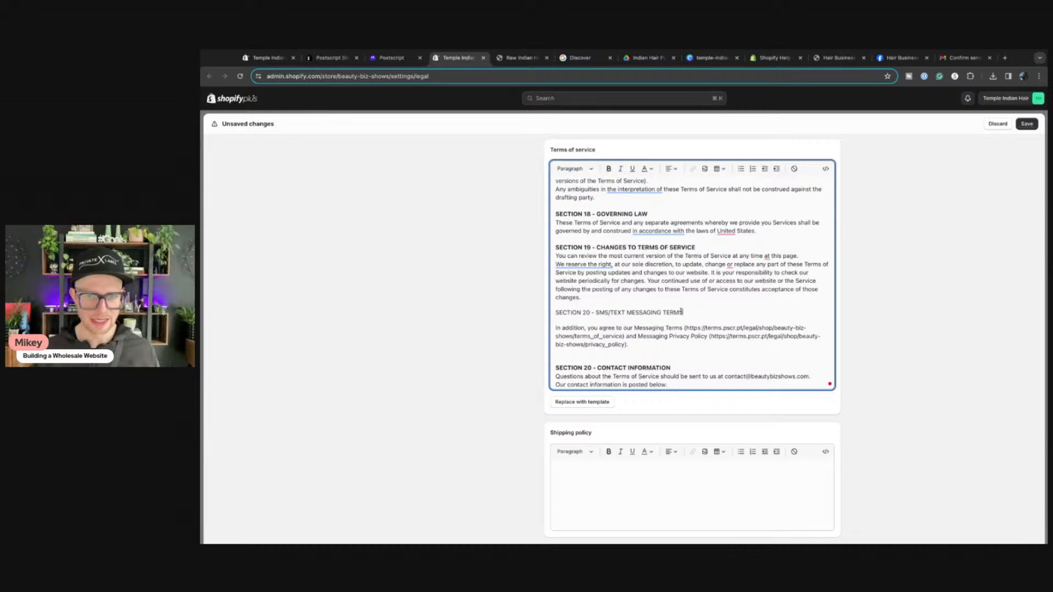
drag(683, 311, 554, 313)
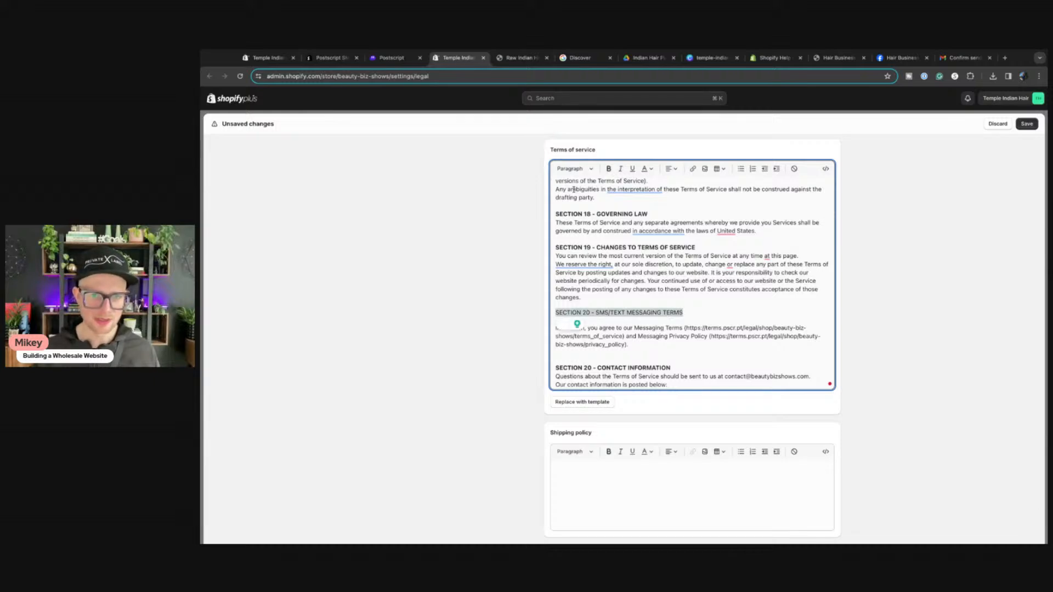
click(609, 169)
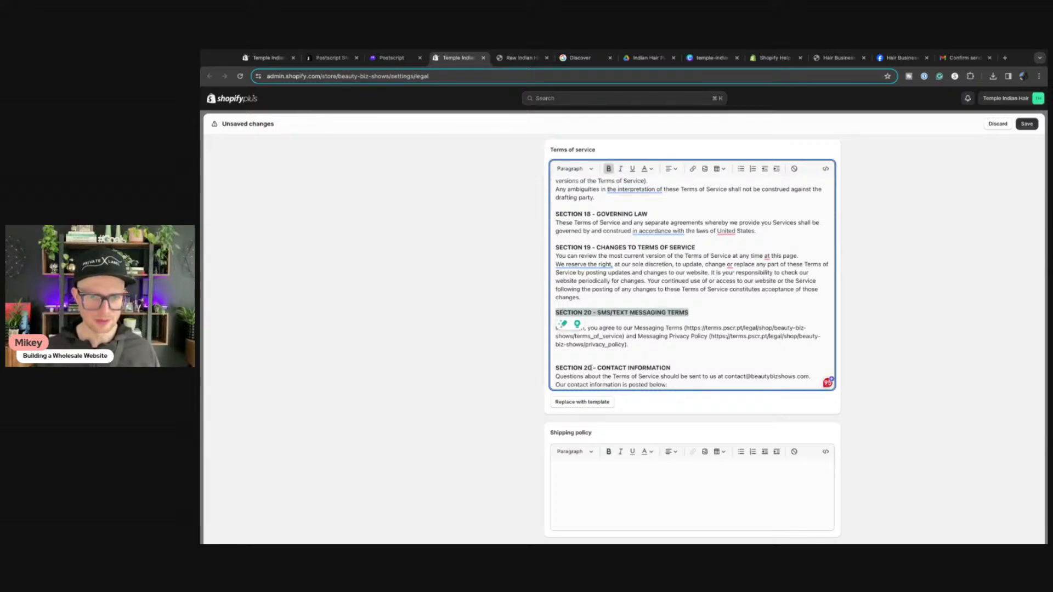
Step: Renumber the contact information section to 21 and save the store policies
click(589, 368)
key(BackSpace)
text(1)
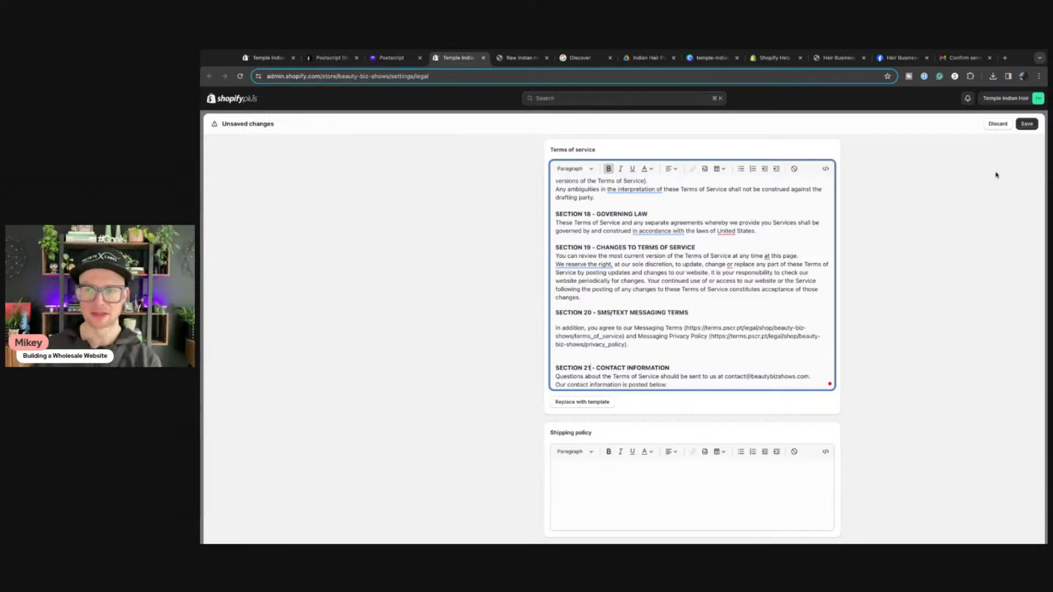
key(super+s)
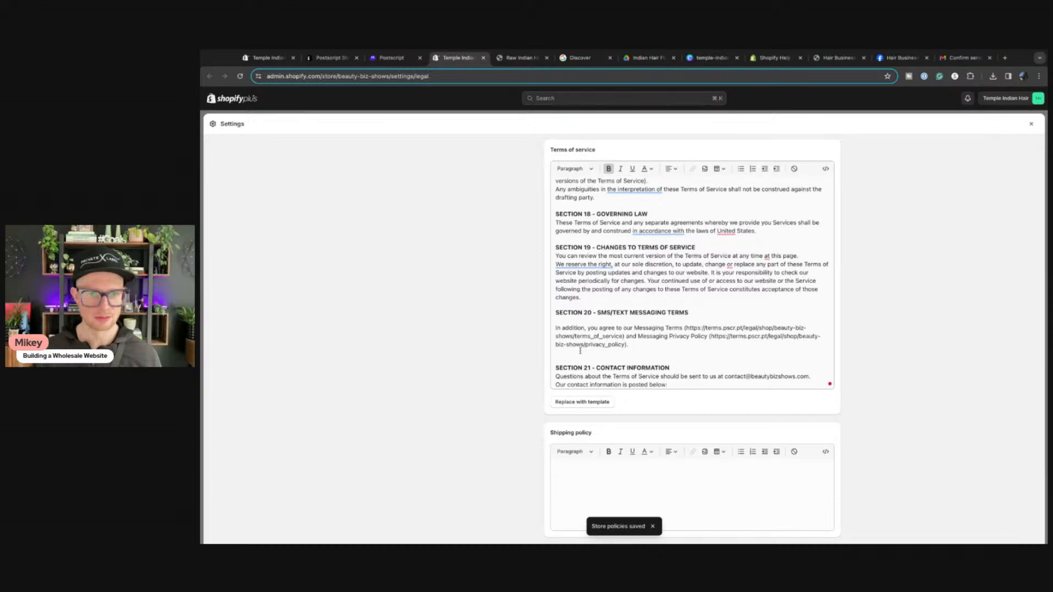
Step: Confirm the Terms of Service text was added, then copy Postscript's required Privacy Policy wording back to Shopify
click(377, 60)
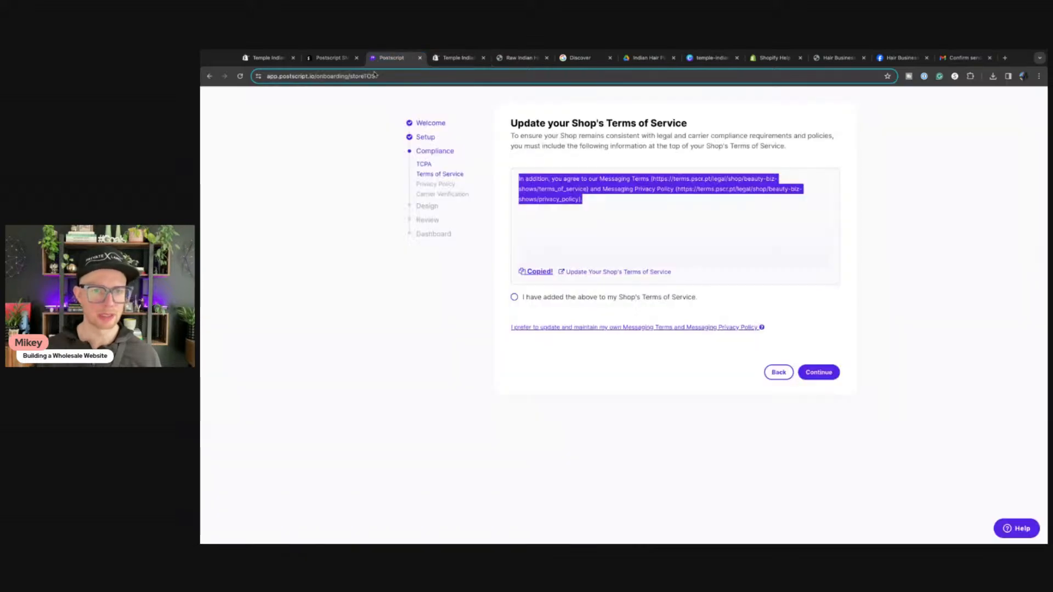
click(514, 297)
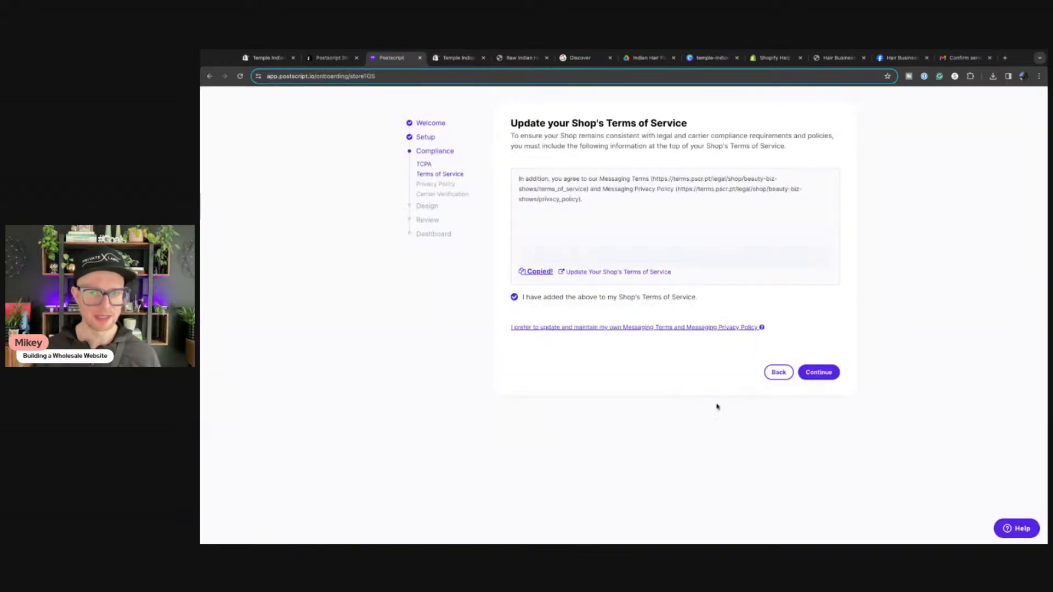
click(819, 373)
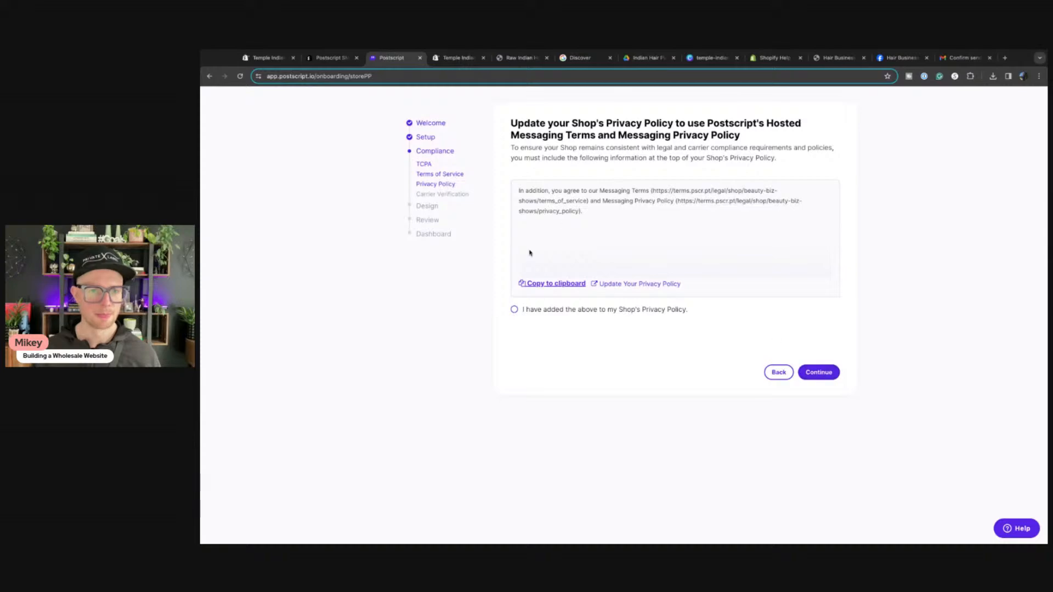
click(566, 284)
key(ctrl+c)
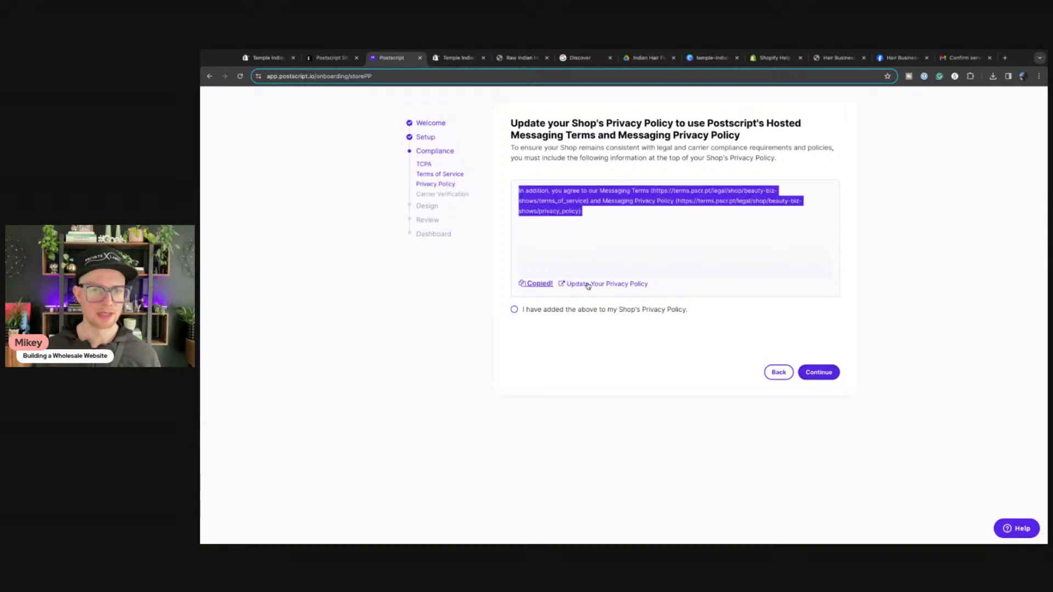
click(439, 57)
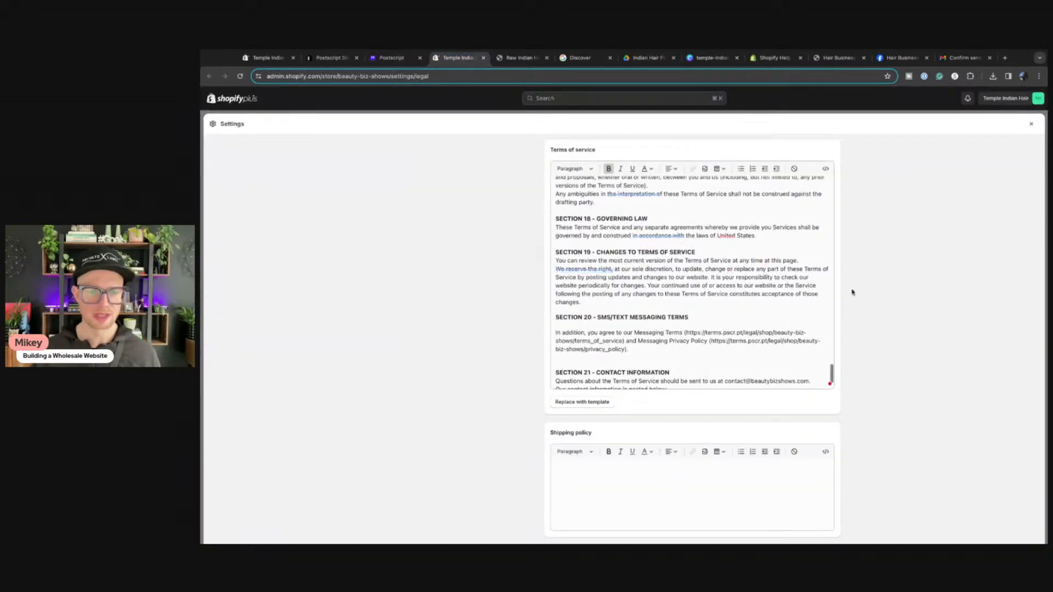
Step: Paste the copied messaging terms into the privacy policy after the International Users paragraph
scroll(852, 292, up, 10)
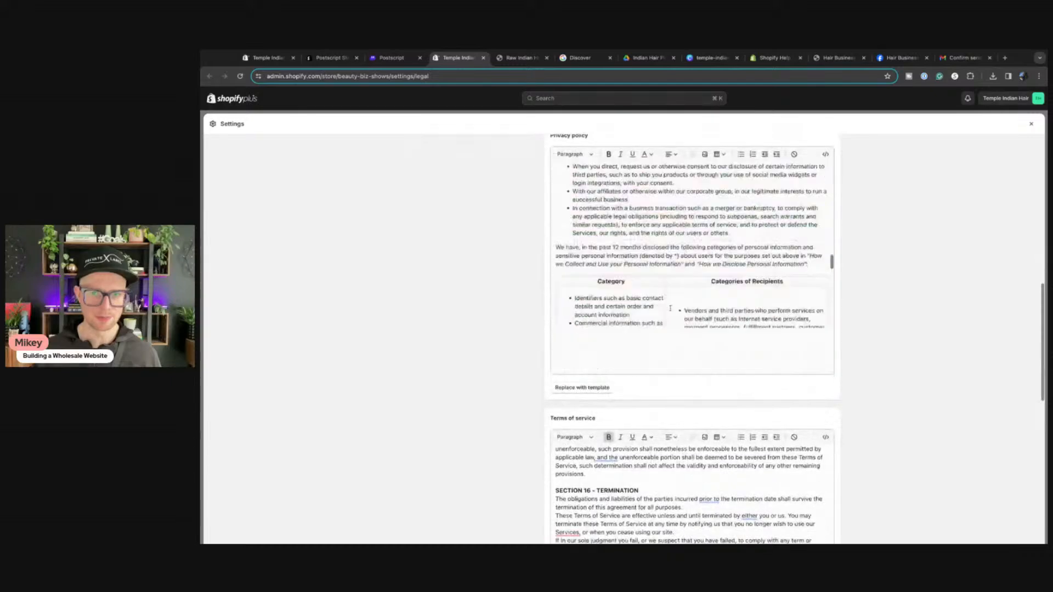
scroll(671, 309, down, 10)
scroll(945, 311, up, 8)
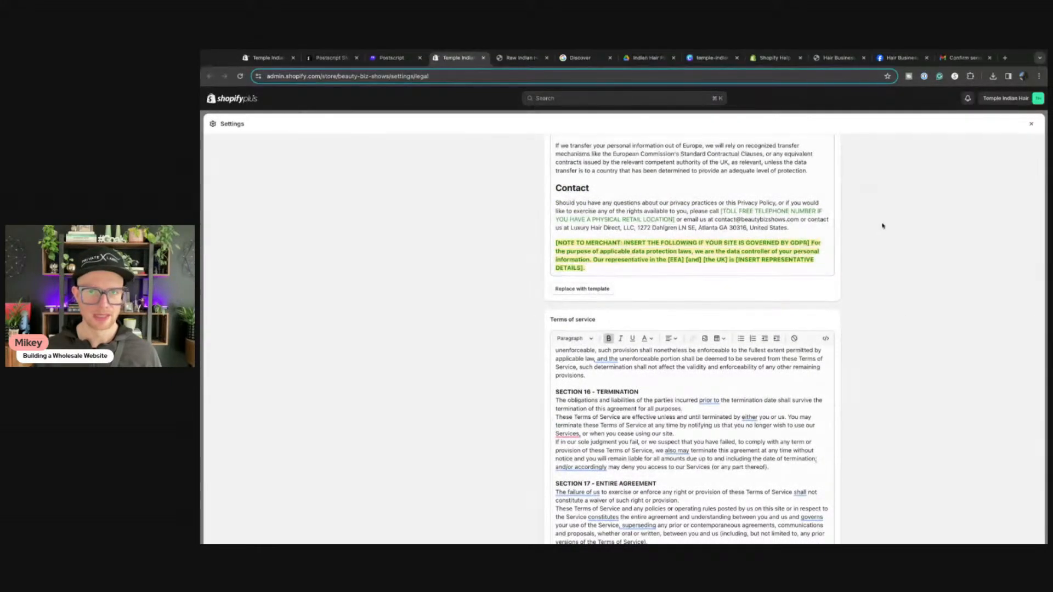
scroll(878, 236, up, 2)
click(813, 260)
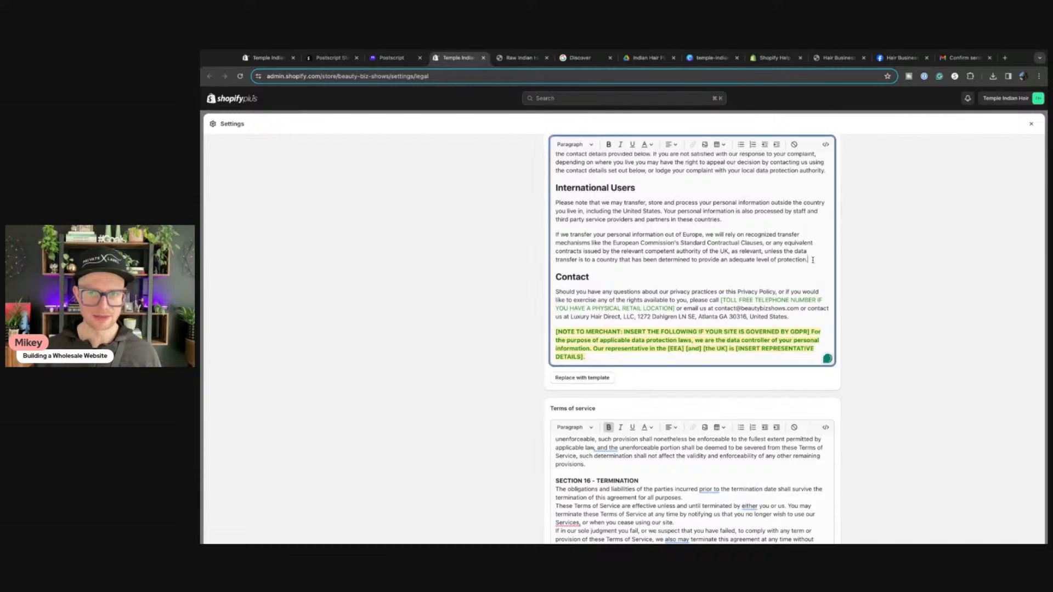
key(Return)
key(ctrl+v)
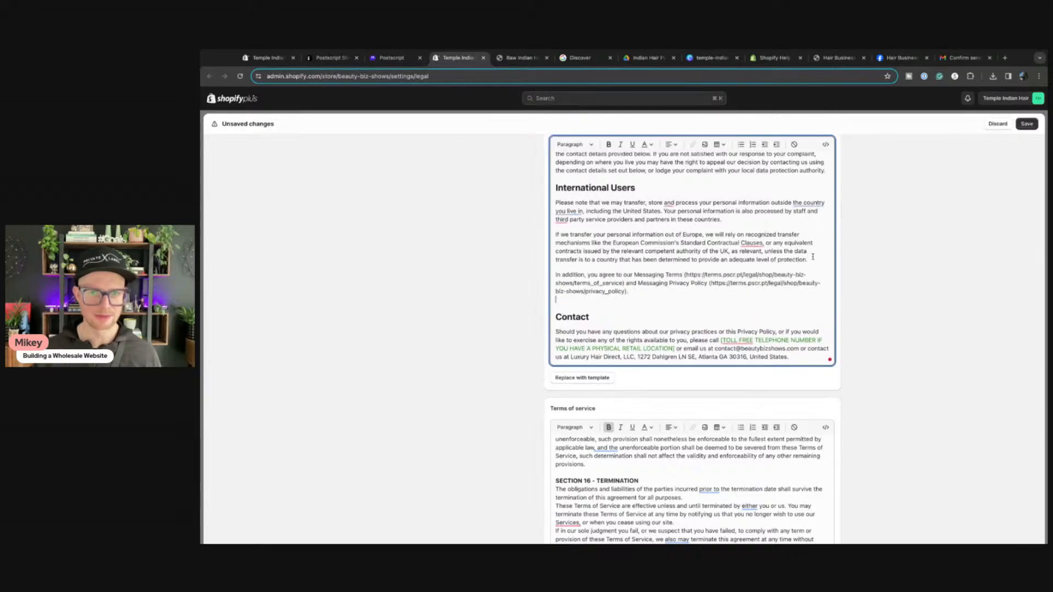
Step: Add an 'SMS Policy' heading above the pasted paragraph, bolded and styled as Heading 3
click(813, 257)
key(Return)
key(Return)
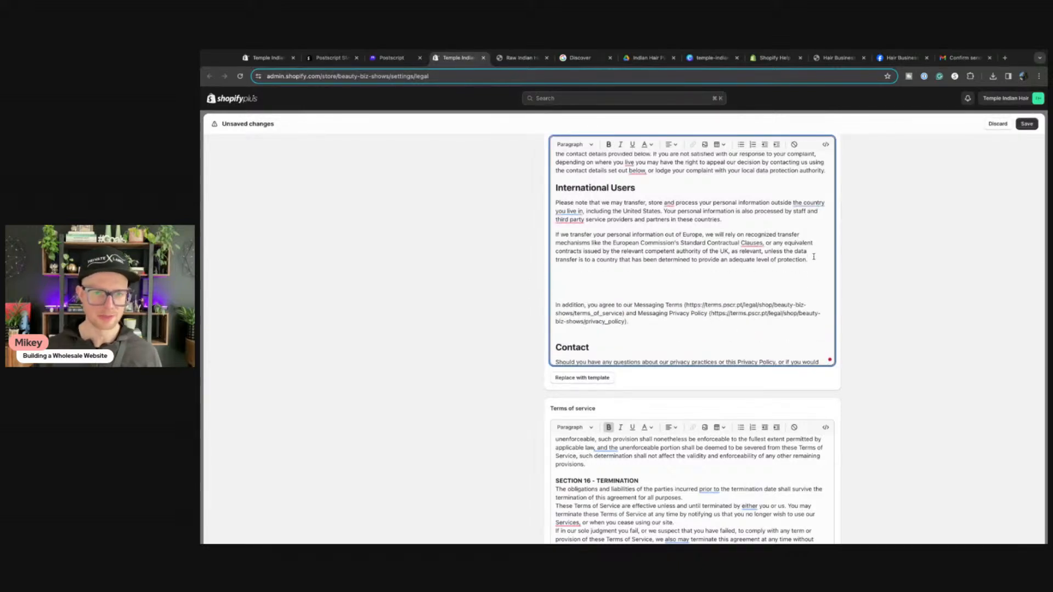
key(BackSpace)
text(SMS PO)
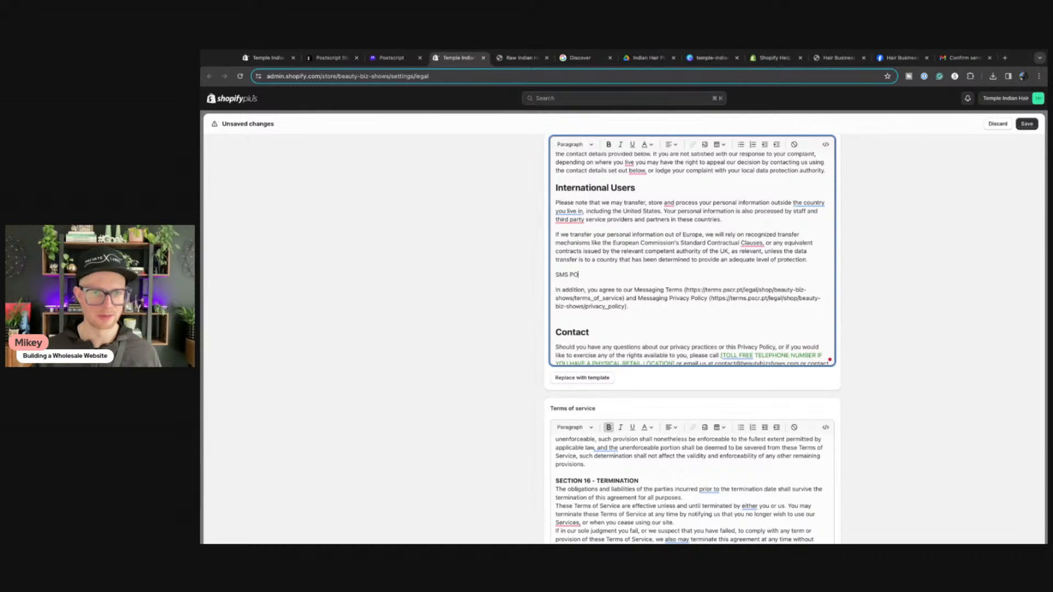
key(BackSpace)
text(olicy)
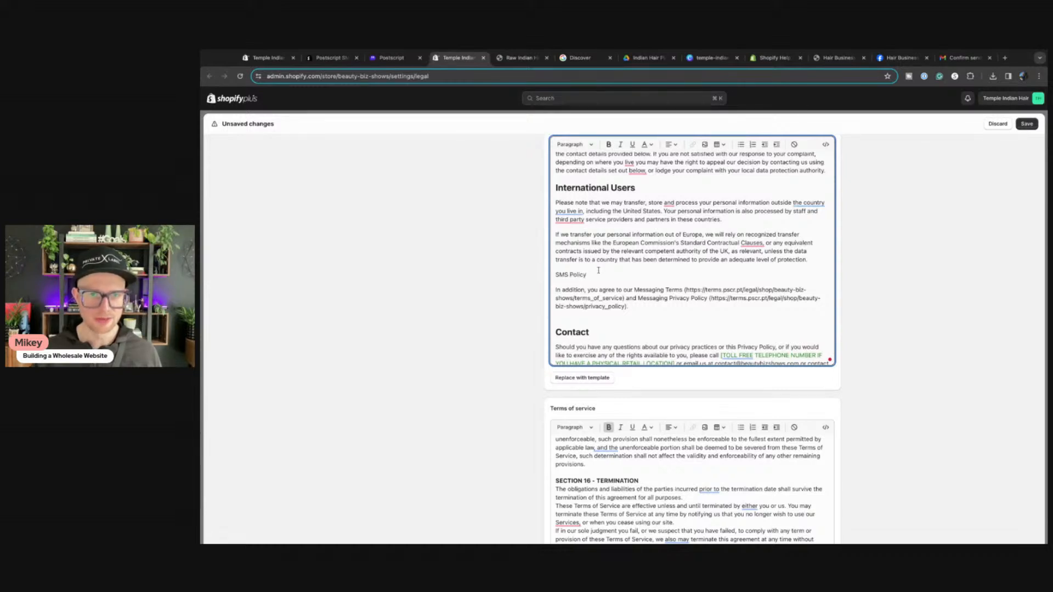
drag(589, 274, 556, 274)
click(608, 145)
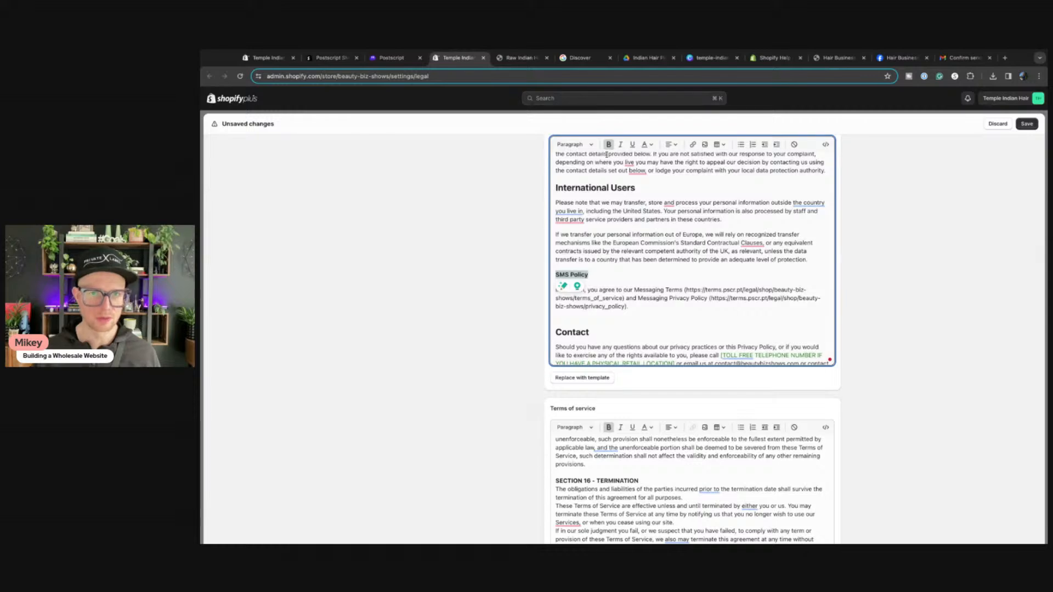
click(575, 144)
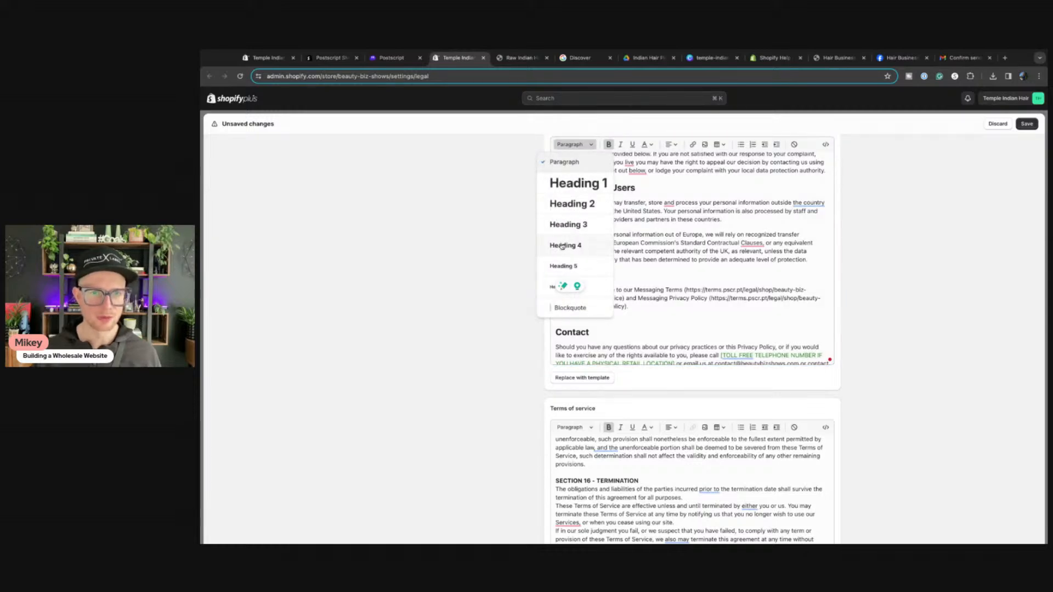
click(567, 225)
key(Left)
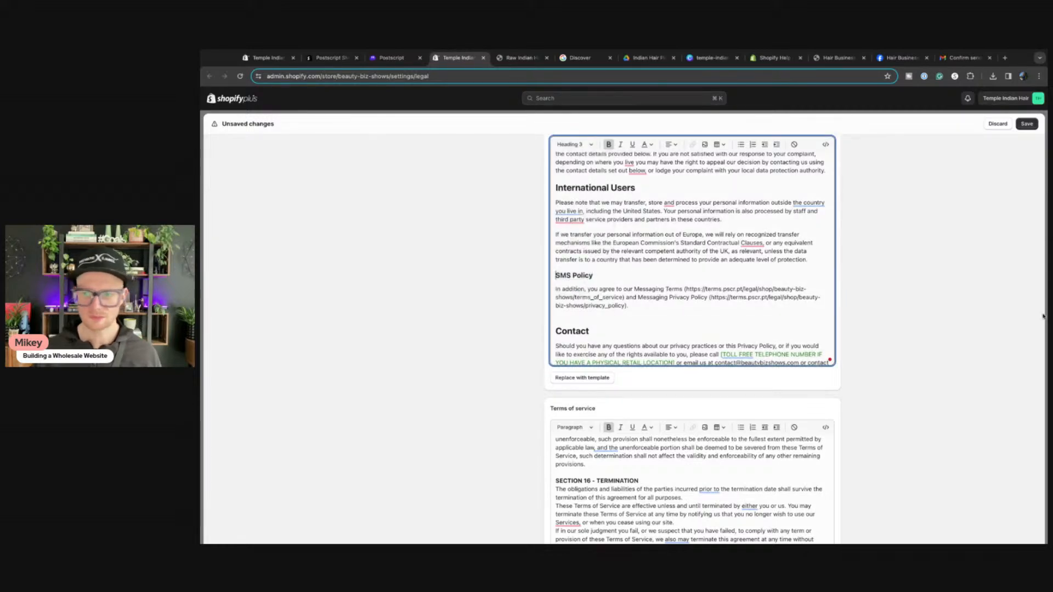
Step: Save the updated privacy policy and return to the Postscript onboarding
key(super+Tab)
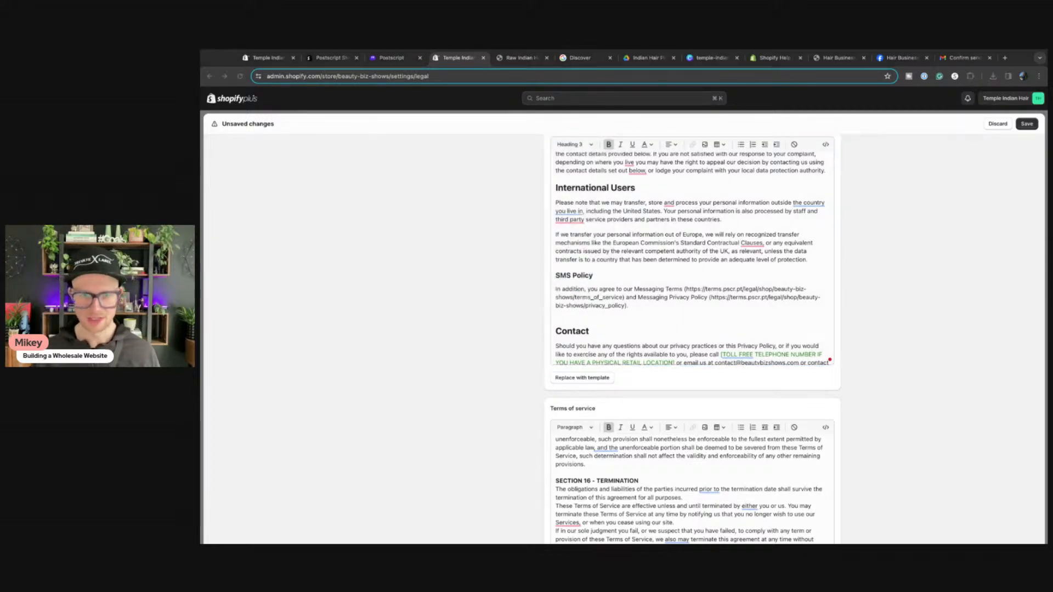
click(437, 341)
click(1021, 126)
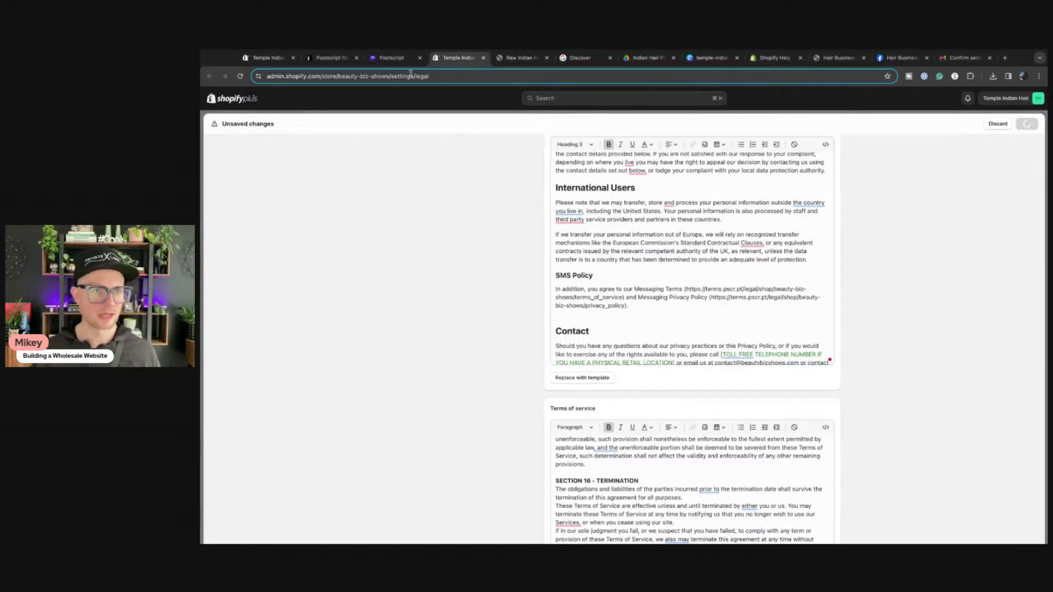
click(390, 58)
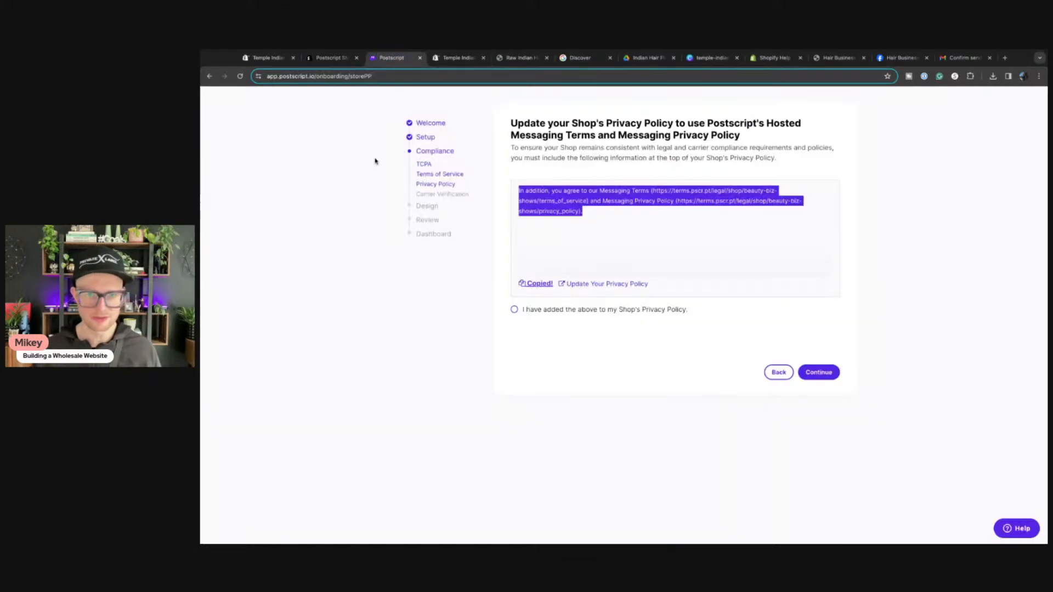
Step: Confirm the privacy policy update, review the SHAFT and password-protected explanations, and continue to branding
click(516, 310)
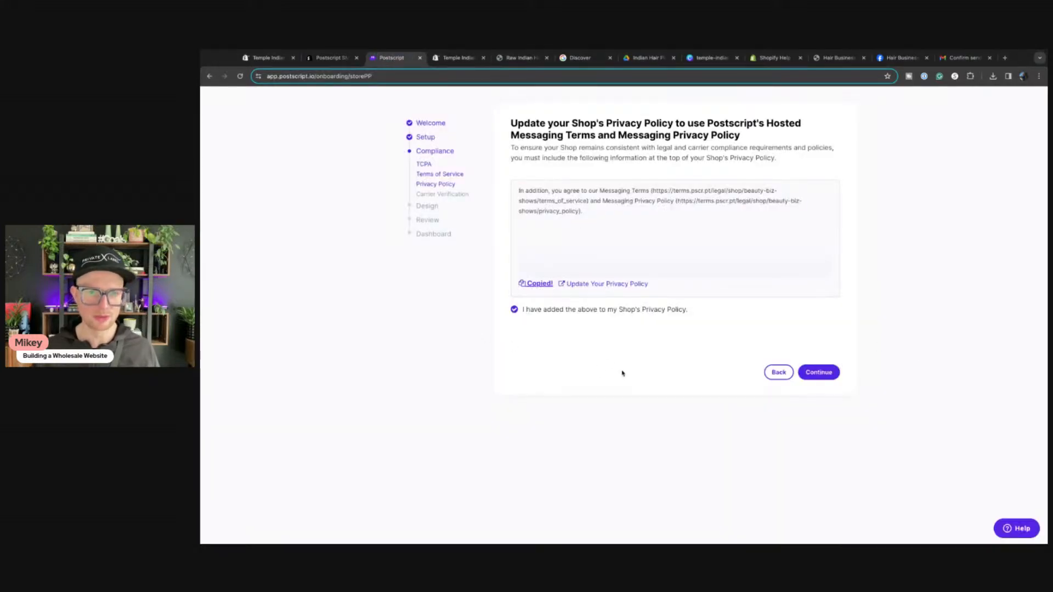
click(813, 372)
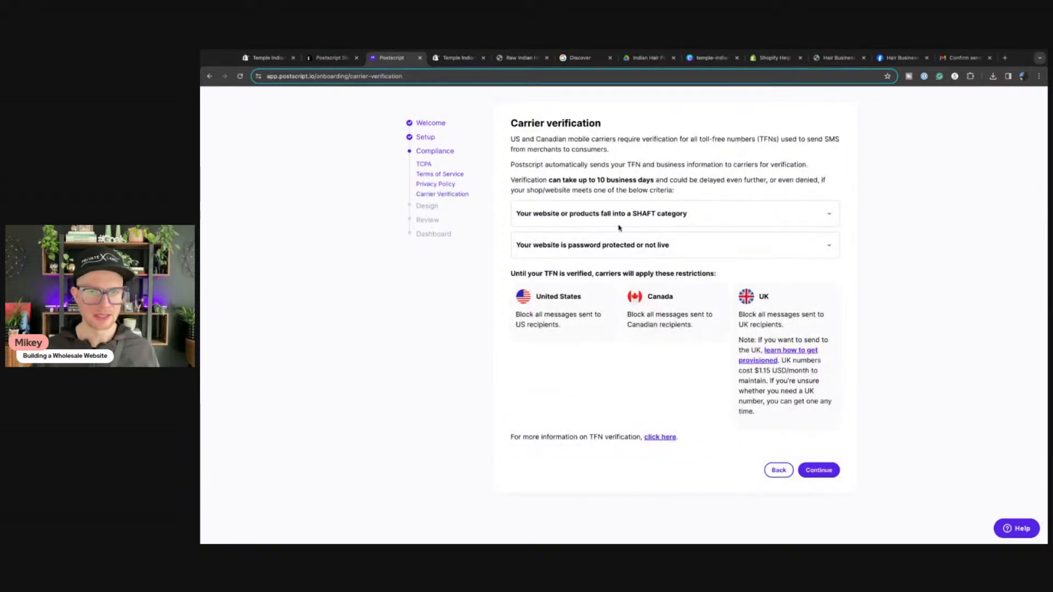
click(738, 214)
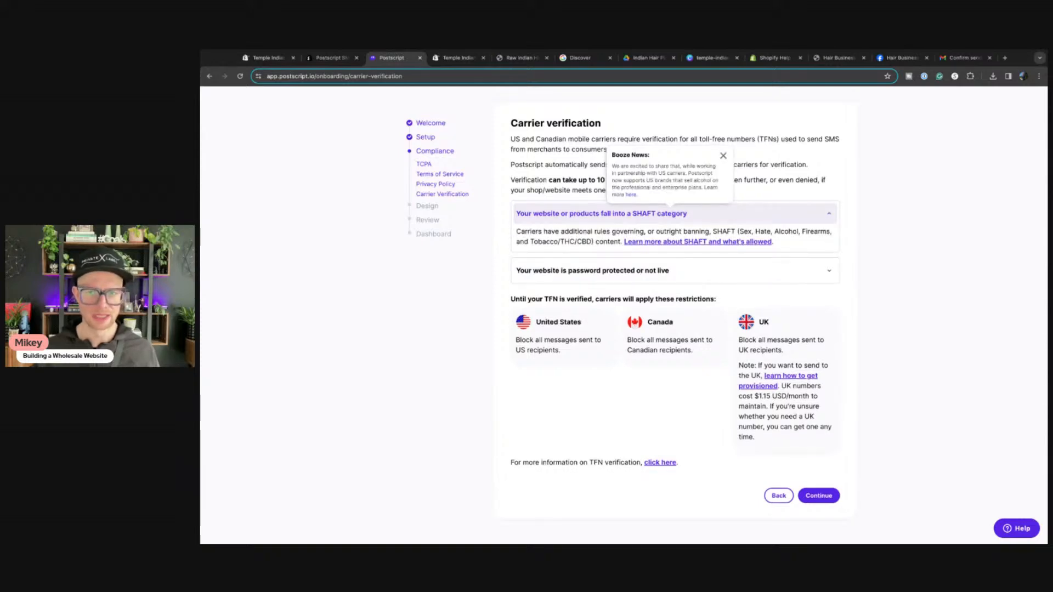
click(737, 214)
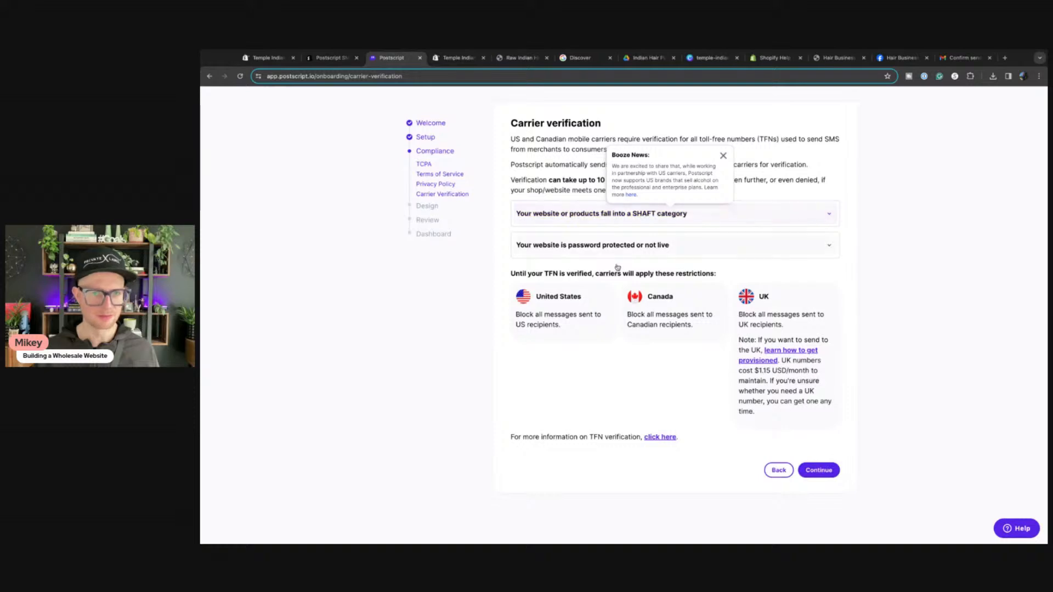
click(588, 245)
click(588, 245)
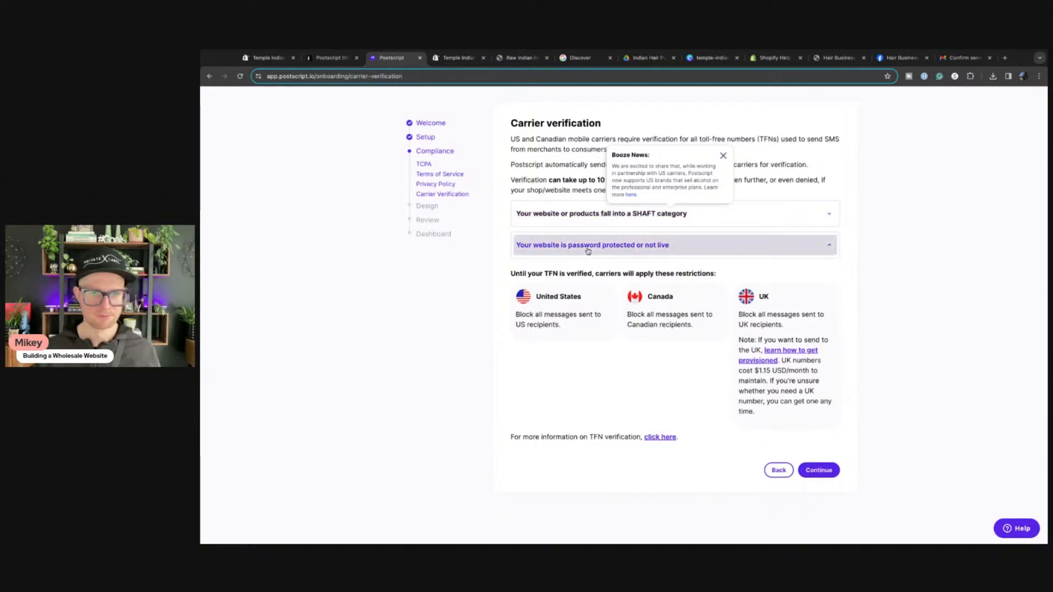
click(819, 470)
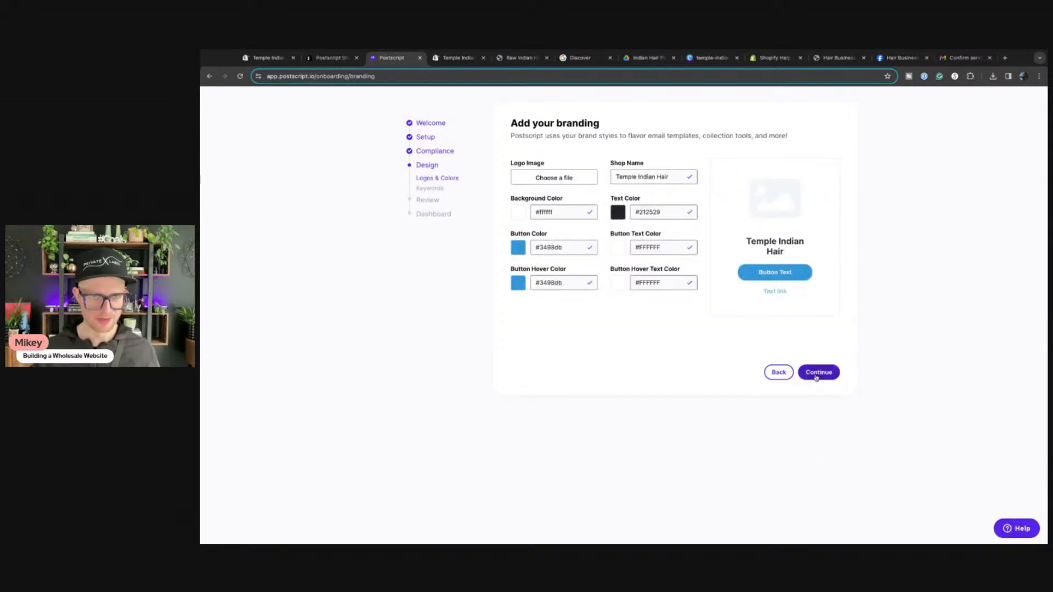
Step: Skip past branding and set the subscribe keyword to INDIANHAIR
click(543, 180)
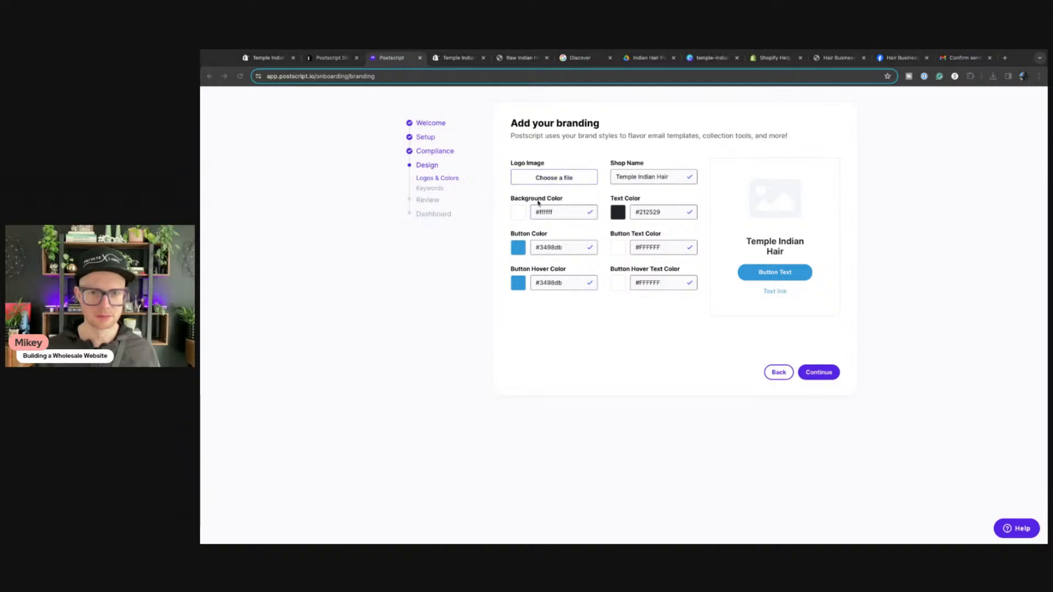
click(820, 373)
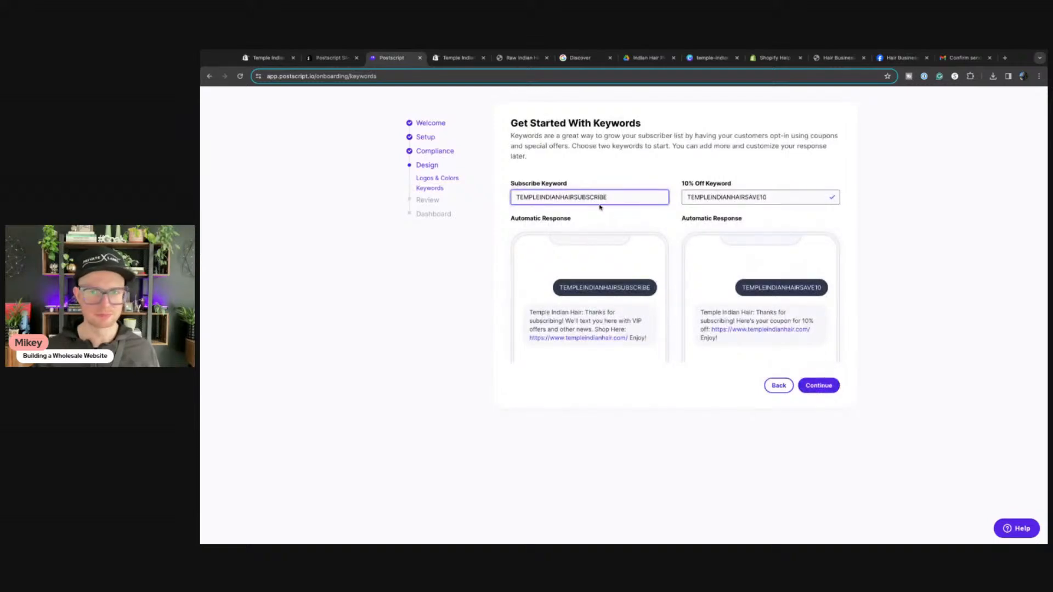
drag(607, 198, 435, 215)
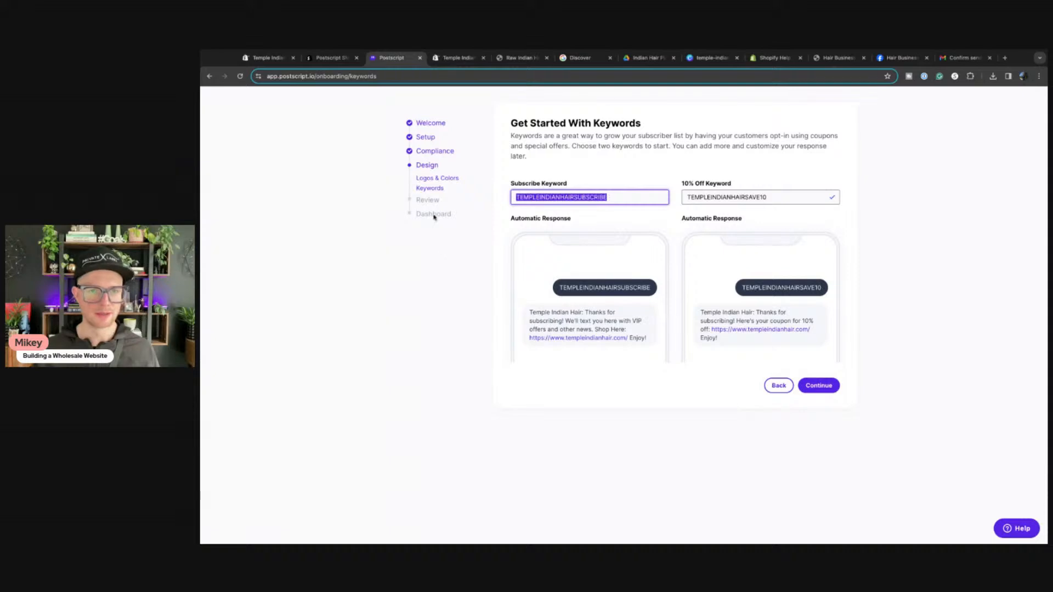
drag(771, 198, 673, 198)
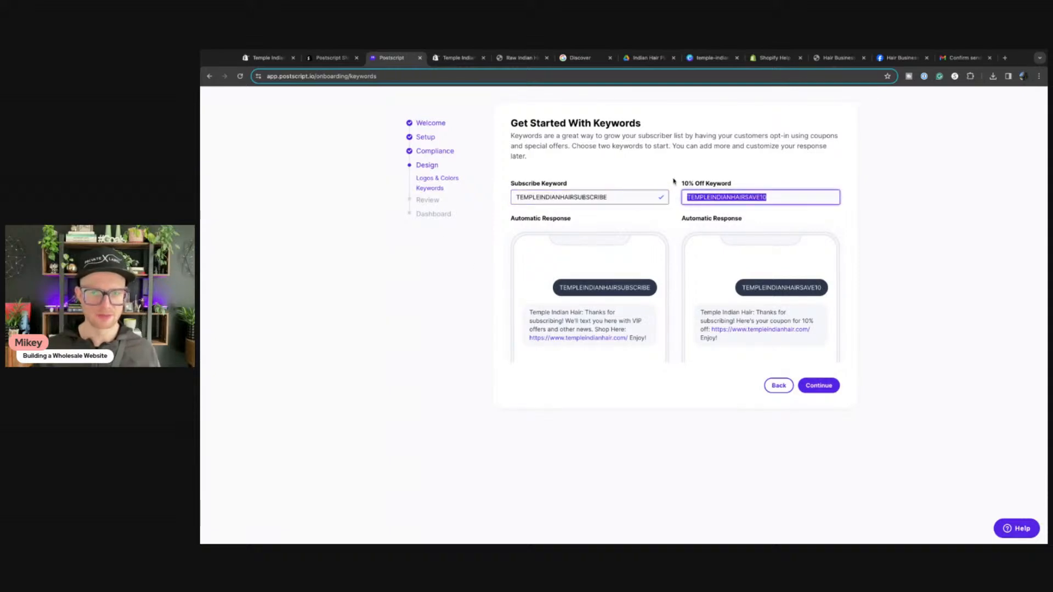
key(BackSpace)
drag(620, 198, 443, 289)
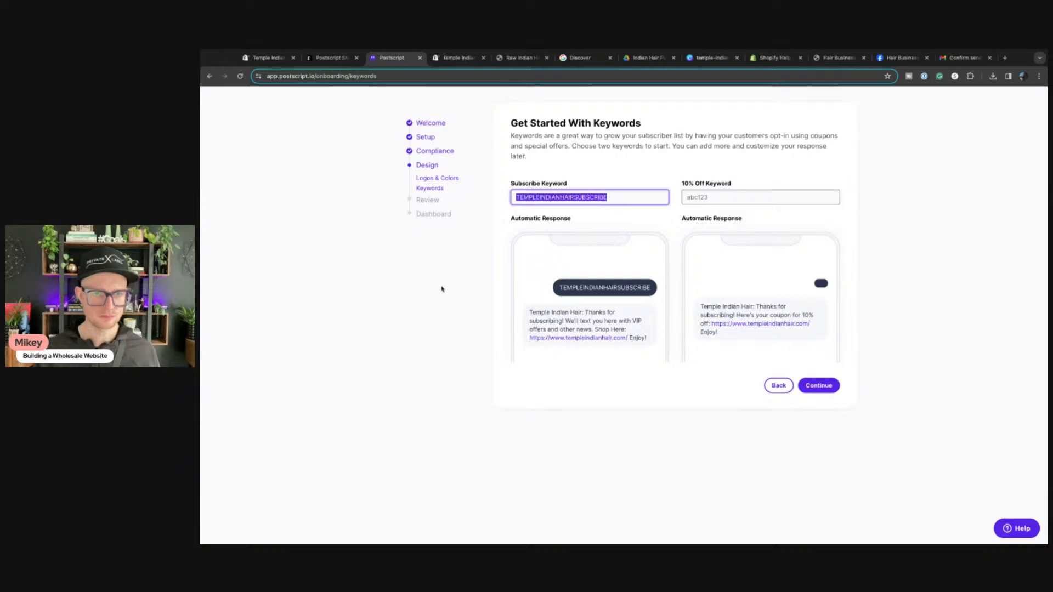
text(RAW)
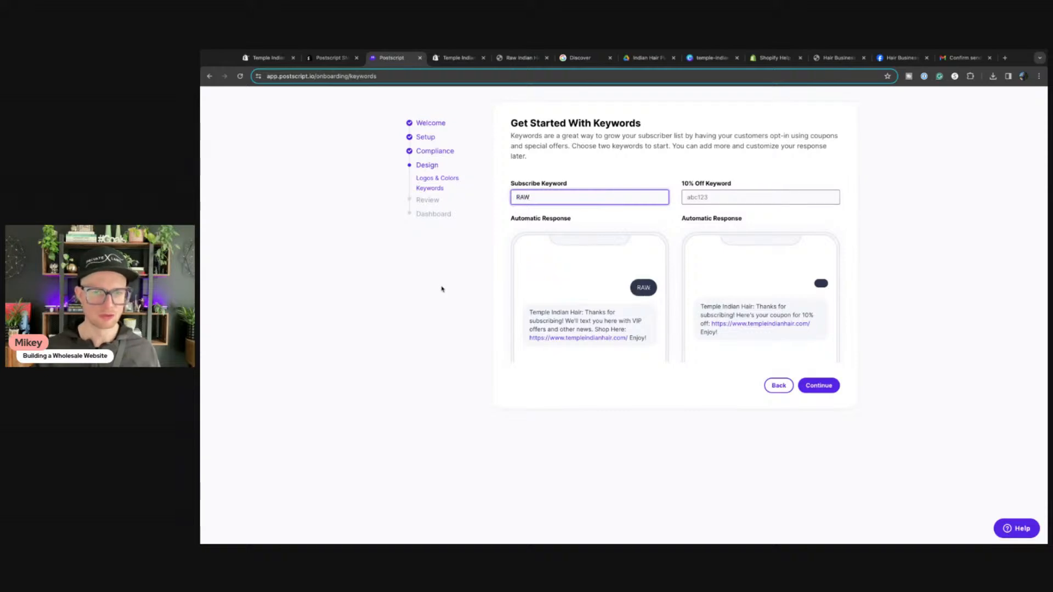
text(INDIAN)
key(BackSpace)
key(BackSpace)
key(BackSpace)
key(BackSpace)
key(BackSpace)
key(BackSpace)
key(BackSpace)
key(BackSpace)
key(BackSpace)
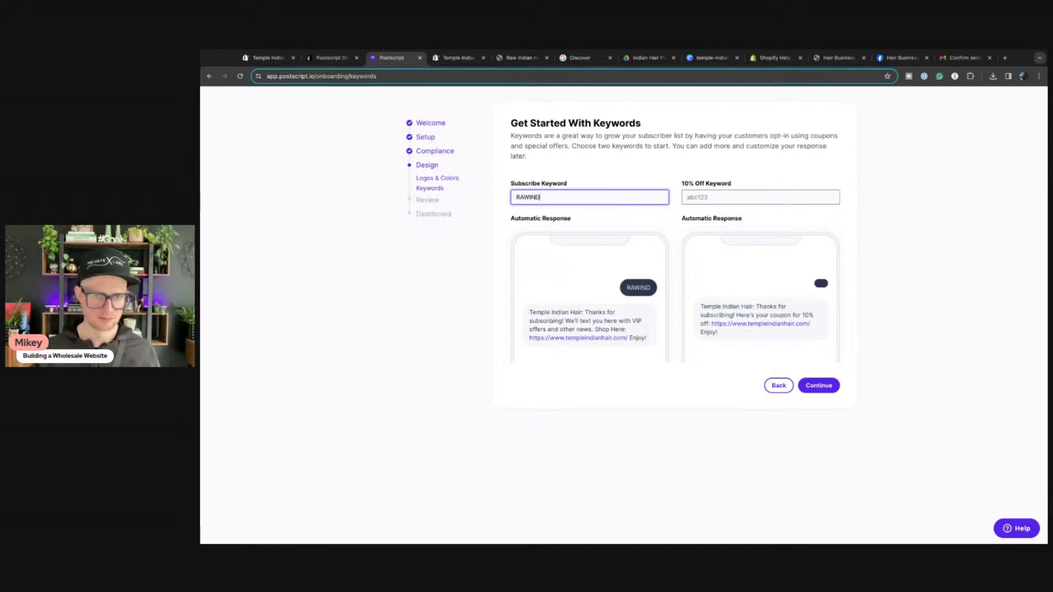
text(TEMPL)
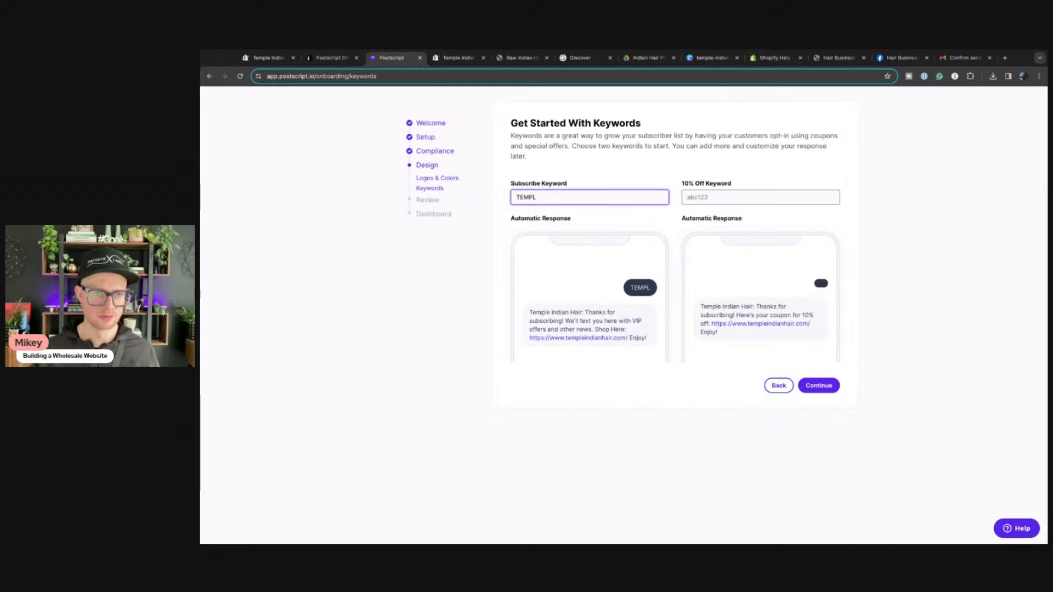
text(E)
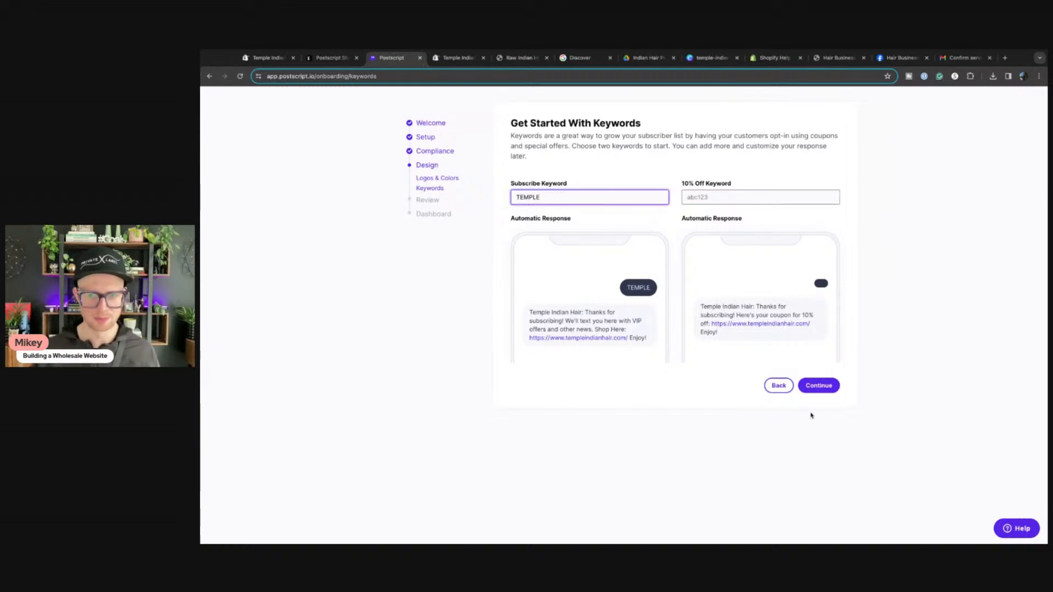
key(BackSpace)
key(BackSpace)
key(BackSpace)
key(BackSpace)
key(BackSpace)
key(BackSpace)
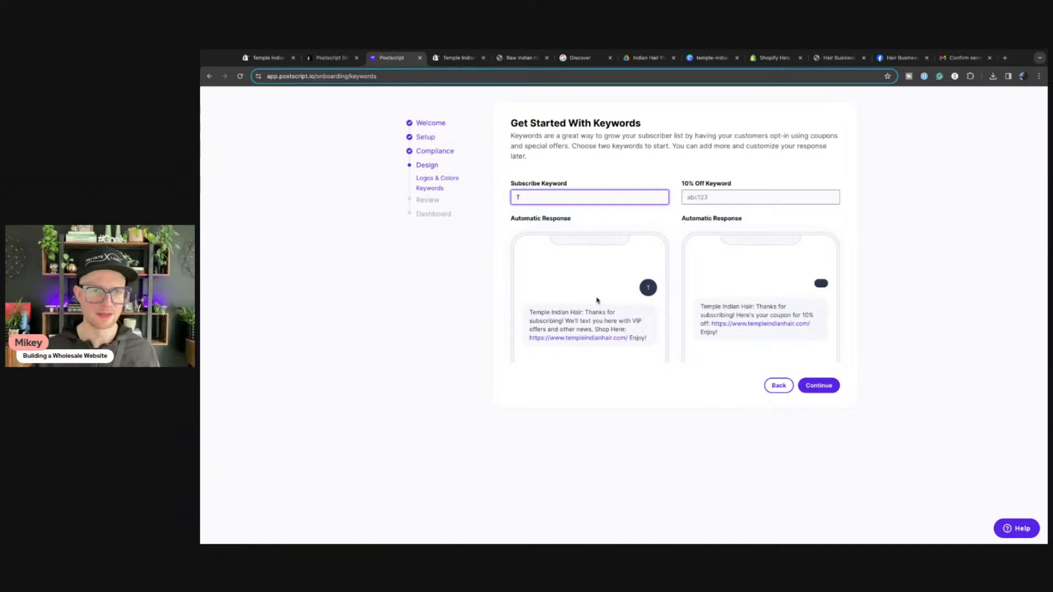
text(INDIANHAIR)
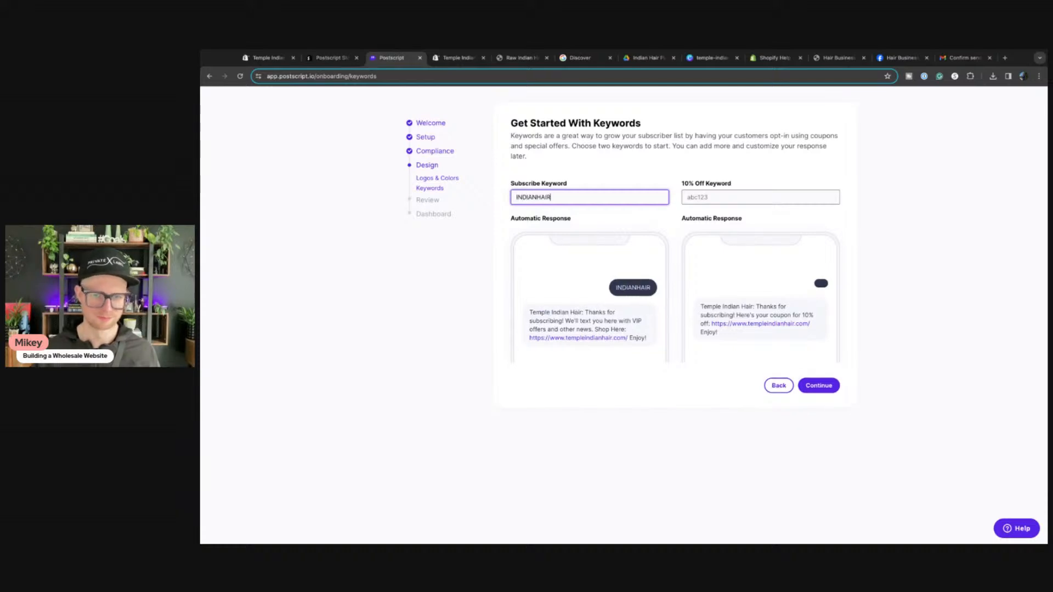
click(821, 387)
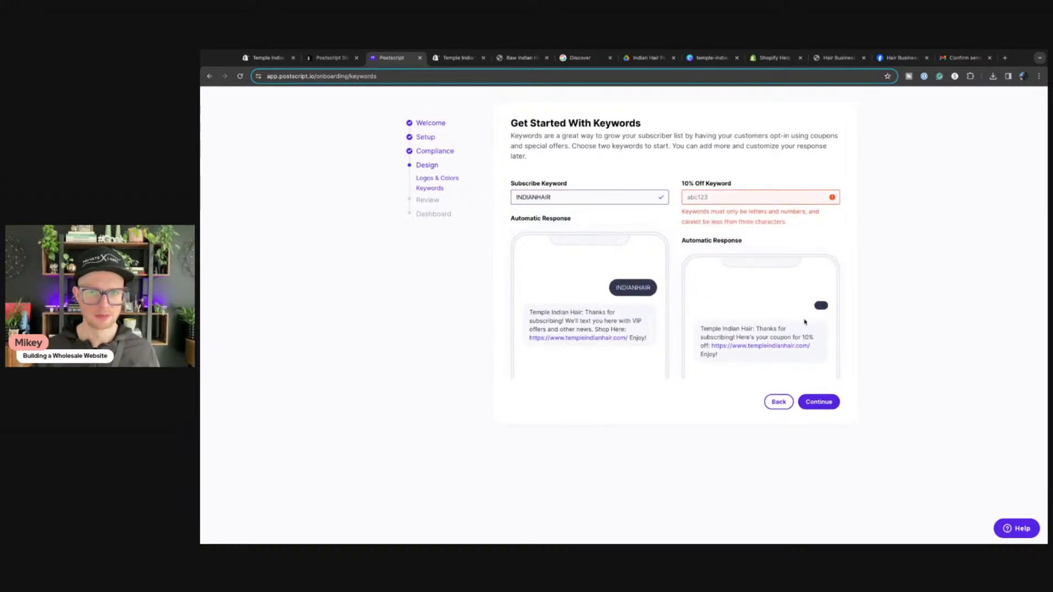
Step: Set the 10% off discount keyword to INDIAN10 and continue to recommended automations
click(746, 199)
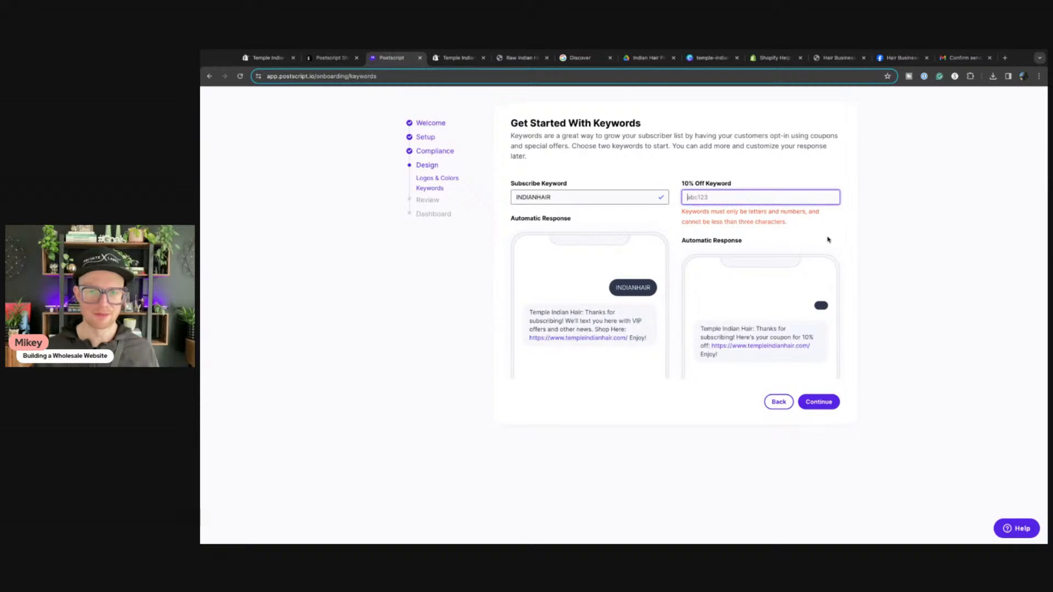
text(TEMPLE)
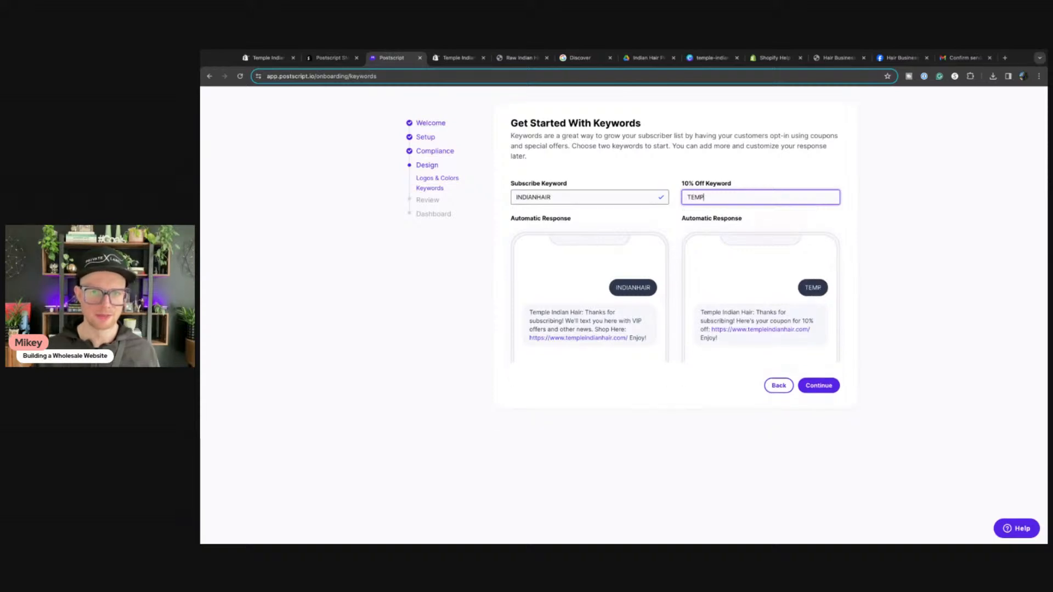
key(BackSpace)
key(BackSpace)
key(BackSpace)
key(BackSpace)
key(BackSpace)
key(BackSpace)
text(INDIAN10)
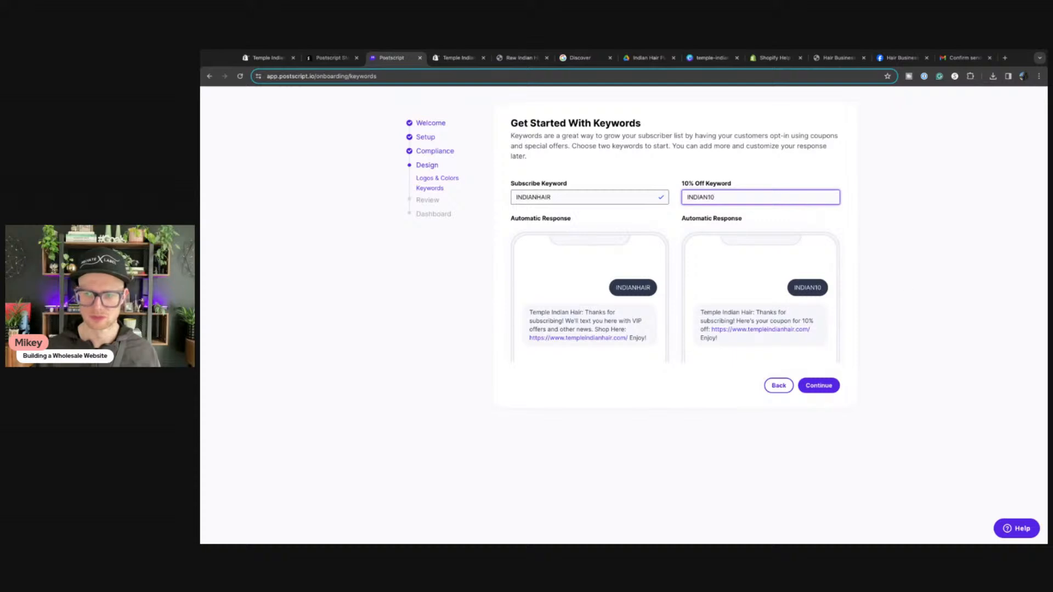
key(super+Tab)
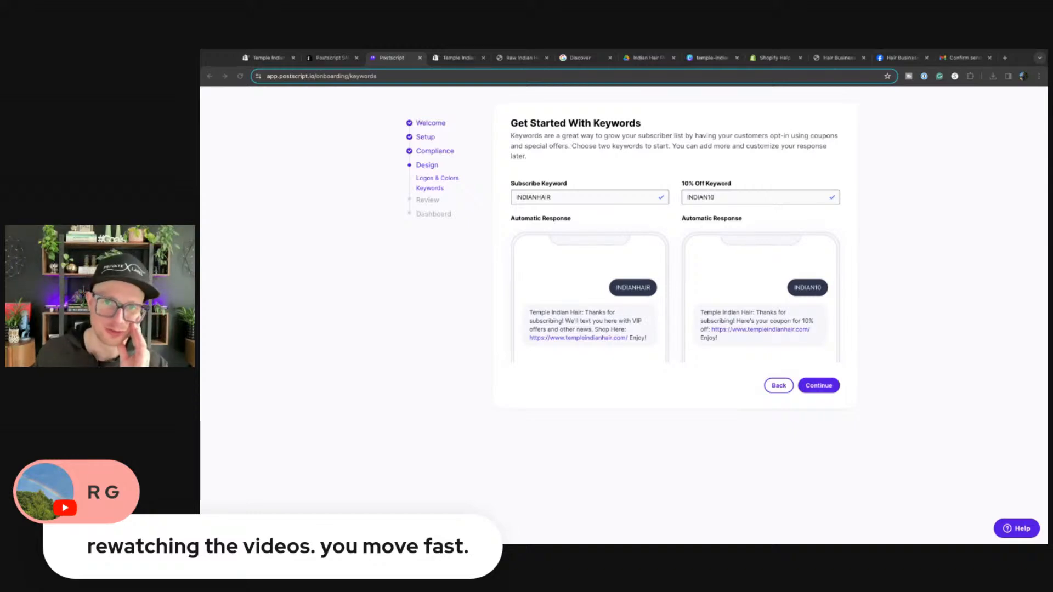
click(382, 417)
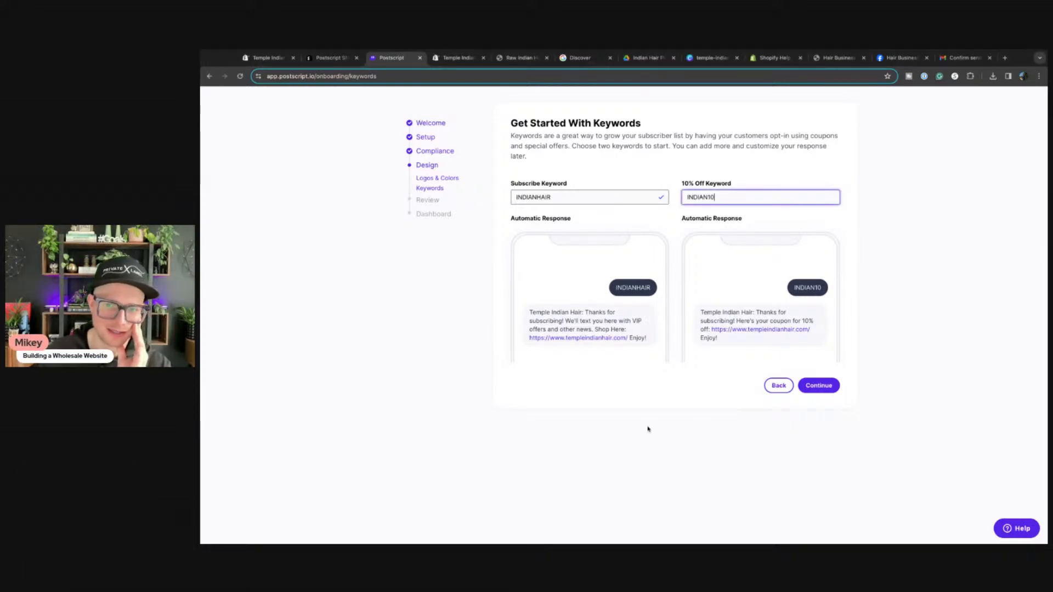
click(819, 386)
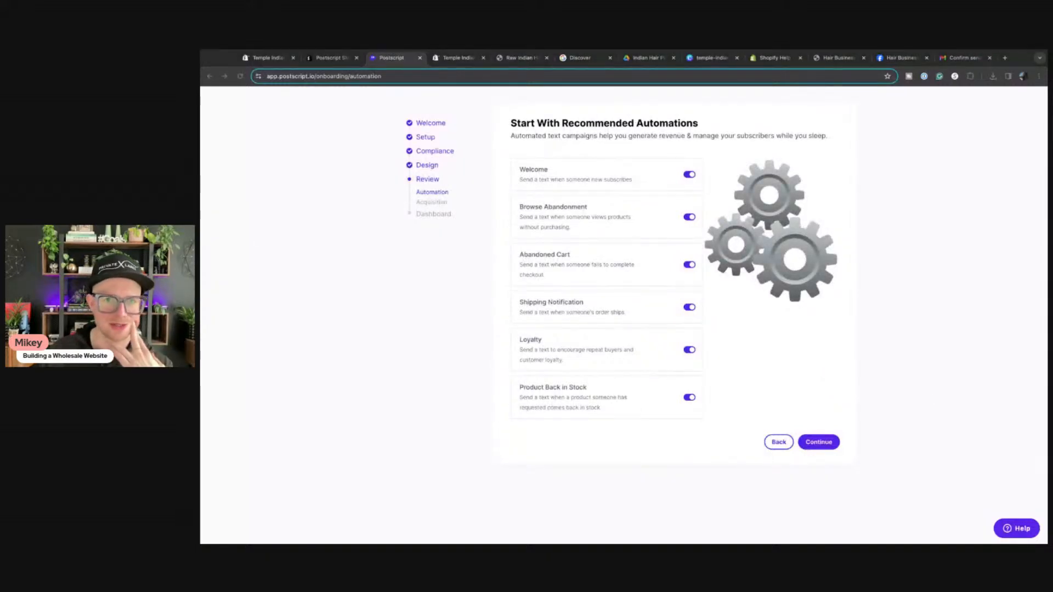
Step: Keep all six automations, switch off the Mobile and Desktop popups, and finish onboarding
click(391, 403)
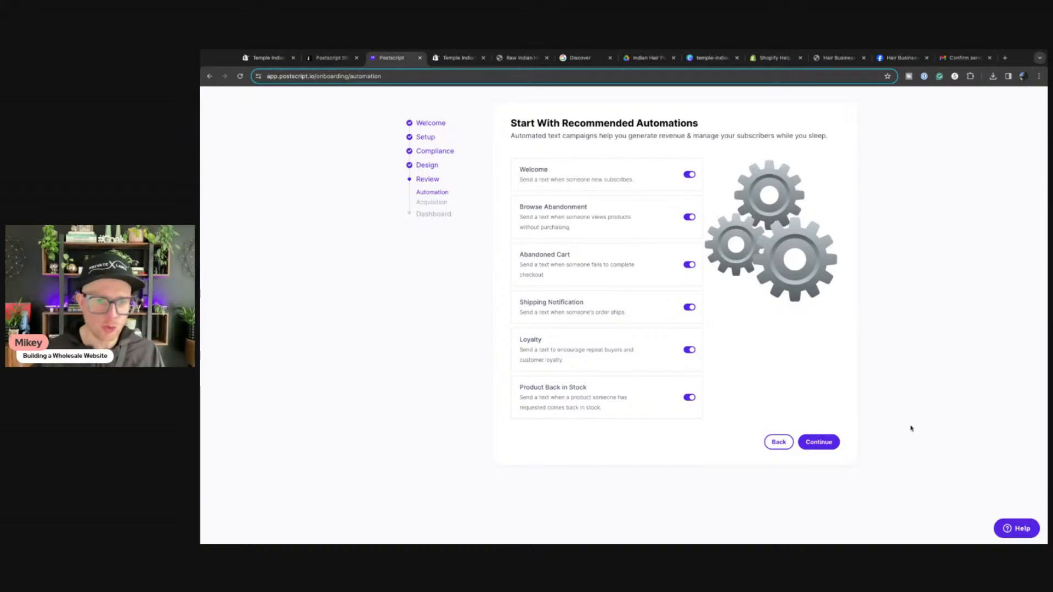
click(830, 443)
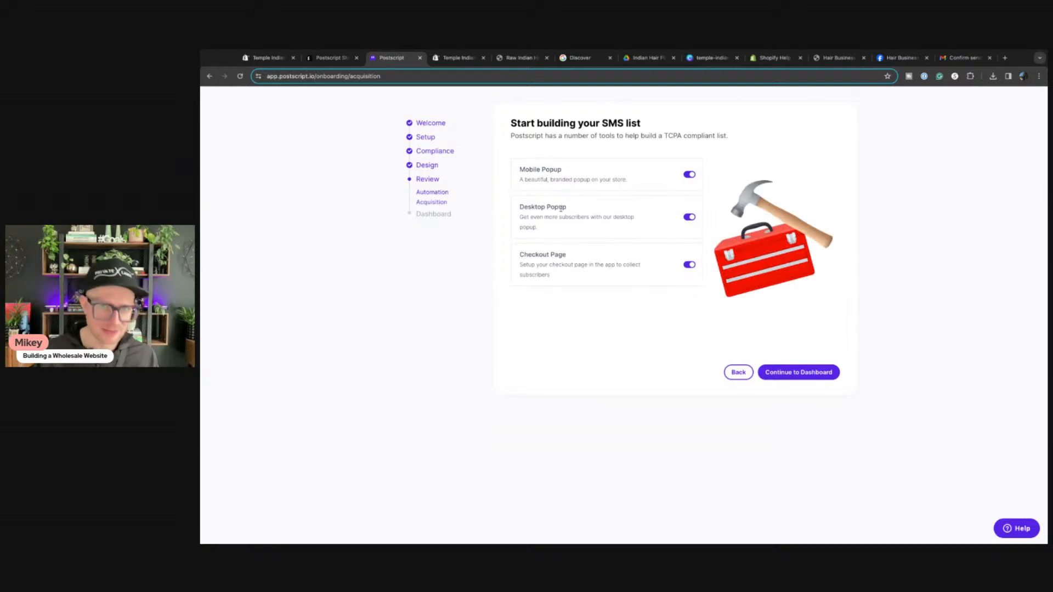
click(691, 176)
click(690, 219)
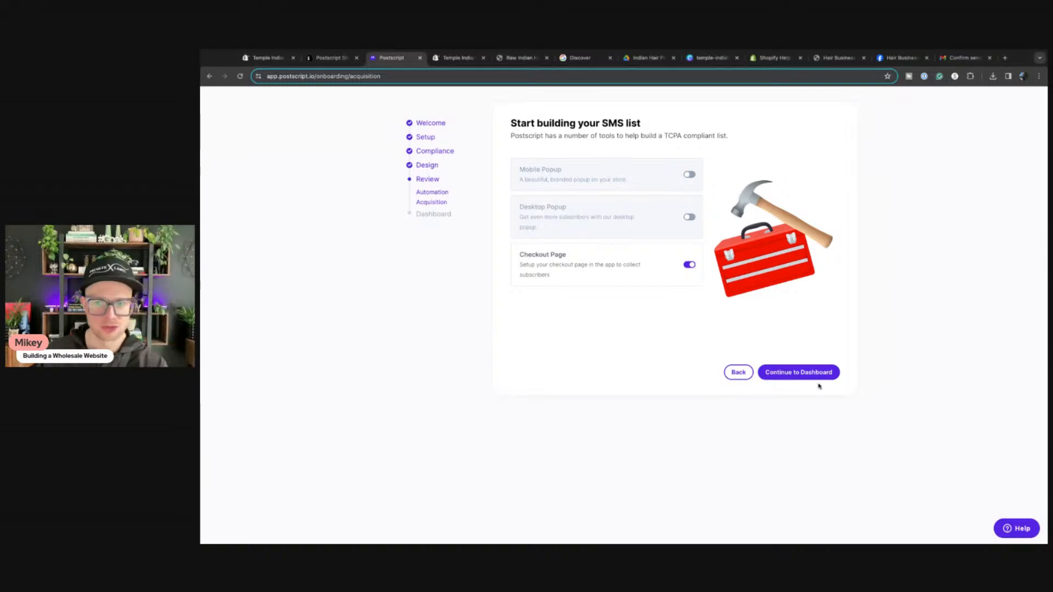
click(790, 377)
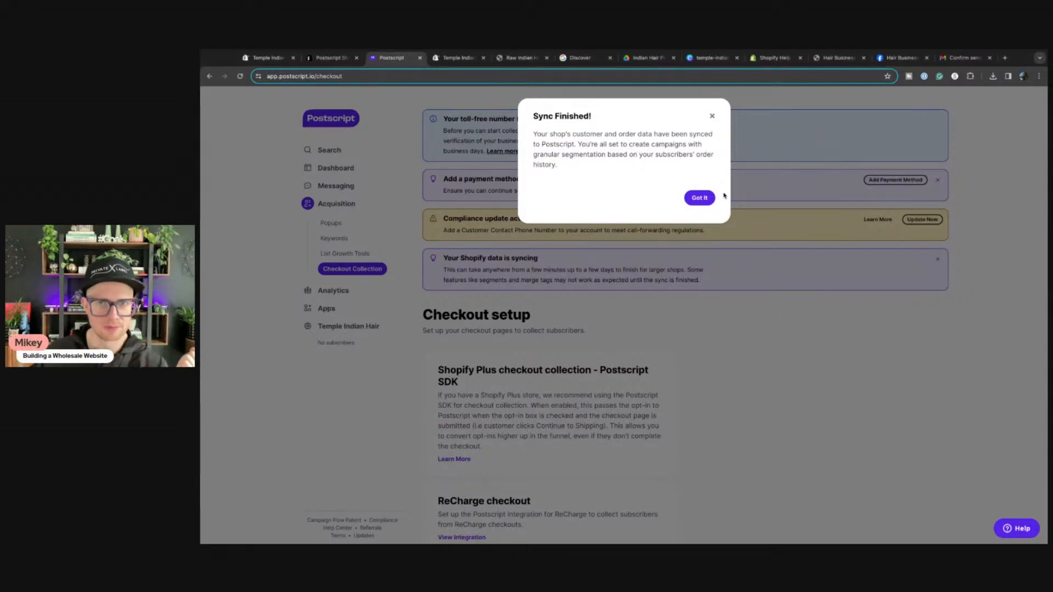
Step: Dismiss the Sync Finished notice and look through the business contact settings
click(694, 201)
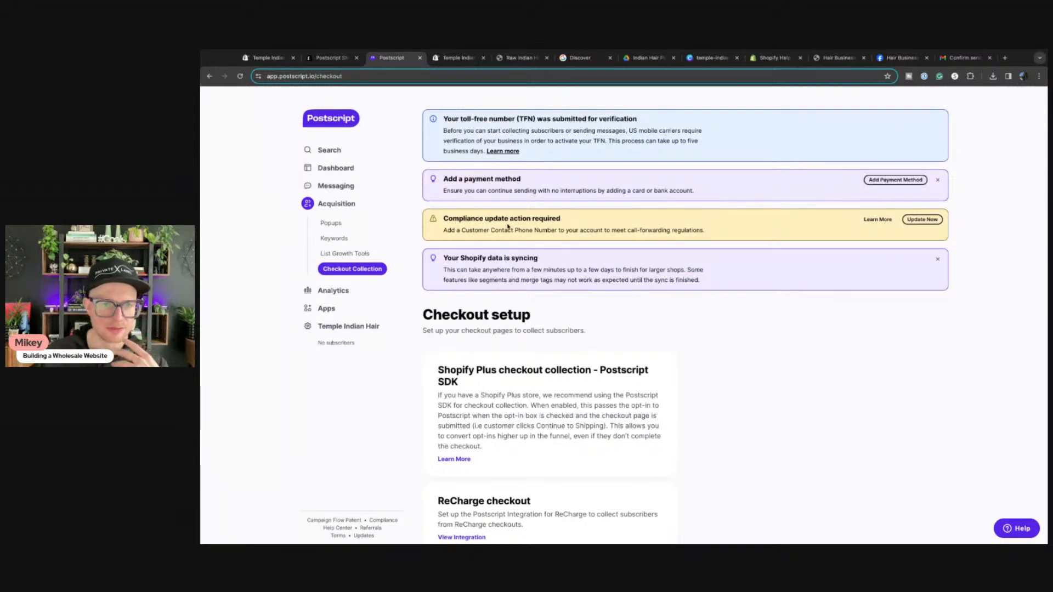
click(922, 220)
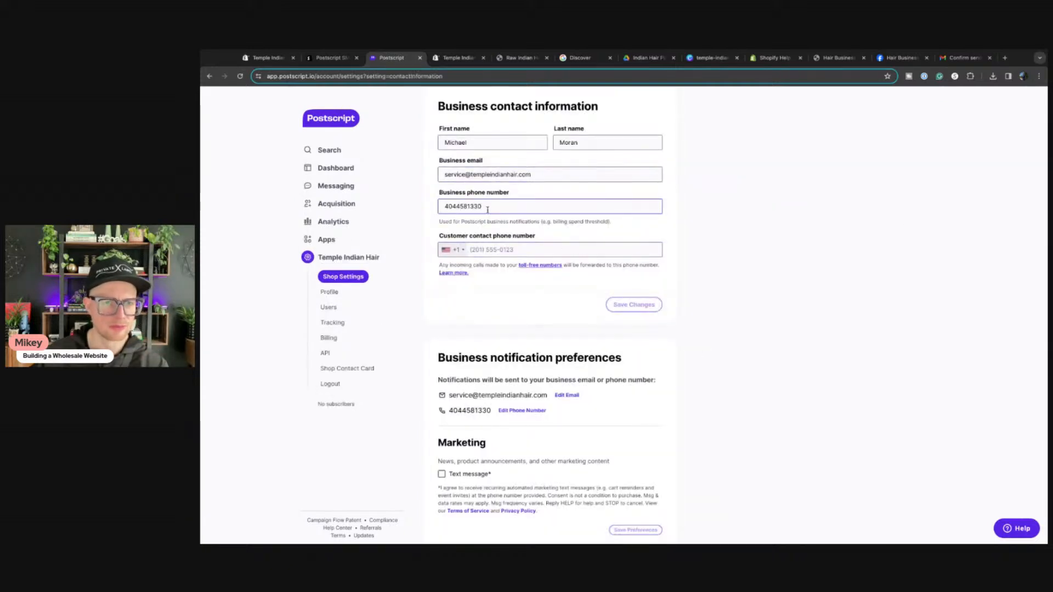
scroll(488, 312, down, 3)
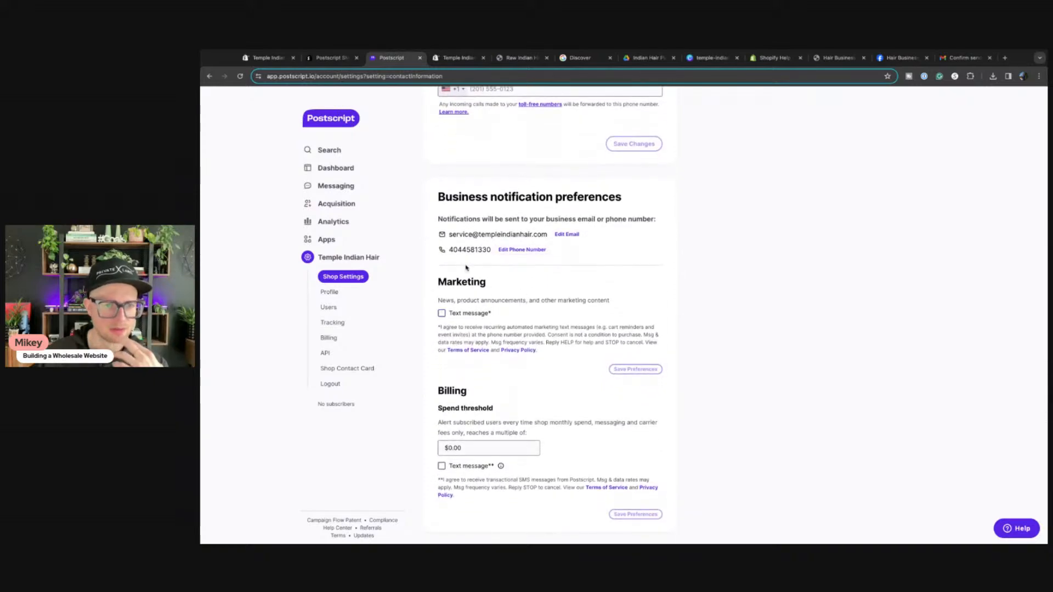
scroll(466, 267, up, 5)
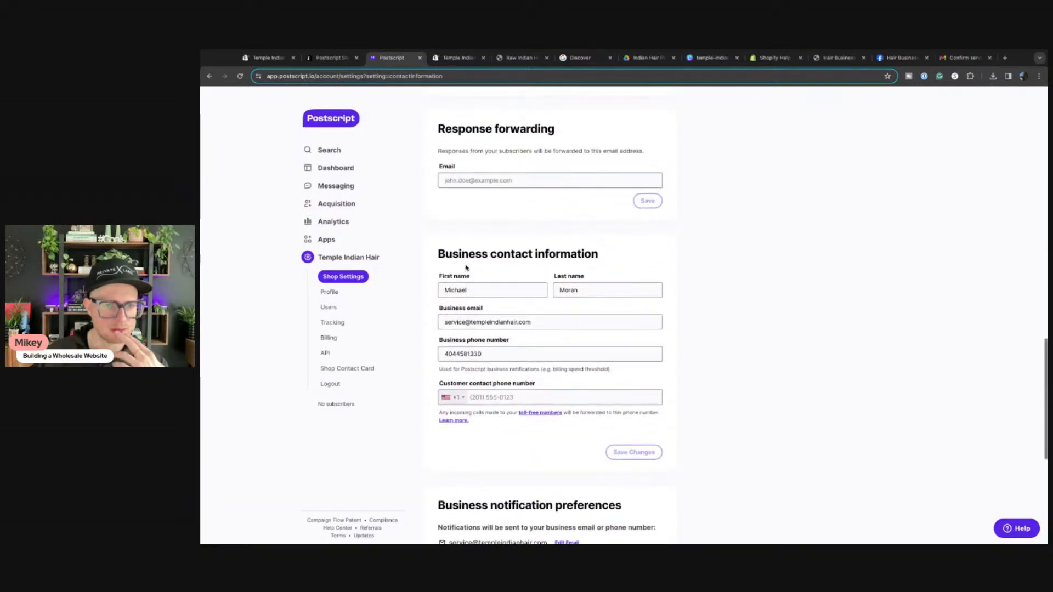
scroll(466, 268, down, 5)
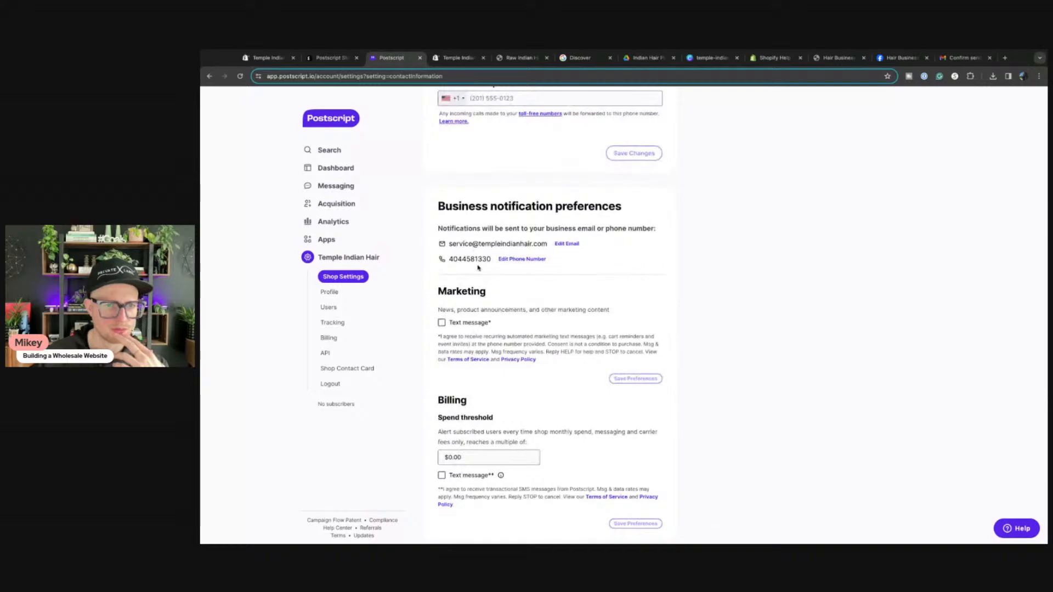
scroll(579, 400, up, 8)
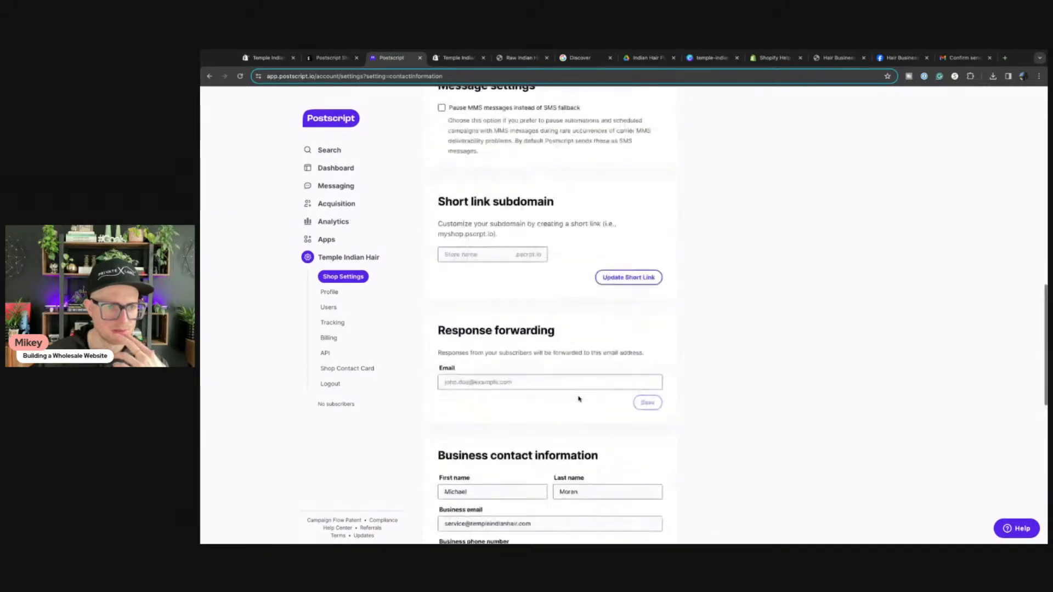
scroll(579, 400, up, 15)
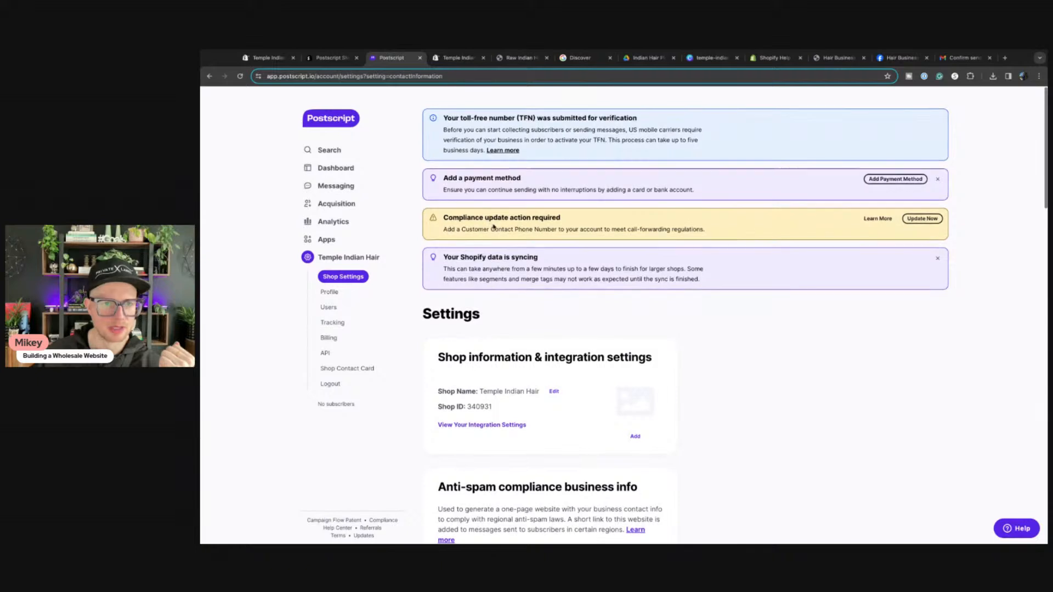
scroll(509, 213, up, 1)
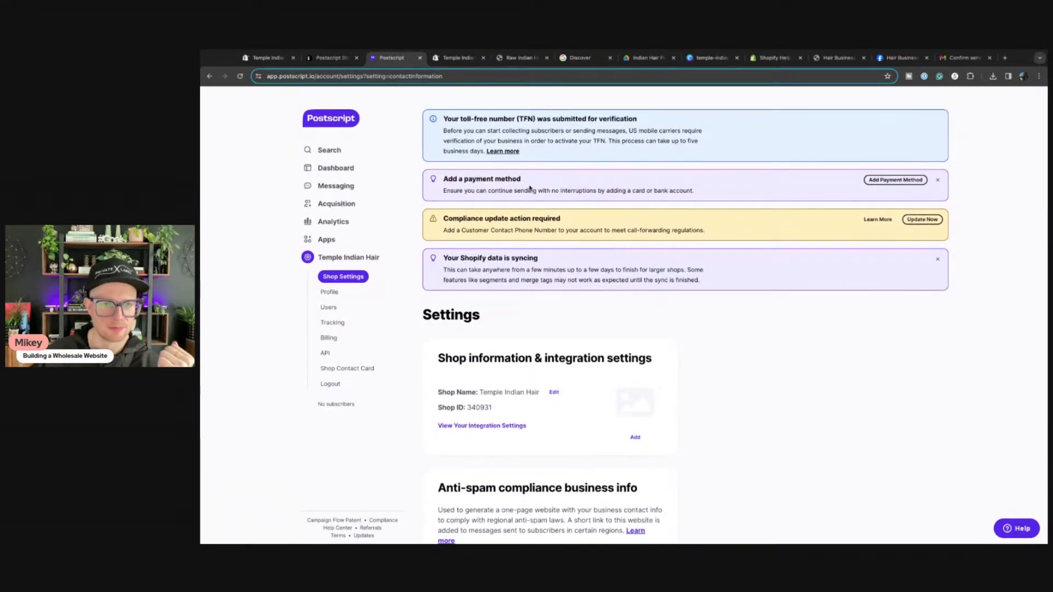
scroll(524, 251, down, 1)
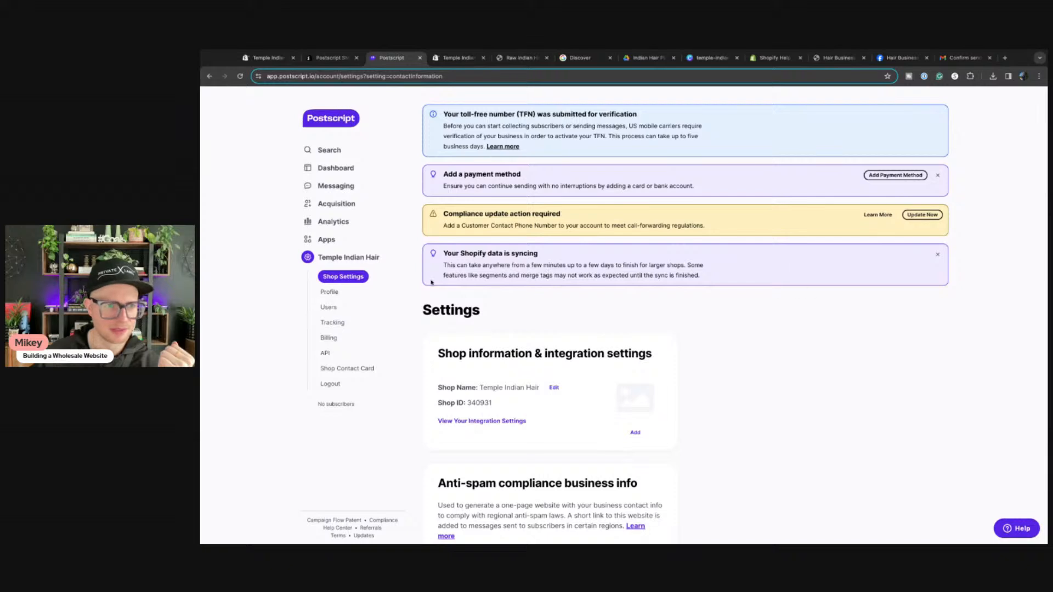
Step: Go to the Postscript Dashboard and scroll through its subscriber and campaign overview
click(346, 120)
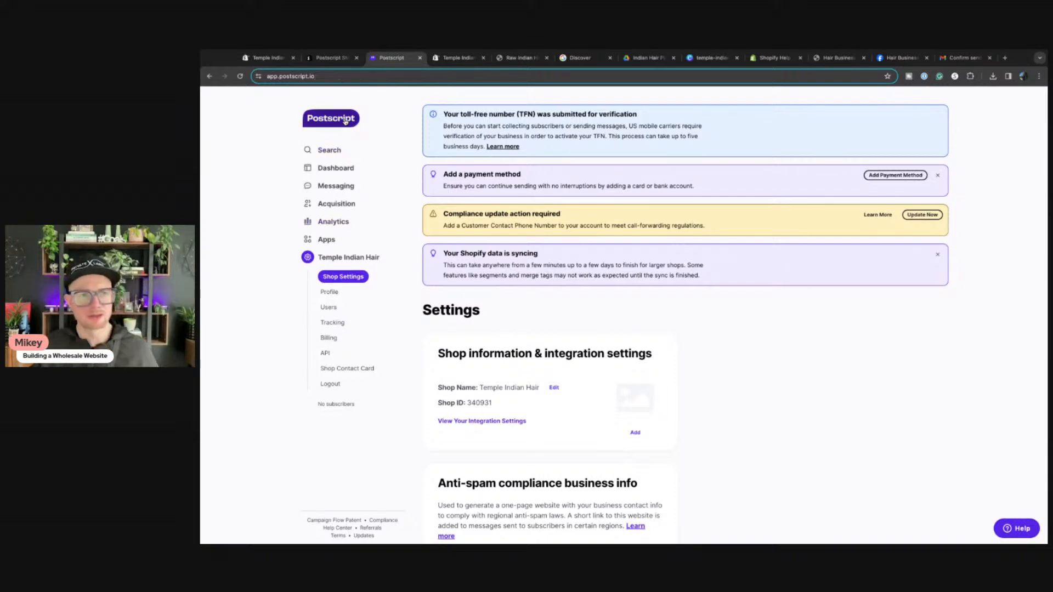
scroll(546, 258, down, 5)
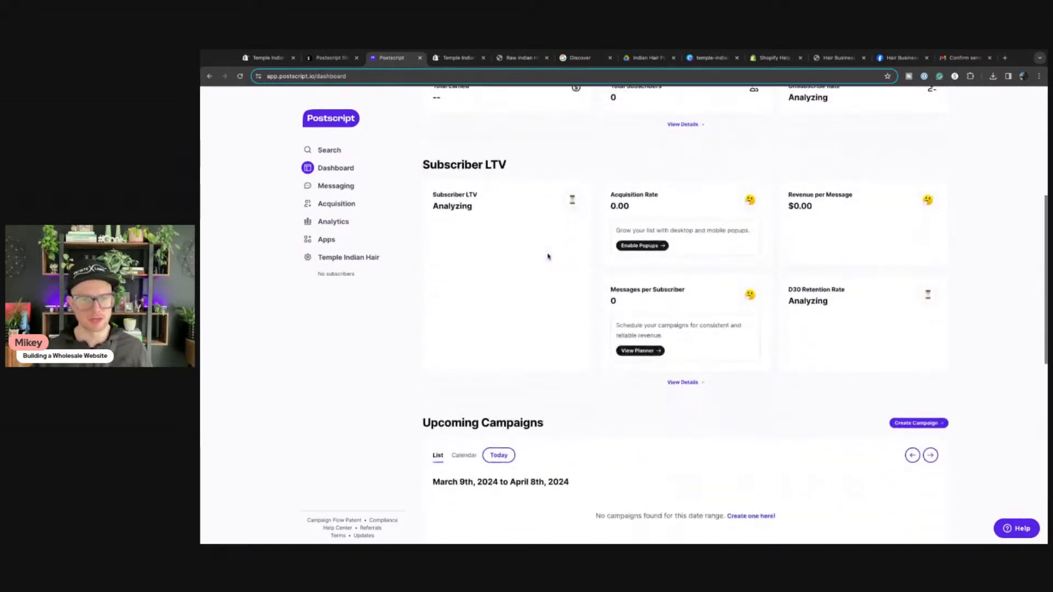
scroll(546, 259, up, 1)
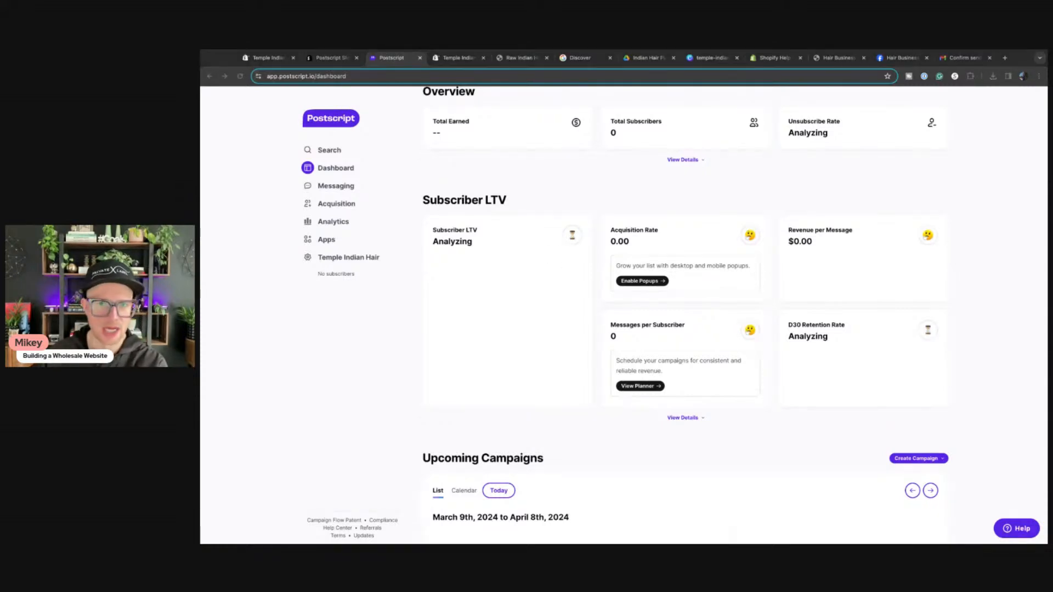
click(341, 320)
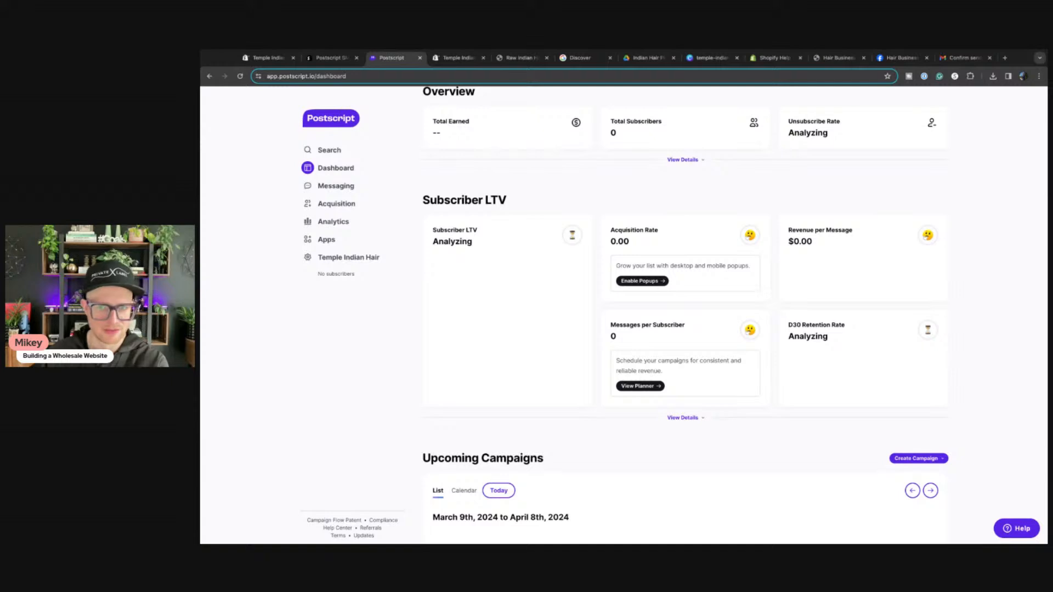
scroll(491, 267, down, 6)
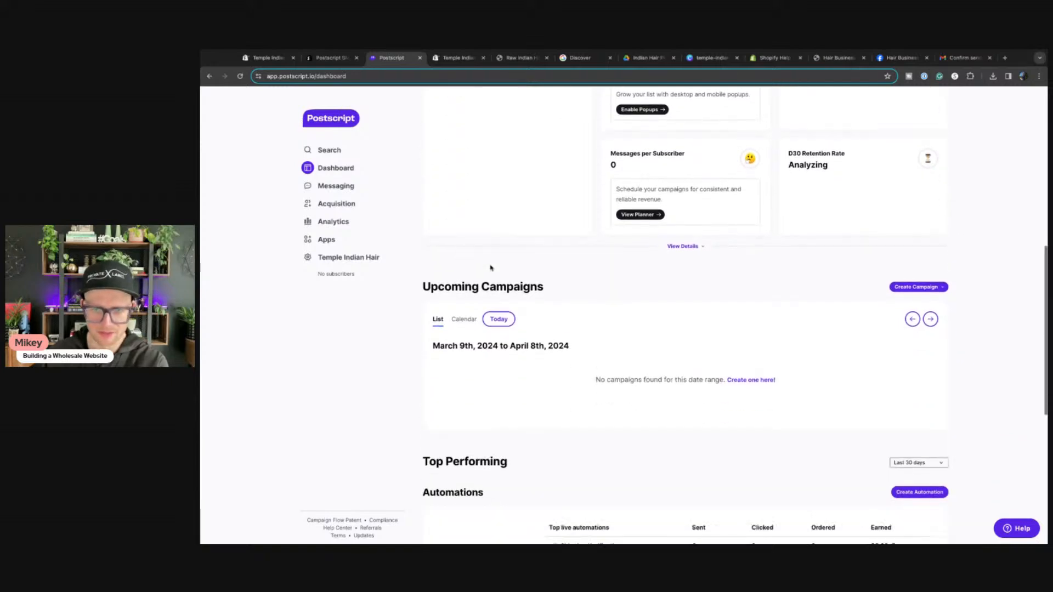
scroll(489, 270, down, 4)
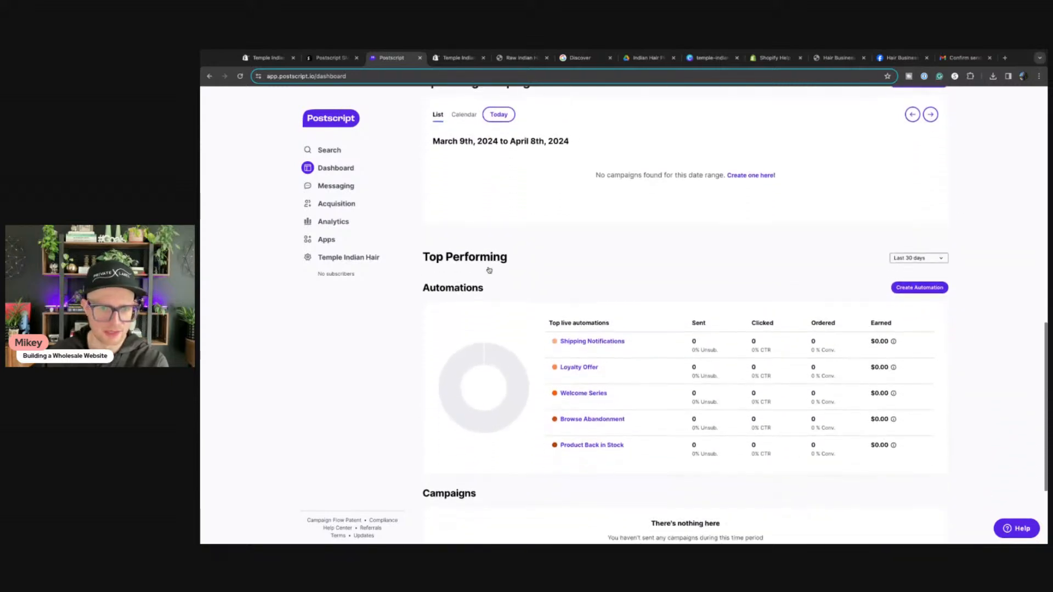
scroll(456, 275, up, 14)
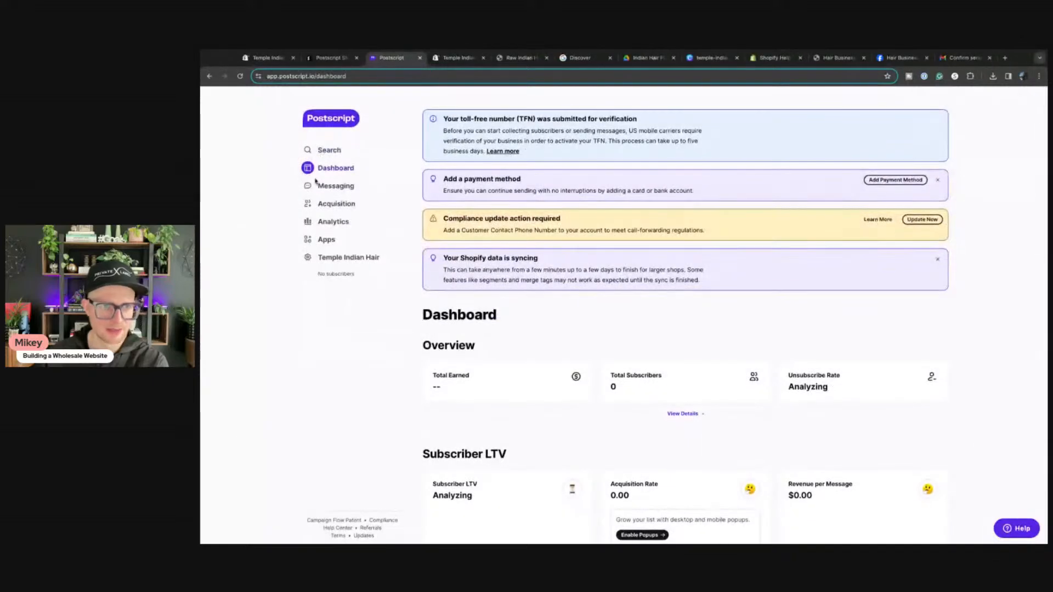
Step: Go from the messaging campaigns page to the Automations page's Legacy Automations list
click(334, 191)
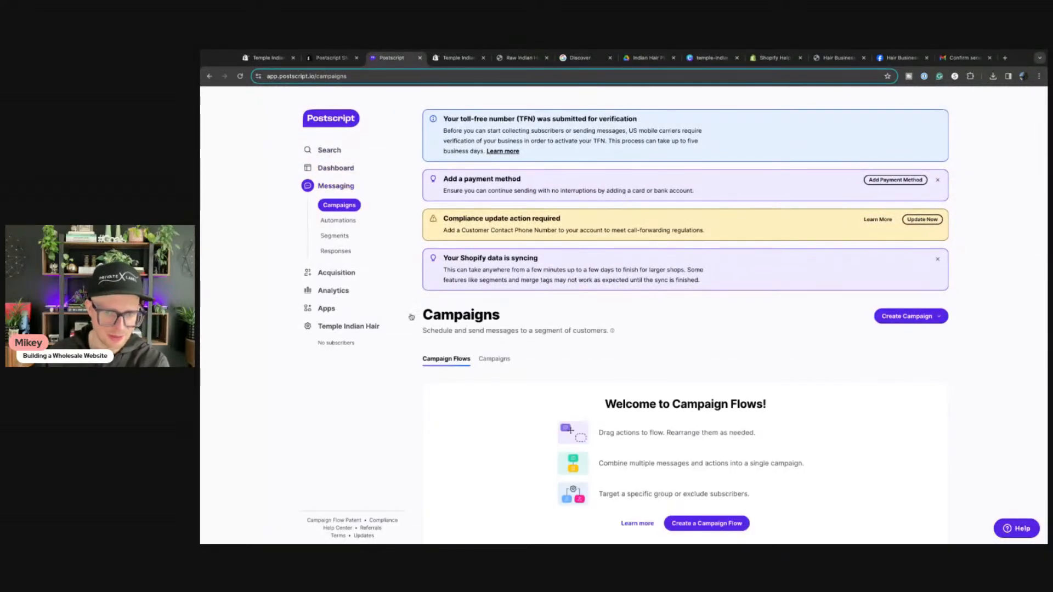
scroll(550, 336, down, 1)
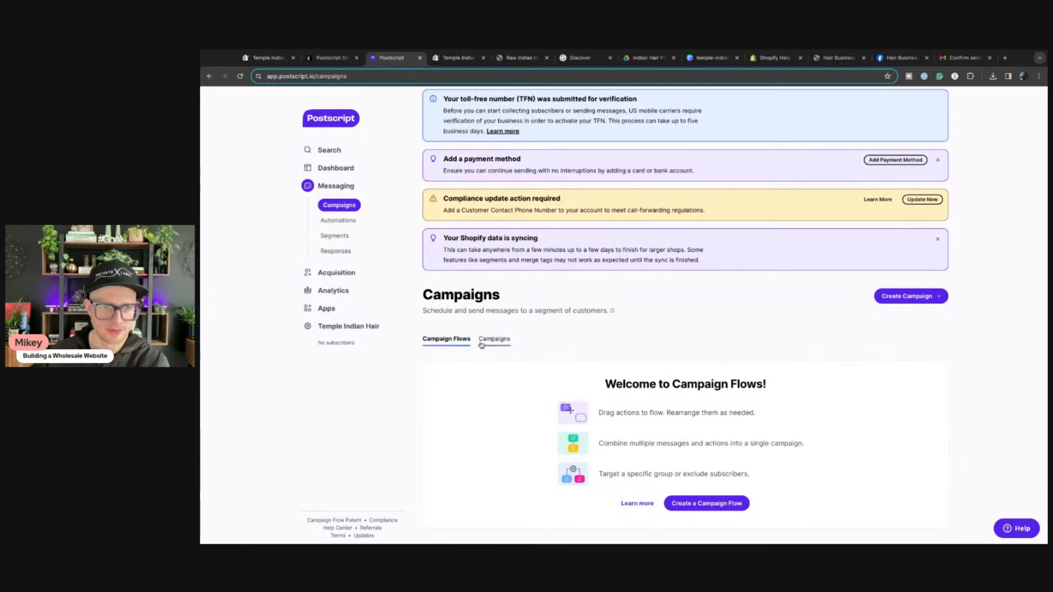
click(329, 221)
scroll(597, 346, down, 1)
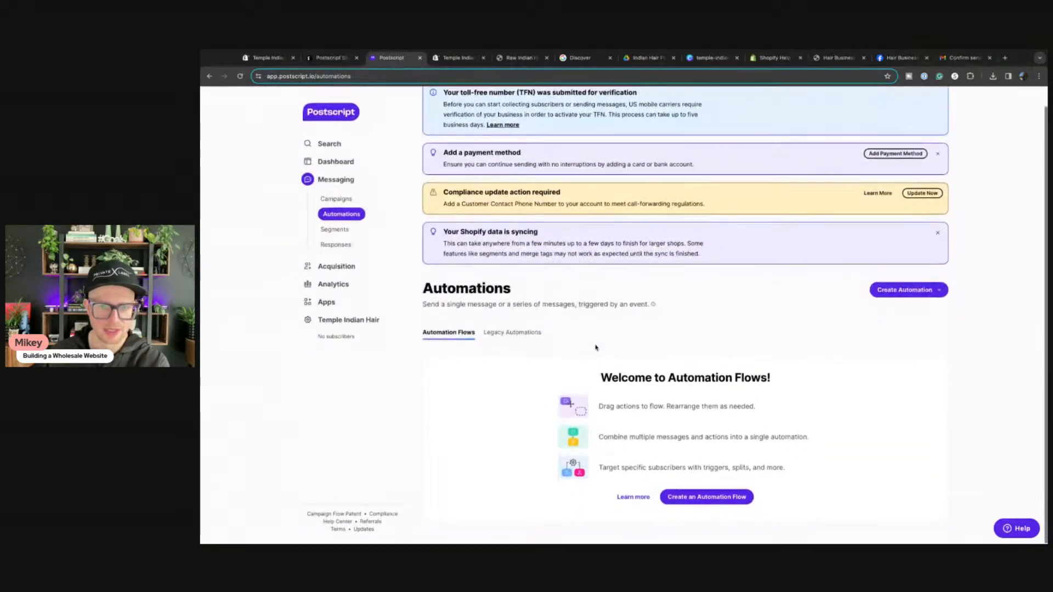
click(511, 345)
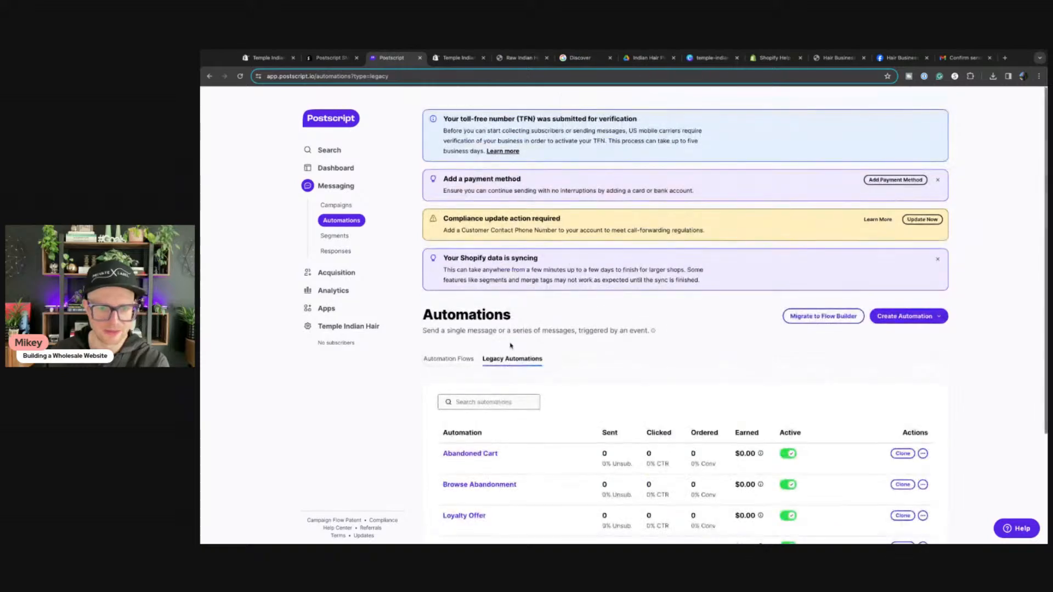
scroll(511, 346, down, 3)
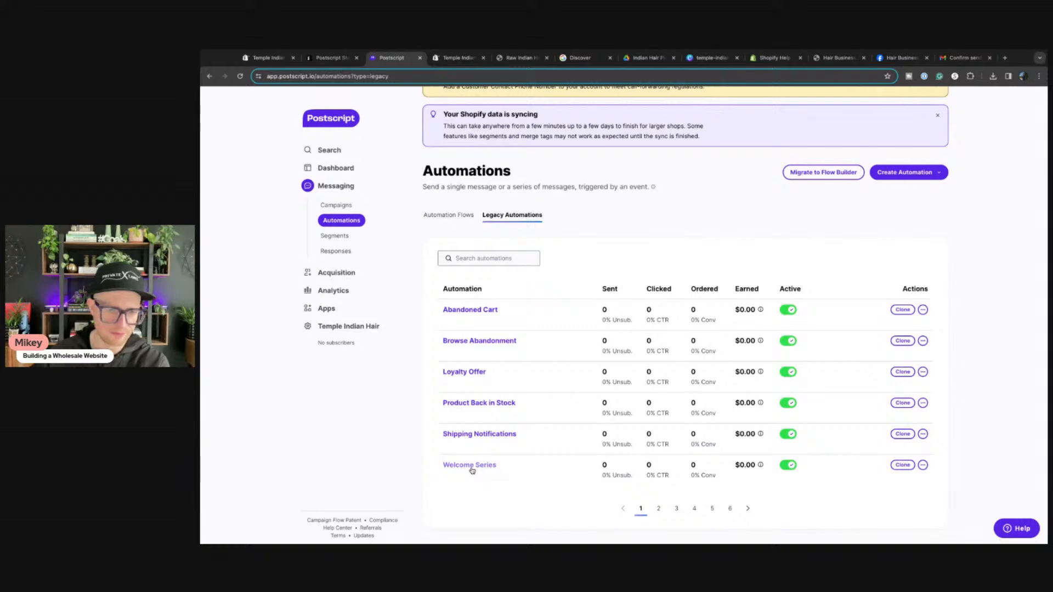
Step: Page through to the second and last pages of legacy automations, then return to page 1
click(659, 508)
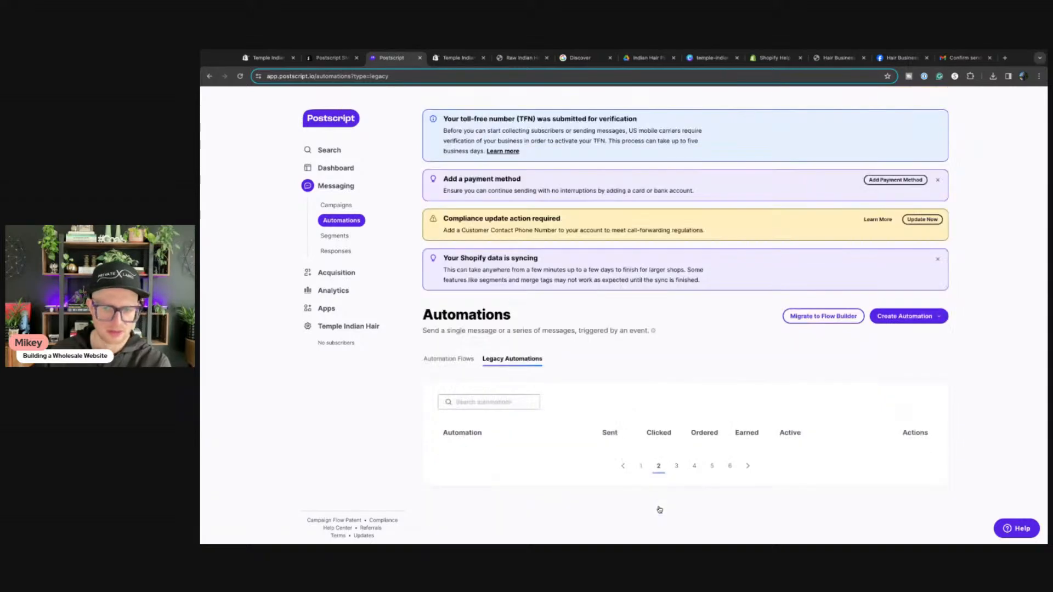
click(641, 466)
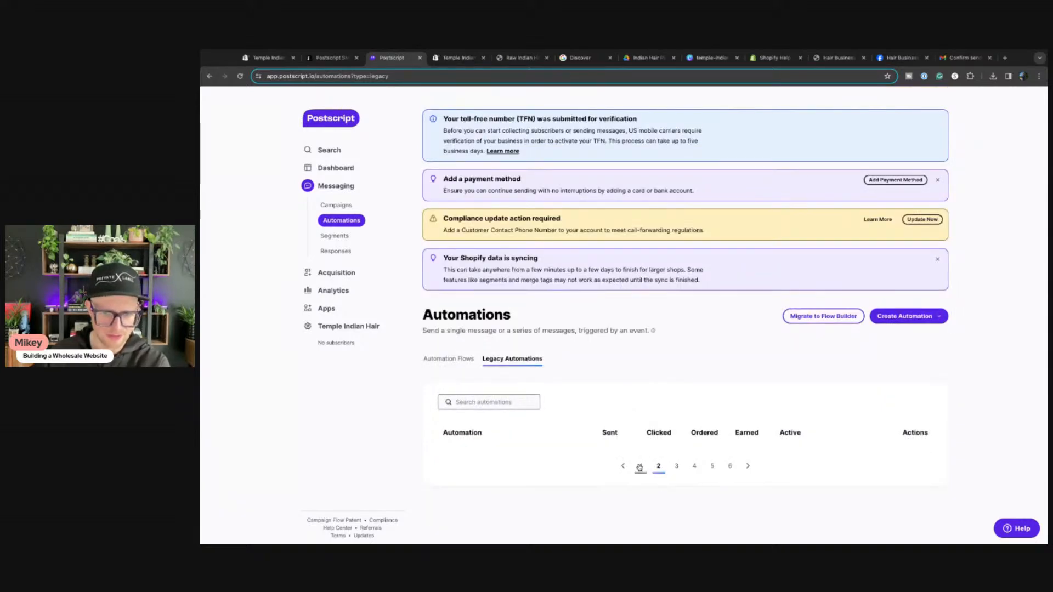
scroll(714, 473, down, 3)
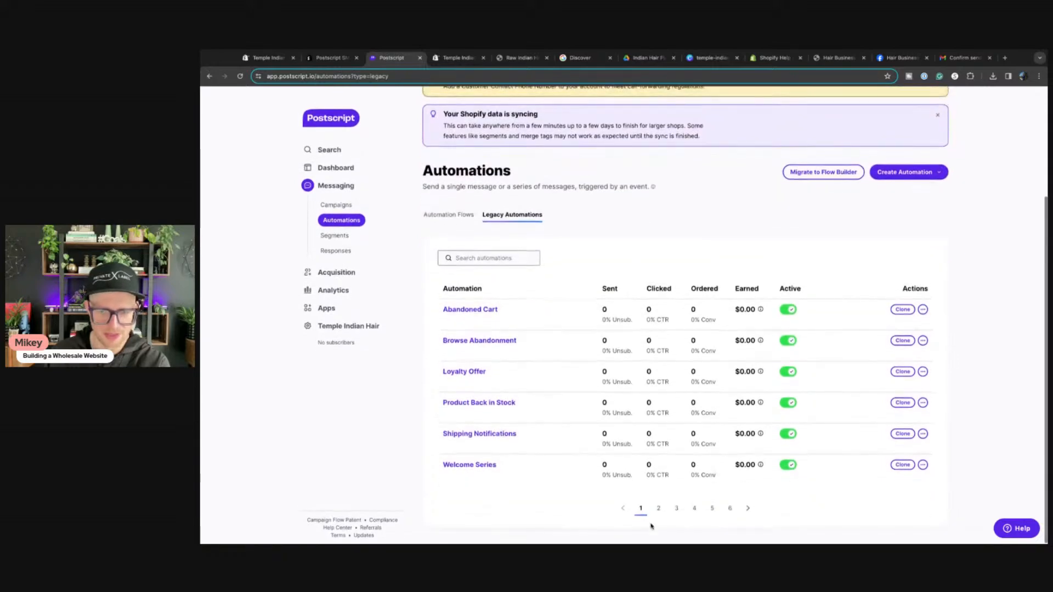
click(730, 509)
click(641, 466)
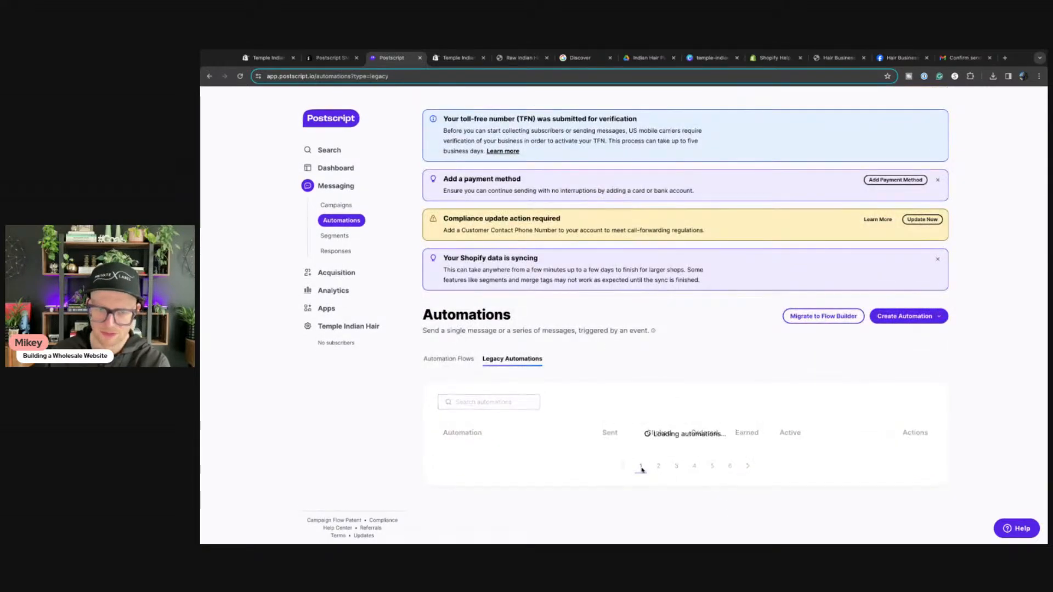
scroll(654, 466, down, 3)
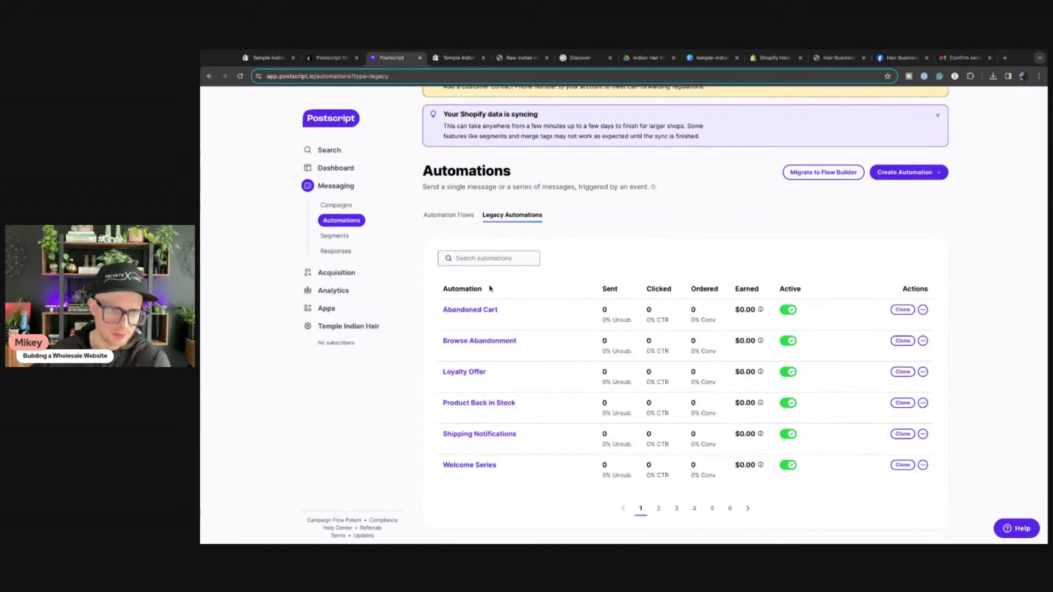
Step: Inspect the enabled Welcome Series' three messages and properties, then return to the Automations overview
click(473, 466)
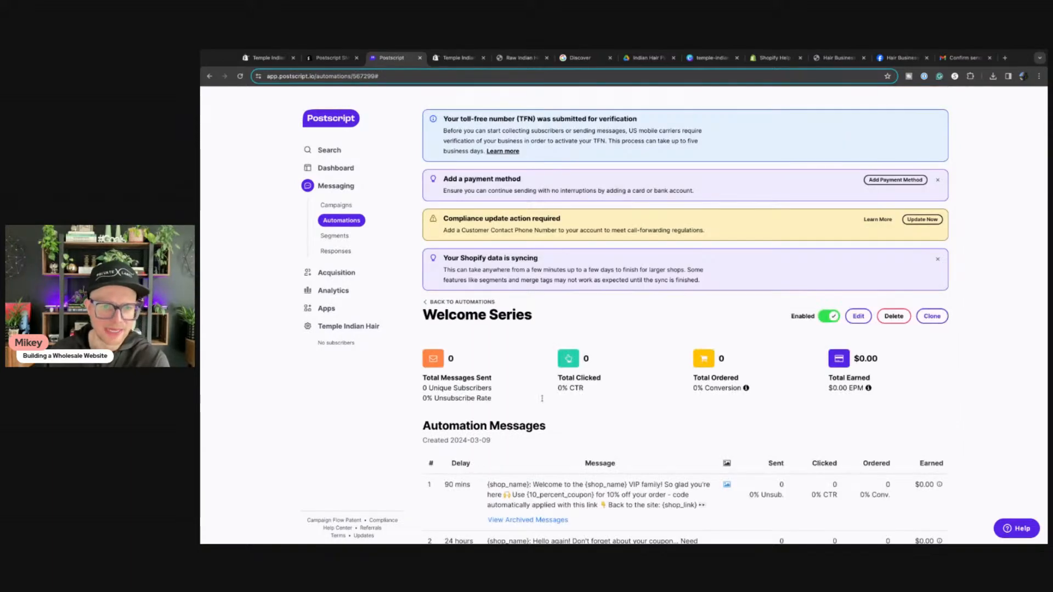
scroll(584, 393, down, 2)
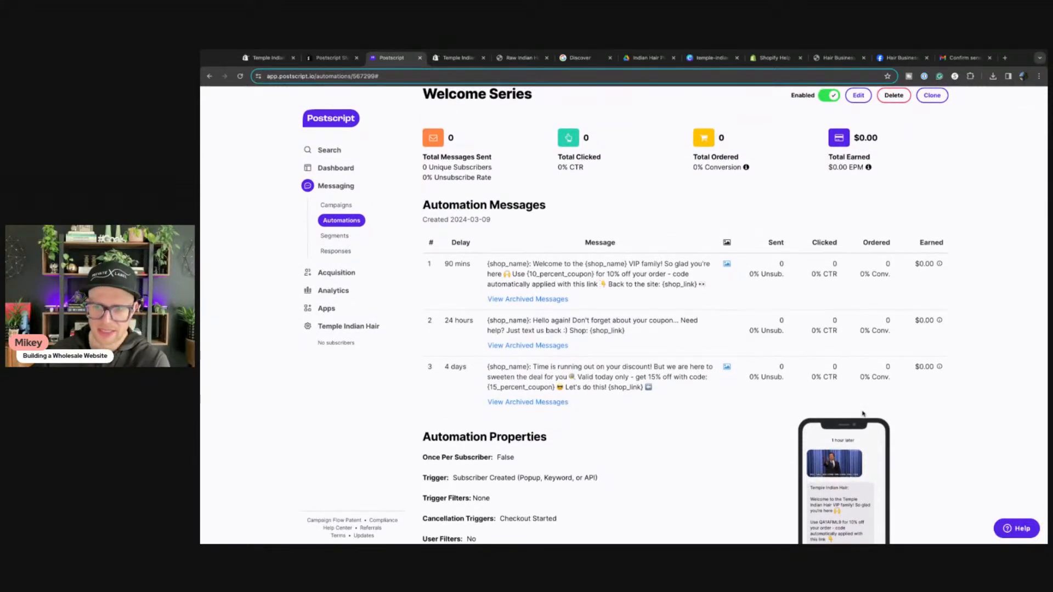
scroll(858, 412, down, 2)
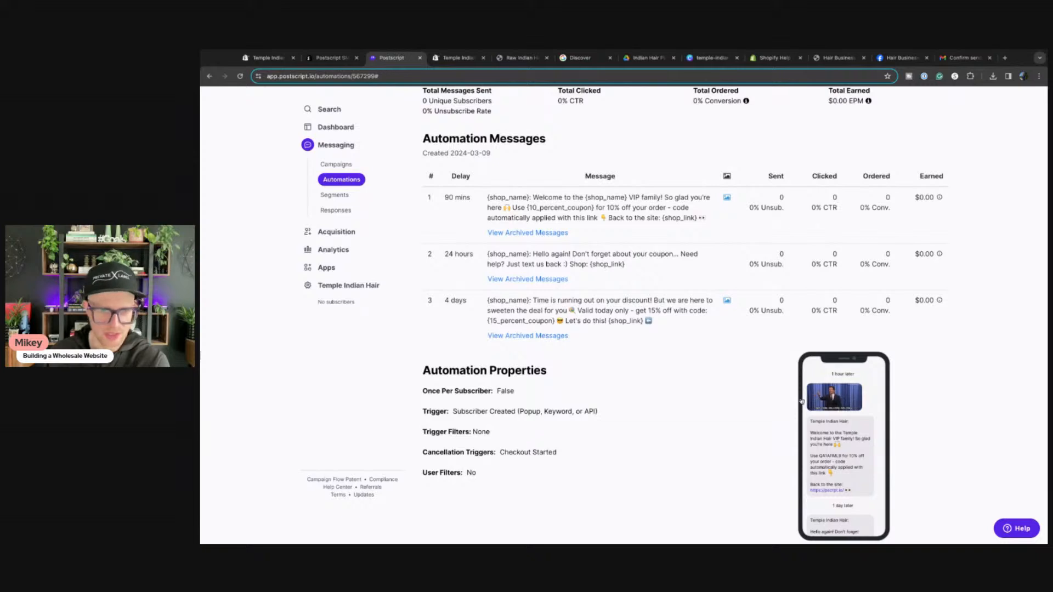
scroll(708, 408, up, 4)
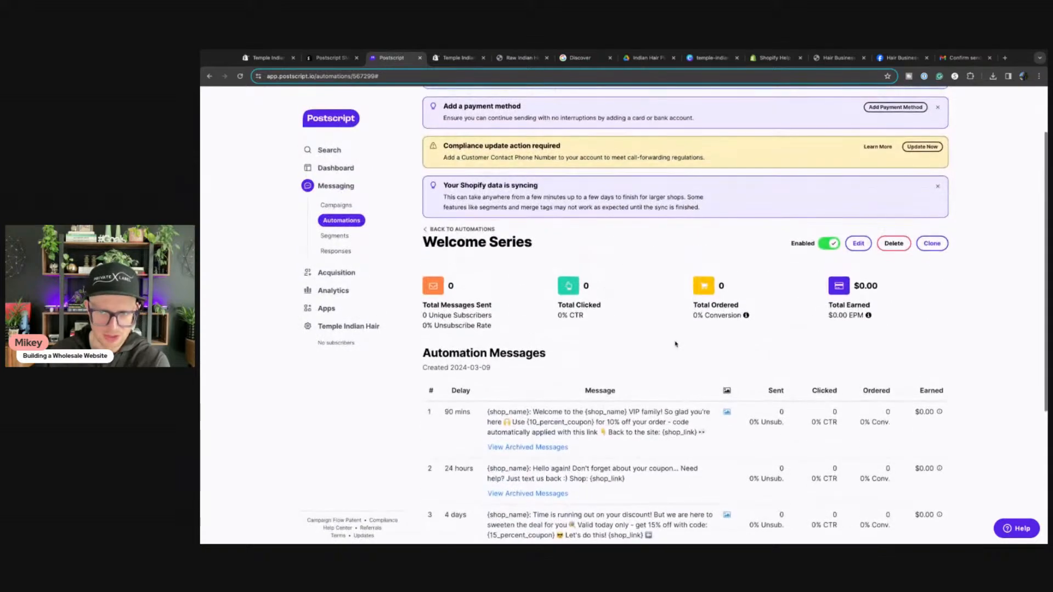
scroll(675, 346, up, 1)
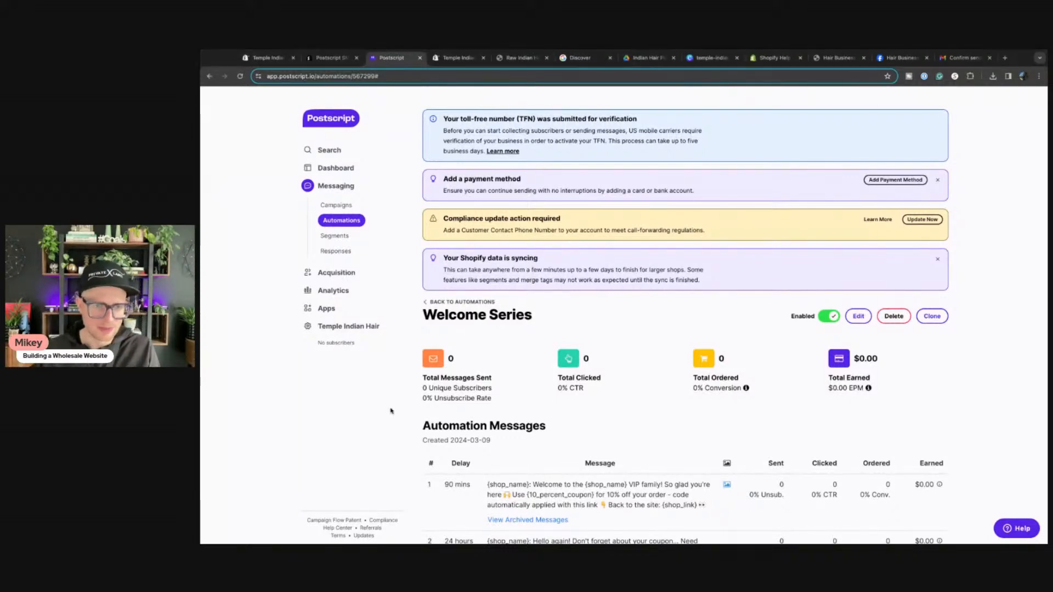
scroll(459, 422, down, 5)
scroll(494, 406, up, 5)
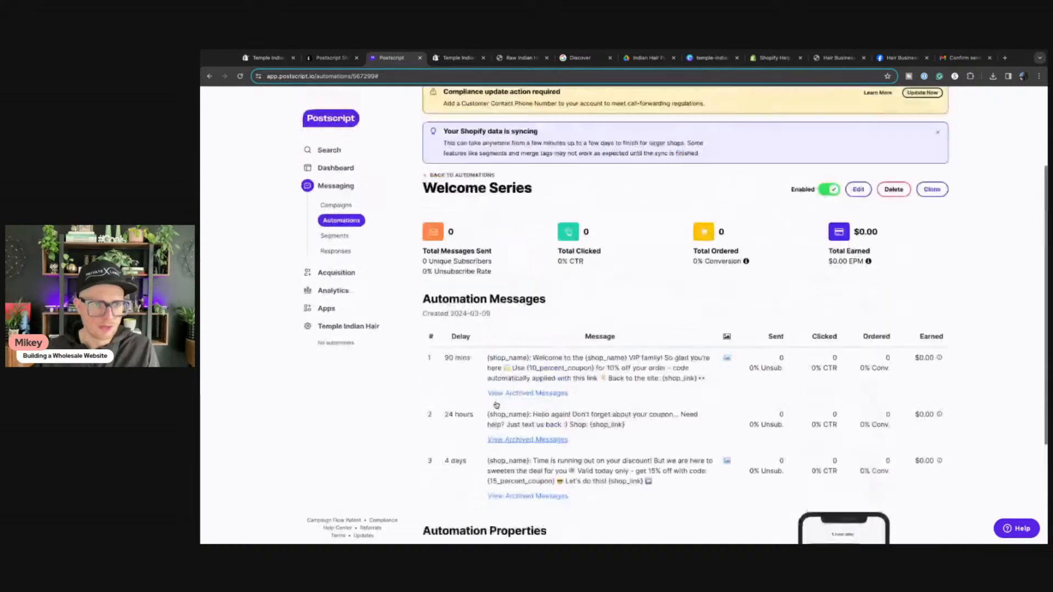
click(461, 298)
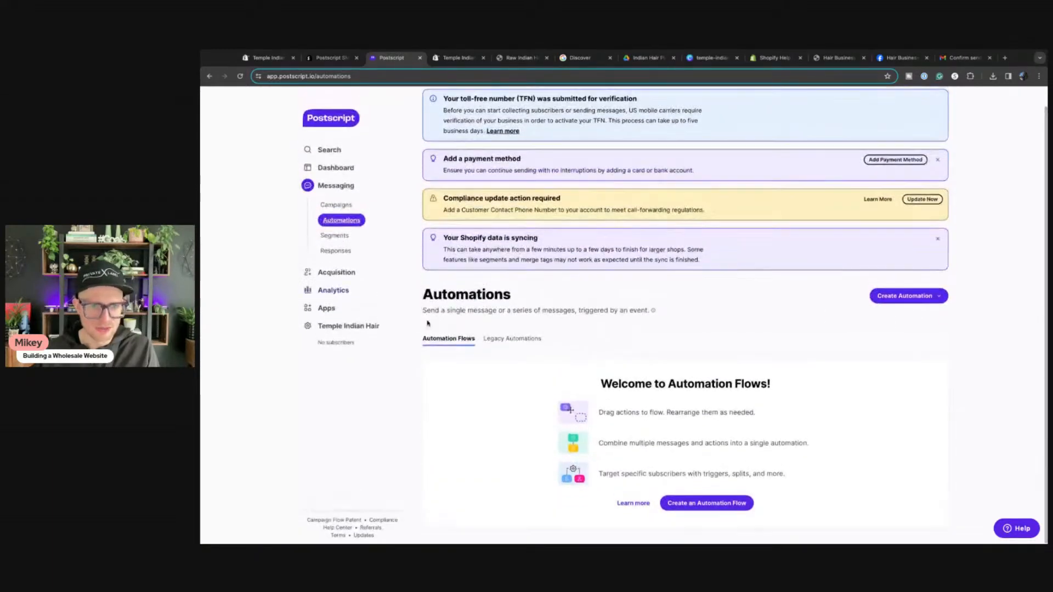
Step: Switch to the Legacy Automations table listing the six automations
click(512, 341)
scroll(654, 369, down, 3)
scroll(654, 369, up, 1)
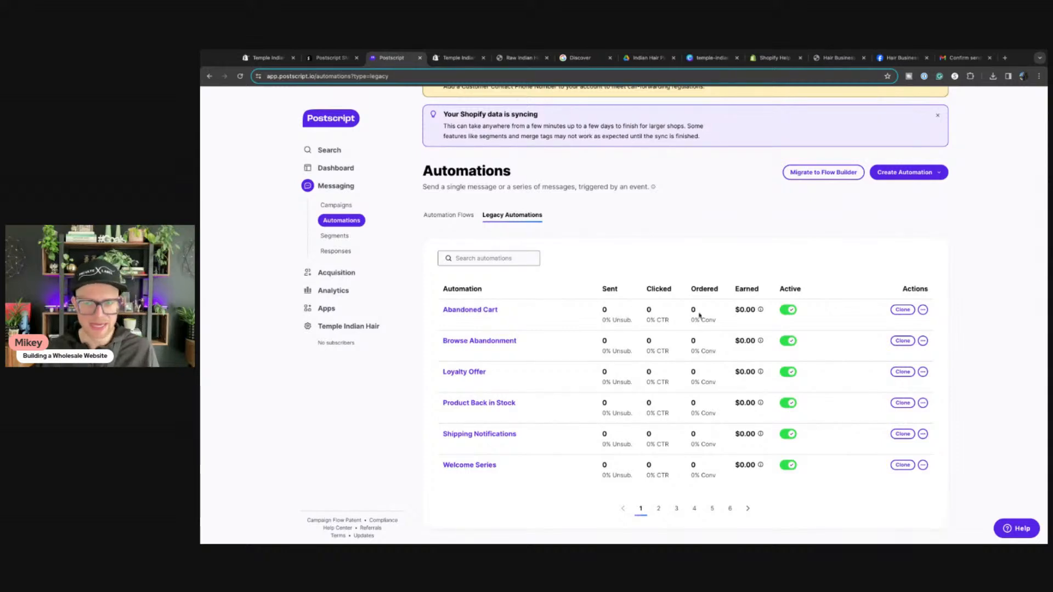
Step: Open Abandoned Cart and review its 2-hour, 10%-coupon message and Checkout Started trigger
click(453, 310)
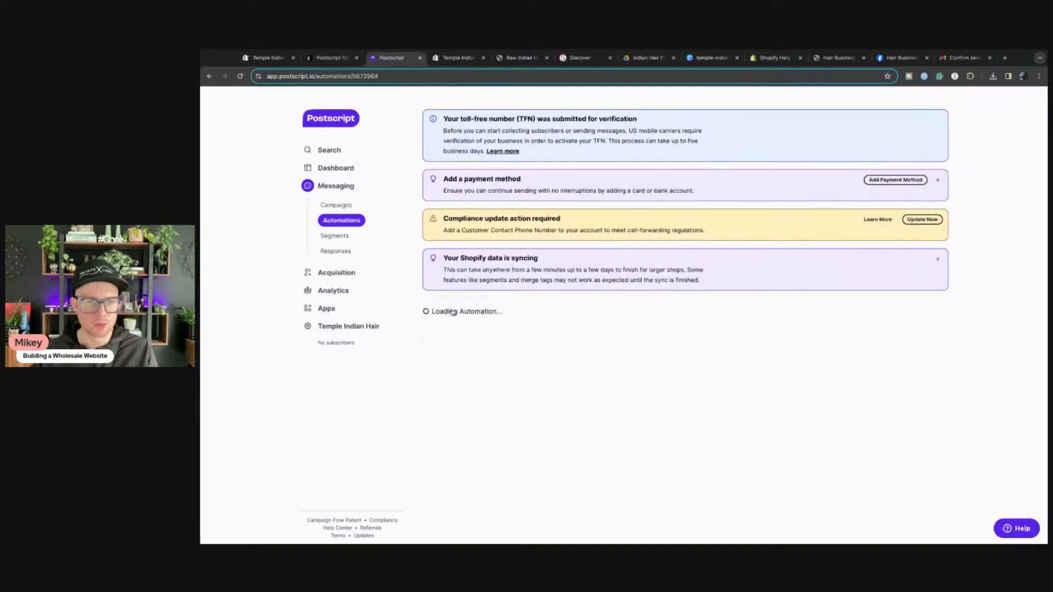
scroll(631, 424, down, 3)
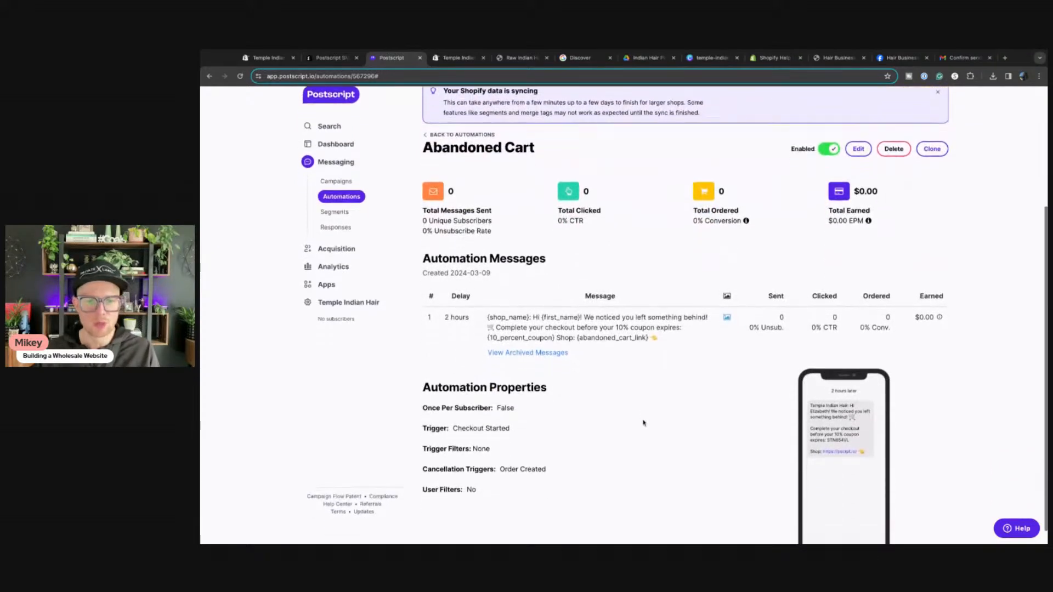
scroll(642, 421, down, 1)
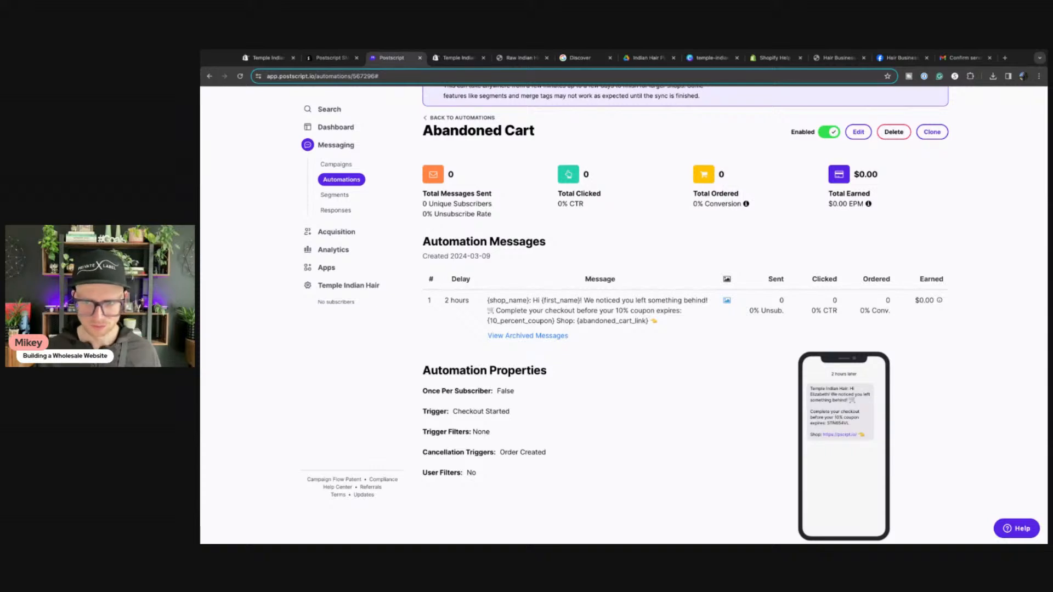
scroll(638, 419, up, 4)
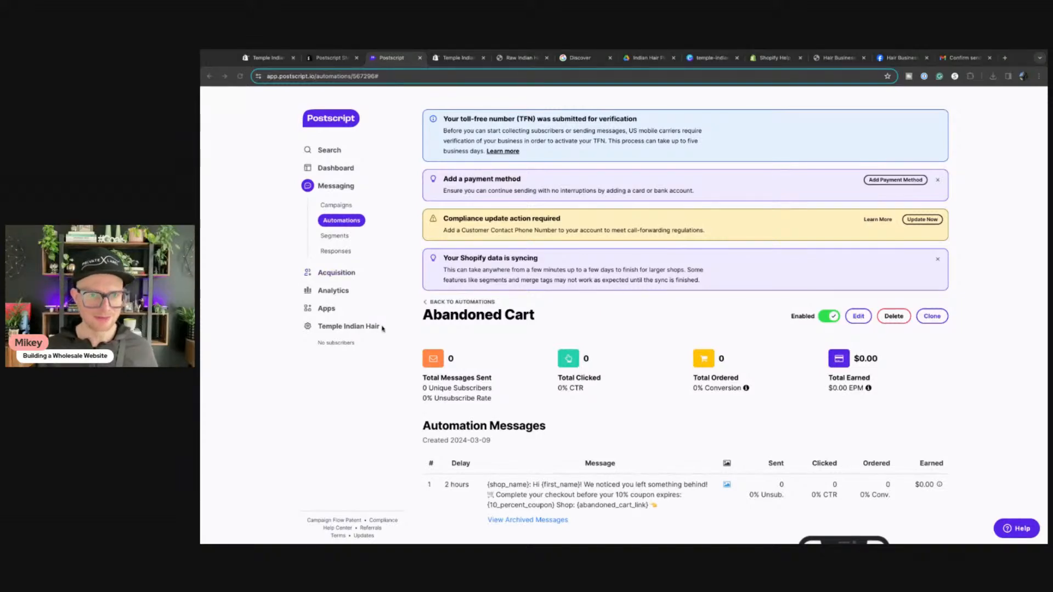
click(352, 375)
scroll(333, 283, down, 4)
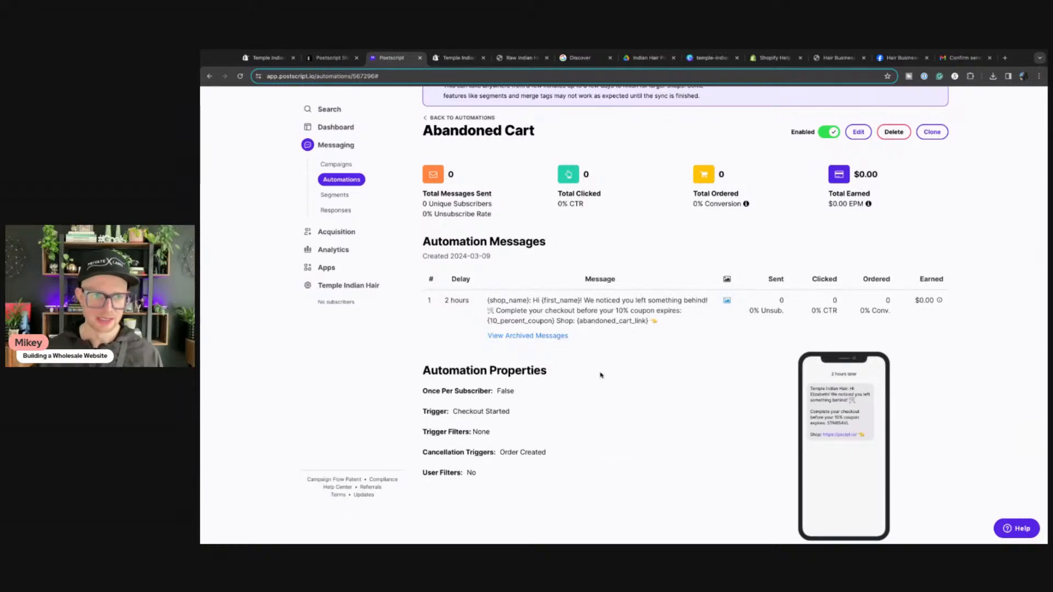
Step: Browse the Apps grid of integrations such as Gorgias, AfterShip, Yotpo Loyalty and Klaviyo
click(326, 267)
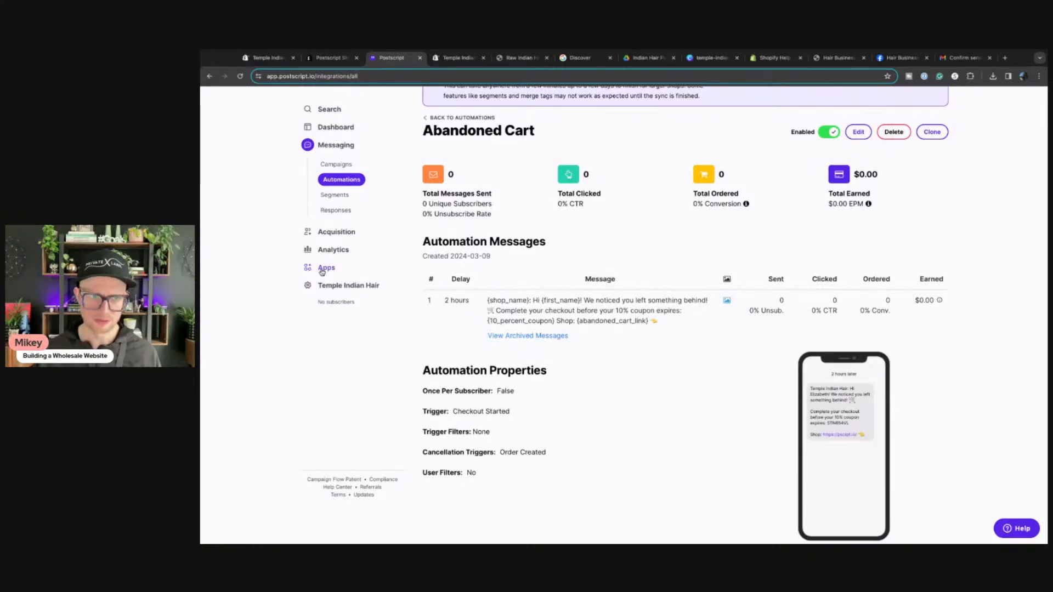
scroll(578, 384, down, 2)
scroll(578, 384, down, 5)
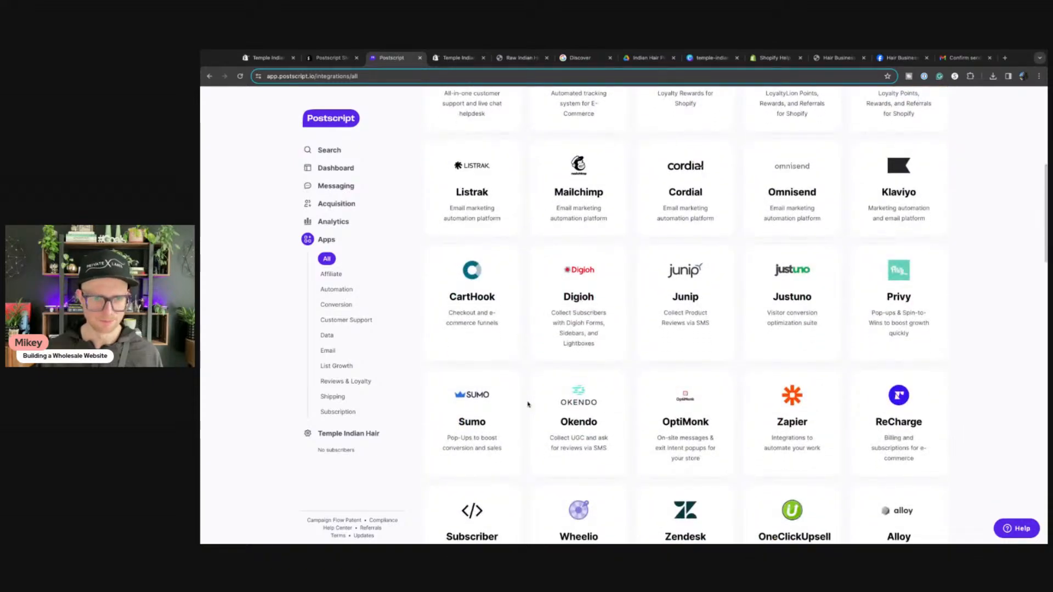
scroll(529, 404, down, 4)
scroll(686, 315, down, 9)
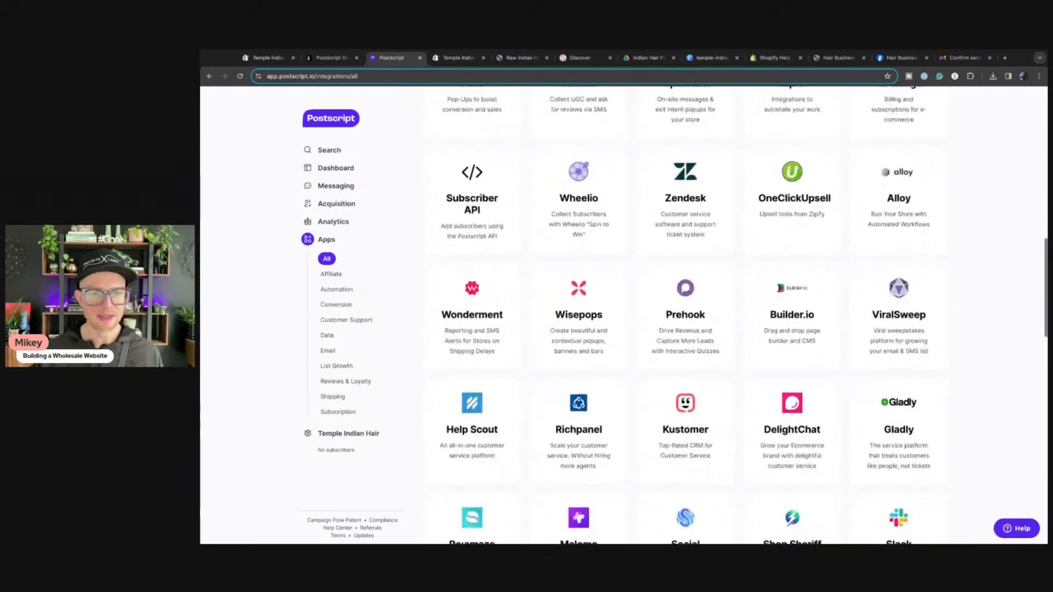
scroll(685, 316, down, 9)
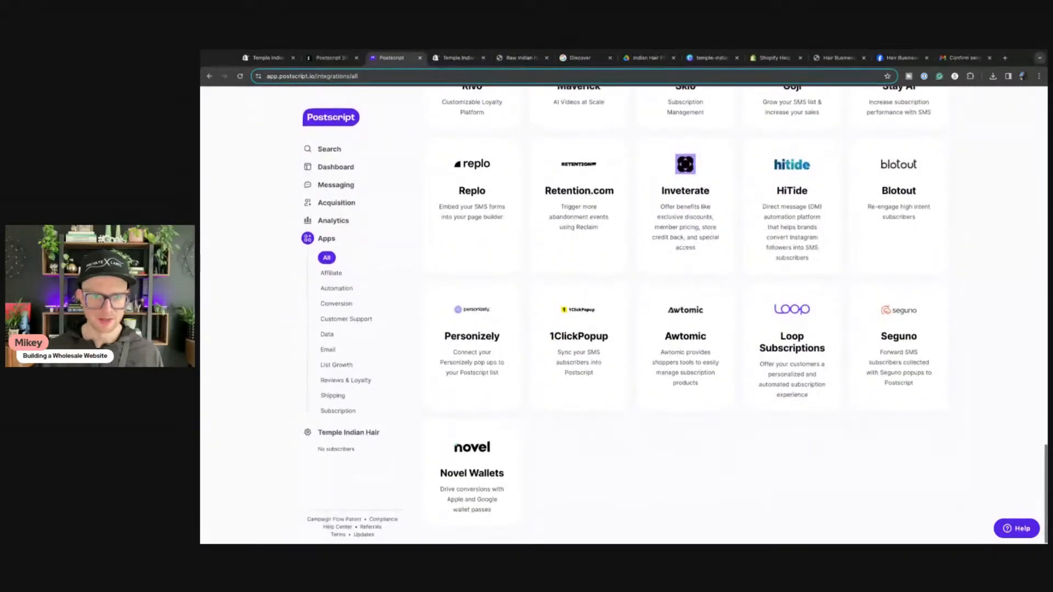
scroll(685, 315, up, 3)
scroll(686, 315, up, 1)
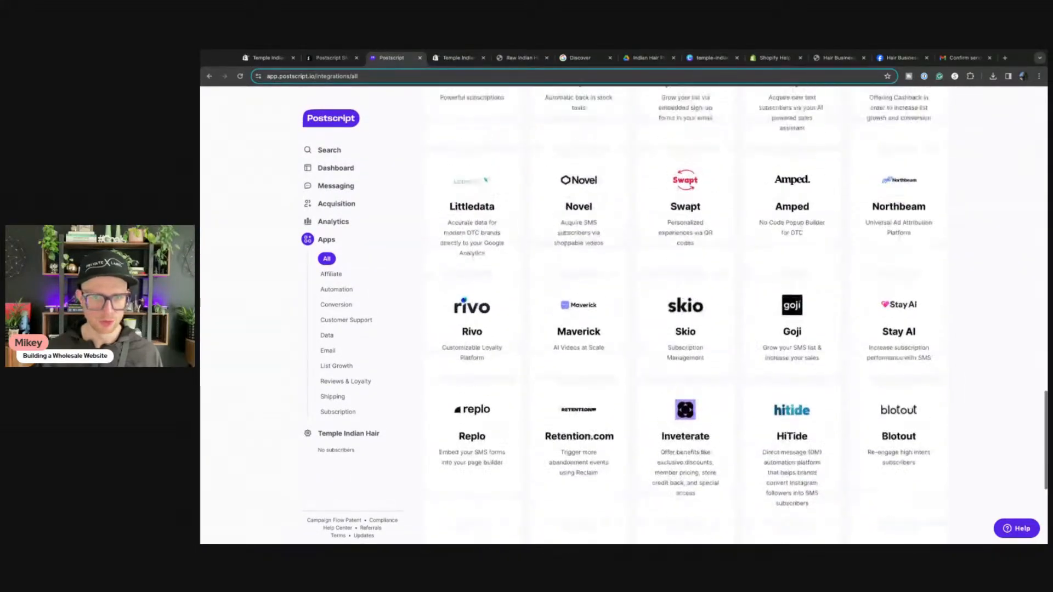
scroll(686, 316, up, 2)
scroll(686, 316, up, 1)
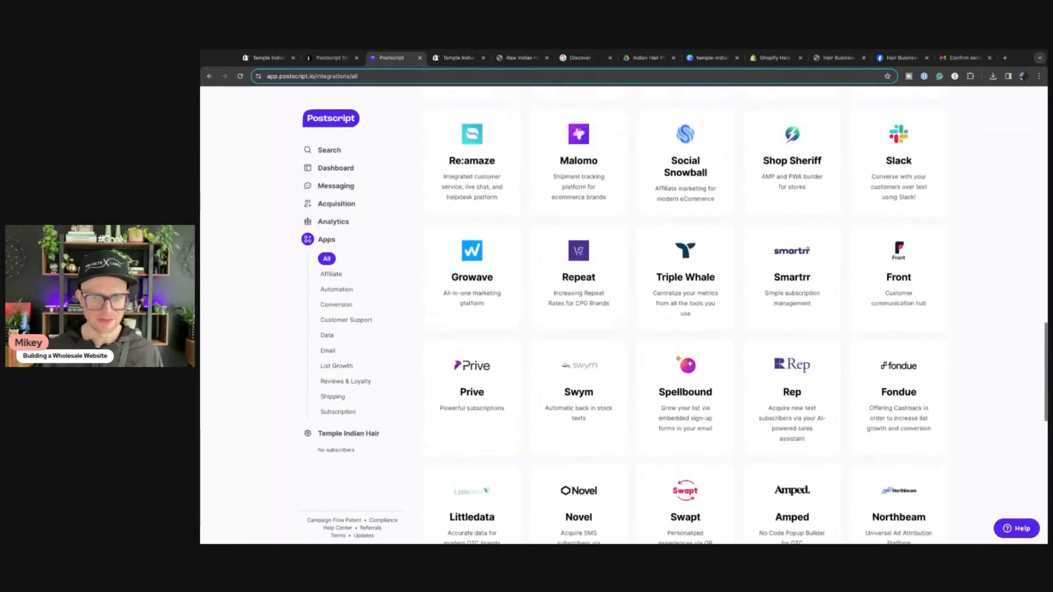
scroll(686, 316, up, 2)
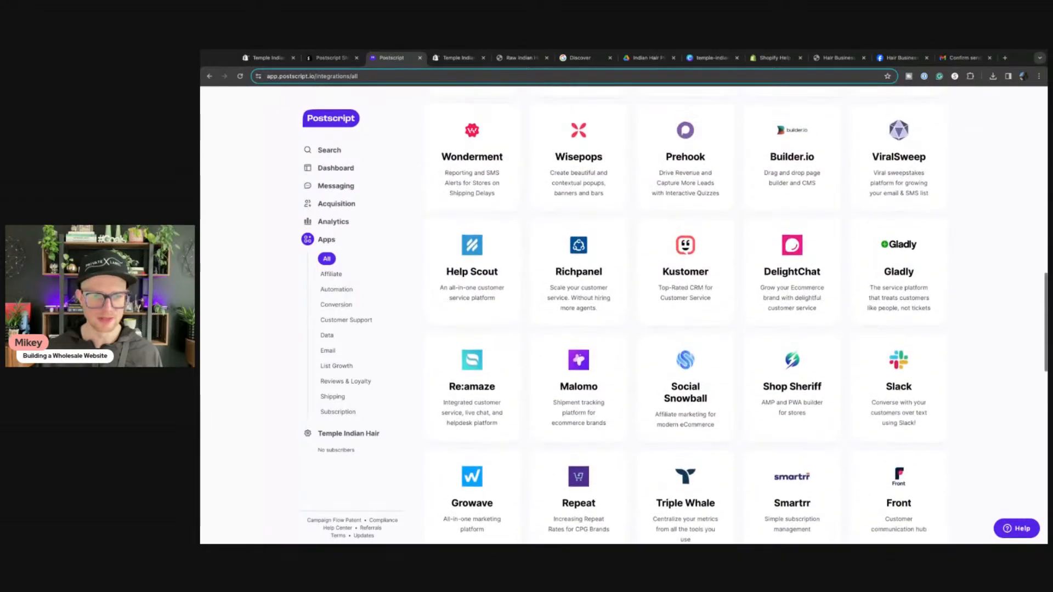
scroll(686, 316, up, 2)
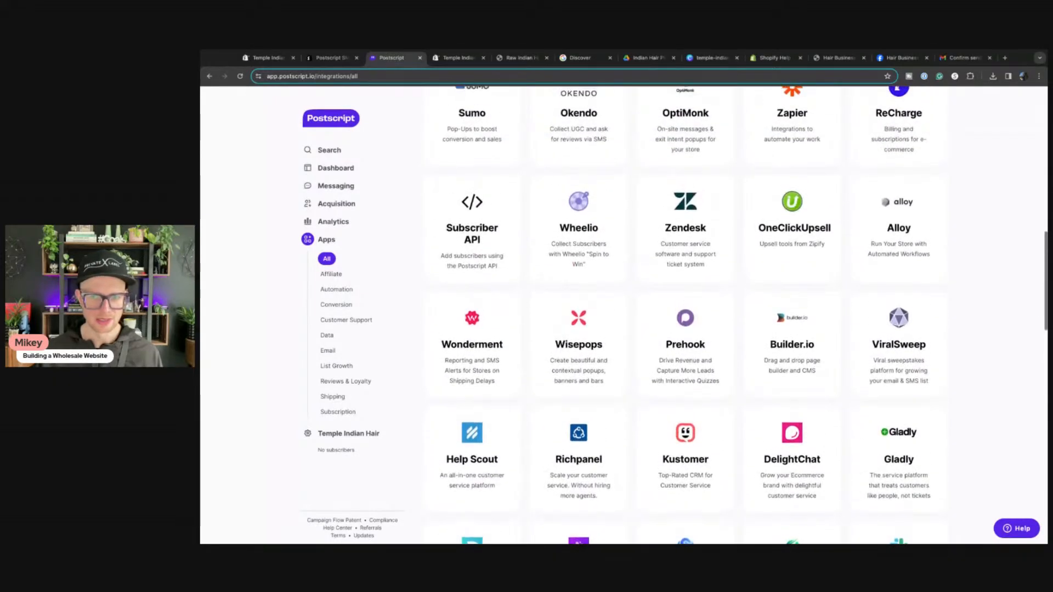
scroll(685, 315, up, 1)
scroll(686, 316, up, 1)
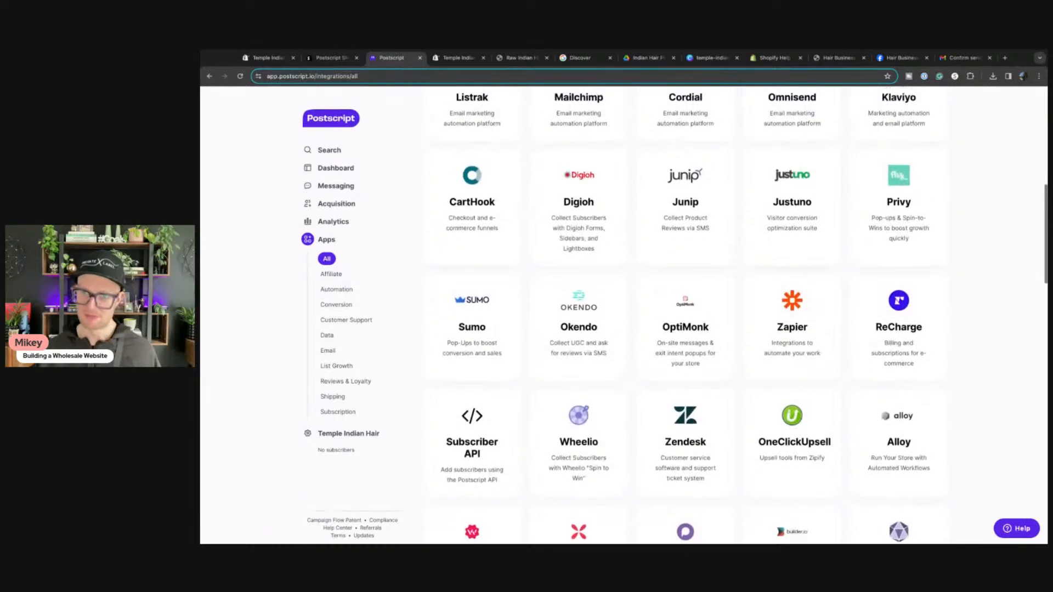
scroll(686, 316, up, 5)
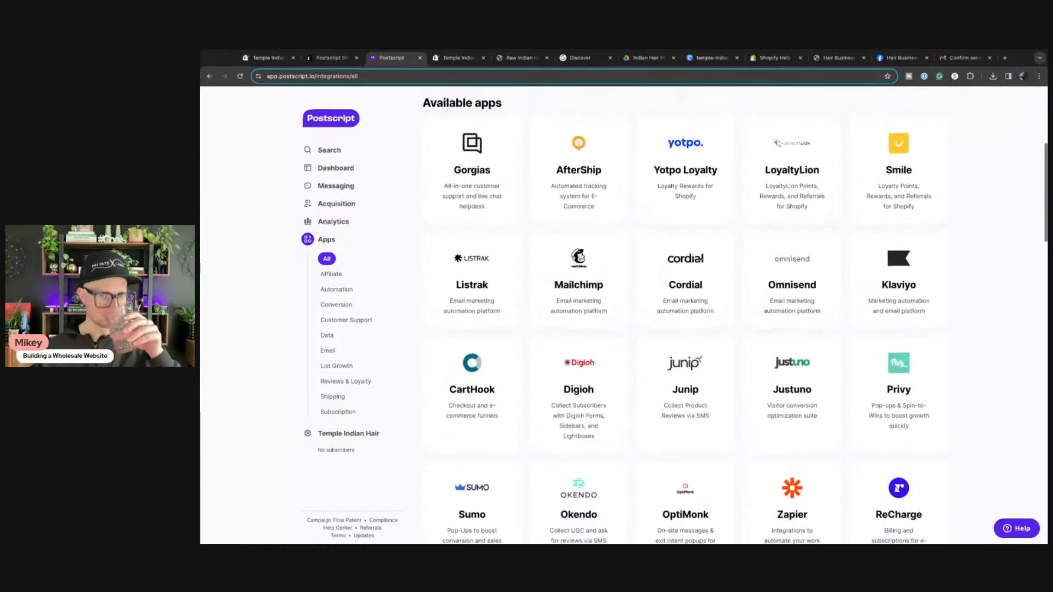
scroll(685, 315, up, 3)
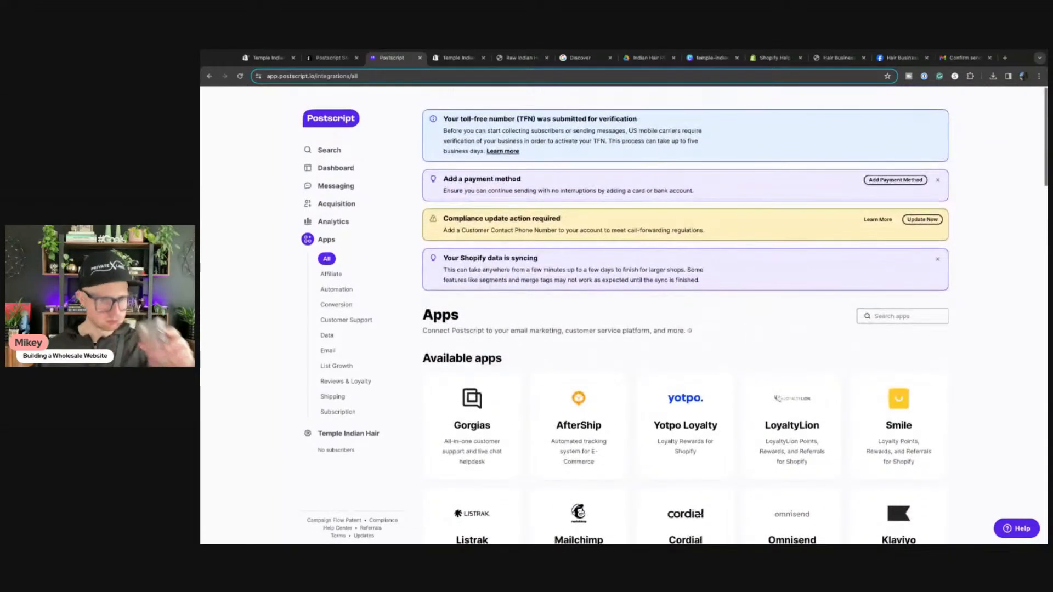
scroll(742, 336, down, 3)
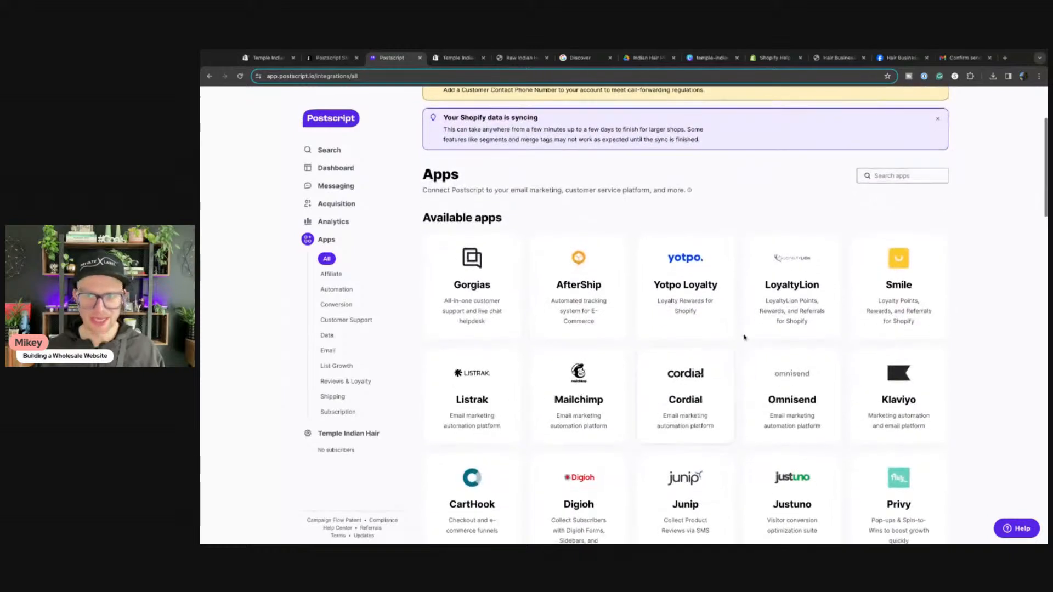
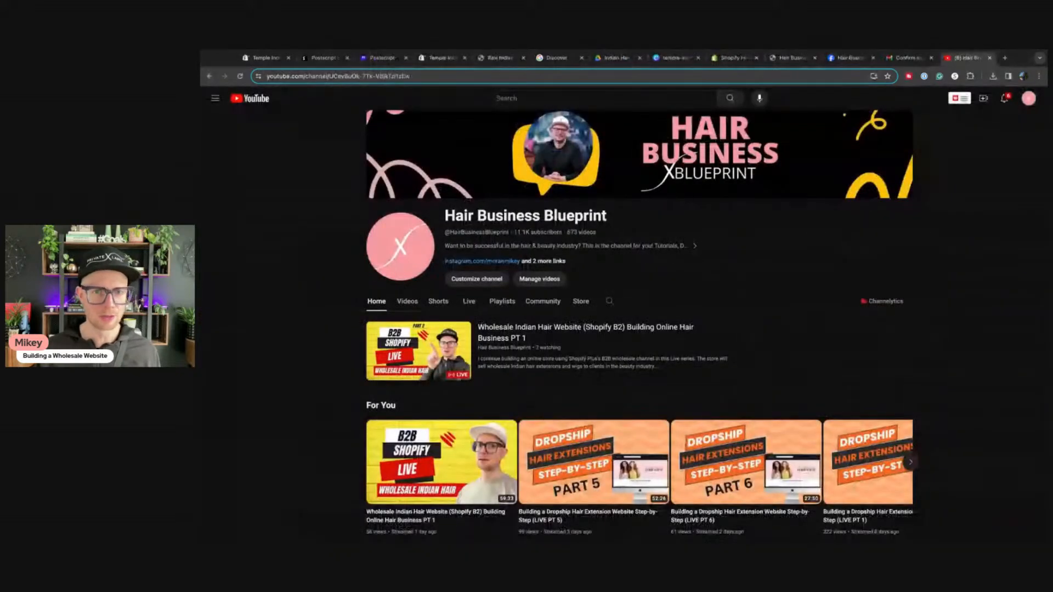
Step: List the Hair Business Blueprint live streams via the Live tab and select the page address
click(470, 303)
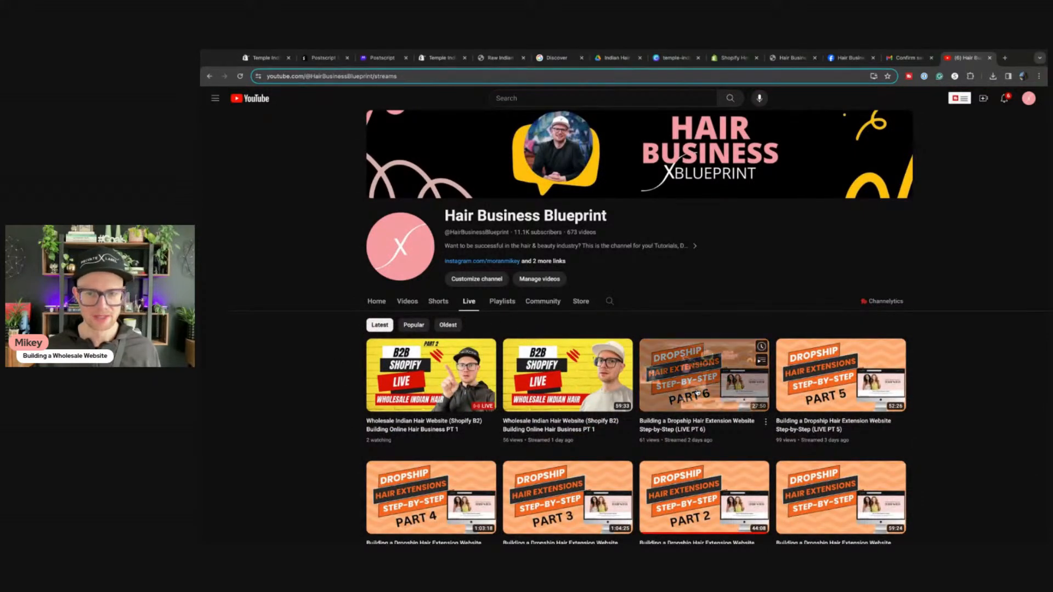
scroll(702, 378, down, 2)
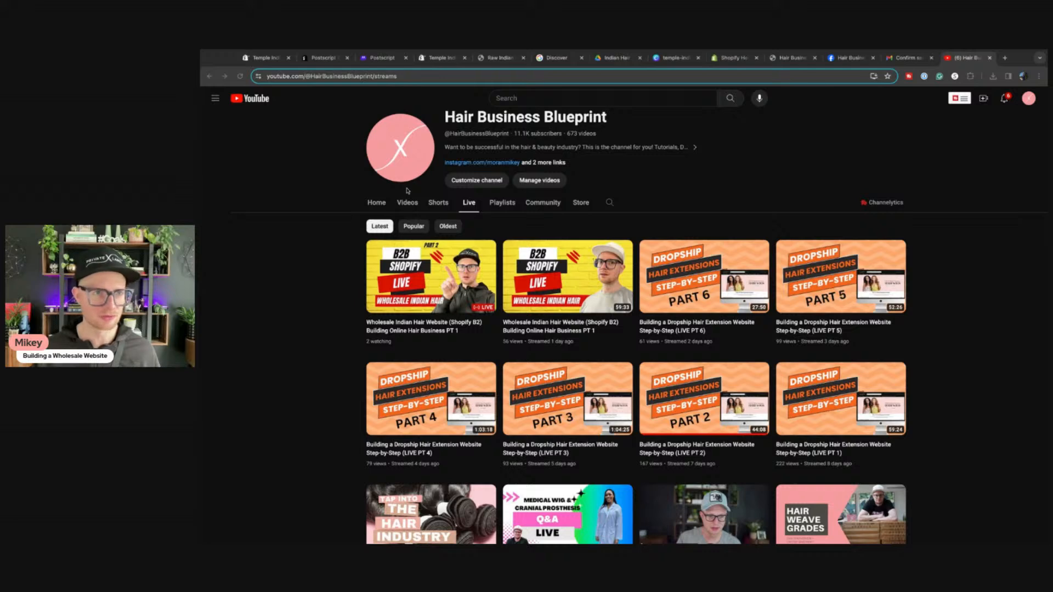
click(351, 76)
double_click(351, 76)
key(ctrl+a)
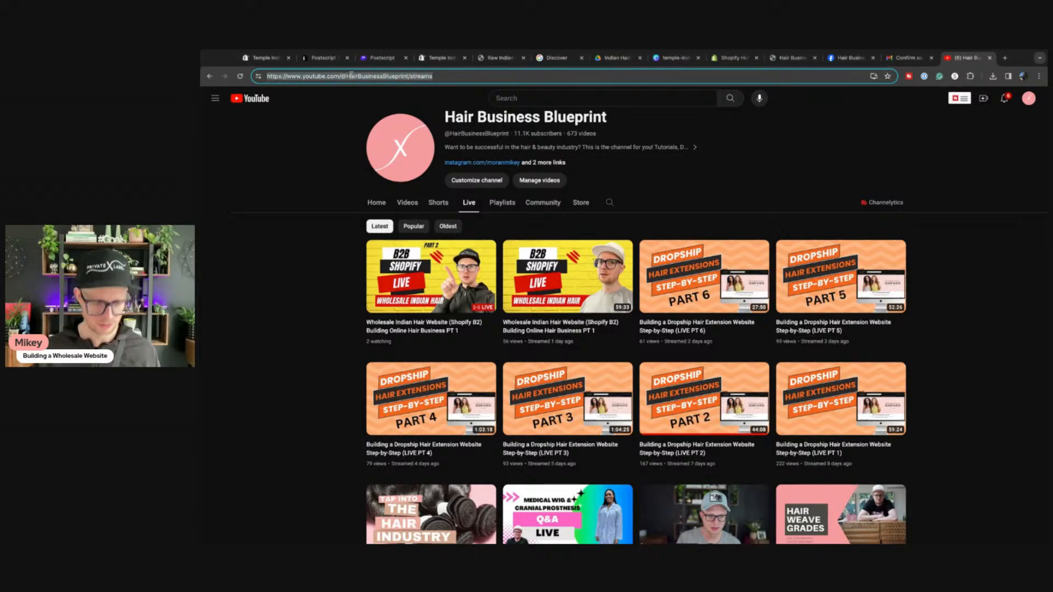
key(super+Tab)
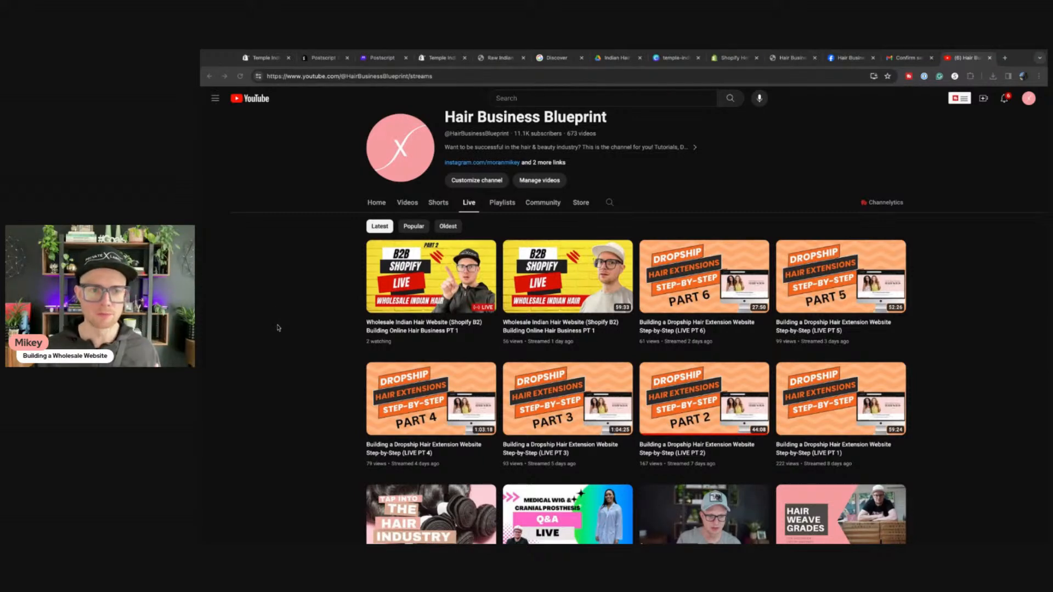
key(ctrl+l)
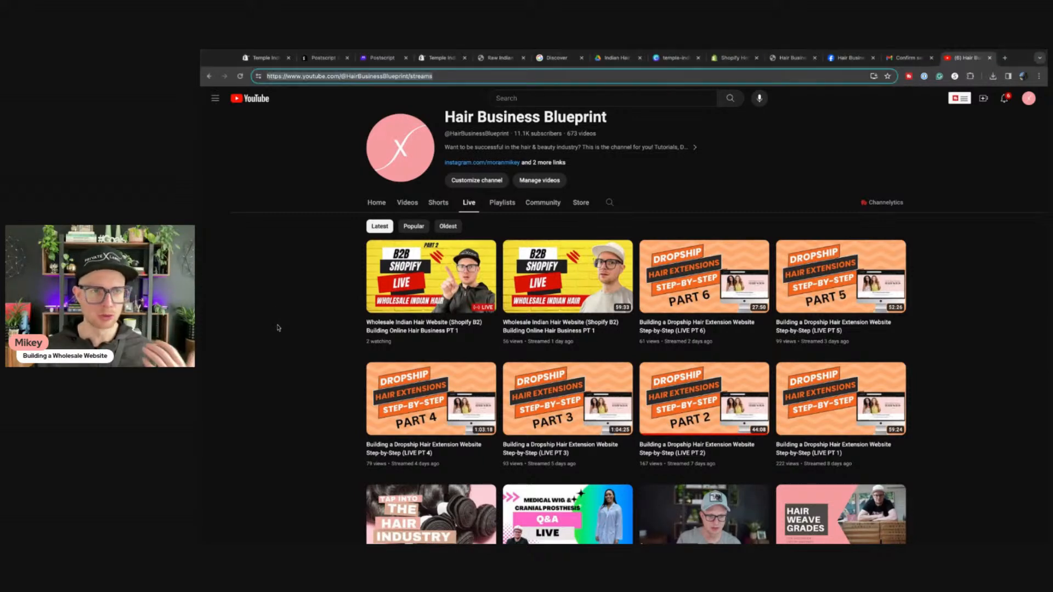
Step: Filter the Postscript apps by the affiliate, automation and email categories
click(383, 59)
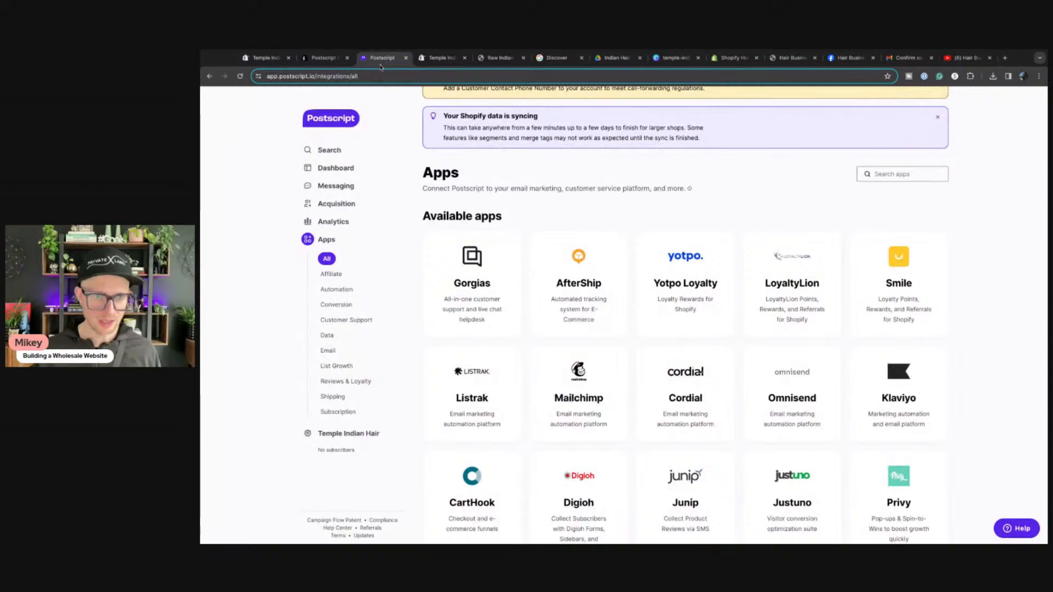
scroll(595, 270, down, 3)
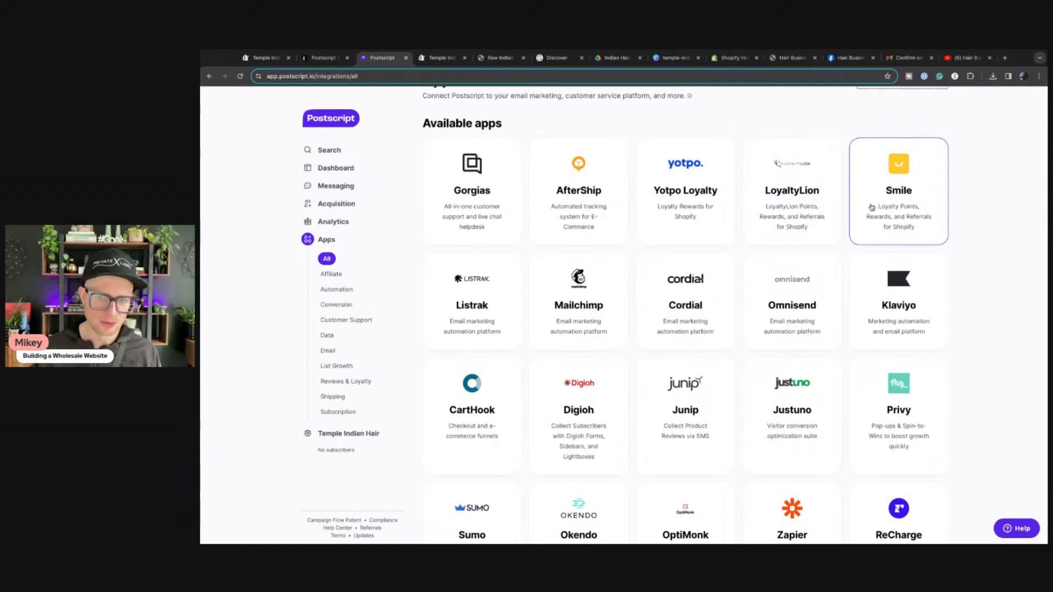
scroll(597, 261, down, 2)
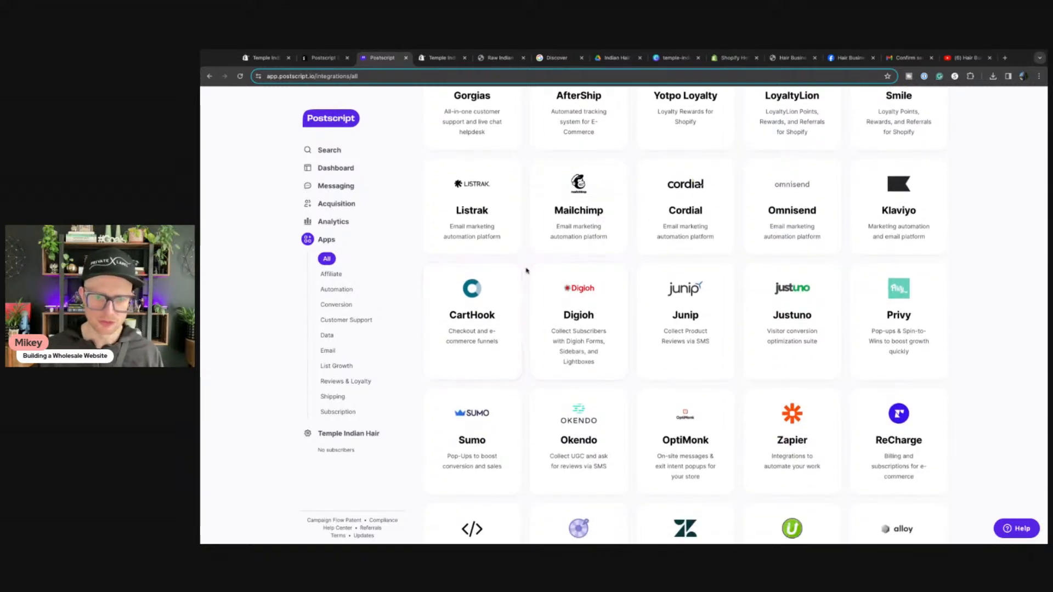
scroll(526, 270, up, 5)
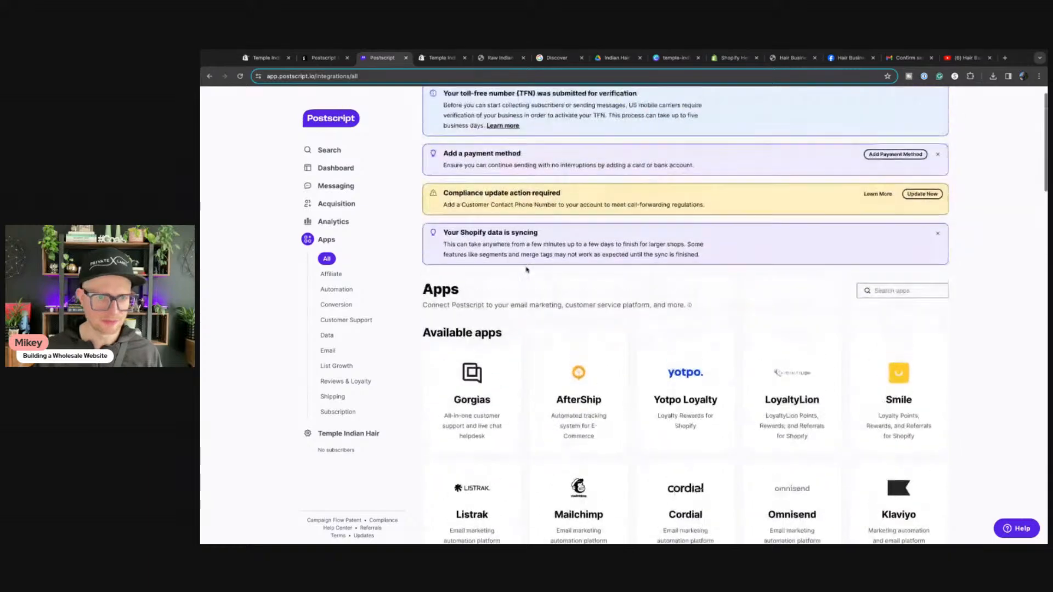
click(329, 277)
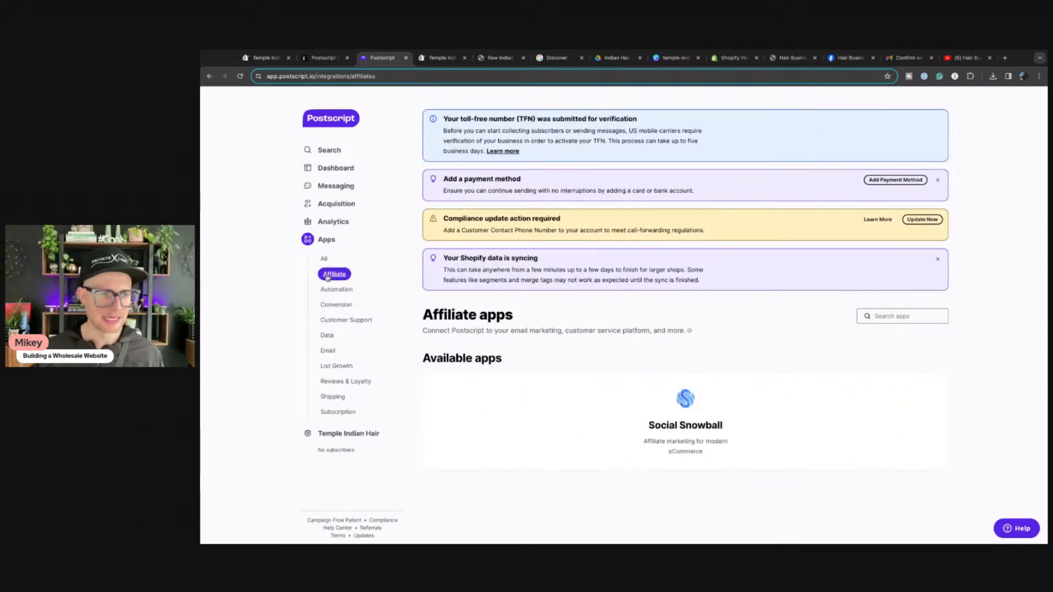
click(328, 291)
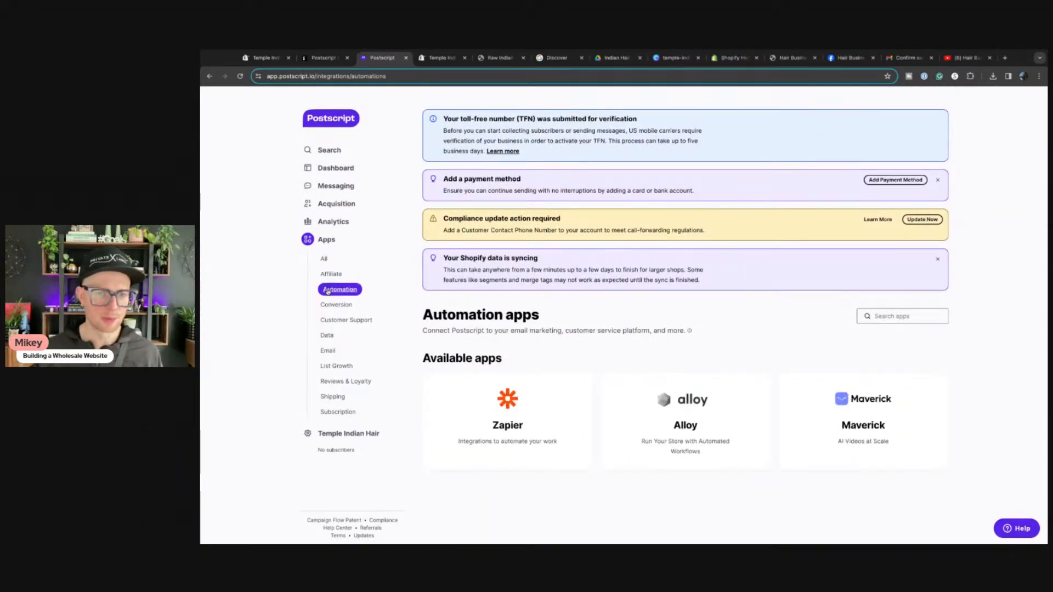
click(327, 351)
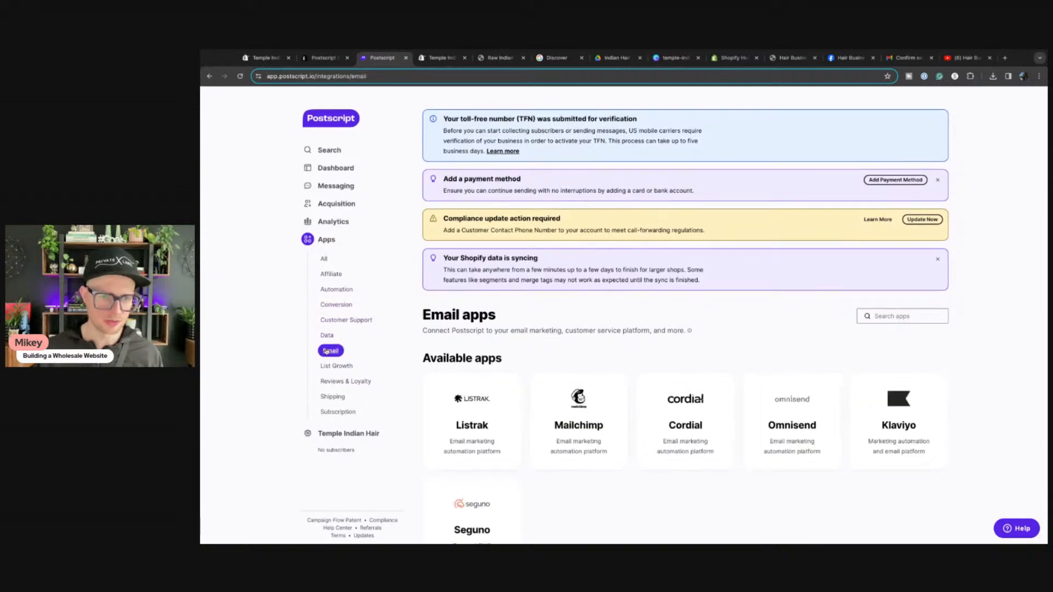
scroll(433, 360, down, 1)
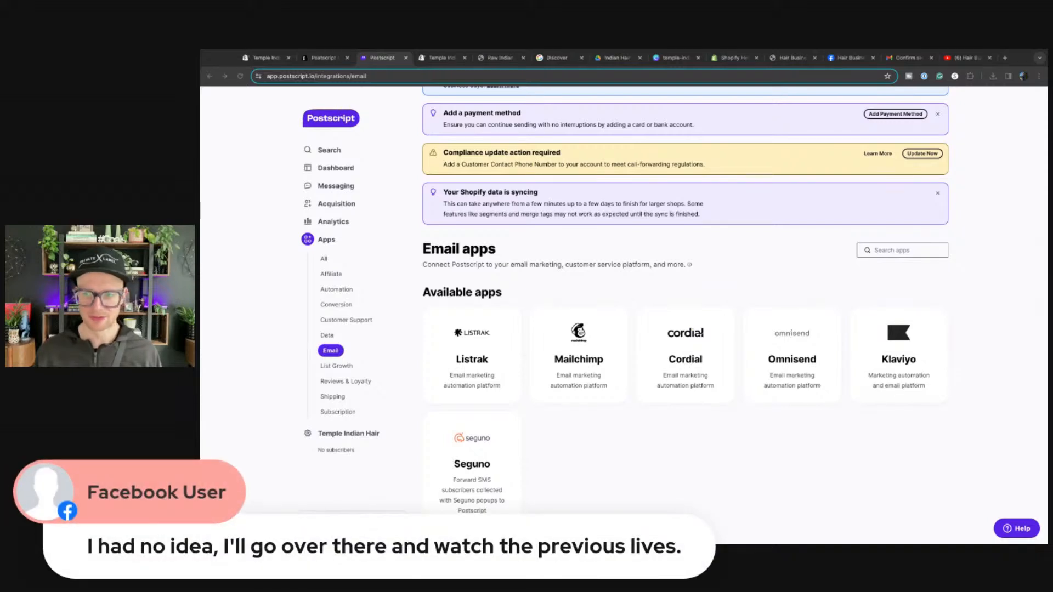
Step: Filter the apps to reviews and loyalty and scroll through the results
click(404, 445)
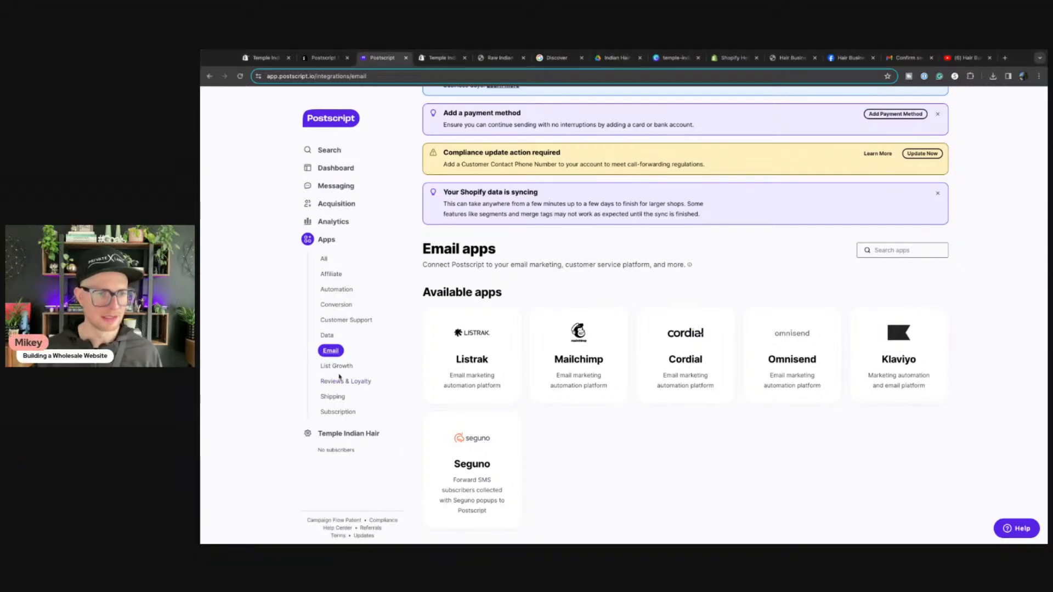
click(344, 382)
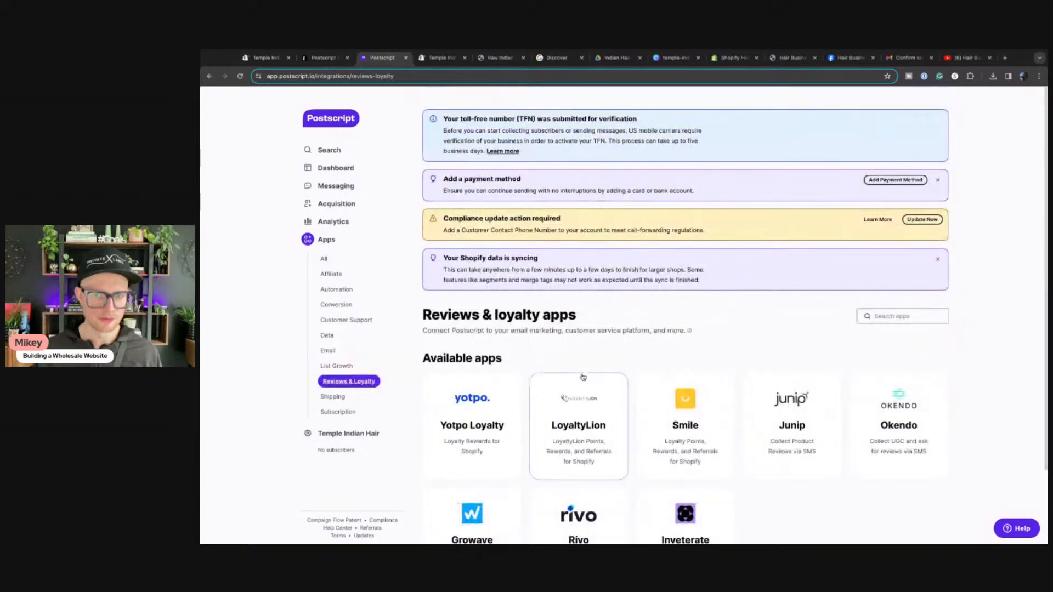
scroll(582, 378, down, 3)
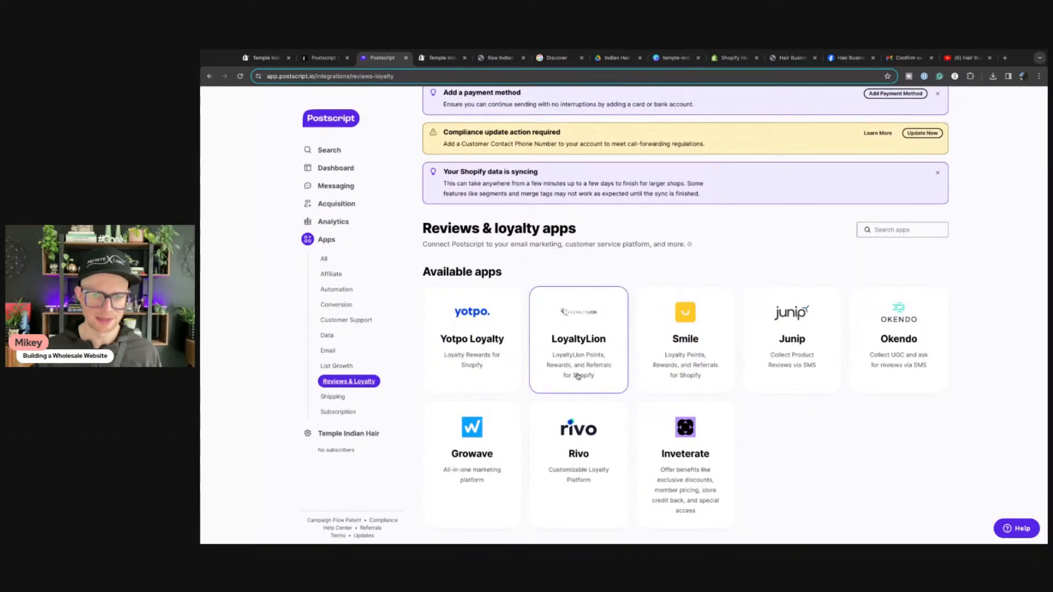
scroll(578, 377, up, 3)
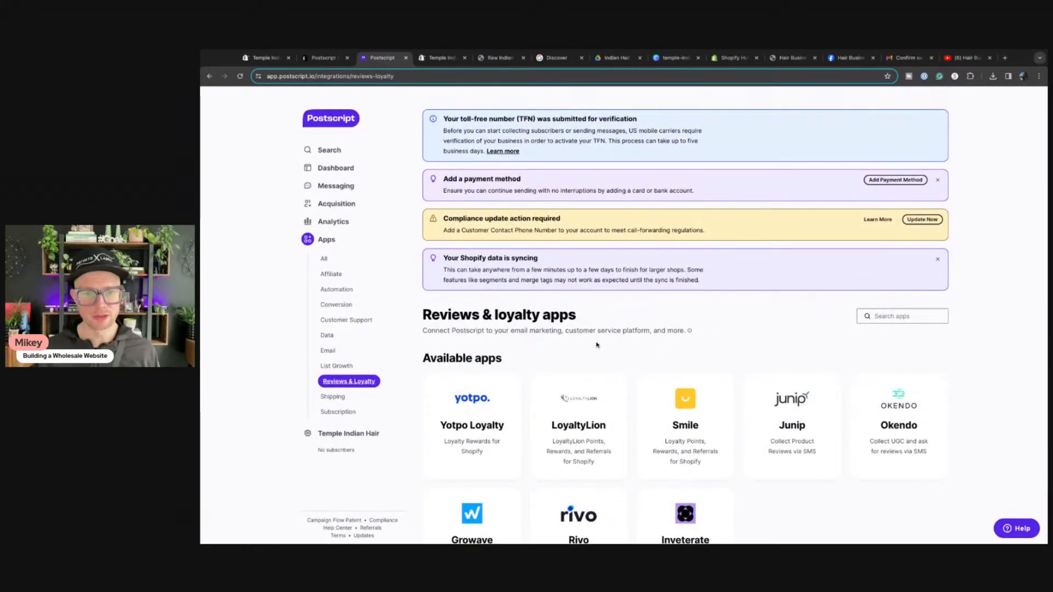
scroll(596, 344, down, 3)
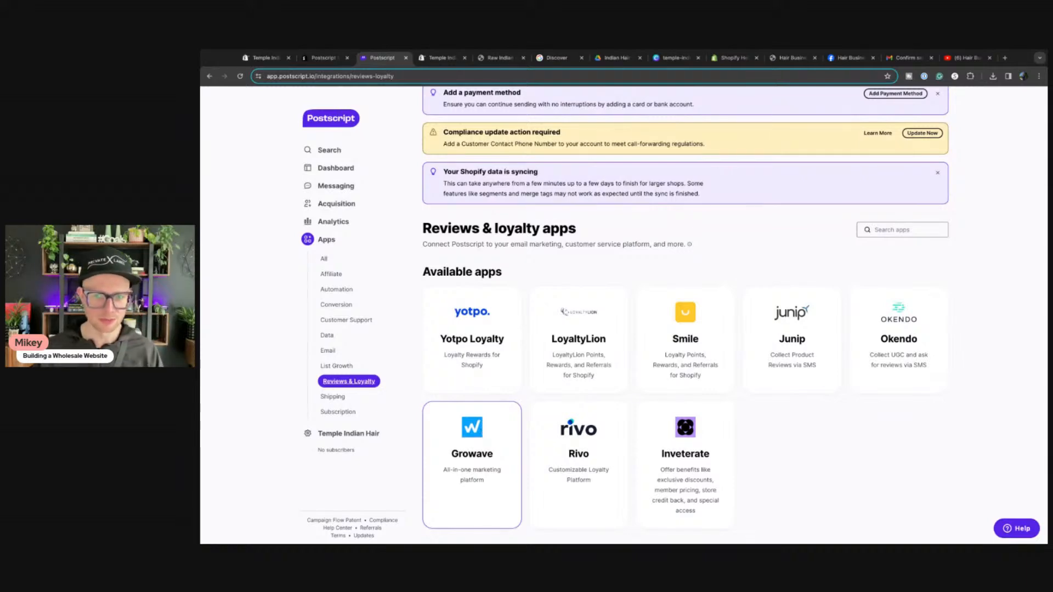
scroll(498, 417, up, 3)
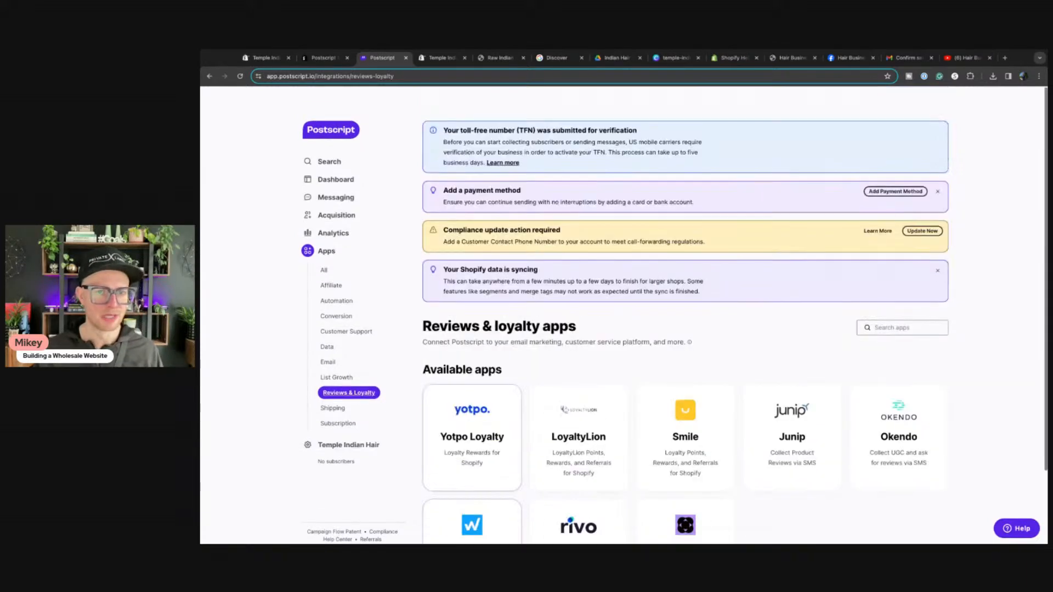
Step: Go to the Postscript dashboard and its Acquisition > Popups list
click(335, 170)
click(332, 206)
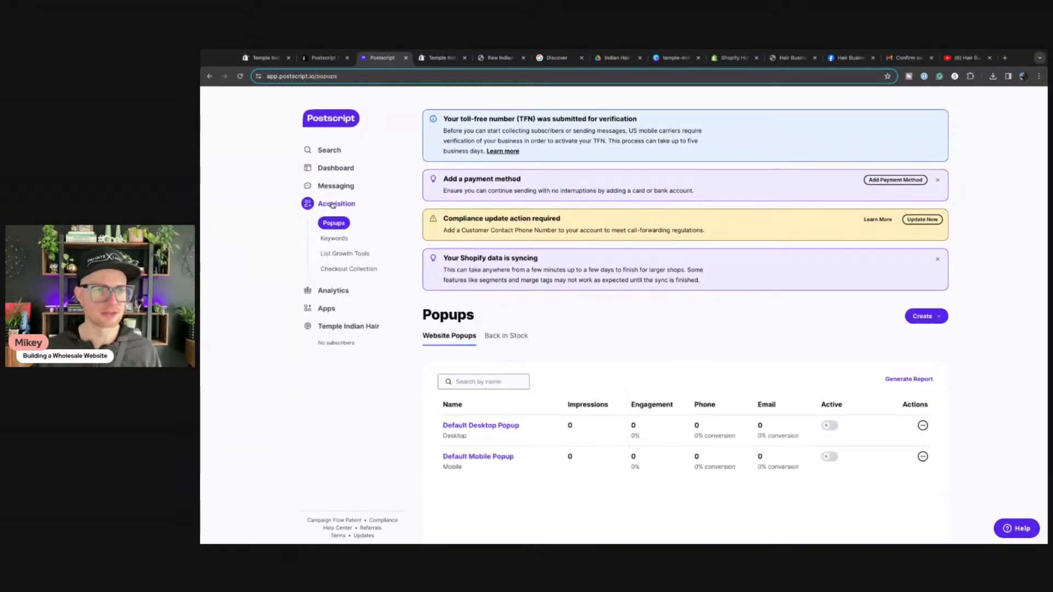
click(438, 57)
Step: Reload the Temple Indian Hair storefront and scroll until the wholesale signup popup shows
click(484, 57)
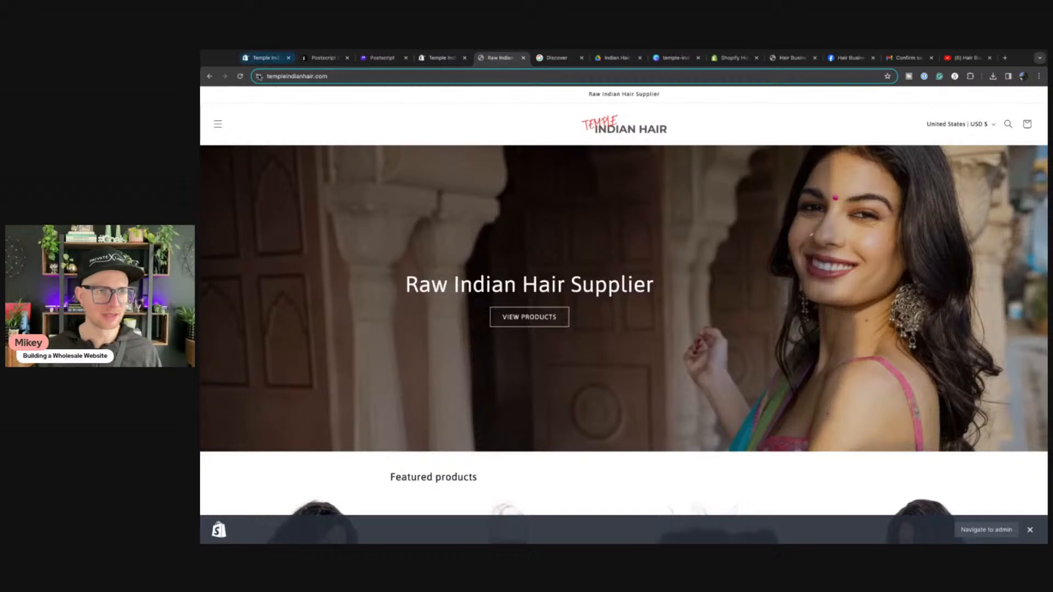
click(240, 77)
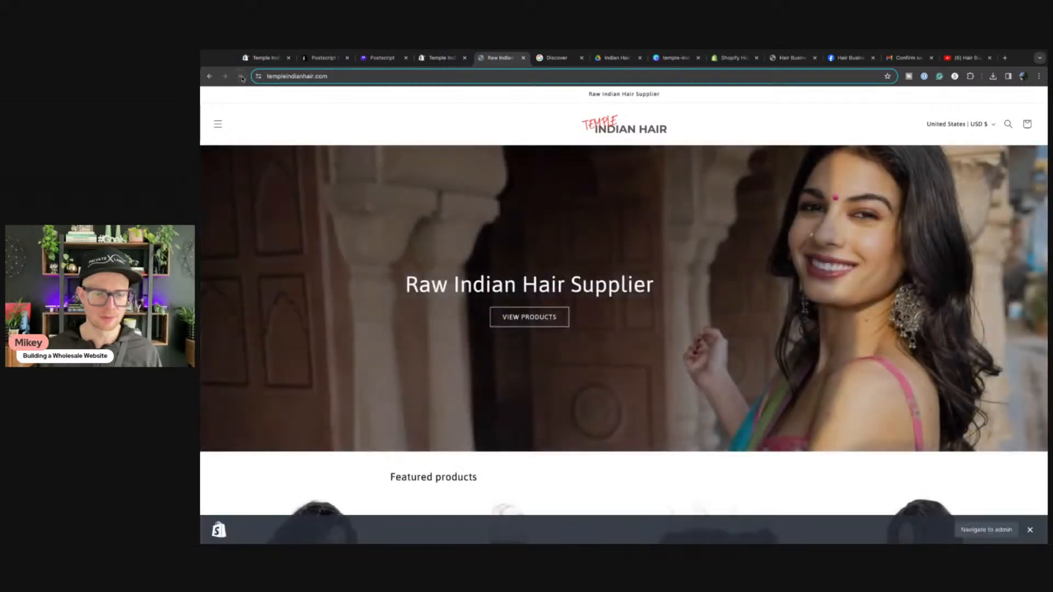
scroll(528, 269, down, 4)
scroll(505, 268, down, 2)
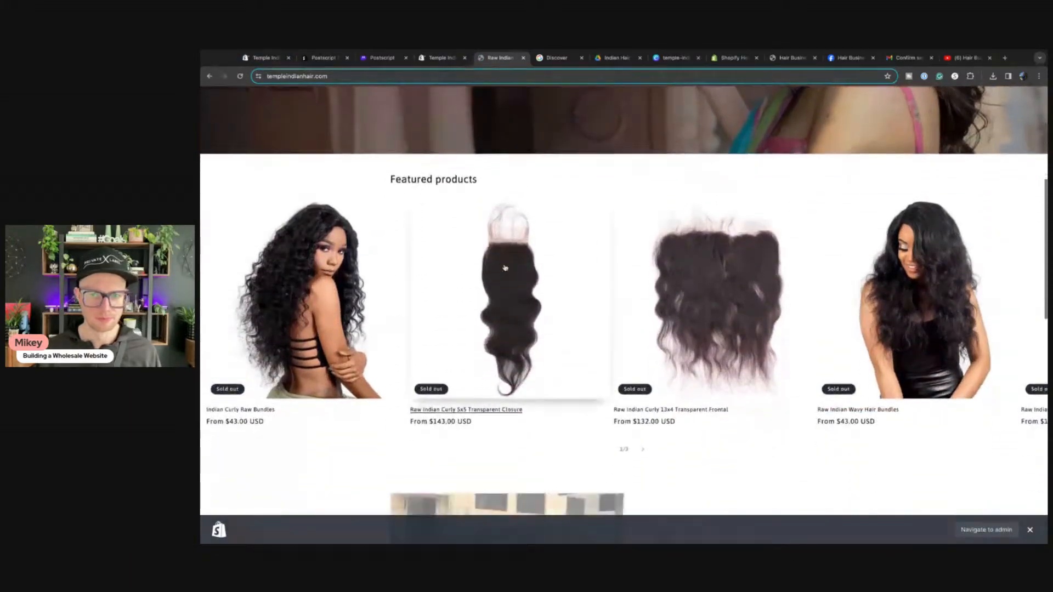
scroll(505, 269, down, 15)
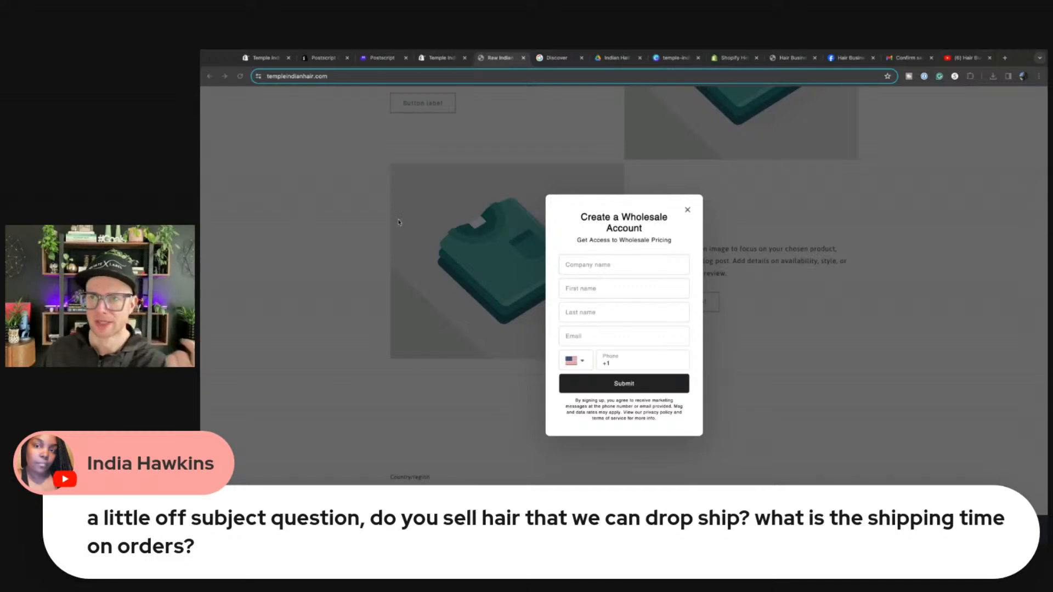
click(961, 59)
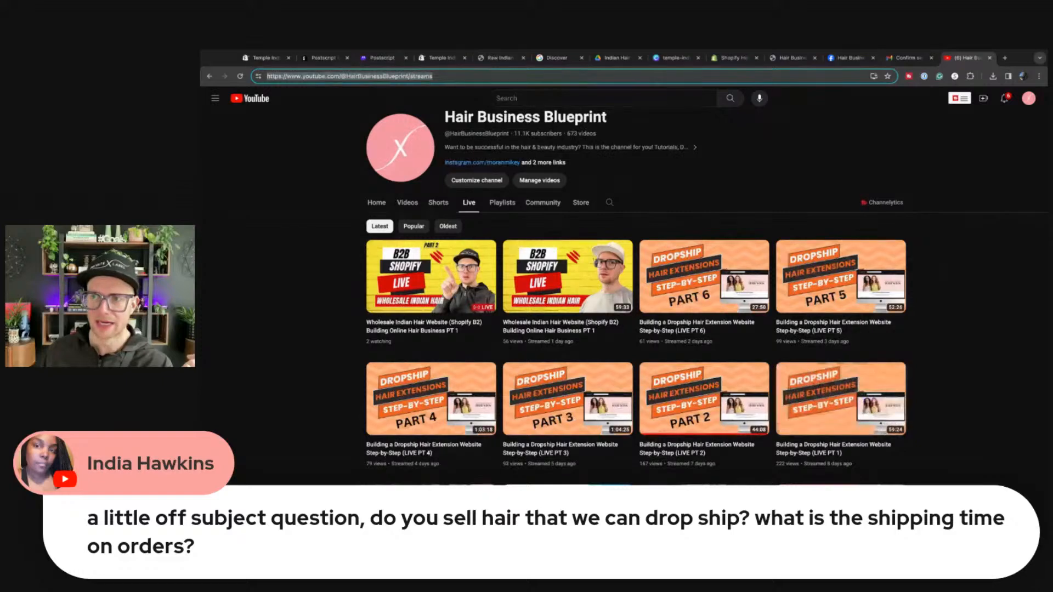
Step: Leave YouTube for the Postscript SMS Marketing listing in the Shopify App Store
key(super+Tab)
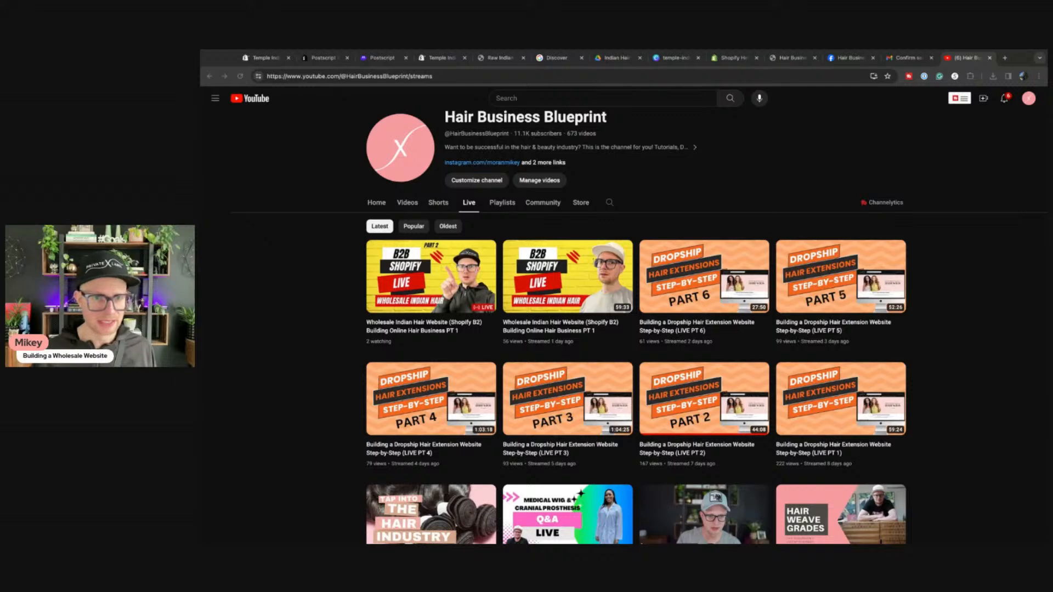
key(super+l)
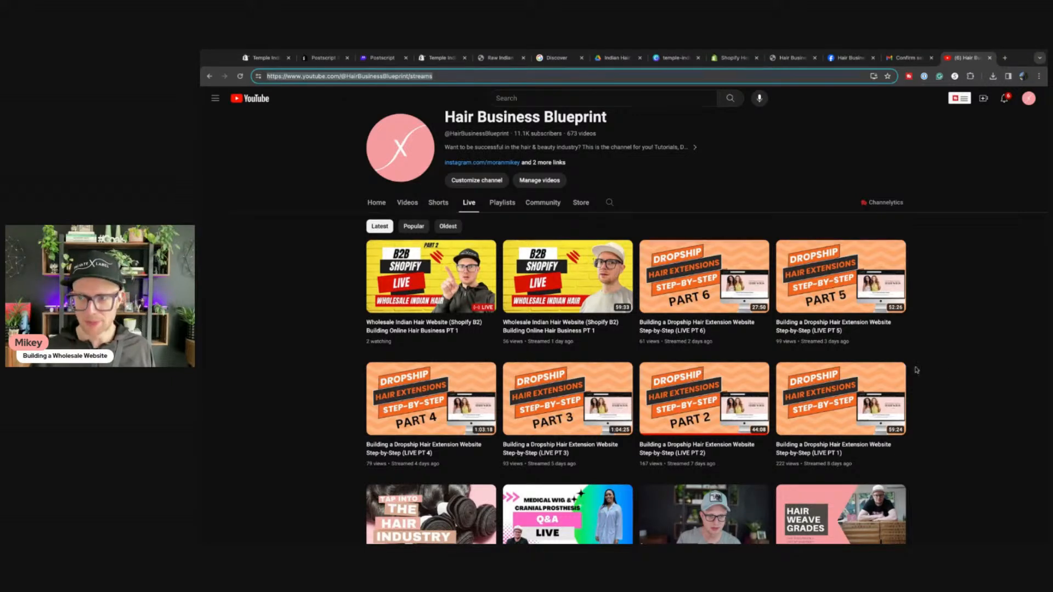
key(super+Tab)
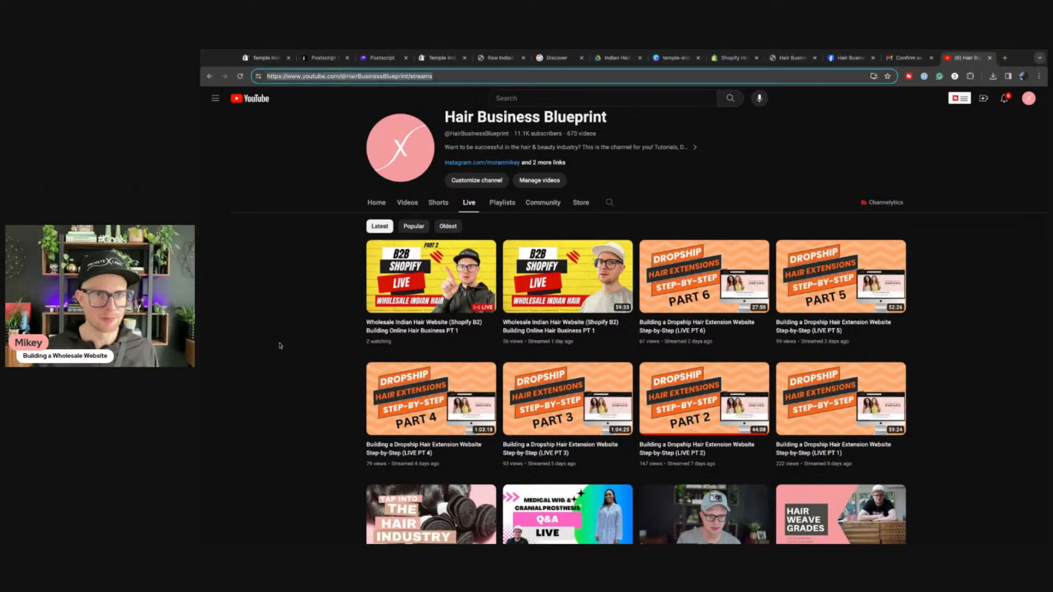
click(323, 58)
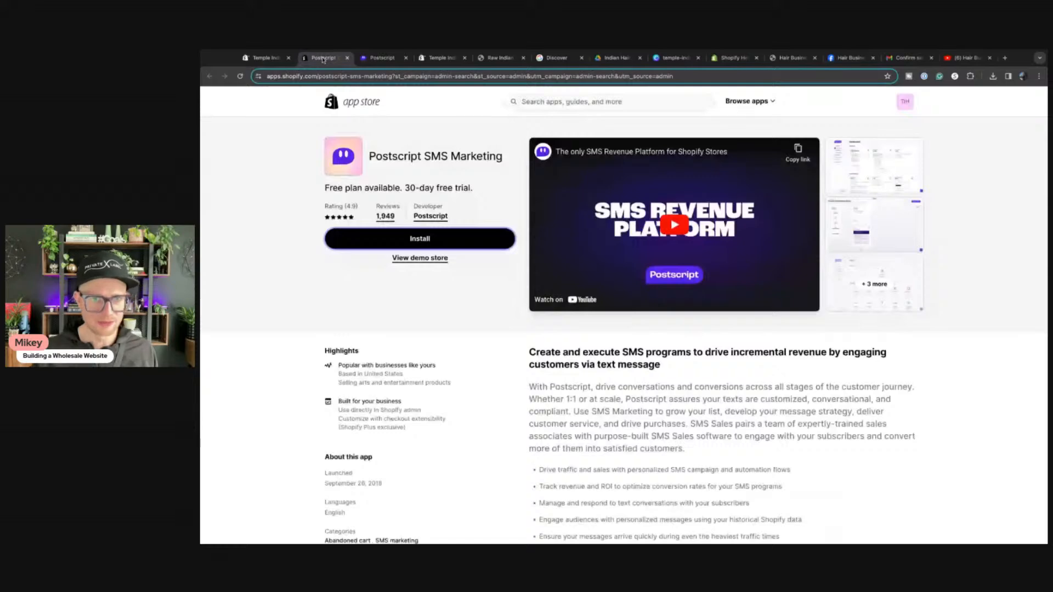
Step: Close the Postscript listing and return to the Shopify automation templates
click(346, 58)
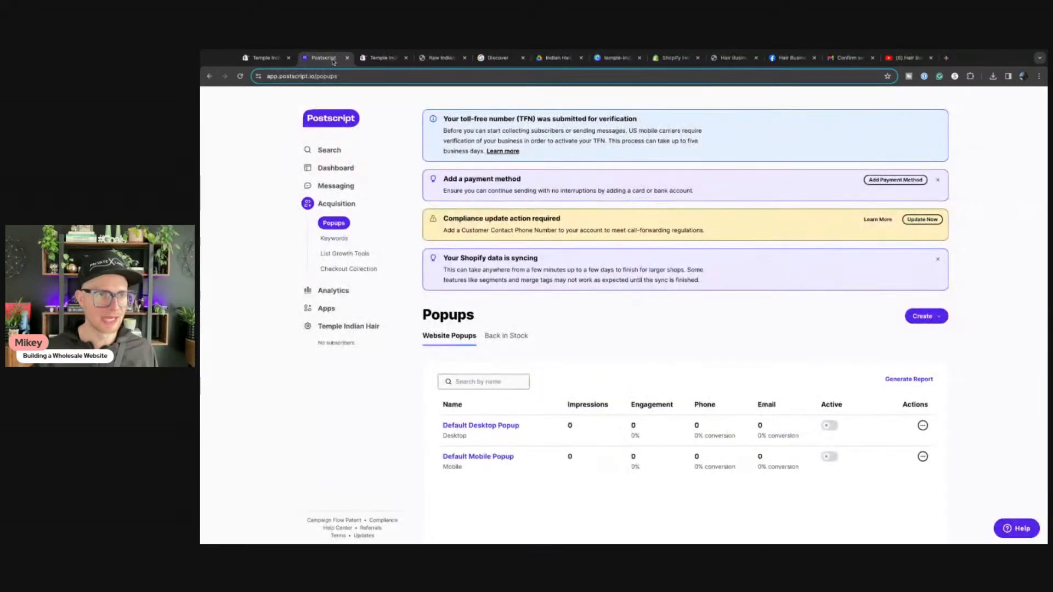
click(264, 58)
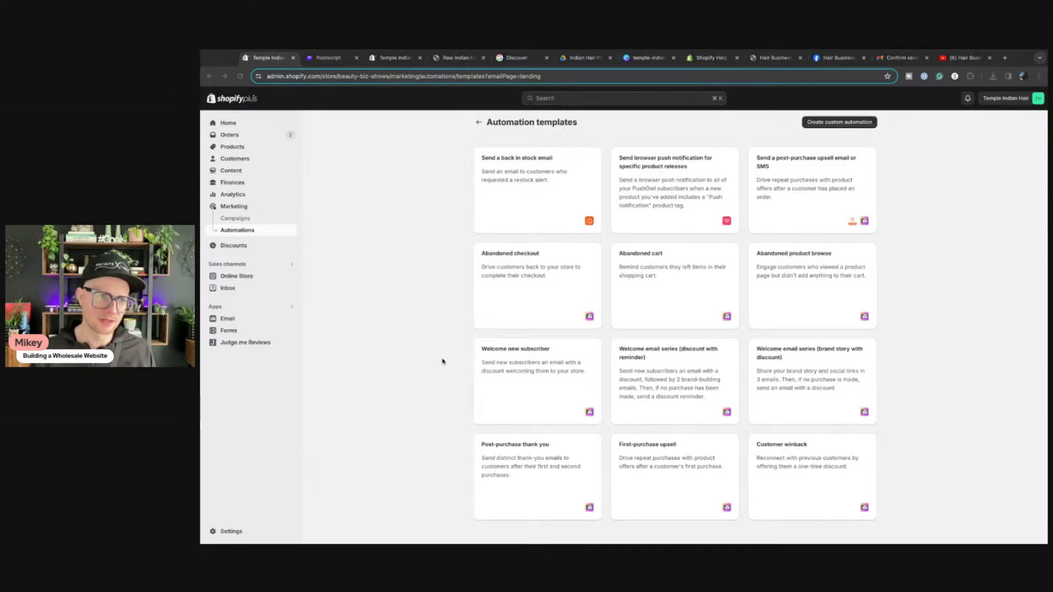
click(231, 322)
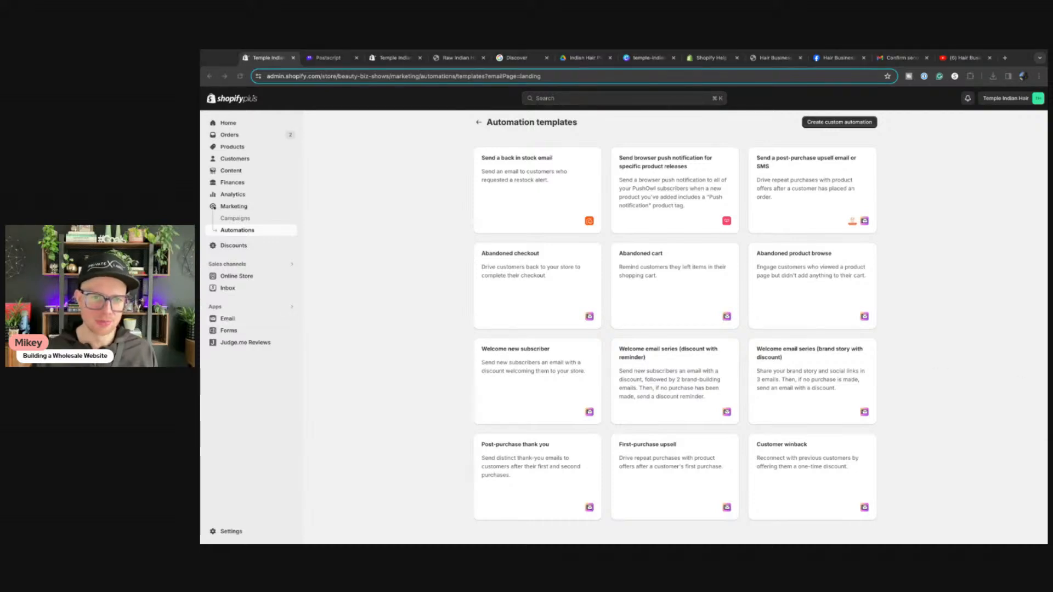
click(420, 351)
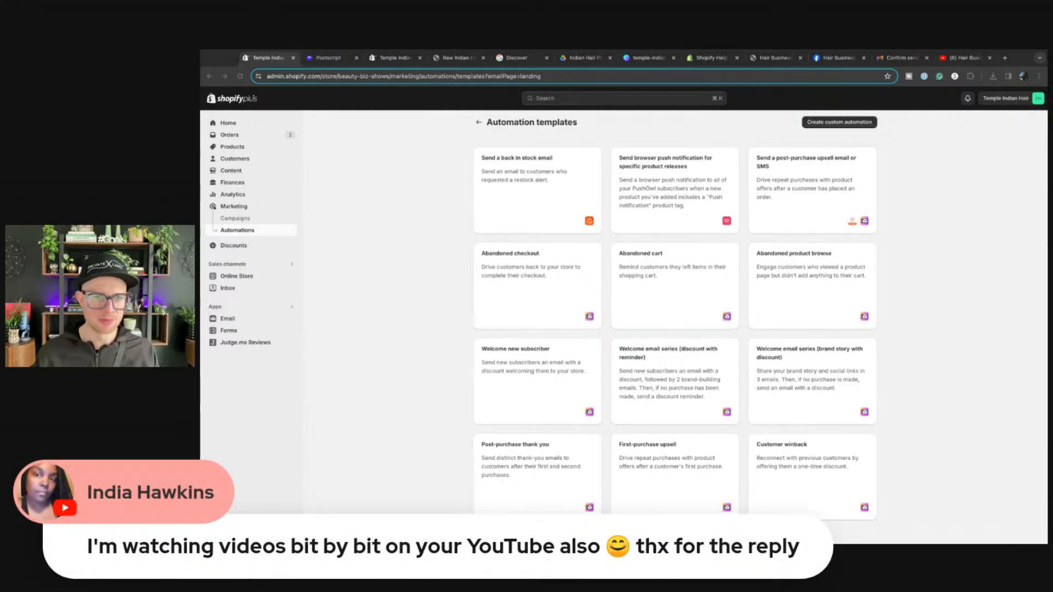
click(405, 358)
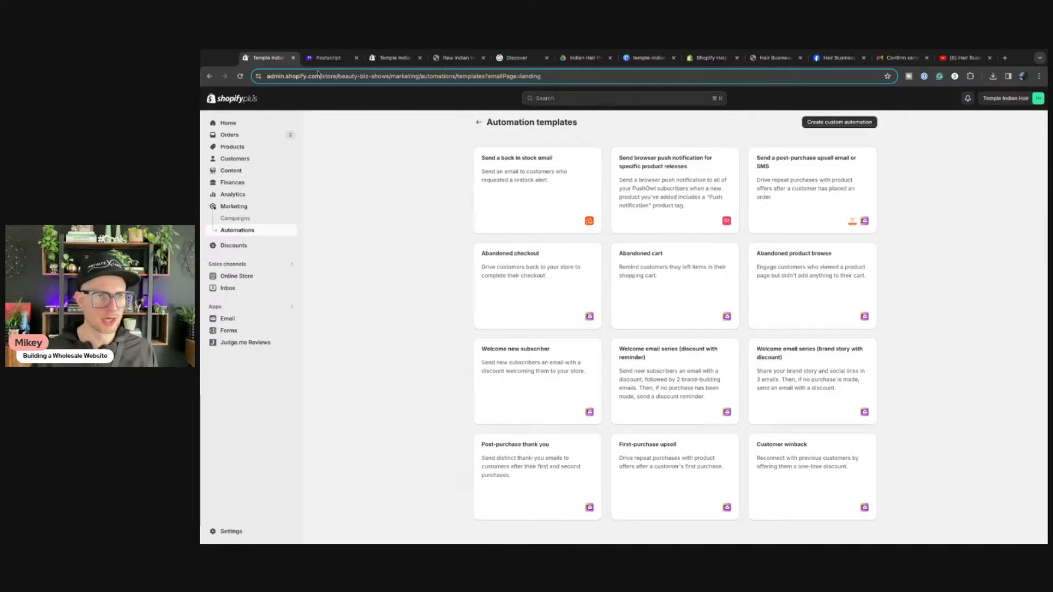
Step: Dismiss the wholesale signup popup, view the storefront footer, then return to the admin
click(392, 57)
click(455, 58)
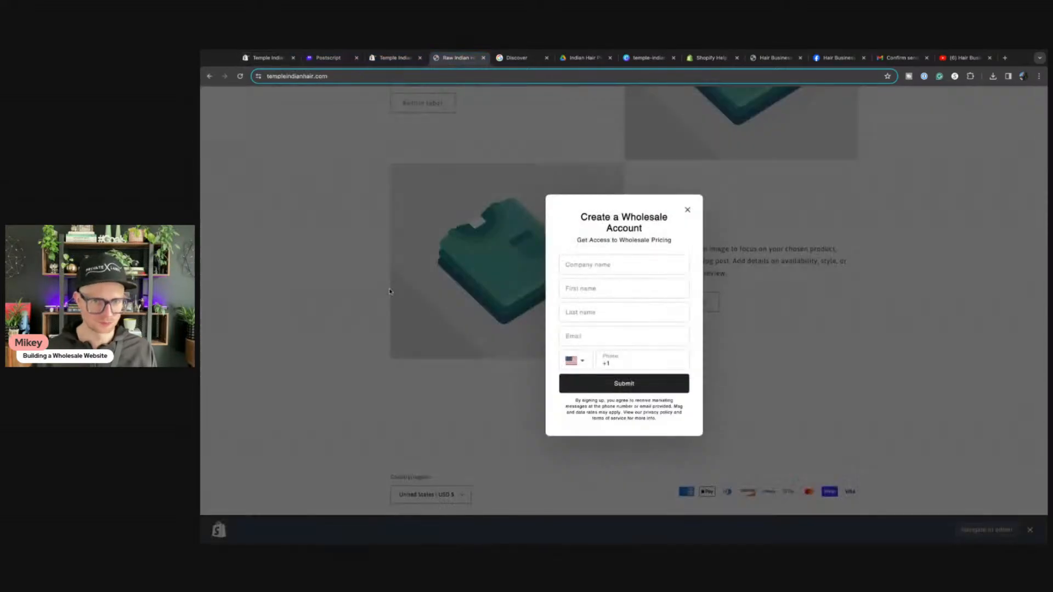
click(687, 210)
scroll(489, 414, down, 2)
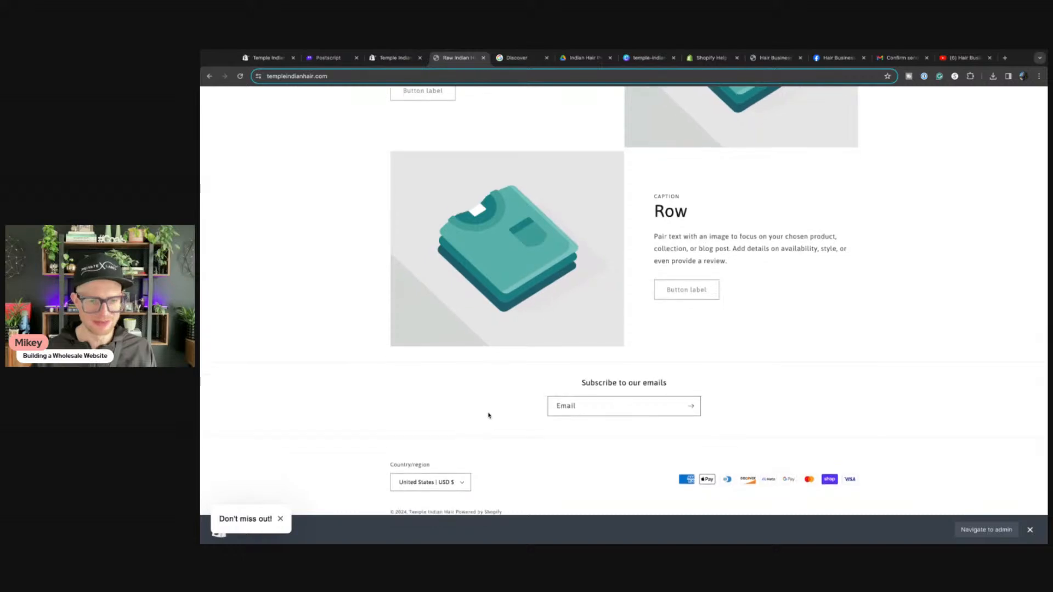
click(1031, 530)
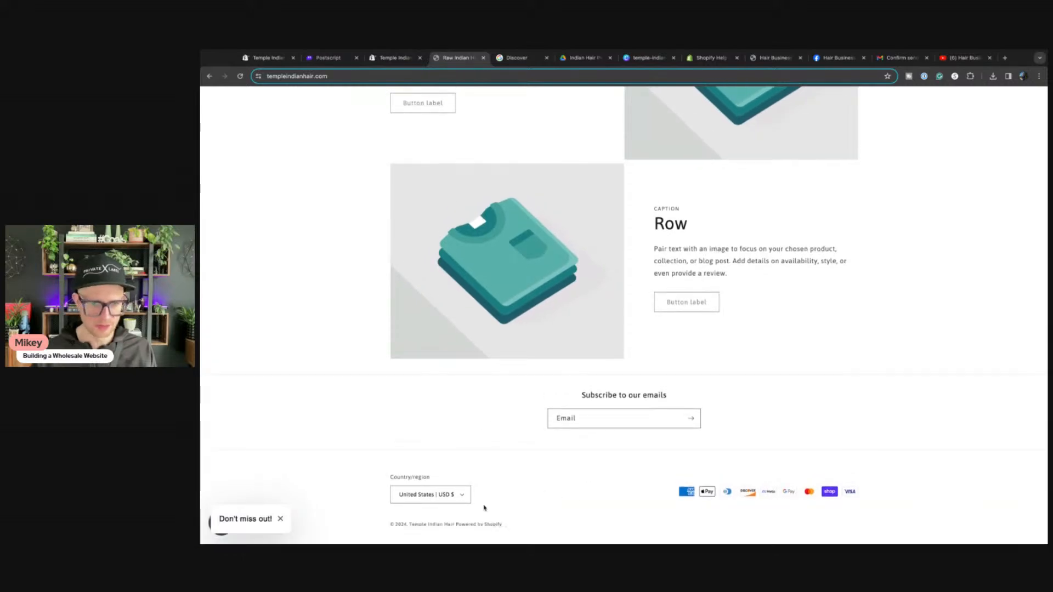
click(267, 57)
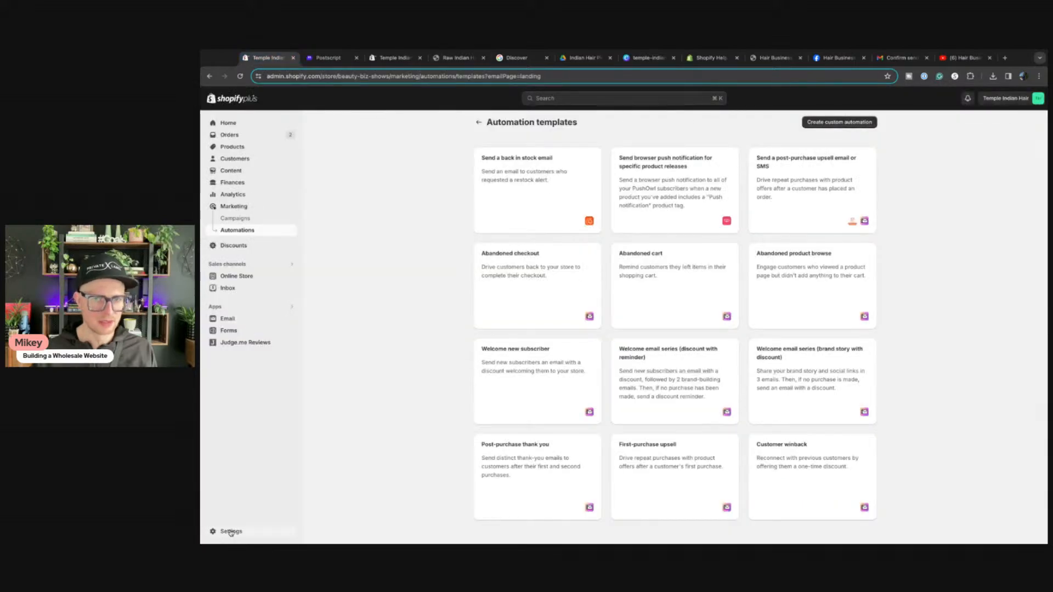
Step: Open the Dawn theme editor and dismiss the wholesale popup in the preview
click(236, 276)
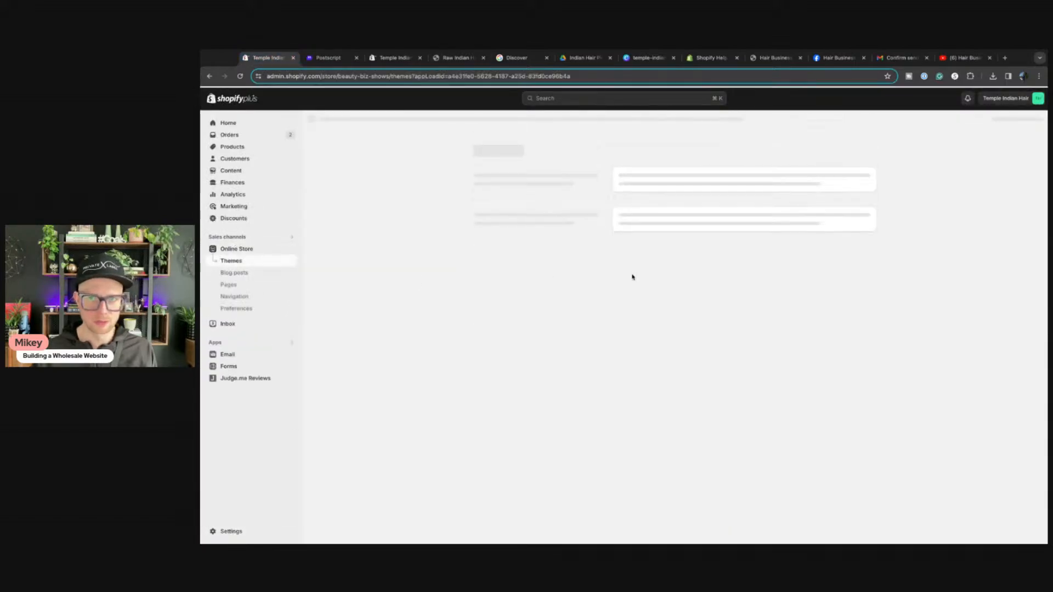
click(841, 343)
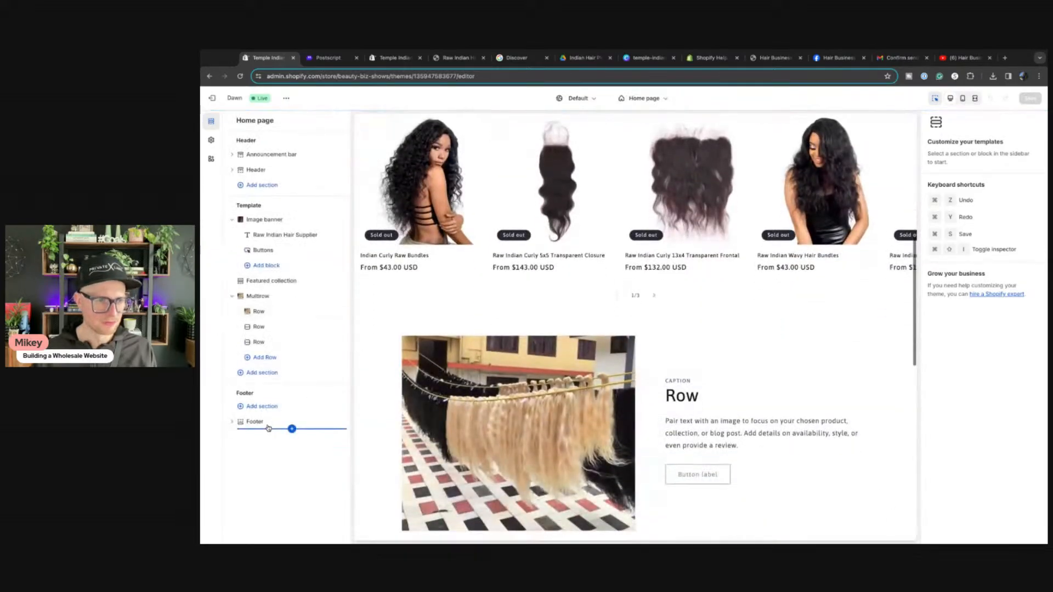
click(260, 427)
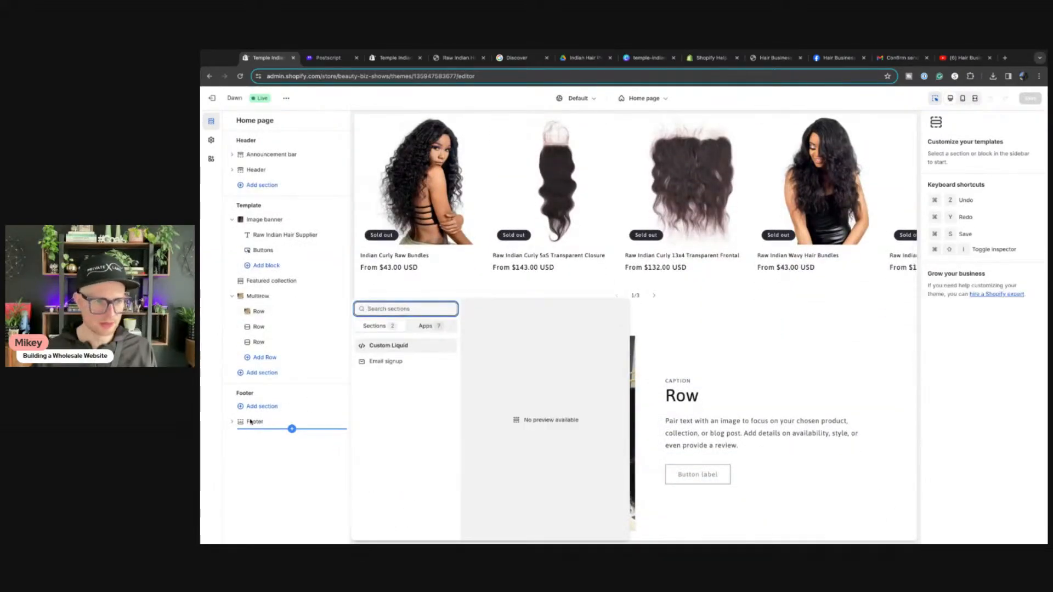
click(247, 423)
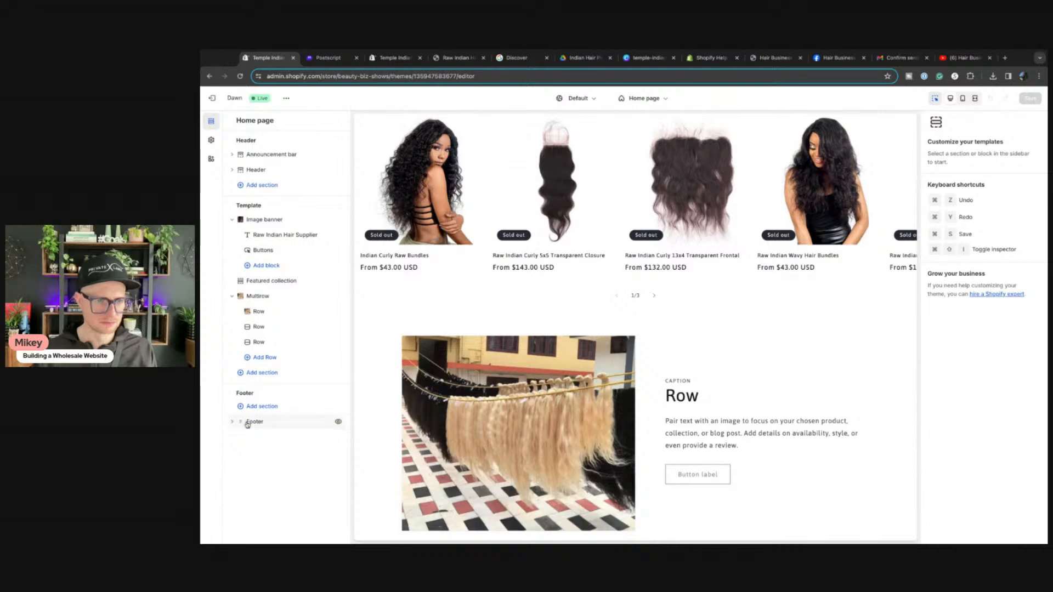
scroll(604, 421, down, 10)
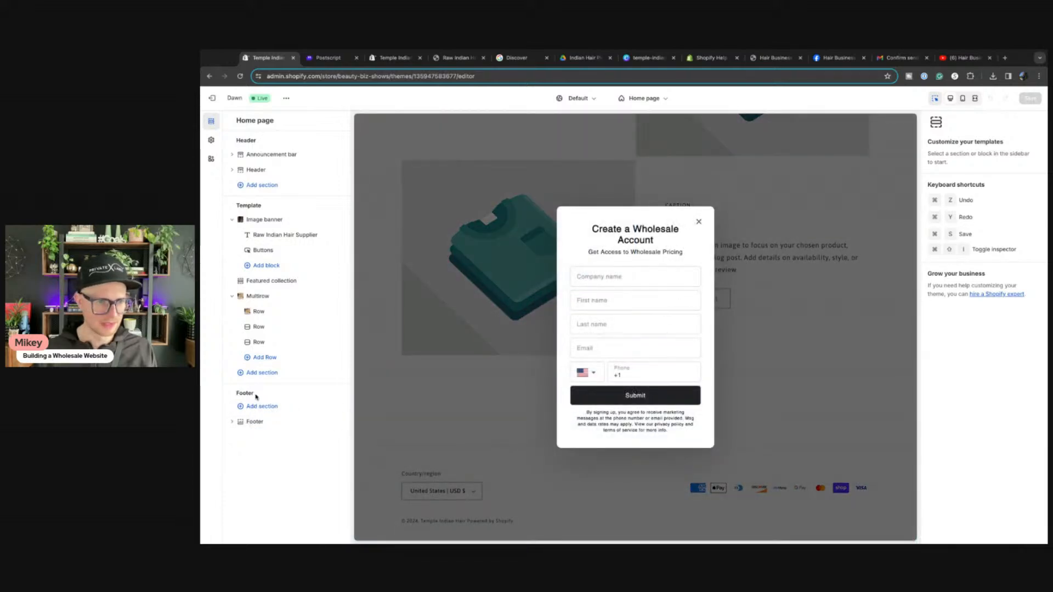
click(505, 447)
Step: Enable Show policy links in the Footer section and save the theme
click(538, 492)
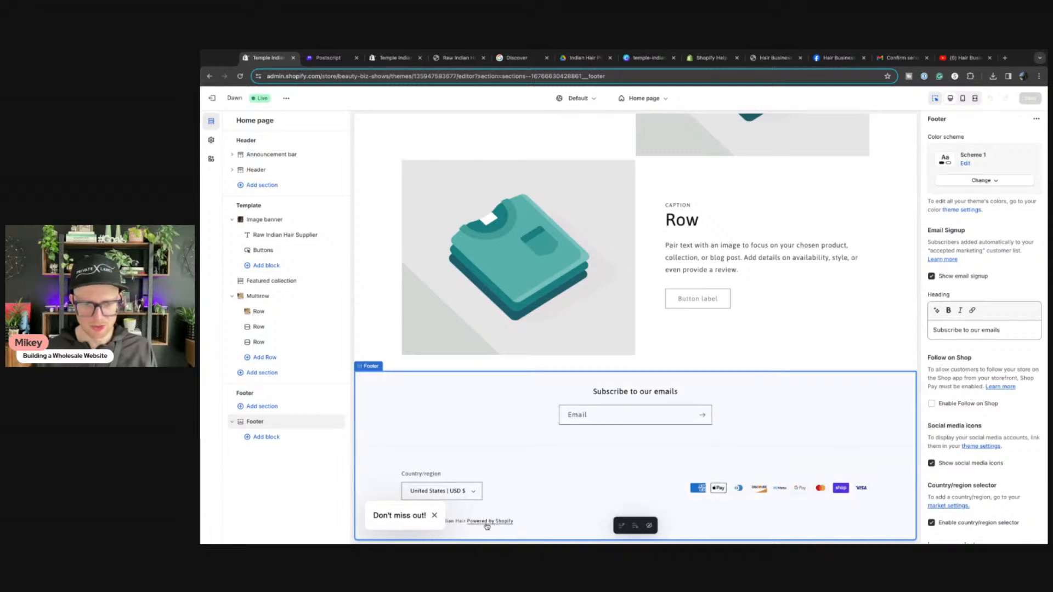
scroll(946, 470, down, 2)
scroll(946, 470, down, 5)
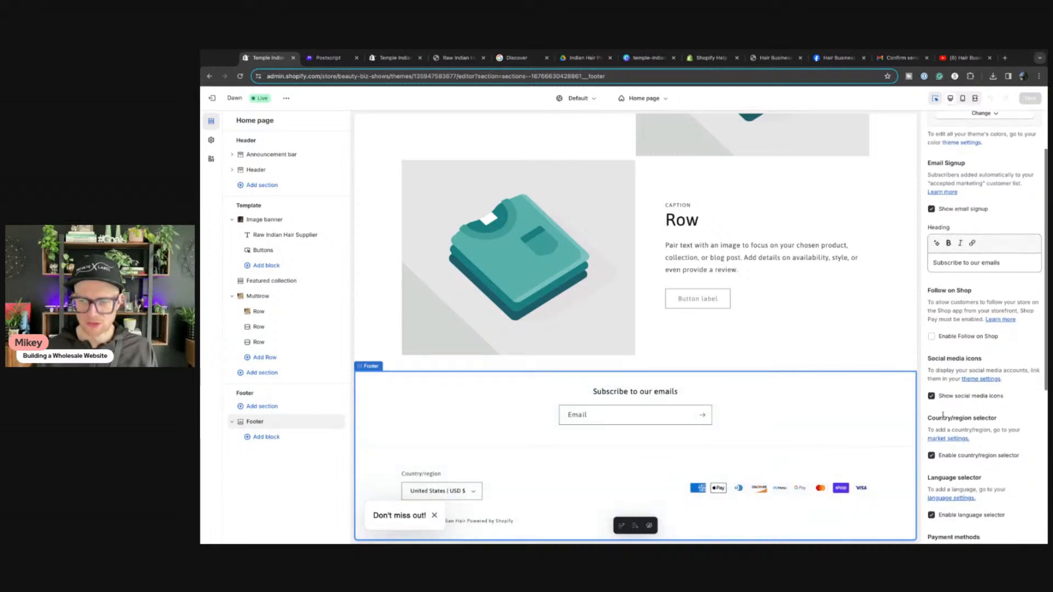
scroll(934, 425, down, 3)
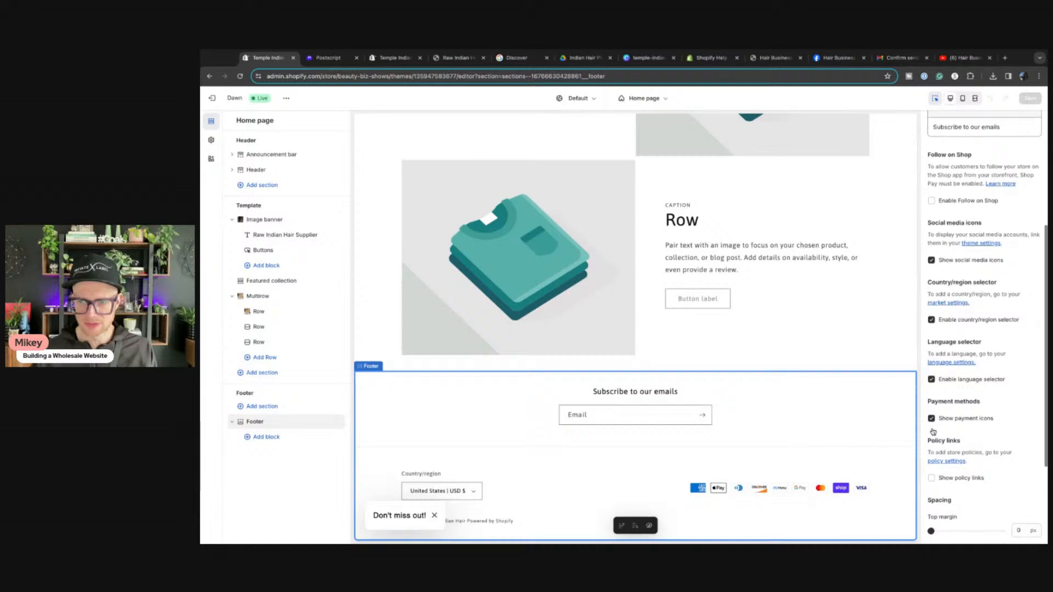
click(931, 394)
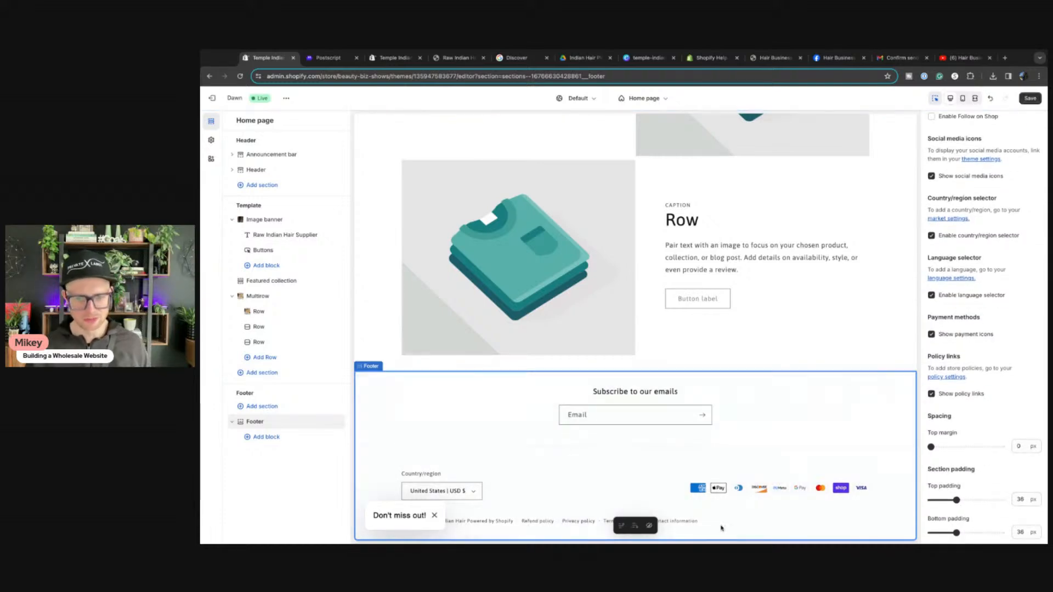
click(1027, 98)
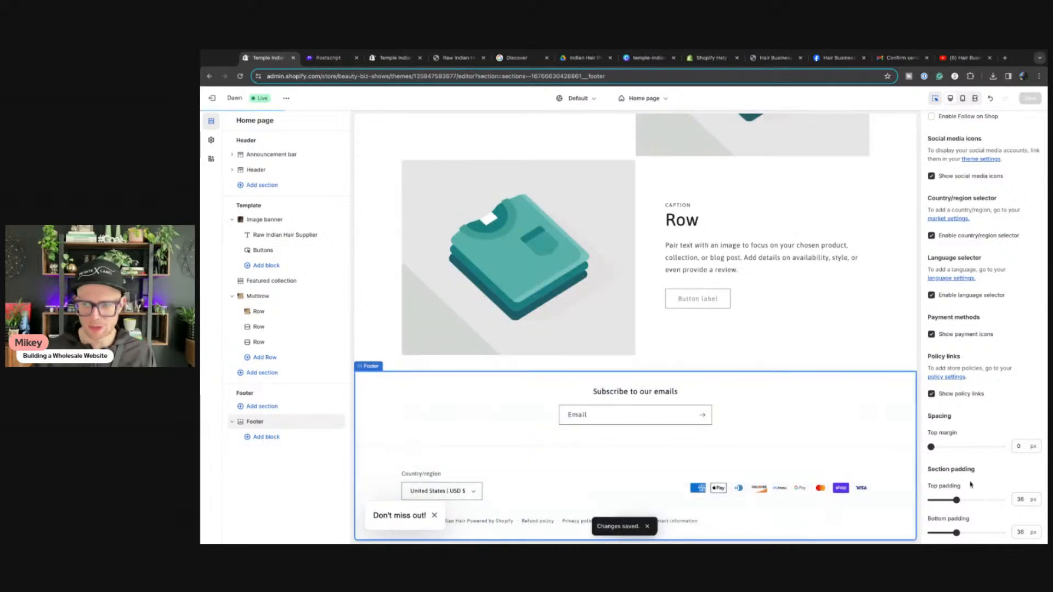
click(378, 57)
click(456, 58)
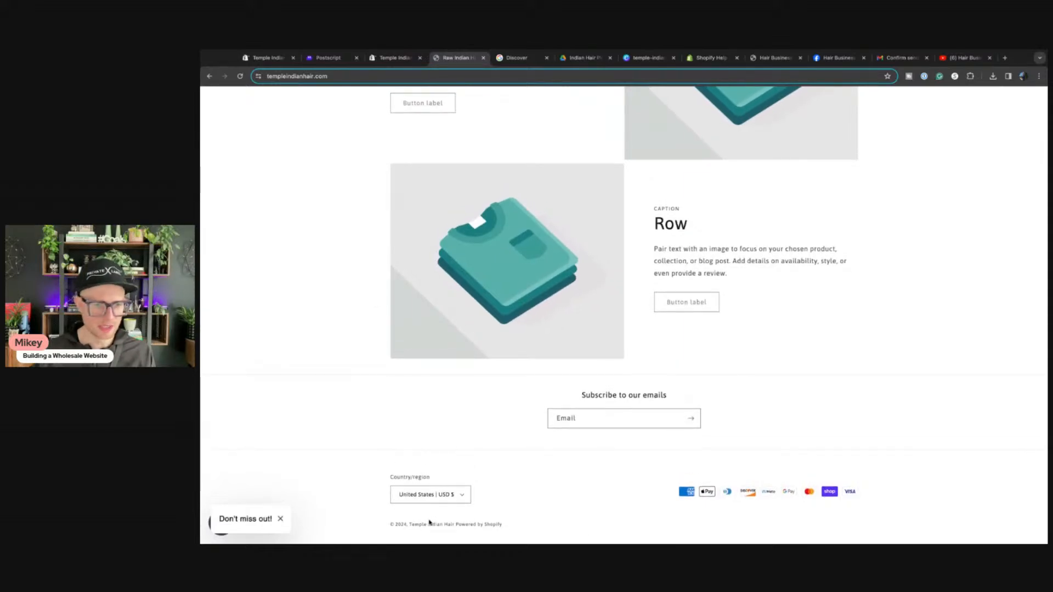
Step: Check where the footer's Powered by Shopify link leads, then exit the theme editor
click(483, 525)
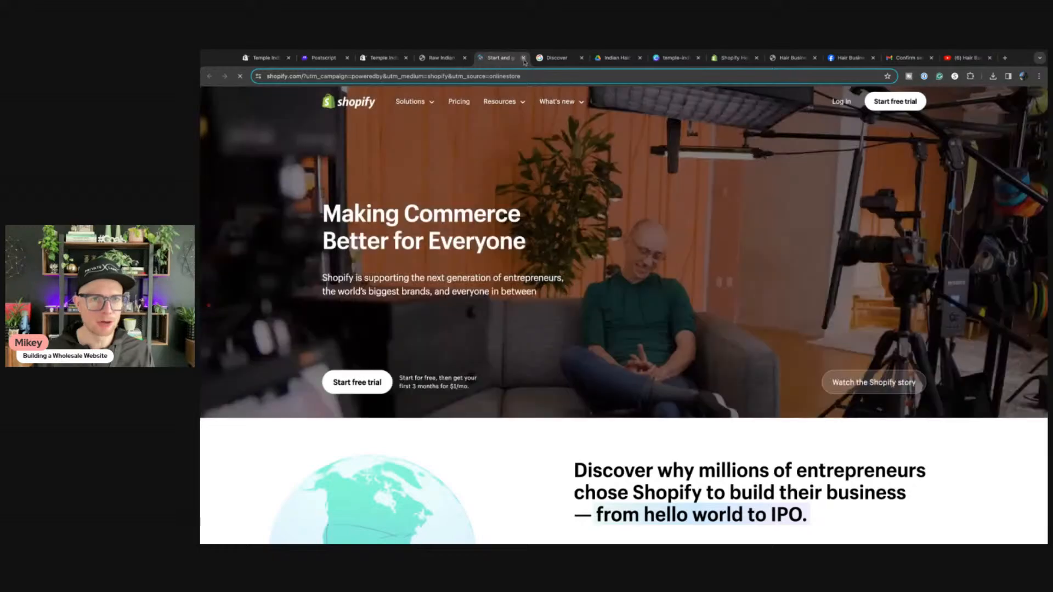
click(523, 58)
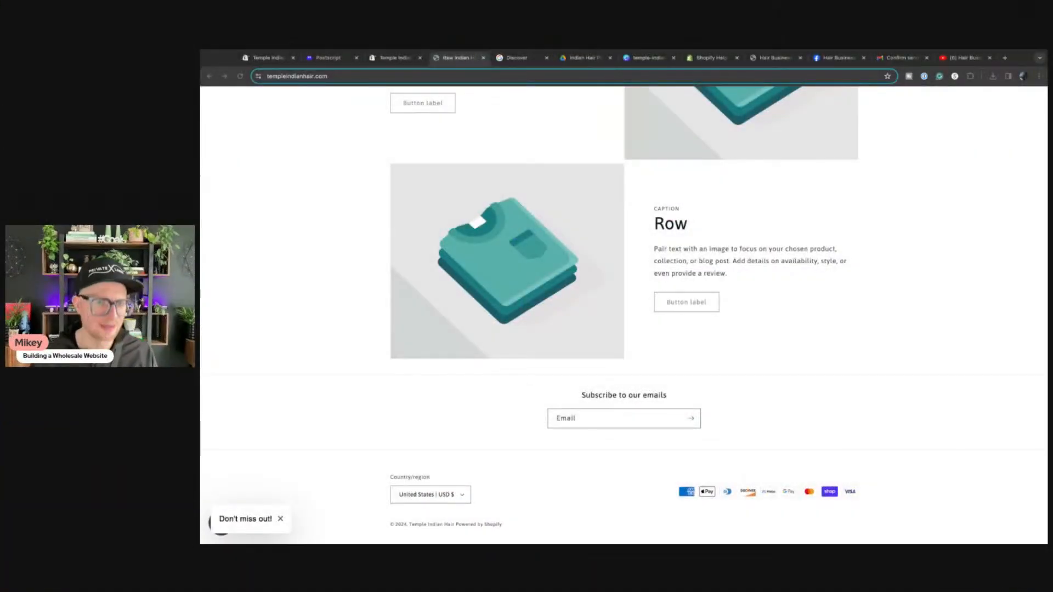
click(287, 344)
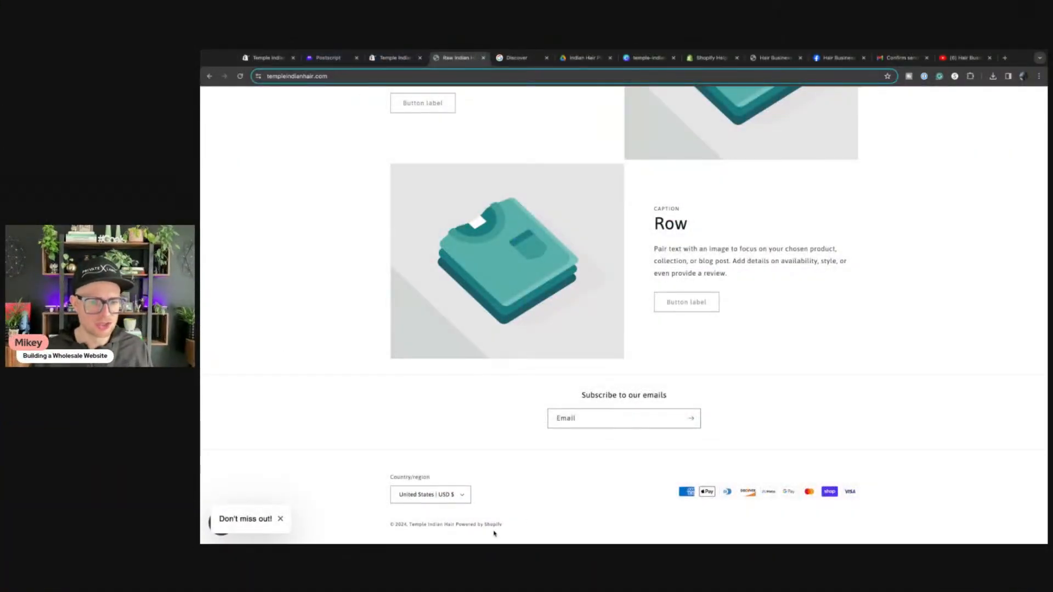
click(268, 58)
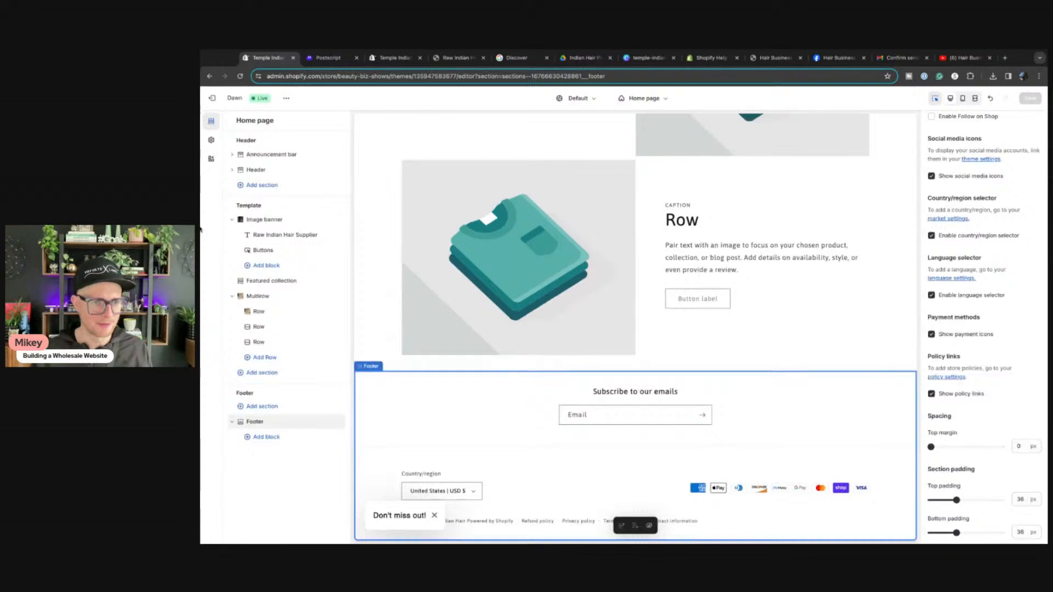
click(212, 98)
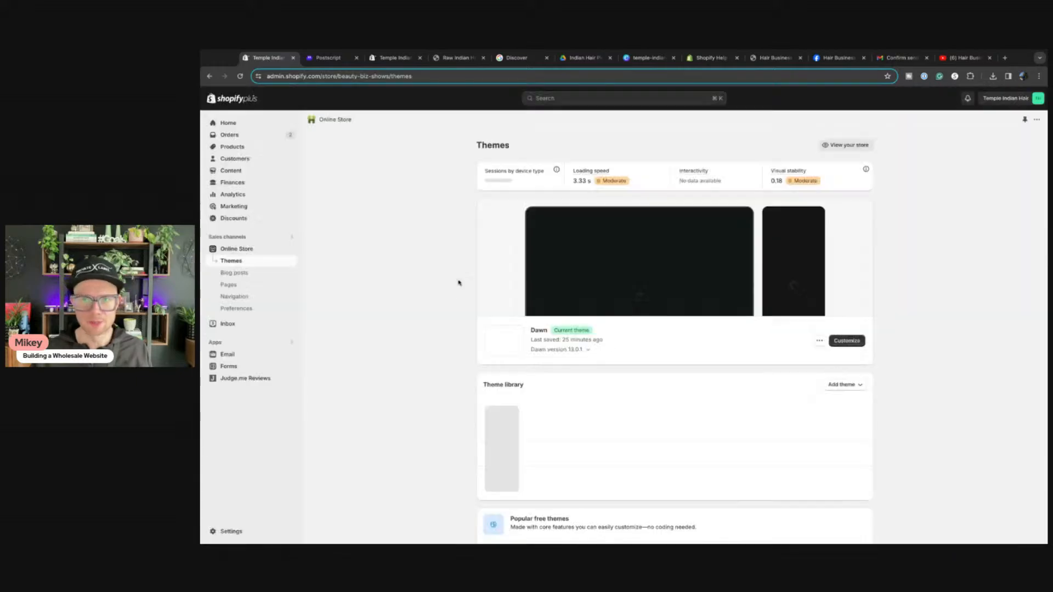
Step: Search the Dawn default theme content for 'powered', blank the Powered by shopify text and save
click(819, 341)
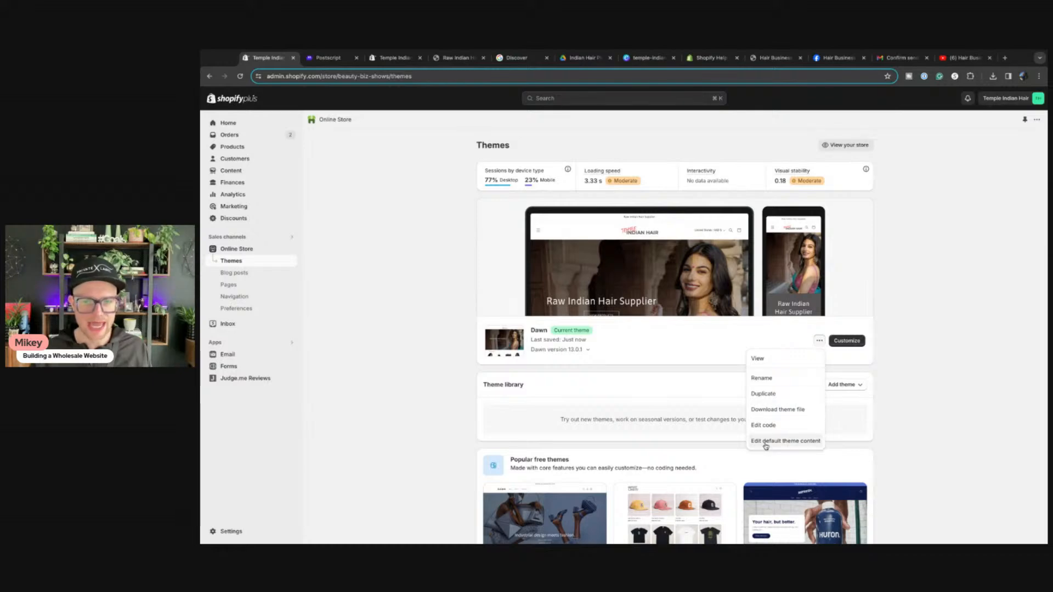
click(764, 445)
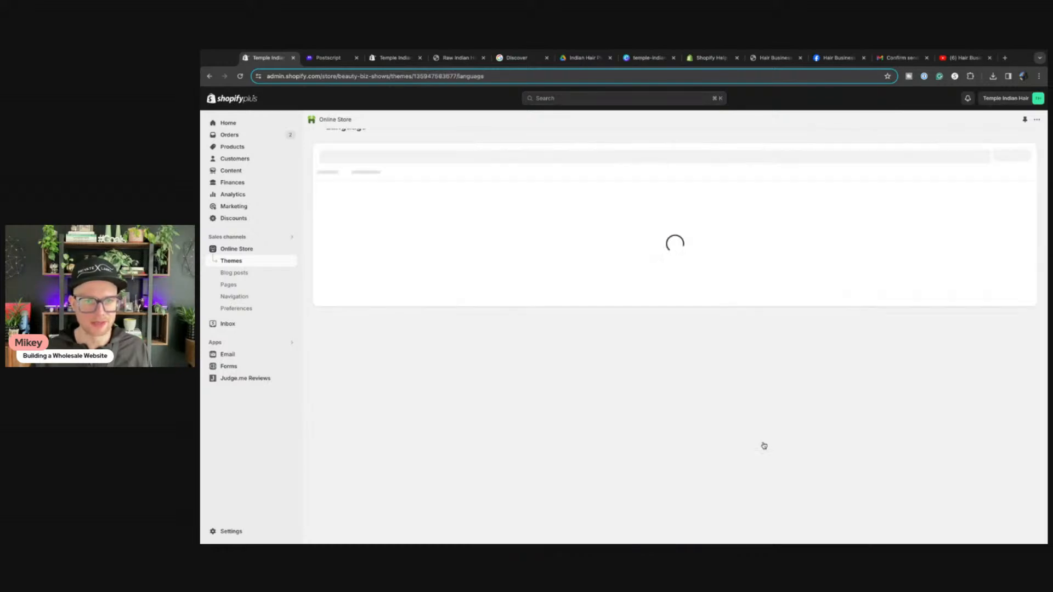
click(403, 177)
text(powered)
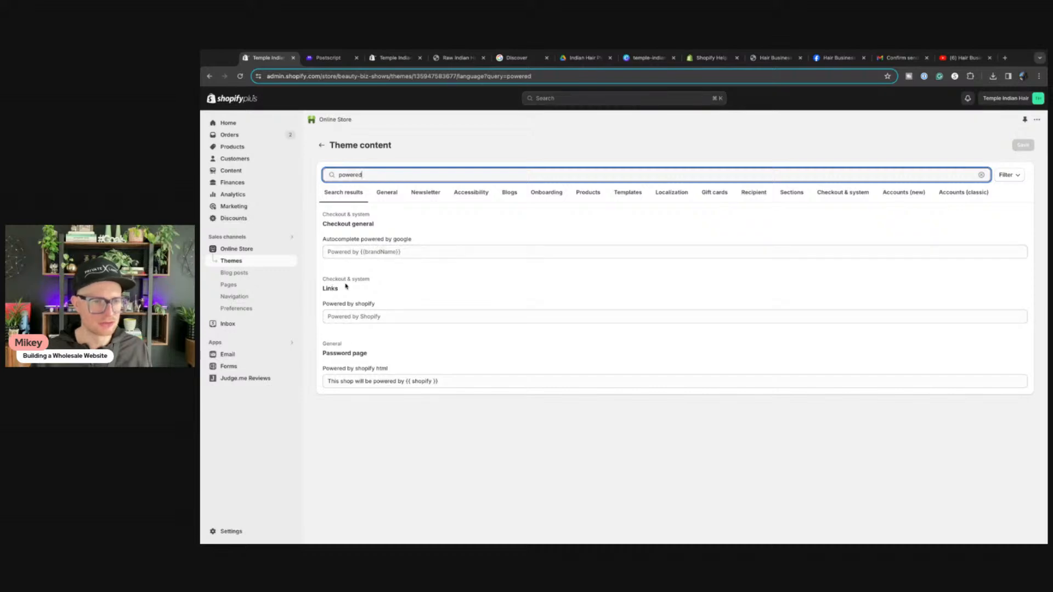
click(360, 317)
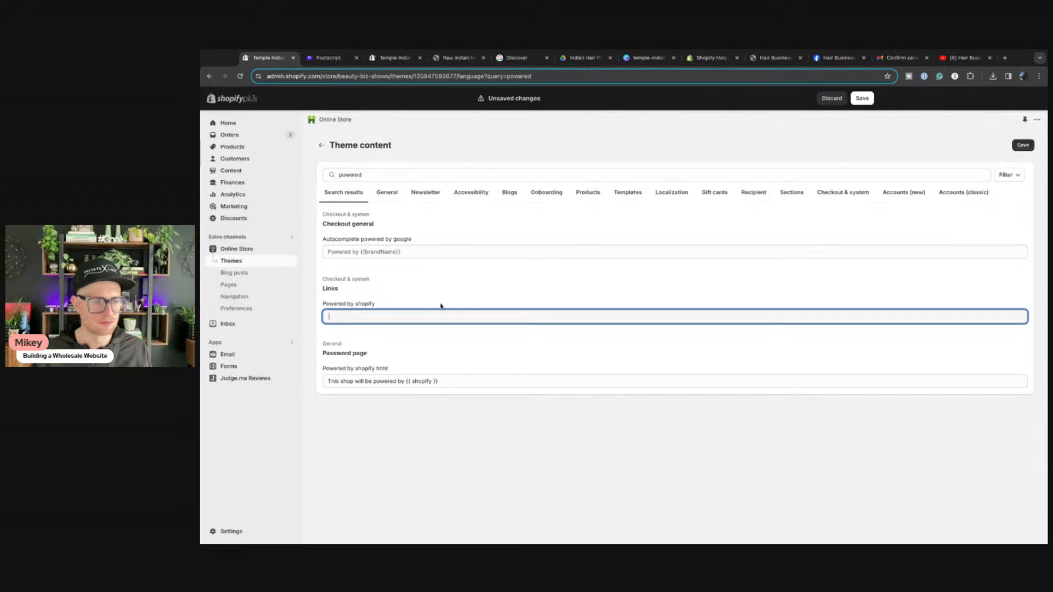
click(1023, 145)
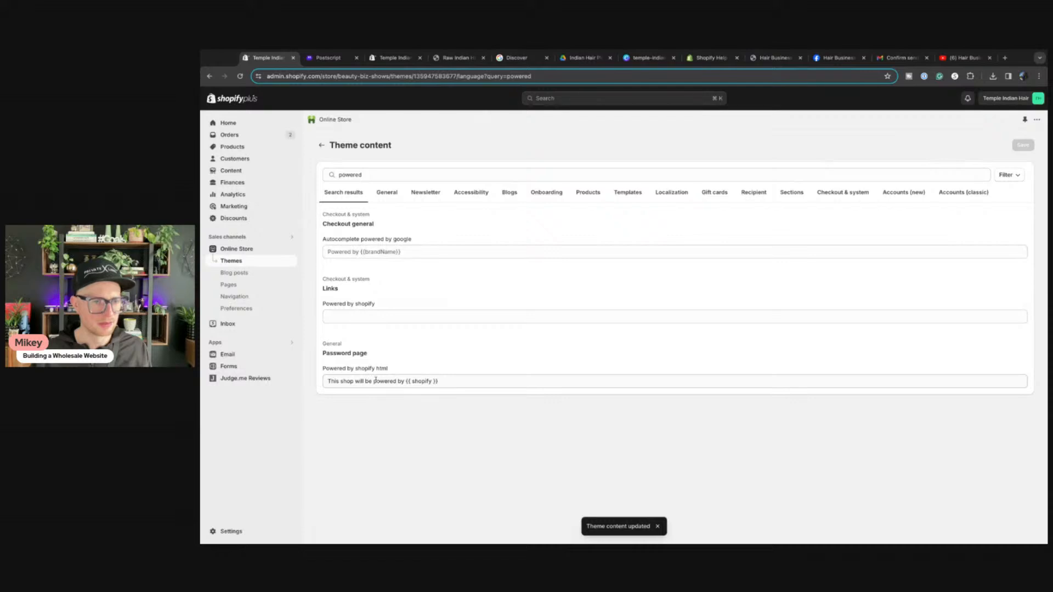
double_click(349, 173)
text(so)
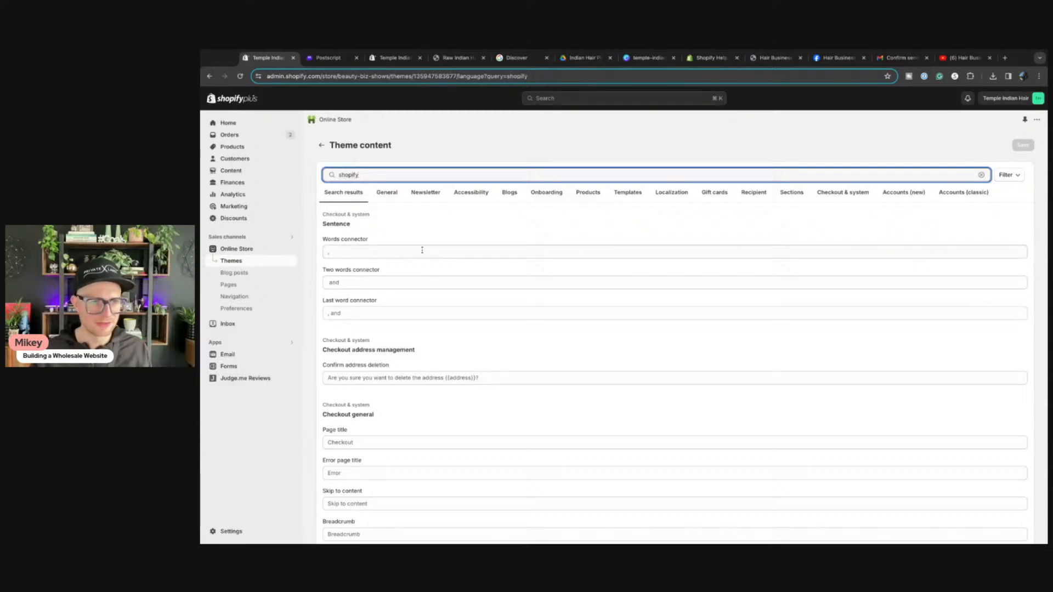
Step: Check the storefront footer, then clear the 'shopify' theme content search
scroll(444, 314, down, 15)
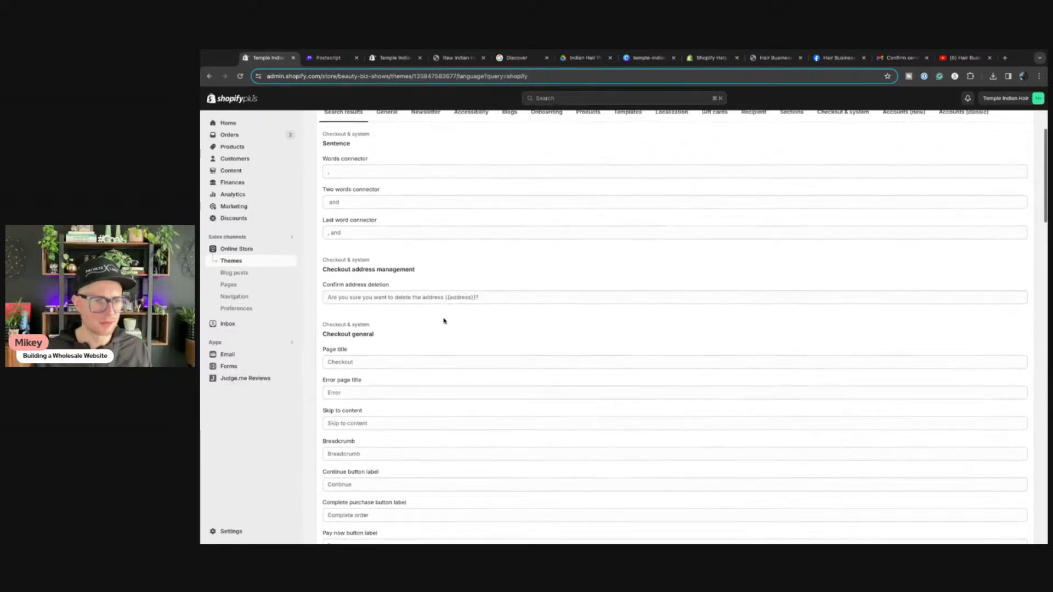
scroll(530, 275, up, 15)
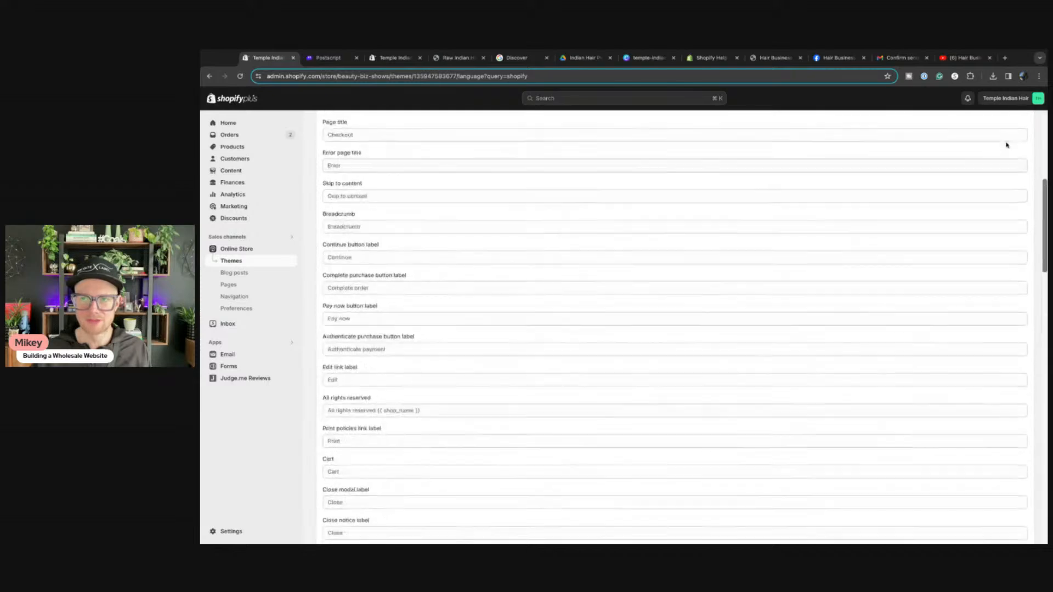
click(456, 57)
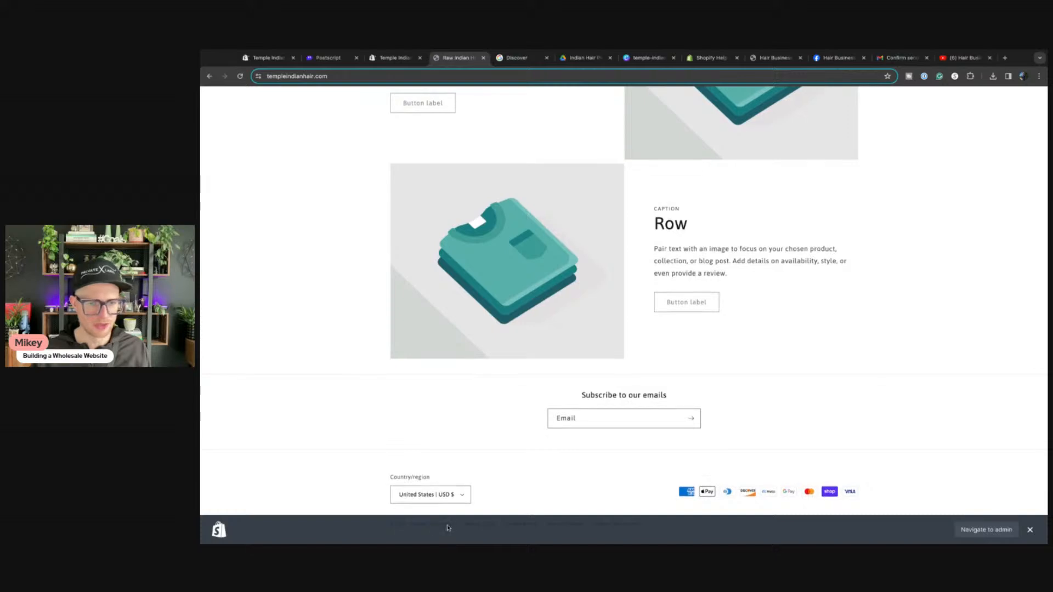
click(1027, 531)
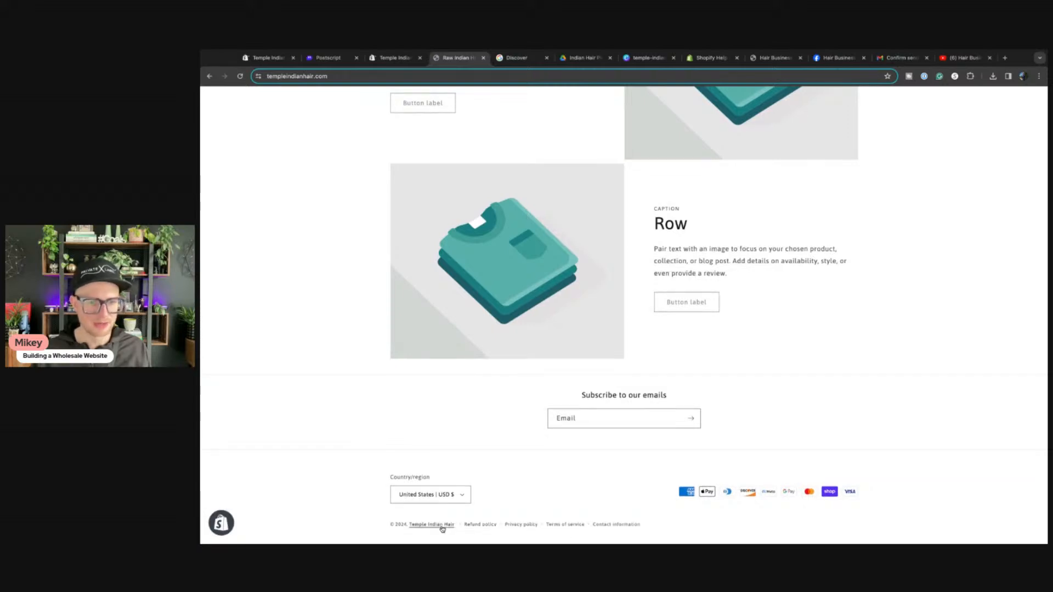
click(268, 58)
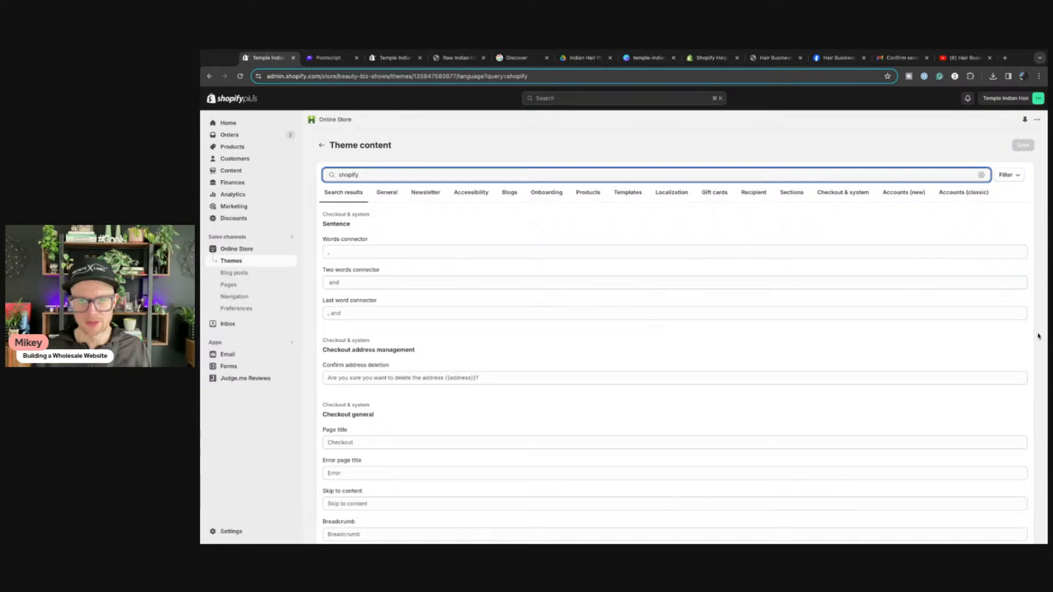
drag(367, 175, 315, 171)
key(BackSpace)
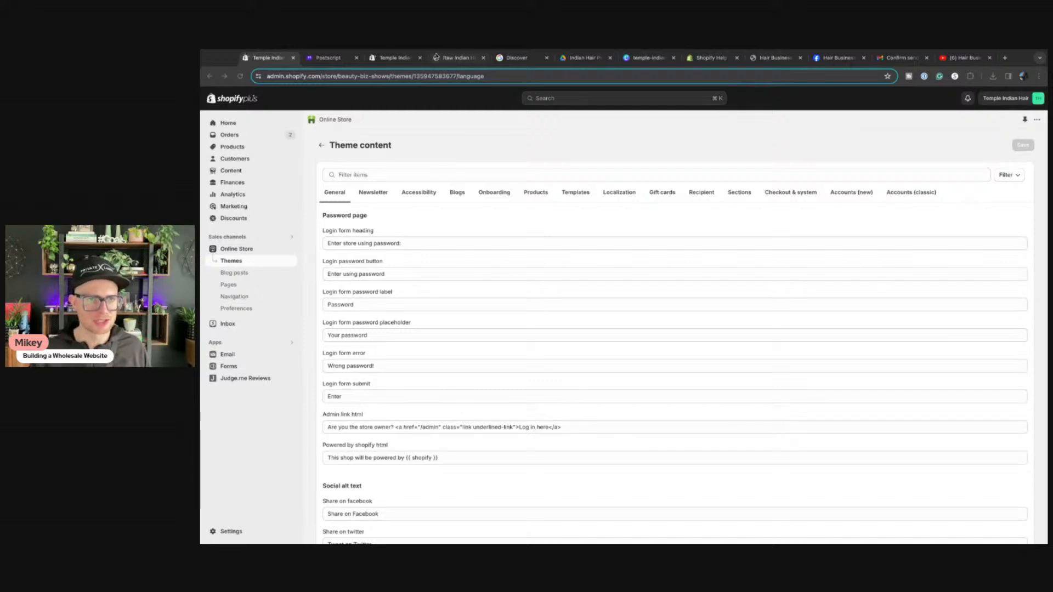
Step: Review the live storefront footer now showing only copyright and policy links
click(448, 59)
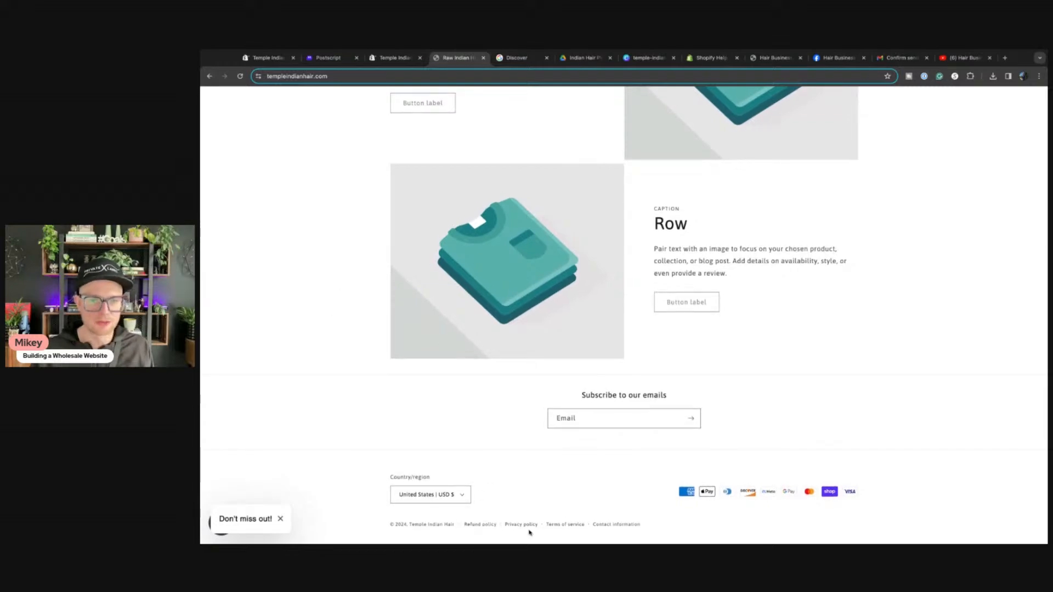
scroll(607, 350, up, 5)
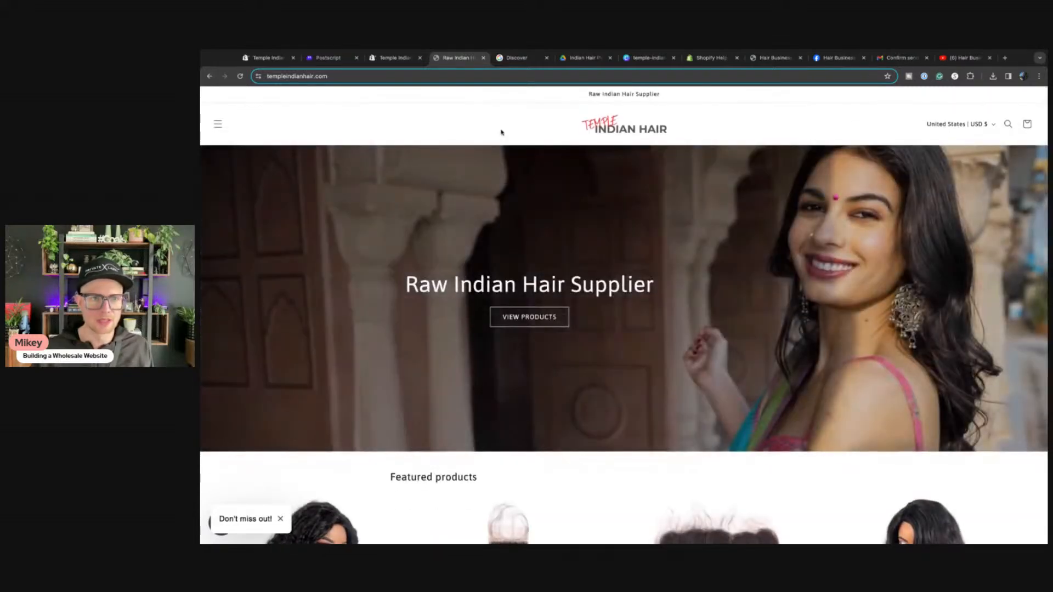
scroll(494, 148, down, 15)
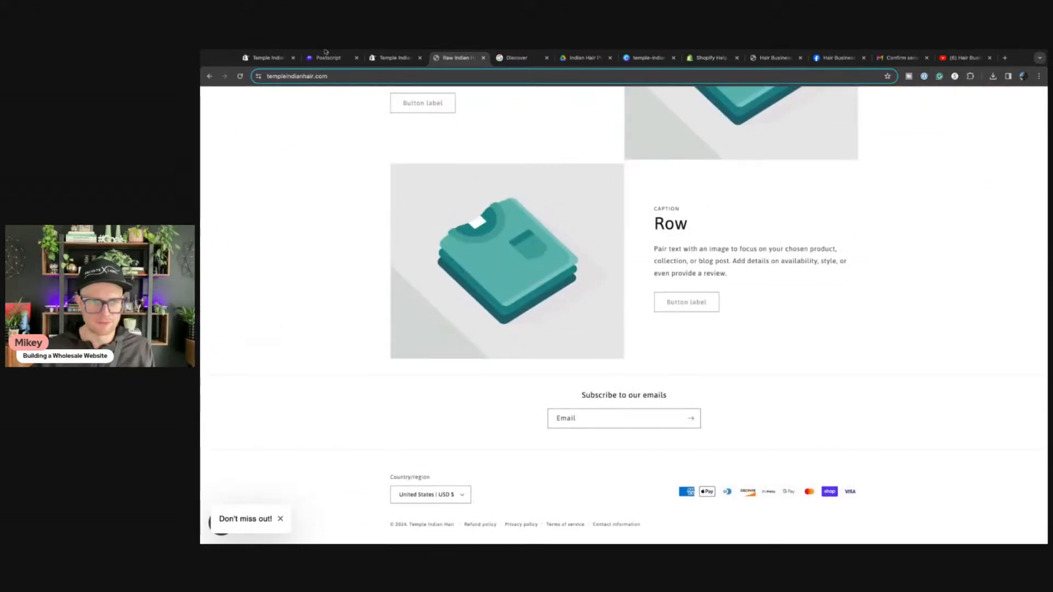
scroll(404, 395, up, 5)
scroll(360, 294, up, 5)
scroll(360, 294, down, 15)
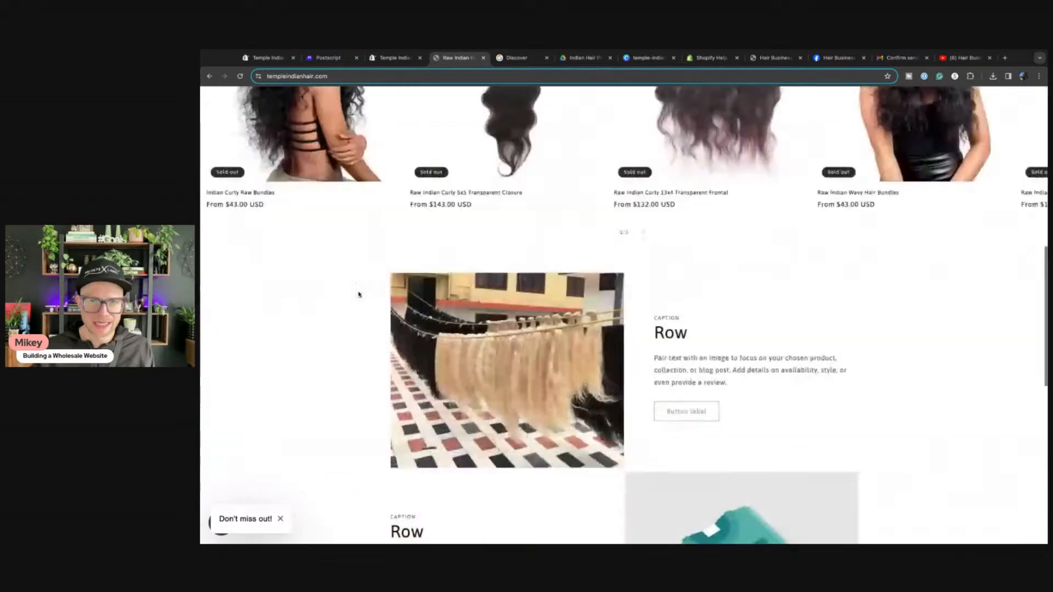
Step: Open the Dawn theme's Customize editor from the Themes list
click(266, 58)
click(231, 261)
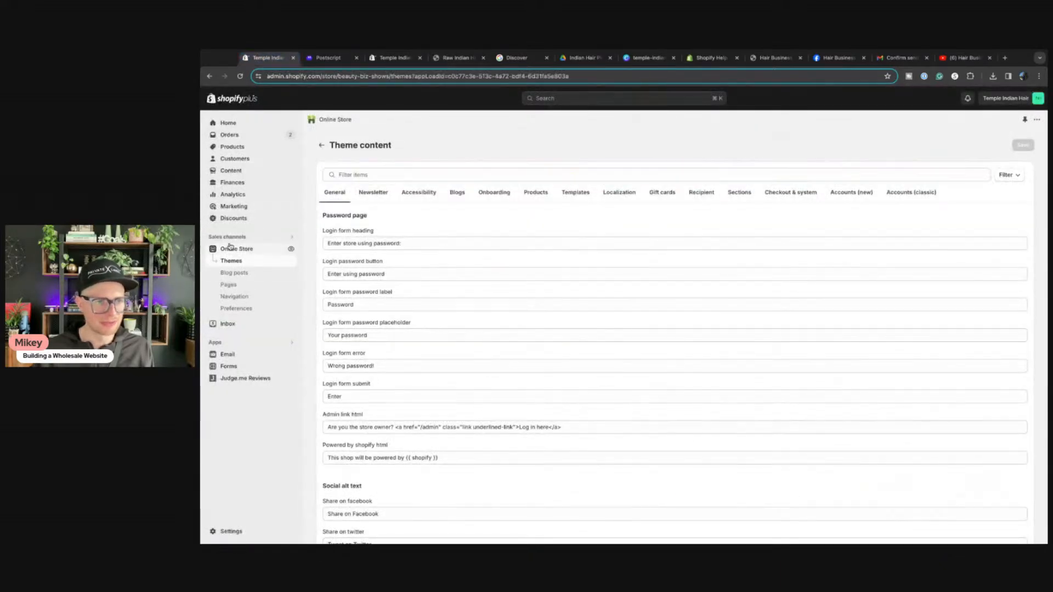
click(847, 341)
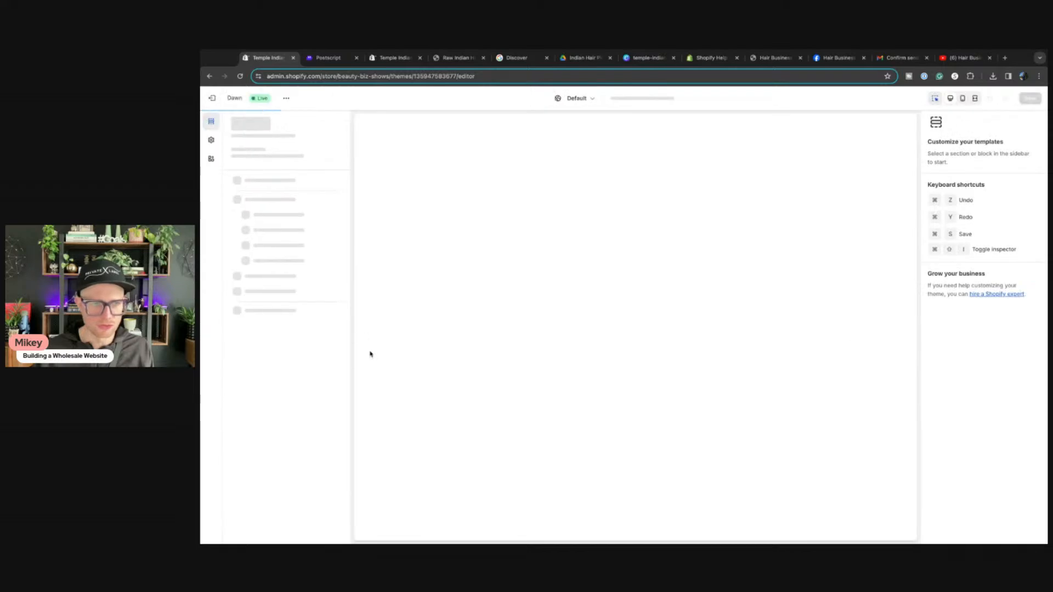
Step: Give the home page Footer section colour Scheme 2 and save the Dawn theme
scroll(499, 376, down, 10)
click(429, 407)
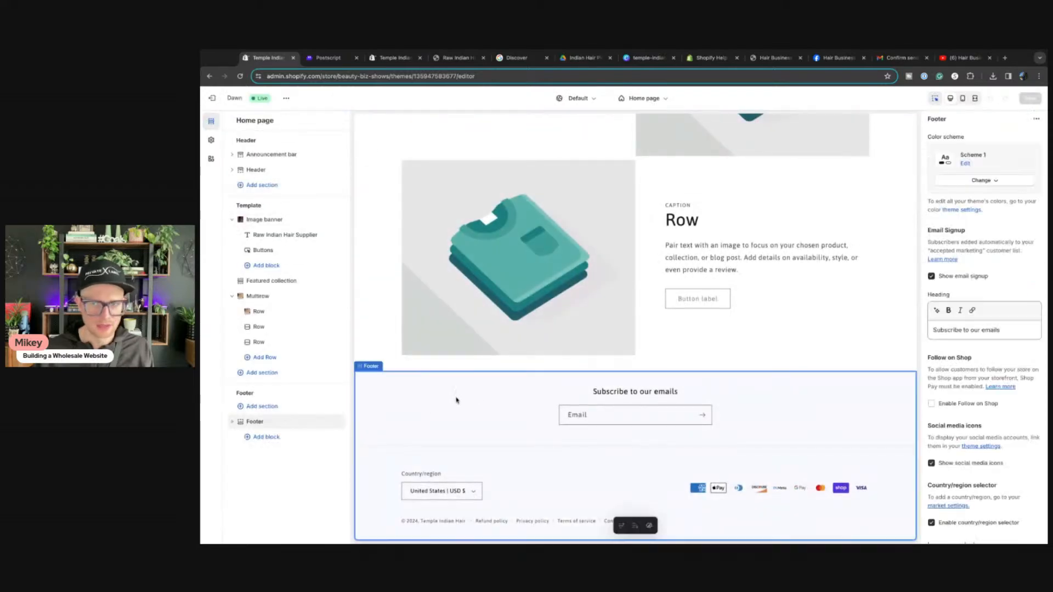
scroll(988, 394, down, 5)
scroll(988, 394, up, 10)
click(982, 181)
click(975, 222)
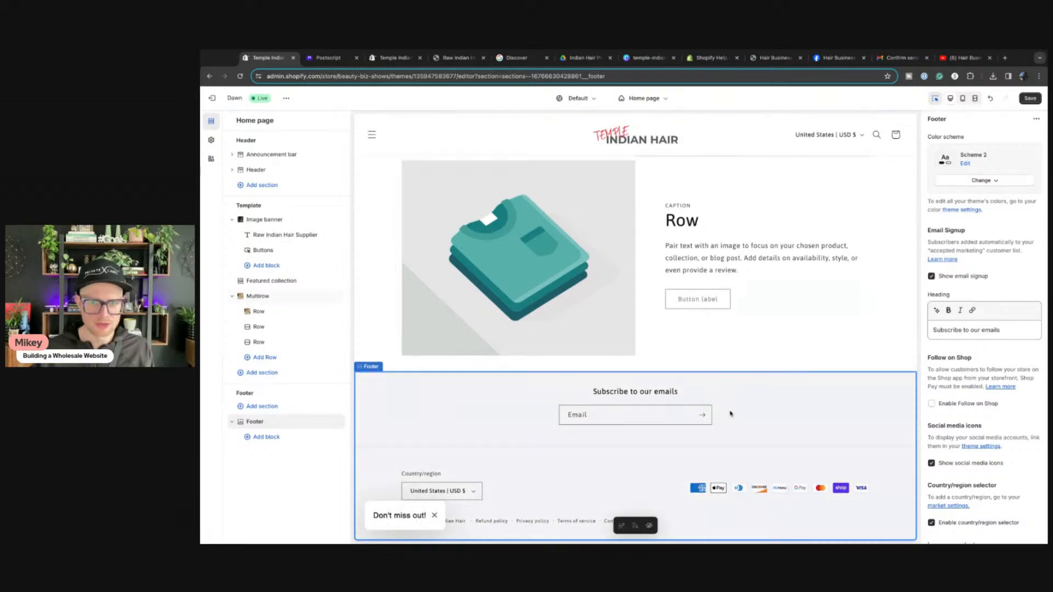
click(1027, 99)
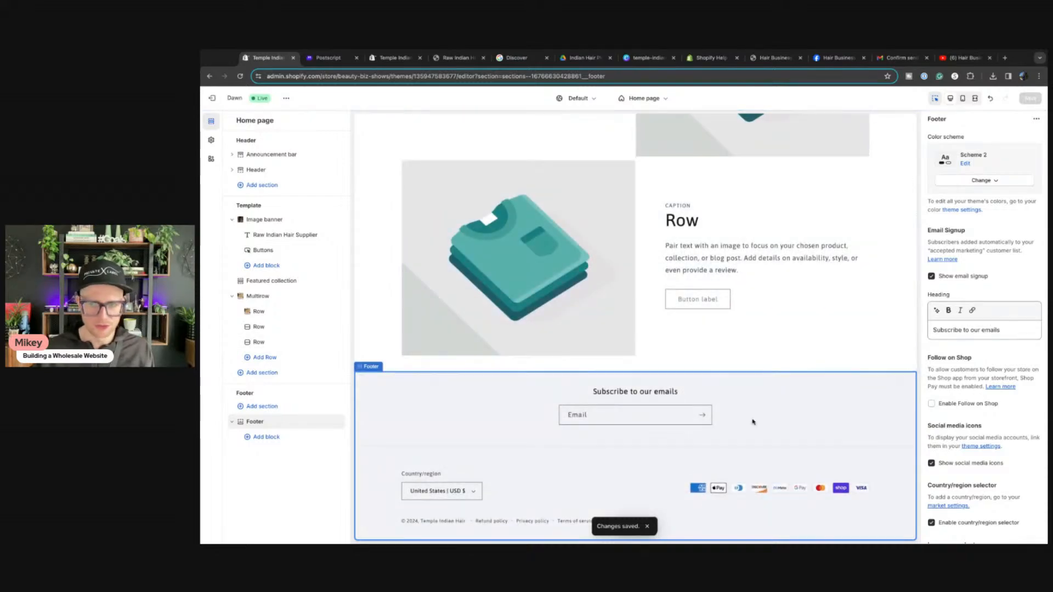
scroll(753, 422, up, 20)
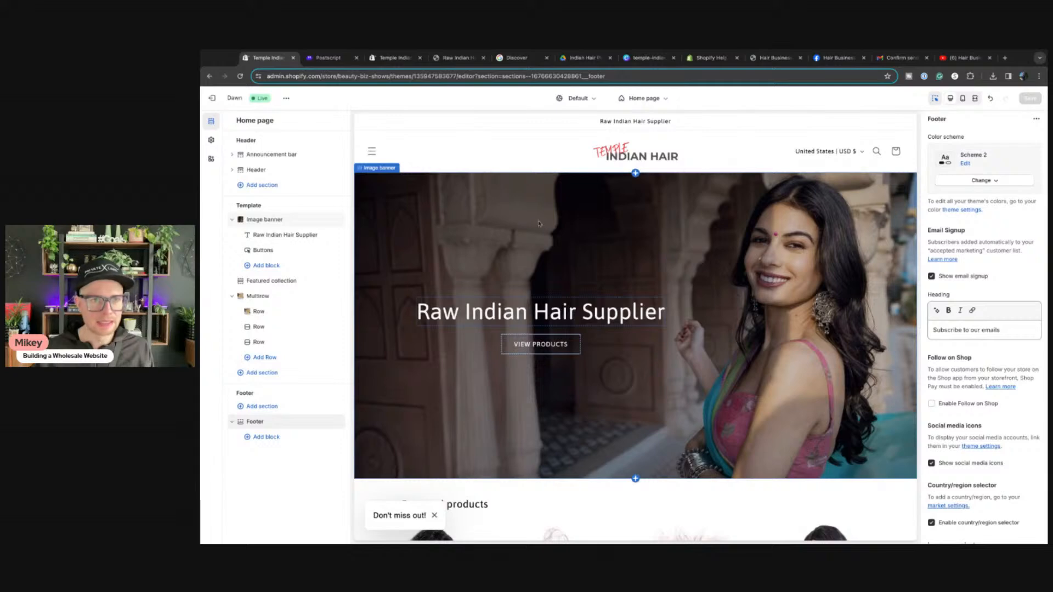
scroll(535, 208, down, 15)
scroll(542, 253, down, 2)
scroll(686, 274, up, 5)
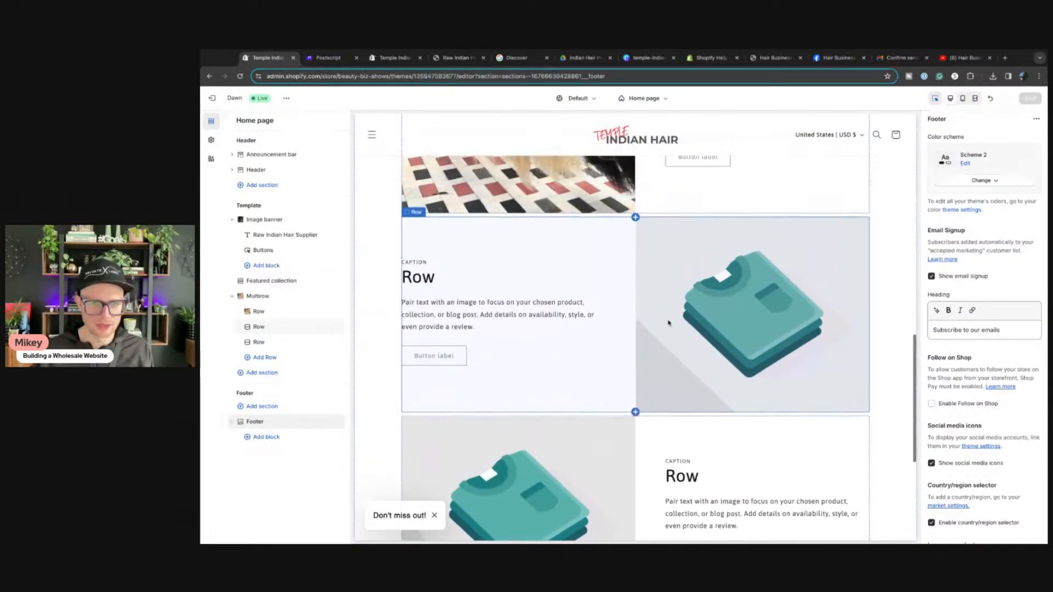
scroll(668, 323, up, 5)
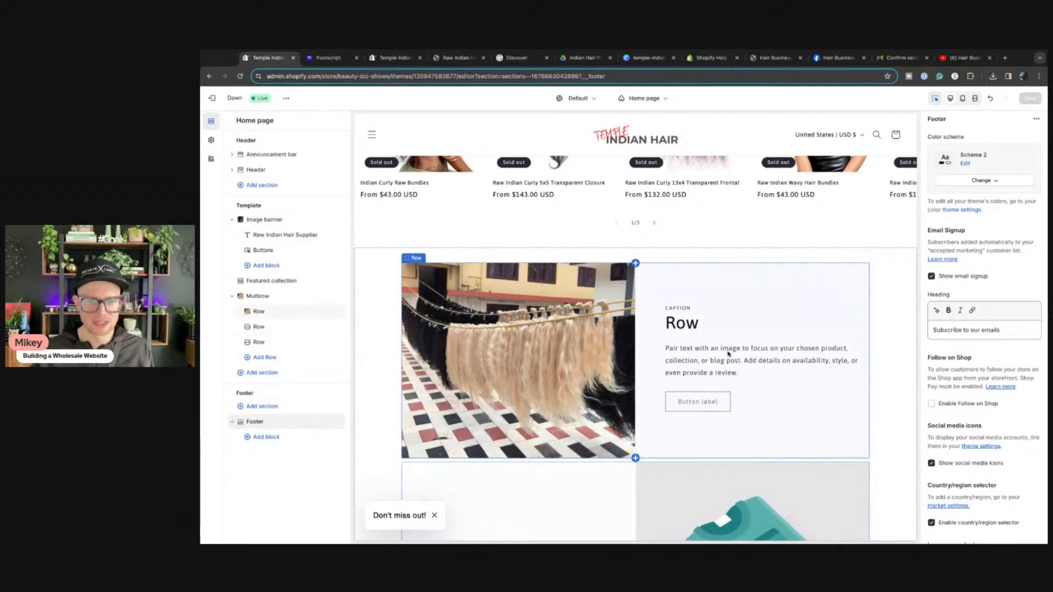
scroll(729, 350, down, 8)
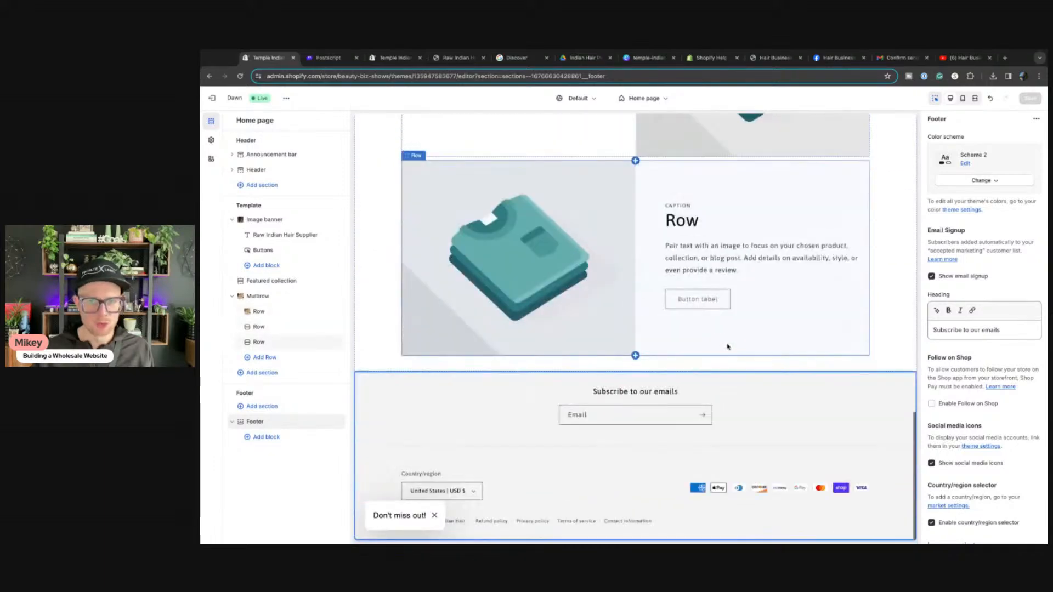
Step: Add a Blog posts section to the home page template and save the theme
click(258, 373)
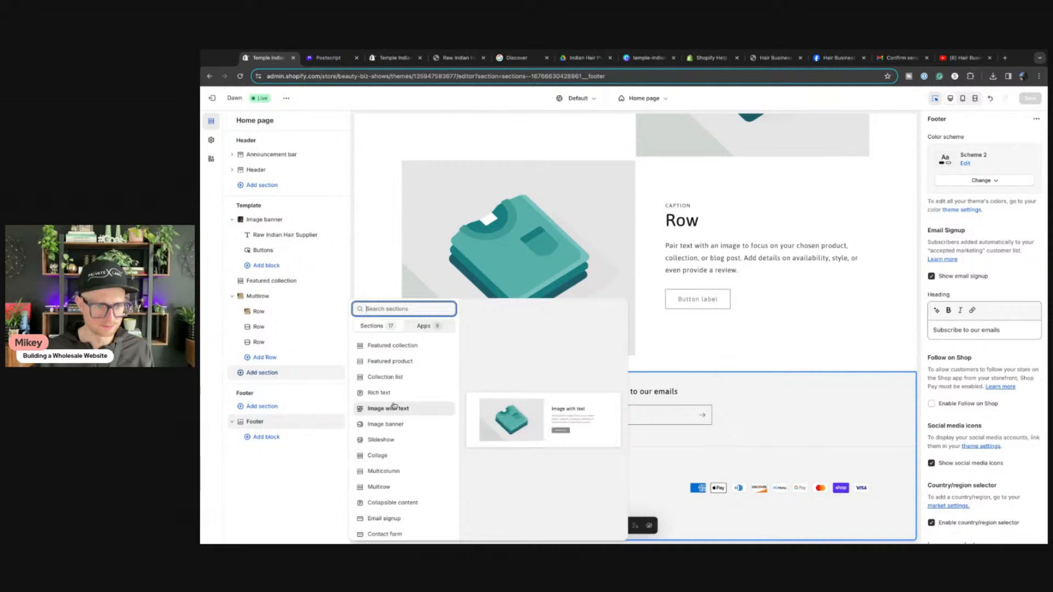
scroll(399, 390, down, 2)
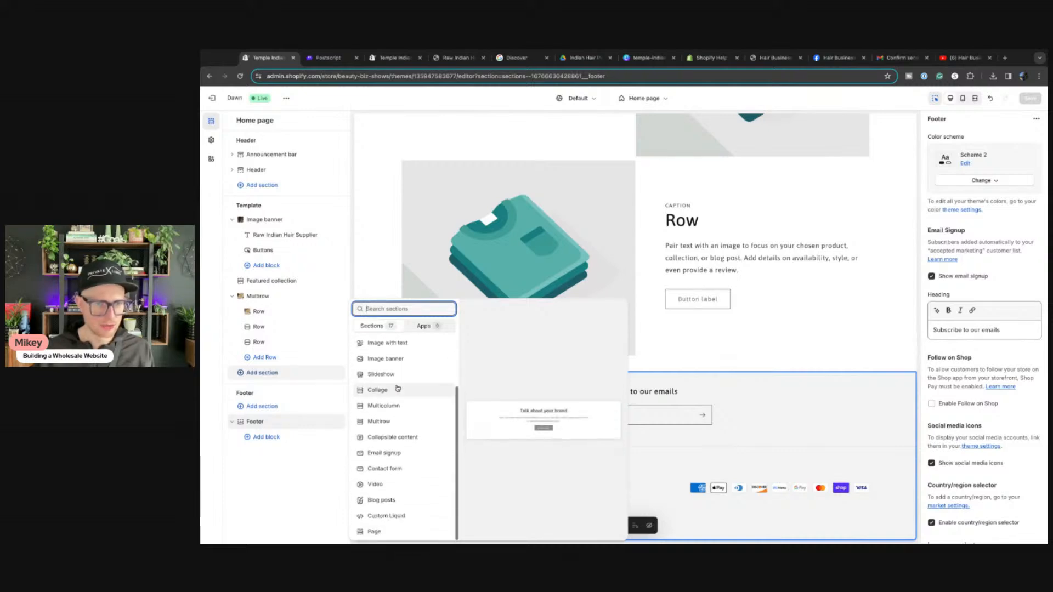
click(381, 501)
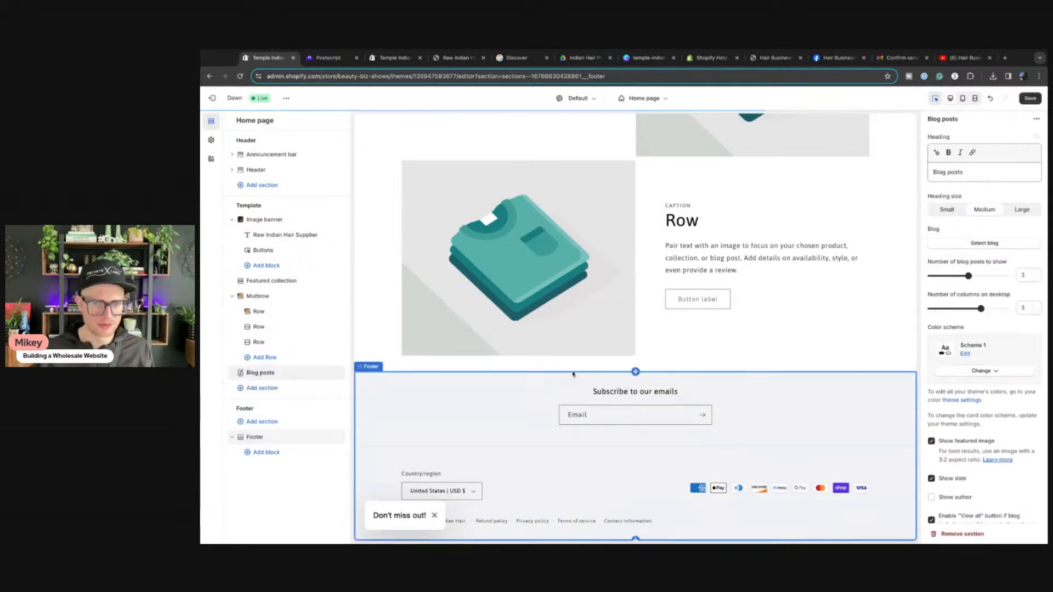
click(1030, 98)
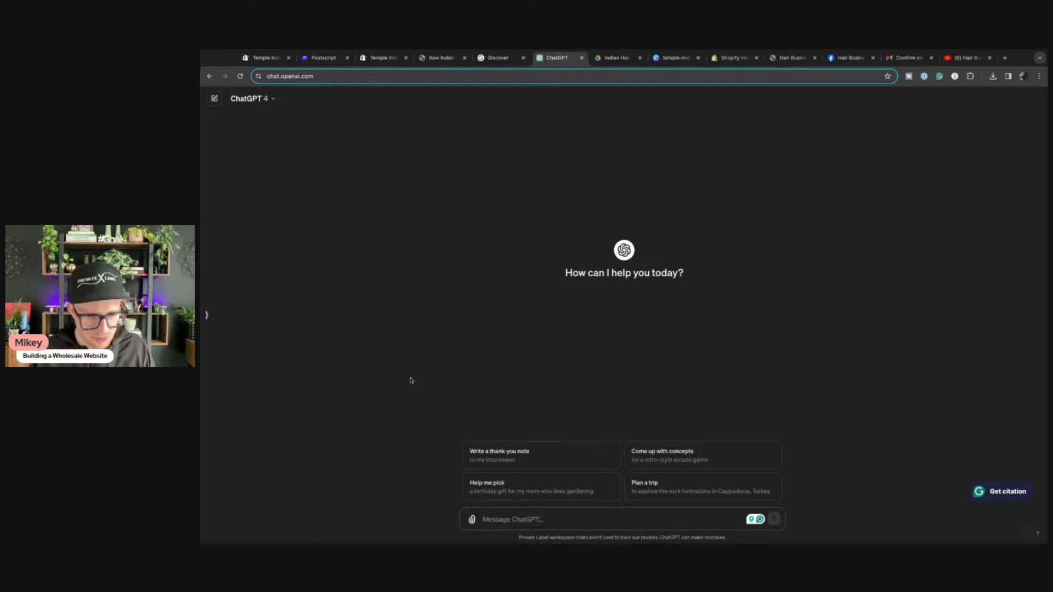
Step: Write a prompt introducing the Temple Indian Hair brand of raw Indian hair extensions and wigs, requesting 5 blog posts
text(I am starting a hew )
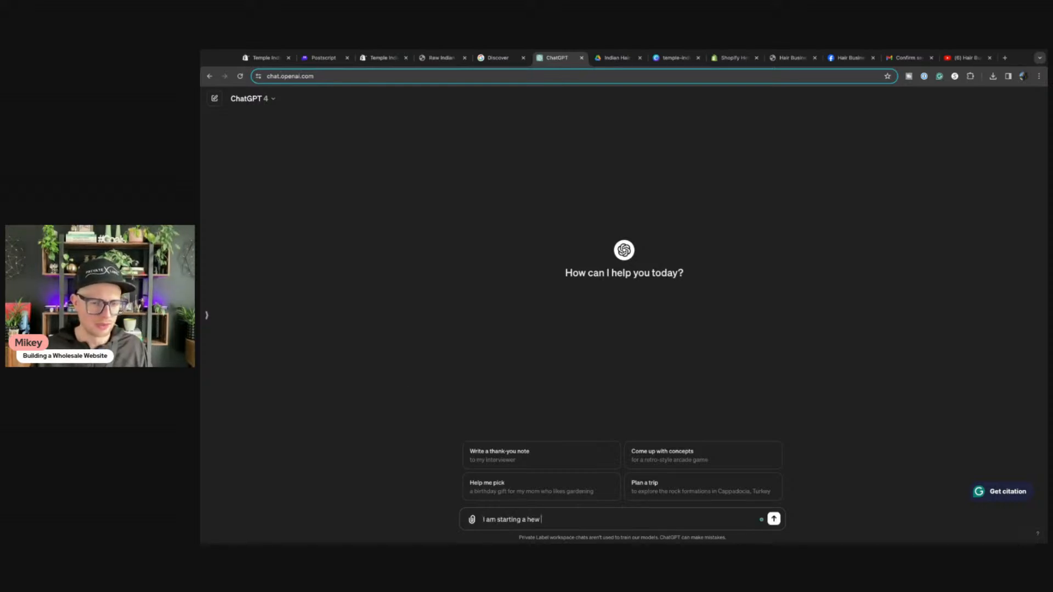
text(ne h)
text( hair brand)
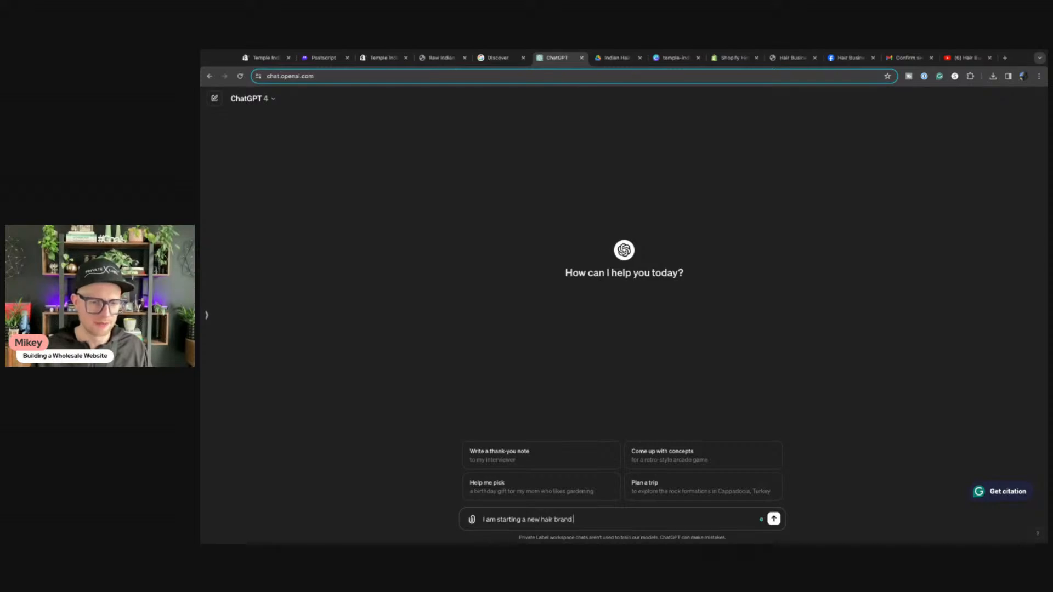
text( called "Temple Indian)
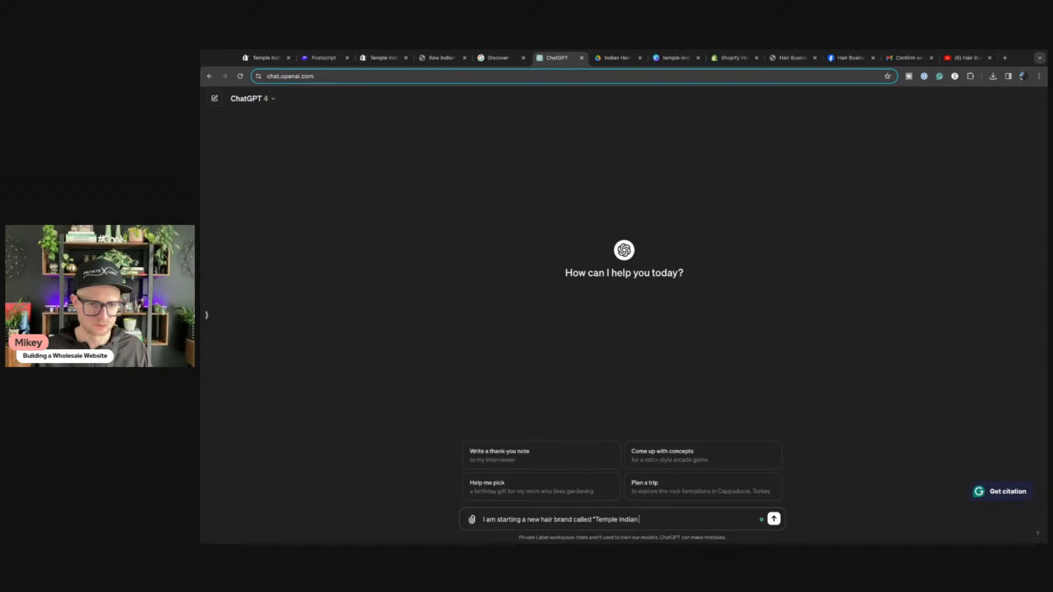
text( haHair.")
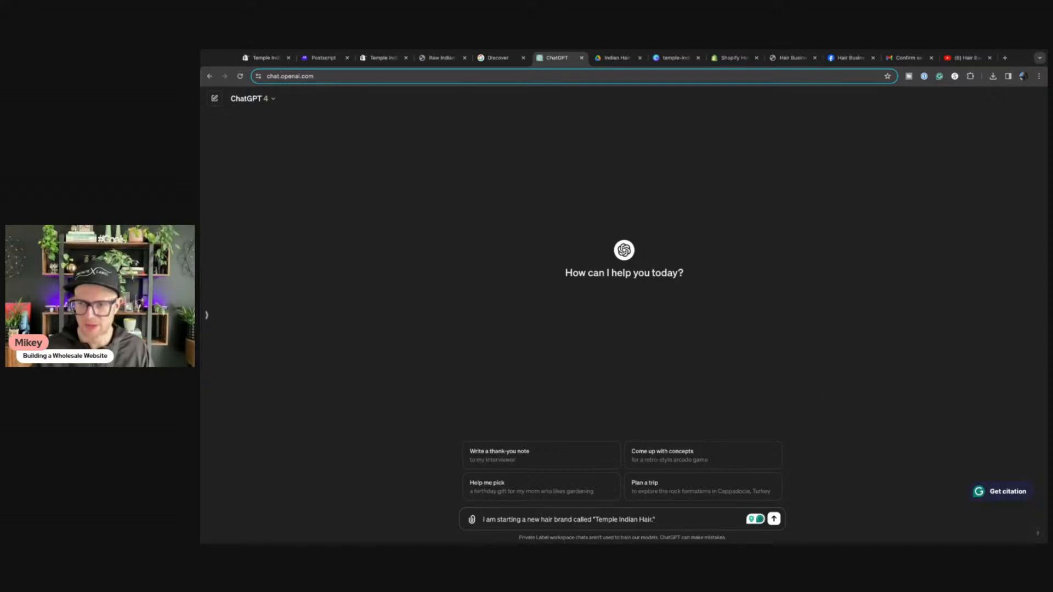
key(super+Tab)
click(369, 384)
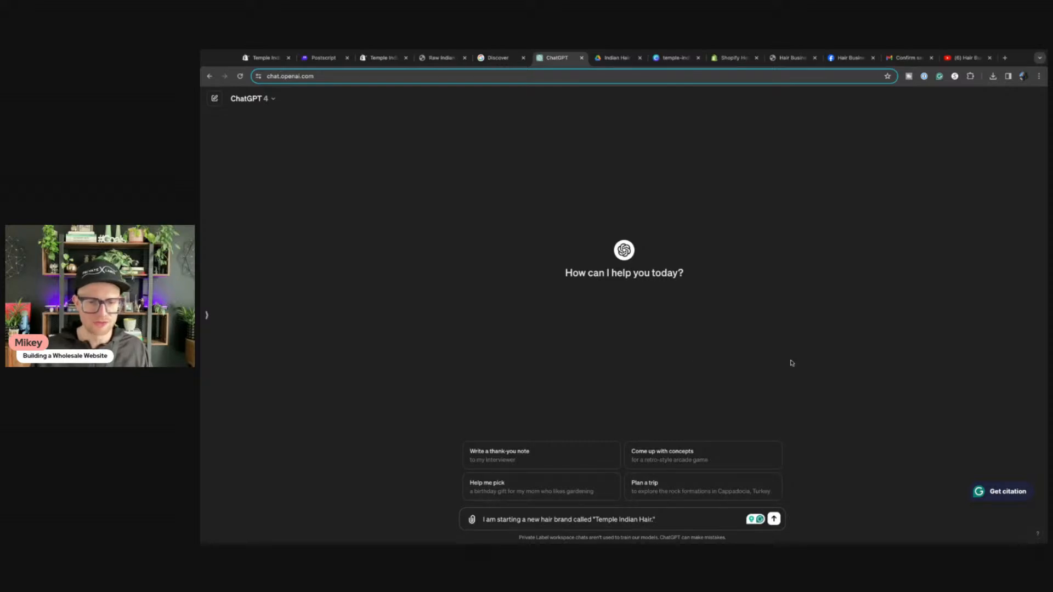
text(For the)
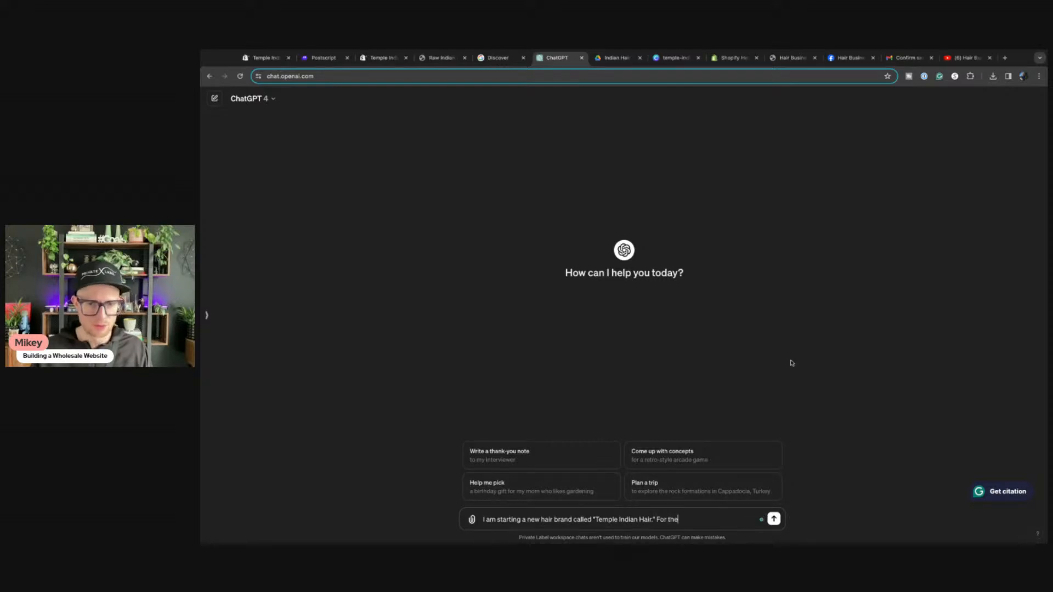
text( launch of the w)
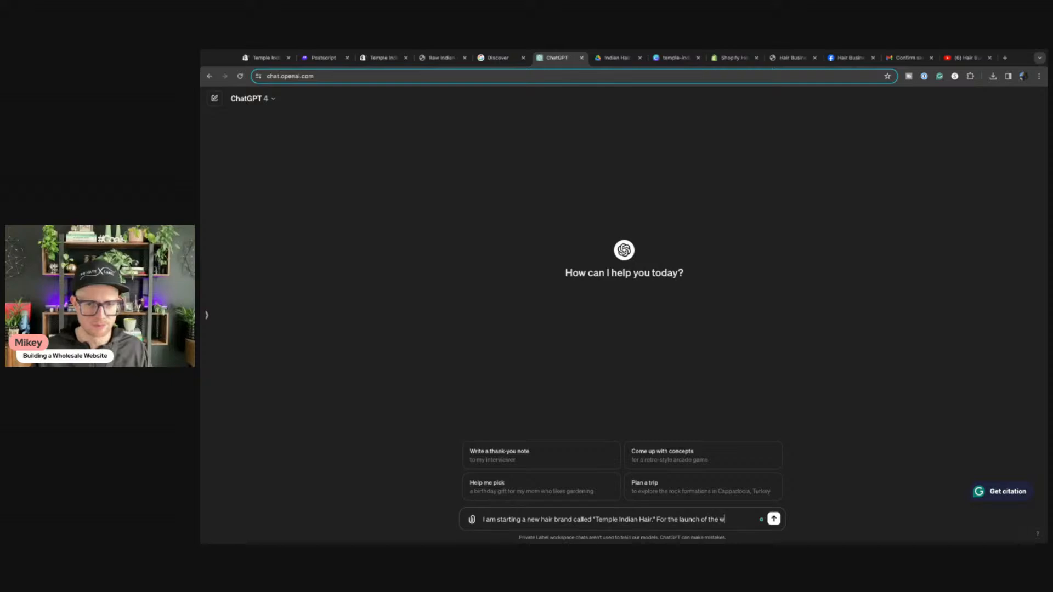
text(ebsite I need to)
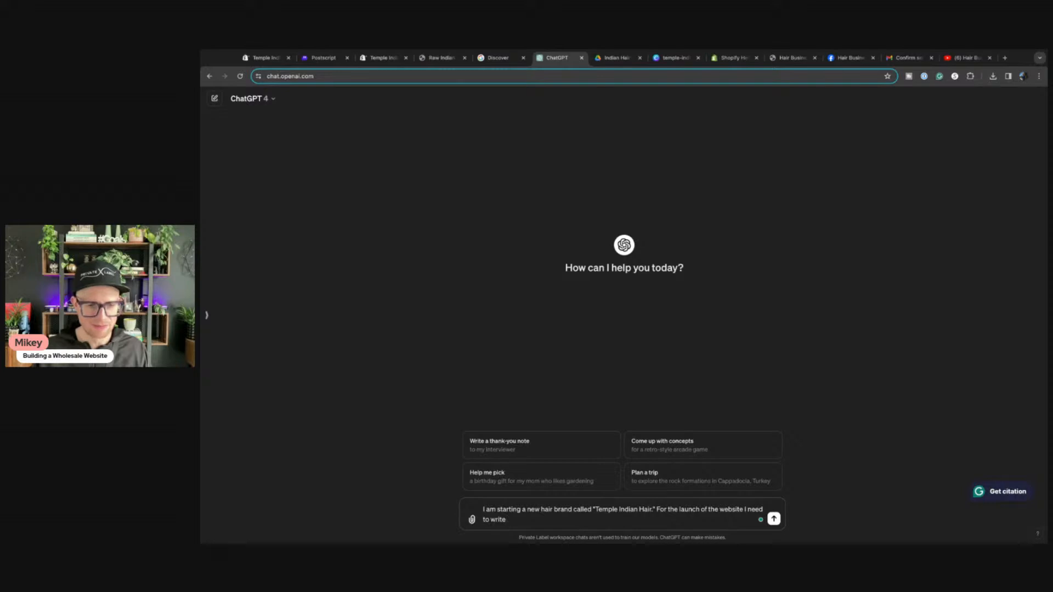
text(write 5 blog pos)
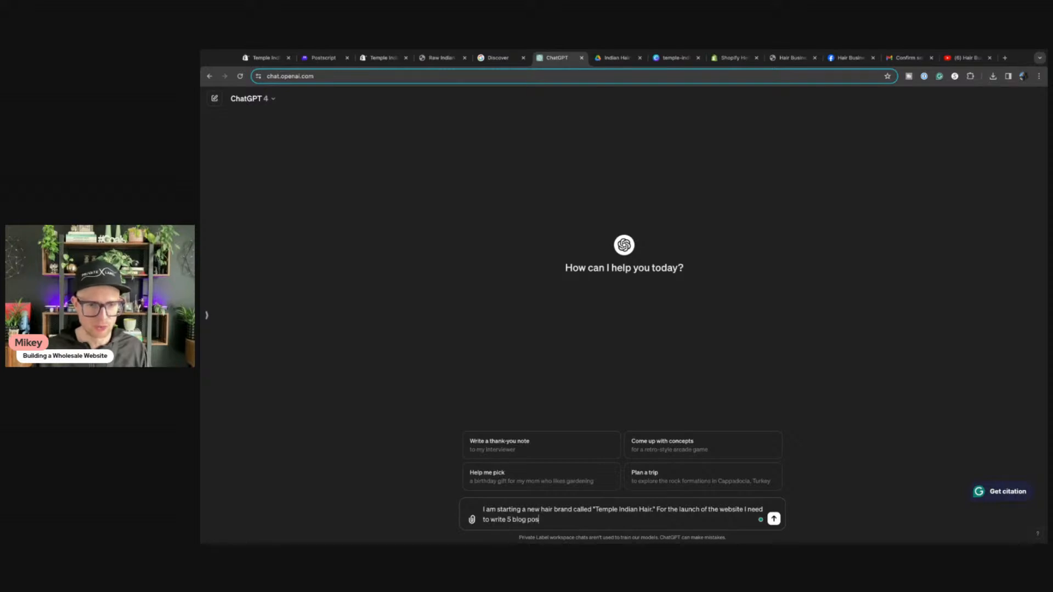
text(ts. The)
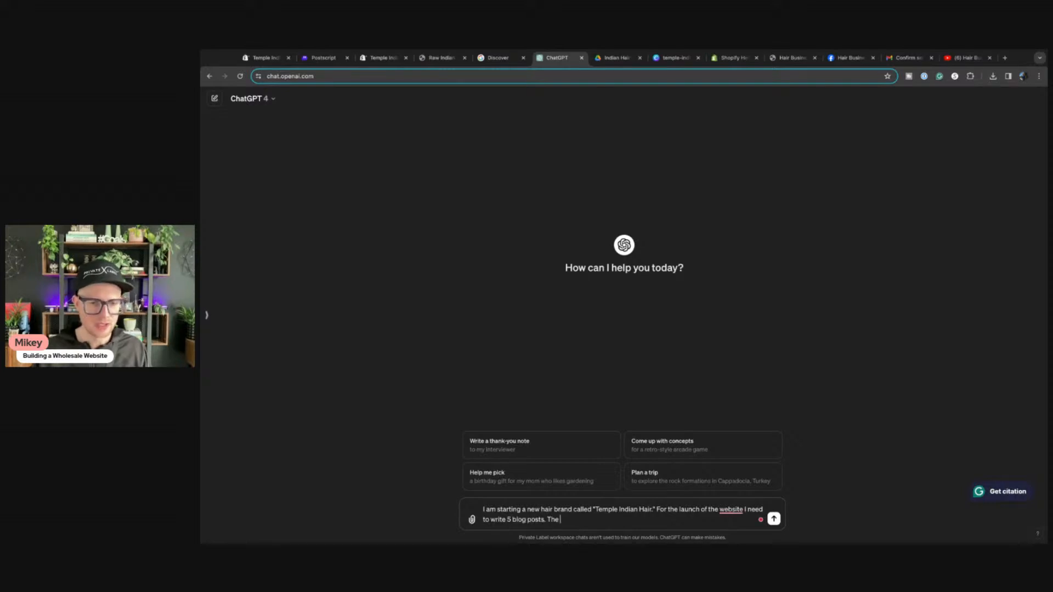
text( website s)
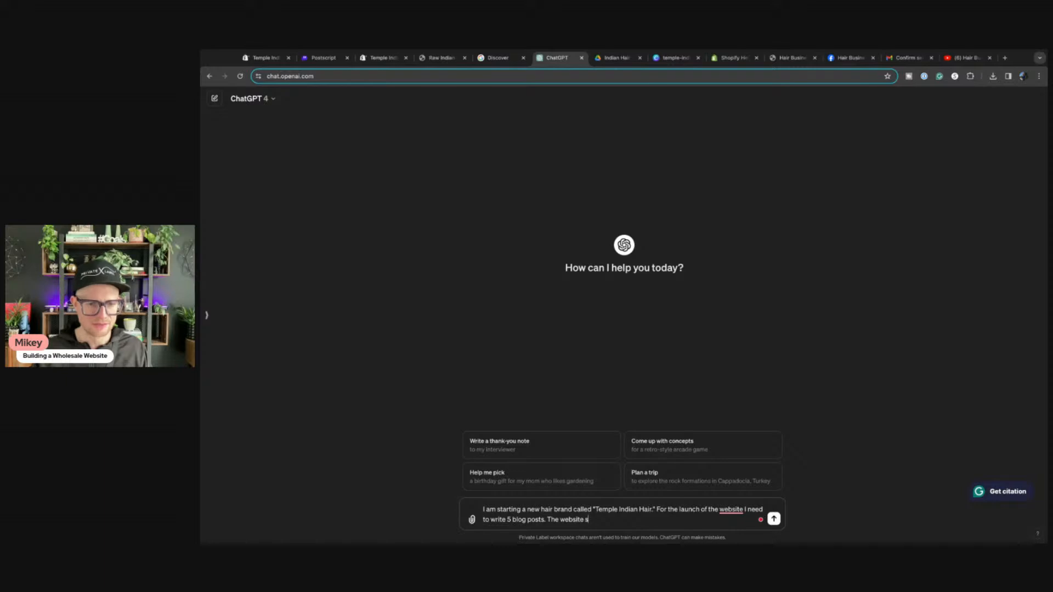
text(i selling raw)
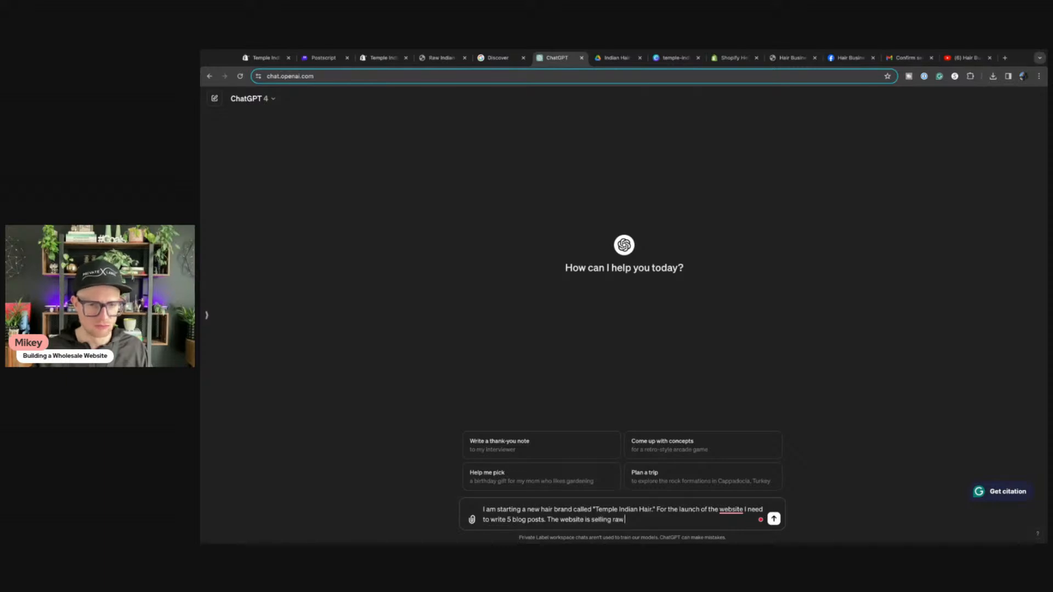
text( indian hair)
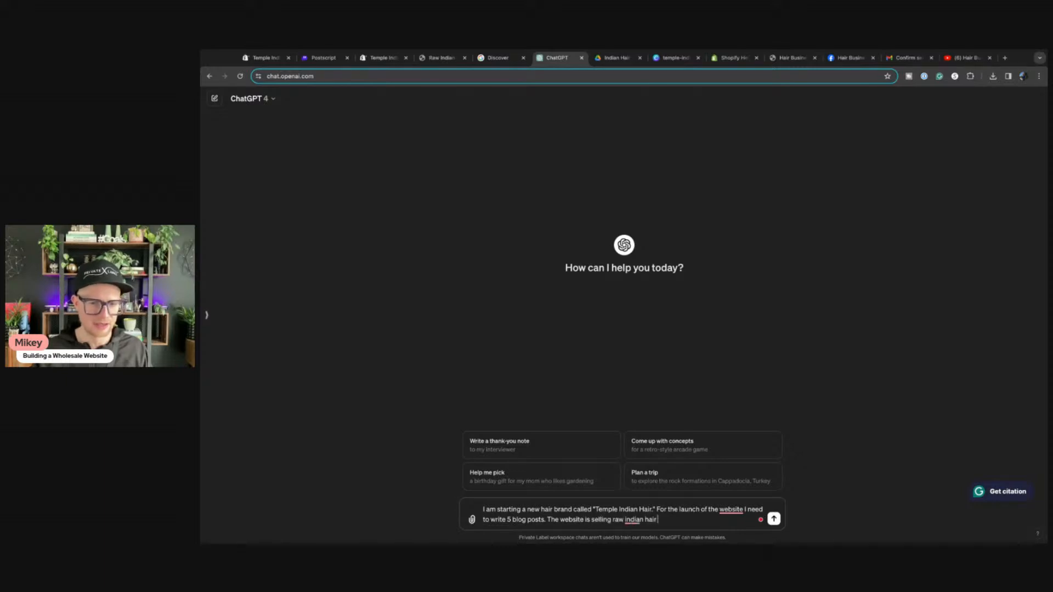
text( extensions and wi)
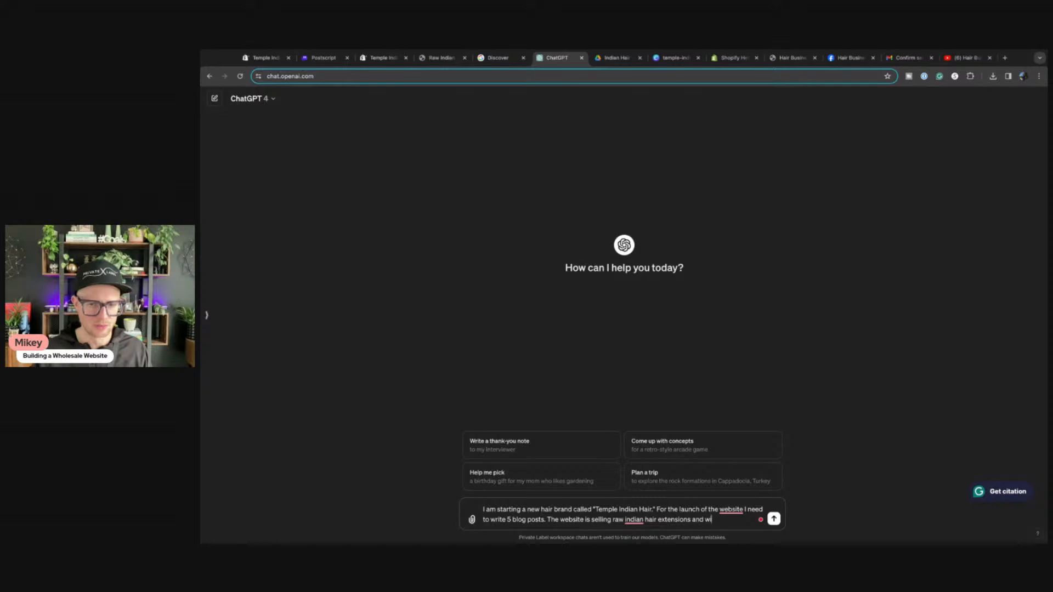
text(gs from S)
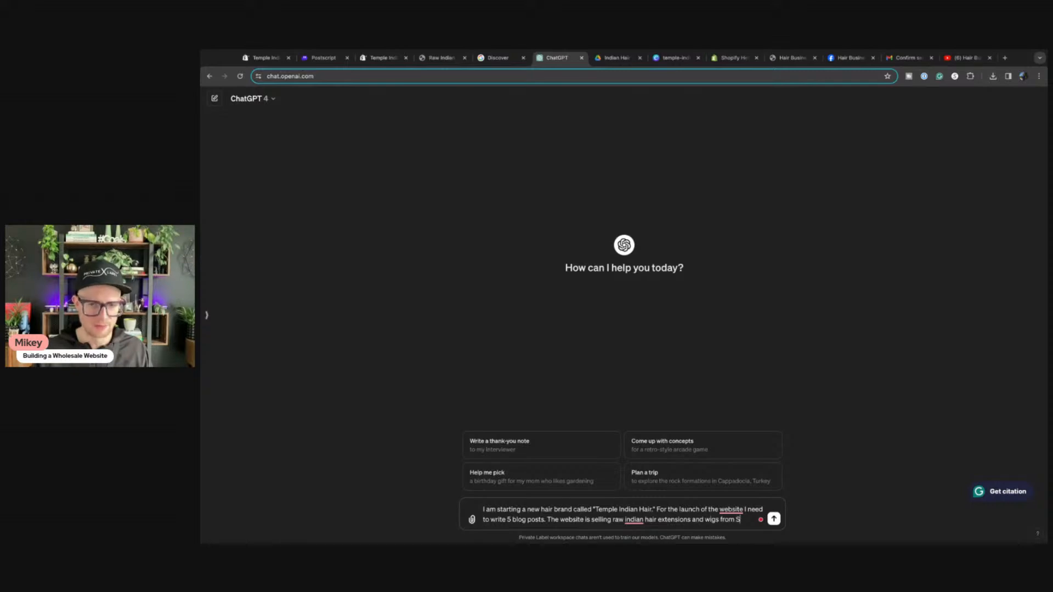
text(outhhe tem)
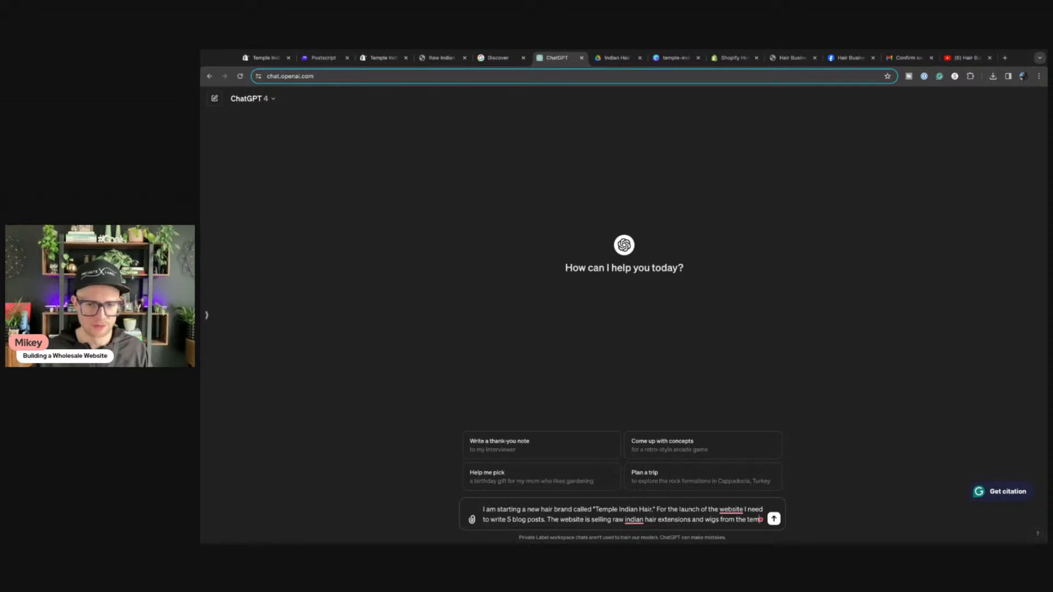
text(ples of southes)
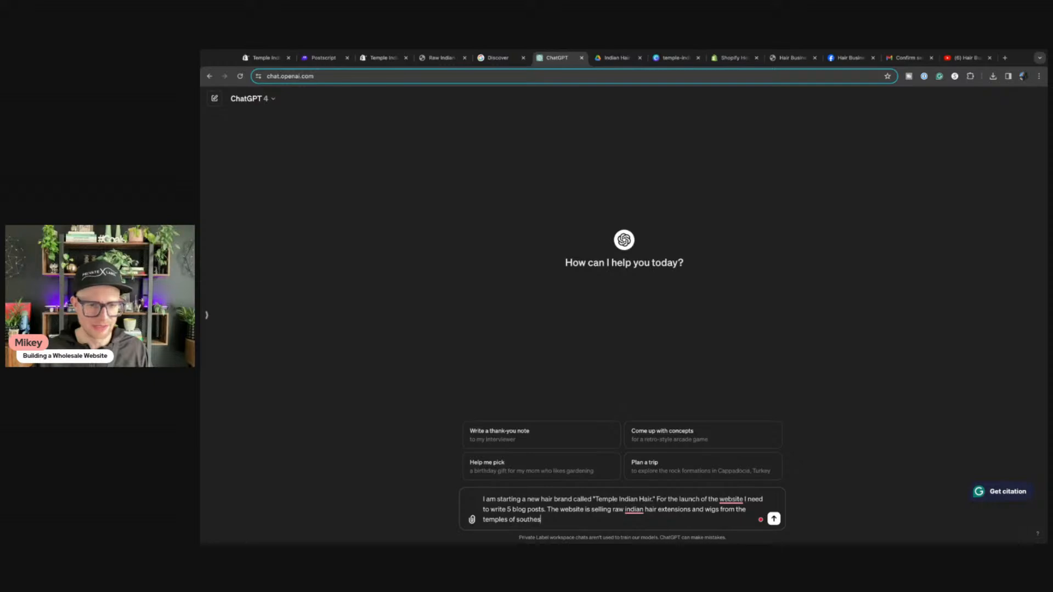
key(BackSpace)
text(ast India.)
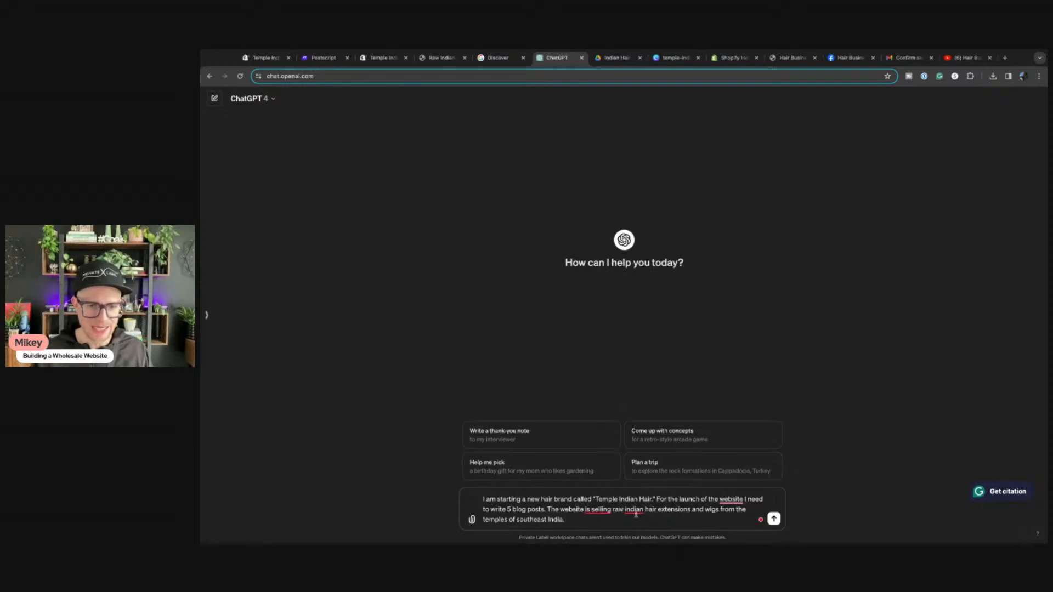
Step: Accept Grammarly's fixes ('sells raw Indian', comma after website, 'For the website's launch') and ask for five topic ideas
mouse_move(636, 511)
click(656, 446)
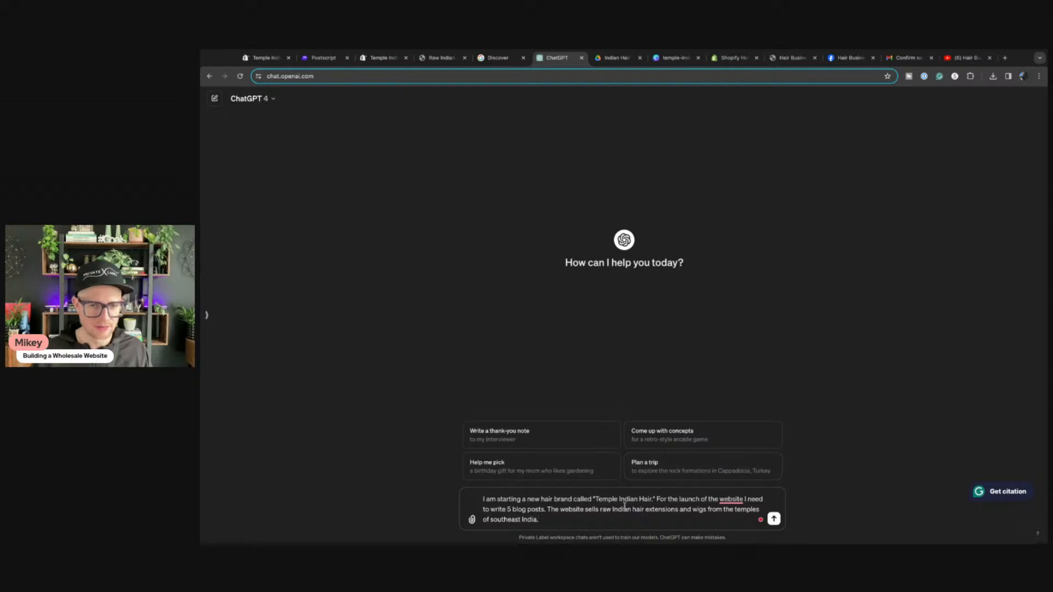
mouse_move(740, 499)
click(735, 457)
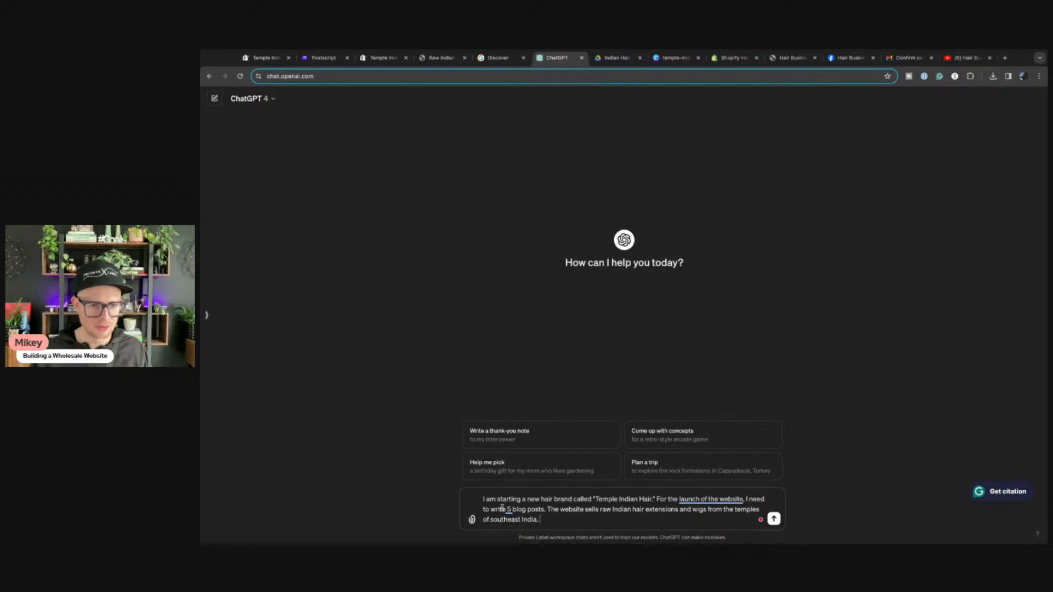
mouse_move(502, 508)
click(564, 467)
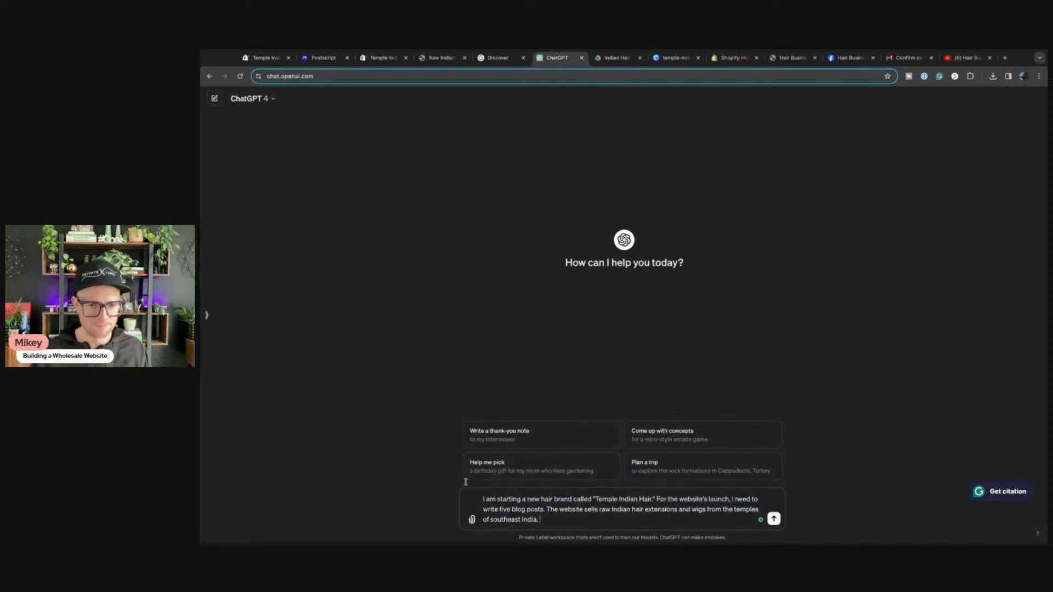
text(lease write)
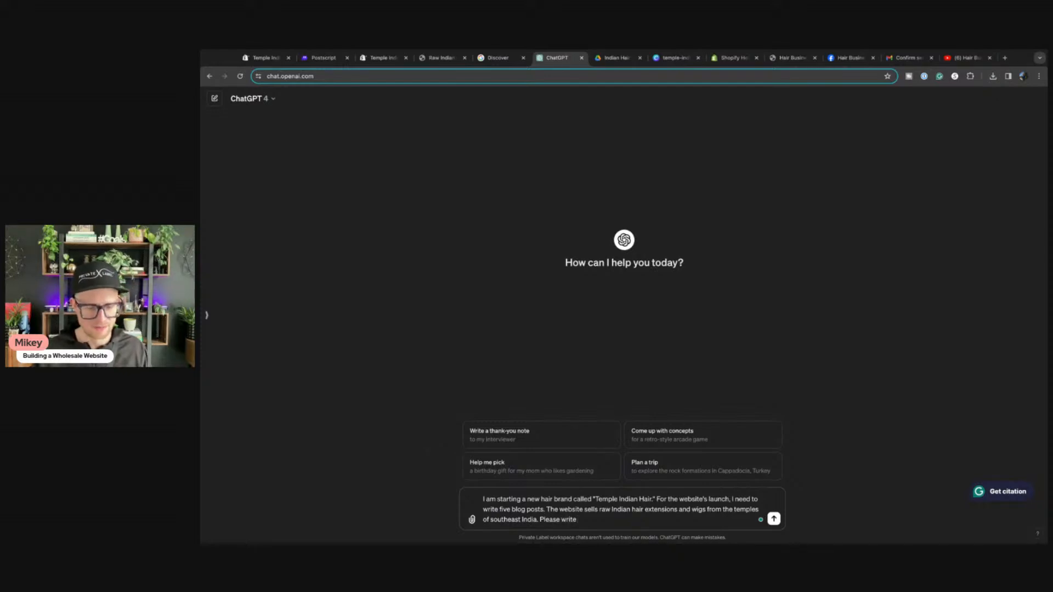
text( five top)
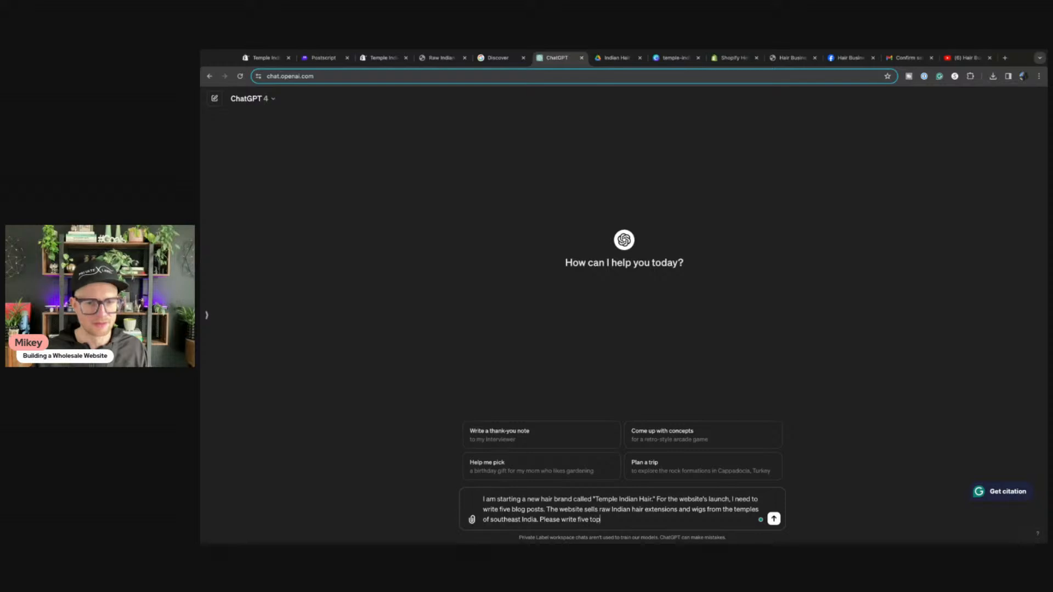
text(ic ideas fo)
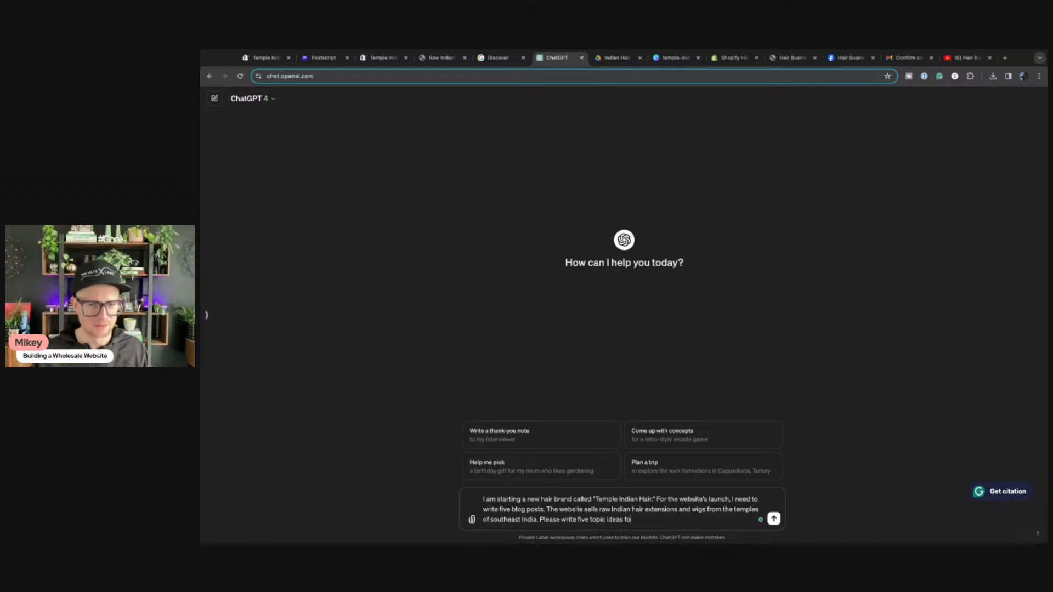
text(r my website.)
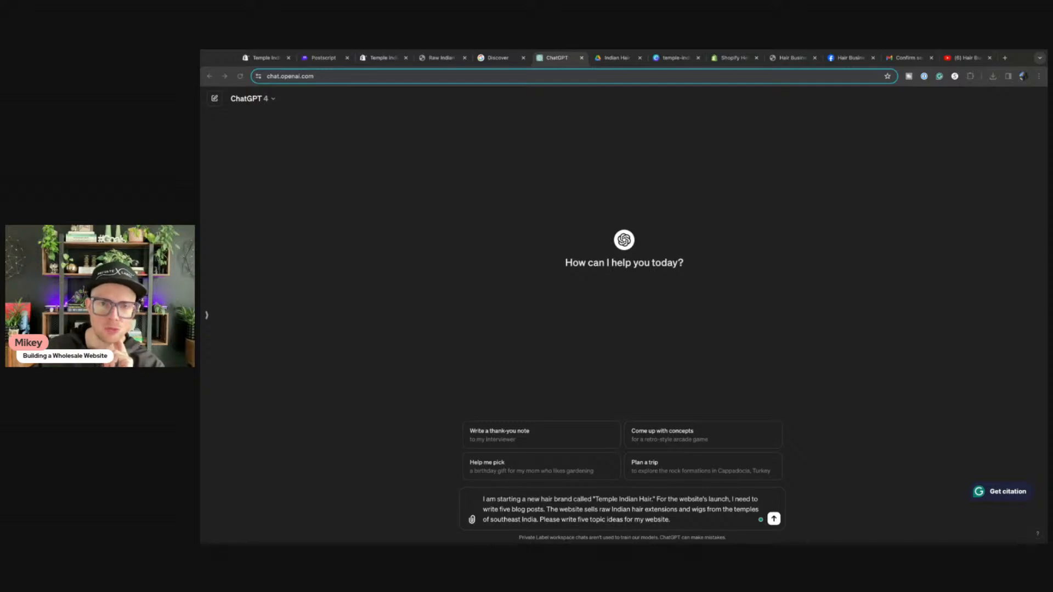
click(428, 447)
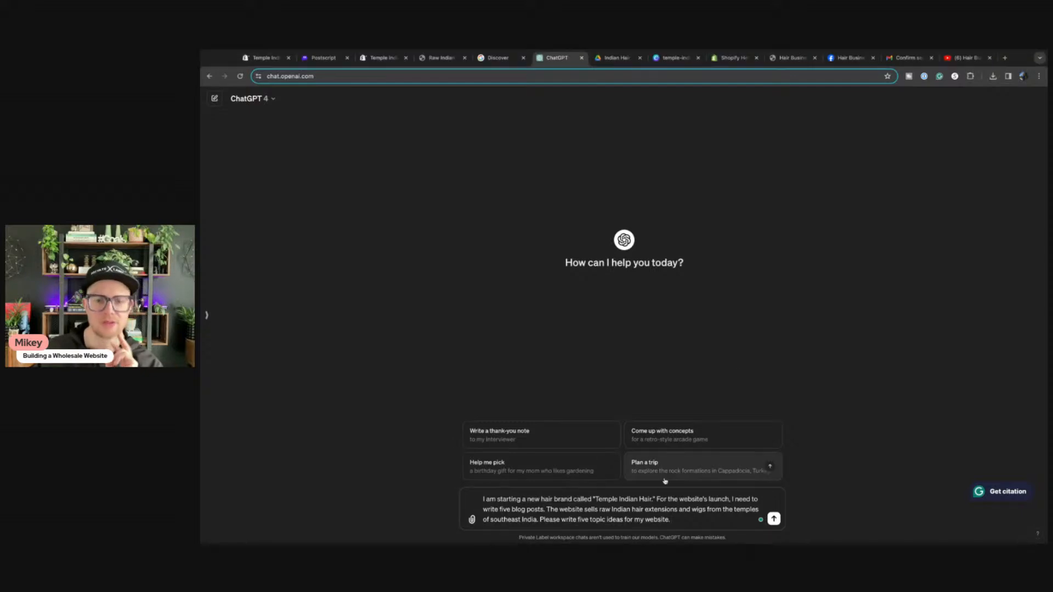
Step: Add a new line asking 'Do you have any questions before getting started?'
key(shift+Return)
key(shift+Return)
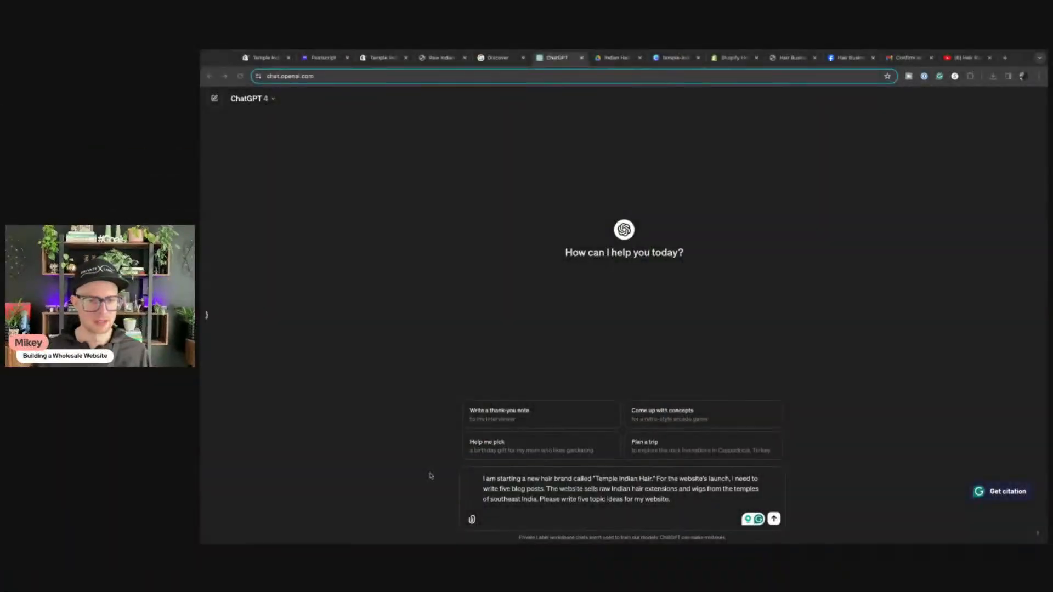
click(525, 519)
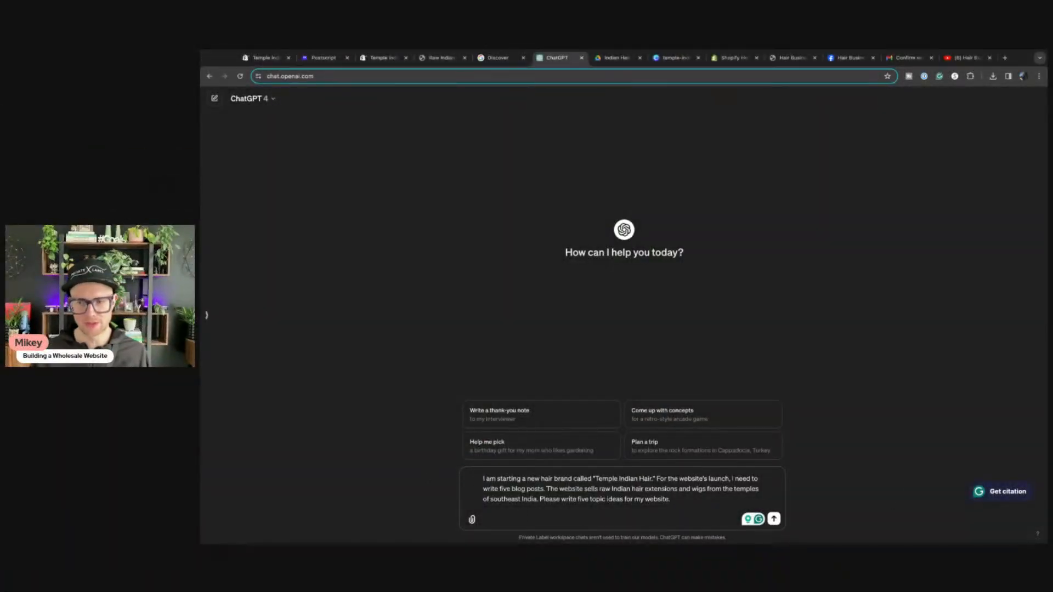
click(494, 518)
text(Doyo)
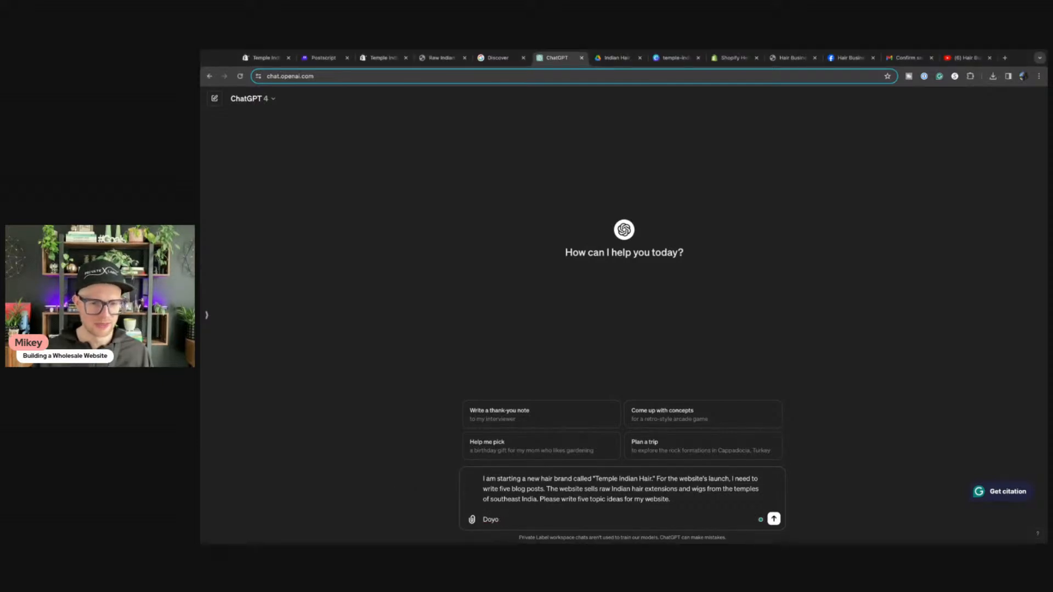
text( you)
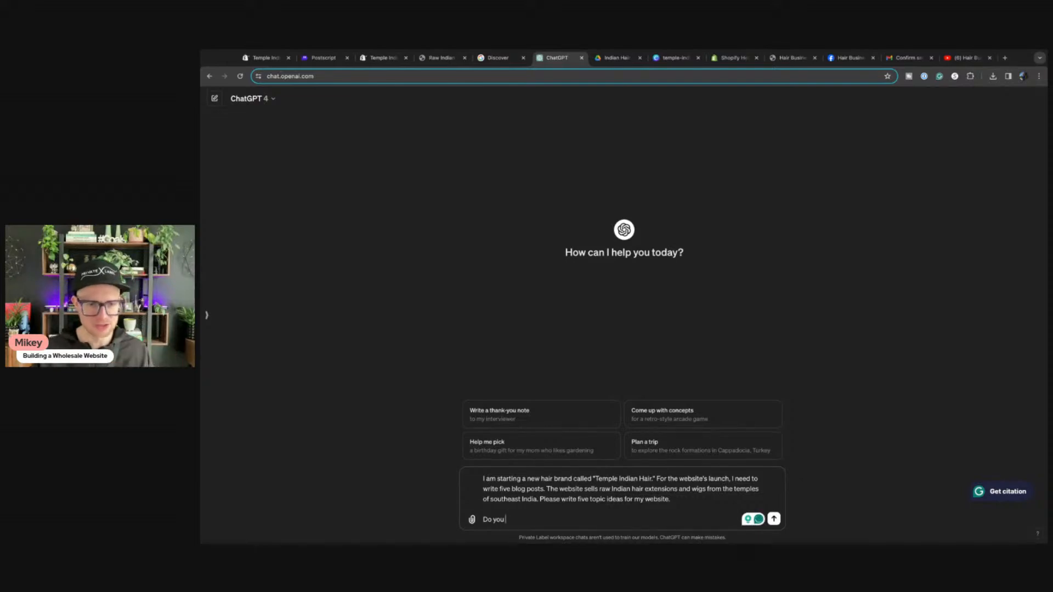
text(have any)
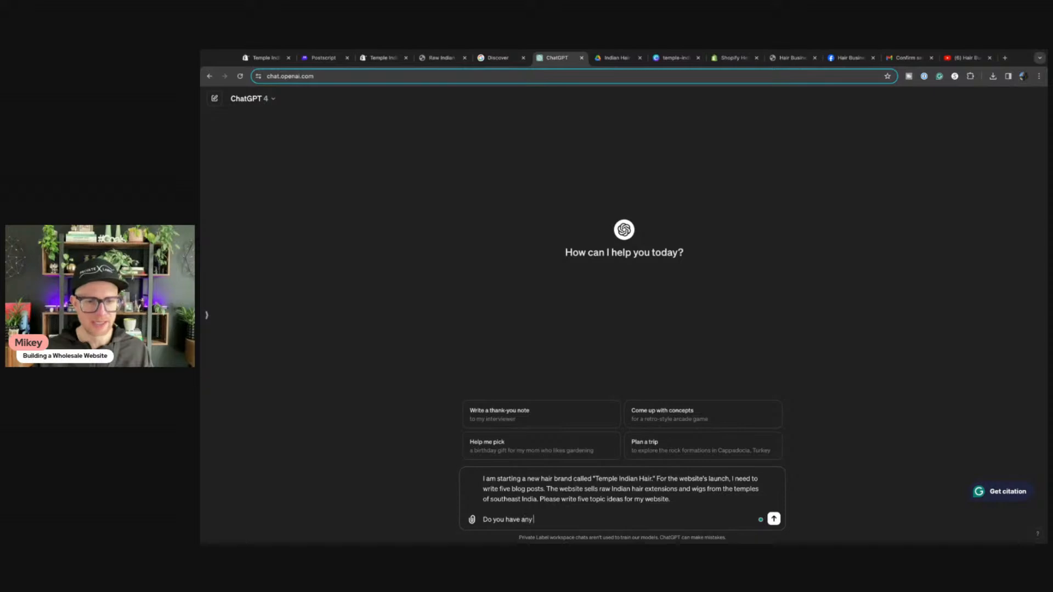
text( questions before)
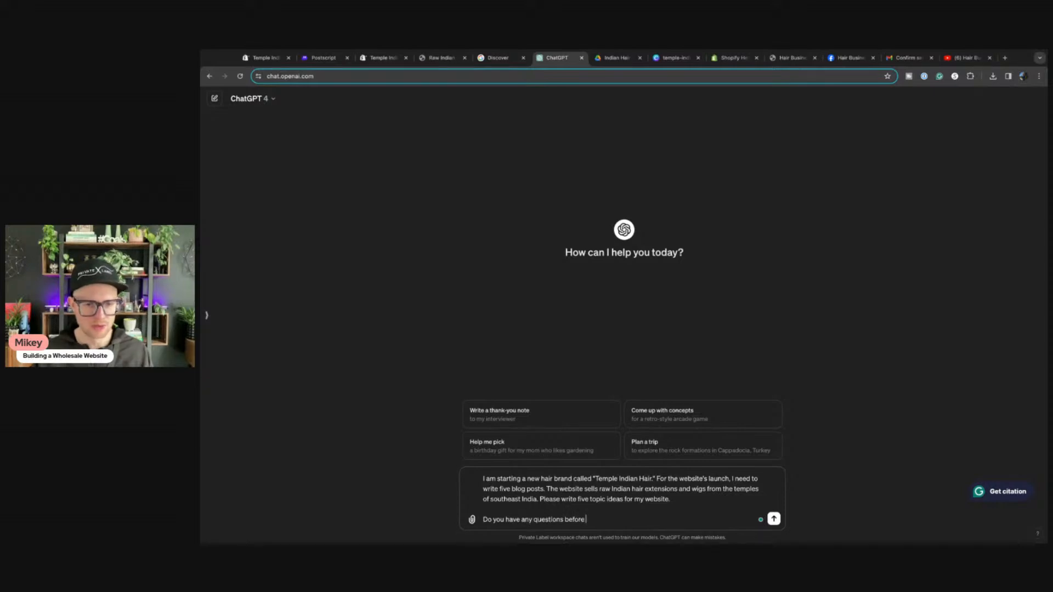
text( getting started?)
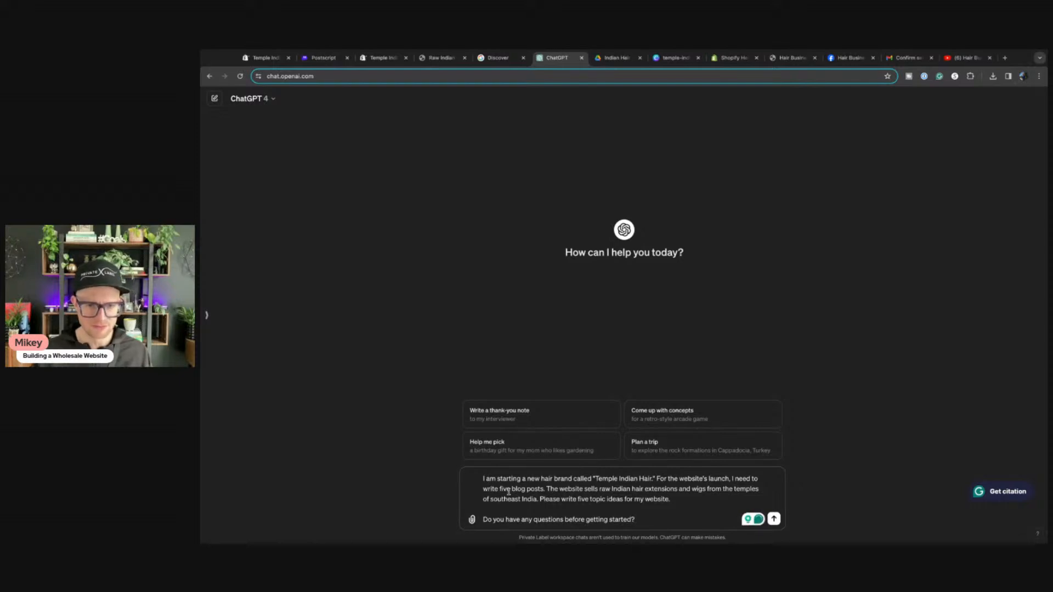
Step: Change both occurrences of 'five' to 'ten' for the blog posts and topic ideas
key(shift+Right)
key(shift+Right)
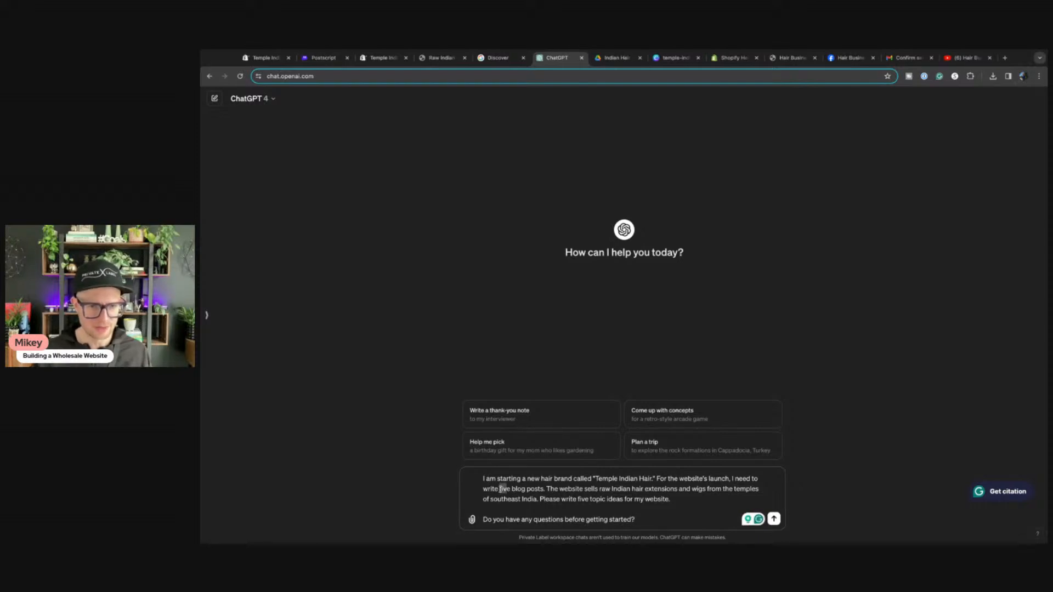
text(ten)
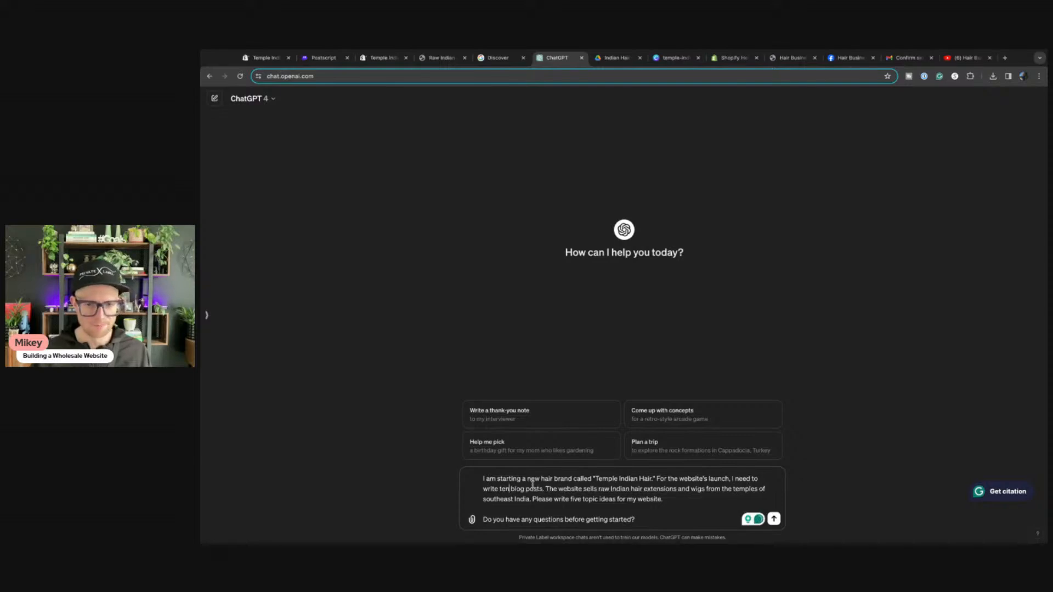
drag(571, 500, 582, 500)
text(ten)
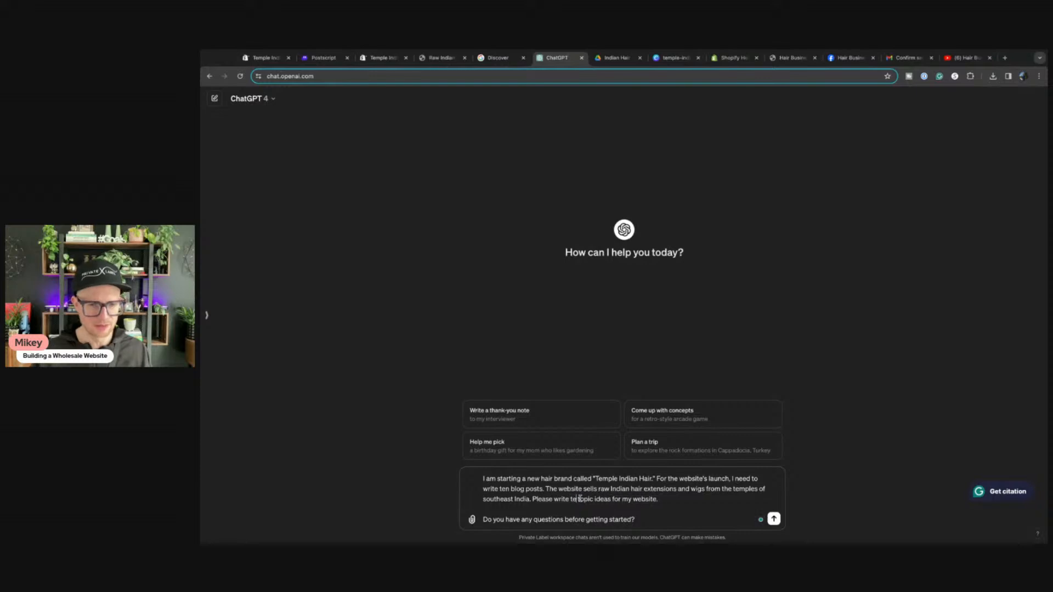
click(649, 522)
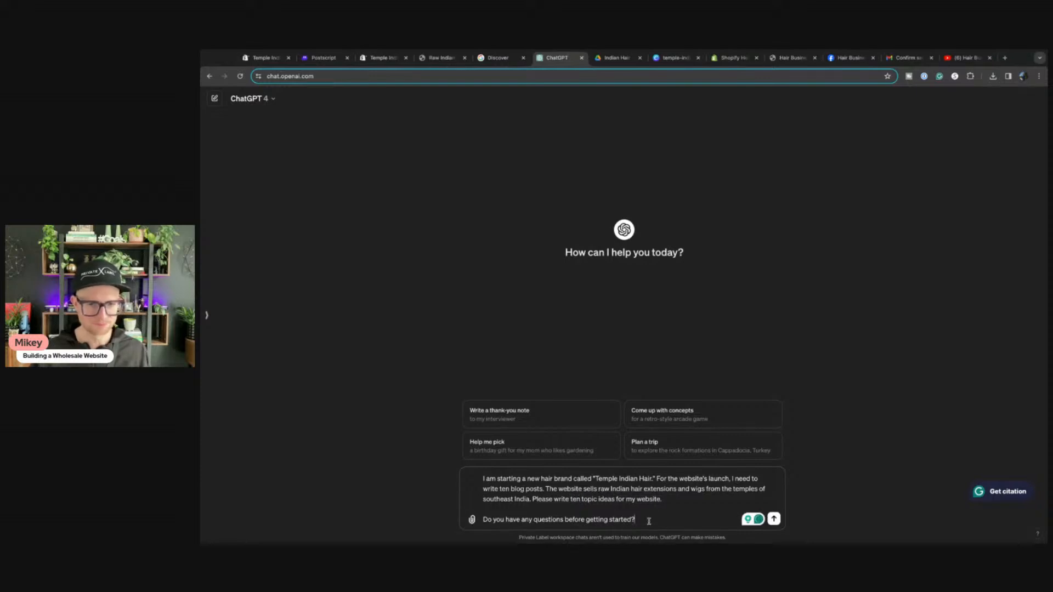
Step: Send the prompt and wait for ChatGPT's ten numbered blog post ideas
key(Return)
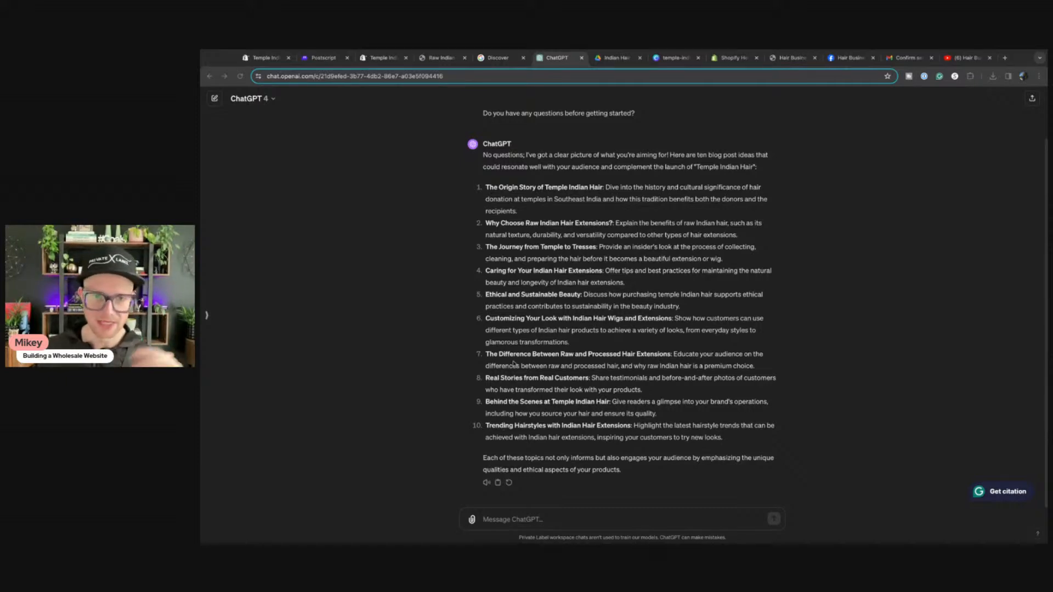
click(442, 350)
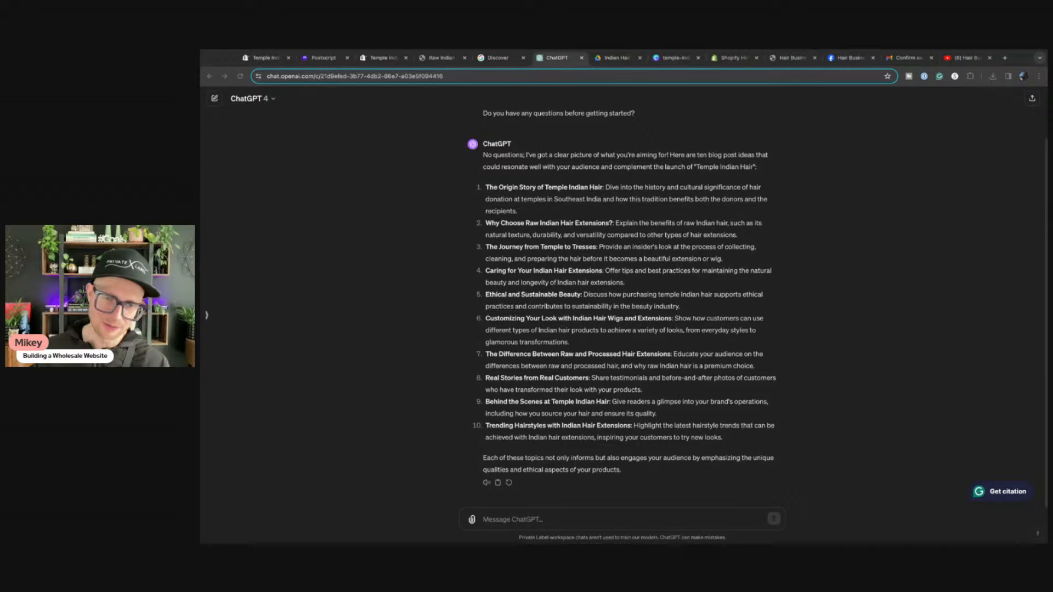
click(415, 391)
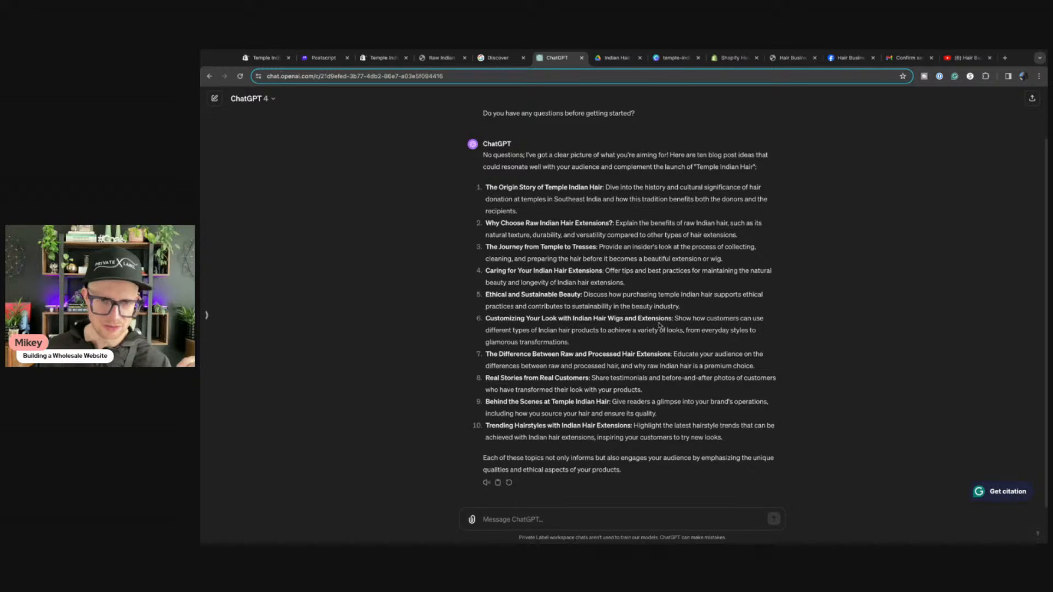
scroll(659, 326, up, 2)
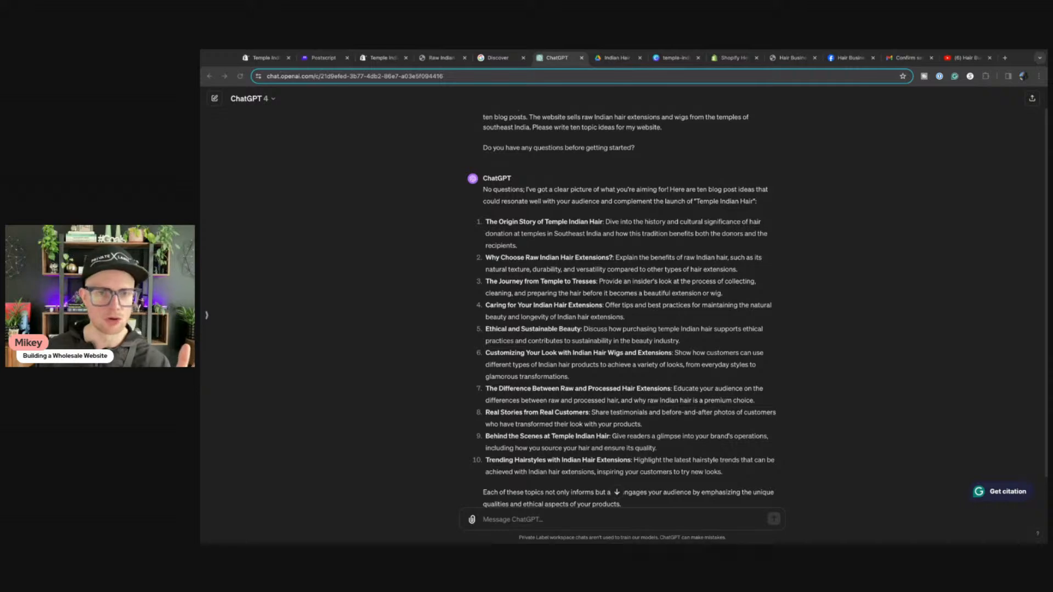
Step: Read through ChatGPT's ten Temple Indian Hair blog topics to the closing summary
click(463, 341)
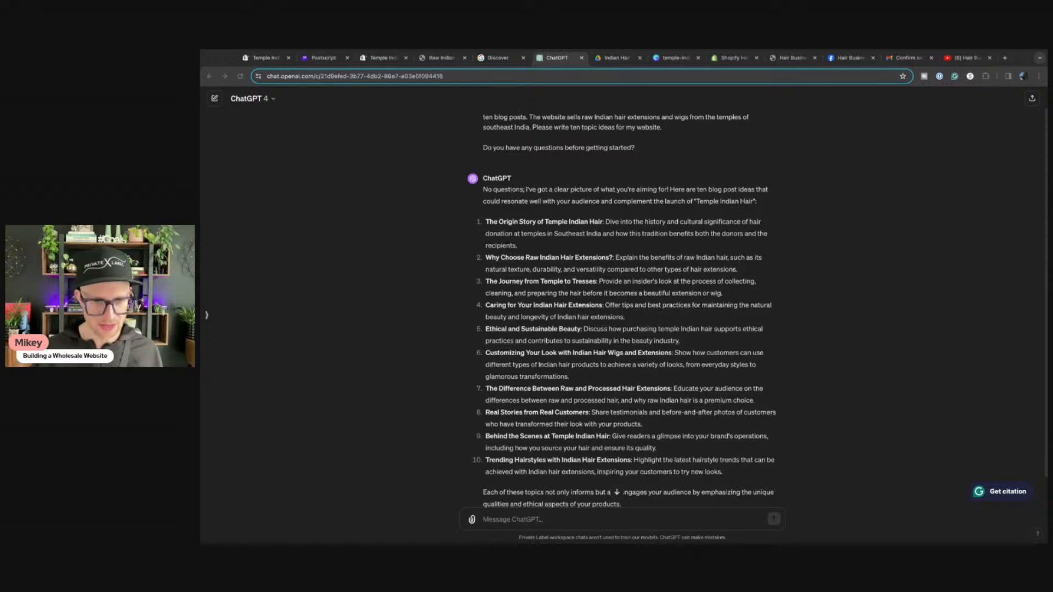
key(super+Tab)
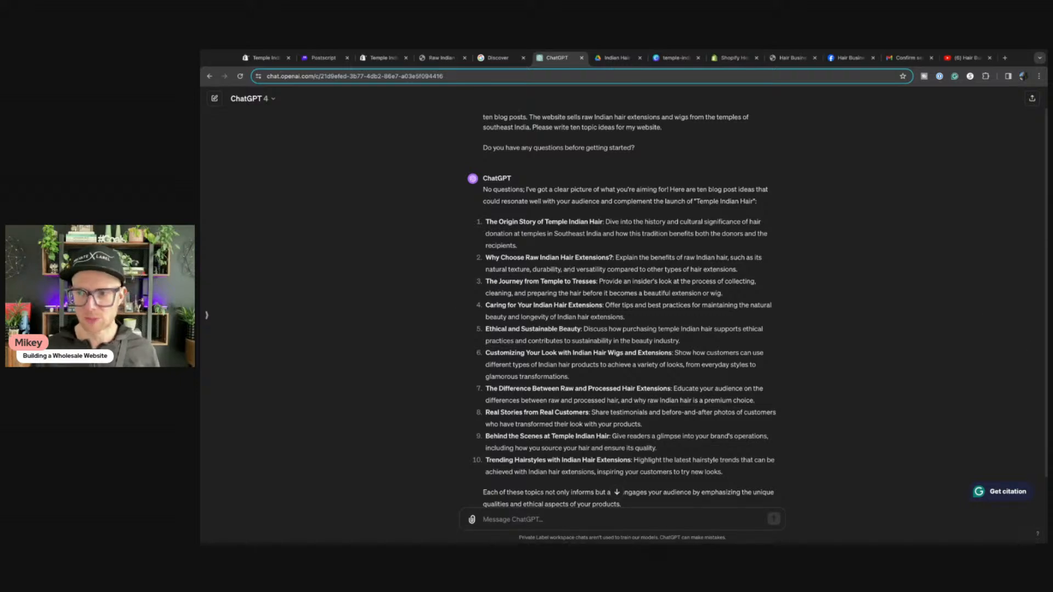
key(super+Tab)
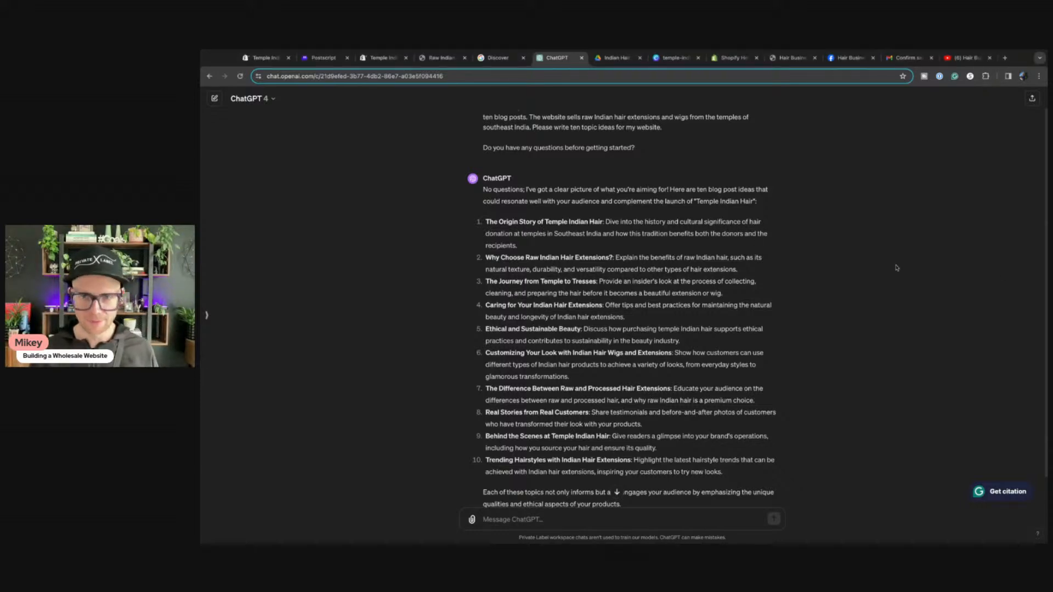
scroll(552, 315, down, 1)
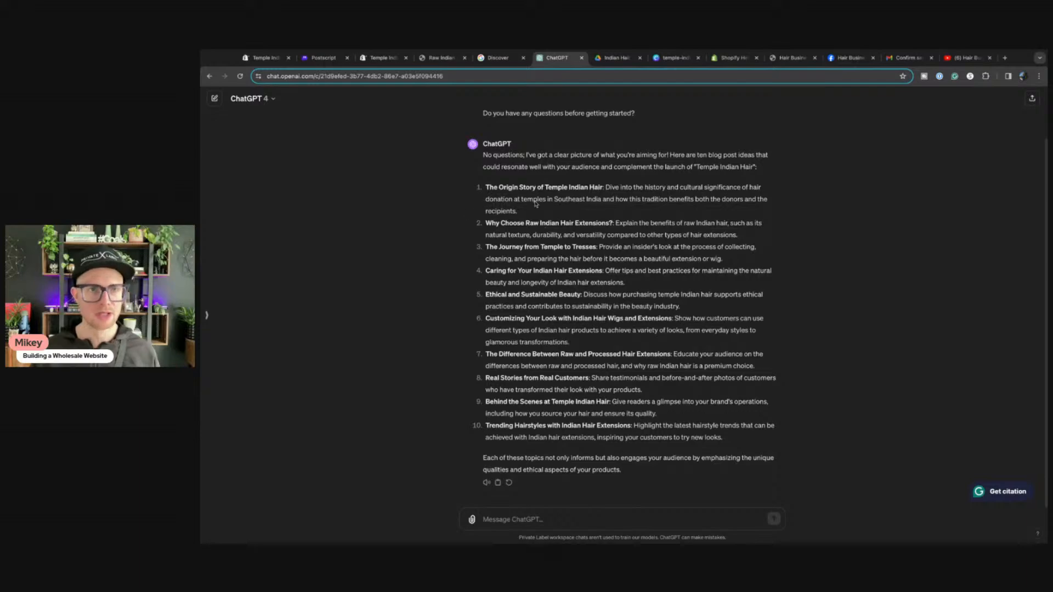
Step: Insert a Rich text section beneath Blog posts in the home page template and save
click(380, 58)
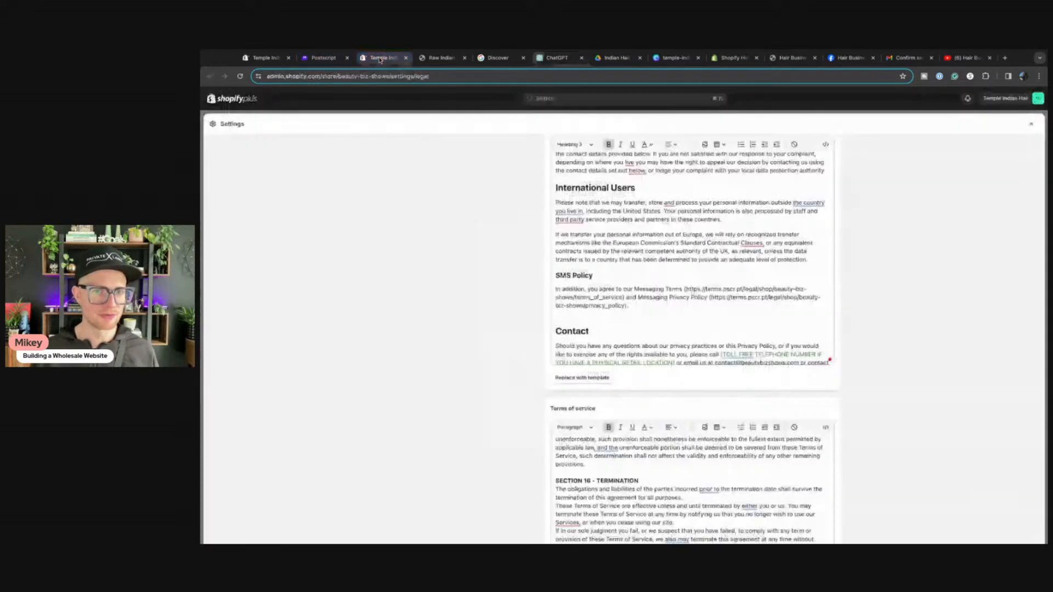
click(267, 59)
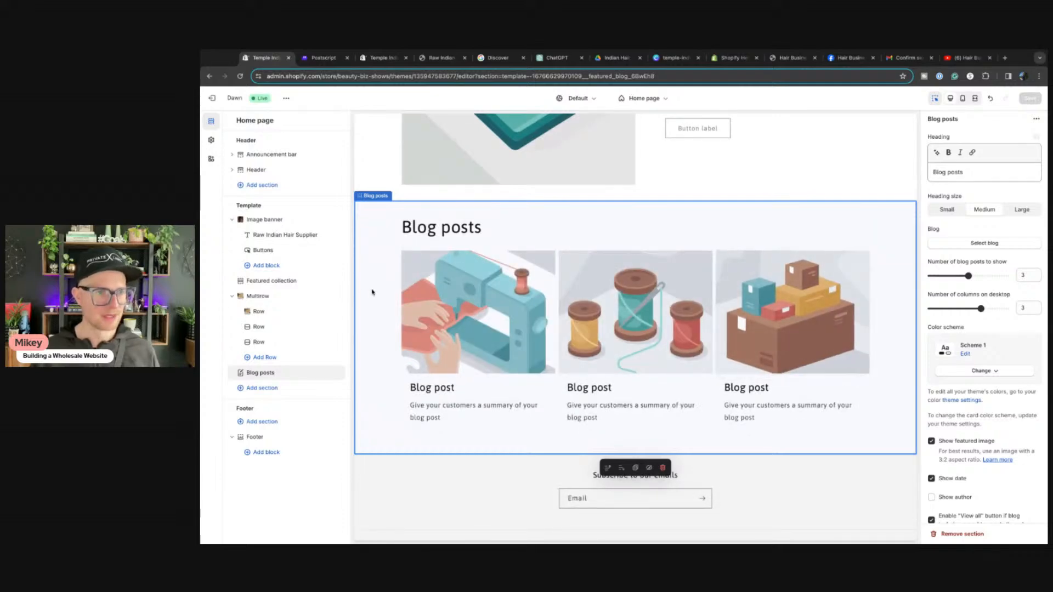
scroll(620, 356, up, 4)
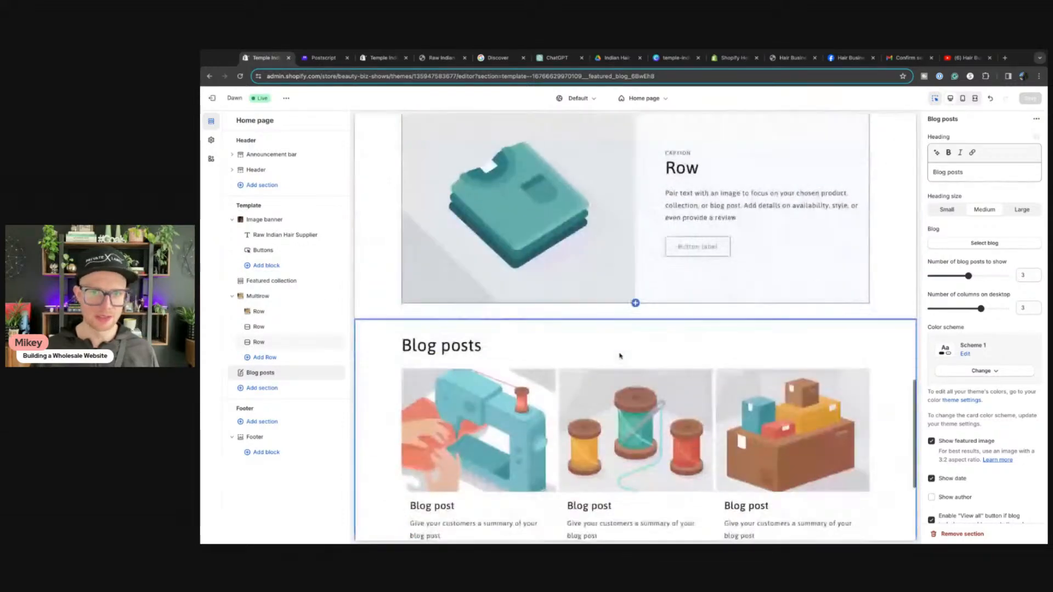
click(262, 388)
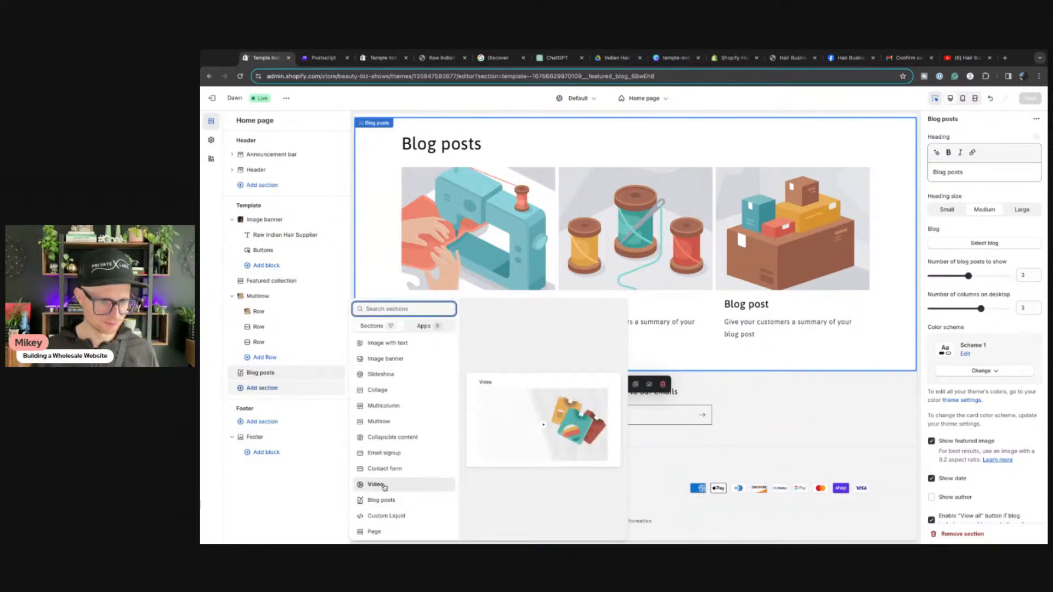
scroll(384, 389, up, 2)
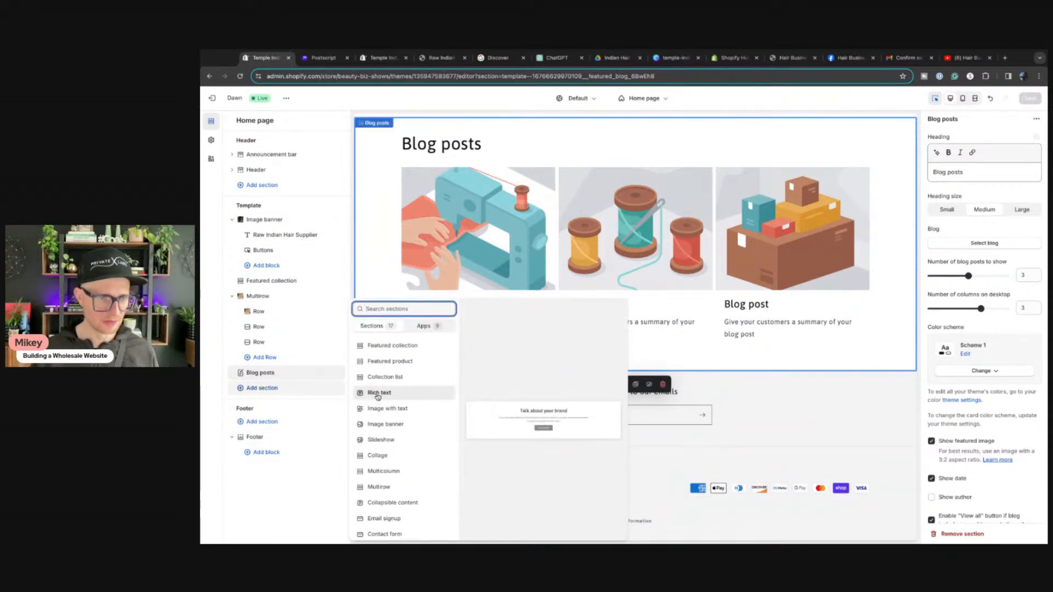
click(370, 399)
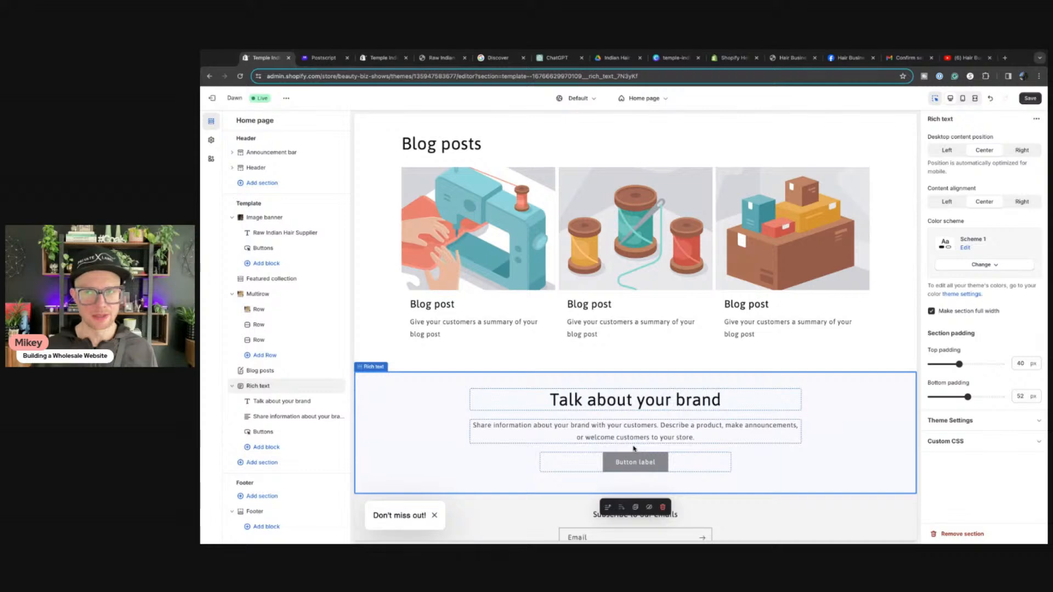
click(1029, 100)
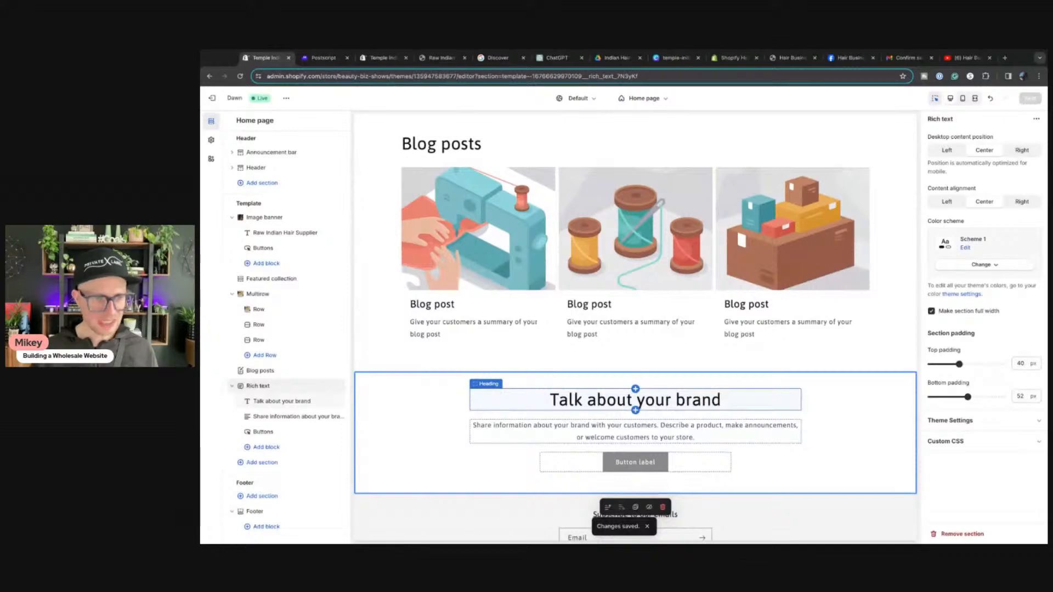
drag(389, 62, 330, 60)
Step: Create and save a new store page titled About Us
click(1031, 124)
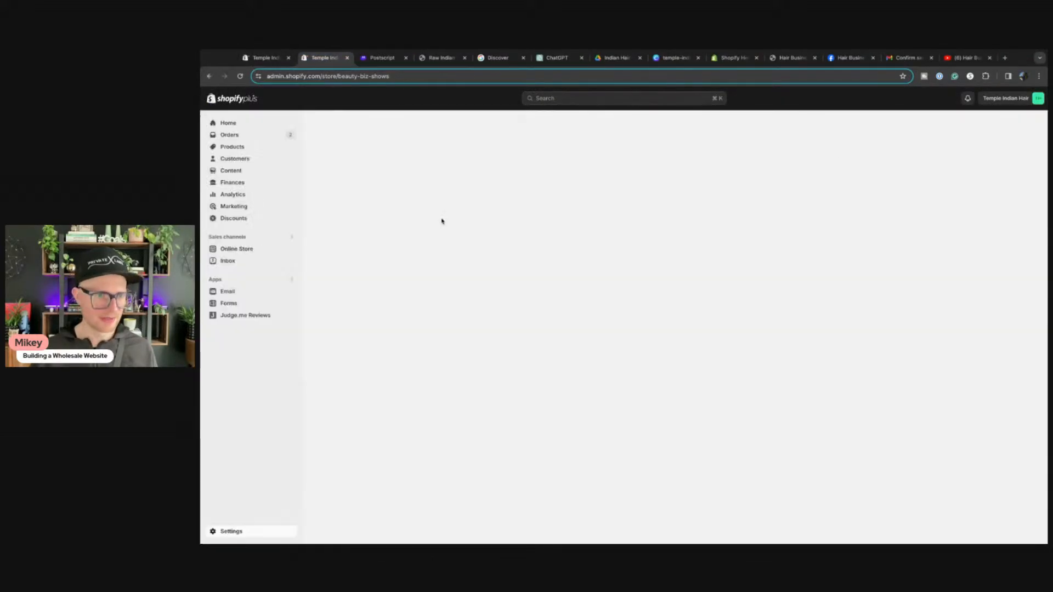
click(233, 249)
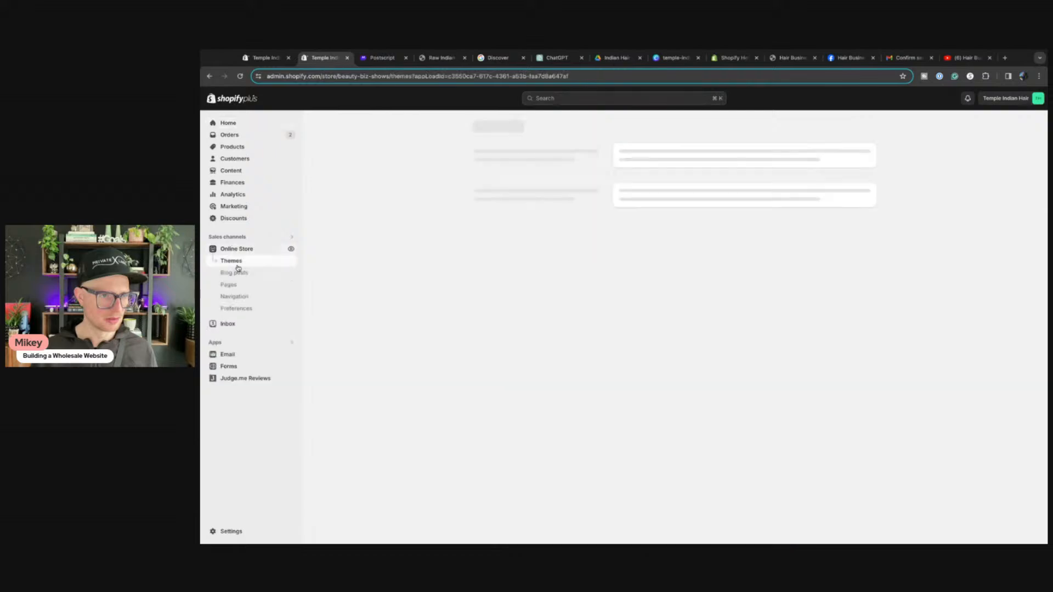
click(228, 285)
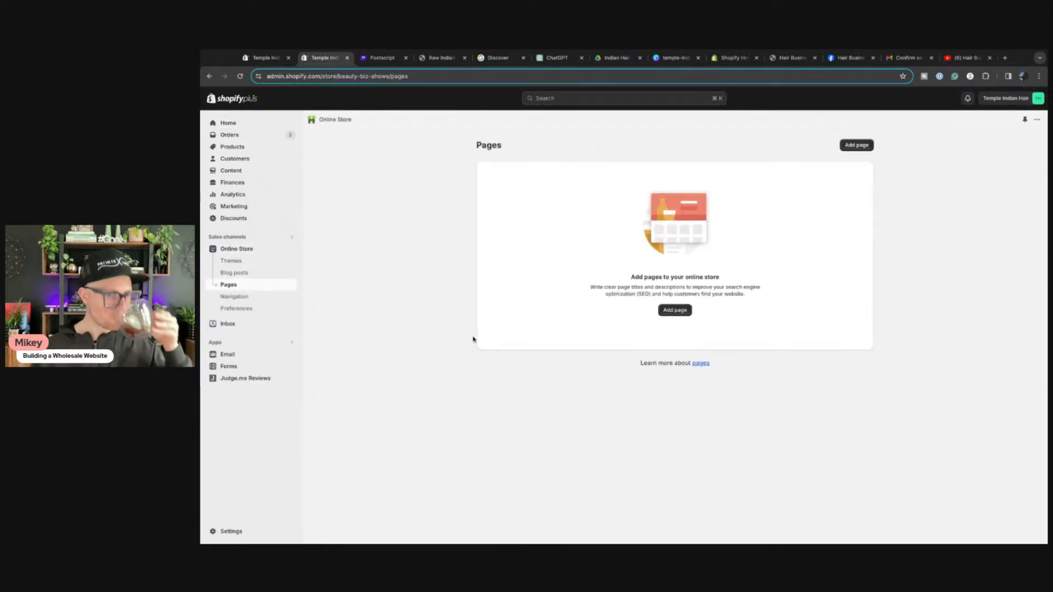
click(675, 310)
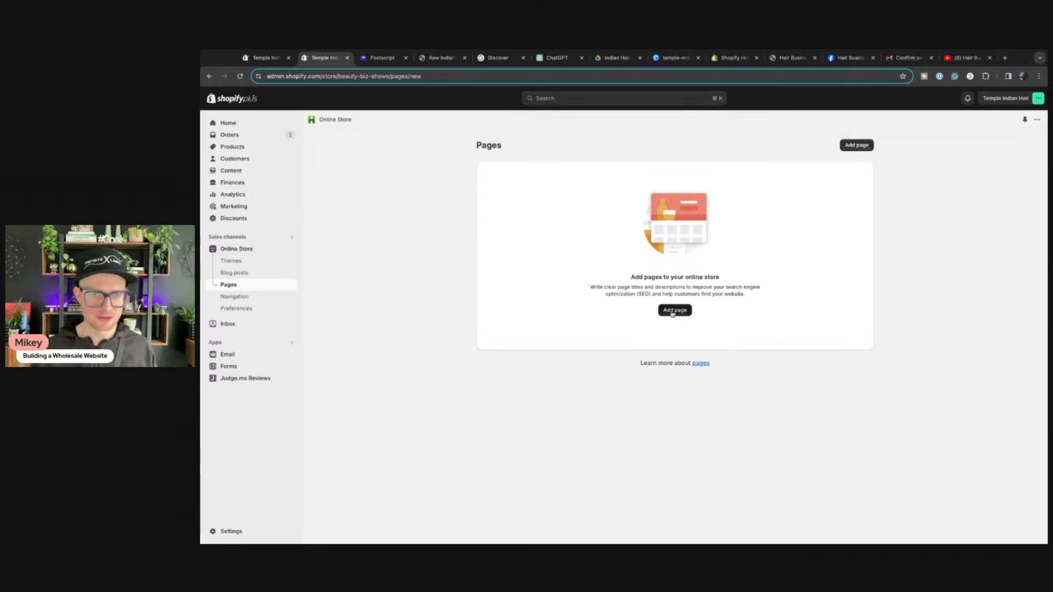
click(525, 186)
text(About Us)
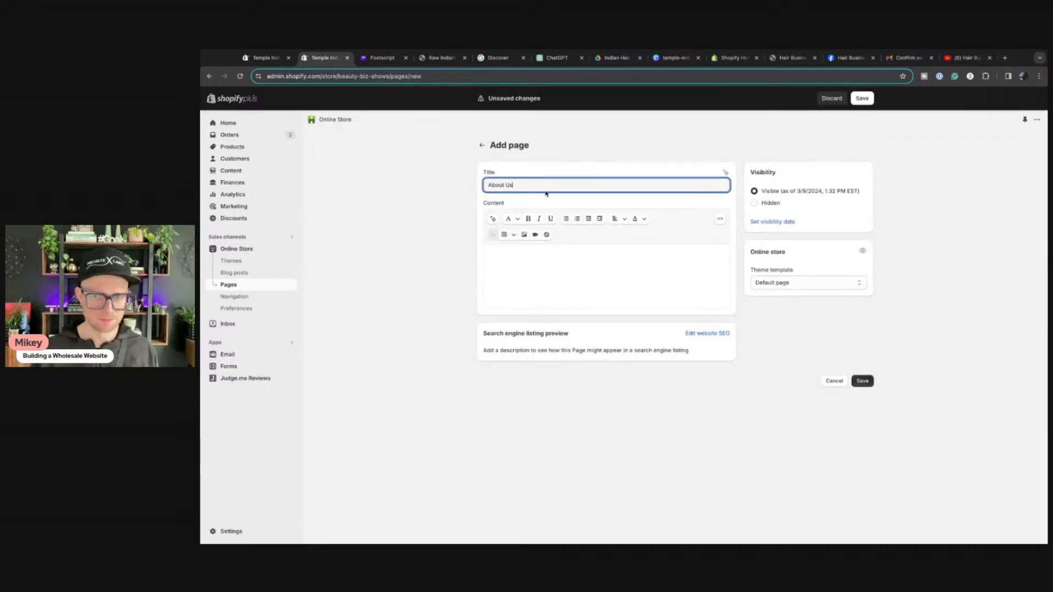
click(863, 380)
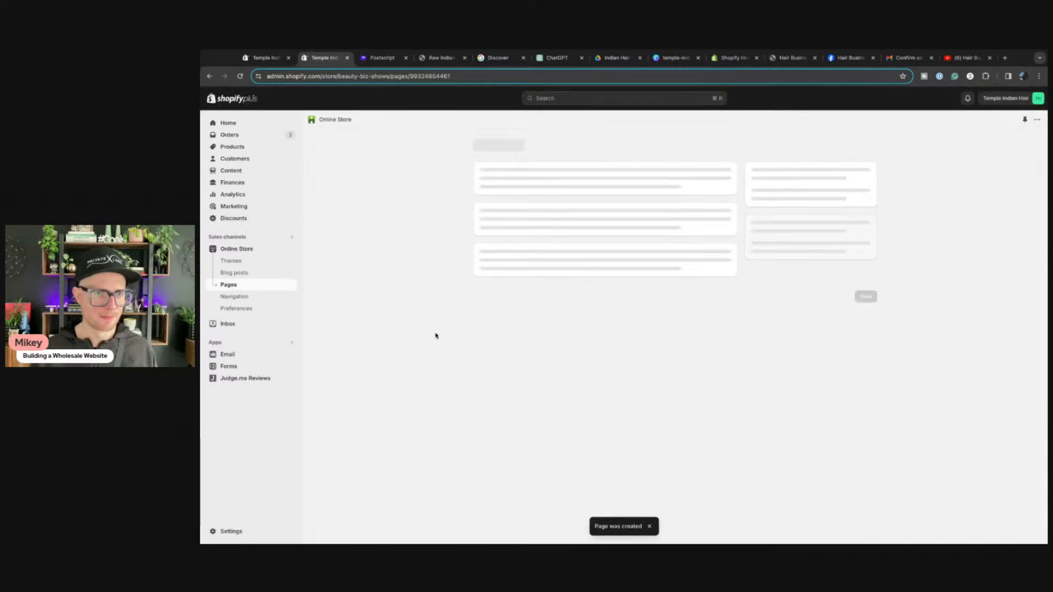
Step: Create and save a second store page titled Factory Information
click(231, 287)
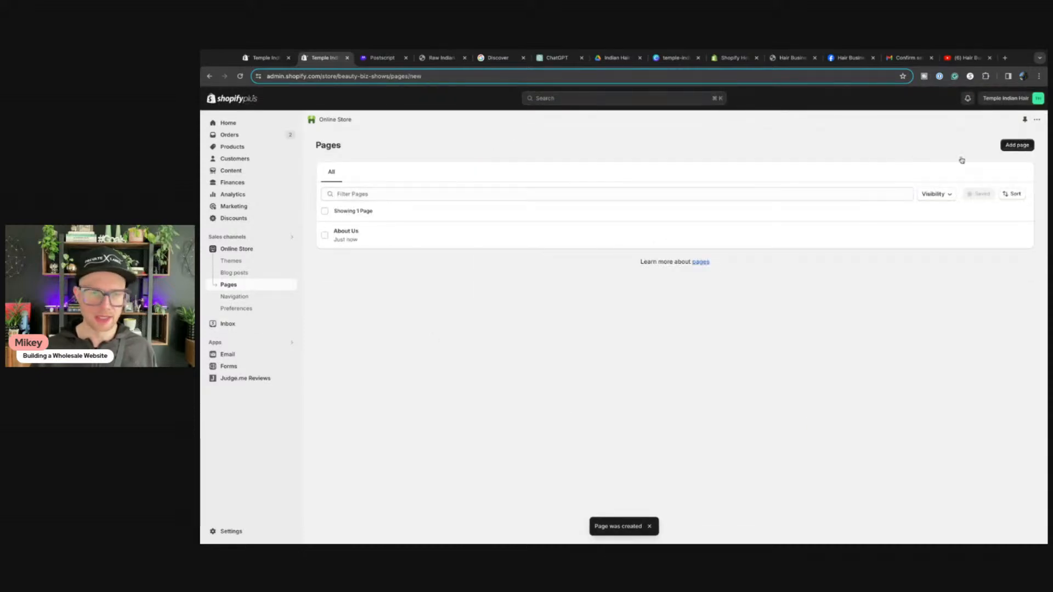
click(1021, 146)
click(522, 187)
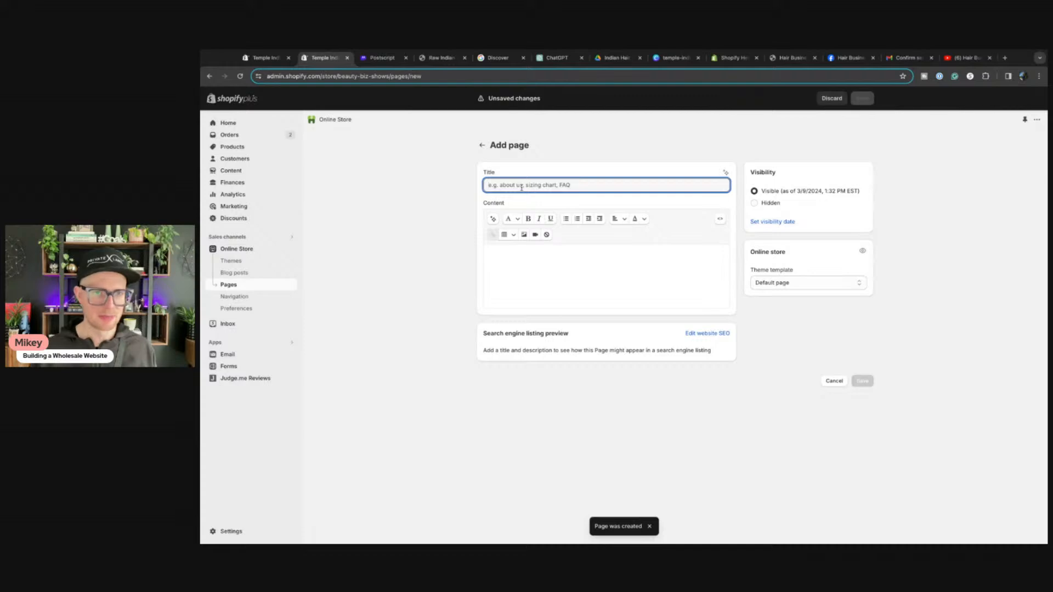
text(Faq)
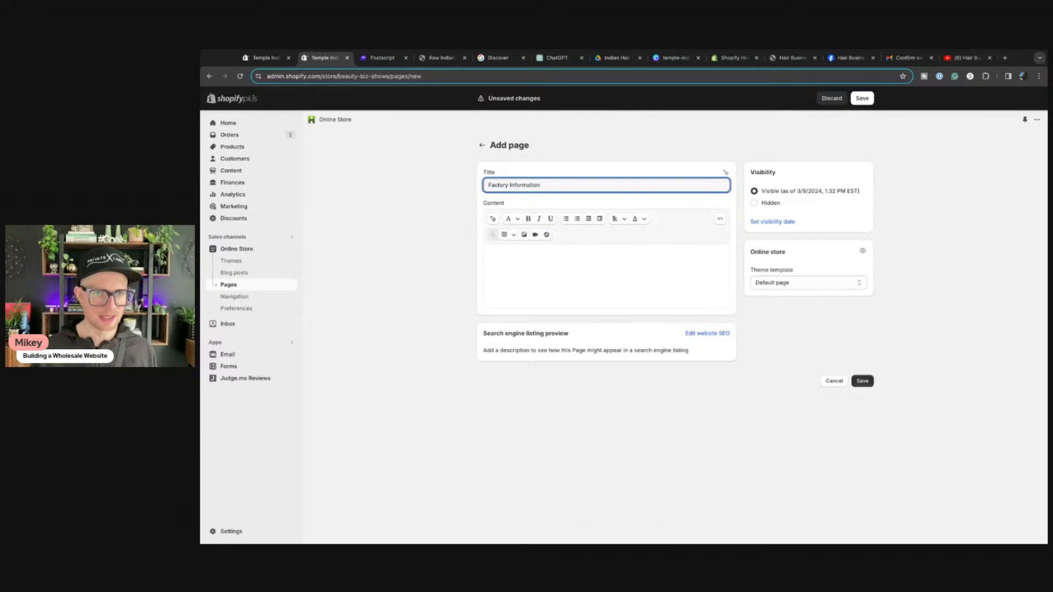
click(864, 100)
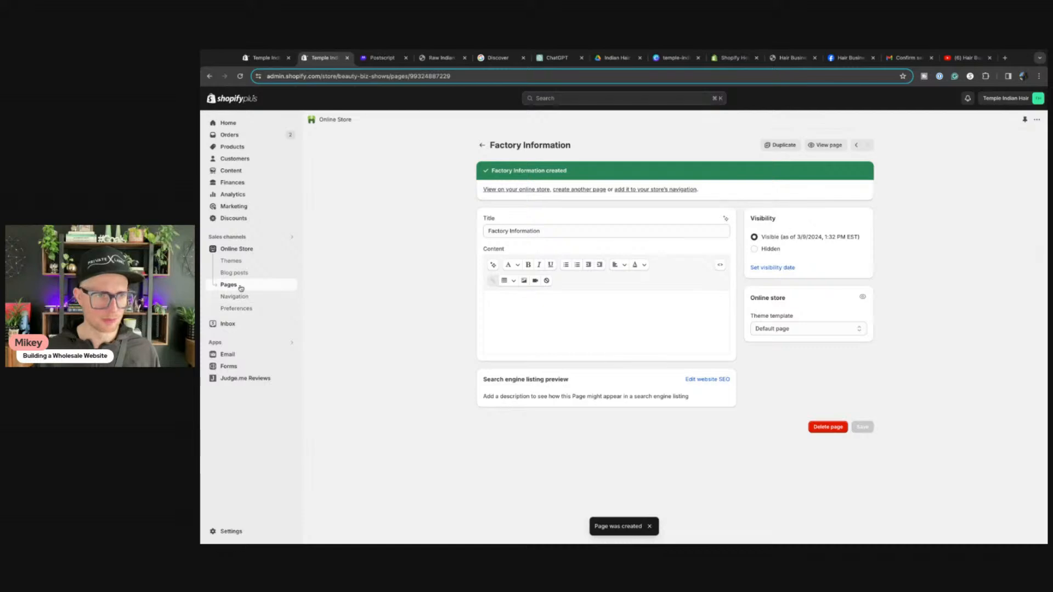
click(228, 366)
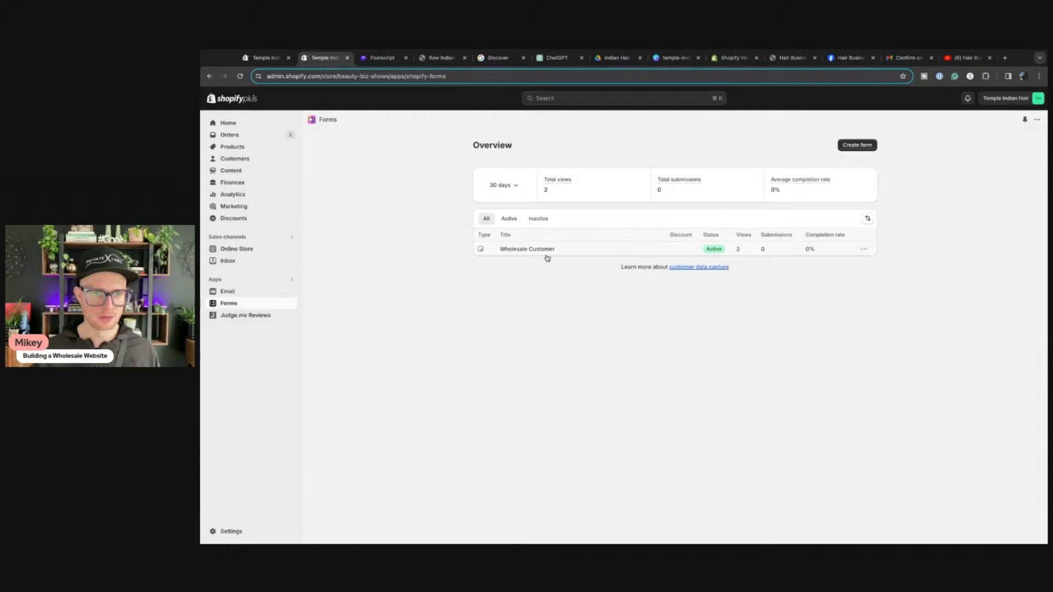
Step: Create an inline form named 'Wholesale Signup' collecting company and customer details, and save it
click(857, 145)
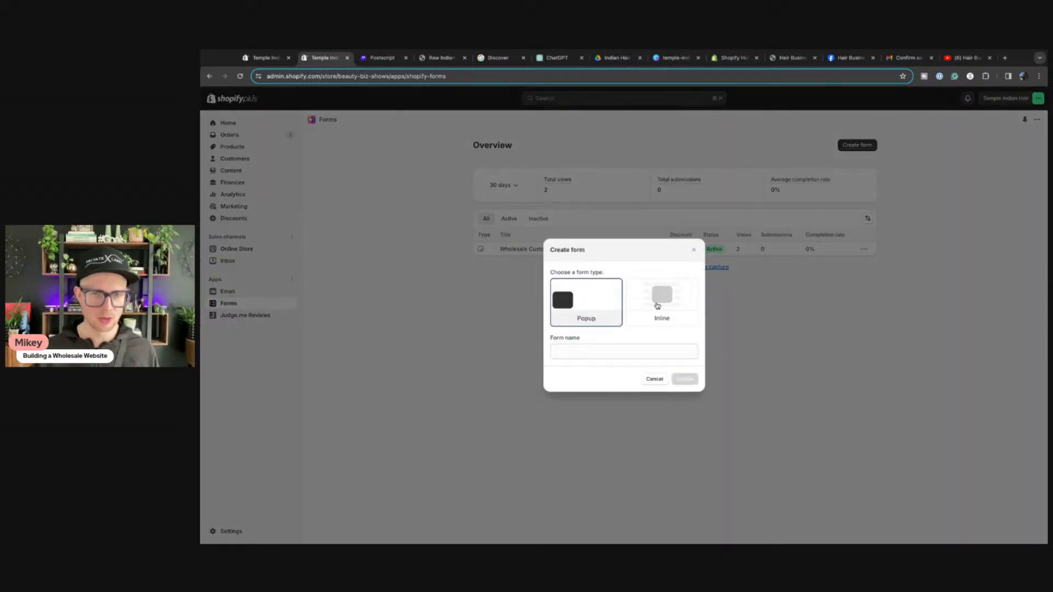
click(658, 303)
click(587, 353)
text(Wholesale)
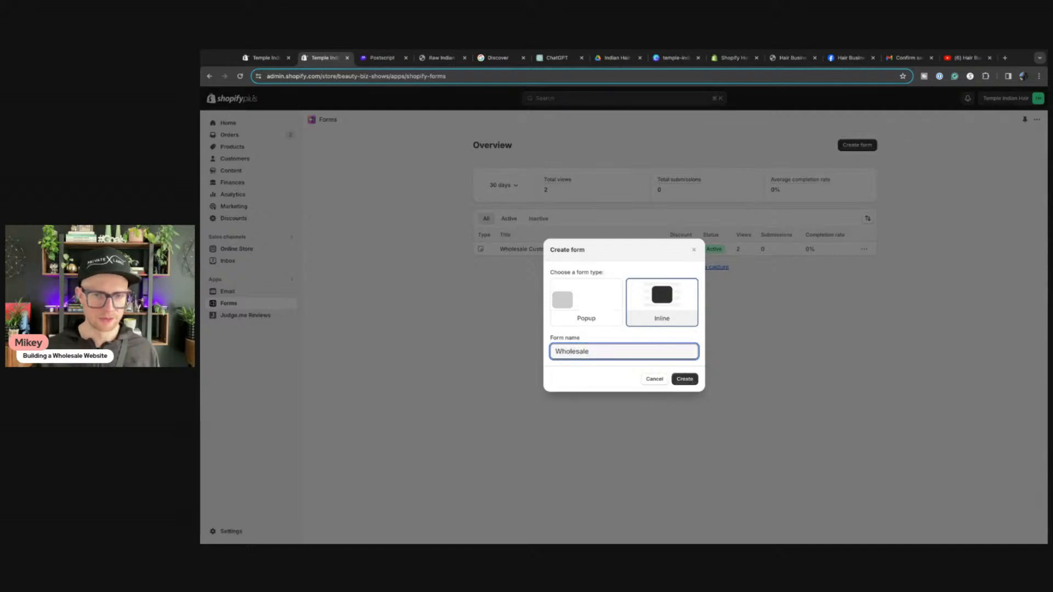
text( Signup)
click(693, 379)
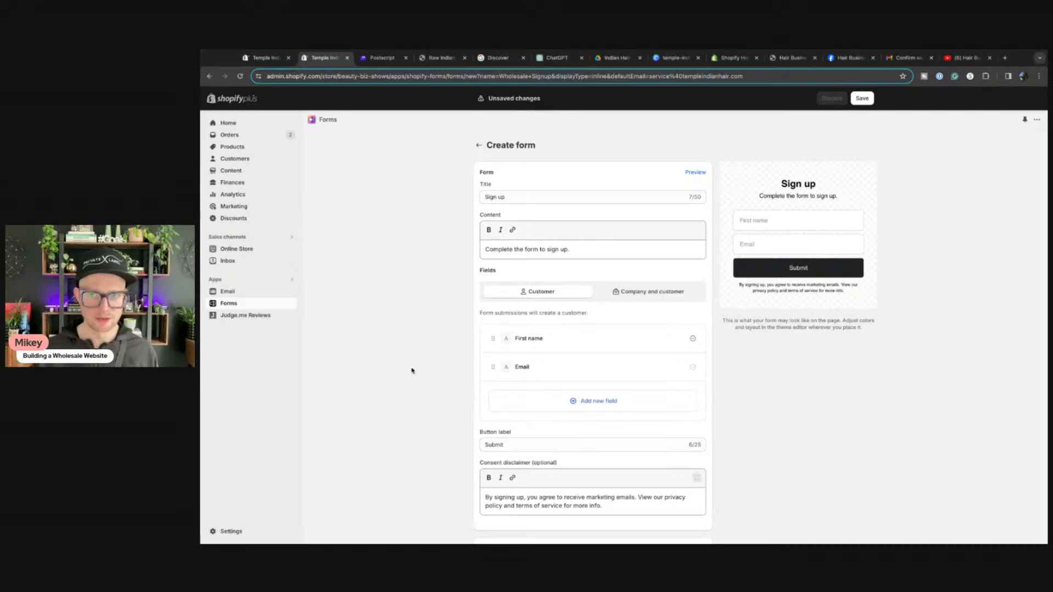
click(640, 297)
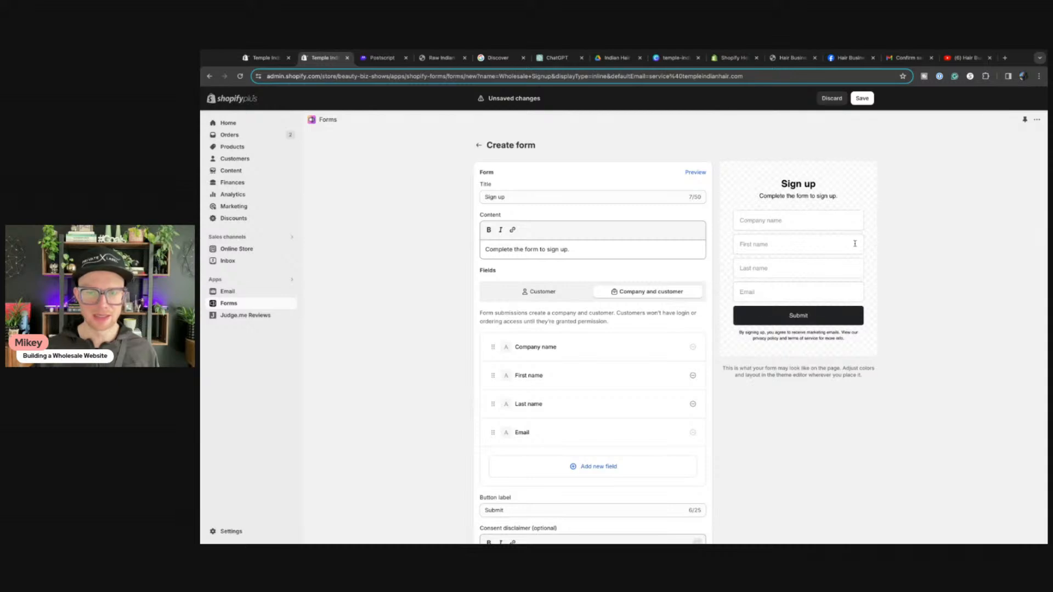
scroll(811, 436, down, 10)
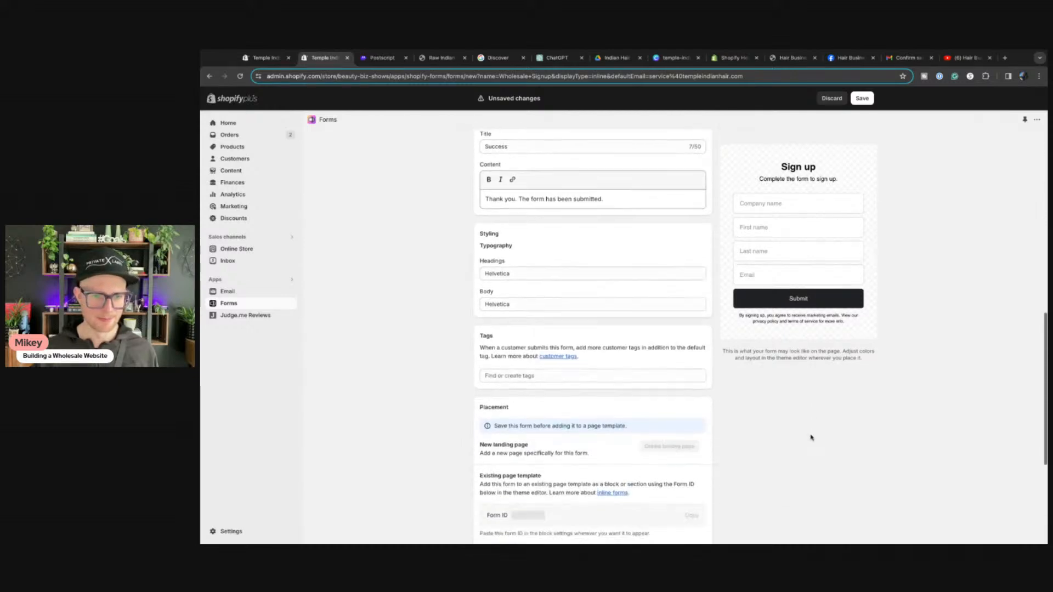
scroll(811, 438, down, 3)
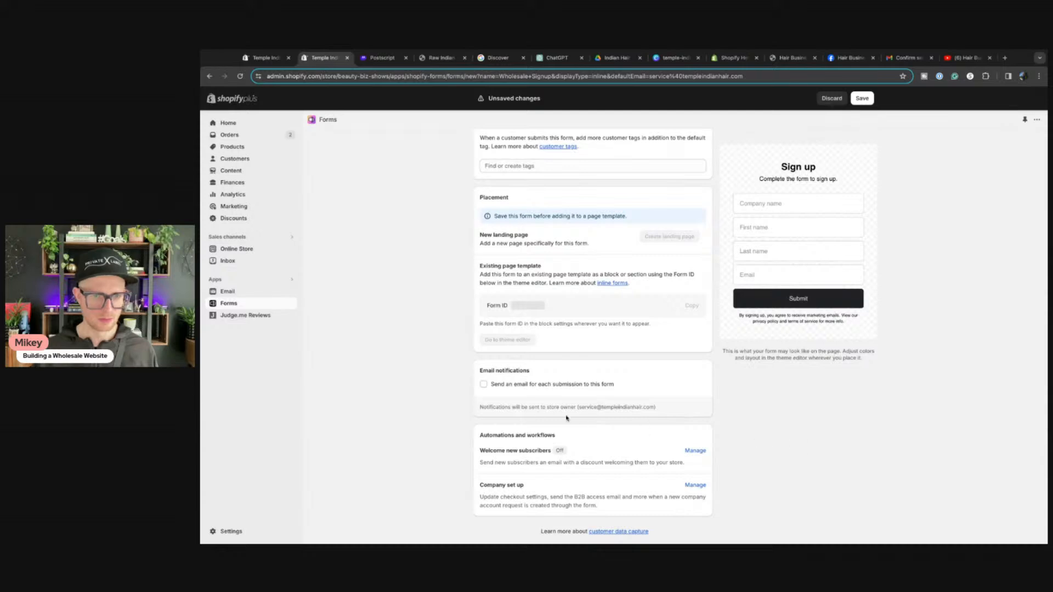
scroll(488, 392, up, 3)
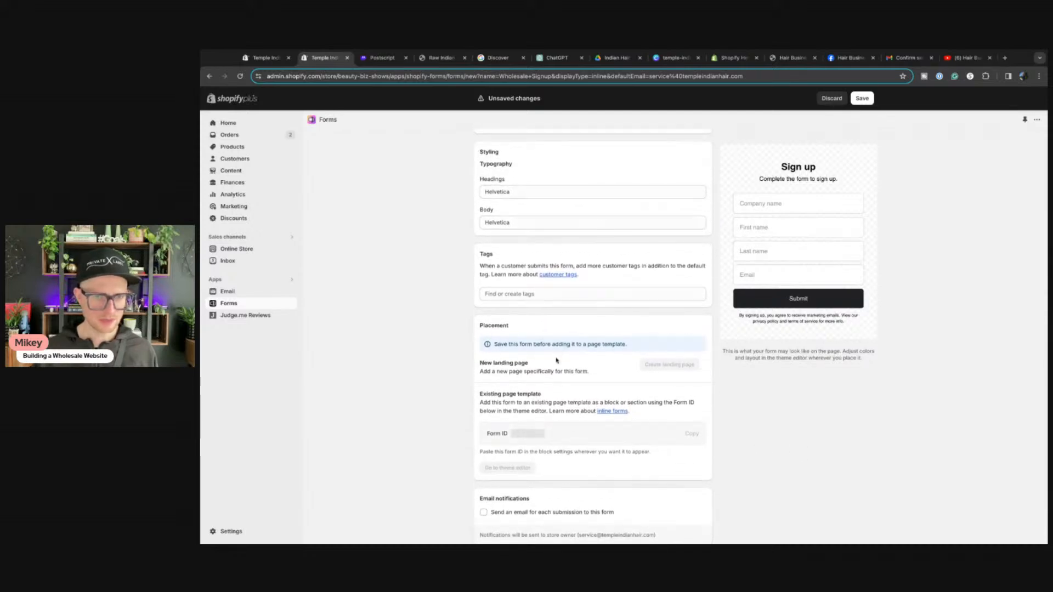
click(864, 98)
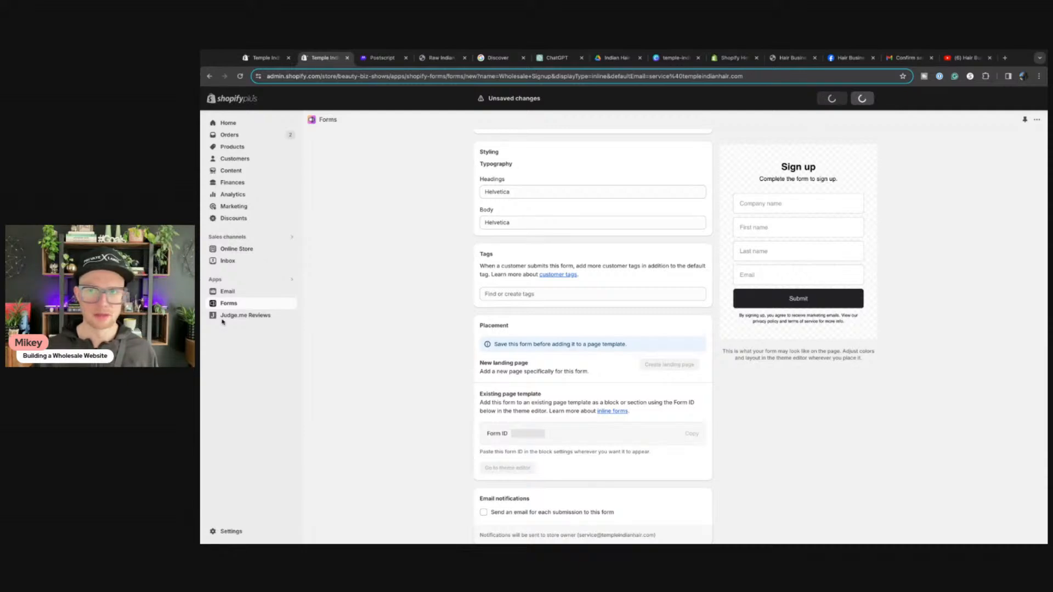
click(249, 59)
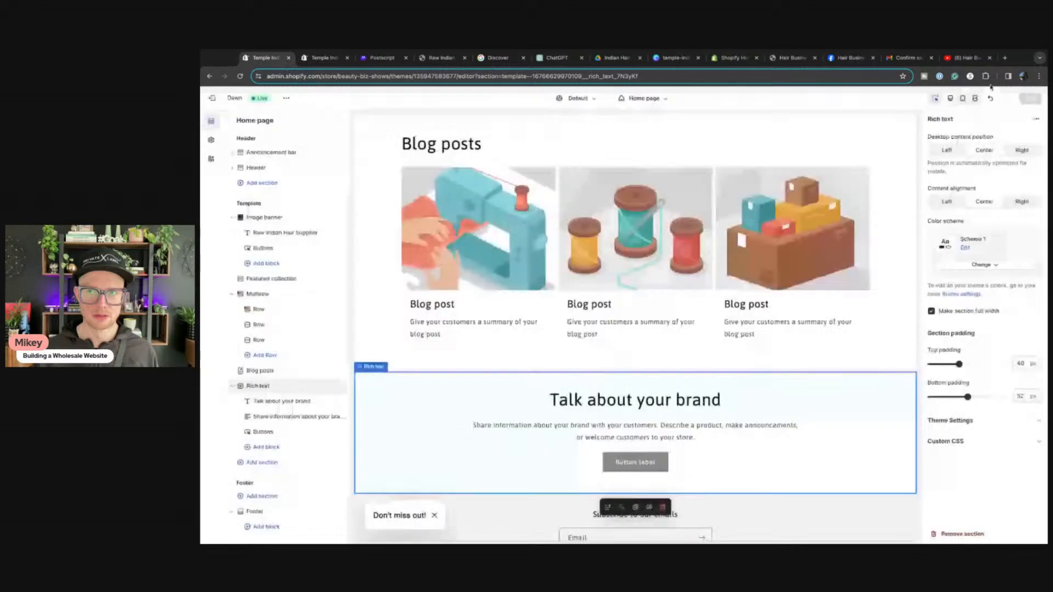
Step: Create and save a new store page titled Wholesale Account
click(221, 101)
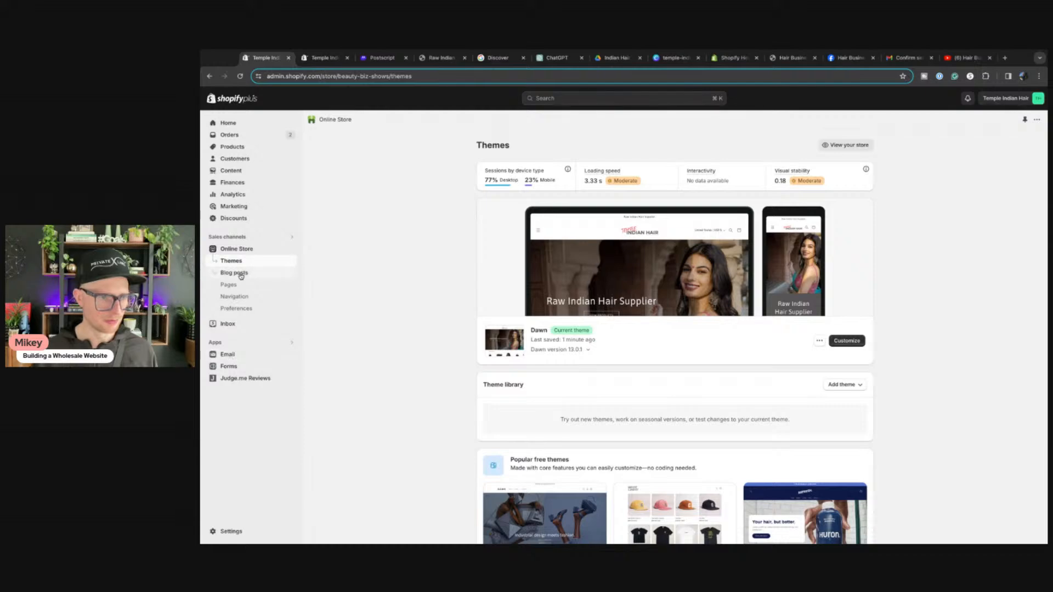
click(229, 287)
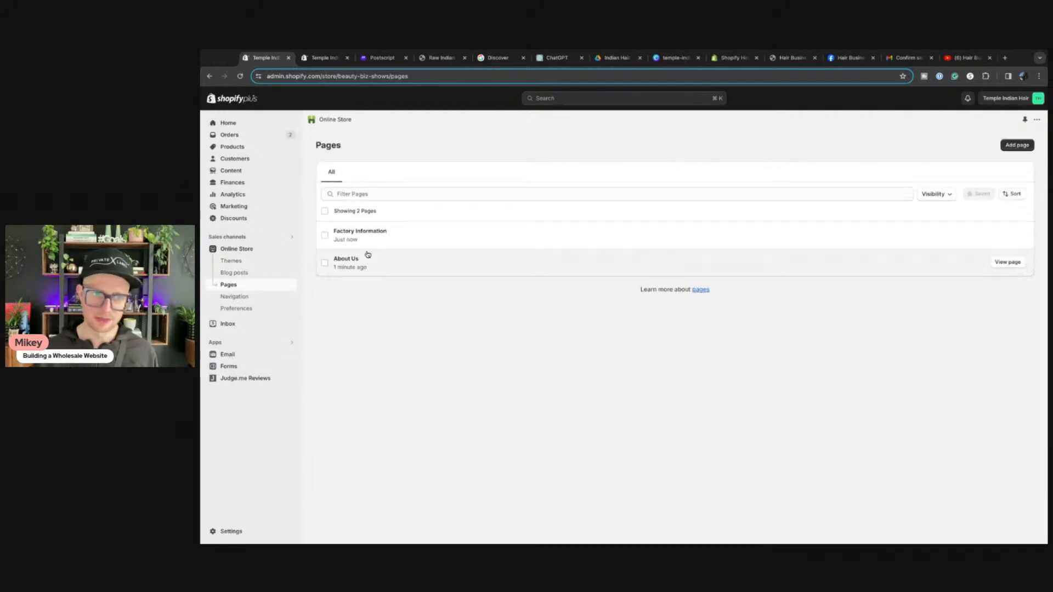
click(1017, 145)
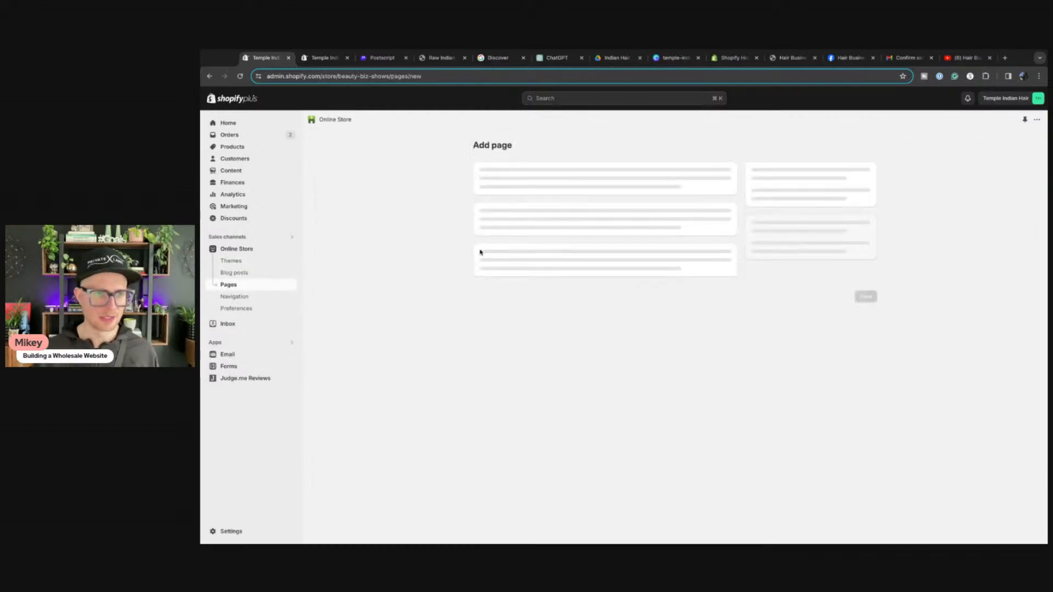
click(528, 187)
text(Wholesale Account)
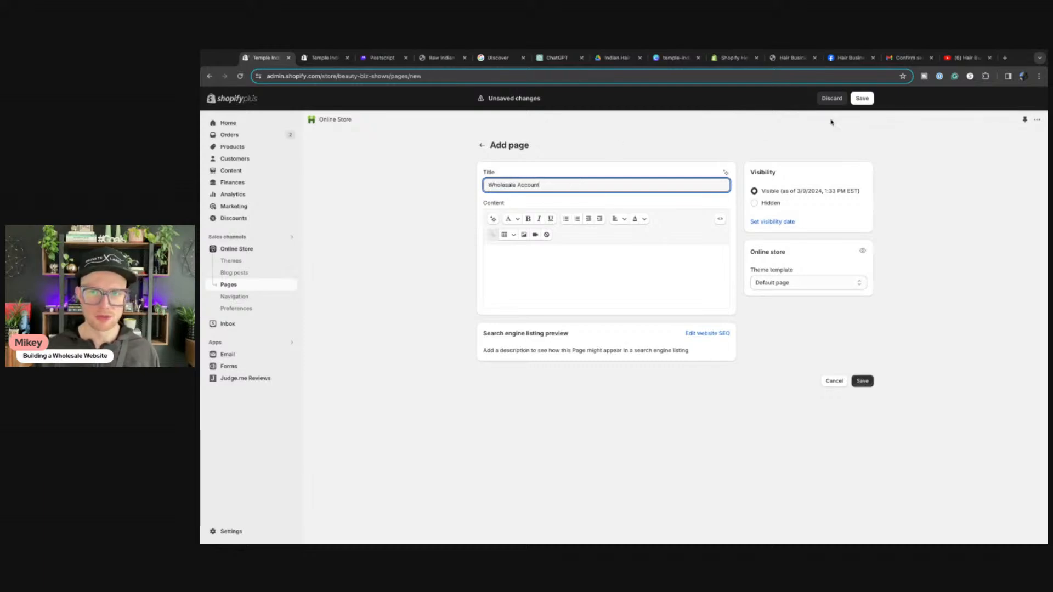
click(863, 100)
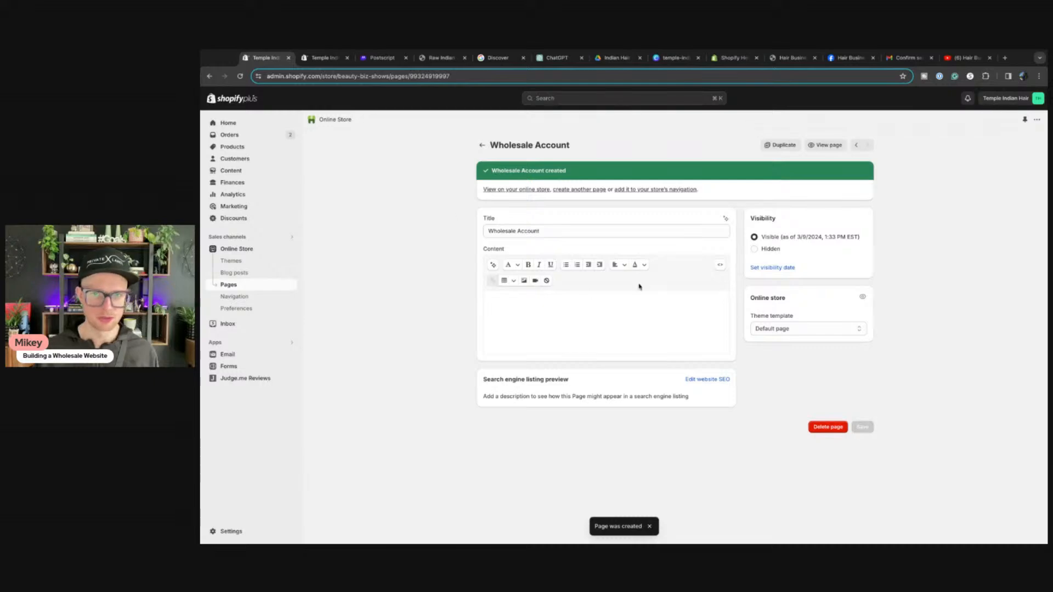
click(324, 57)
Step: Scroll through the Wholesale Signup form's placement settings
scroll(587, 330, down, 6)
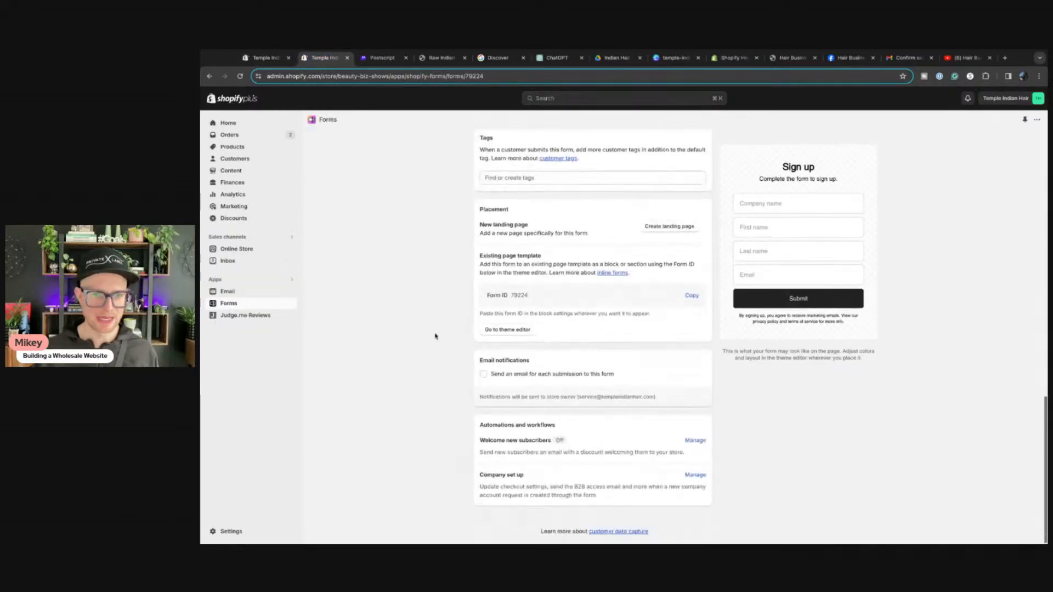
scroll(587, 331, up, 6)
scroll(920, 230, down, 6)
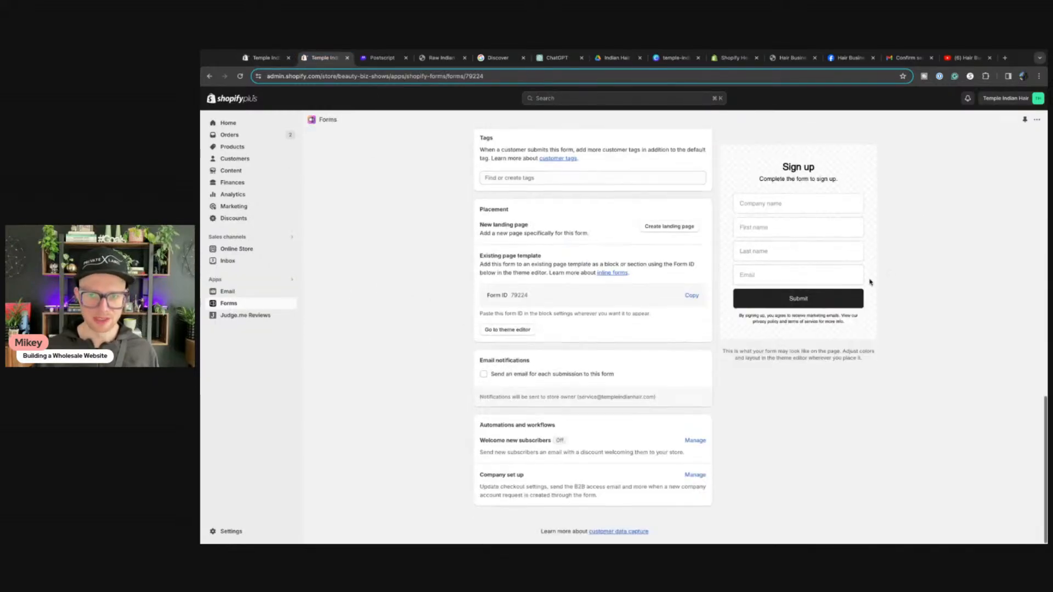
scroll(869, 282, up, 10)
scroll(870, 283, down, 10)
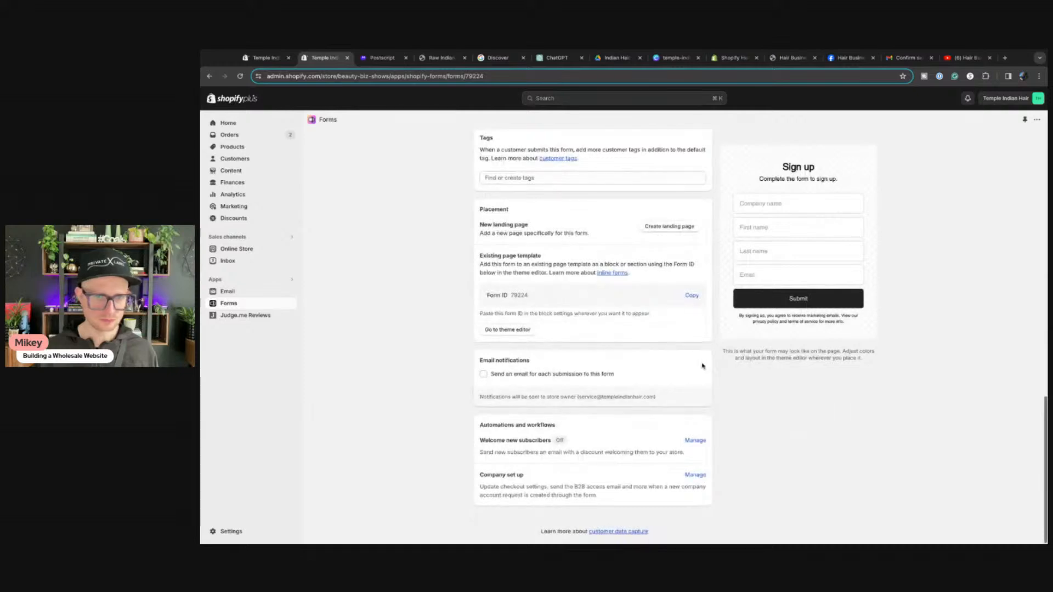
scroll(651, 359, up, 1)
scroll(651, 359, up, 1)
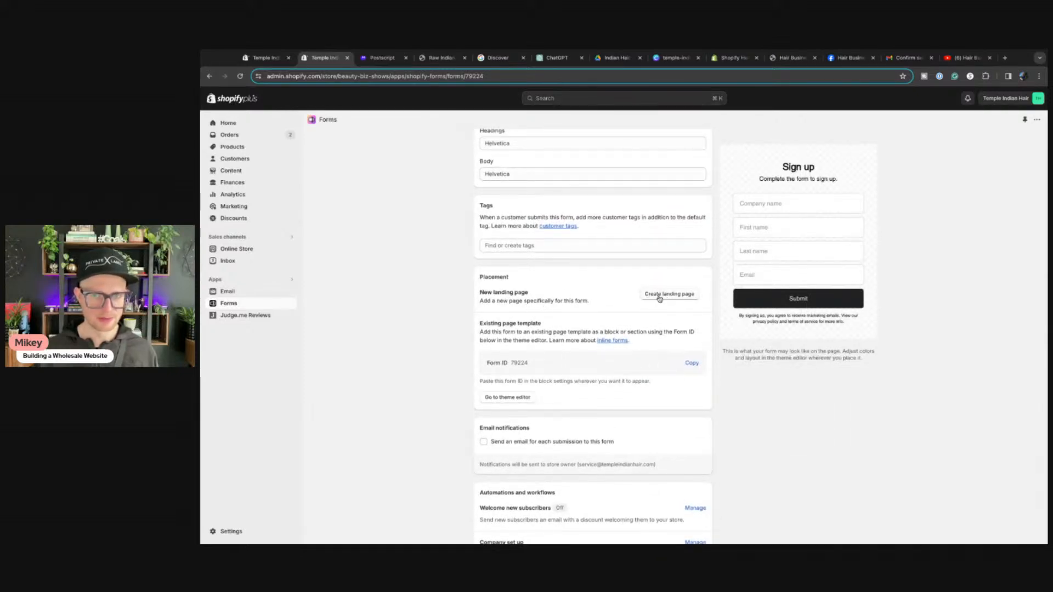
scroll(660, 299, up, 8)
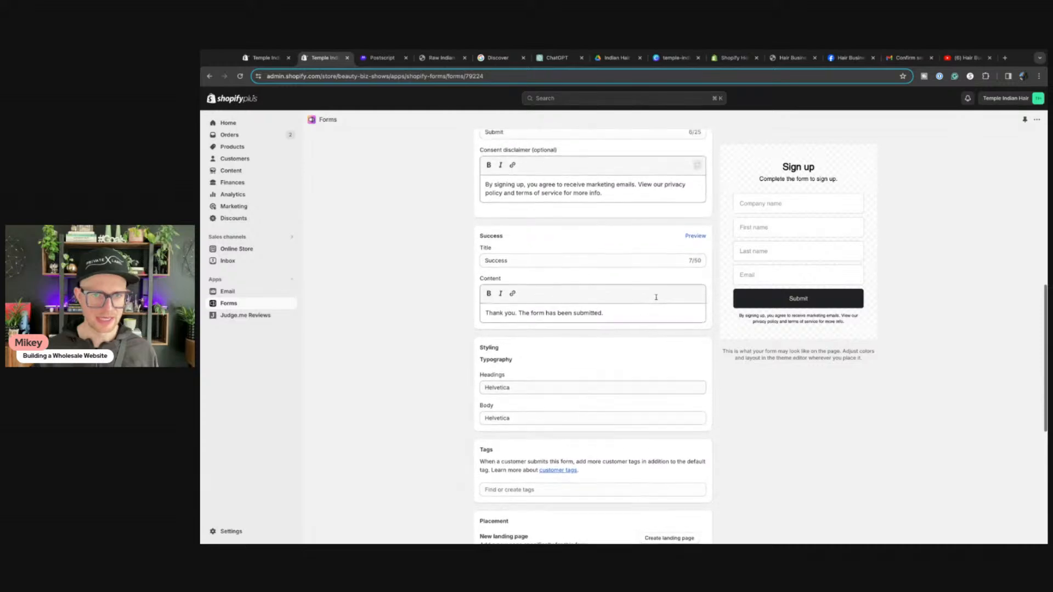
scroll(656, 297, up, 5)
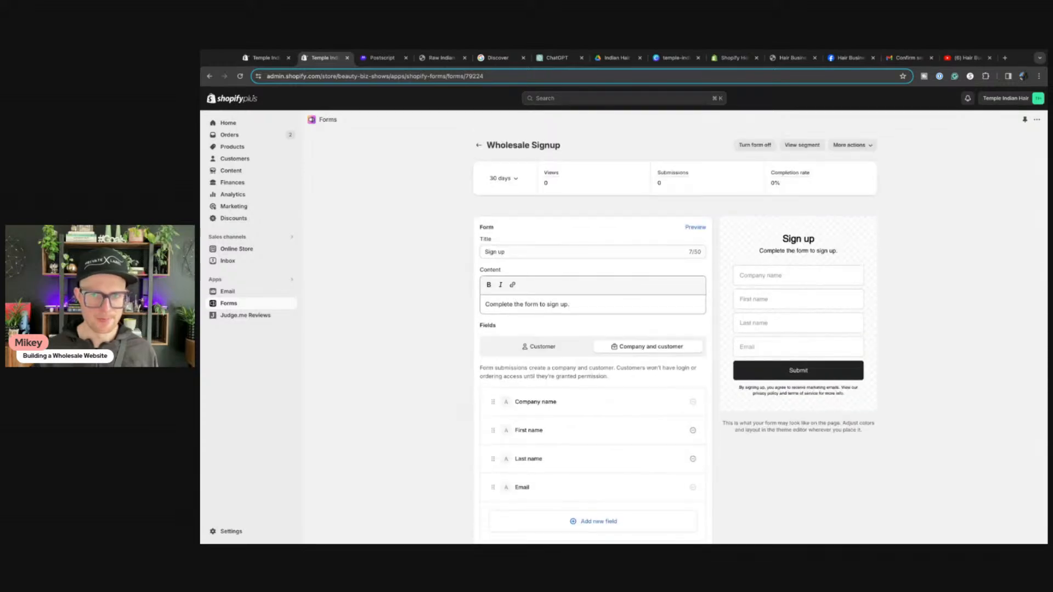
scroll(592, 329, down, 10)
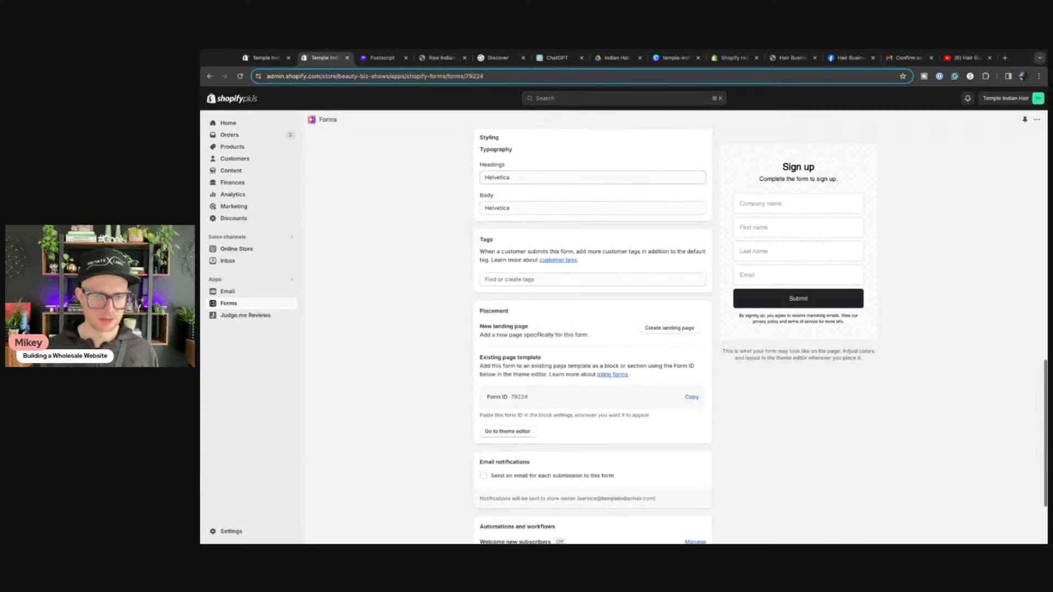
scroll(592, 329, up, 1)
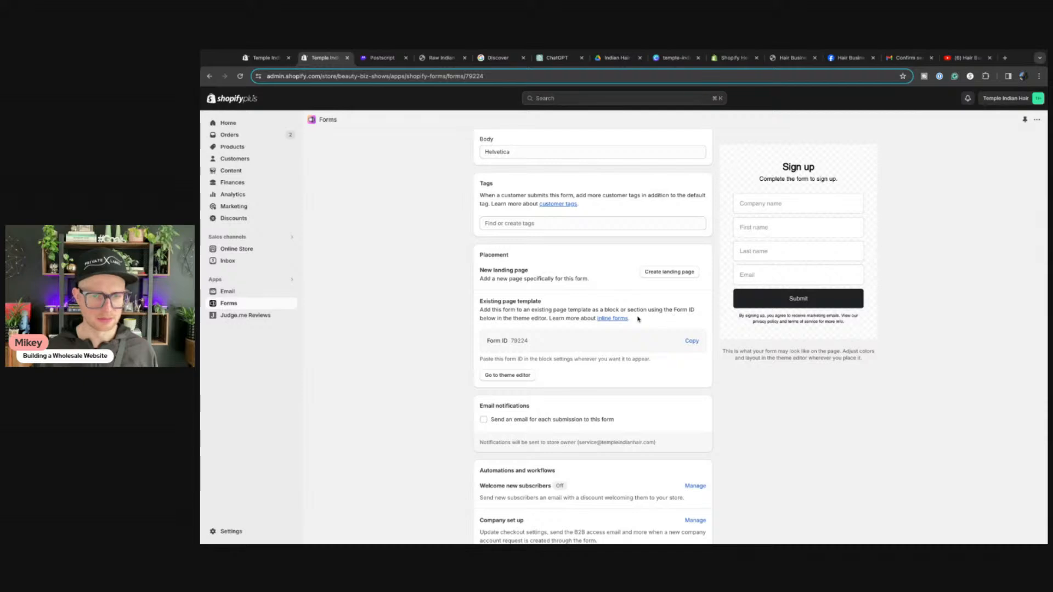
Step: Check the inline forms help article, then start a Wholesale Signup landing page at /pages/wholesale-signup
click(511, 380)
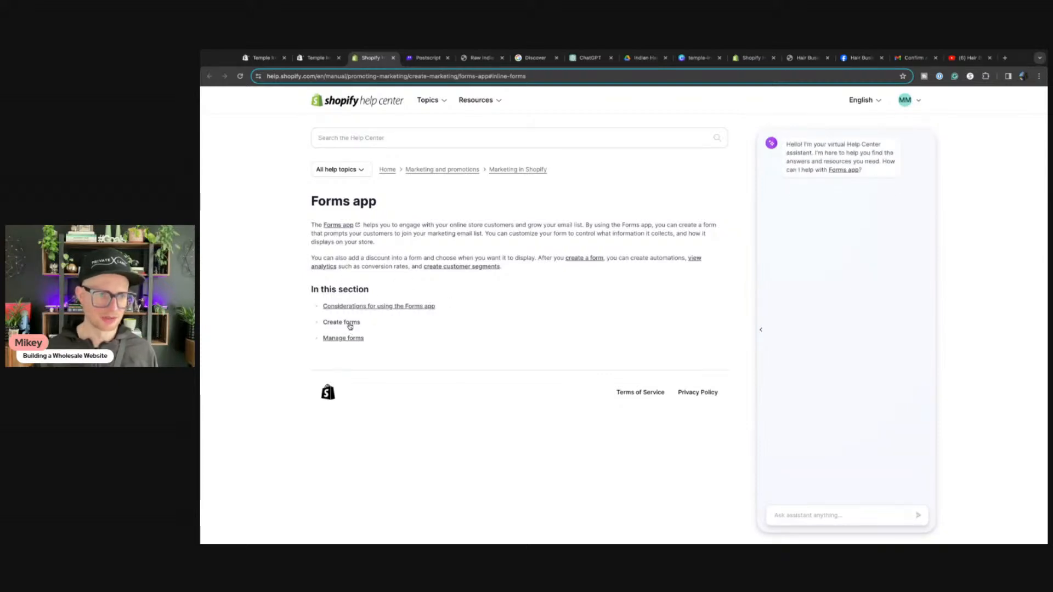
click(317, 58)
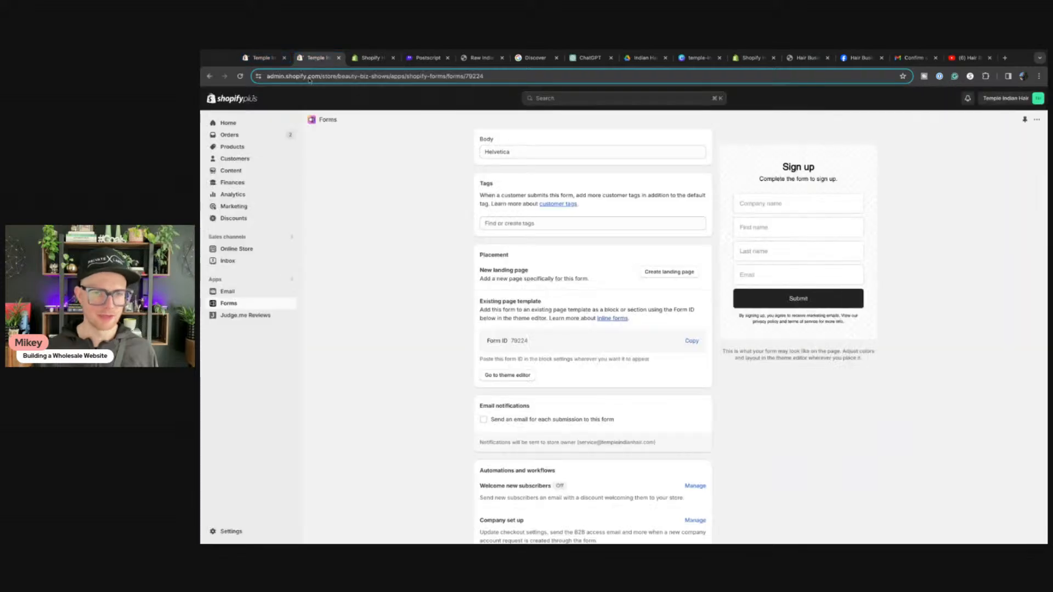
click(655, 273)
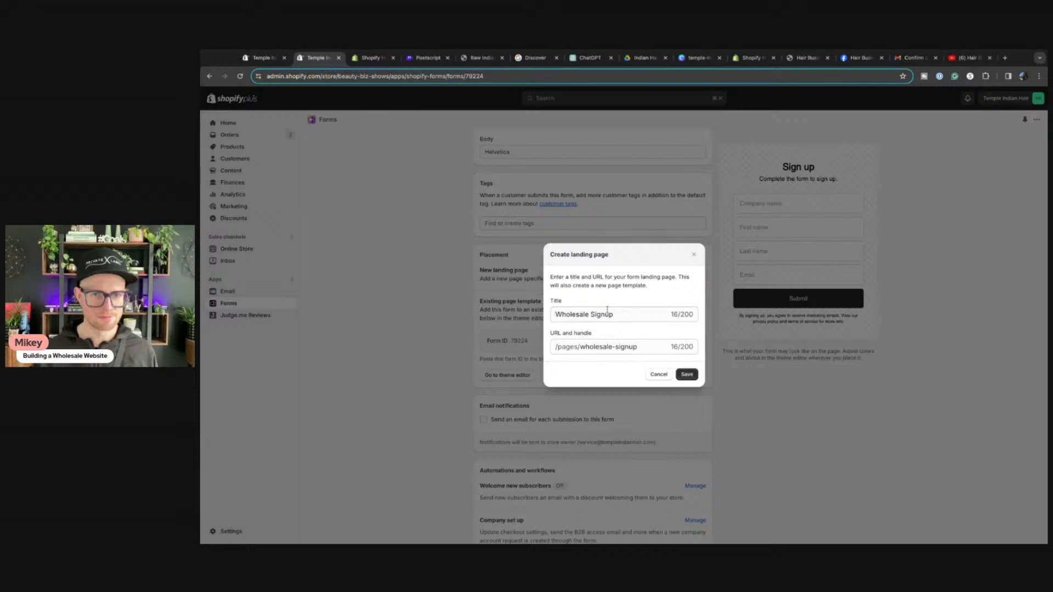
Step: Create the Wholesale Signup landing page for the signup form
click(260, 58)
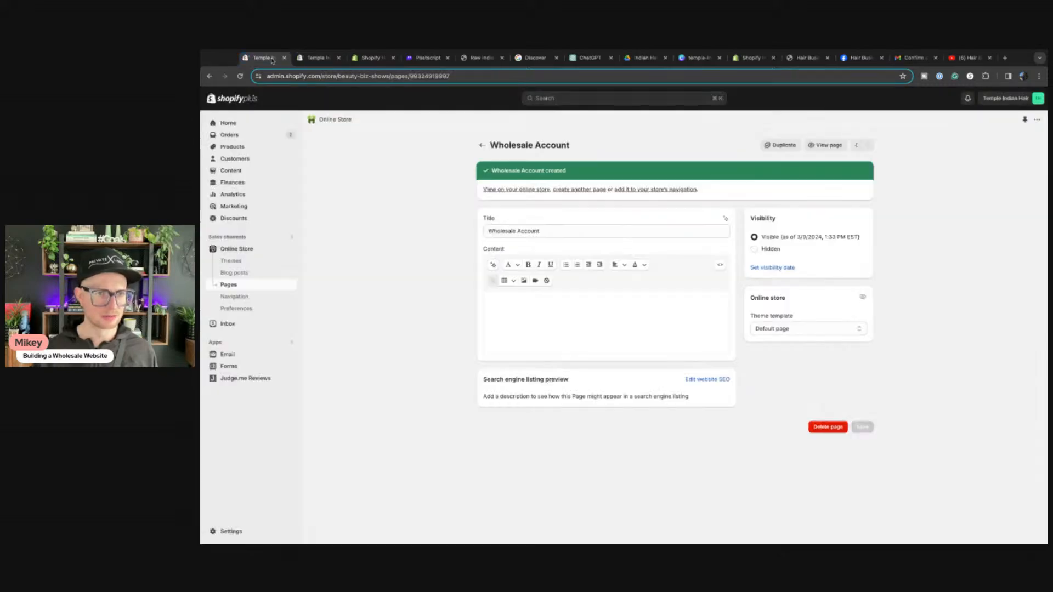
click(314, 58)
click(689, 375)
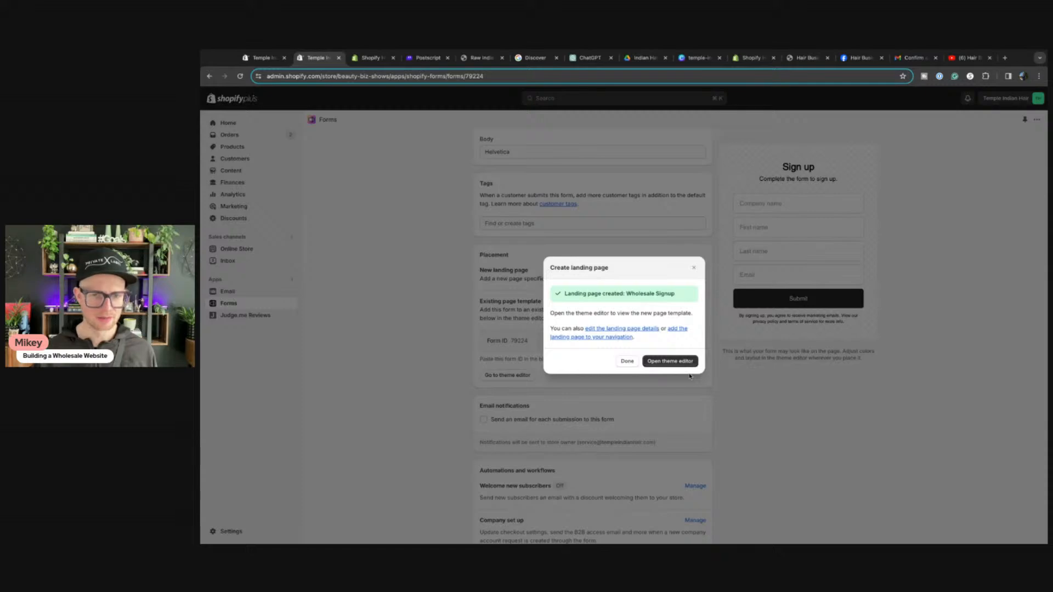
click(628, 364)
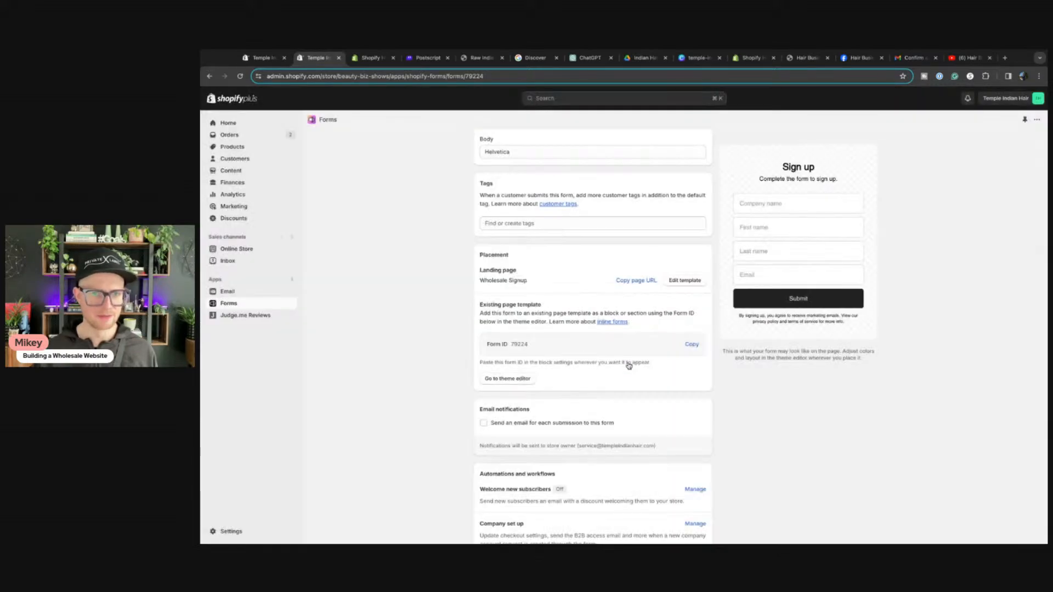
Step: Load the new landing page's copied URL in the storefront tab to preview it
click(639, 282)
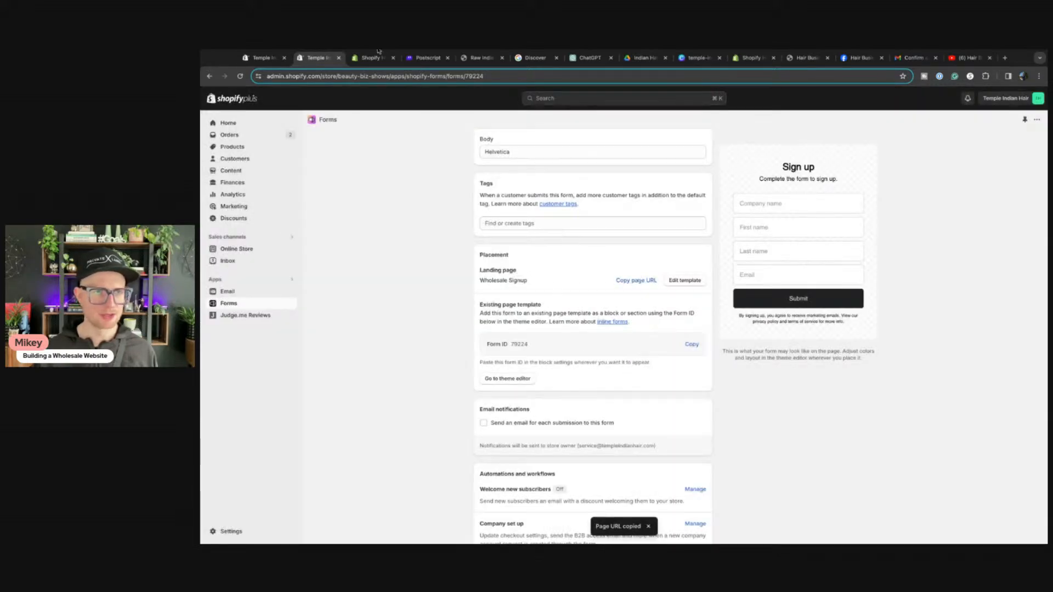
click(365, 79)
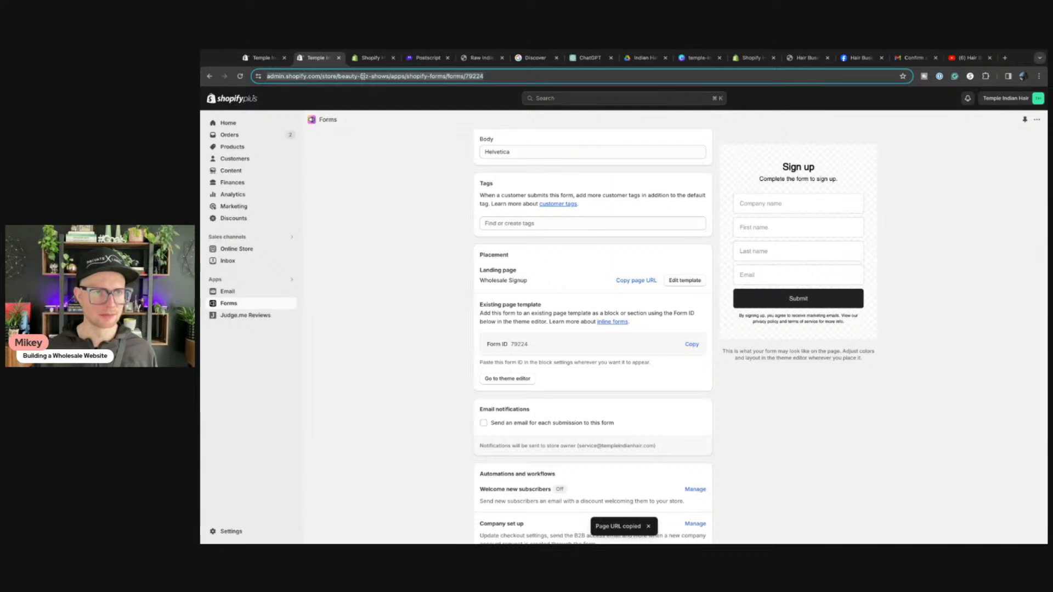
key(ctrl+v)
key(Return)
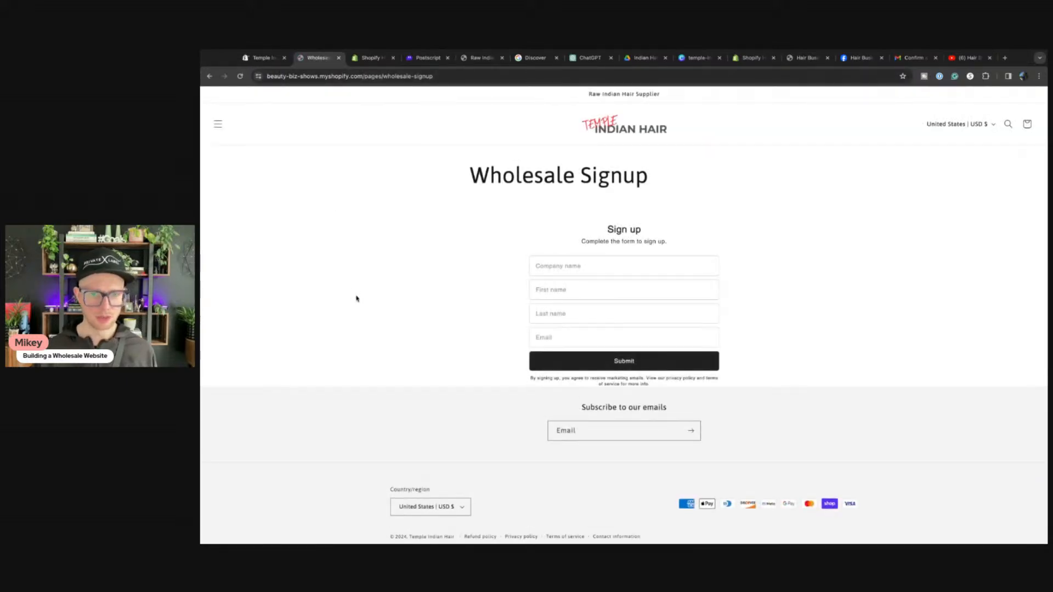
Step: Open the store's Pages list and tick the Wholesale Account page
click(262, 57)
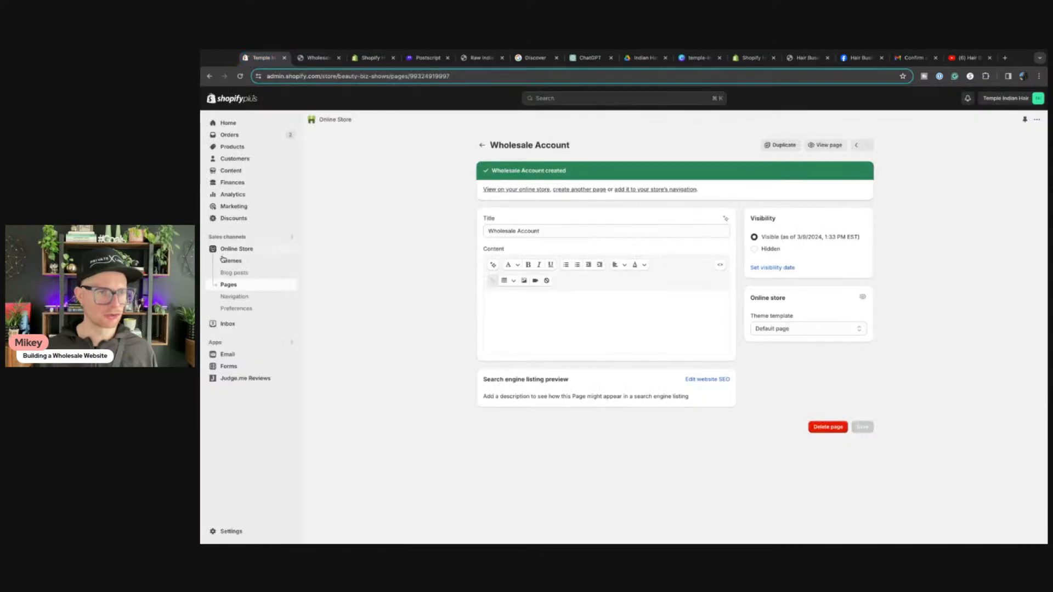
click(229, 286)
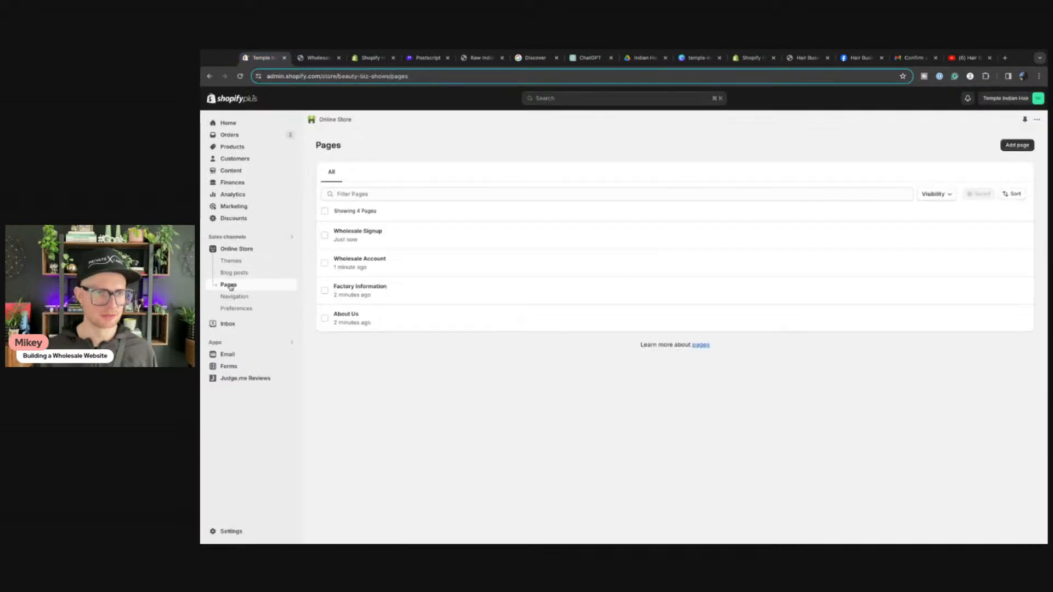
click(325, 264)
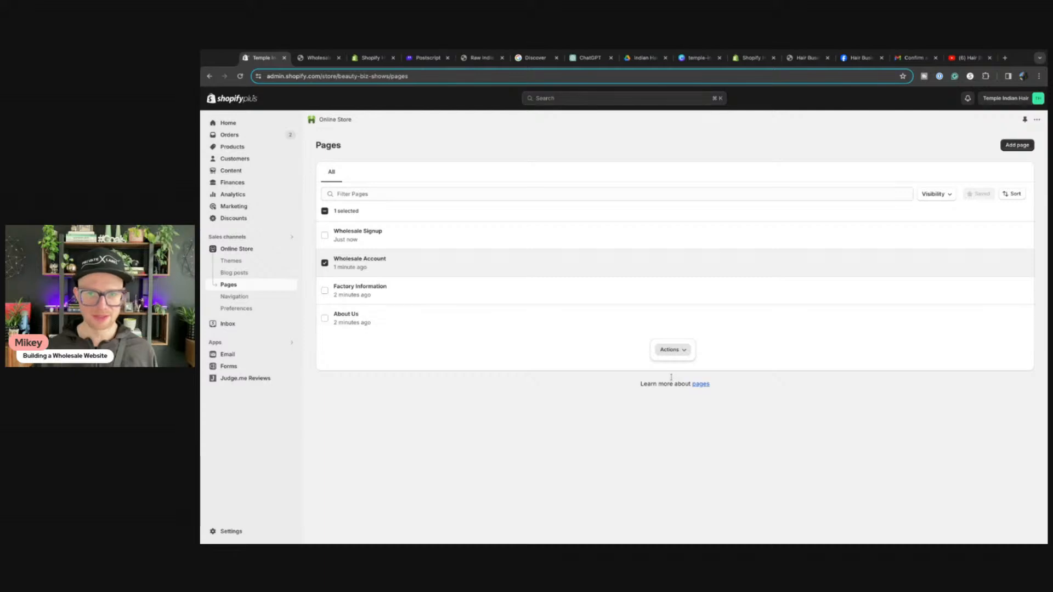
Step: Delete the ticked Wholesale Account page with the Delete pages bulk action
click(679, 355)
click(636, 399)
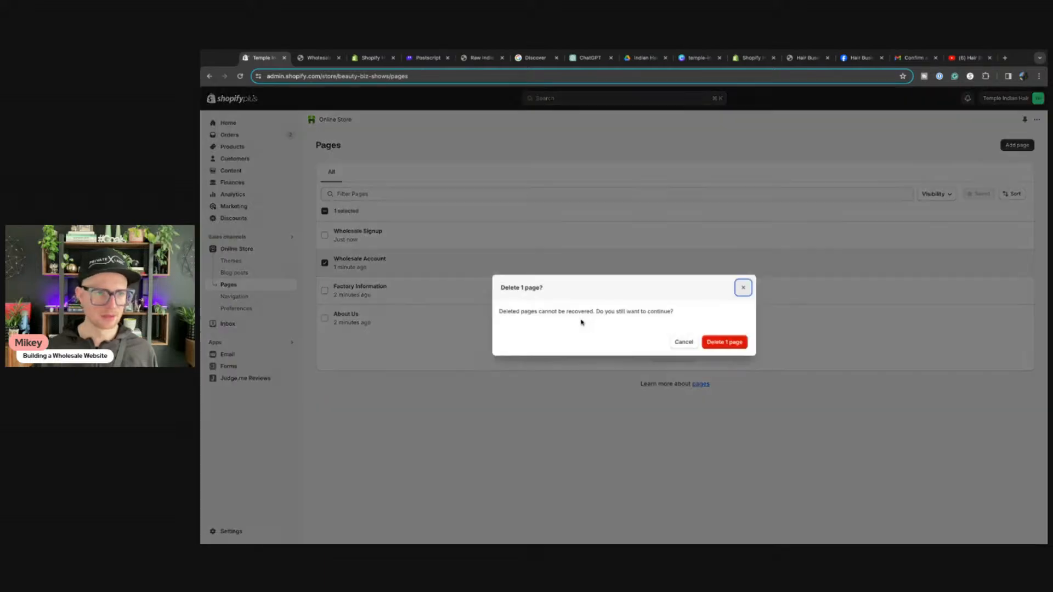
click(746, 342)
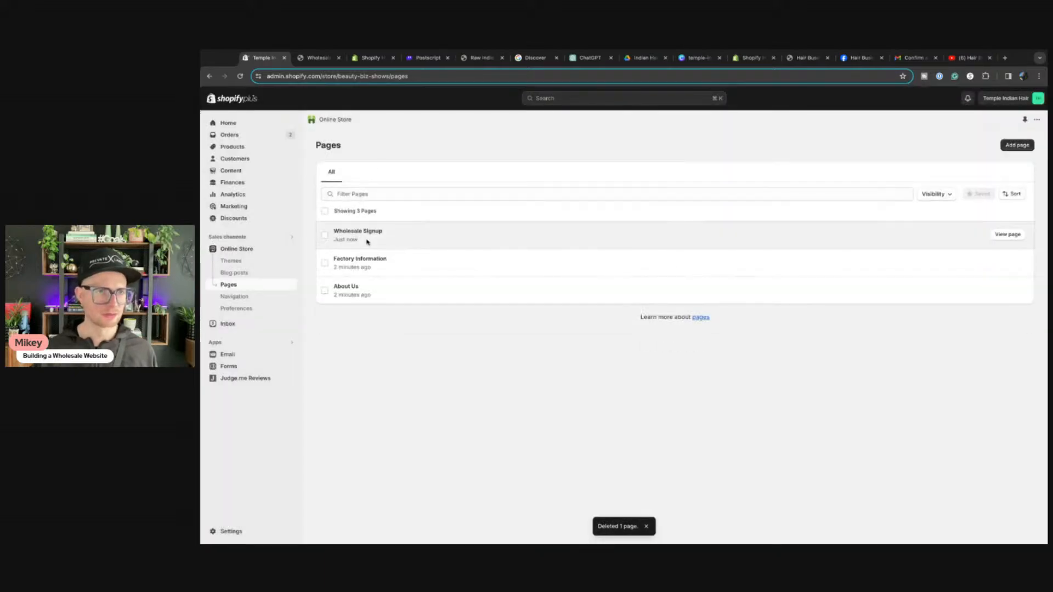
Step: Reload the live Wholesale Signup page, then return to the Pages list
click(318, 58)
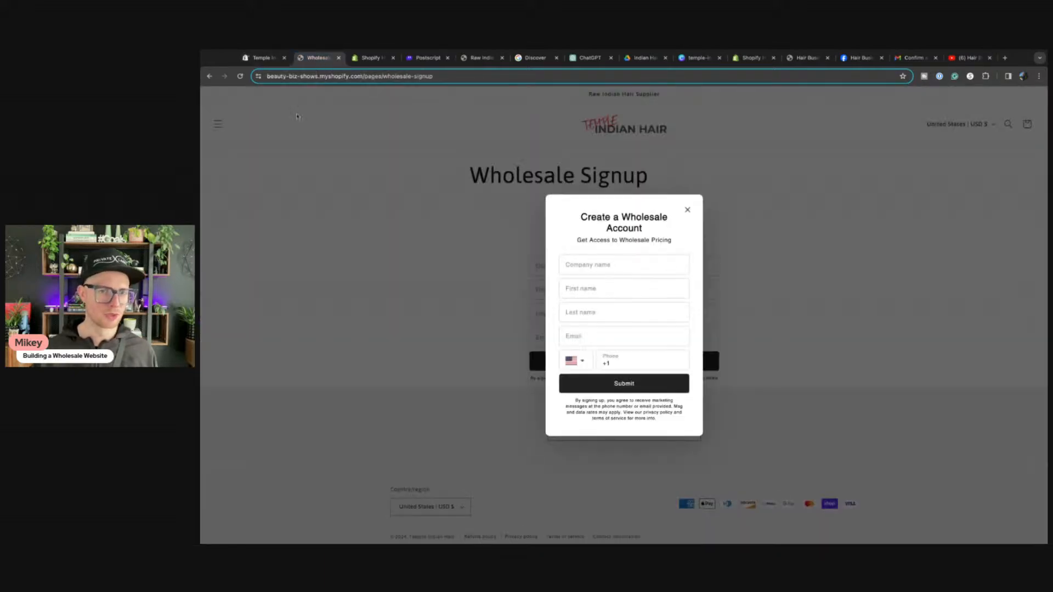
click(688, 211)
click(240, 77)
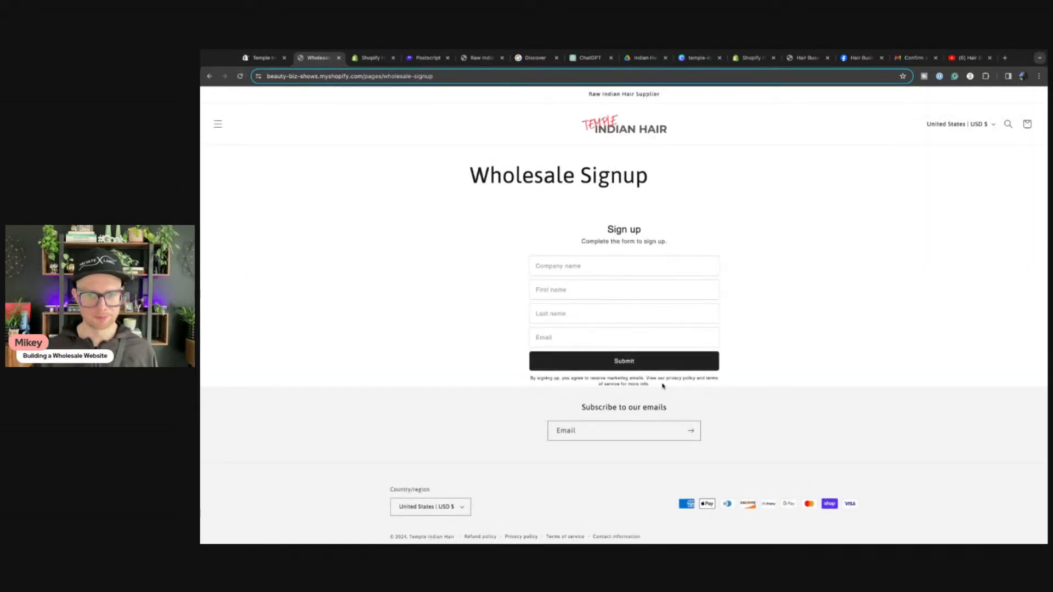
click(261, 60)
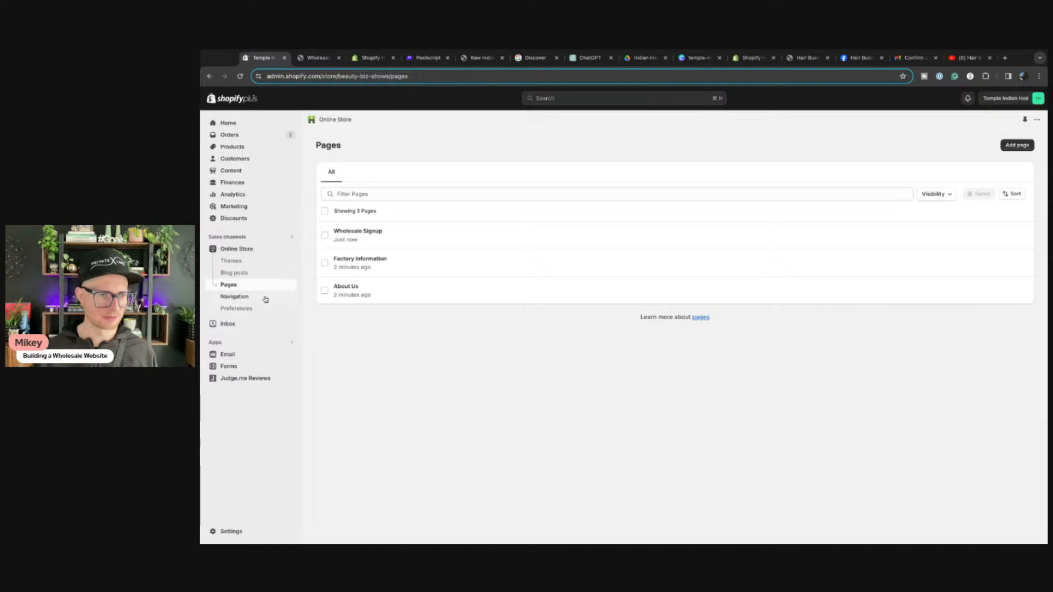
Step: Give the Wholesale Signup page the body text 'Test' and save it
click(345, 236)
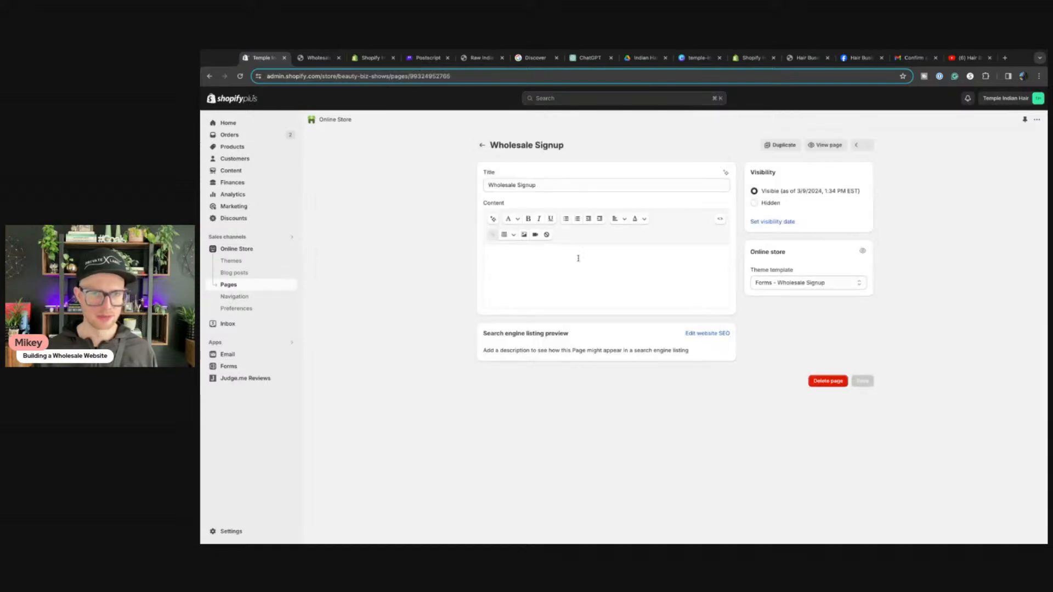
click(536, 273)
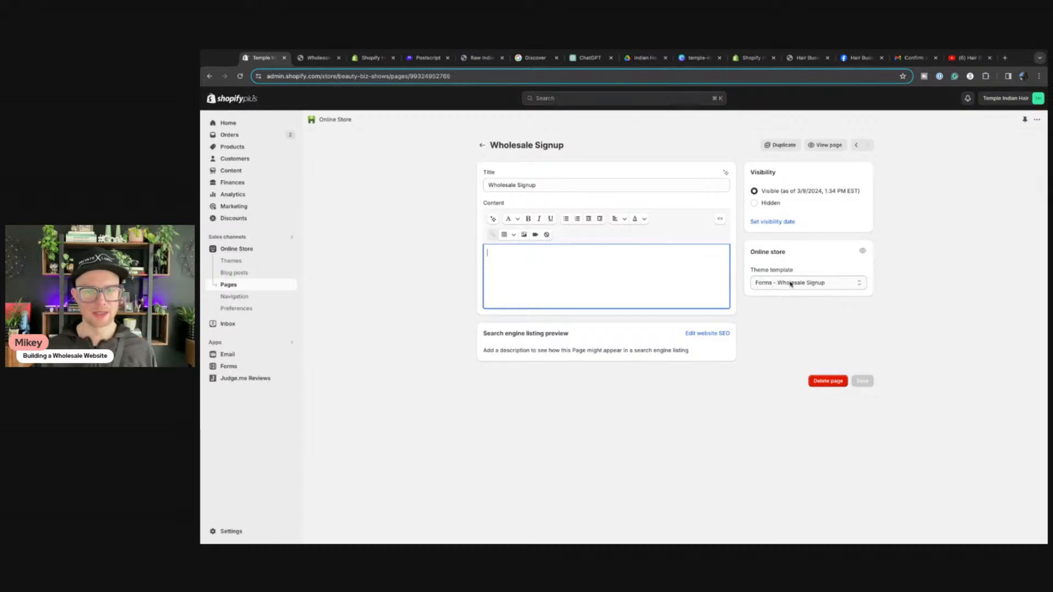
text(Test)
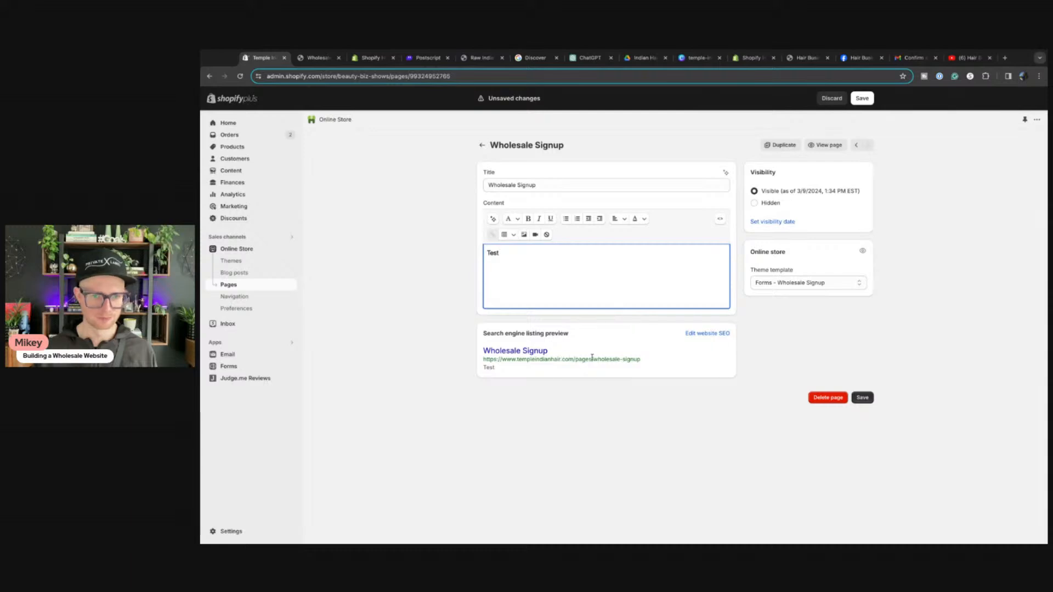
click(863, 98)
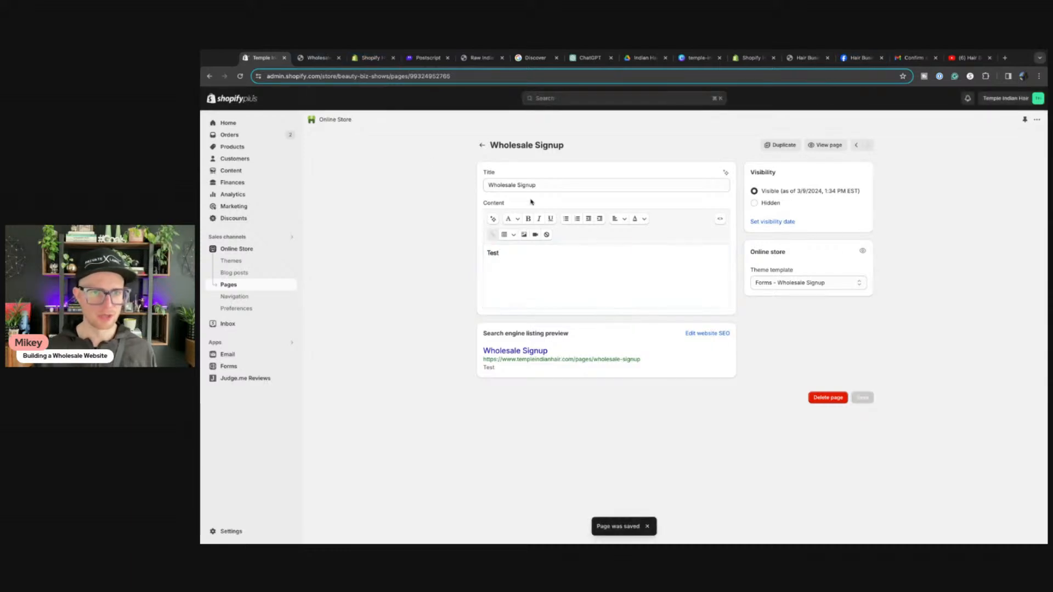
Step: Check the live Wholesale Signup page with its form, then return to the admin editor
click(319, 58)
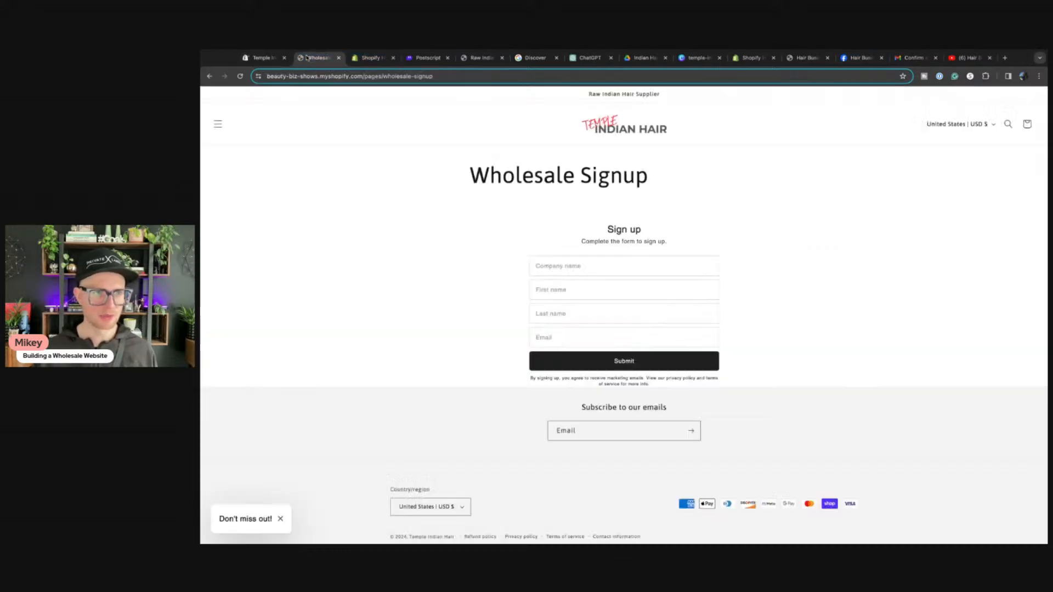
click(240, 75)
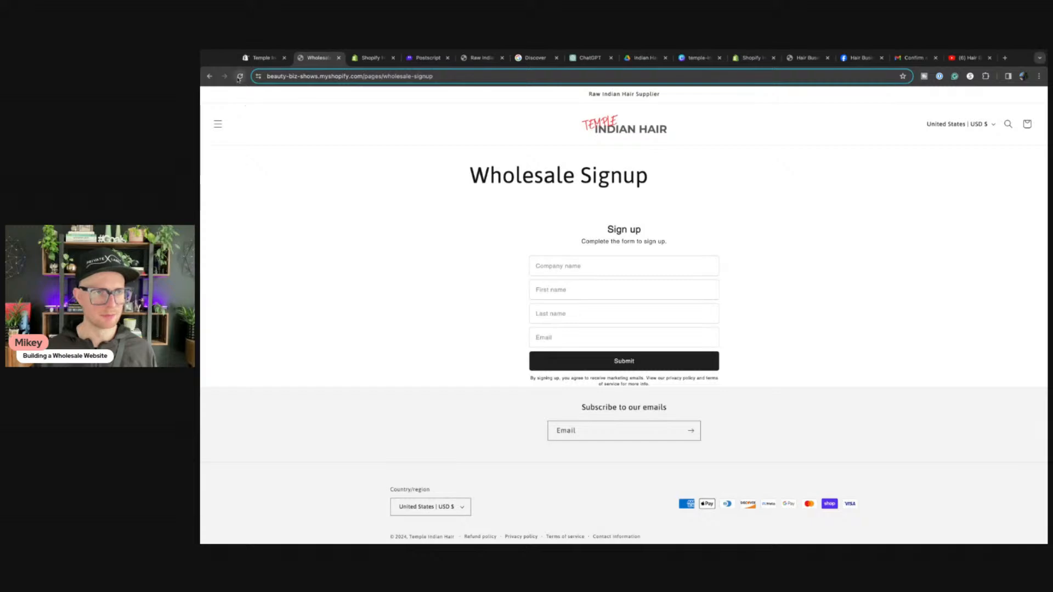
click(264, 58)
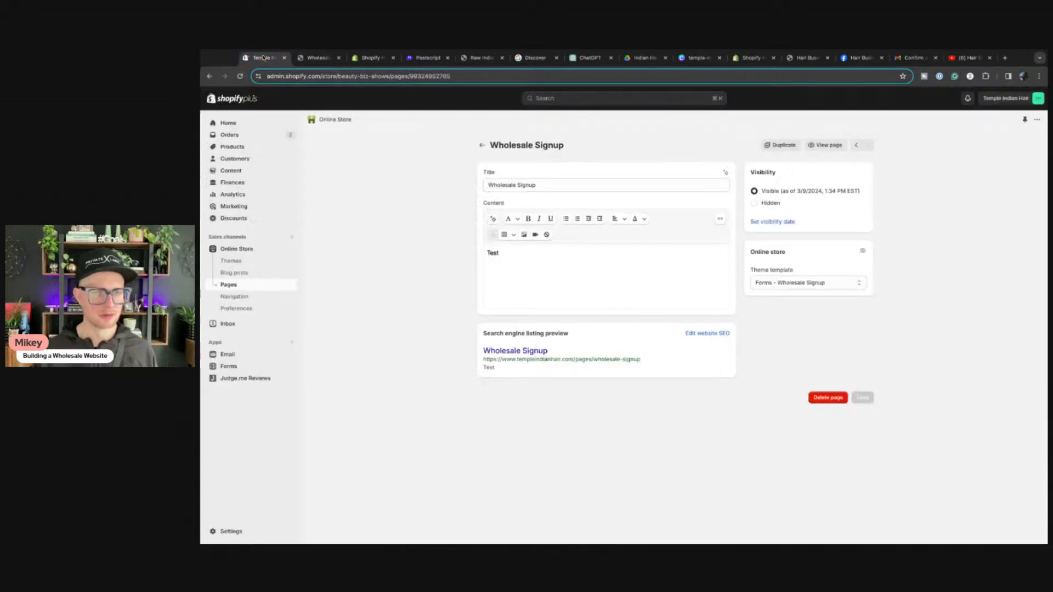
click(826, 145)
click(381, 58)
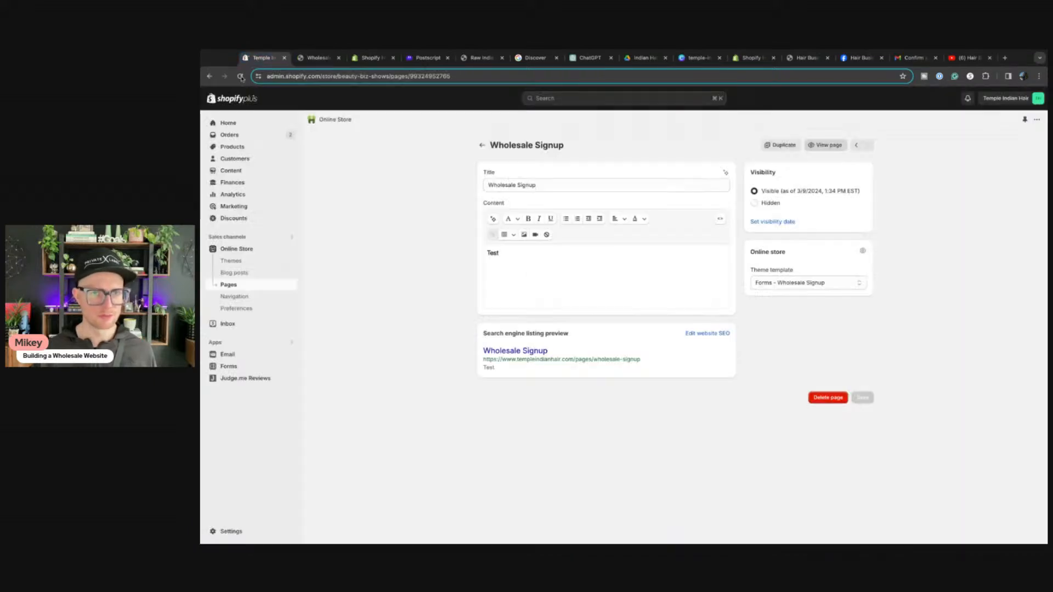
click(261, 58)
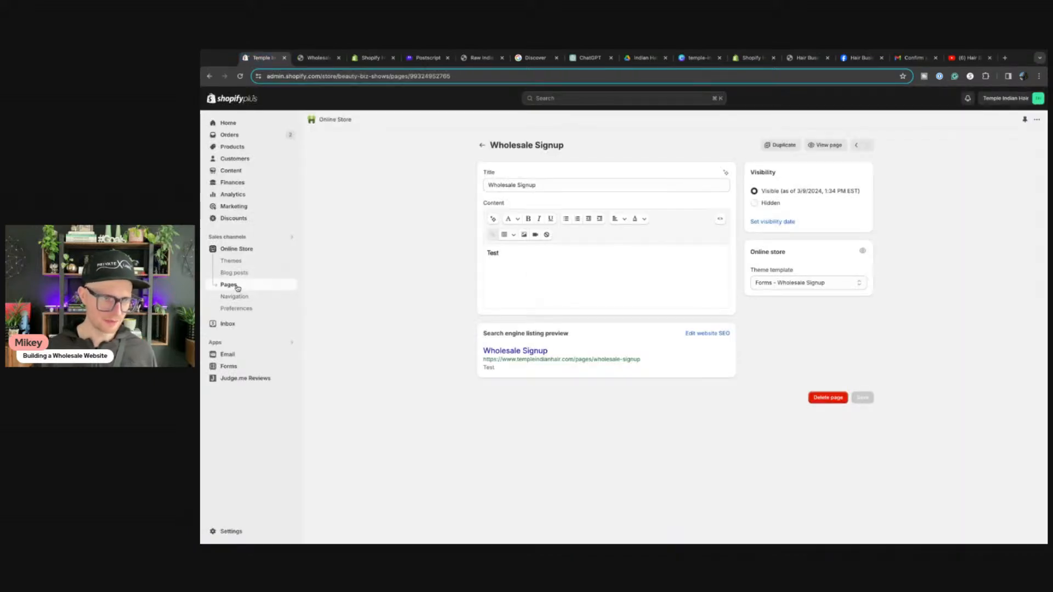
Step: Customize the Dawn theme on the Pages > Forms - Wholesale Signup template
click(231, 250)
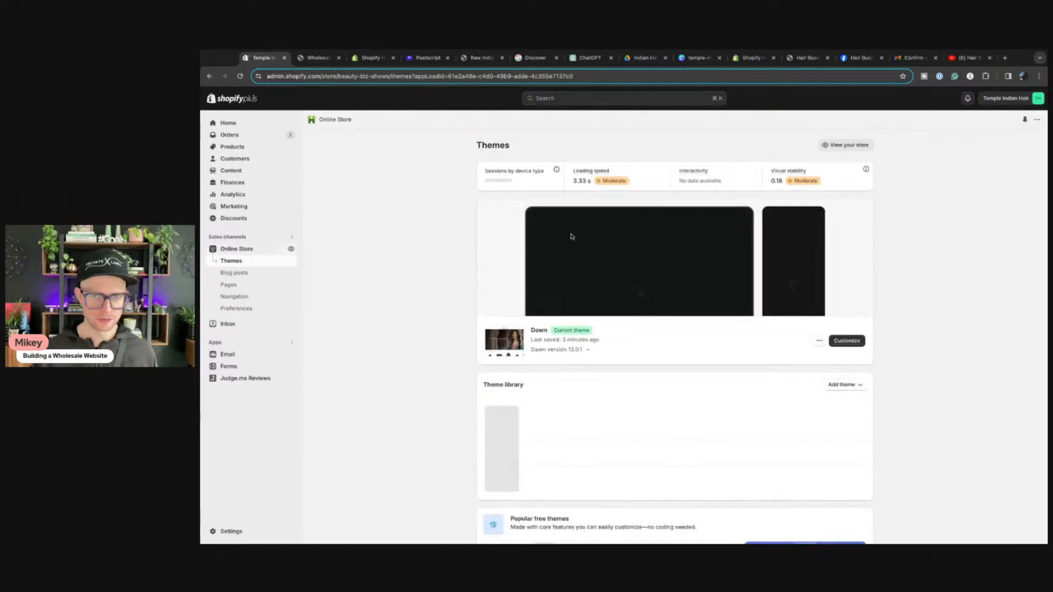
click(843, 340)
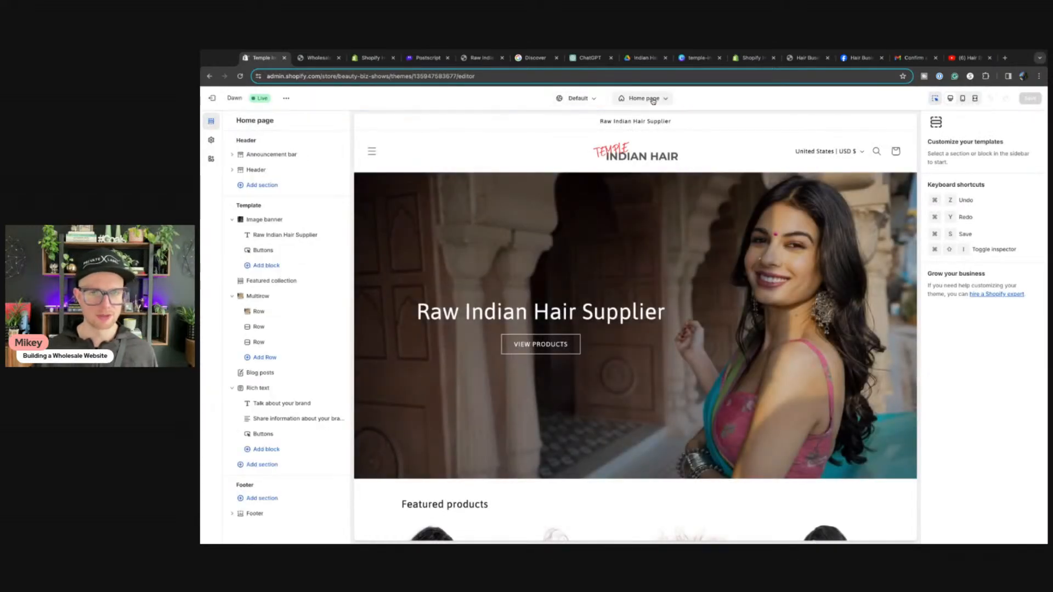
click(653, 101)
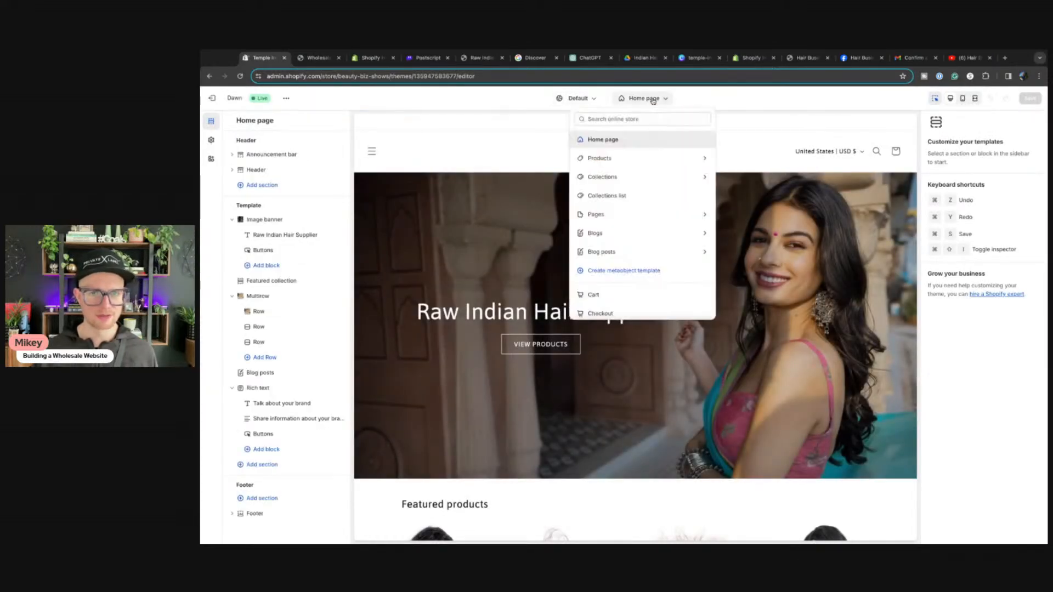
click(614, 217)
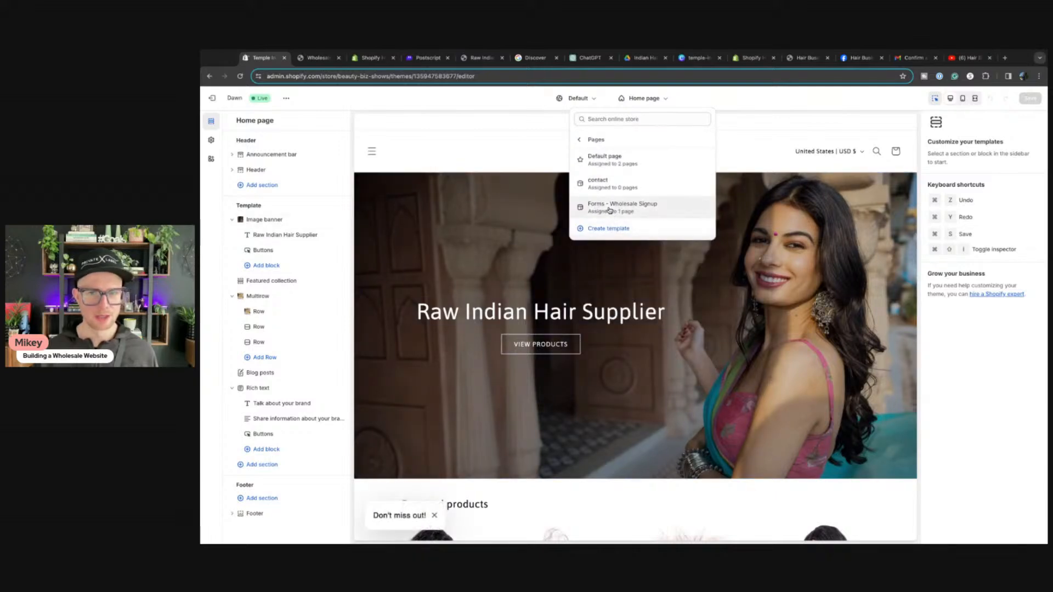
click(610, 210)
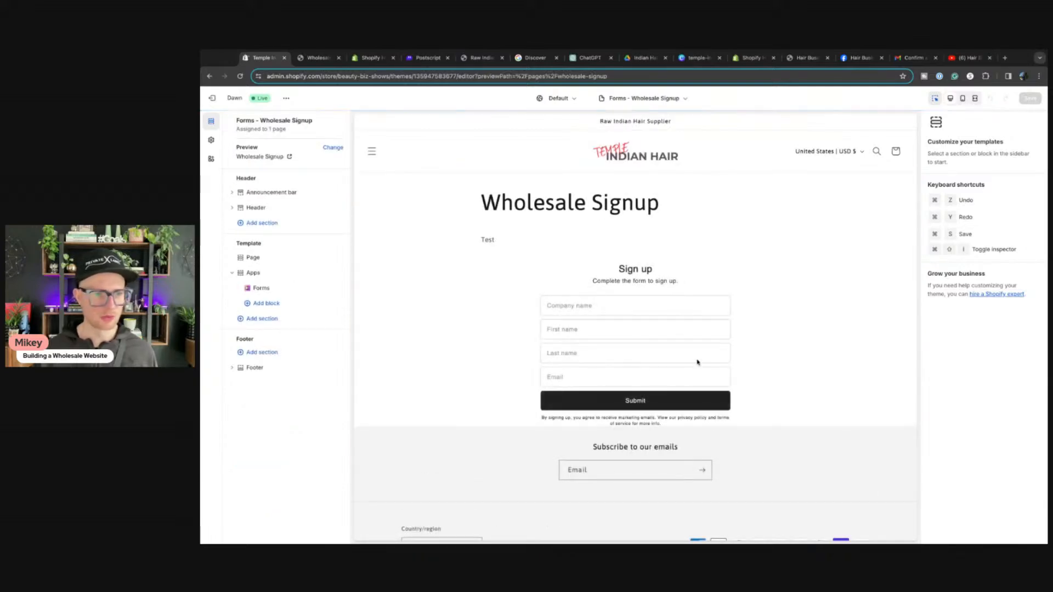
Step: Bring up the Add section list and scroll through the available sections
click(258, 319)
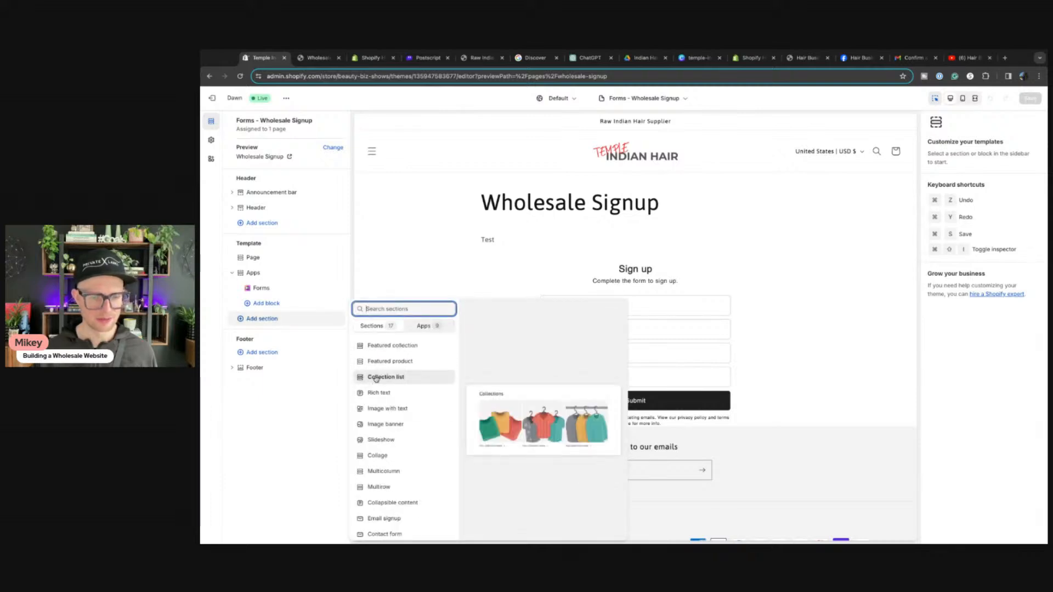
scroll(375, 378, down, 1)
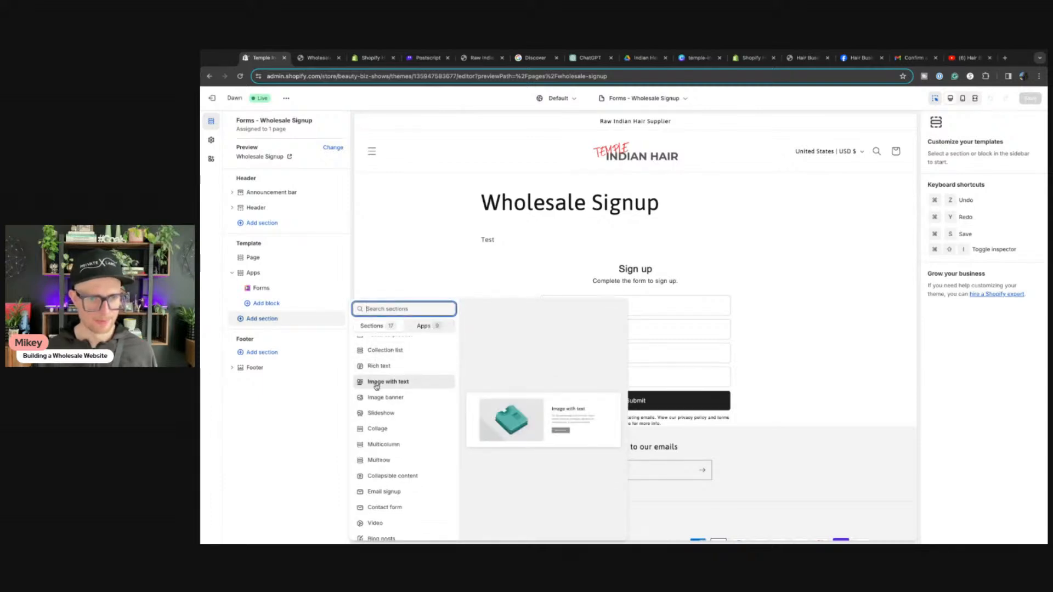
scroll(375, 412, down, 1)
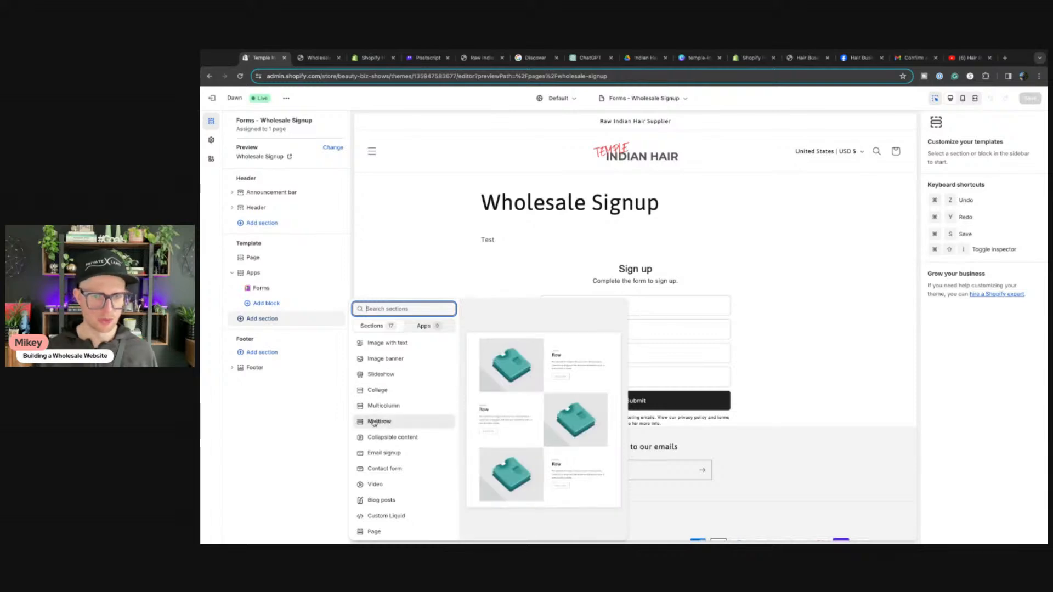
Step: Add a three-row Multirow section below the signup form and save the template
click(374, 423)
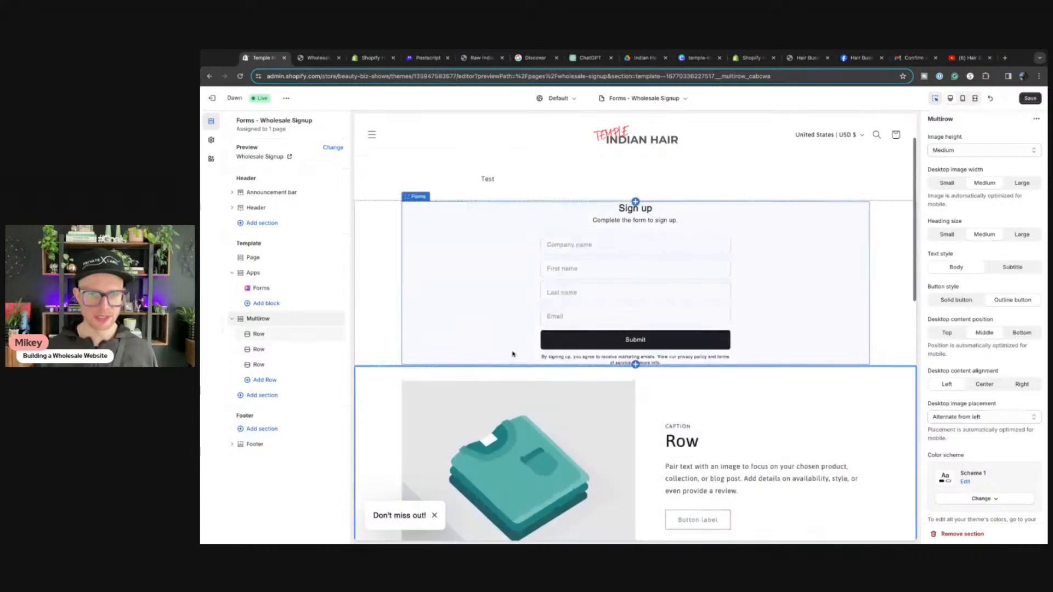
scroll(608, 391, down, 8)
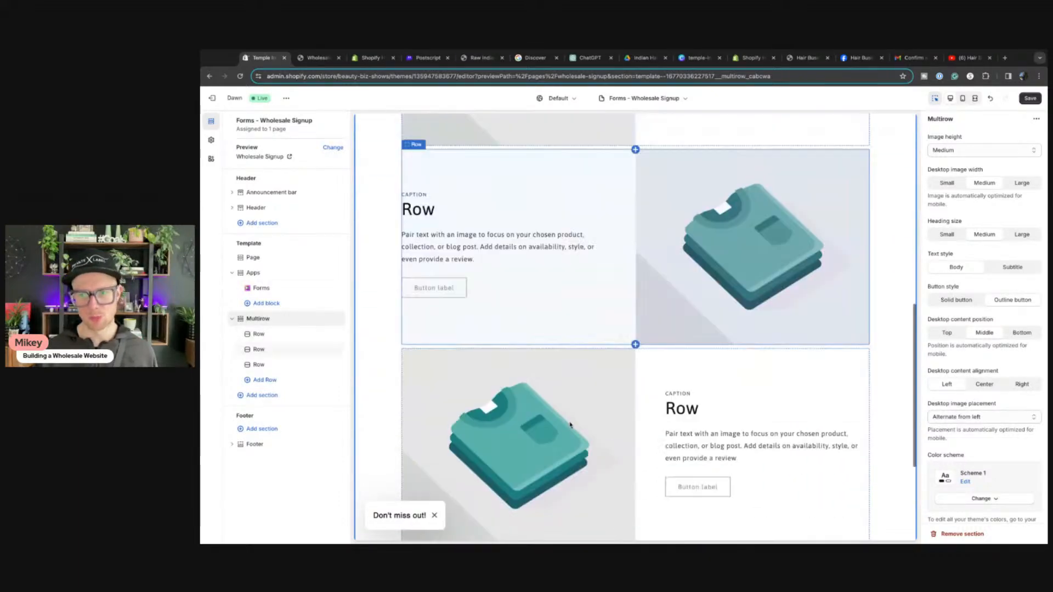
scroll(588, 364, up, 2)
scroll(588, 363, up, 5)
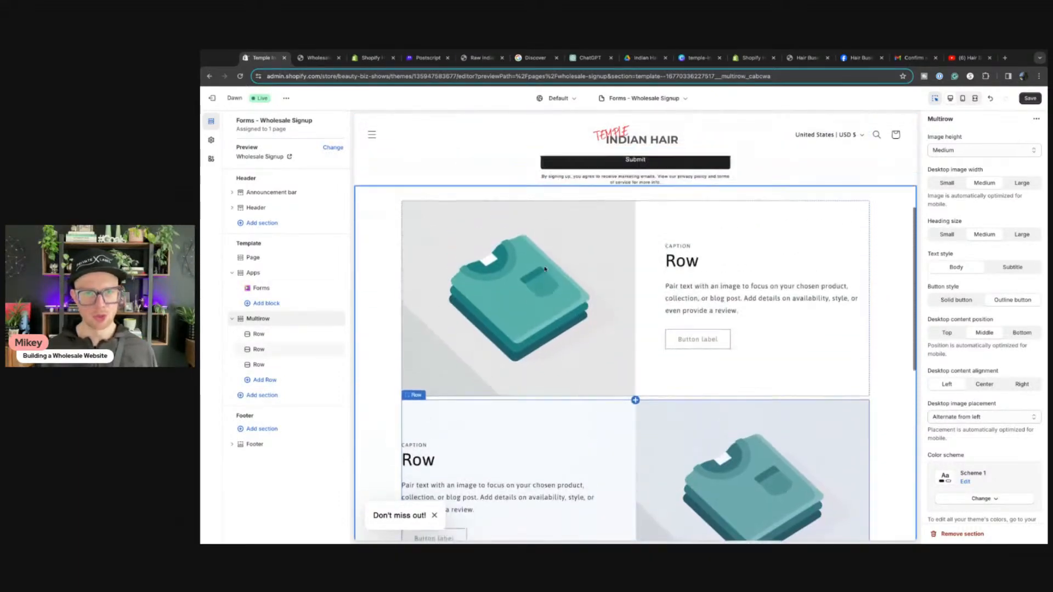
scroll(552, 368, down, 3)
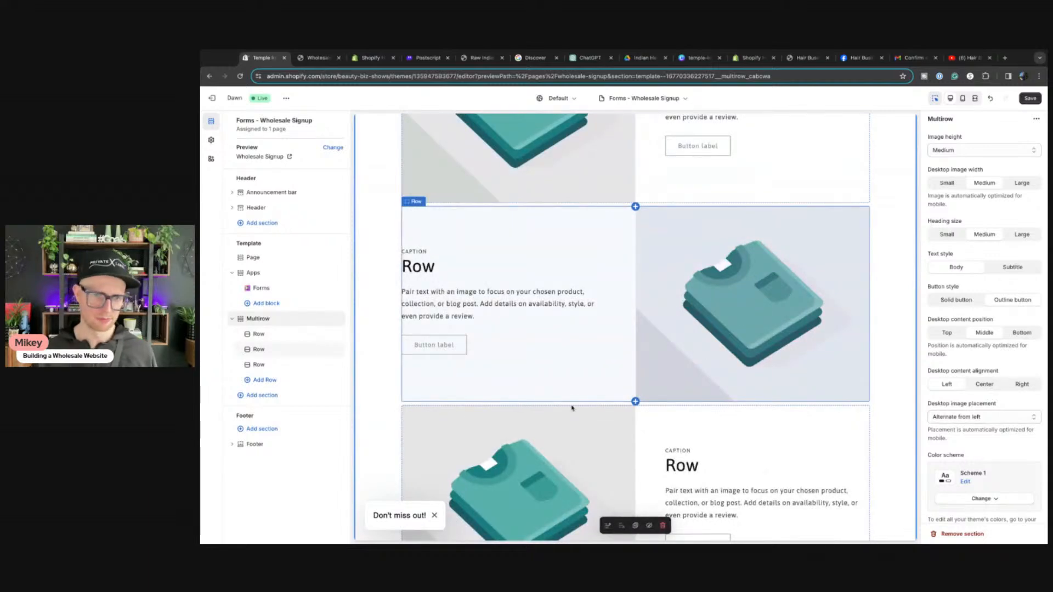
scroll(776, 258, up, 10)
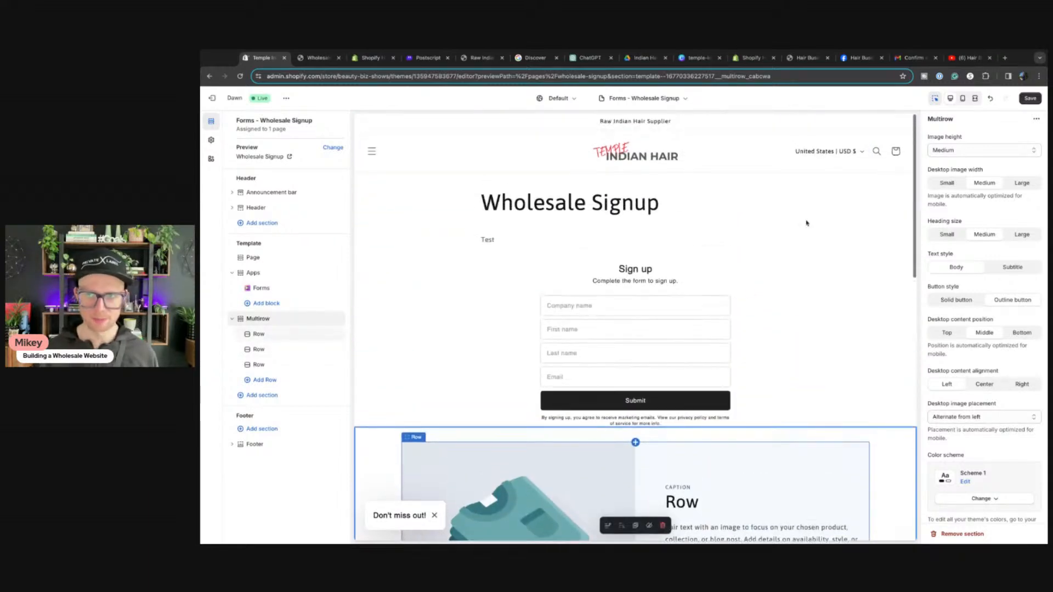
click(1028, 100)
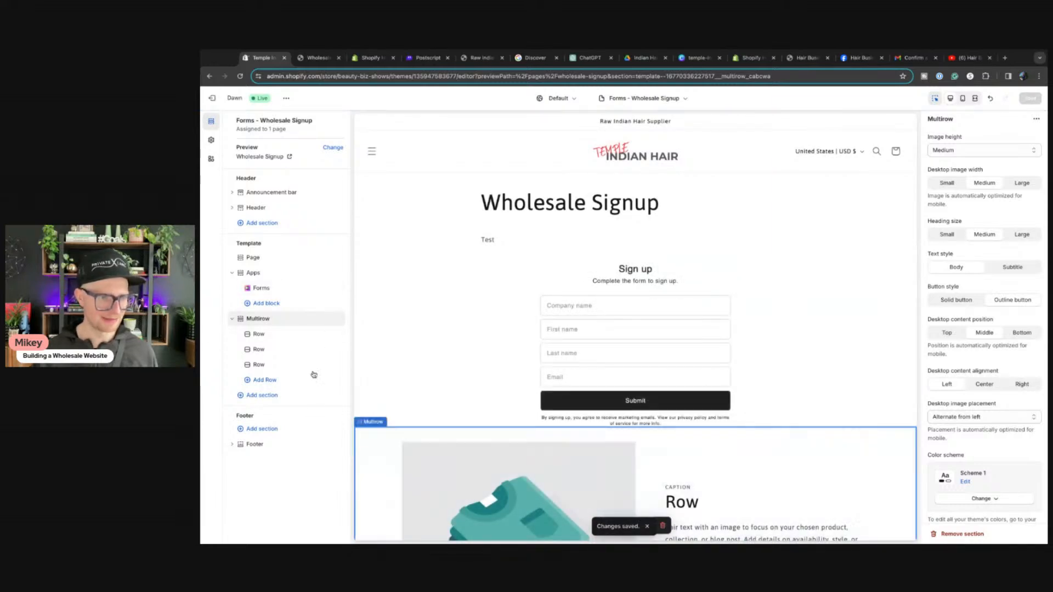
Step: Reopen the Add section list under Multirow and browse the section options
click(256, 396)
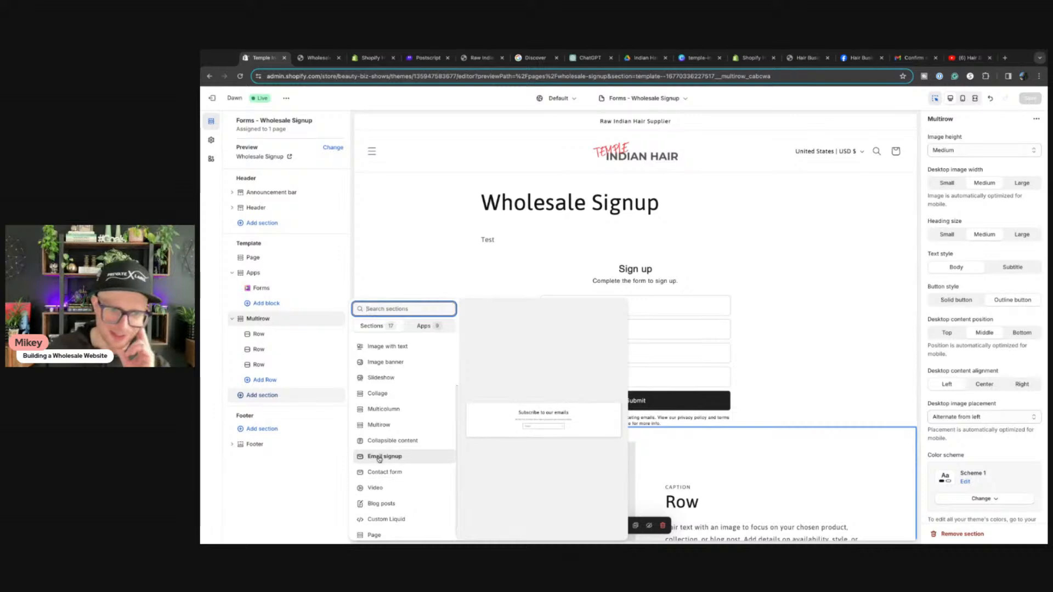
scroll(384, 454, up, 1)
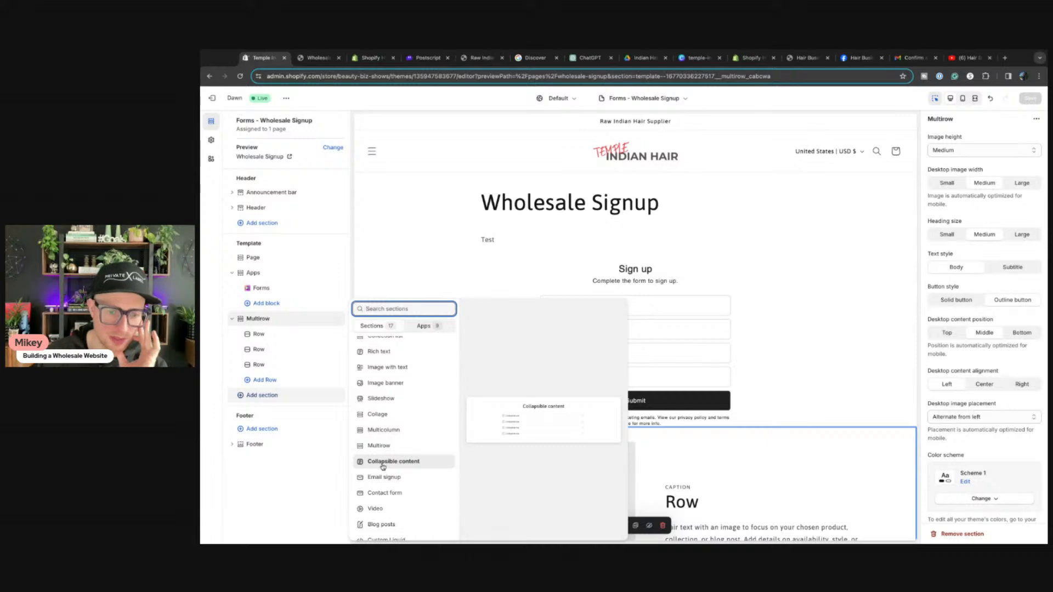
scroll(383, 468, up, 1)
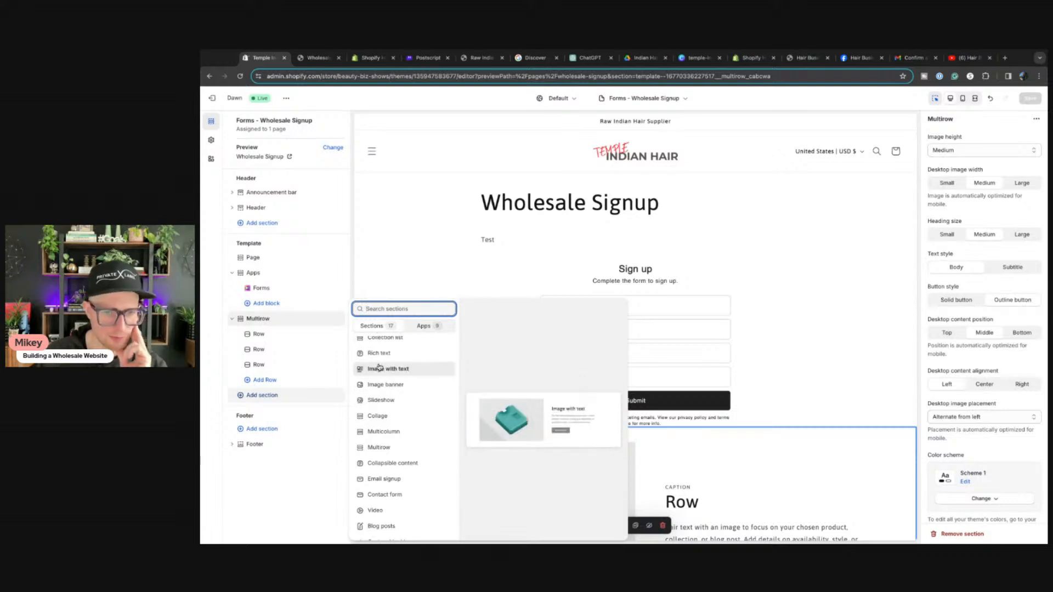
scroll(379, 371, up, 2)
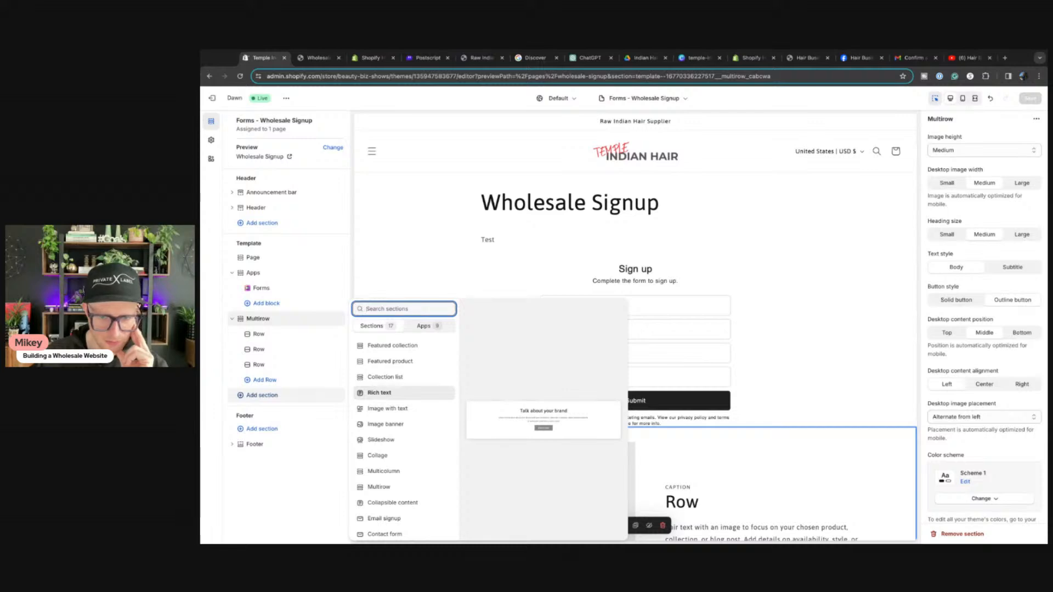
Step: Add a Rich text section above Multirow and clear its first button label
click(384, 393)
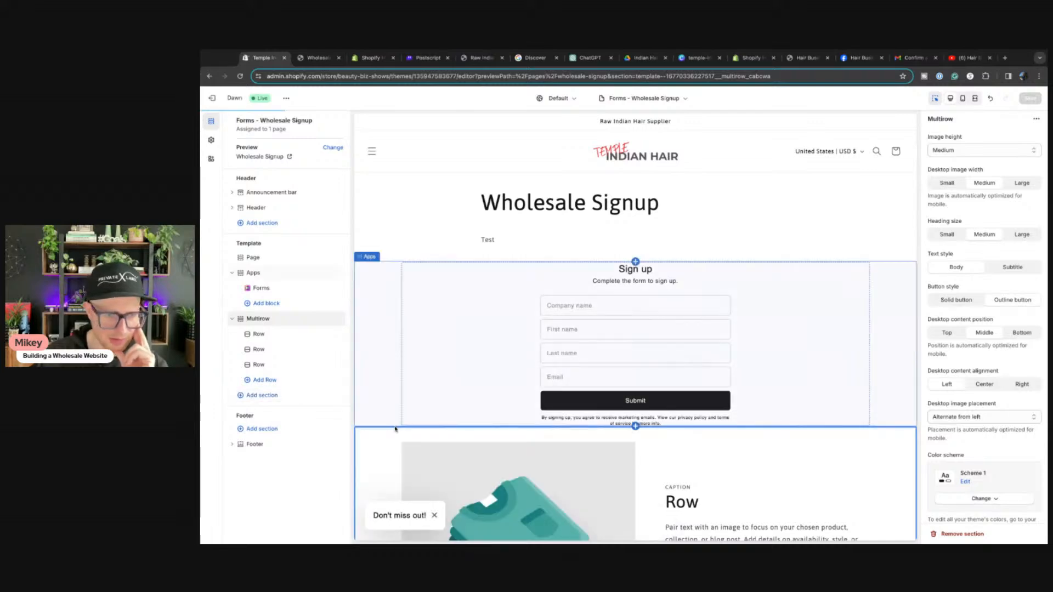
drag(240, 396, 251, 317)
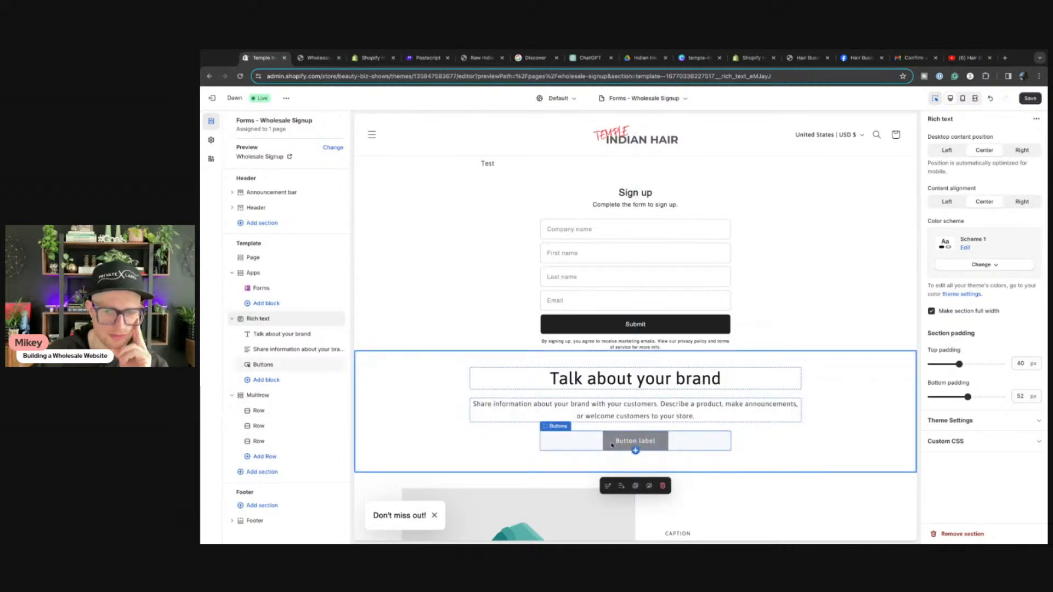
click(686, 442)
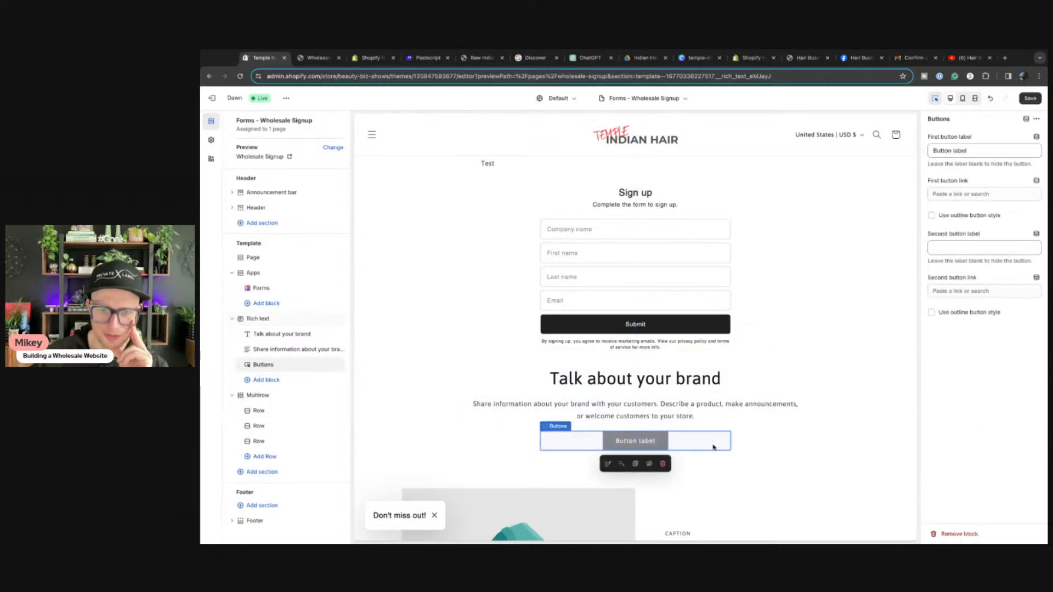
drag(981, 152, 905, 158)
key(BackSpace)
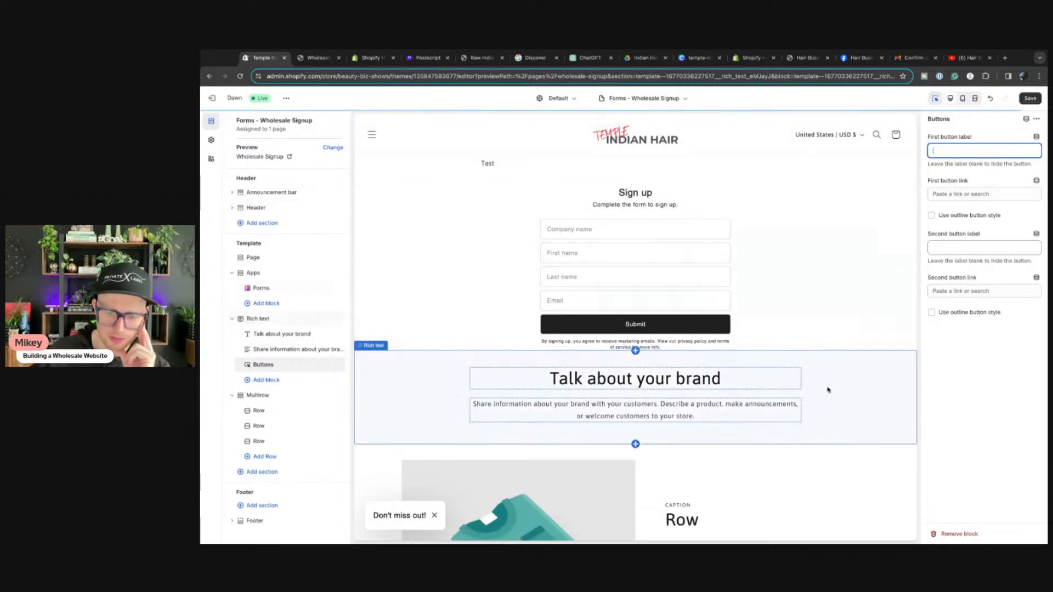
Step: Save the Wholesale Signup template and scroll the preview to check the layout
click(1040, 99)
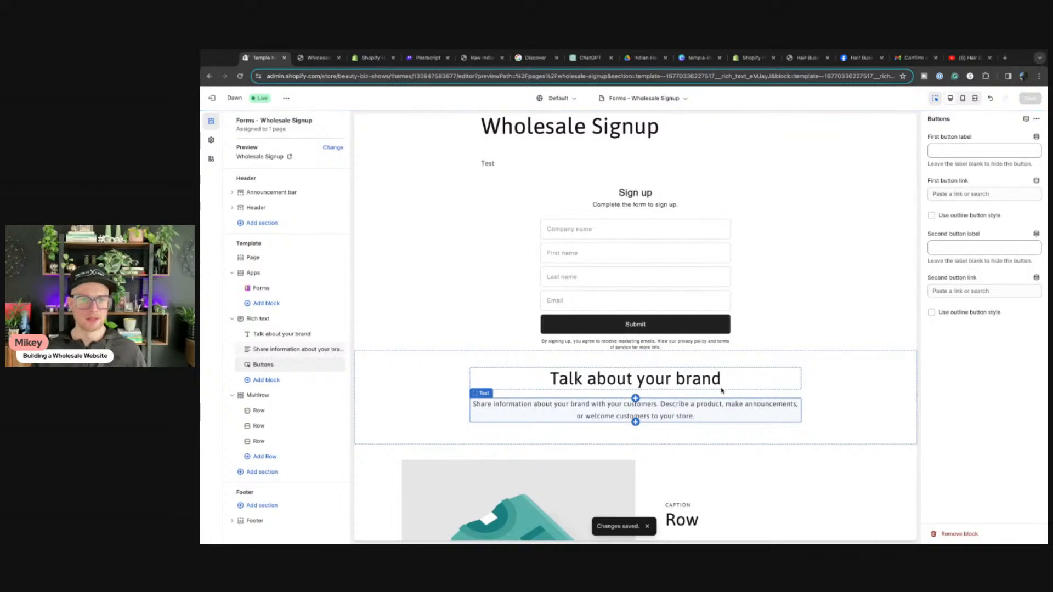
scroll(704, 354, up, 2)
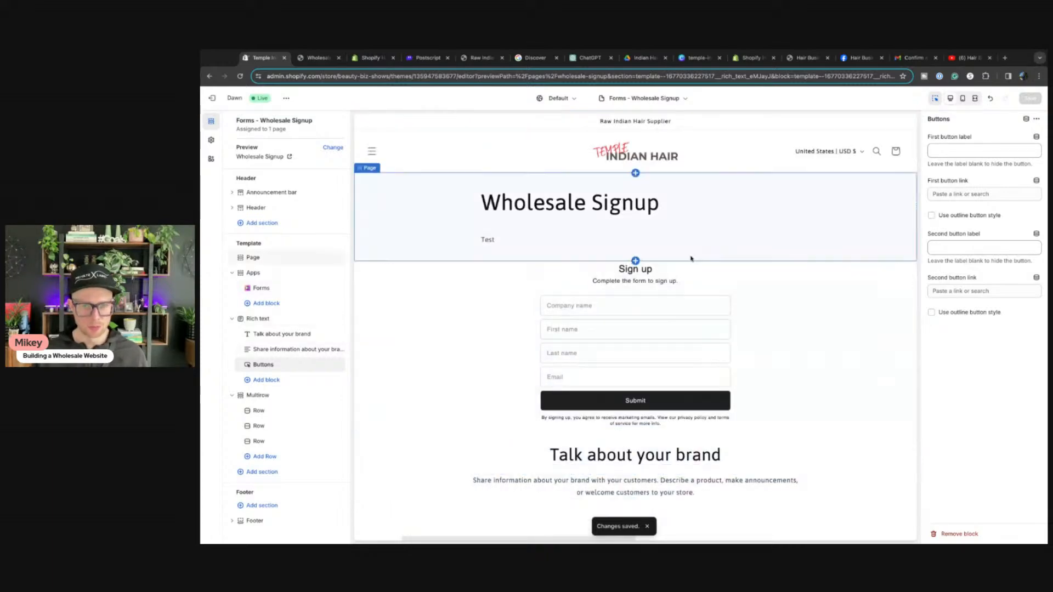
scroll(610, 323, down, 15)
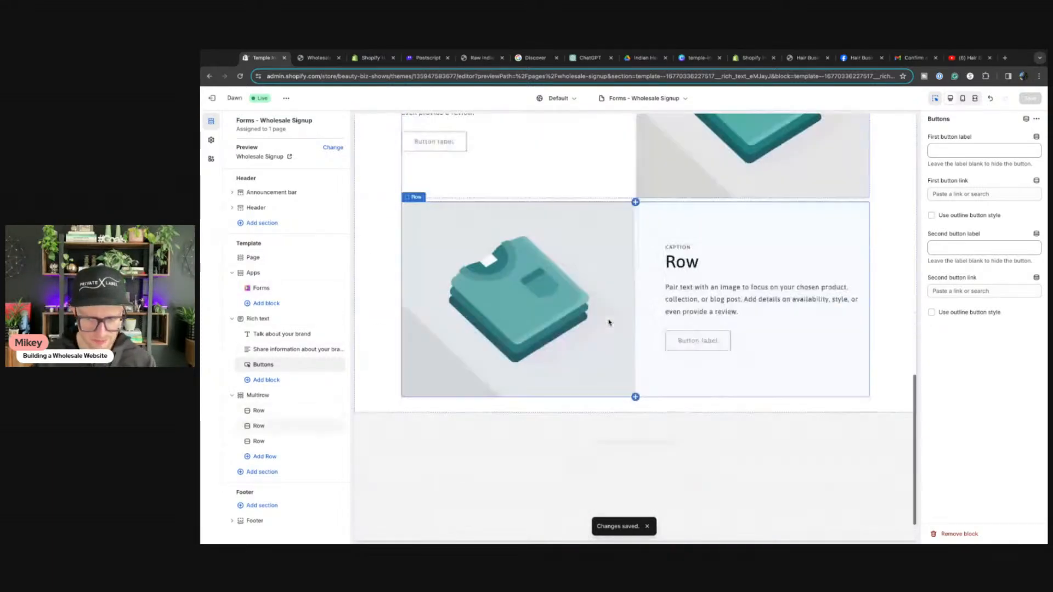
scroll(610, 323, up, 15)
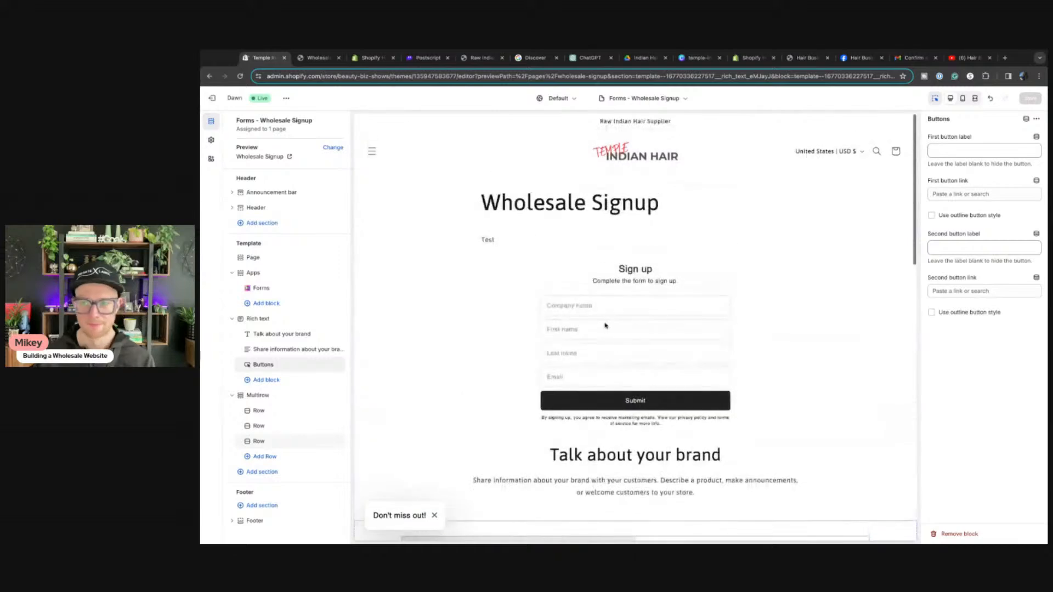